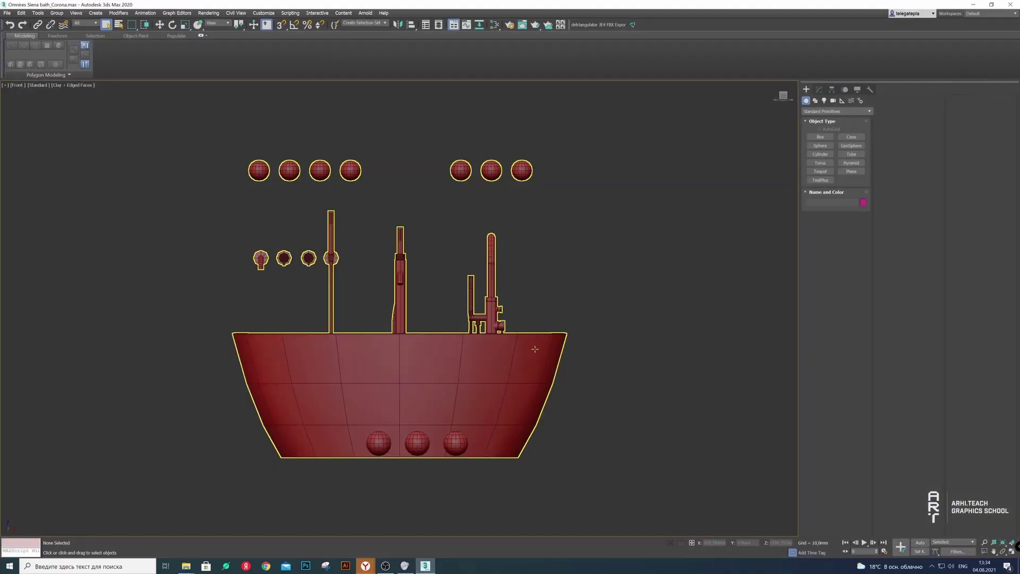
Review the current unit settings without changes, then reset to an empty untitled scene
alt+middle_drag(493, 301, 467, 294)
click(263, 12)
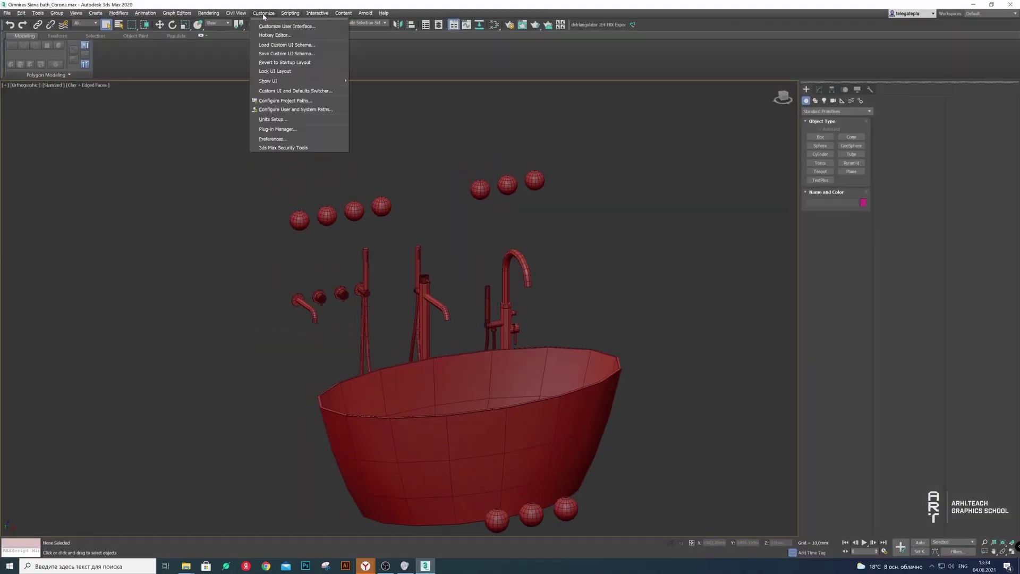
click(281, 120)
click(516, 217)
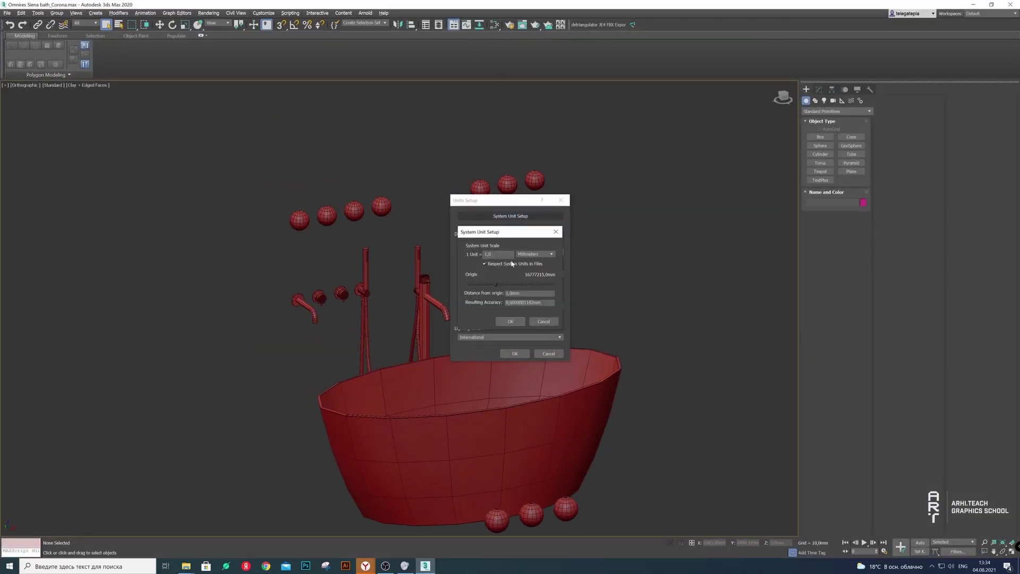
drag(522, 231, 341, 234)
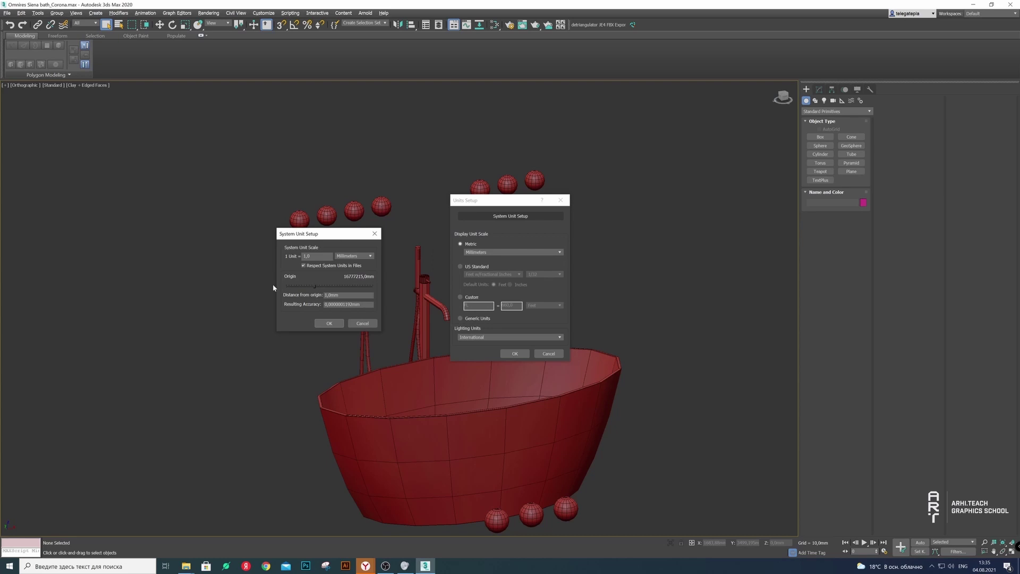
click(363, 323)
click(543, 353)
click(7, 13)
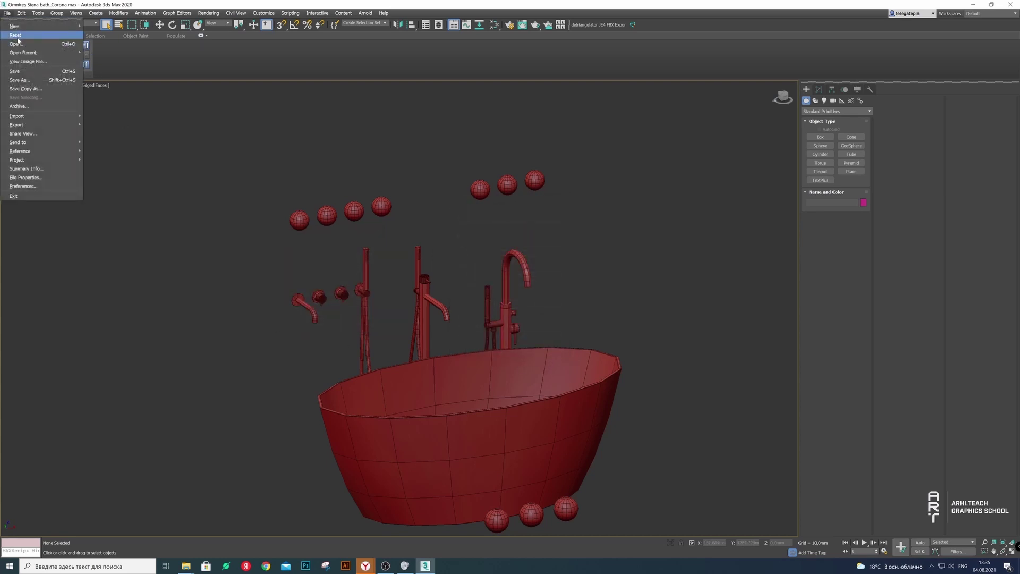
click(487, 297)
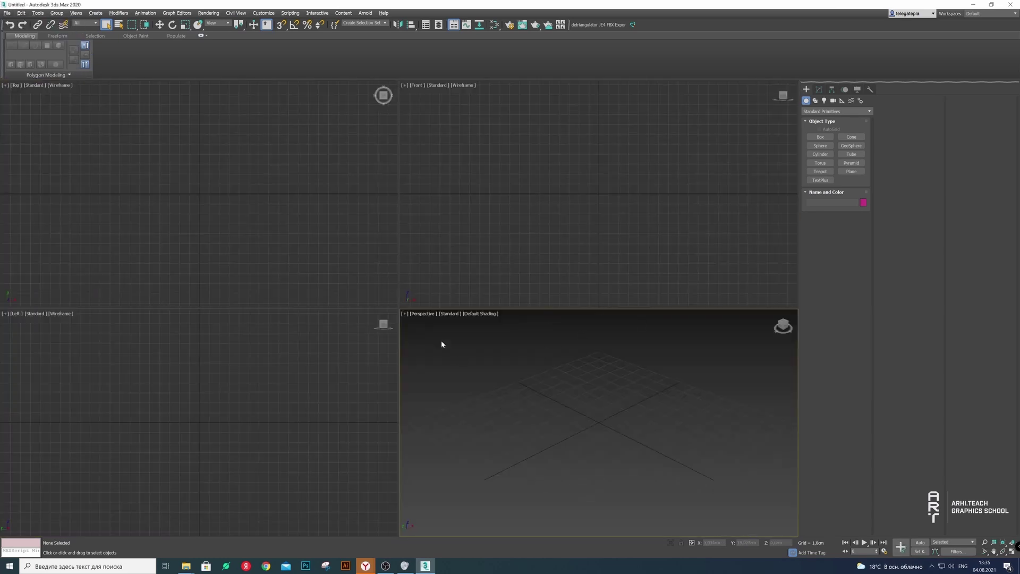
Set the system unit to Centimeters
click(264, 13)
click(290, 112)
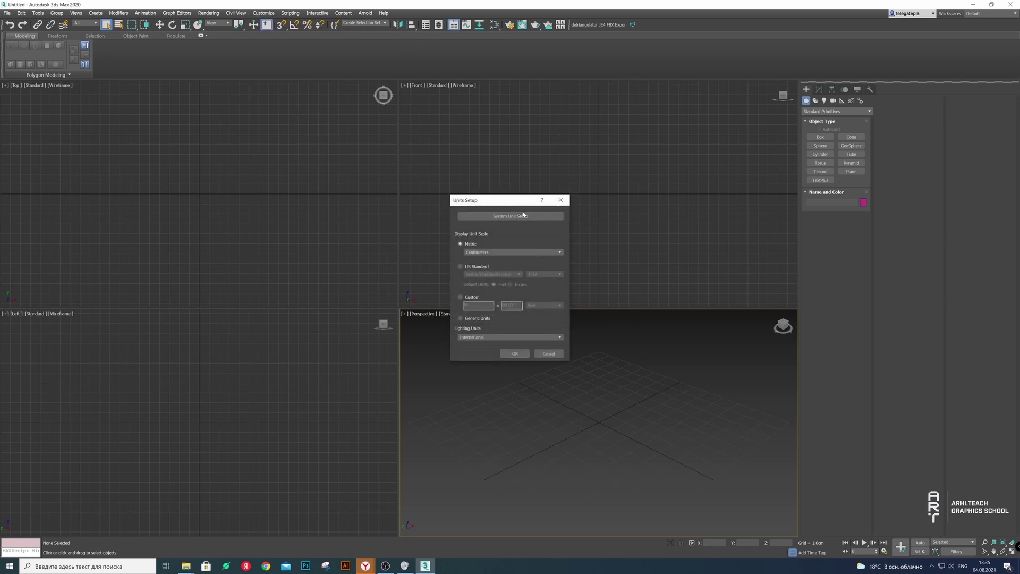
click(520, 215)
click(547, 254)
click(536, 281)
click(511, 321)
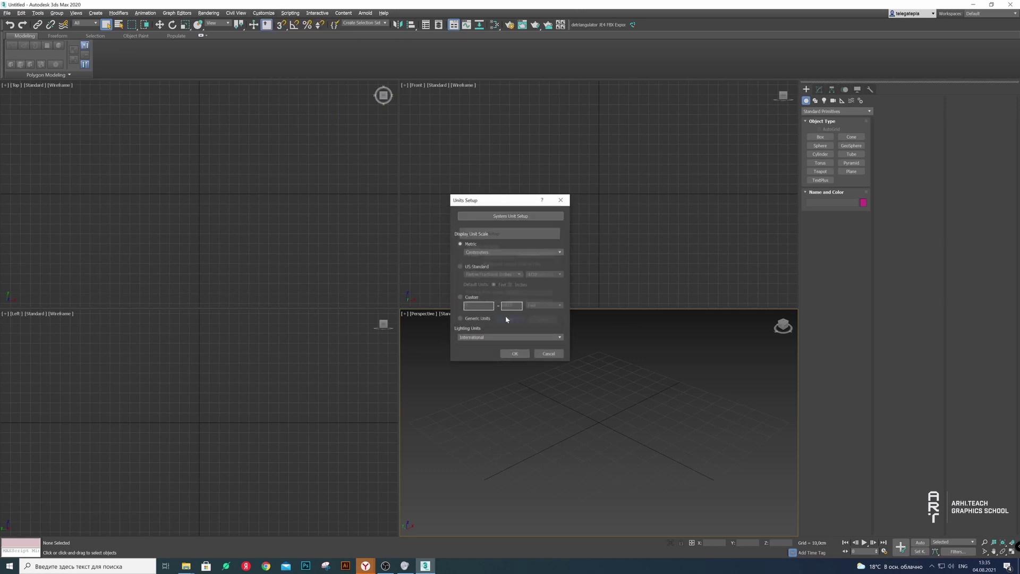
click(514, 353)
Maximize the Perspective viewport
click(404, 314)
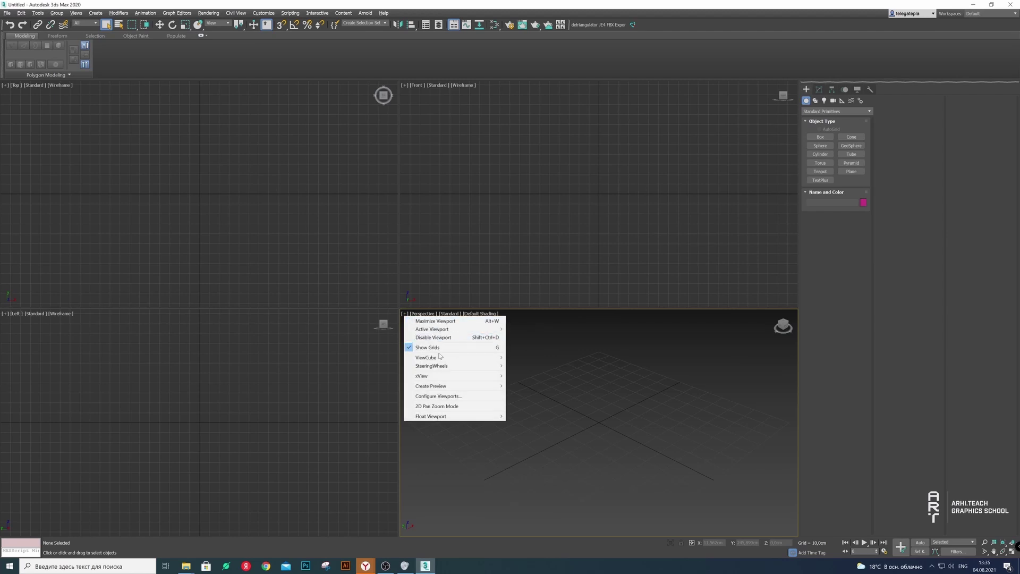
click(458, 321)
click(7, 12)
mouse_move(17, 116)
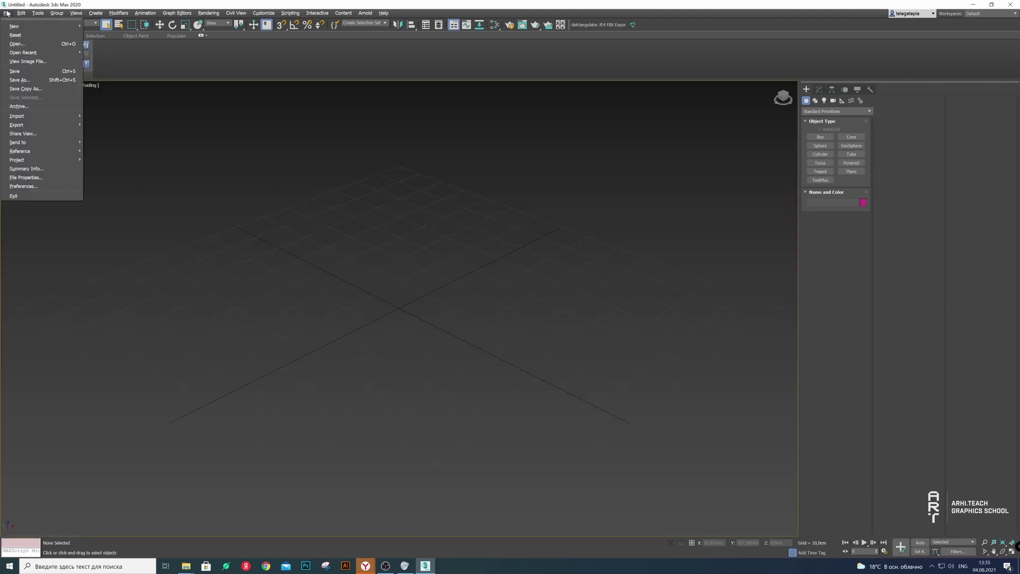
Merge the Bath group from Omnires Siena bath_Corona.max in the baths folder
click(104, 126)
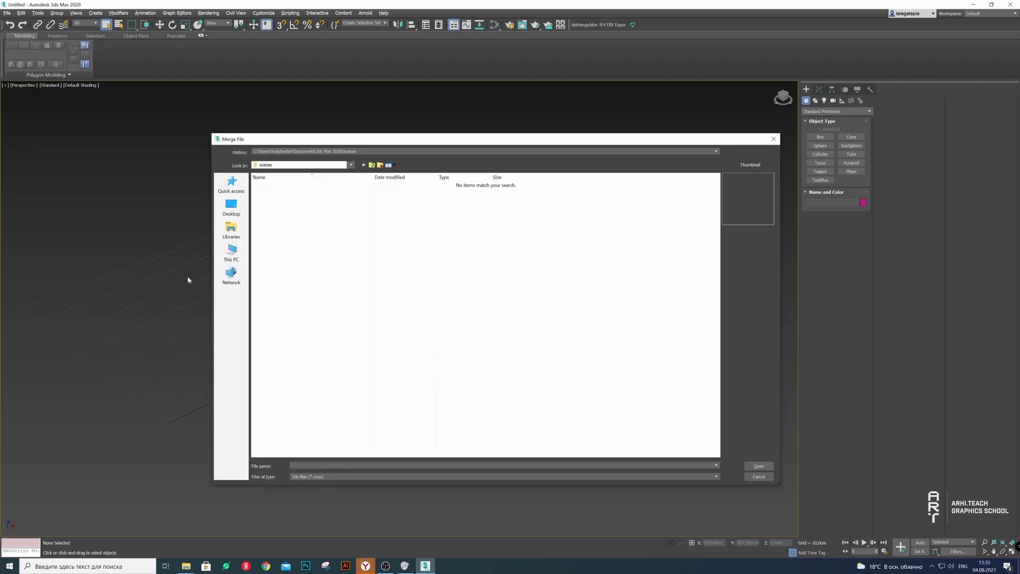
click(232, 252)
click(149, 533)
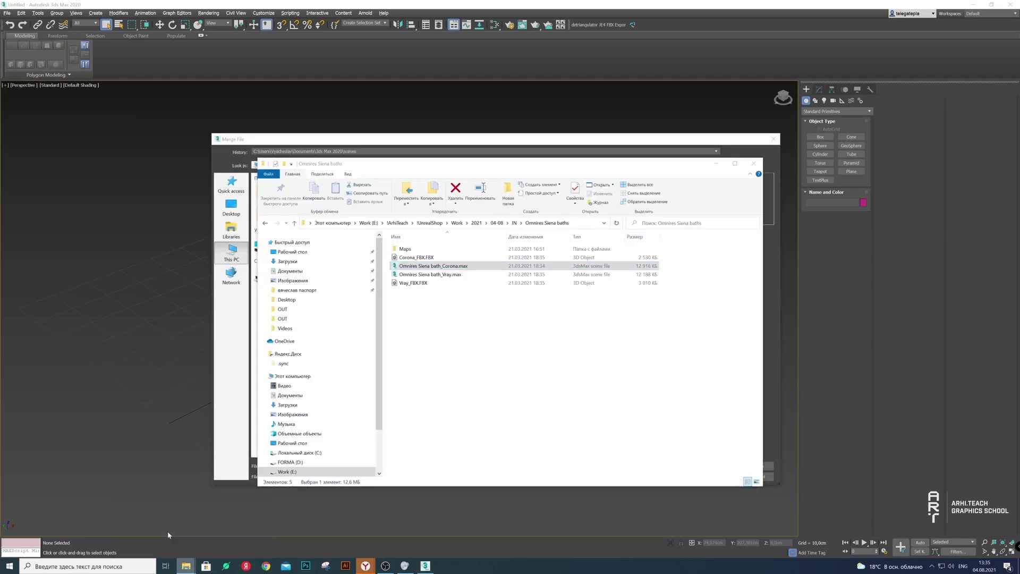
click(532, 224)
click(727, 154)
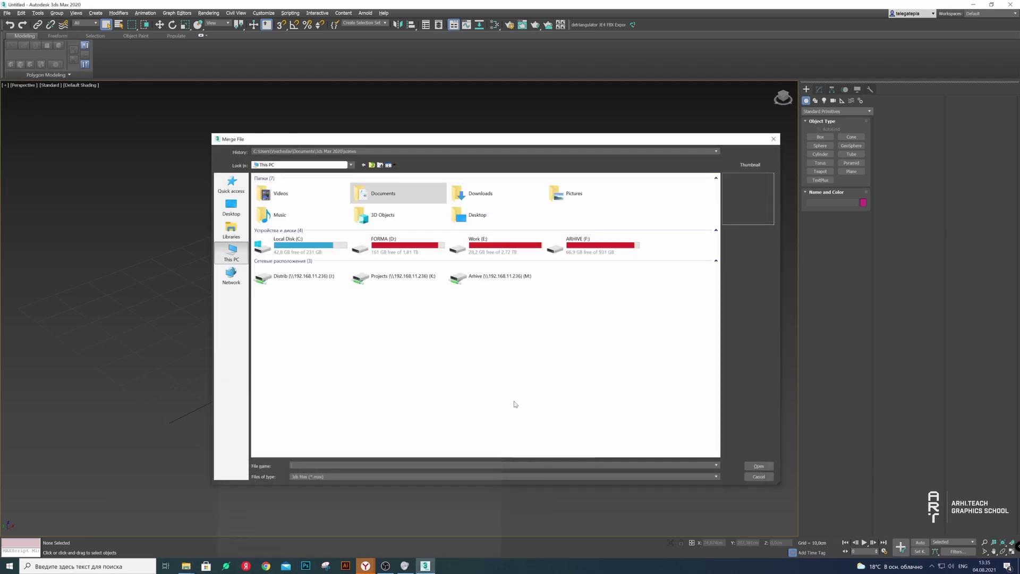
text(E:\!ArhiTeach\!UnrealShop\Work\2021\04-08\JN\Omnires Siena baths)
key(Return)
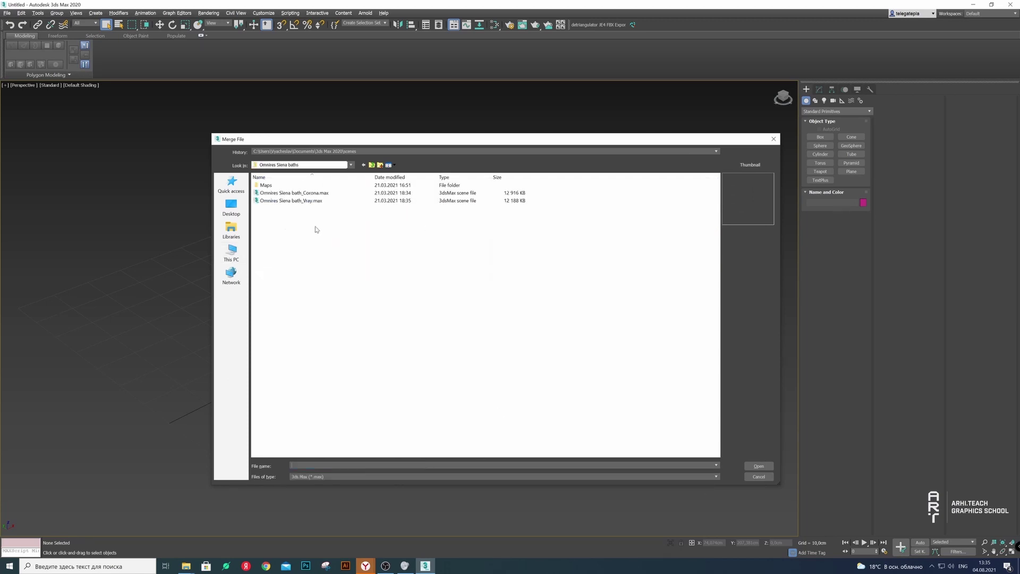
double_click(372, 194)
click(442, 334)
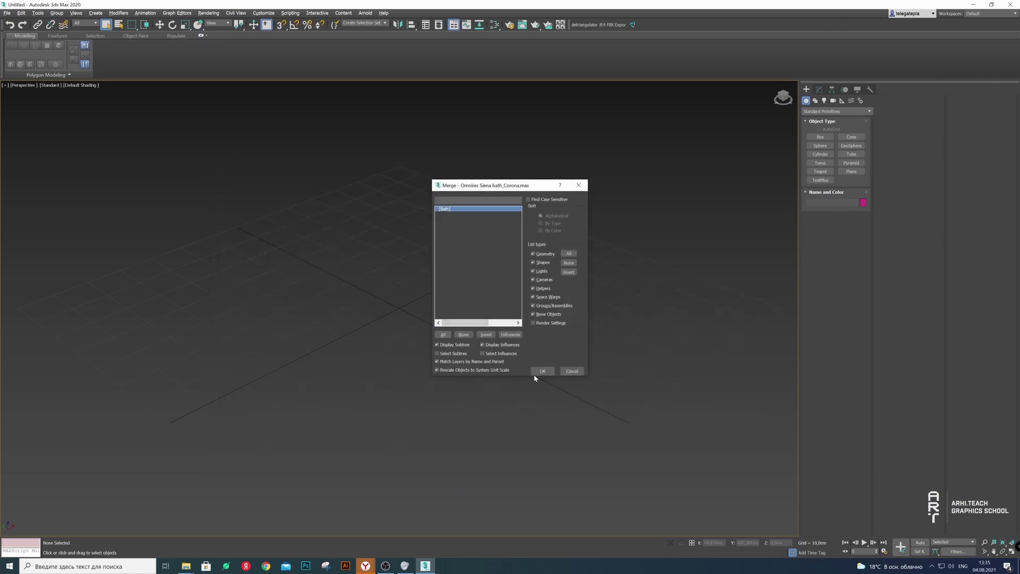
click(535, 372)
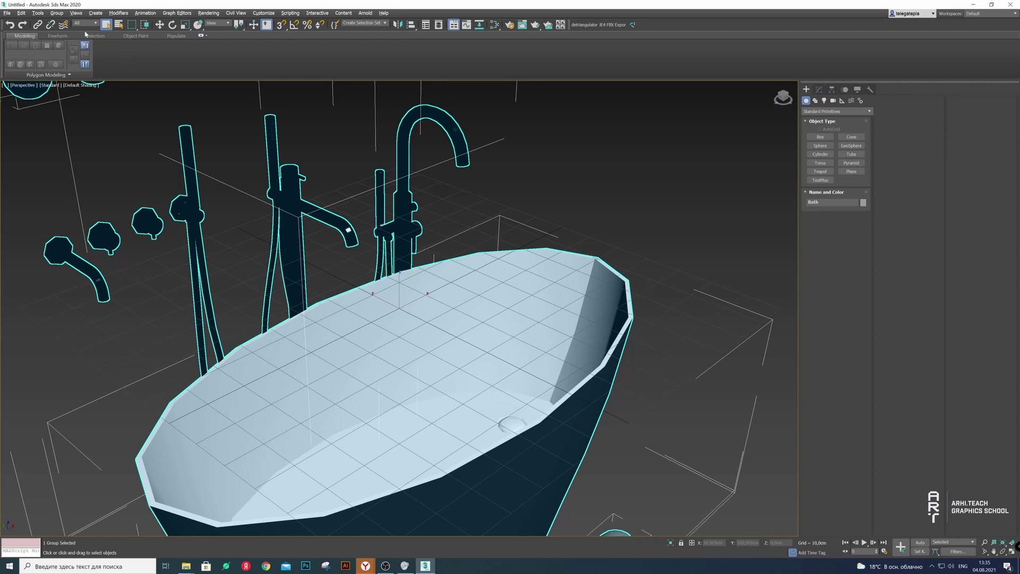
Delete the control circles, the balls beside the bath and the four black spheres
click(57, 12)
key(ctrl+a)
scroll(202, 232, down, 5)
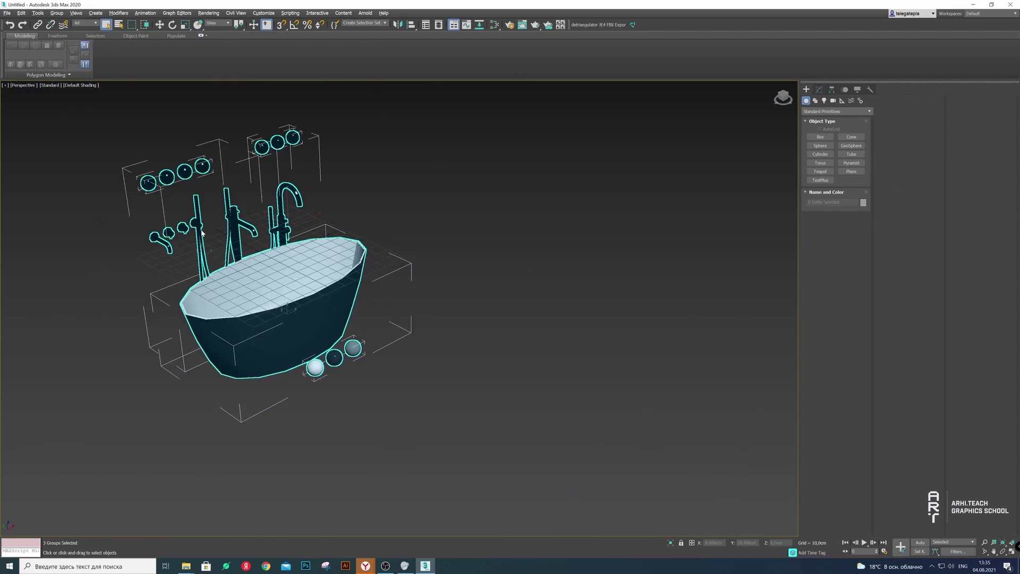
click(56, 13)
click(304, 158)
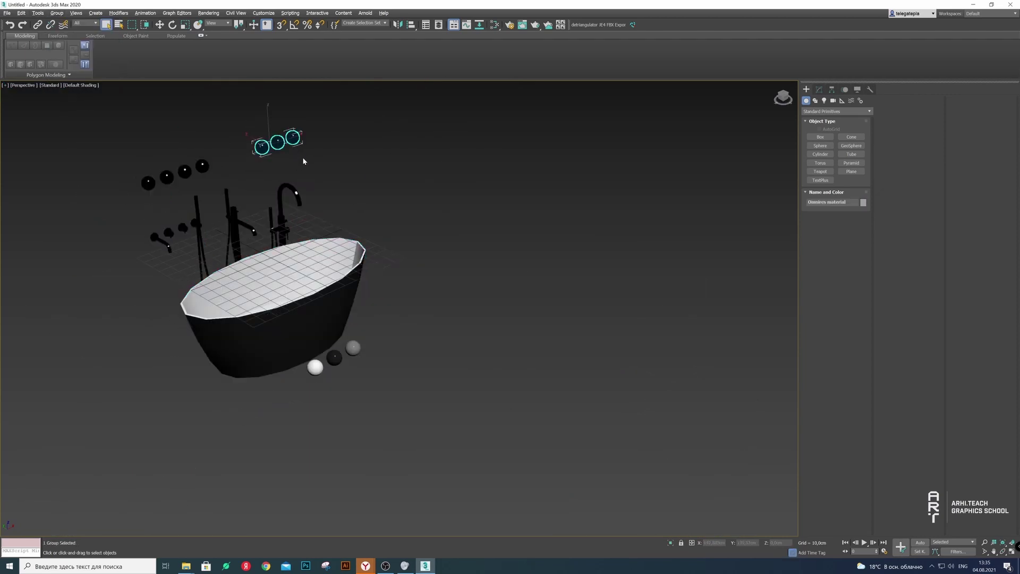
key(Delete)
click(334, 357)
key(Delete)
click(184, 170)
key(Delete)
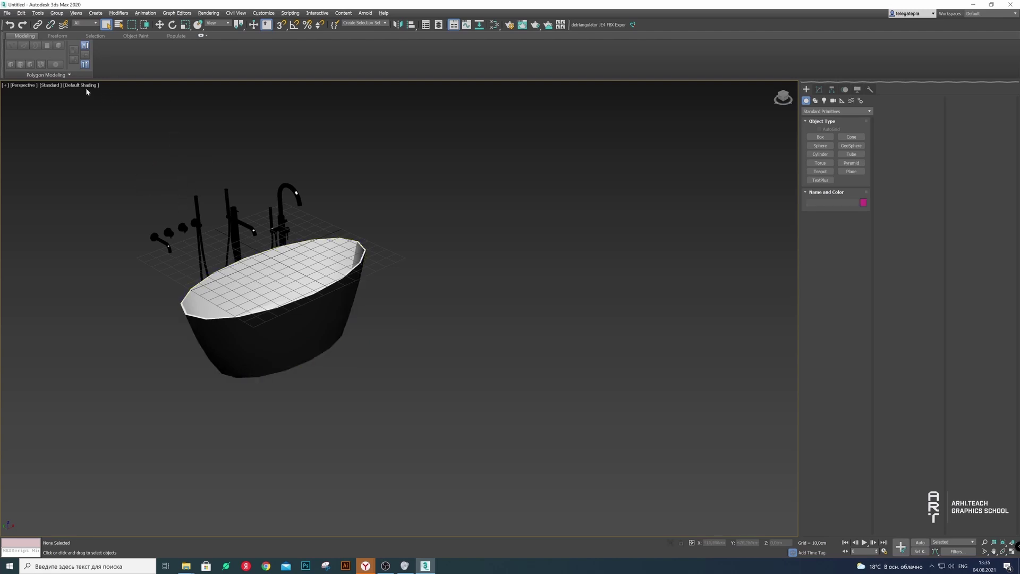
Hide the grid and switch viewport shading to Clay
click(5, 85)
click(26, 125)
click(79, 85)
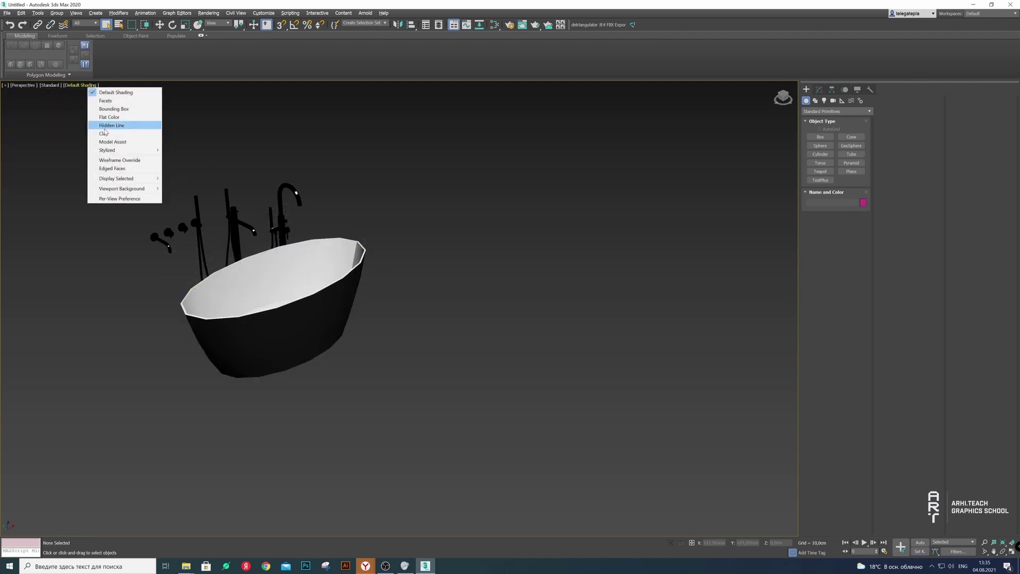
click(106, 120)
Isolate the wall-mounted mixers group in the view
alt+middle_drag(323, 271, 370, 281)
scroll(370, 281, up, 5)
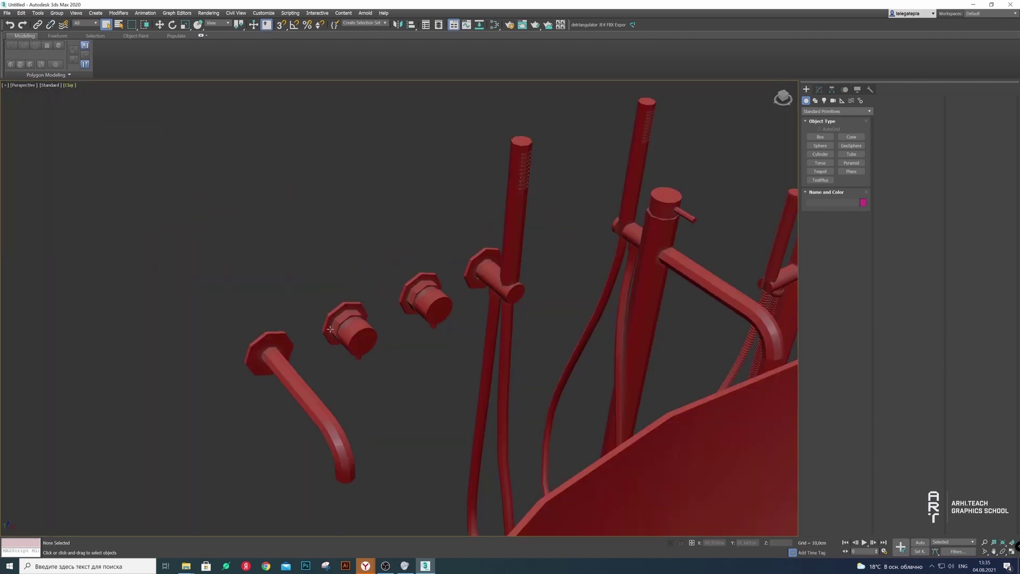
click(348, 324)
scroll(526, 293, down, 3)
right_click(528, 290)
click(543, 217)
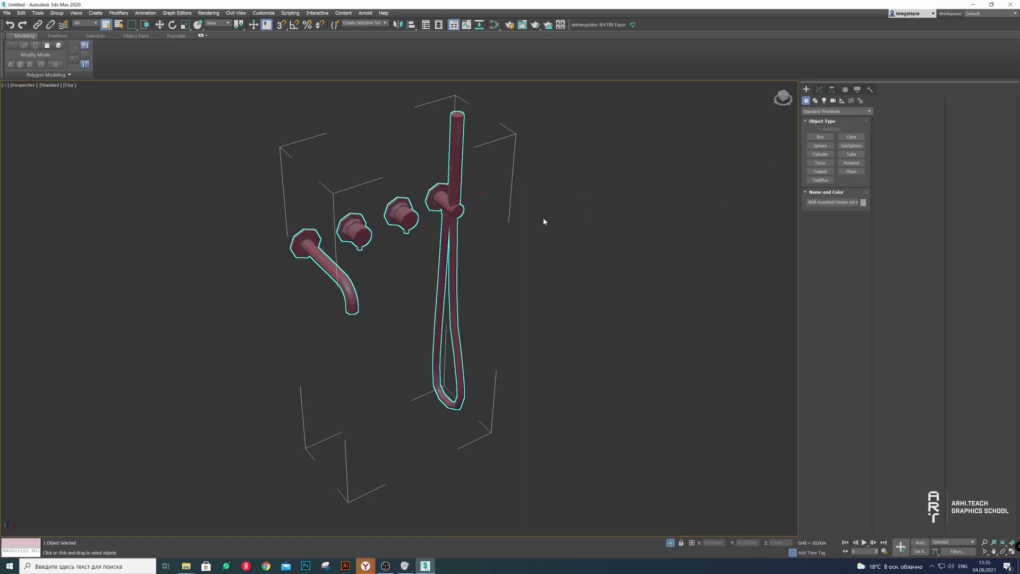
Preview the mixers with TurboSmooth iterations raised to 3
click(819, 89)
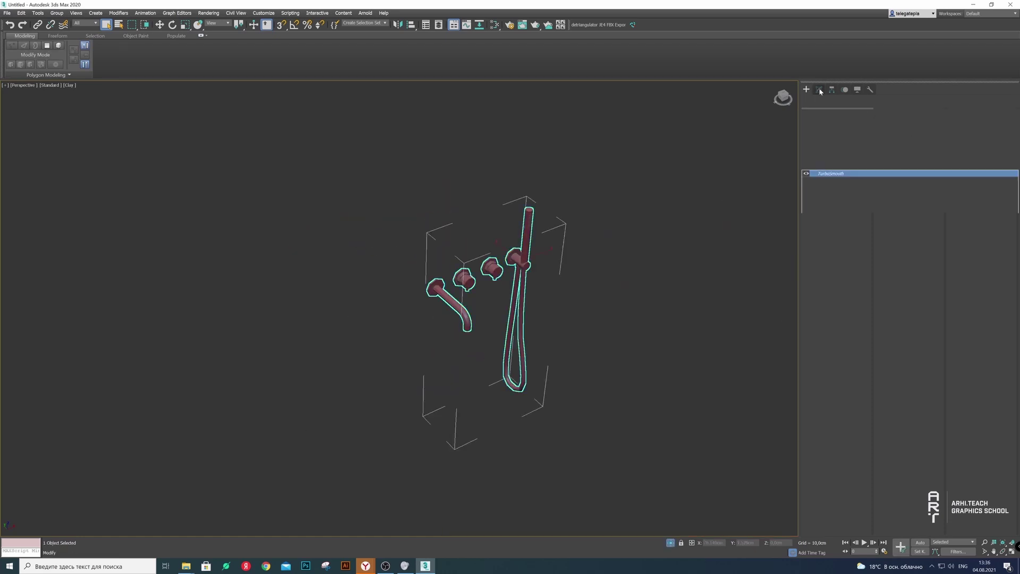
scroll(424, 266, up, 6)
drag(862, 276, 861, 268)
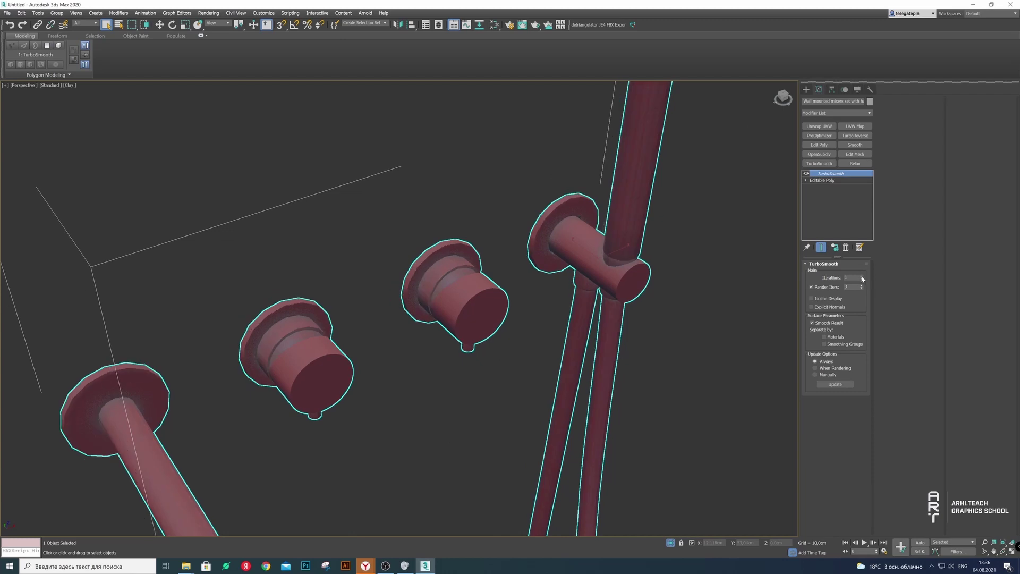
scroll(417, 330, down, 5)
scroll(354, 365, up, 5)
alt+middle_drag(355, 366, 353, 325)
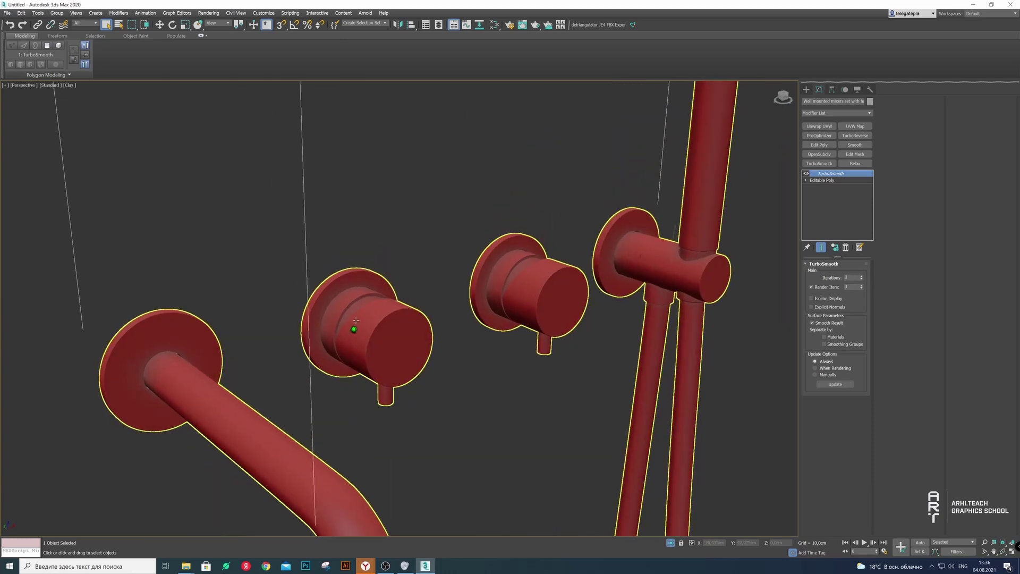
Delete the TurboSmooth modifier, leaving the plain Editable Poly mixers
right_click(840, 176)
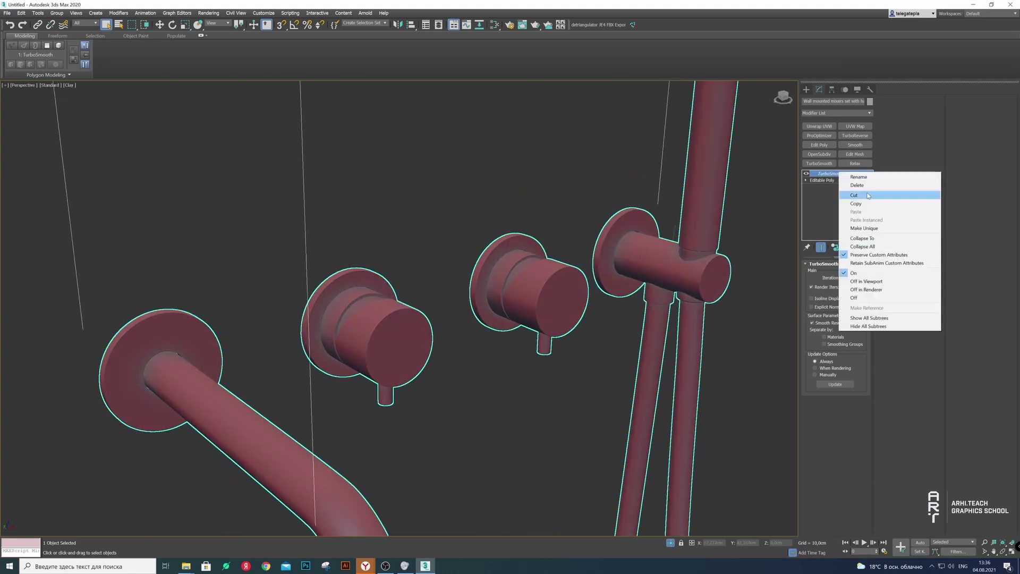
click(853, 202)
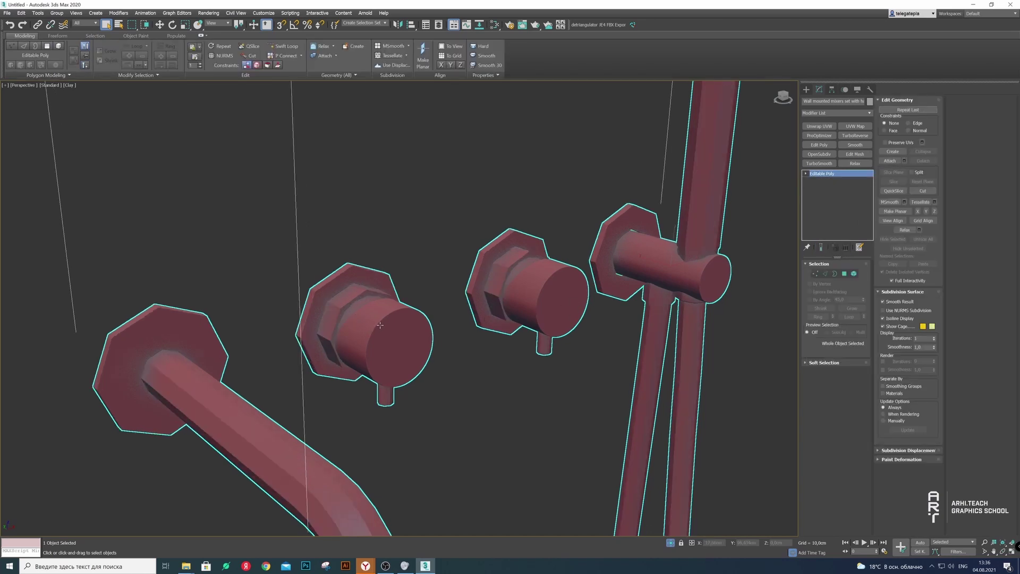
mouse_move(379, 325)
alt+middle_down()
mouse_move(503, 398)
mouse_move(359, 375)
alt+middle_up()
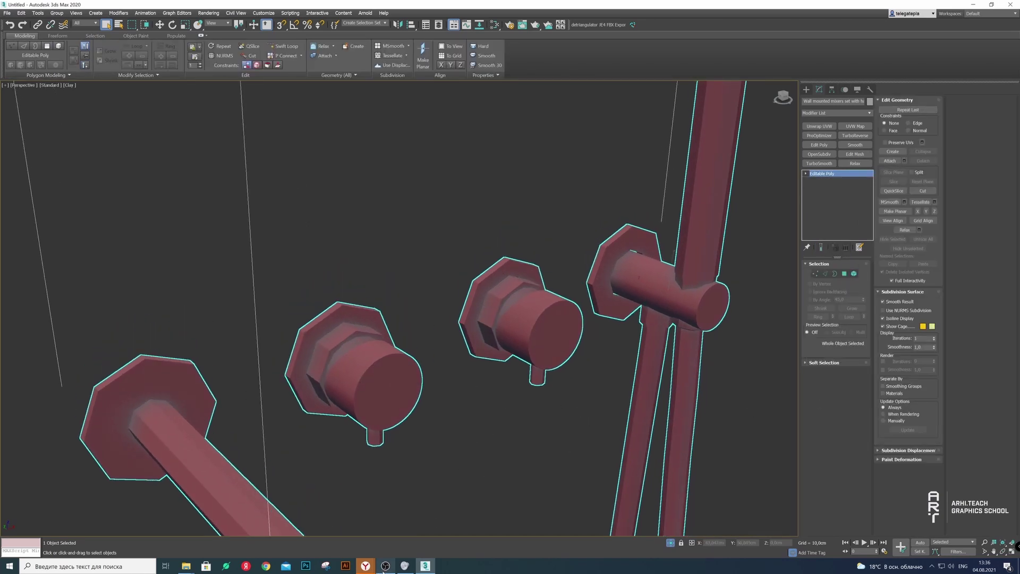
mouse_move(365, 566)
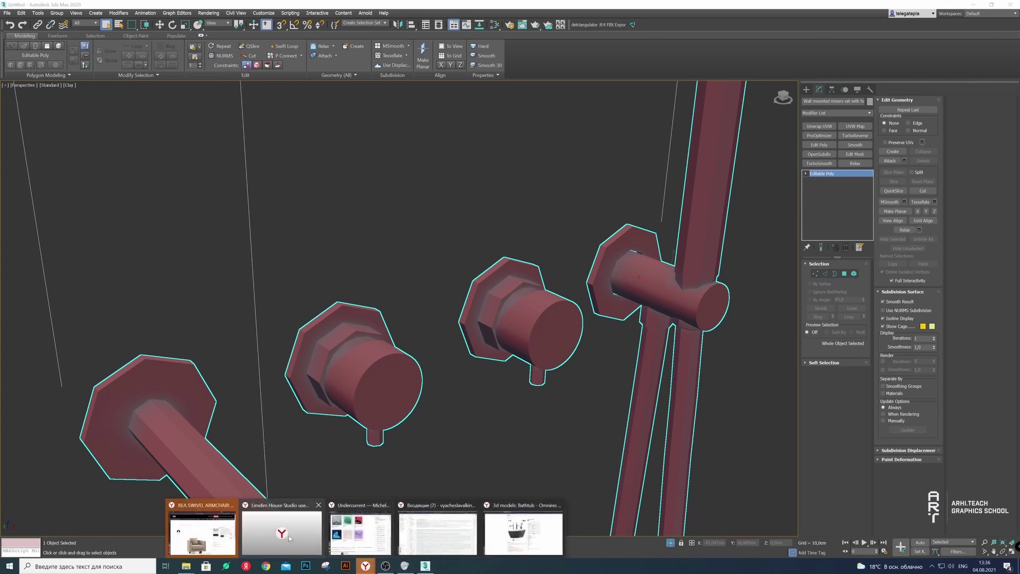
click(289, 534)
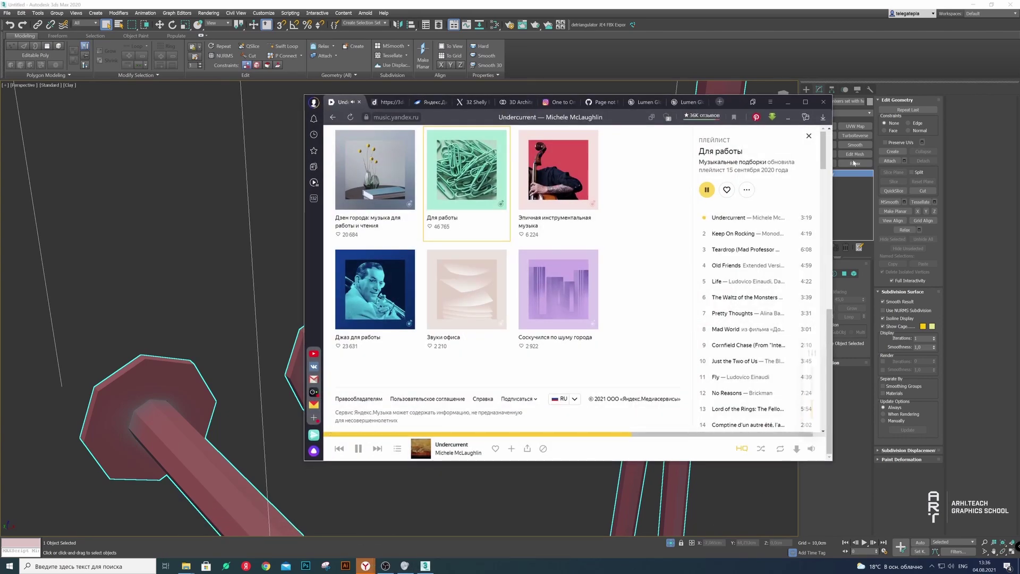
click(788, 103)
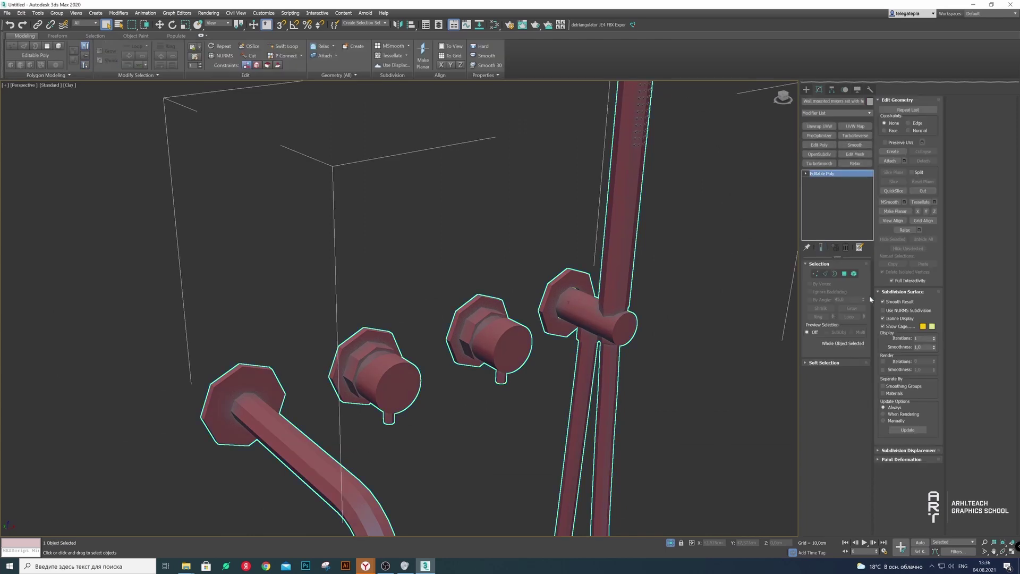
Detach the four wall escutcheon elements as a new object, Object001
click(242, 383)
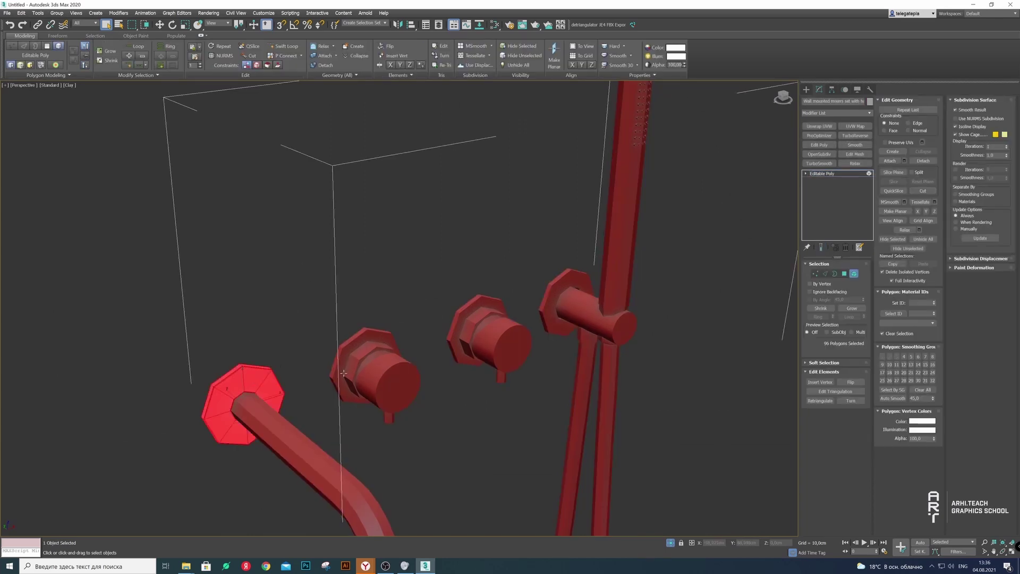
ctrl+click(364, 345)
ctrl+click(465, 318)
ctrl+click(555, 290)
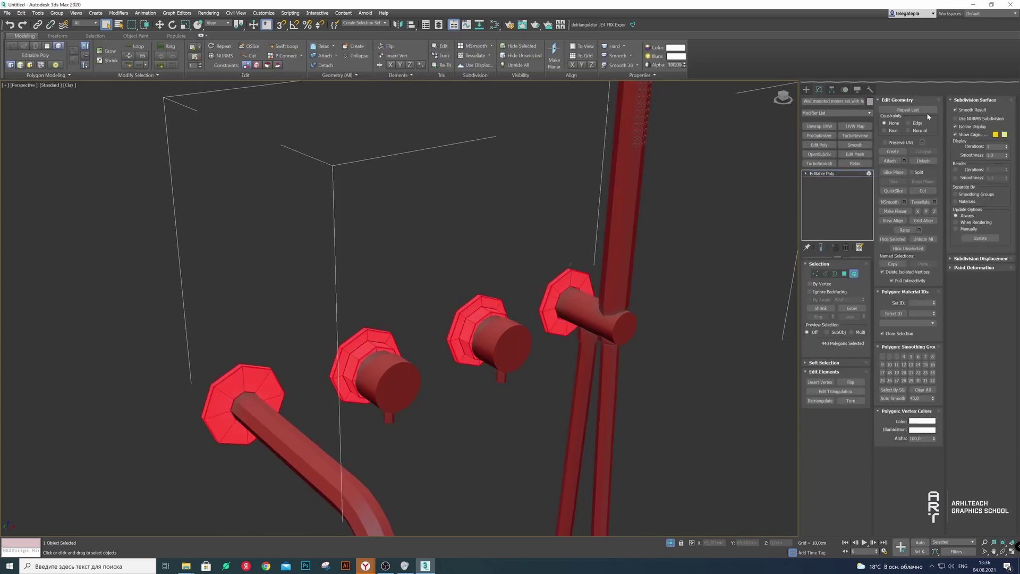
click(930, 162)
click(526, 289)
Detach the knobs and hose holder cylinder as a separate object
scroll(429, 400, down, 5)
scroll(429, 401, up, 5)
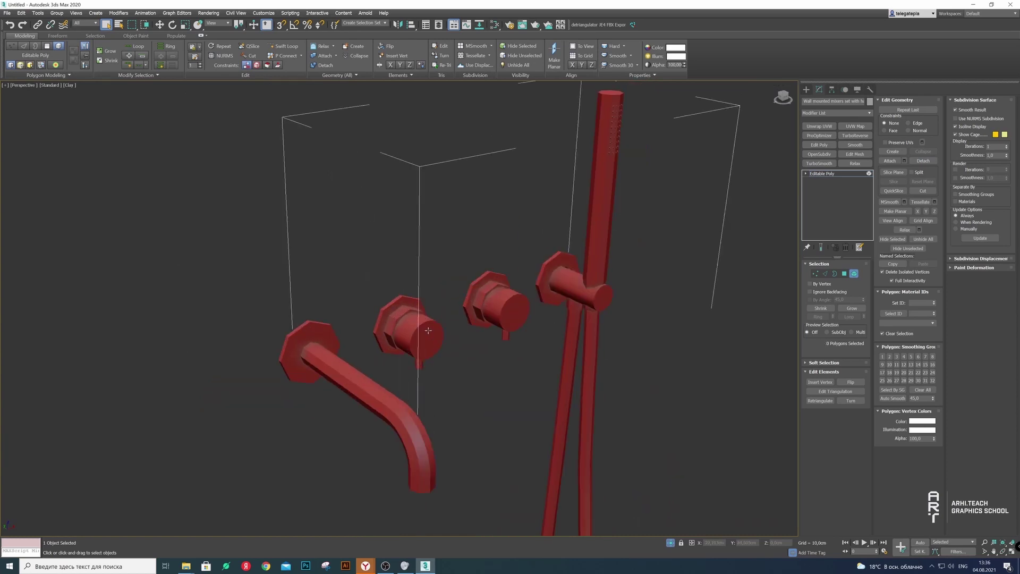
click(417, 335)
ctrl+click(524, 305)
ctrl+click(602, 298)
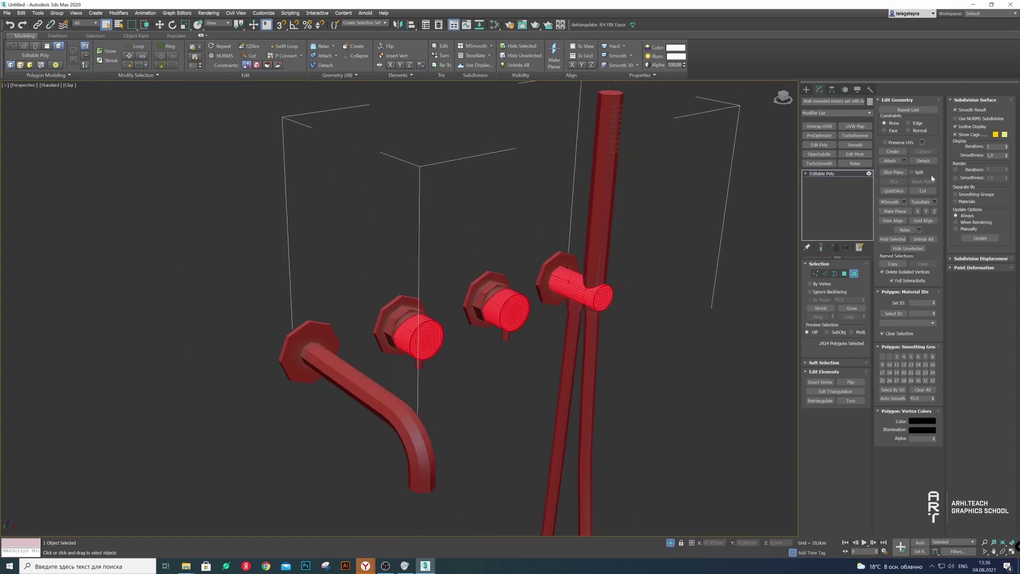
click(923, 160)
click(542, 291)
Detach the spout's inner lip rings as Object003
click(410, 402)
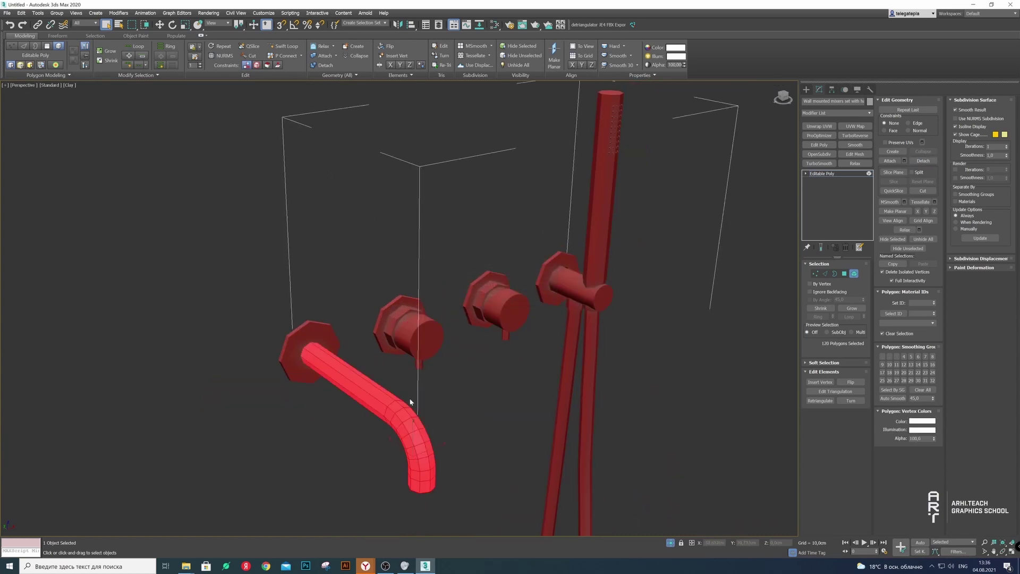
mouse_move(410, 402)
alt+middle_down()
mouse_move(406, 425)
mouse_move(432, 390)
alt+middle_up()
scroll(432, 390, up, 5)
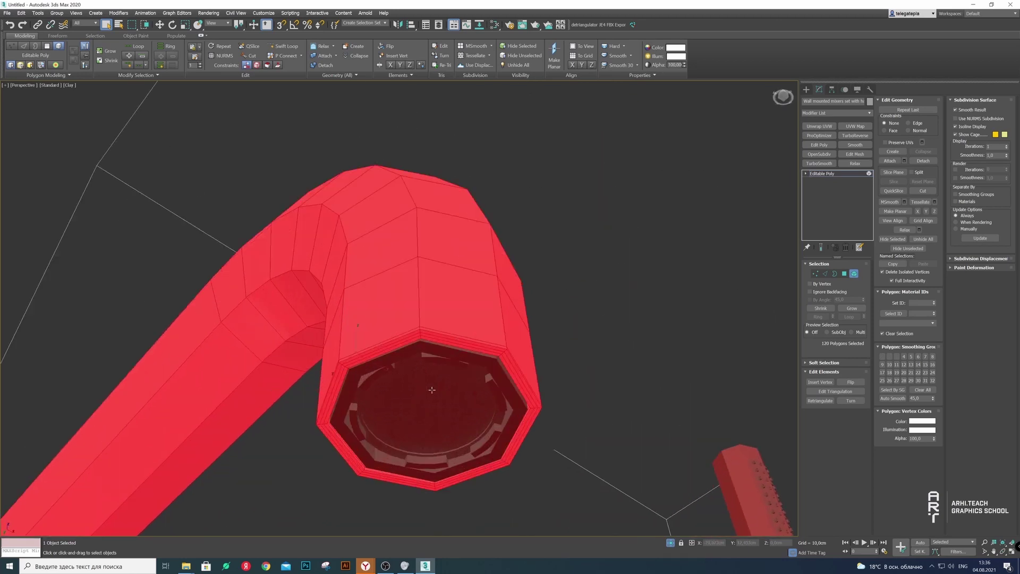
ctrl+click(348, 404)
click(924, 161)
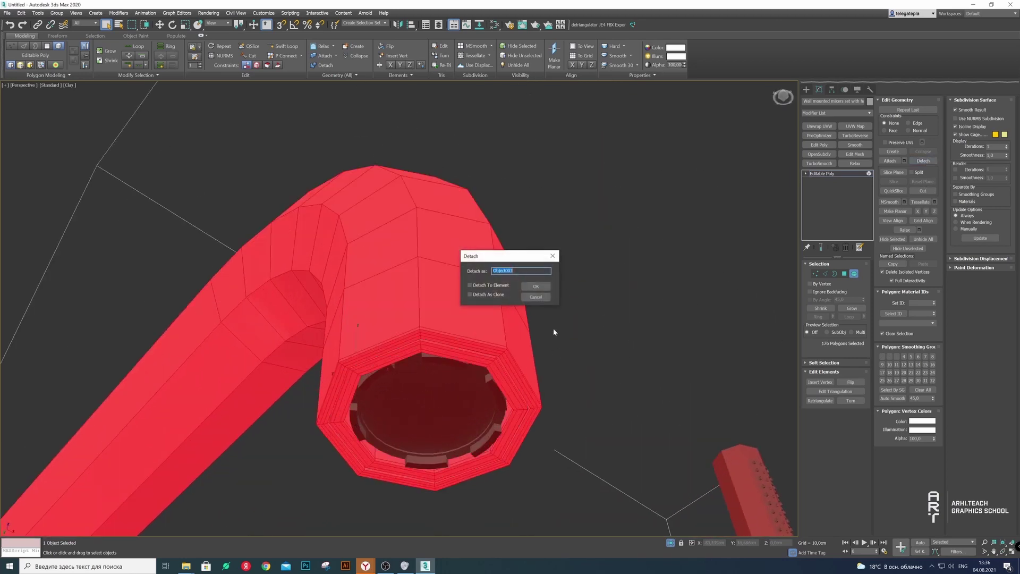
click(545, 289)
Detach the inner disc inside the spout as Object004 and view the scene list
key(4)
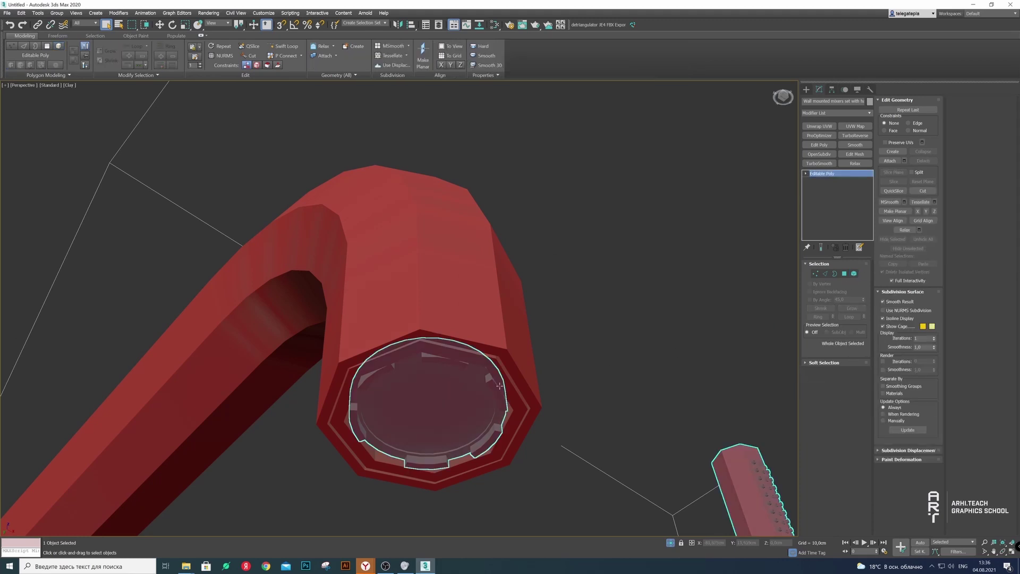
key(5)
click(428, 404)
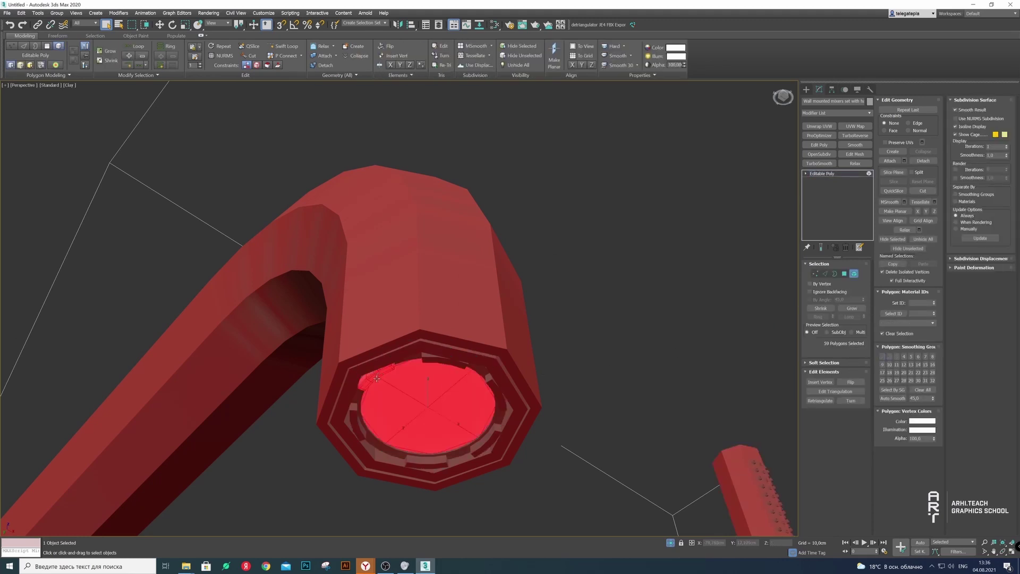
click(543, 364)
scroll(544, 364, down, 2)
key(ctrl+z)
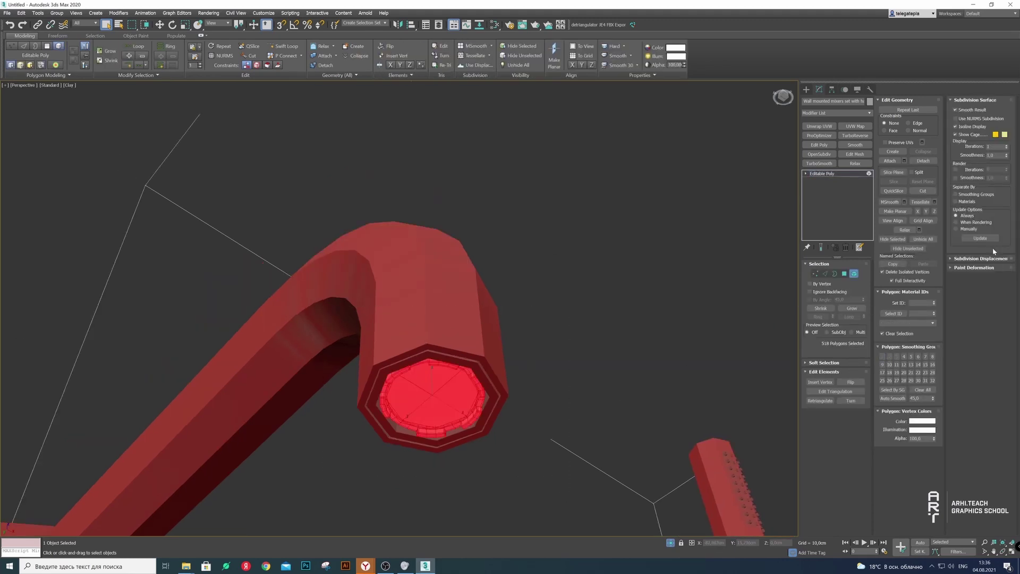
click(935, 162)
key(Return)
scroll(557, 323, down, 10)
mouse_move(558, 323)
alt+middle_down()
mouse_move(579, 293)
mouse_move(685, 274)
alt+middle_up()
click(439, 25)
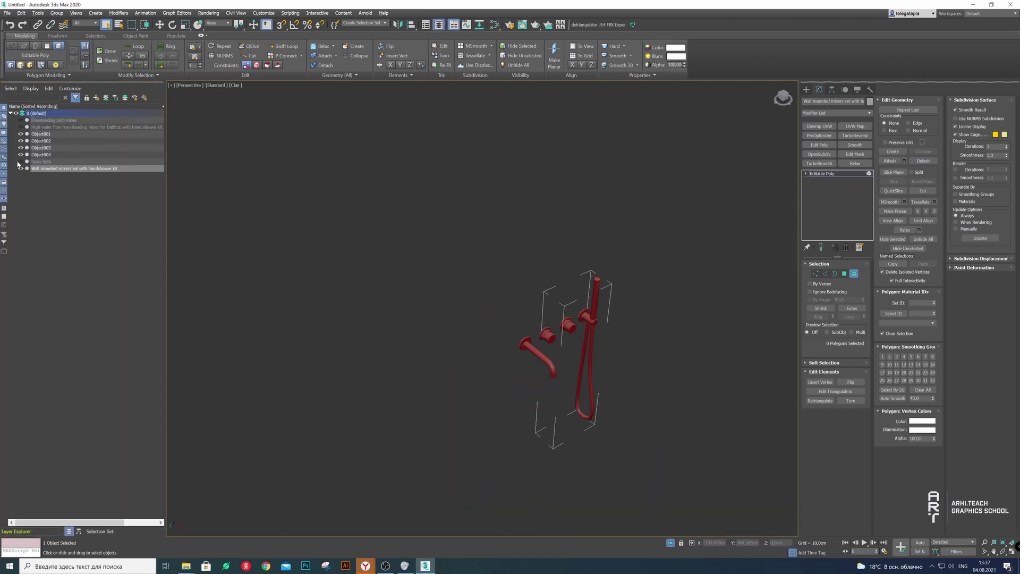
Hide the already detached parts and detach the small stems under the knobs
double_click(21, 147)
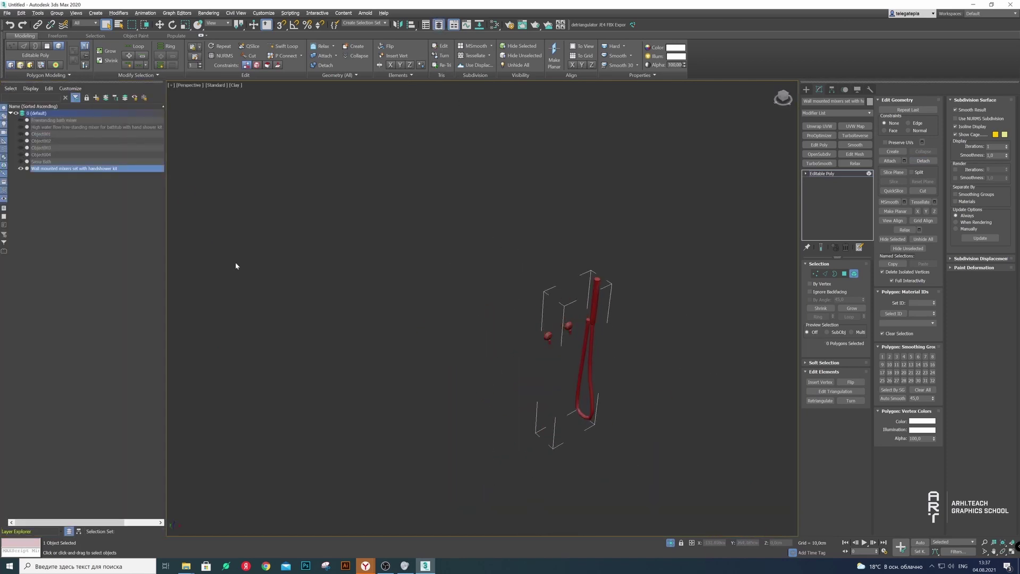
scroll(585, 340, up, 8)
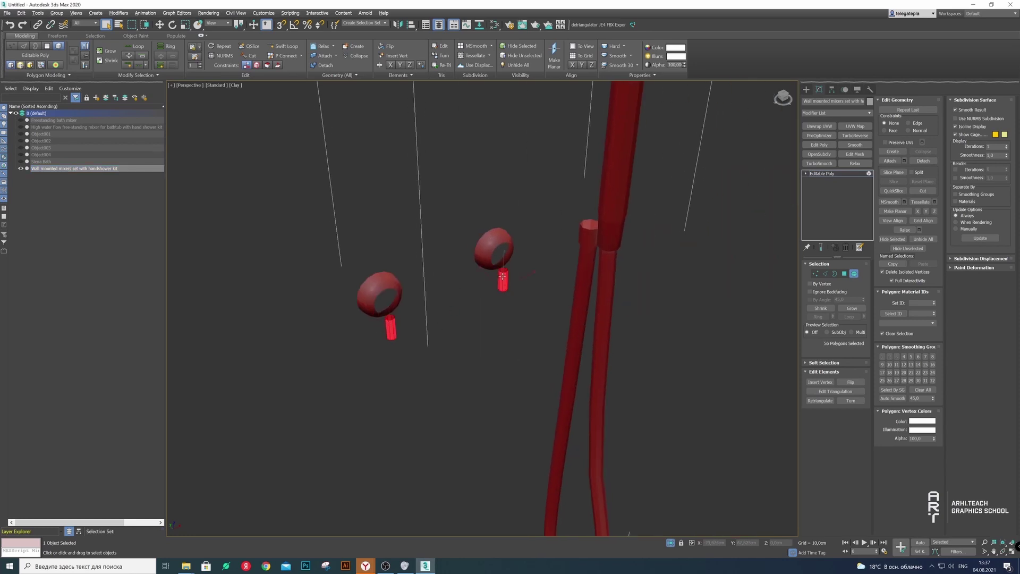
click(923, 161)
Detach the hose as a separate object
click(531, 292)
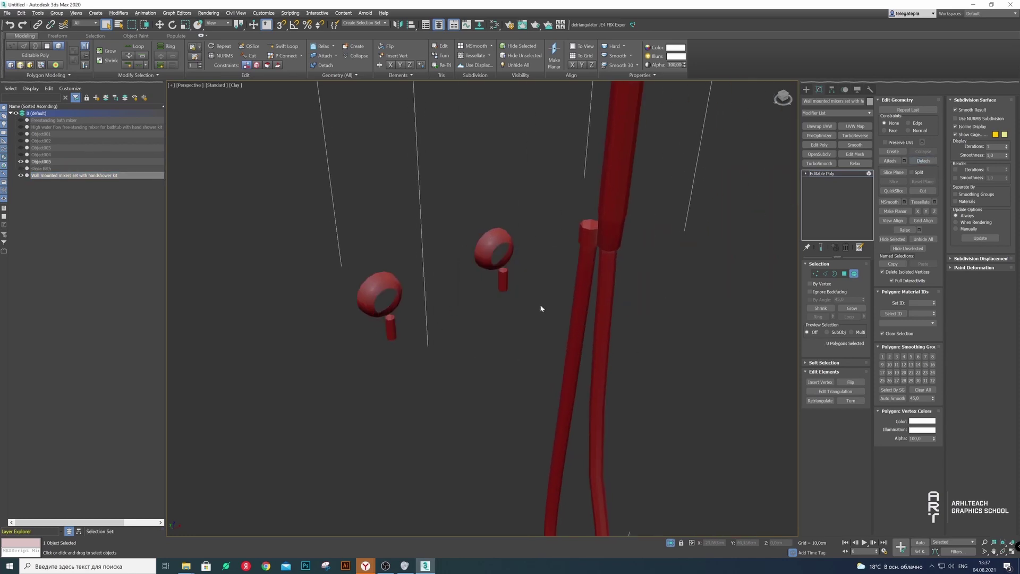
scroll(553, 304, down, 5)
scroll(562, 249, up, 6)
scroll(562, 249, down, 5)
scroll(558, 318, up, 5)
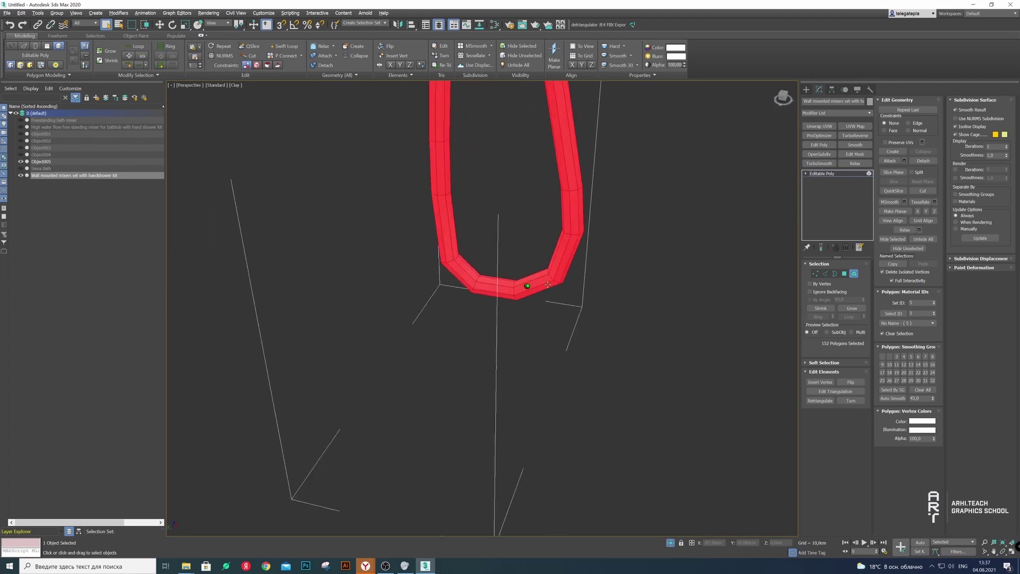
scroll(608, 231, up, 2)
scroll(608, 232, down, 4)
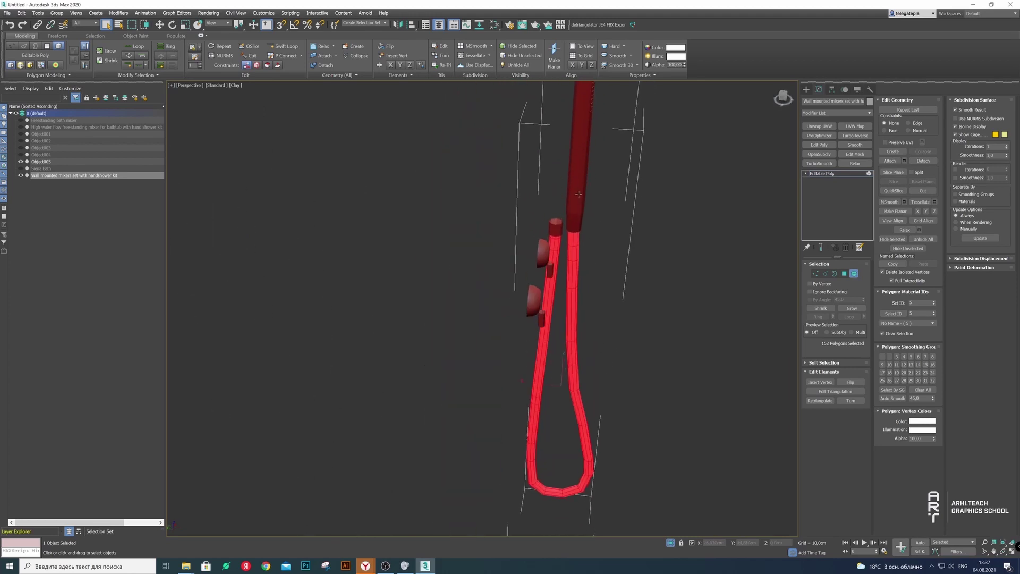
scroll(568, 212, up, 4)
click(919, 161)
click(543, 286)
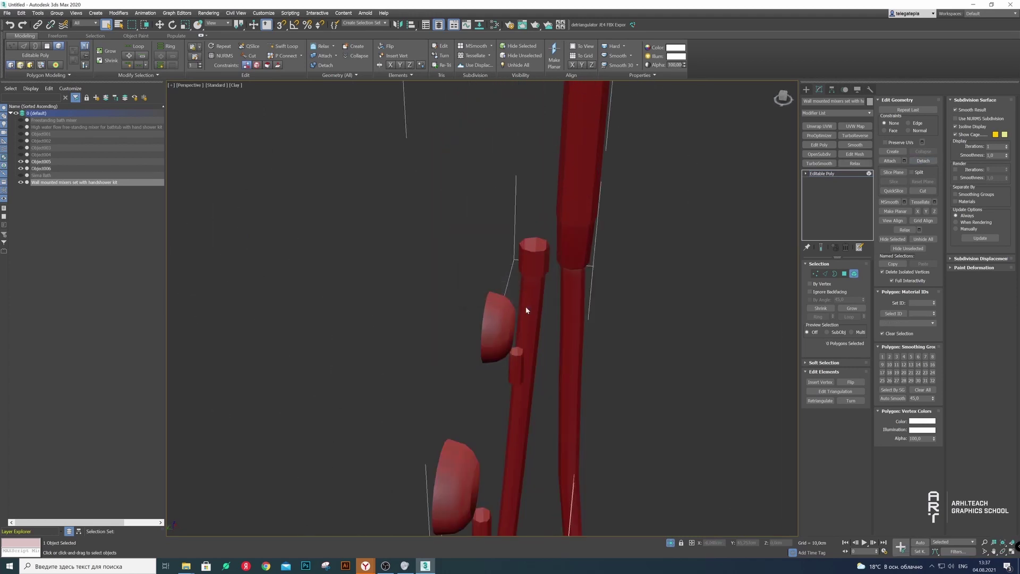
Detach the whole shower head as a new object
scroll(525, 306, down, 4)
scroll(581, 308, up, 2)
click(558, 225)
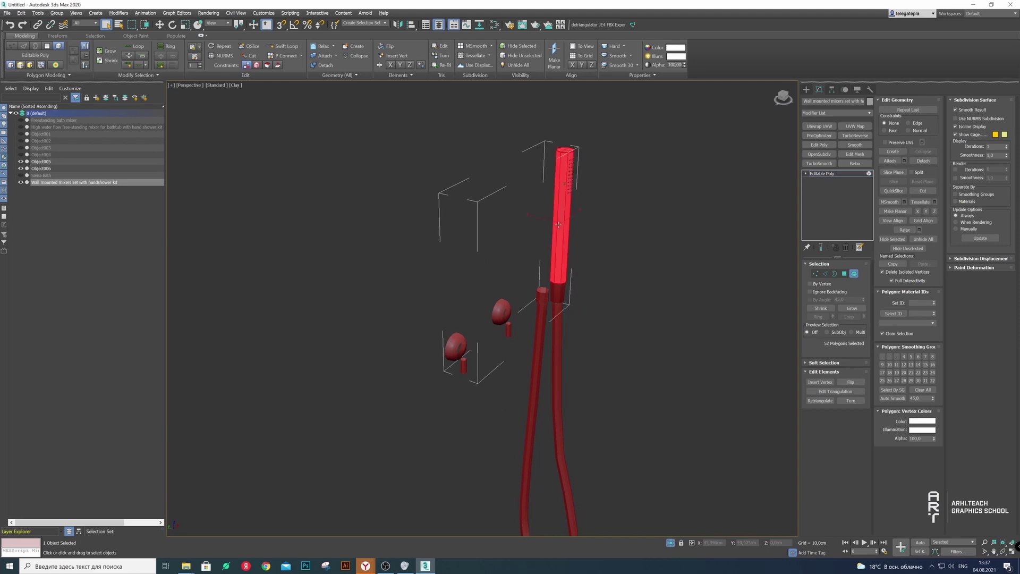
key(ctrl+i)
scroll(577, 159, up, 10)
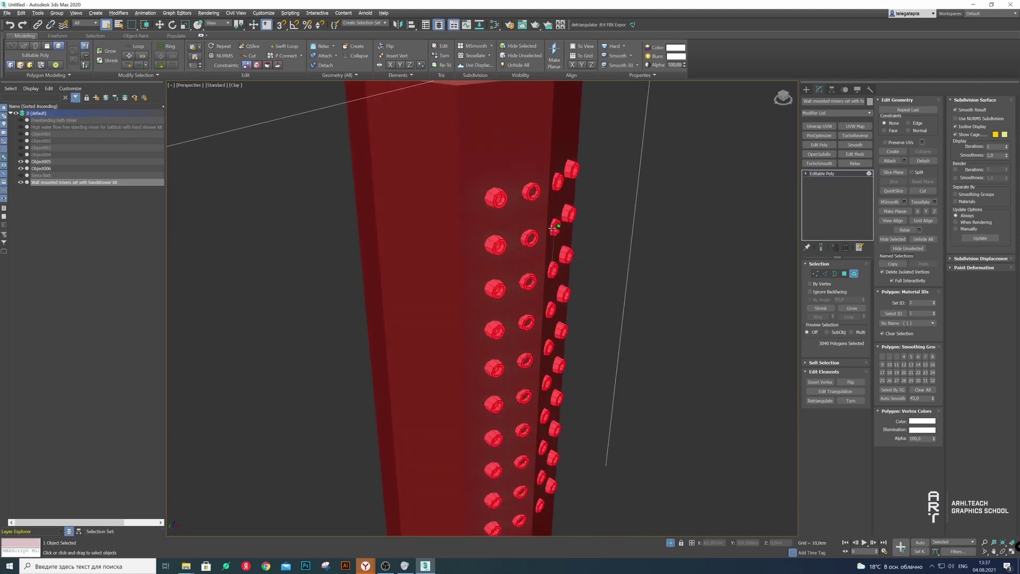
click(923, 161)
click(538, 287)
scroll(605, 350, down, 10)
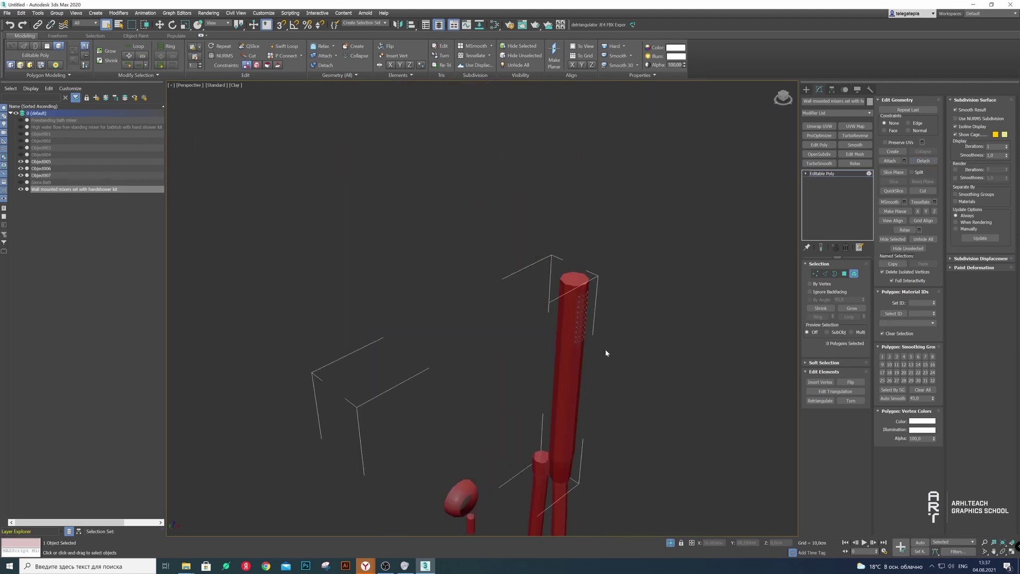
Detach the two knob rings as their own object
key(4)
scroll(573, 355, up, 2)
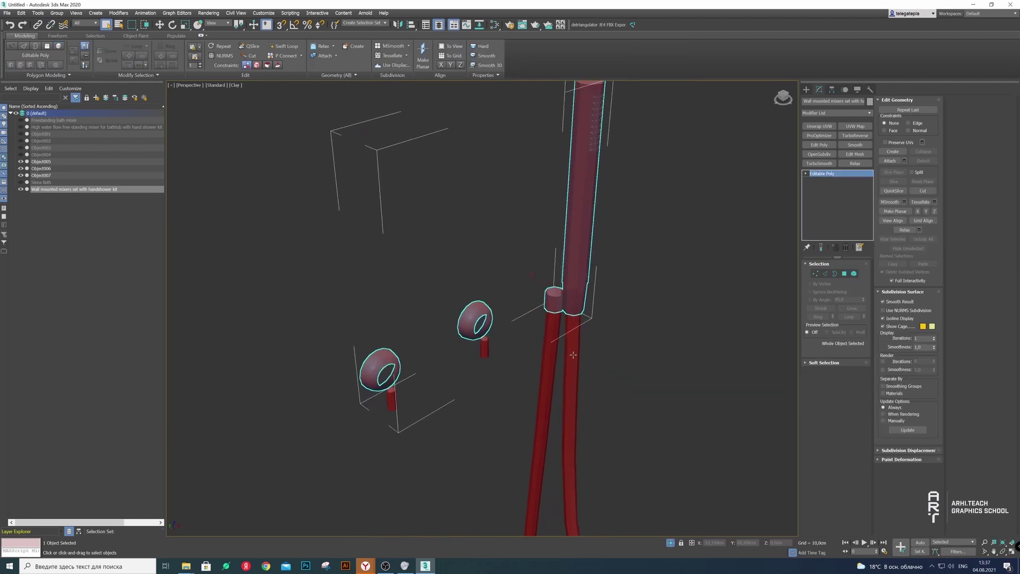
click(854, 273)
drag(353, 284, 512, 417)
click(924, 161)
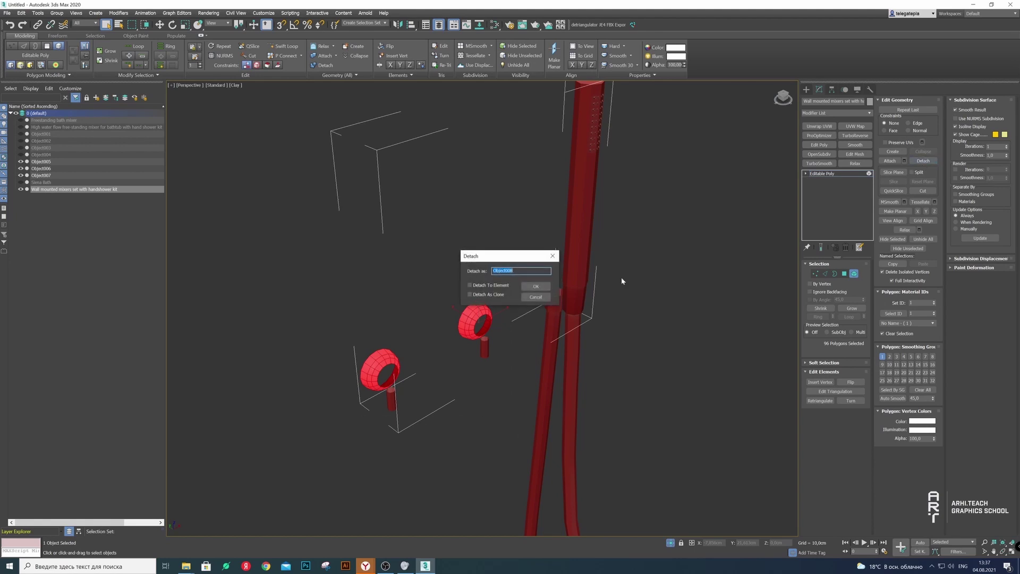
key(Return)
click(493, 291)
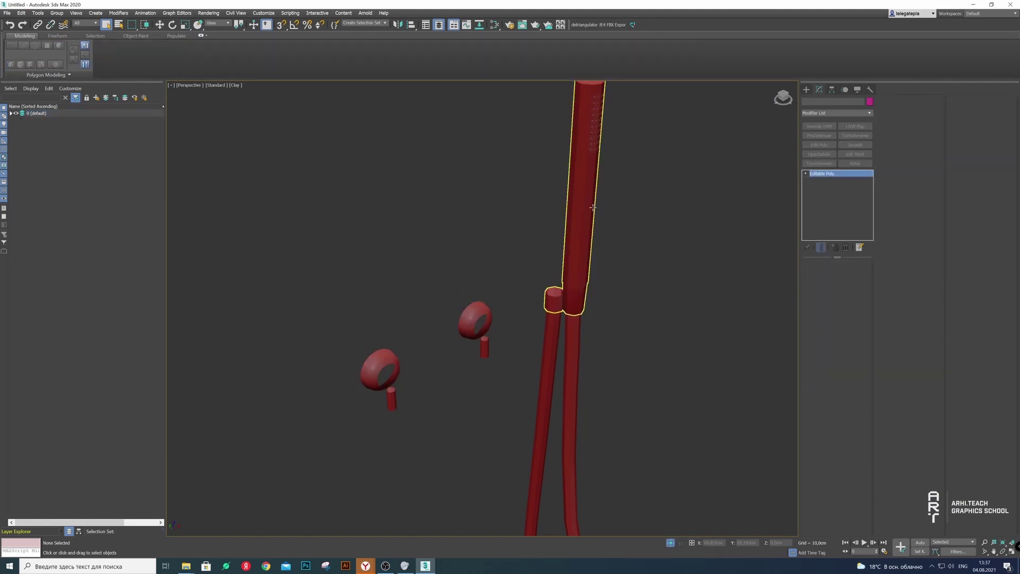
Unhide all hidden parts, including Object001 to Object003
click(584, 253)
right_click(325, 252)
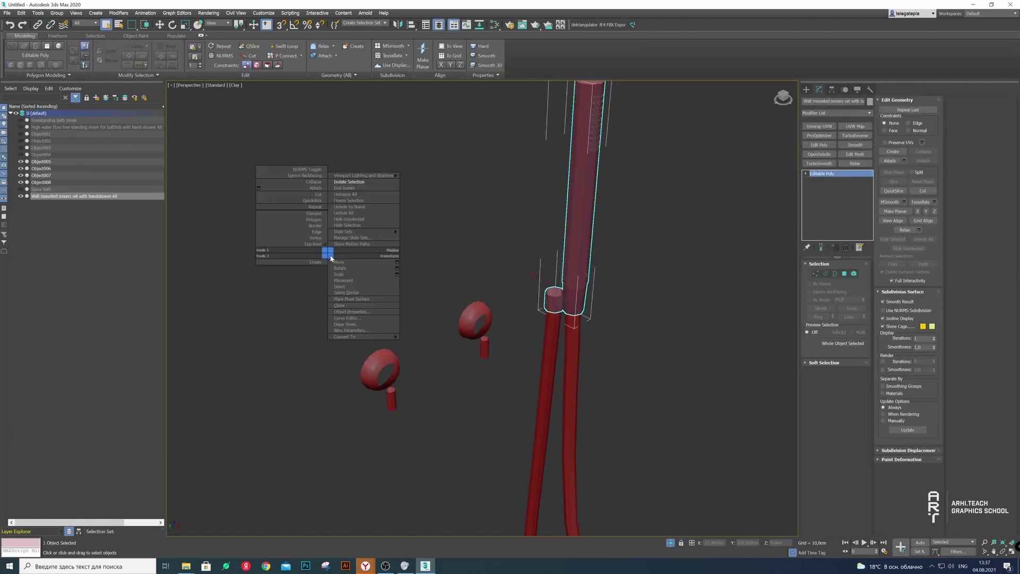
click(359, 191)
click(20, 148)
click(20, 141)
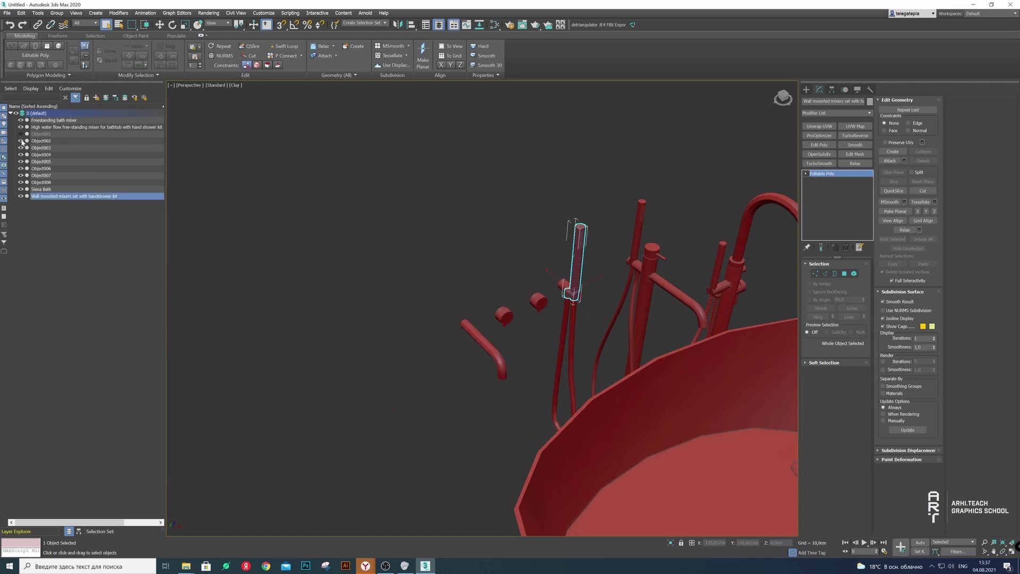
Select the wall escutcheon discs and isolate them in the view
click(365, 305)
scroll(527, 327, down, 2)
drag(565, 359, 565, 361)
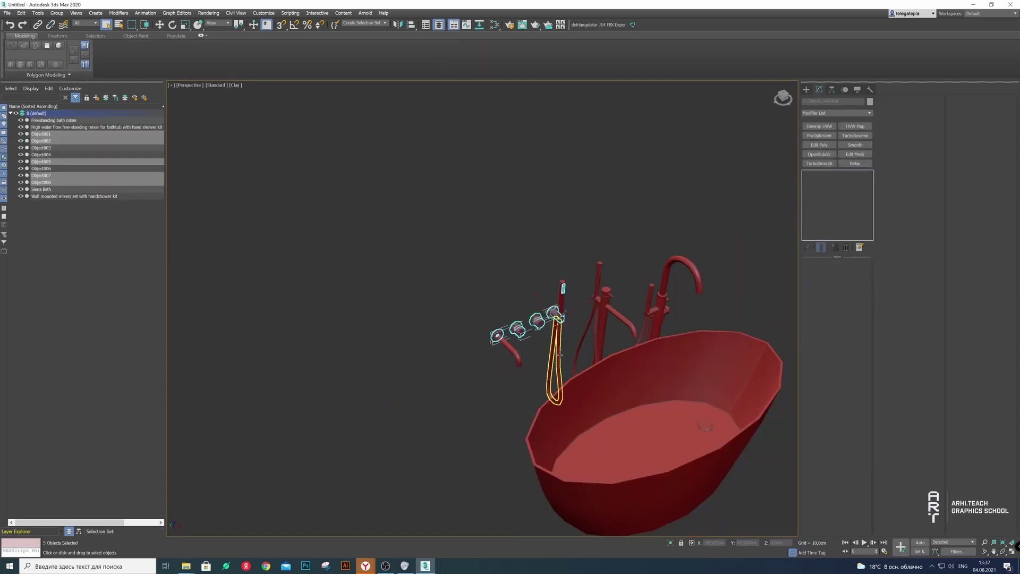
scroll(568, 328, up, 3)
click(441, 352)
scroll(437, 378, up, 3)
click(437, 379)
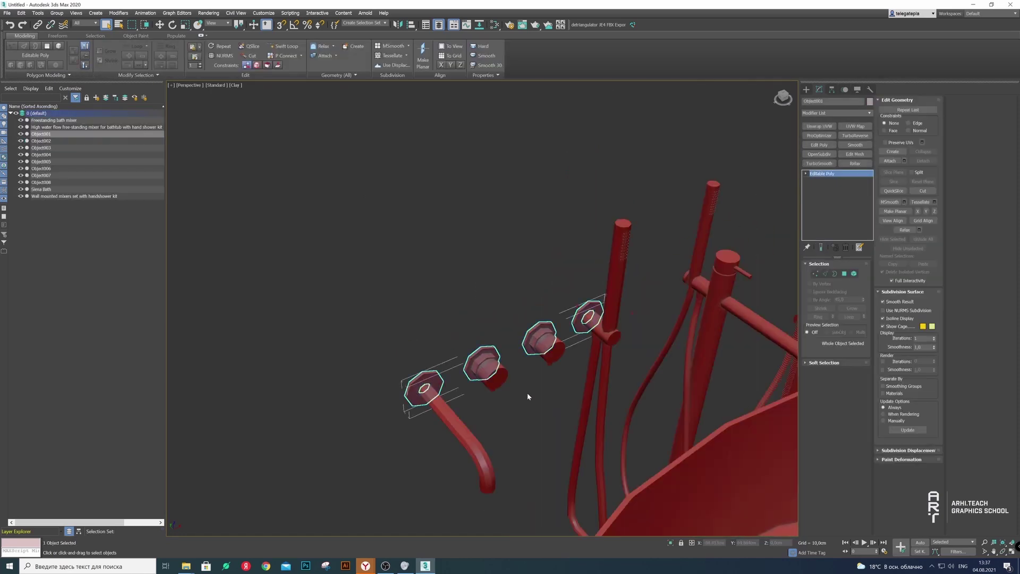
middle_drag(527, 394, 437, 315)
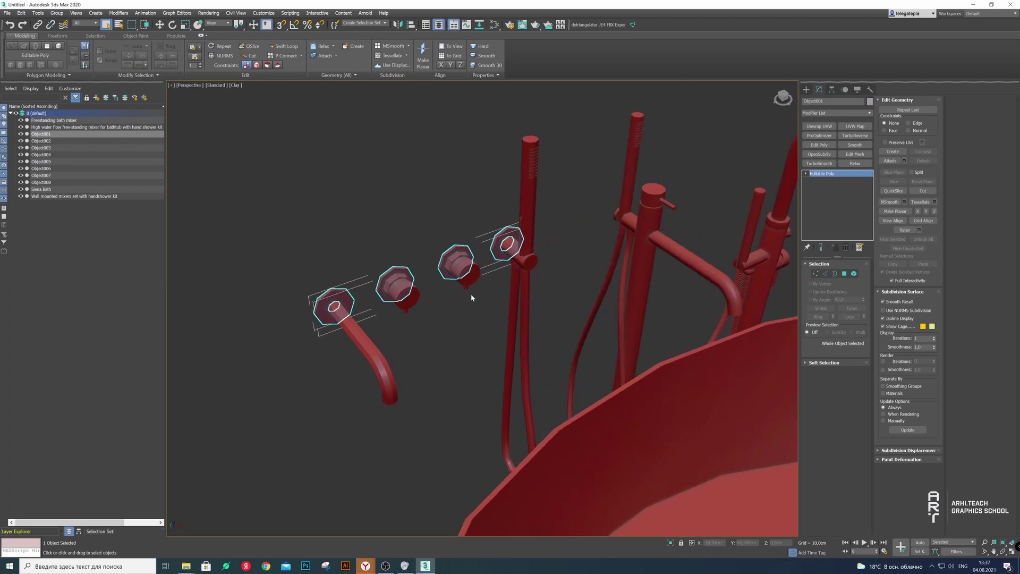
right_click(391, 272)
click(420, 200)
click(403, 377)
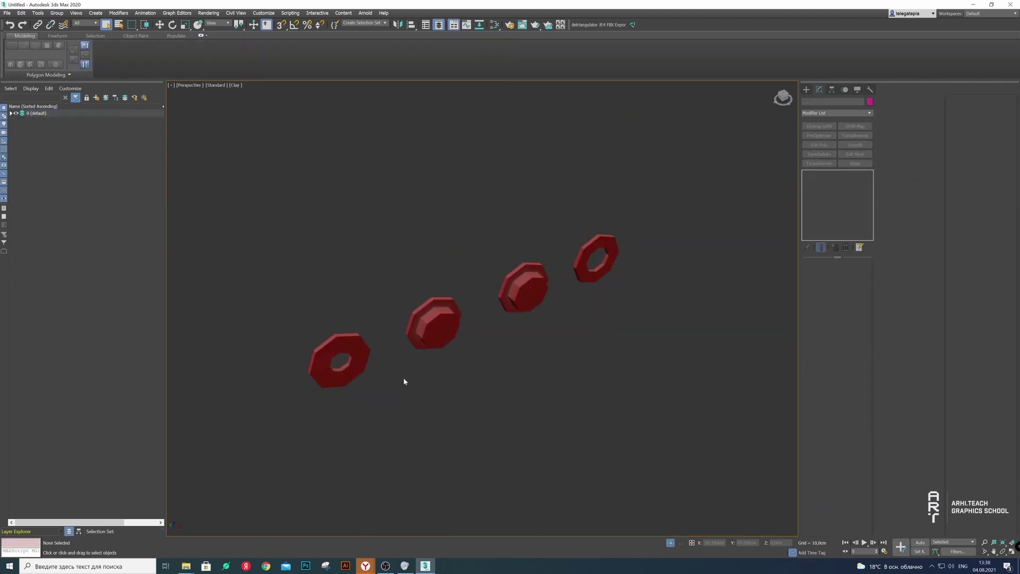
scroll(414, 337, up, 4)
Apply TurboSmooth with 2 iterations to the escutcheon discs and orbit in to inspect one disc
click(443, 277)
click(819, 163)
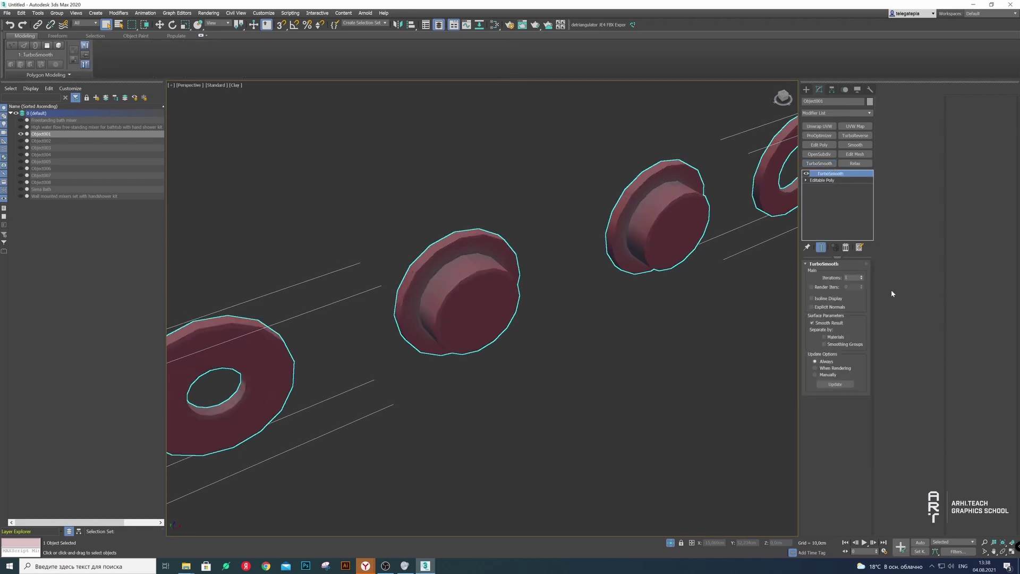
click(862, 275)
click(606, 322)
scroll(606, 322, down, 5)
mouse_move(607, 322)
alt+middle_down()
mouse_move(498, 294)
mouse_move(673, 313)
alt+middle_up()
scroll(498, 294, up, 5)
scroll(498, 294, up, 2)
Recheck the smoothed discs and remove the trial TurboReverse modifier, leaving TurboSmooth over Editable Poly
click(674, 313)
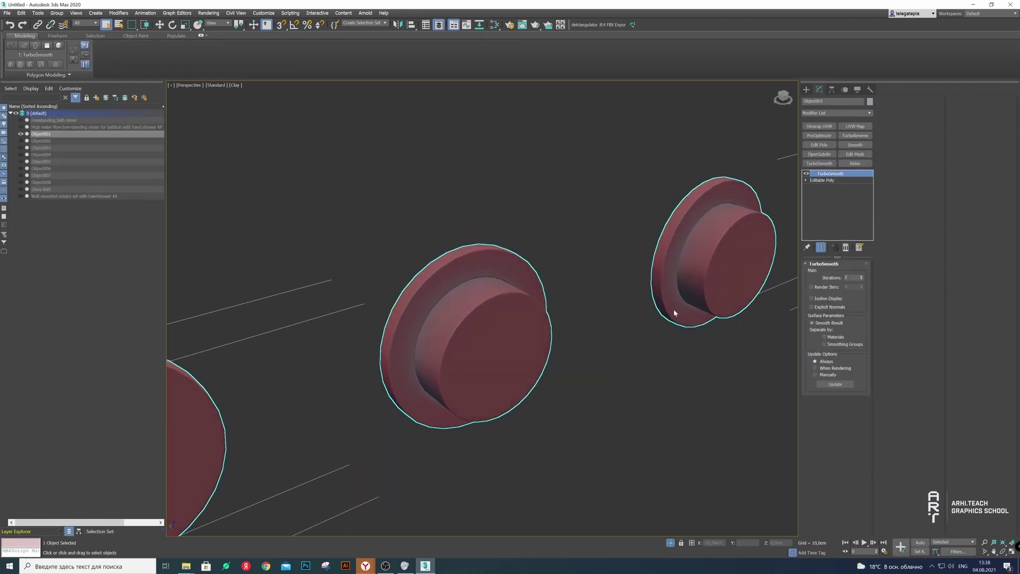
click(580, 396)
scroll(581, 397, down, 5)
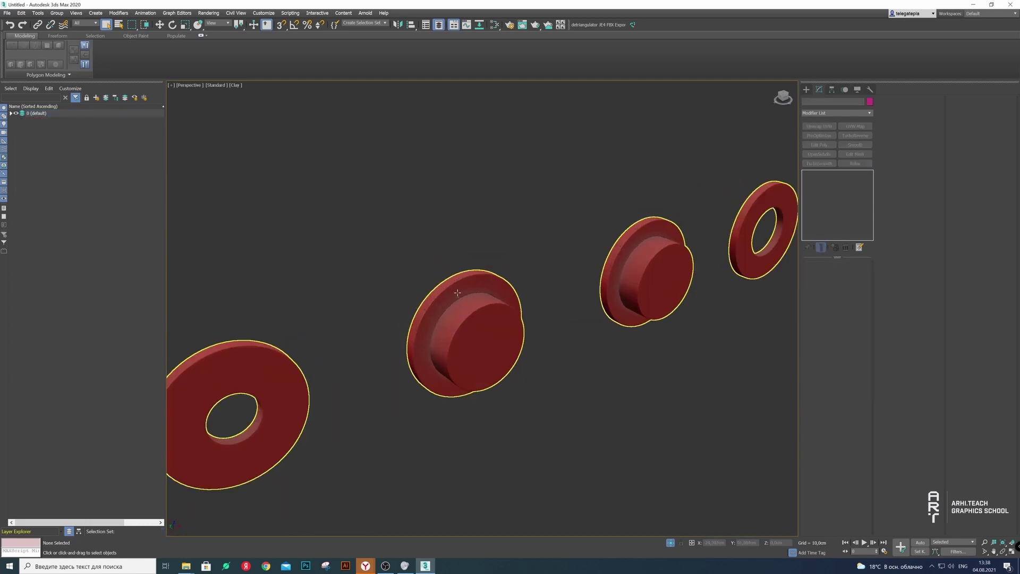
scroll(457, 291, up, 5)
click(458, 291)
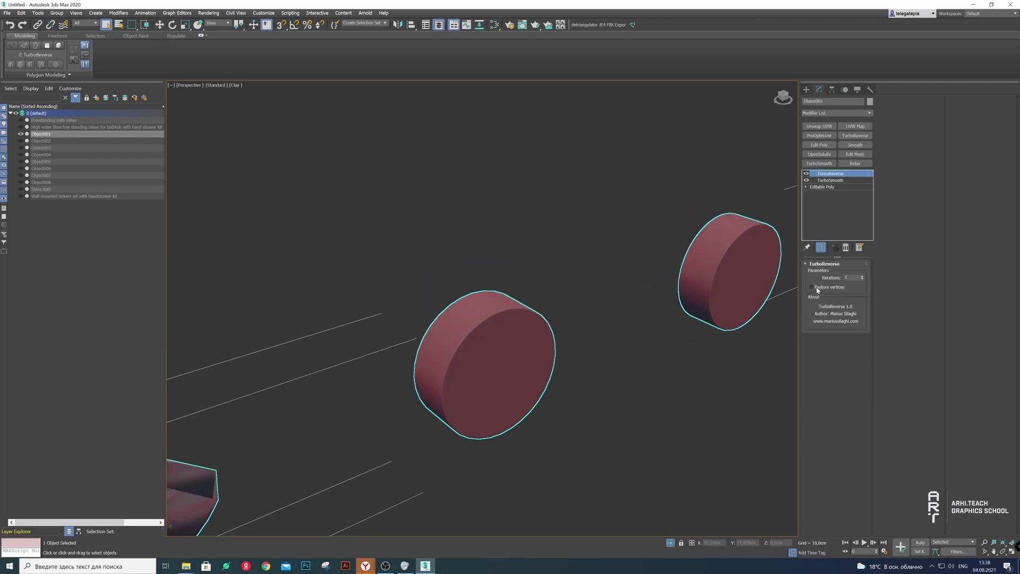
click(844, 248)
click(587, 355)
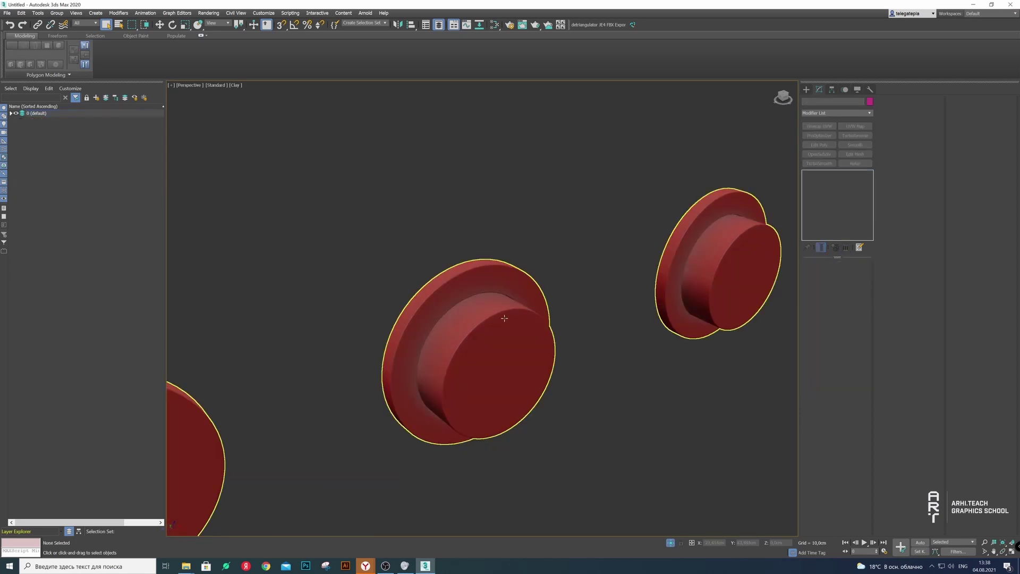
click(504, 317)
Show viewport statistics set to Total + Selection, listing scene and Object001 polygon and vertex counts
key(7)
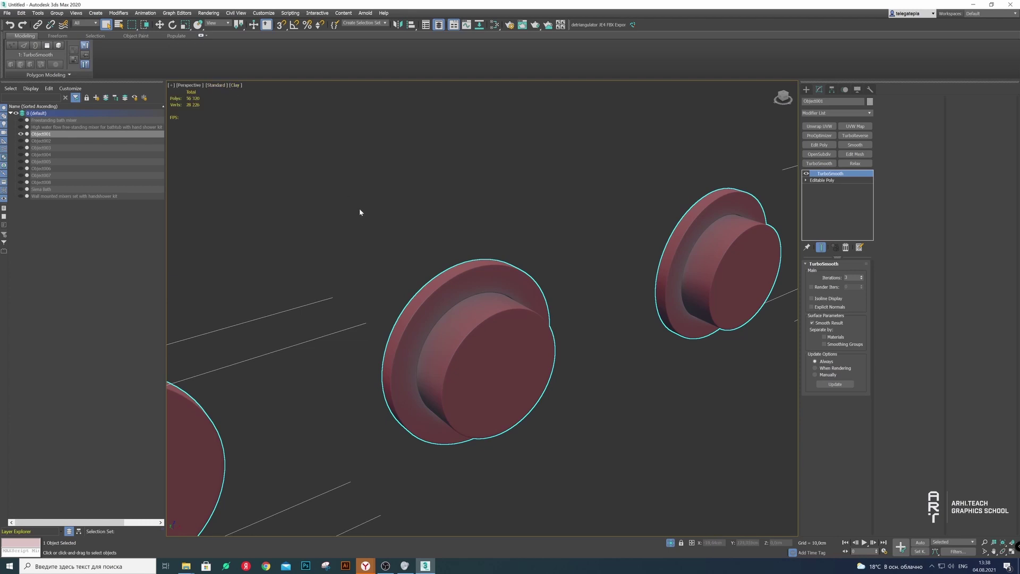
click(207, 85)
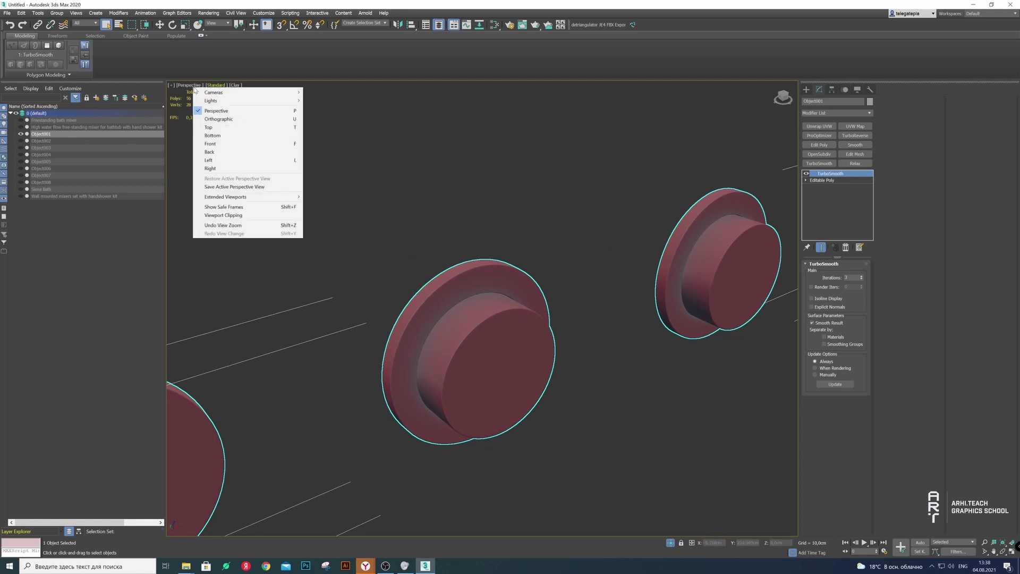
click(172, 85)
click(250, 155)
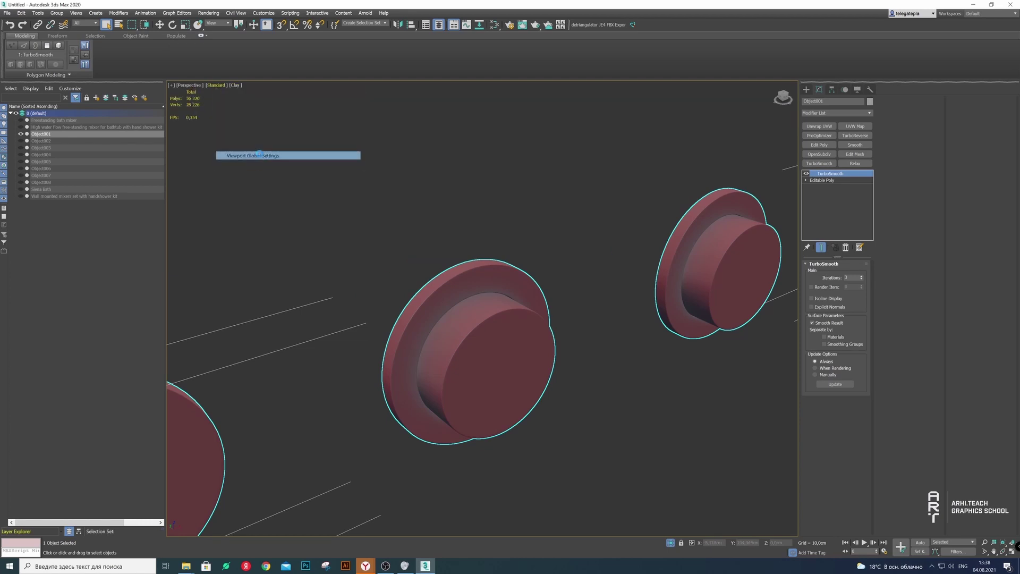
click(540, 183)
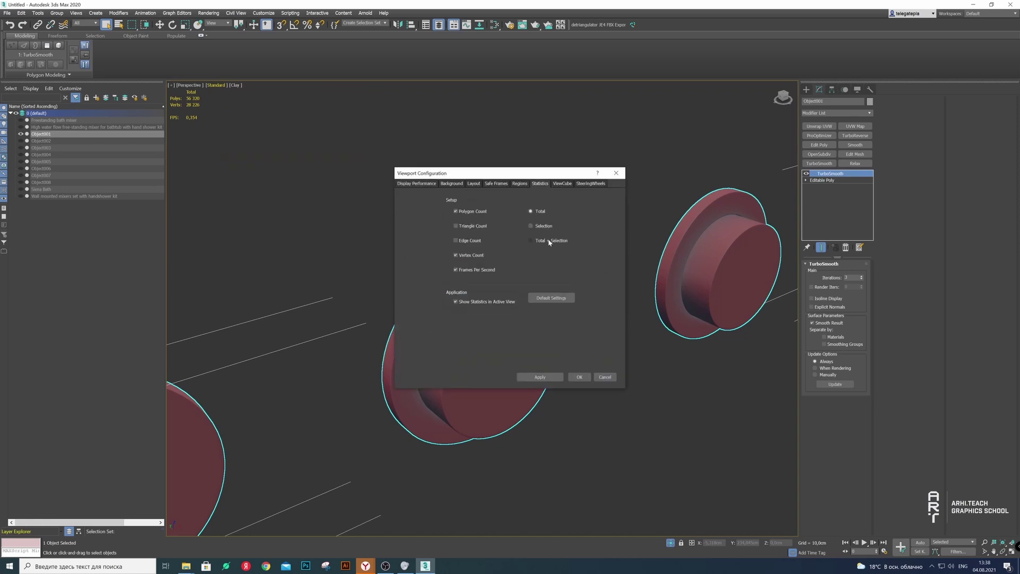
click(578, 377)
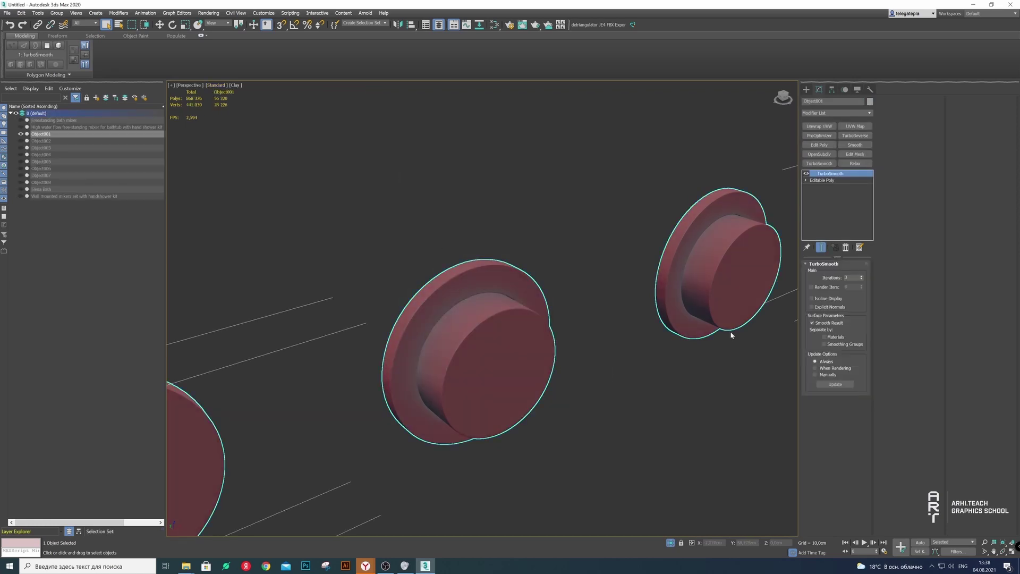
Add an Edit Poly modifier above TurboSmooth, turn on Edged Faces, and enter Polygon mode
click(822, 146)
click(234, 85)
click(262, 168)
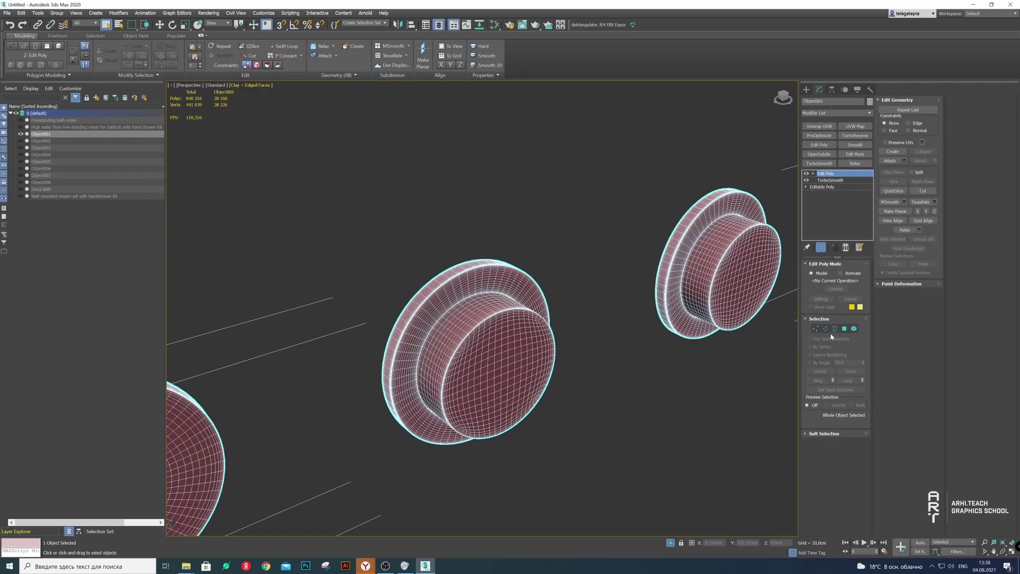
click(845, 328)
alt+middle_drag(627, 372, 586, 384)
scroll(587, 383, up, 2)
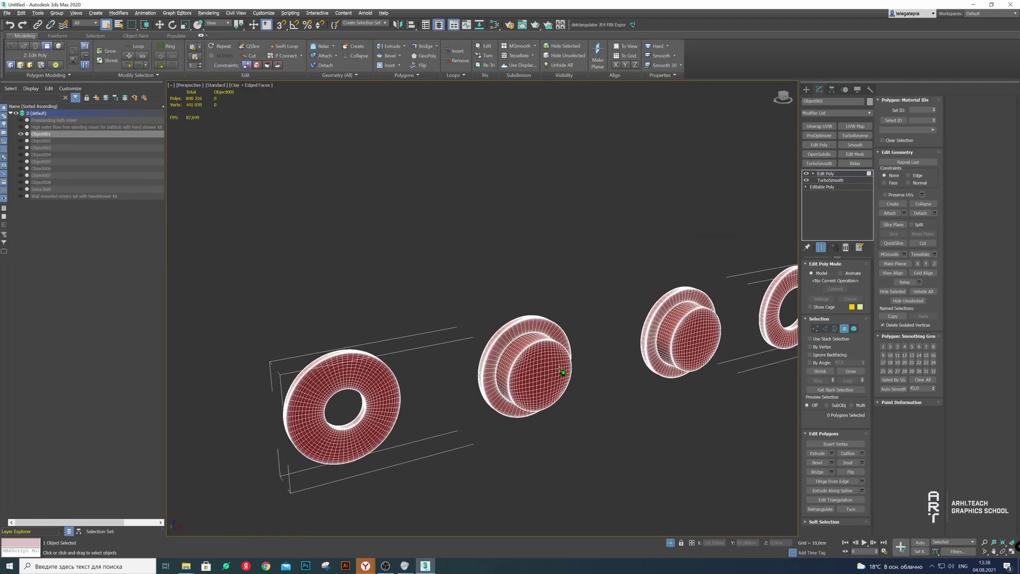
scroll(516, 386, up, 10)
Delete the first knob's rim polygon ring and inner cap, then collapse its open border
click(468, 346)
shift+click(486, 327)
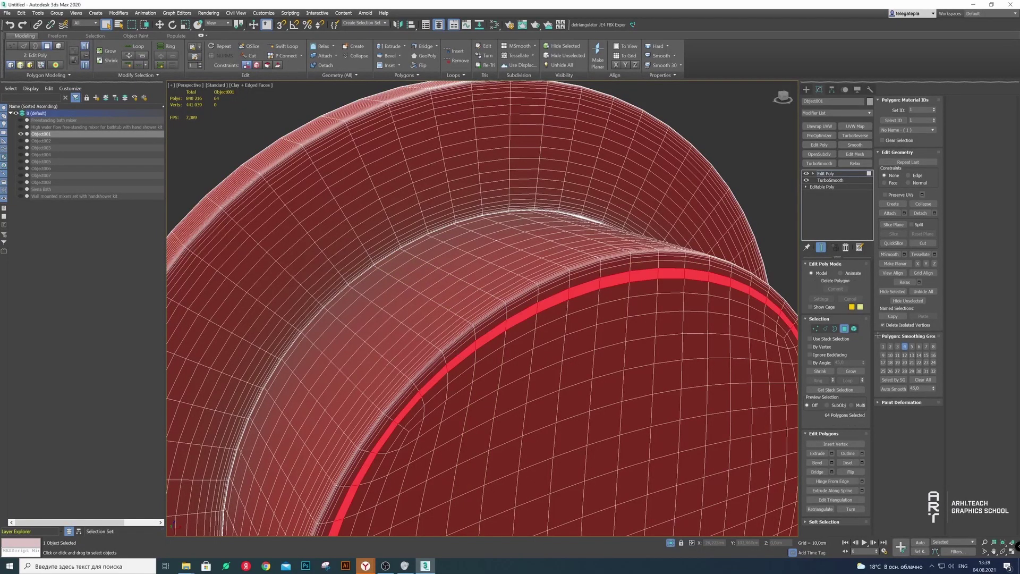
key(Delete)
click(854, 328)
click(676, 383)
key(Delete)
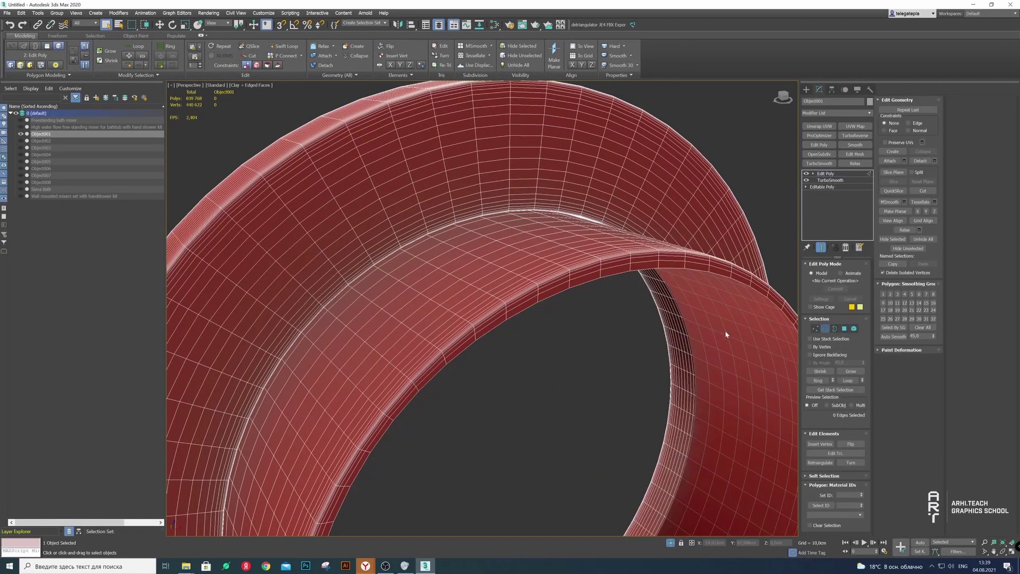
click(825, 328)
click(834, 329)
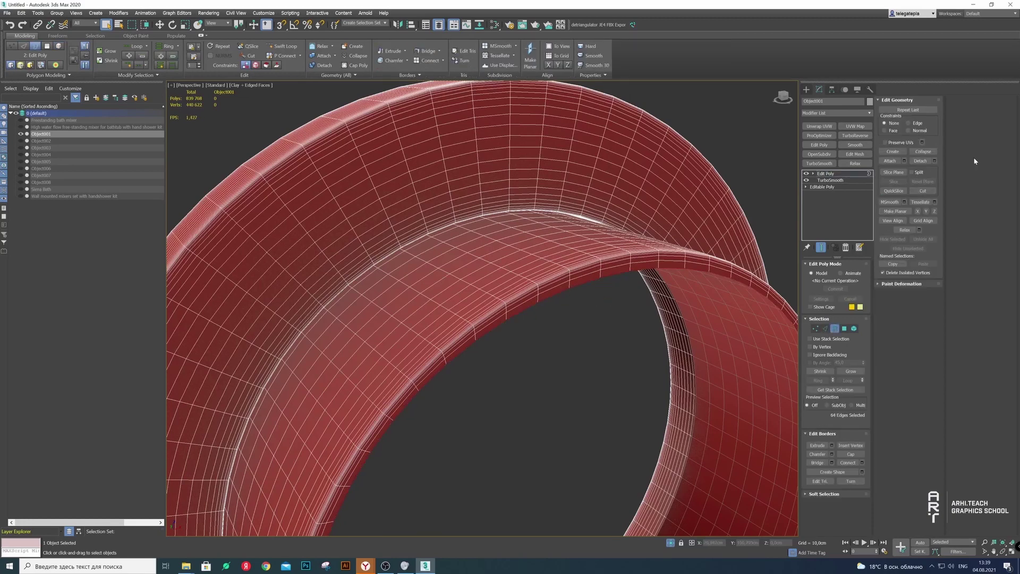
click(929, 153)
Repeat on the next knob: delete rim polygons and inner cap, collapse the border to a centre vertex
scroll(496, 273, down, 5)
scroll(496, 273, up, 5)
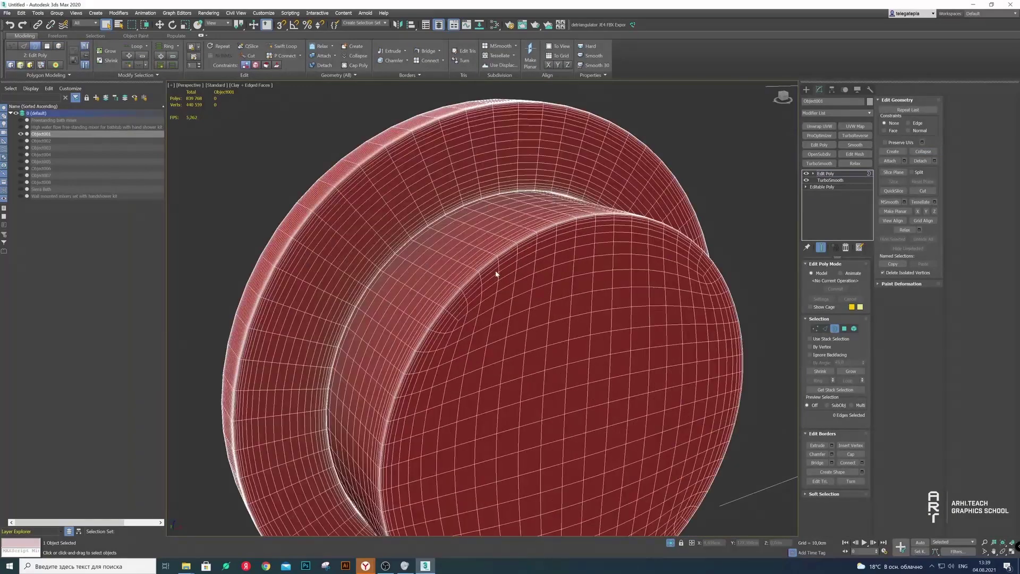
click(844, 329)
scroll(496, 273, up, 3)
shift+click(508, 265)
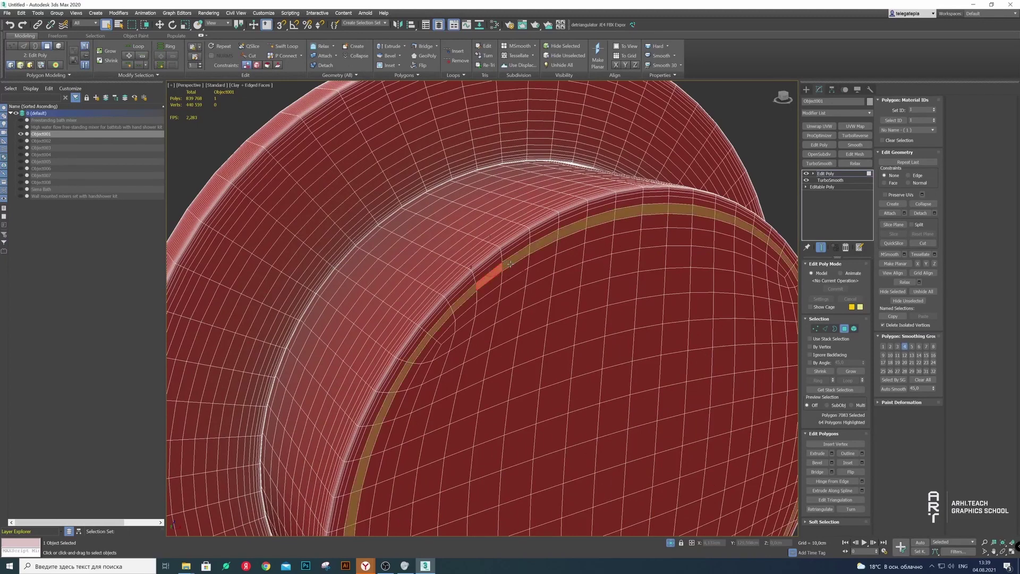
key(Delete)
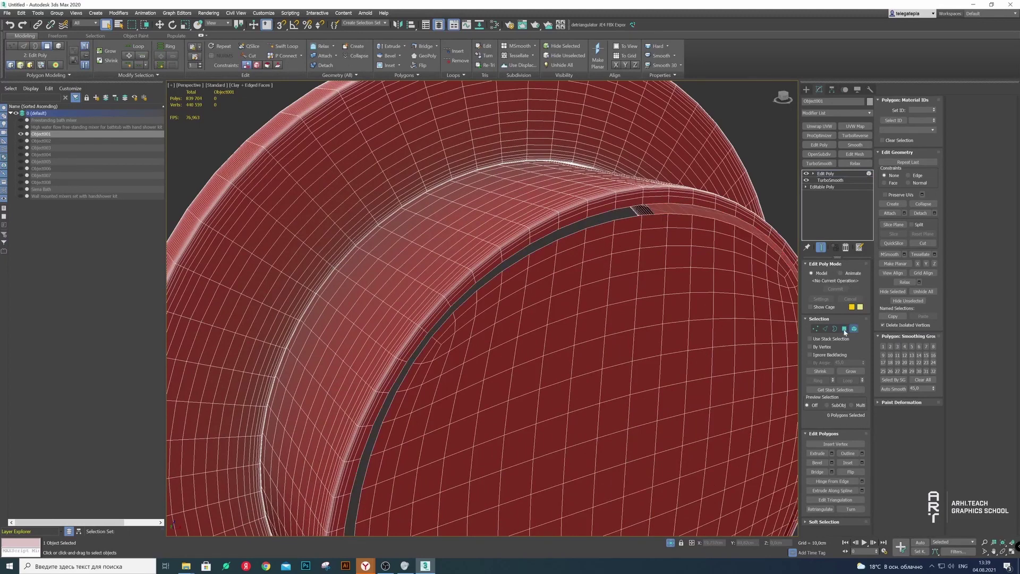
click(528, 258)
key(Delete)
key(3)
click(519, 259)
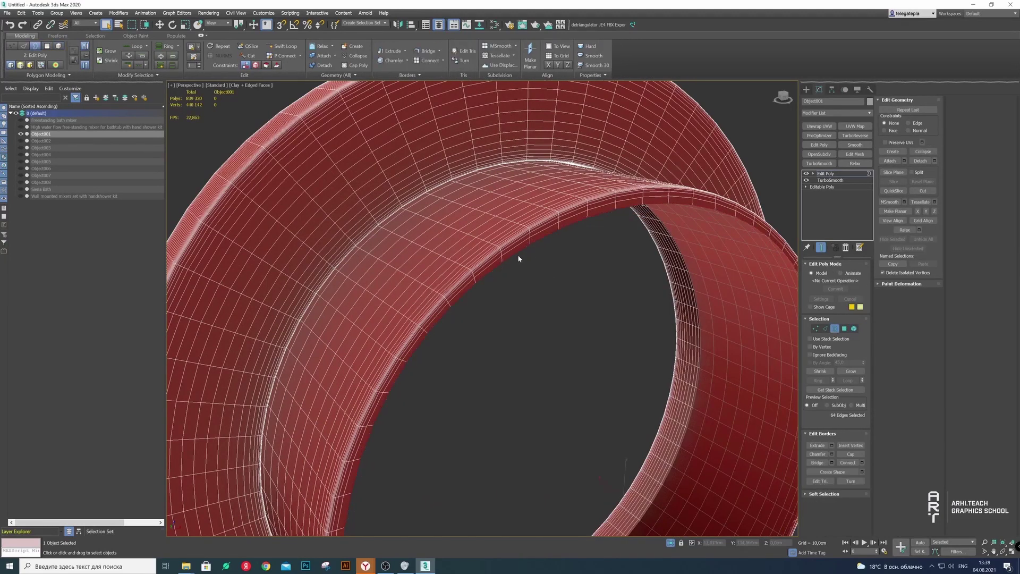
click(933, 154)
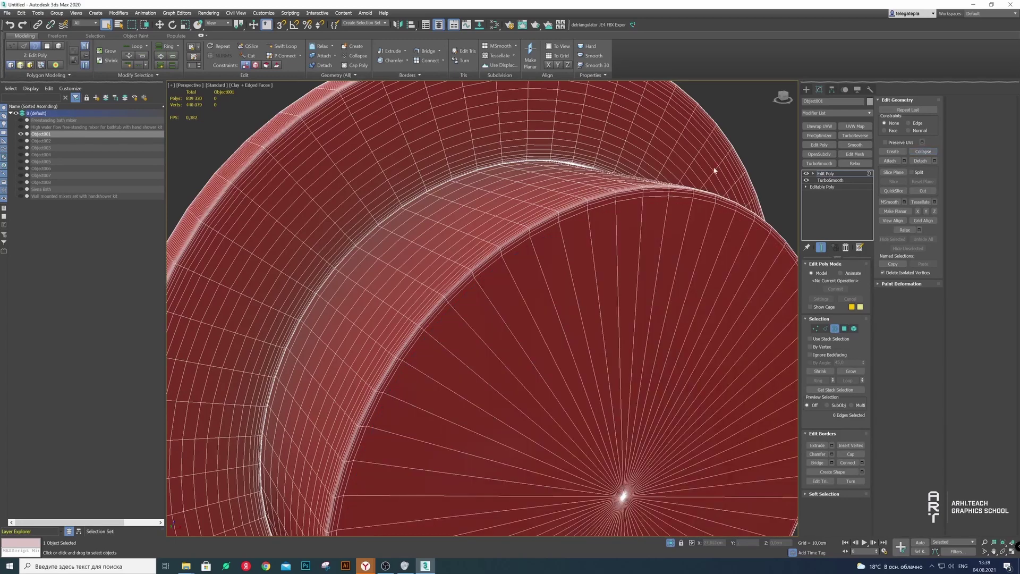
Turn Edged Faces off to inspect the discs from a new angle, then turn it back on
click(235, 85)
click(277, 164)
scroll(399, 279, down, 5)
scroll(393, 297, down, 2)
mouse_move(389, 304)
alt+middle_down()
mouse_move(405, 311)
mouse_move(401, 298)
mouse_move(395, 312)
mouse_move(425, 316)
alt+middle_up()
scroll(384, 305, up, 5)
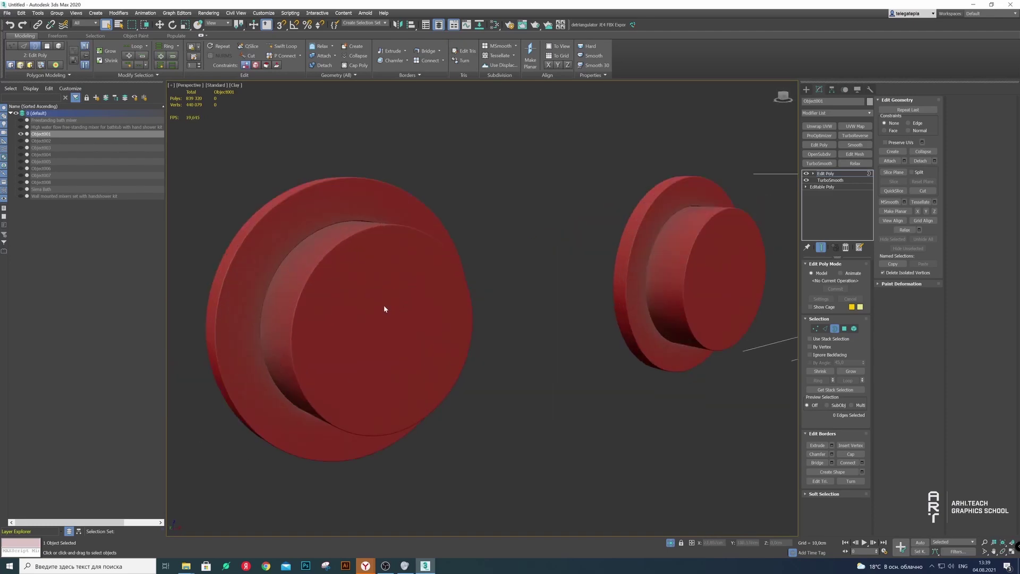
click(235, 85)
click(276, 166)
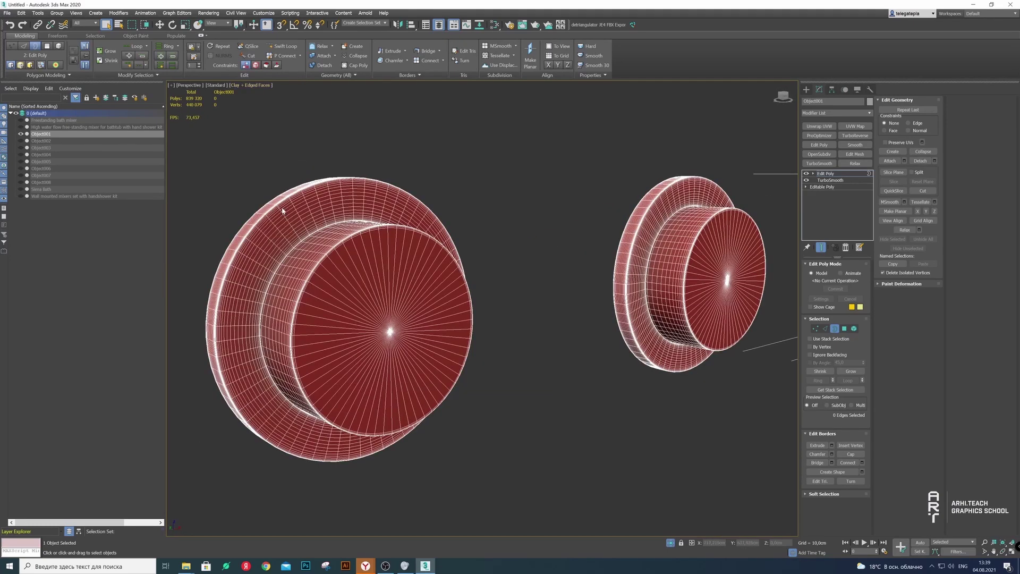
Switch to Edge mode, frame the front washer, and select TurboSmooth, raising the topology warning
alt+middle_drag(291, 212, 310, 223)
click(822, 331)
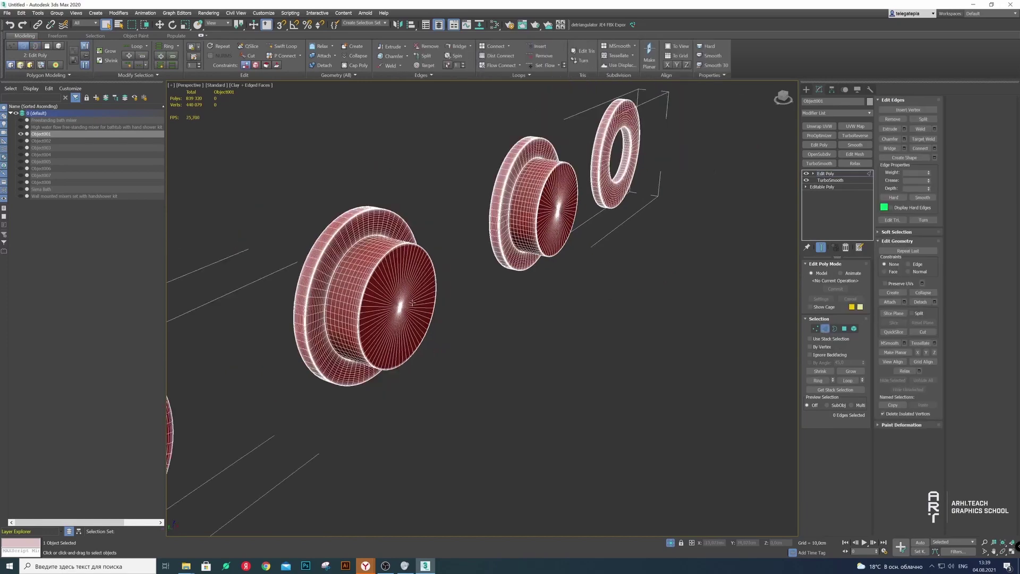
scroll(381, 323, down, 5)
scroll(518, 295, up, 3)
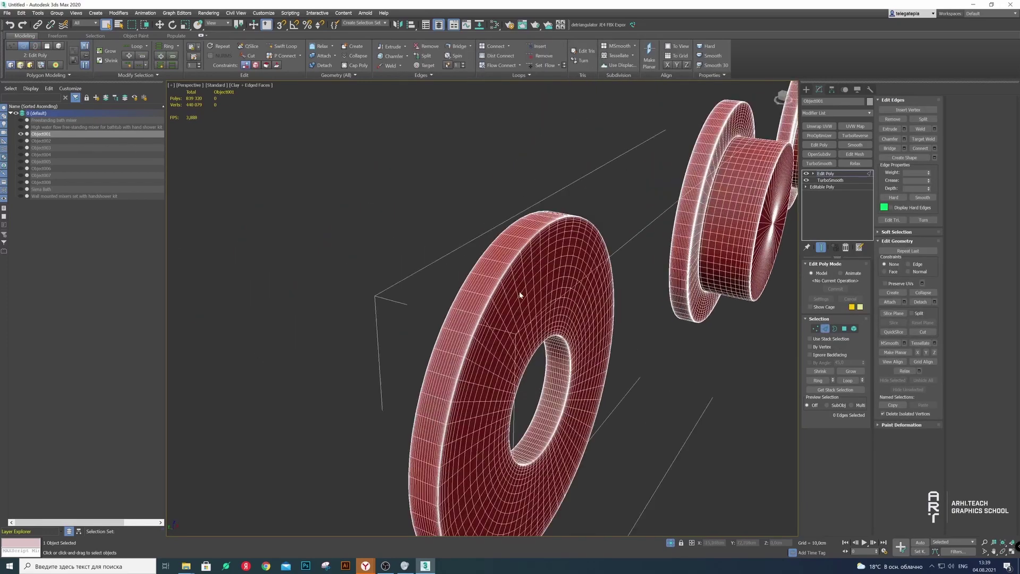
scroll(520, 298, up, 3)
scroll(521, 298, up, 2)
middle_drag(560, 310, 526, 235)
scroll(526, 235, down, 6)
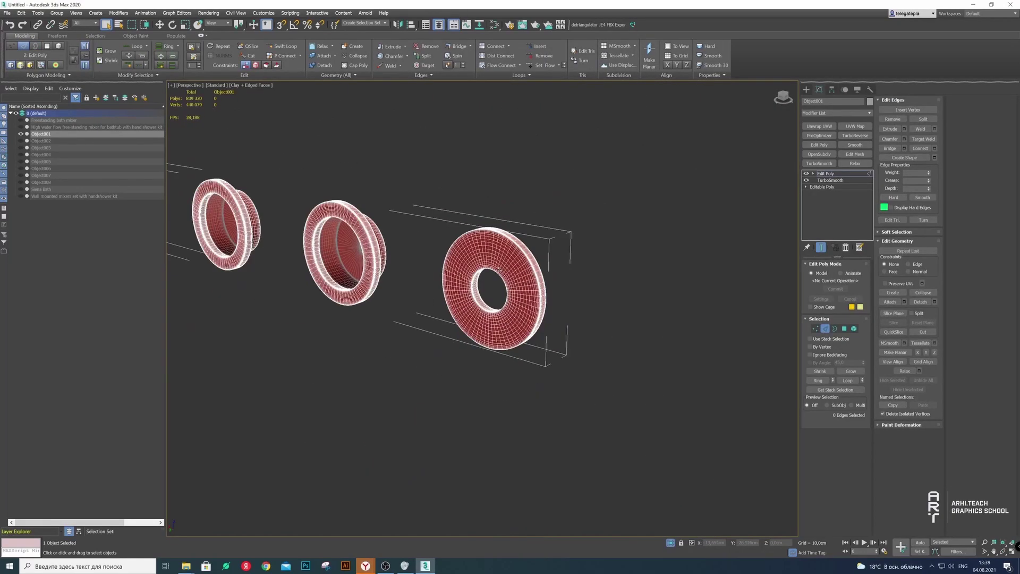
scroll(526, 235, up, 2)
click(830, 181)
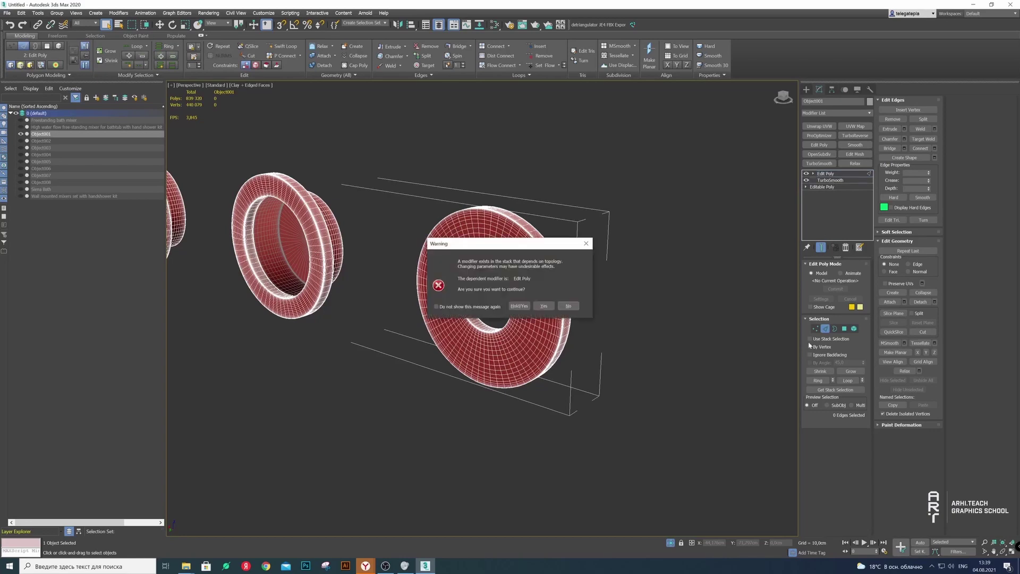
Accept the topology warning and select polygons on the middle and left rings of the base mesh
click(543, 307)
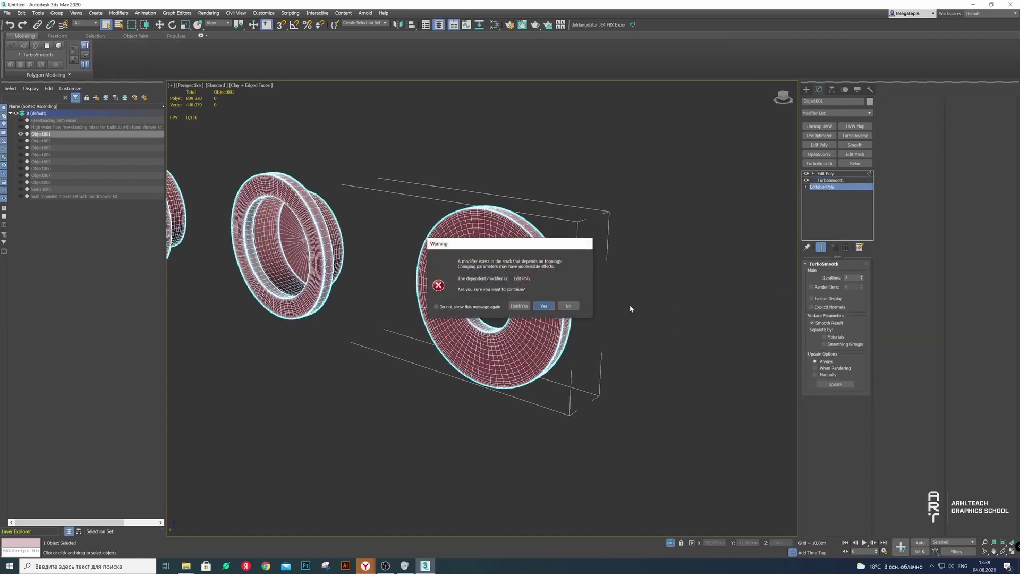
key(Return)
click(844, 274)
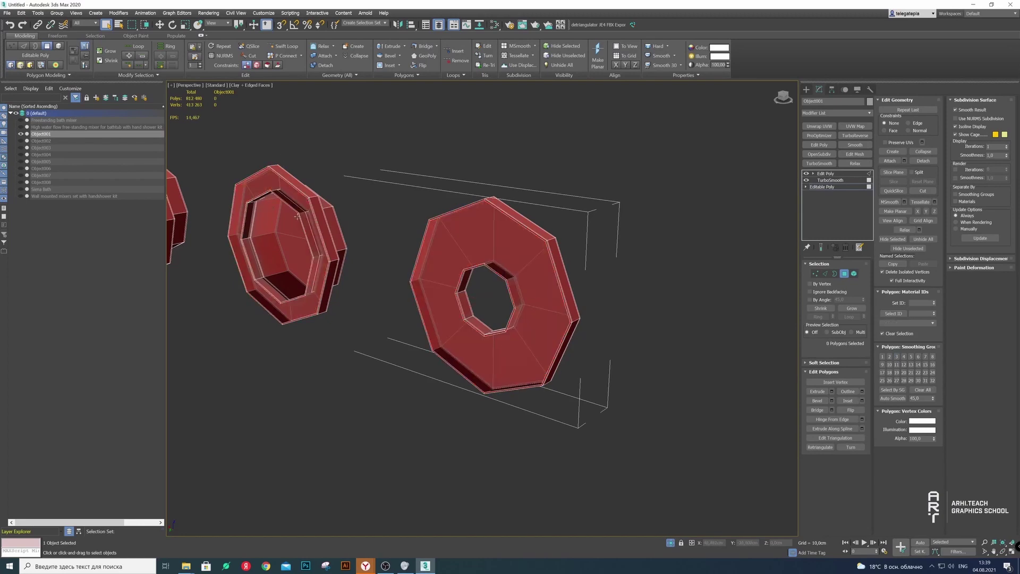
middle_drag(297, 207, 419, 213)
scroll(433, 234, up, 3)
click(433, 235)
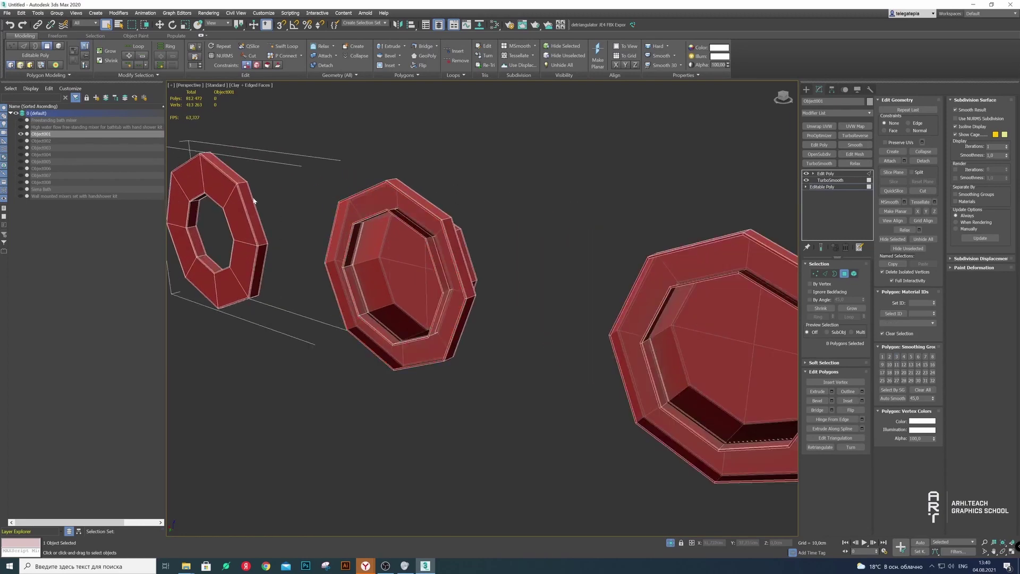
shift+click(236, 207)
Clear the polygon selection, leave Polygon mode, and return to TurboSmooth, accepting the warning
scroll(270, 197, down, 5)
scroll(269, 197, up, 5)
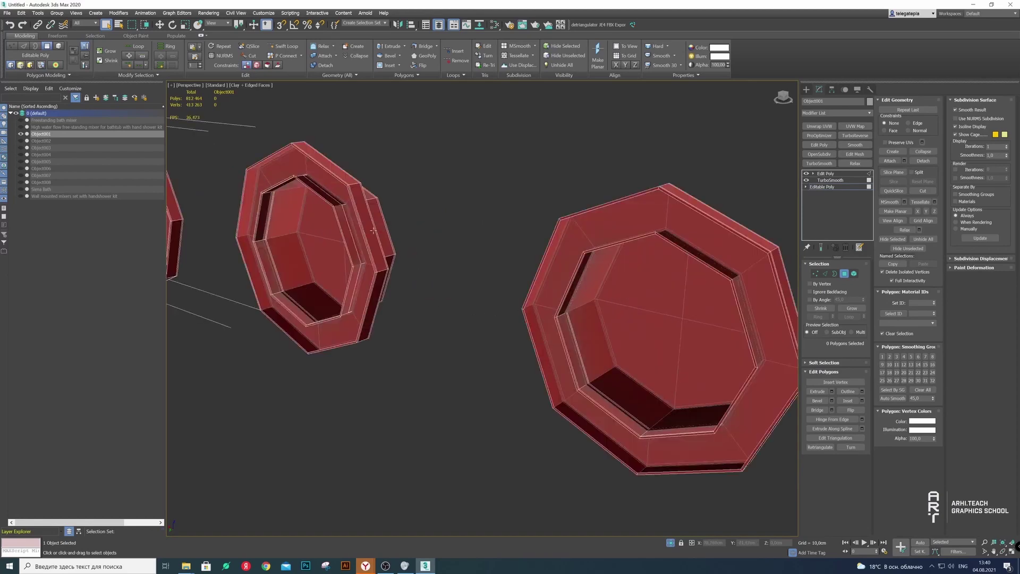
scroll(316, 189, down, 6)
scroll(315, 189, up, 8)
click(315, 189)
scroll(317, 193, down, 4)
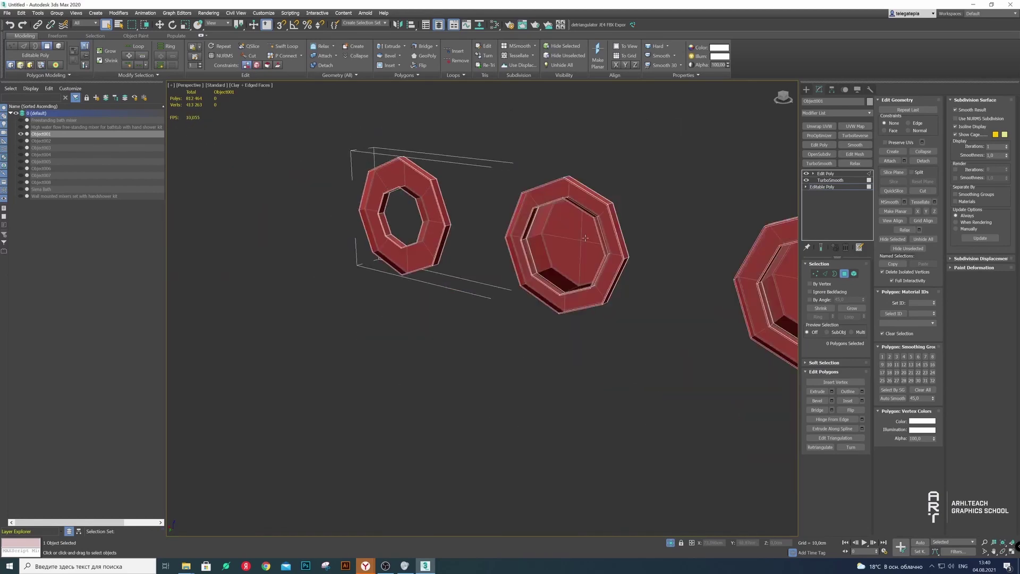
click(844, 274)
click(829, 180)
click(599, 304)
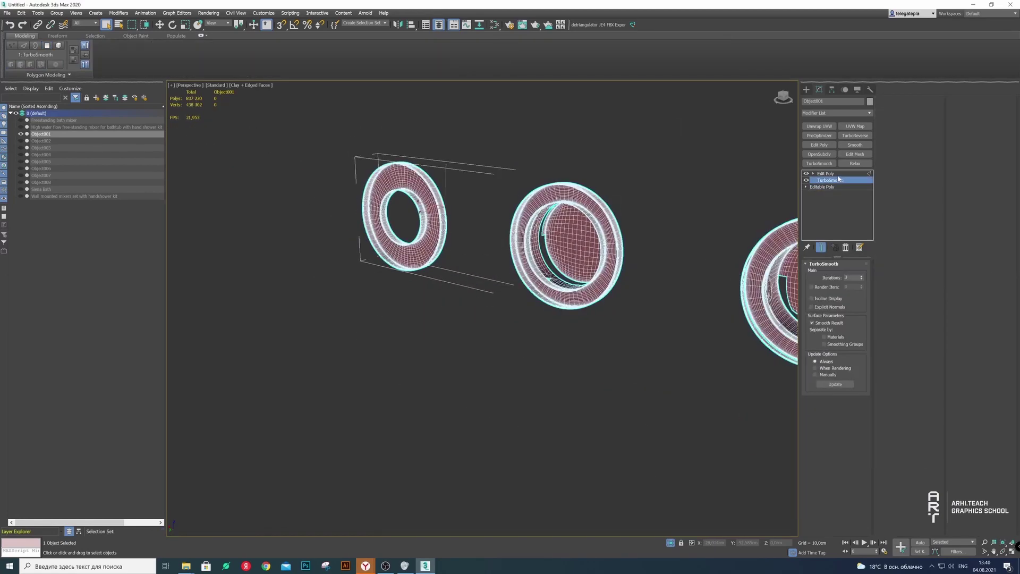
Remove the existing Edit Poly modifier from the knob's stack
click(827, 174)
alt+middle_drag(644, 255, 597, 222)
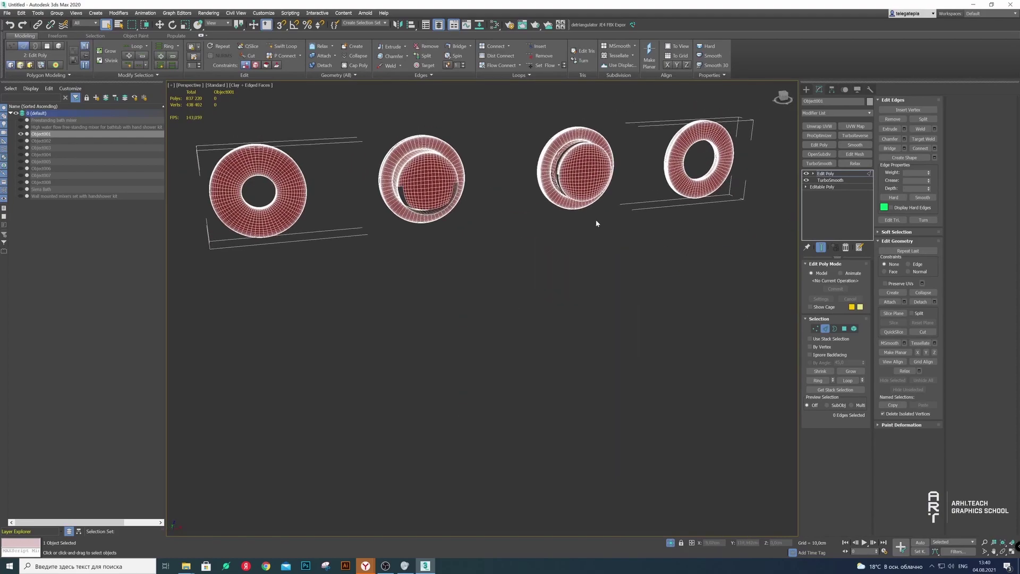
click(827, 173)
scroll(579, 267, up, 5)
alt+middle_drag(579, 266, 463, 262)
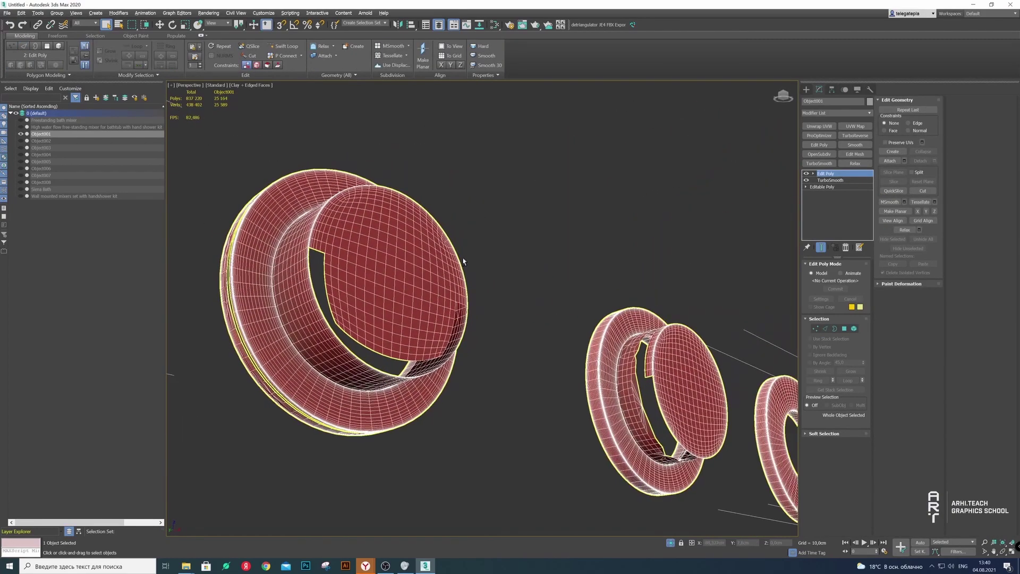
click(845, 248)
alt+middle_drag(469, 308, 404, 301)
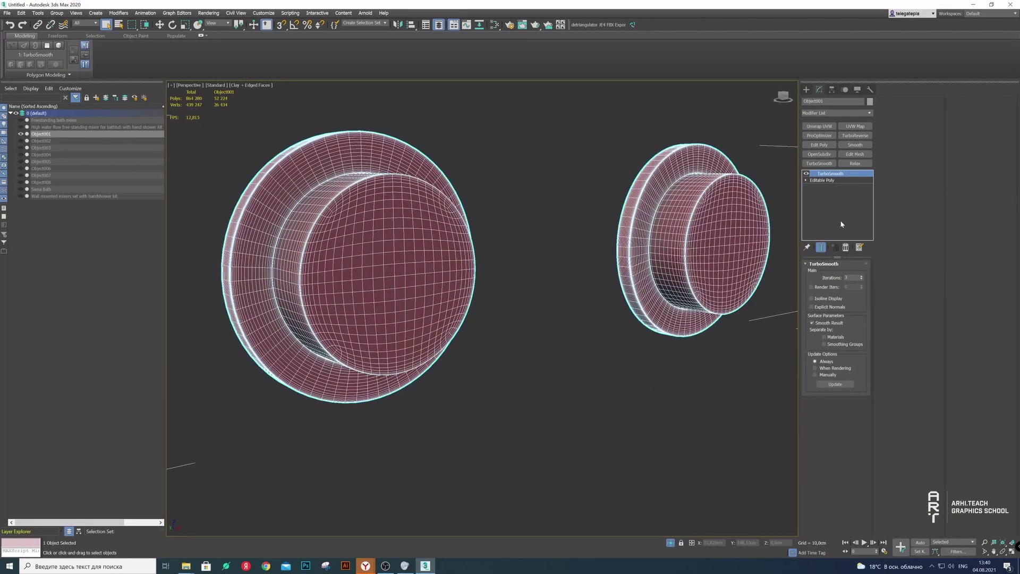
Add a fresh Edit Poly above TurboSmooth, hide the rim polygons, and delete the inner disc element
click(819, 145)
key(4)
scroll(286, 204, up, 4)
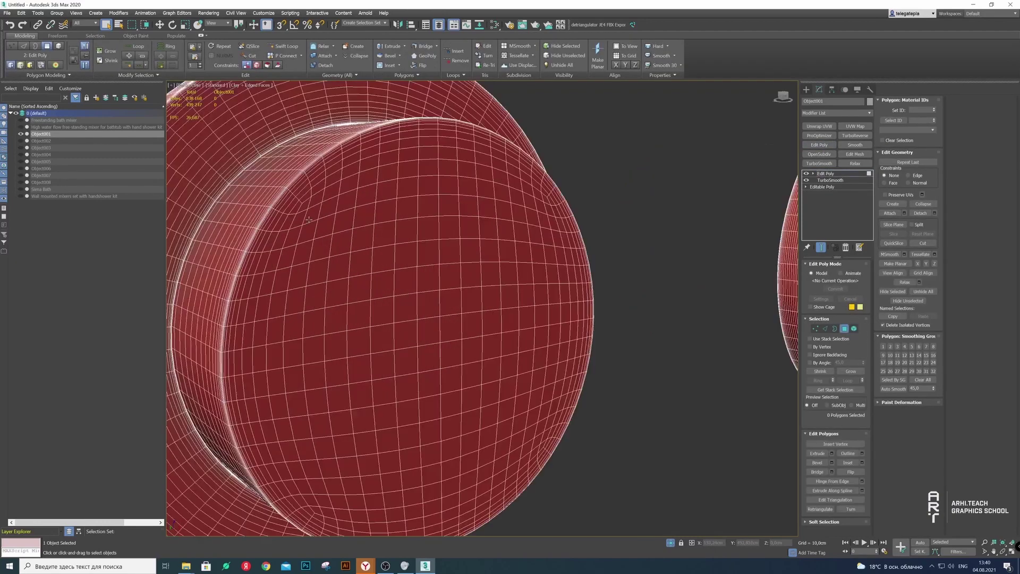
scroll(286, 204, up, 3)
shift+click(286, 204)
key(alt+h)
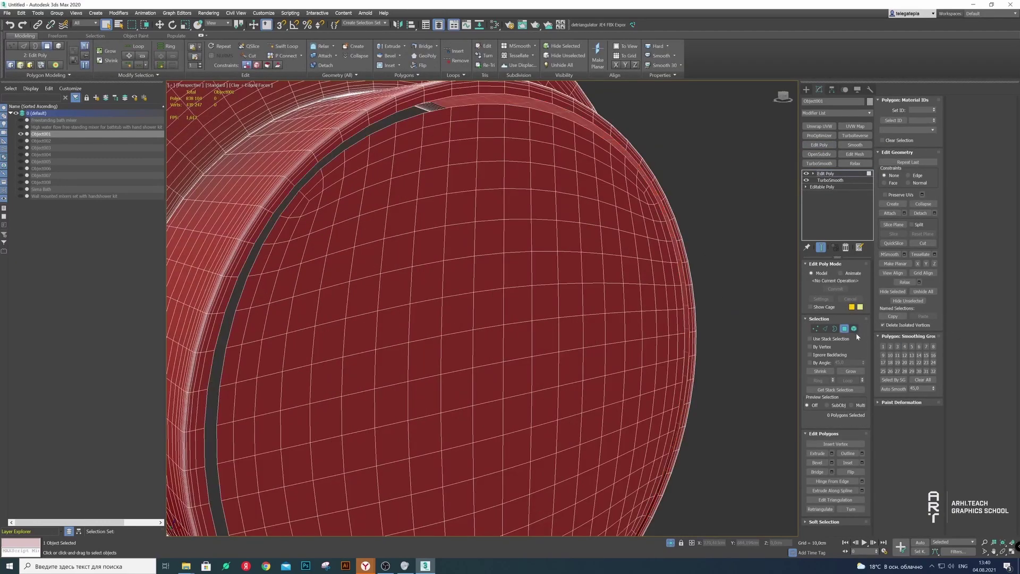
key(5)
click(563, 309)
key(Delete)
Cap the knob's open border and orbit to view the new cap
click(835, 329)
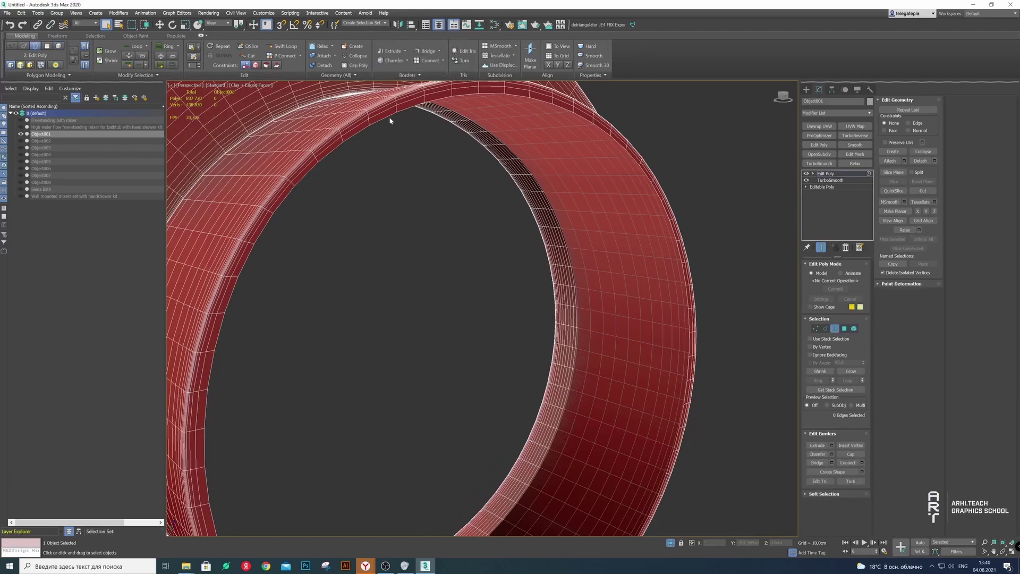
click(928, 152)
scroll(519, 273, down, 10)
alt+middle_drag(519, 274, 433, 224)
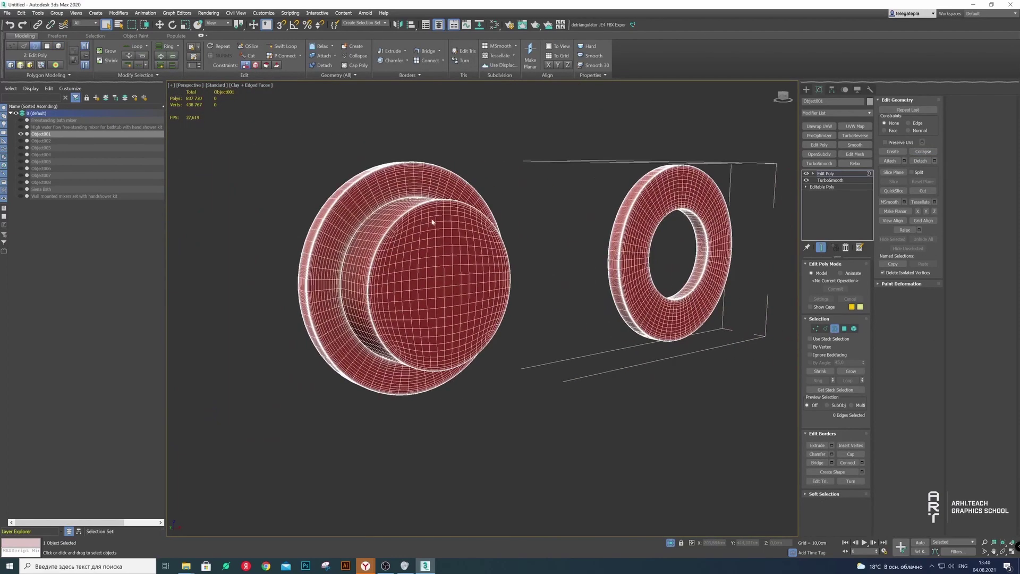
scroll(433, 223, up, 10)
Delete the polygon ring surrounding the cap and the inner cap element
key(4)
click(393, 205)
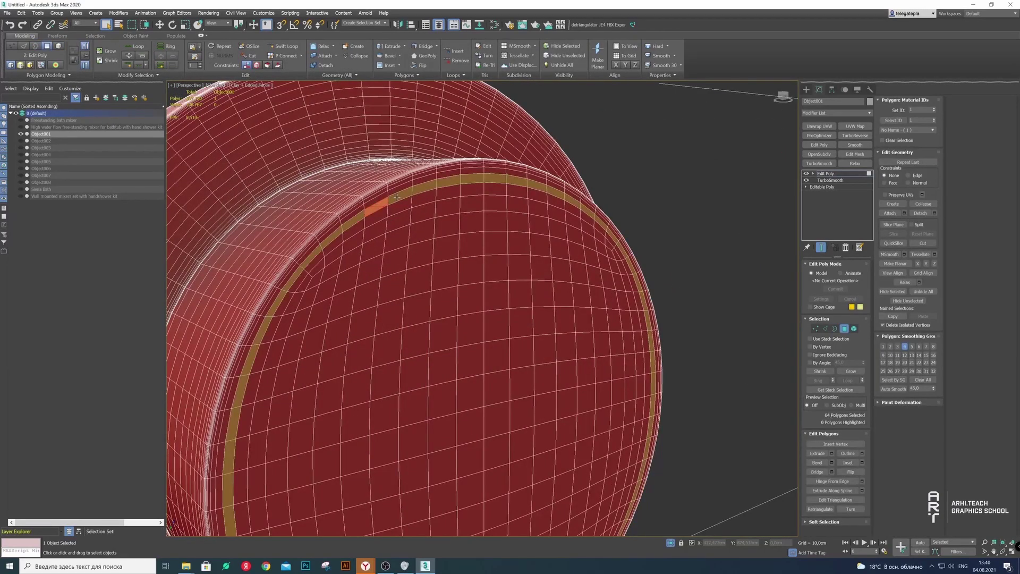
shift+click(397, 198)
key(Delete)
click(854, 328)
click(383, 266)
key(Delete)
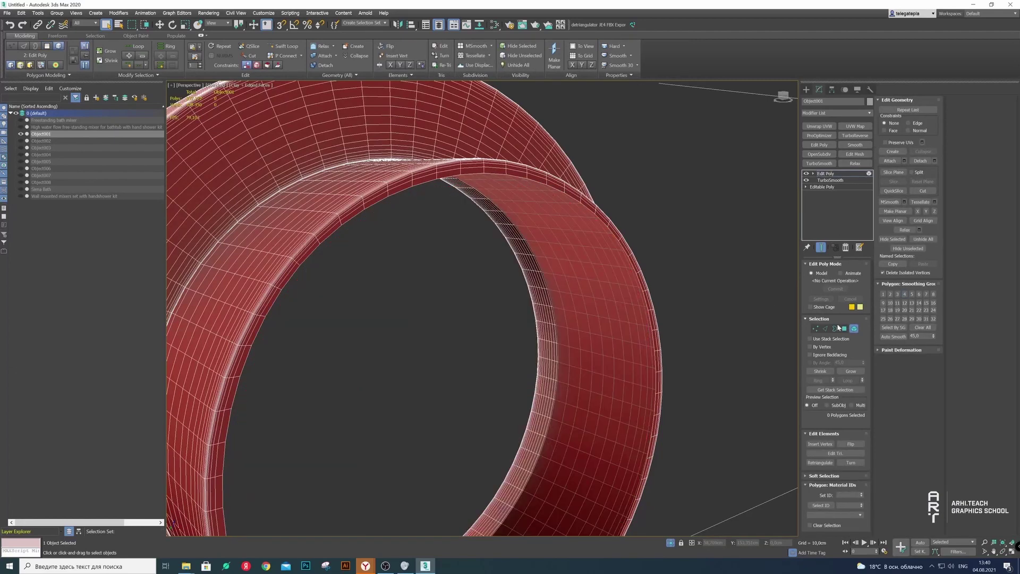
Fill the open border with a fan cap meeting at a centre vertex and deselect
key(3)
click(918, 153)
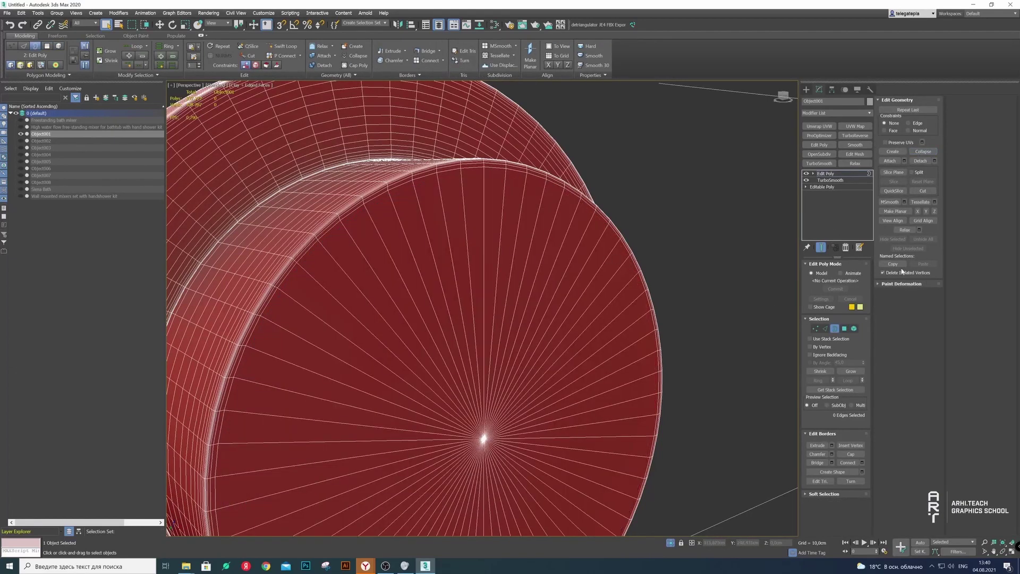
click(632, 232)
scroll(633, 232, down, 10)
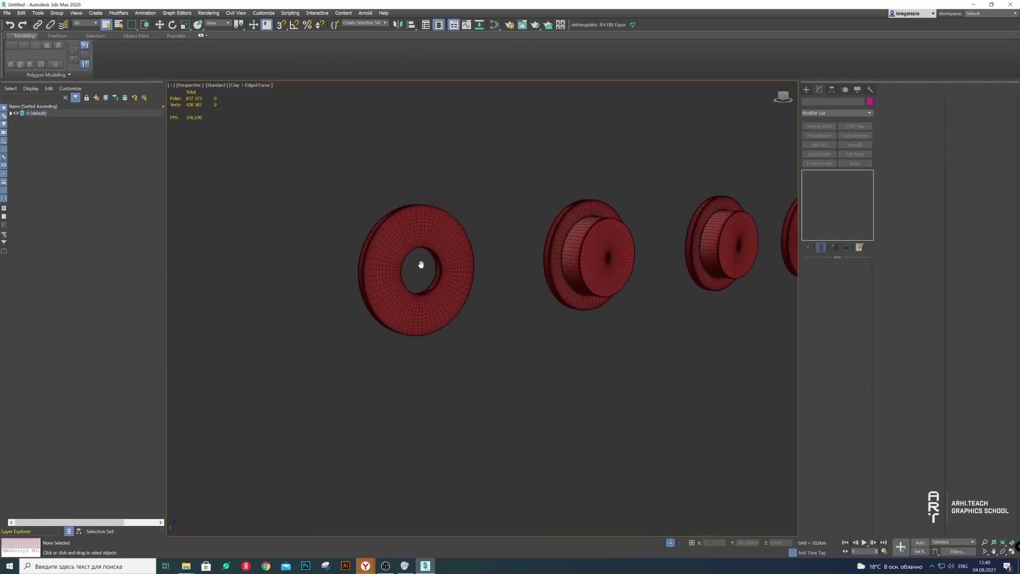
Select the washer Object001, frame it in view, and switch to Edge mode
alt+middle_drag(633, 232, 384, 265)
scroll(685, 272, up, 3)
scroll(522, 271, up, 4)
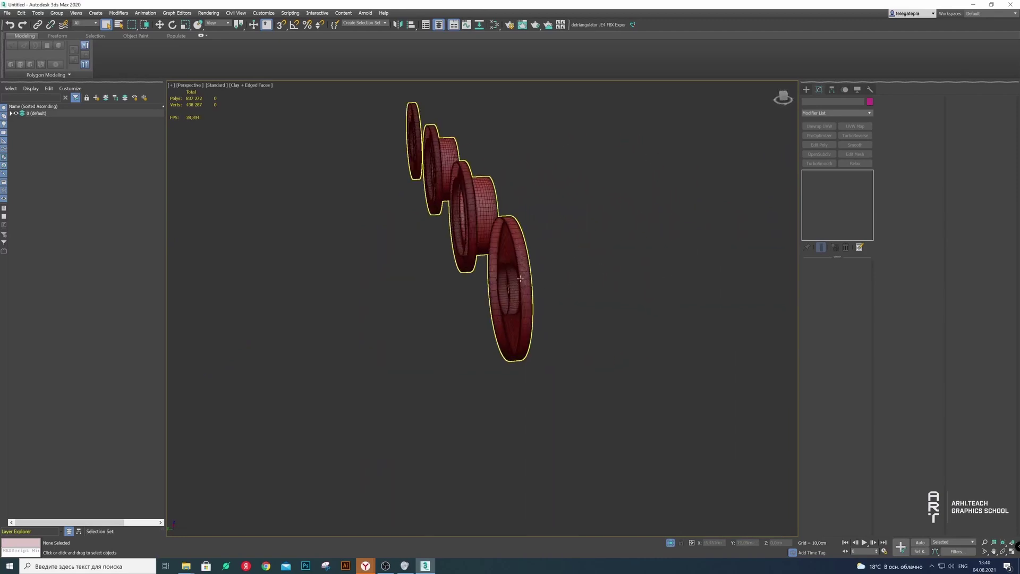
scroll(522, 271, up, 5)
scroll(522, 271, down, 5)
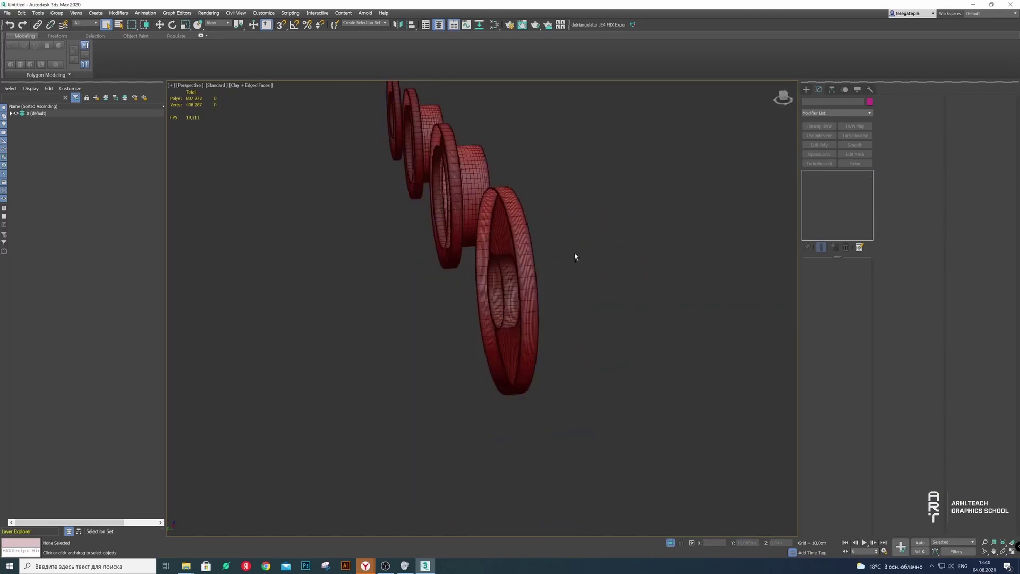
click(521, 258)
key(z)
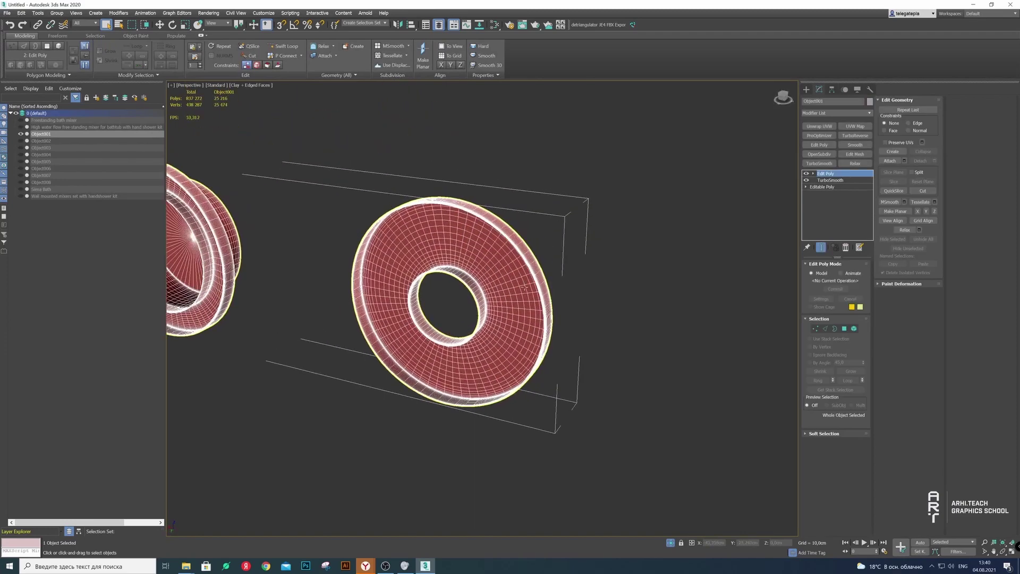
click(826, 330)
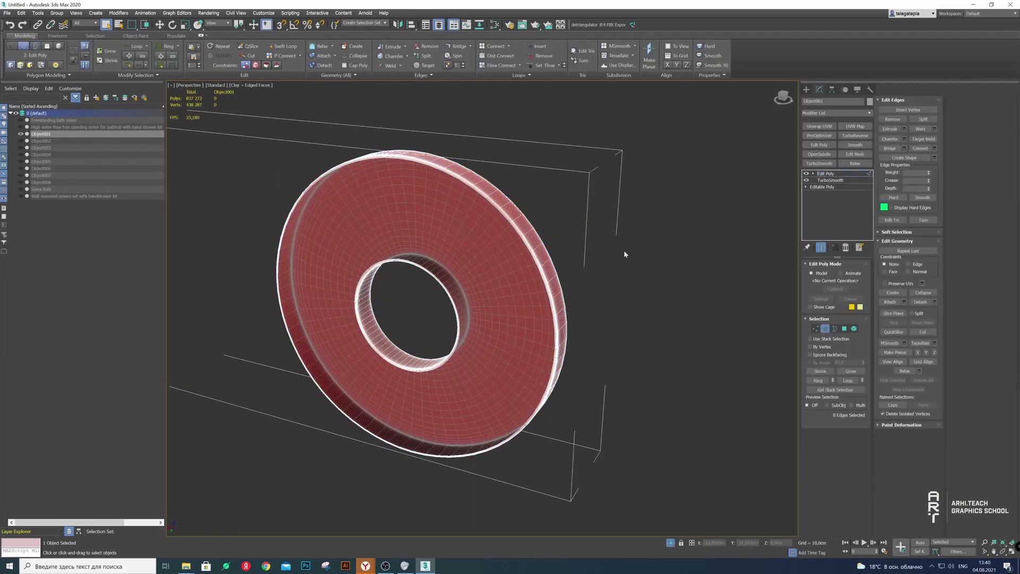
Select the outer rim edge loop and two inner rim edge loops
scroll(505, 239, up, 5)
scroll(538, 215, up, 3)
scroll(538, 216, up, 3)
scroll(537, 218, up, 1)
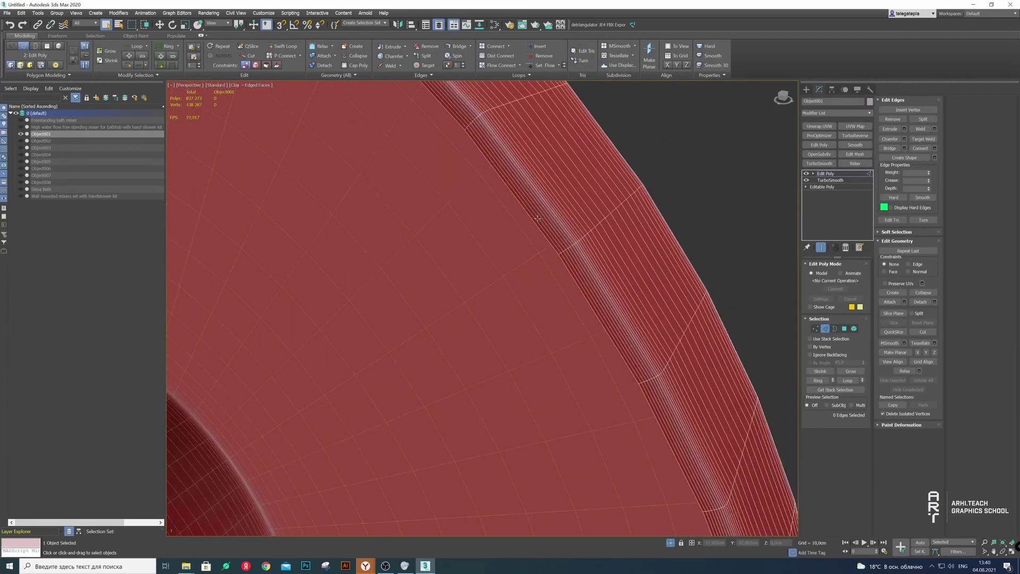
ctrl+double_click(538, 214)
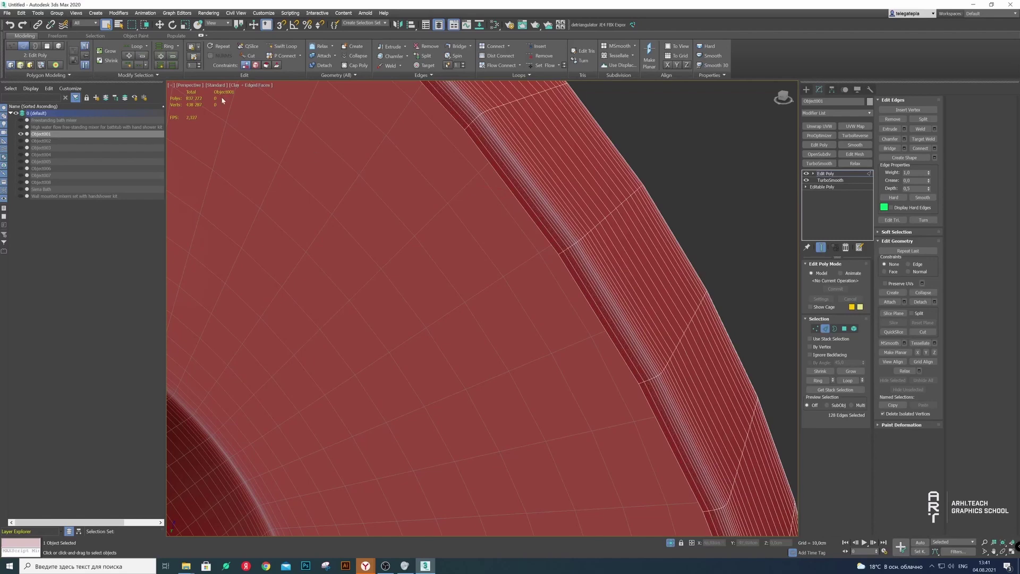
scroll(526, 254, up, 2)
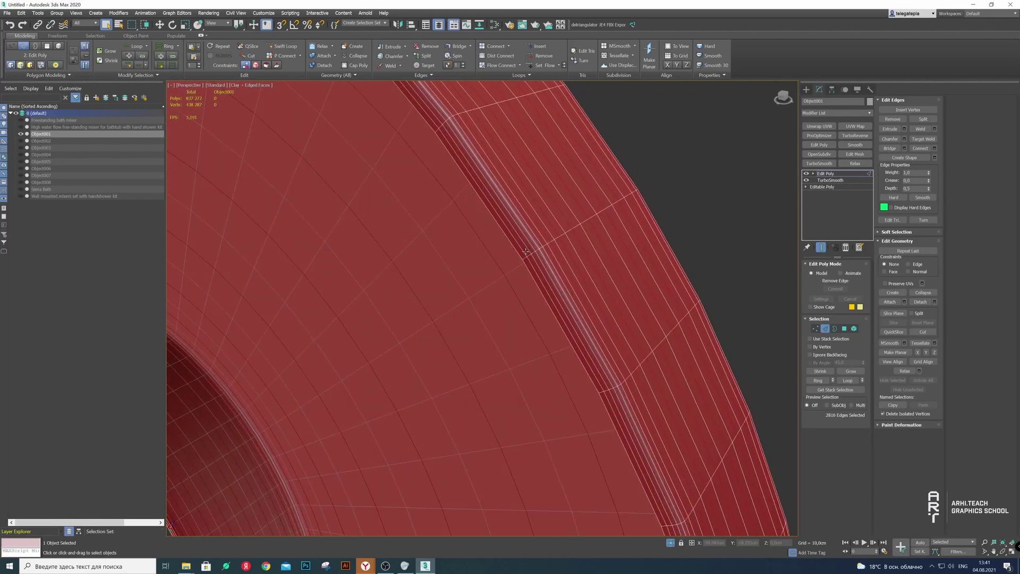
scroll(519, 317, down, 2)
scroll(399, 360, down, 3)
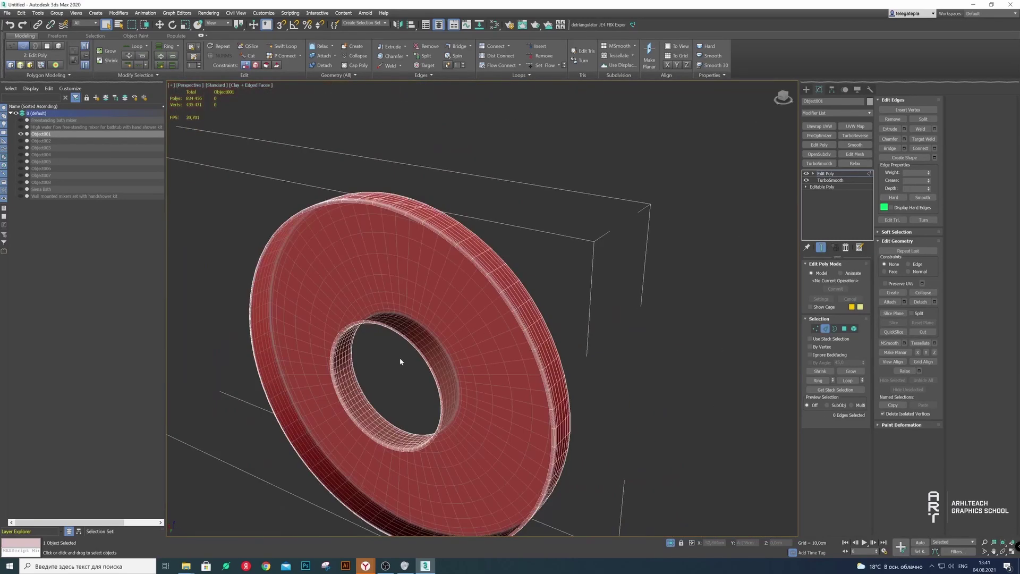
scroll(399, 244, up, 3)
scroll(401, 267, up, 2)
scroll(401, 265, up, 1)
scroll(402, 260, up, 2)
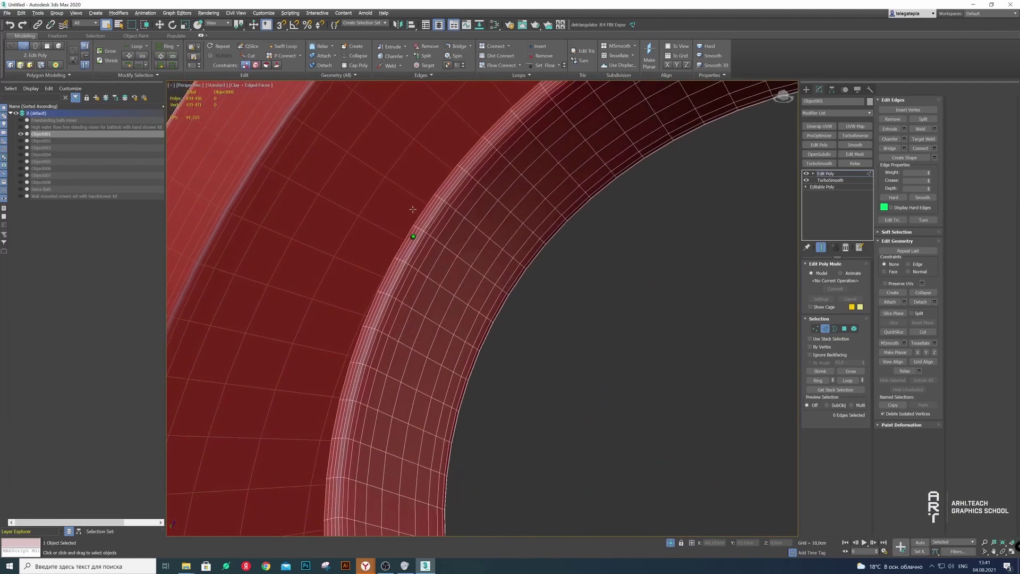
scroll(402, 252, up, 1)
double_click(403, 248)
ctrl+double_click(408, 252)
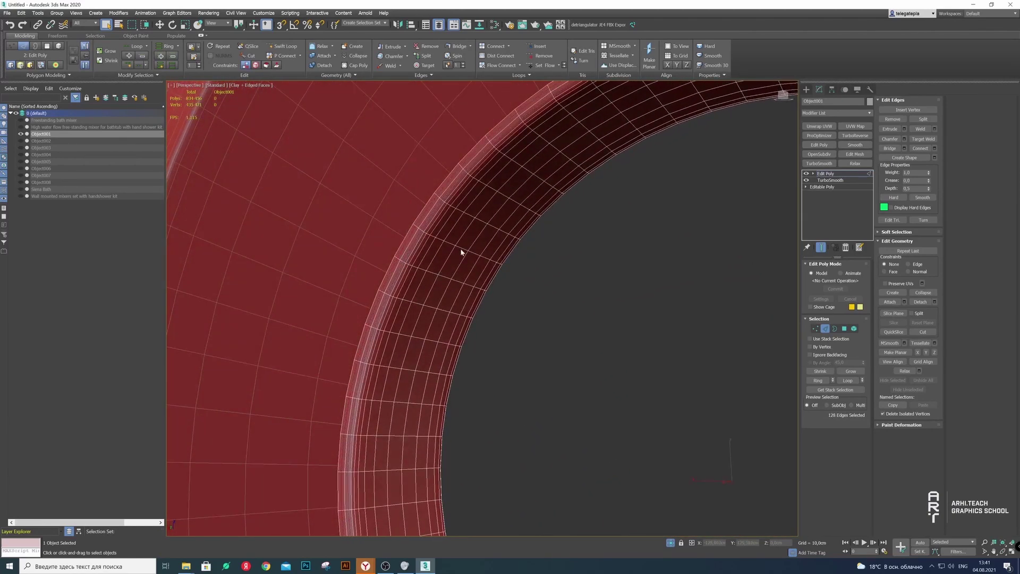
Ring-expand the rim loops, trial-remove the edges, then undo the removal
click(174, 66)
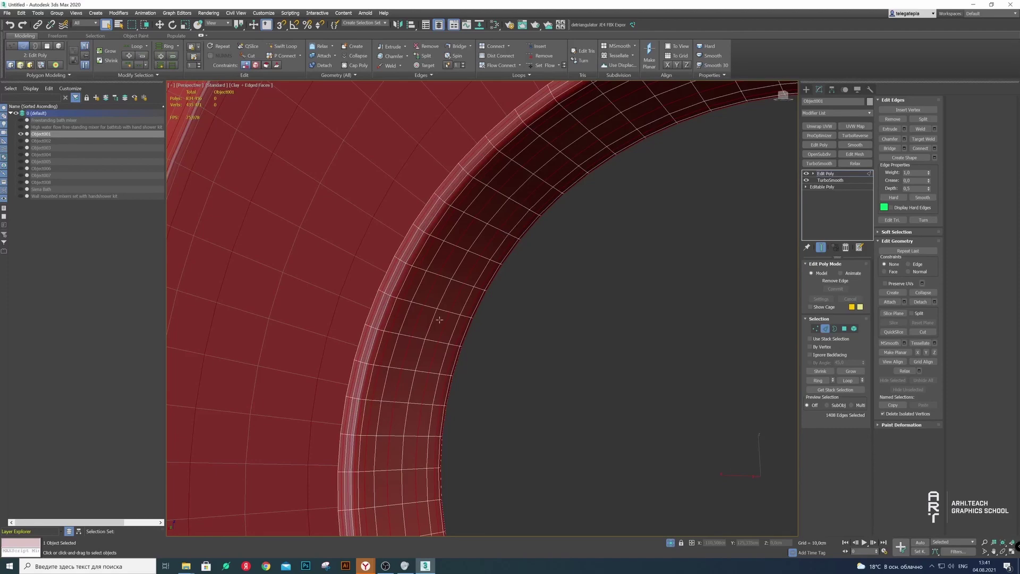
key(ctrl+BackSpace)
scroll(440, 319, down, 5)
mouse_move(433, 326)
alt+middle_down()
mouse_move(407, 240)
mouse_move(423, 240)
alt+middle_up()
key(ctrl+z)
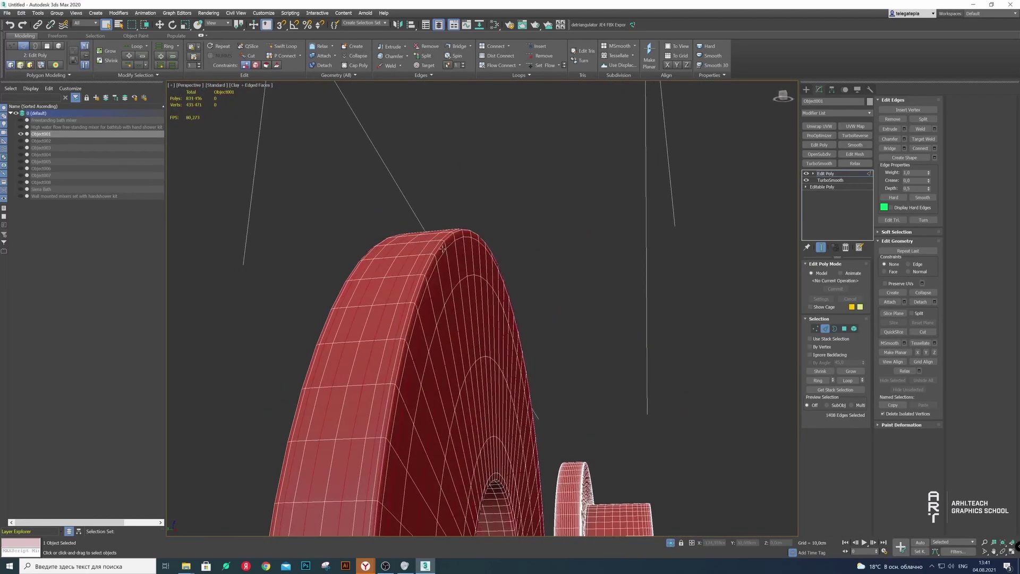
Select two vertical edge loops on the washer's outer side
scroll(443, 248, up, 3)
scroll(504, 251, down, 3)
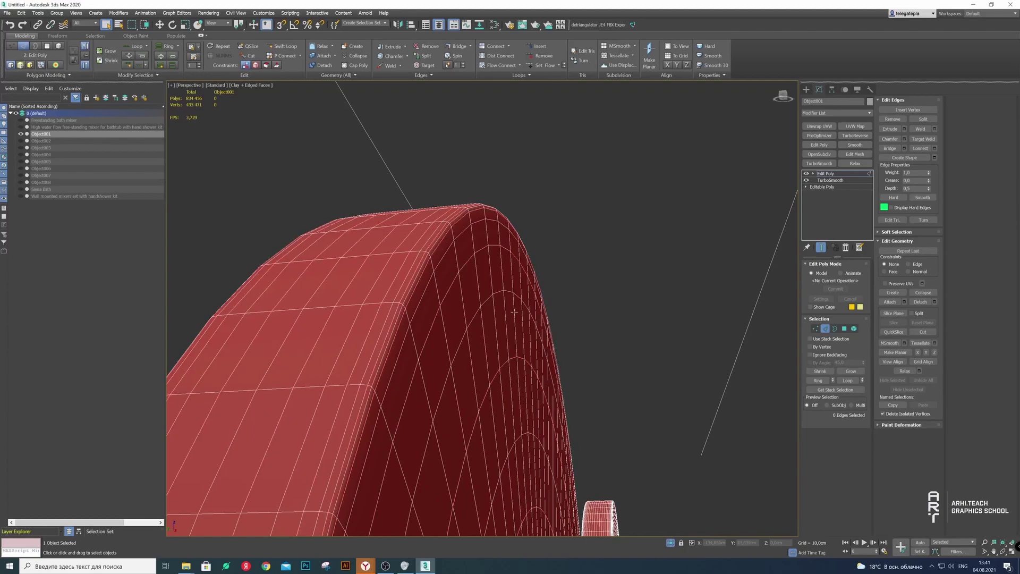
mouse_move(504, 252)
alt+middle_down()
mouse_move(569, 334)
mouse_move(444, 287)
mouse_move(388, 241)
mouse_move(346, 232)
mouse_move(404, 319)
mouse_move(456, 471)
mouse_move(432, 355)
alt+middle_up()
scroll(423, 130, up, 3)
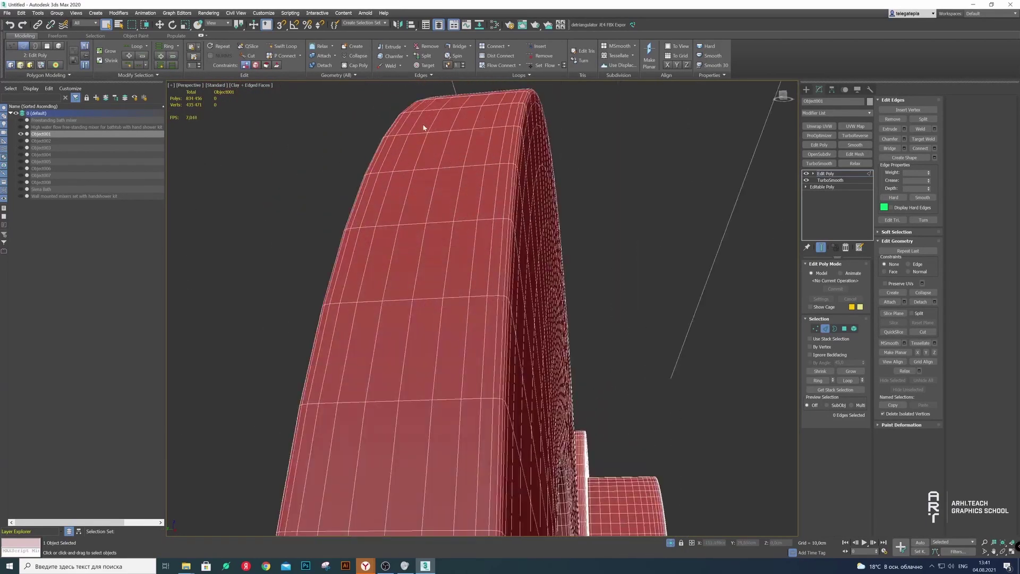
scroll(427, 130, up, 2)
alt+middle_drag(427, 130, 411, 124)
double_click(411, 123)
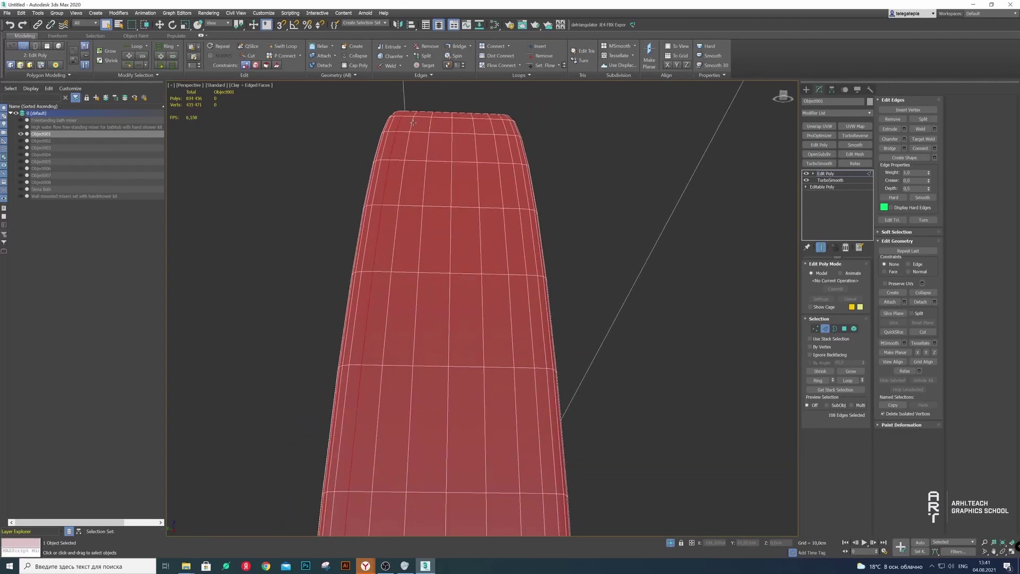
ctrl+double_click(419, 126)
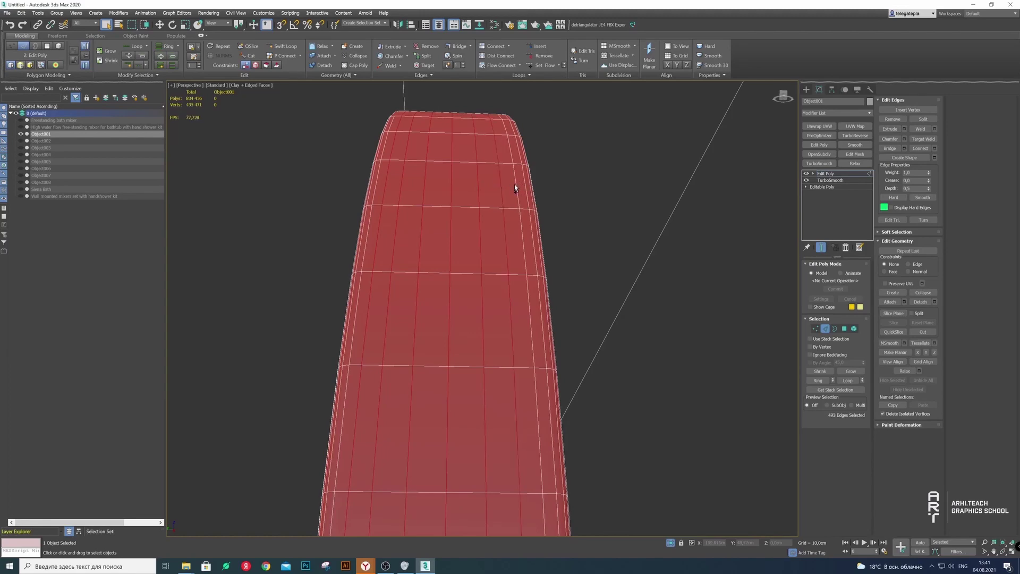
Start a fresh selection of vertical edge loops around the washer's side, plus one extra edge
scroll(514, 187, down, 5)
alt+middle_drag(512, 223, 509, 264)
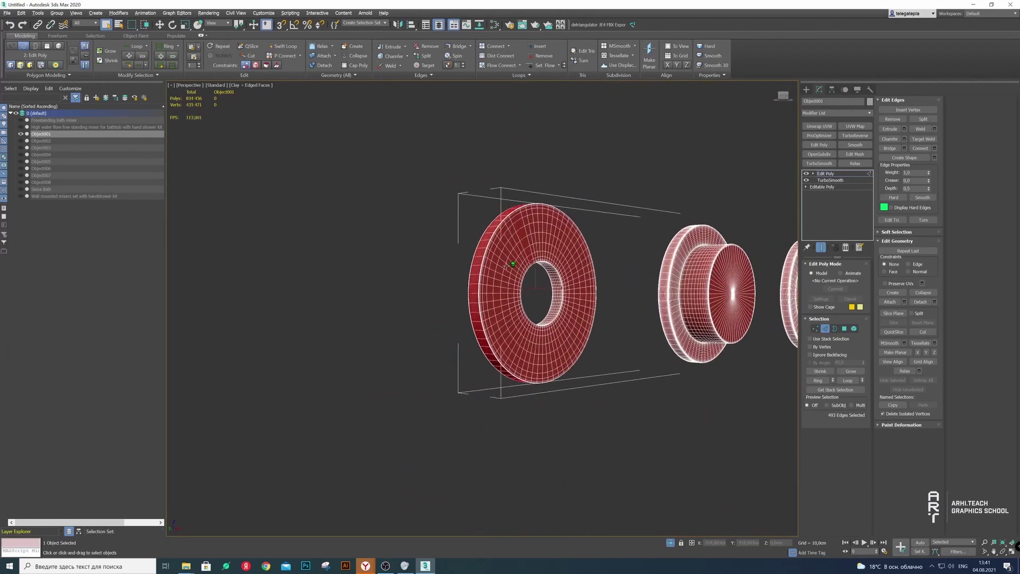
scroll(508, 265, up, 5)
alt+middle_drag(503, 200, 444, 126)
scroll(445, 126, up, 3)
click(336, 135)
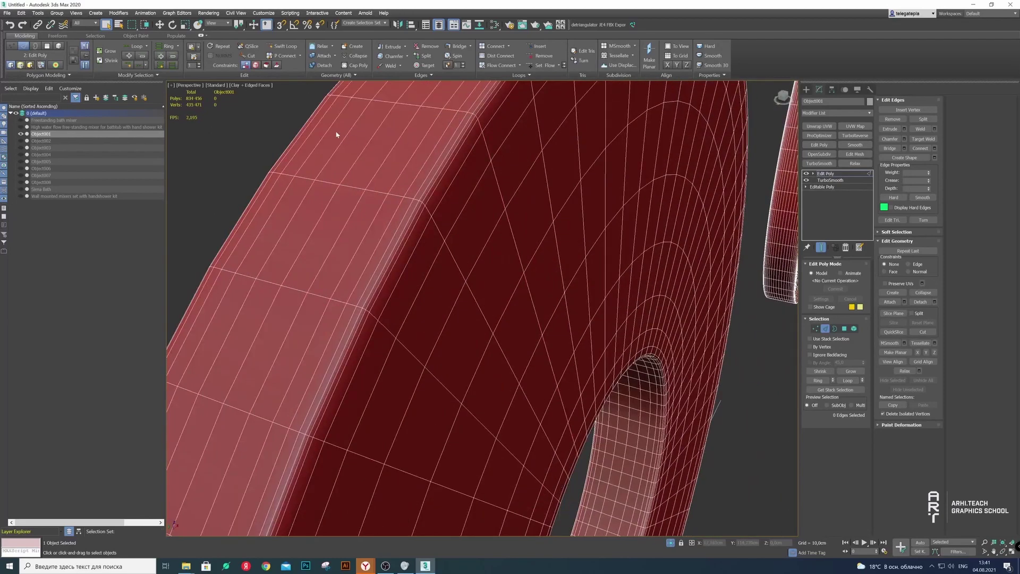
double_click(317, 124)
mouse_move(316, 123)
alt+middle_down()
mouse_move(342, 136)
mouse_move(324, 152)
alt+middle_up()
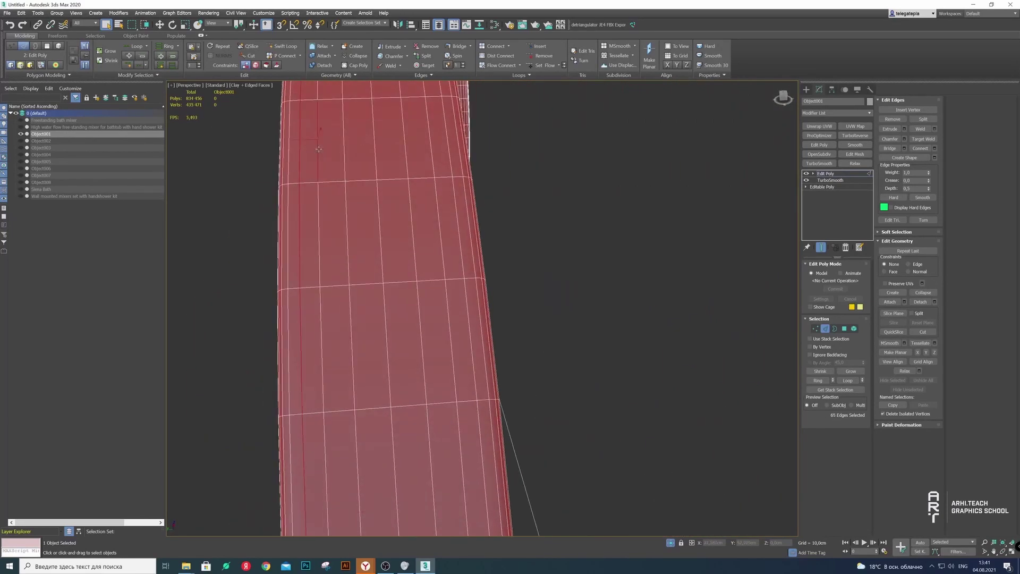
ctrl+double_click(343, 144)
ctrl+double_click(404, 134)
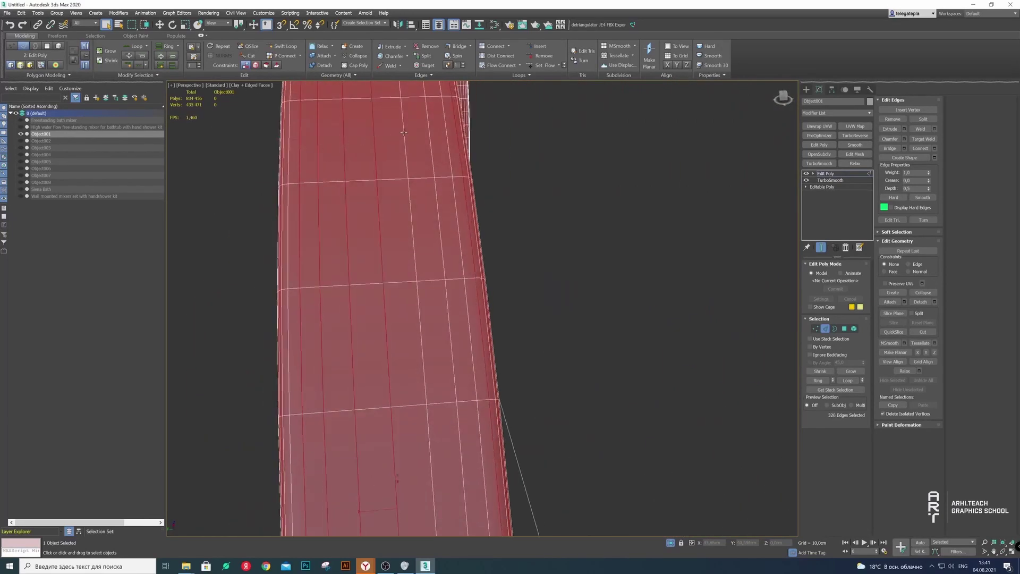
ctrl+click(431, 138)
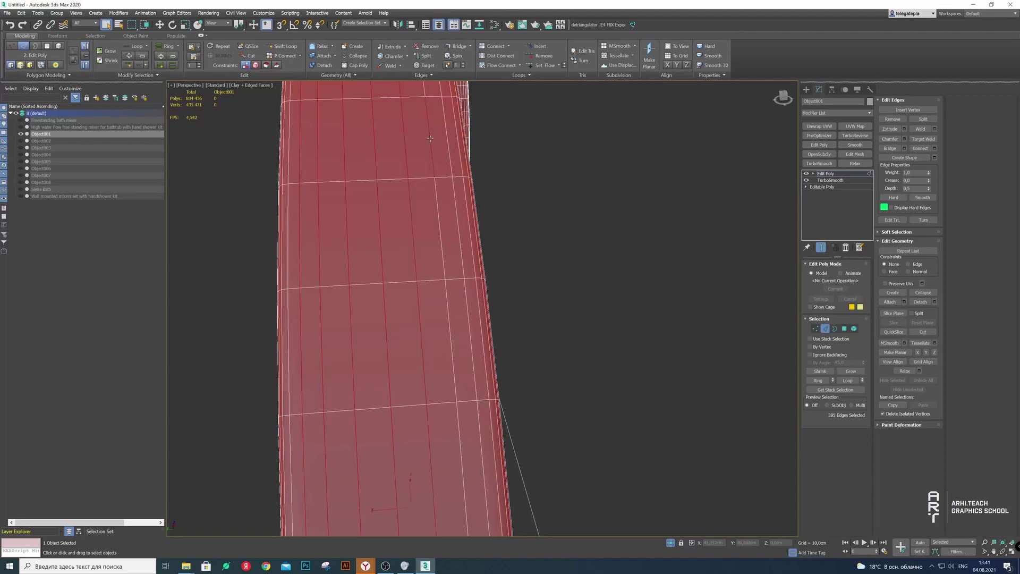
mouse_move(445, 168)
alt+middle_down()
mouse_move(428, 172)
mouse_move(355, 246)
mouse_move(546, 262)
alt+middle_up()
scroll(428, 172, down, 5)
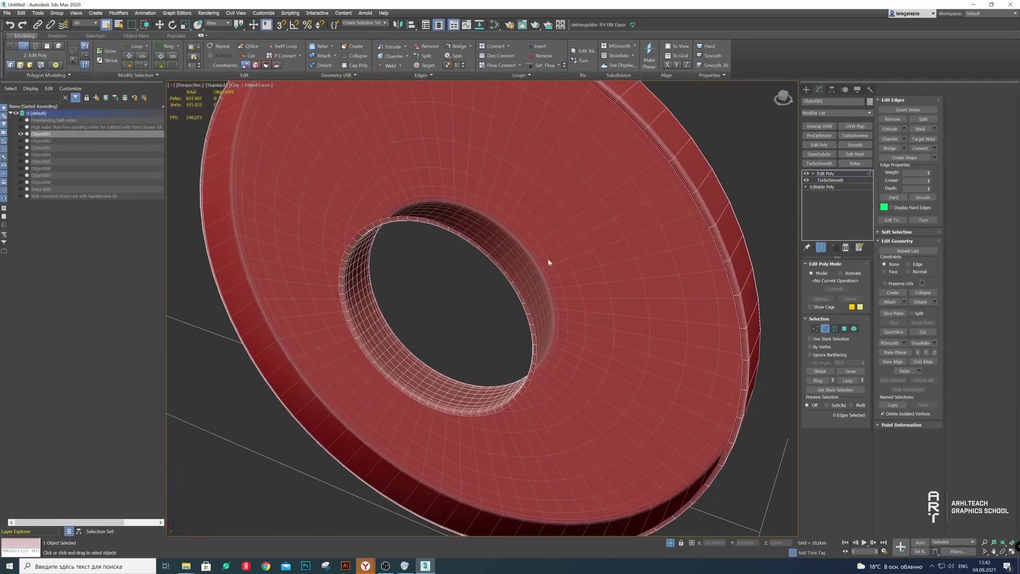
Build a selection of six concentric edge loops along the washer's rim
scroll(377, 315, up, 6)
mouse_move(377, 315)
alt+middle_down()
mouse_move(375, 296)
mouse_move(350, 297)
mouse_move(345, 274)
mouse_move(361, 263)
alt+middle_up()
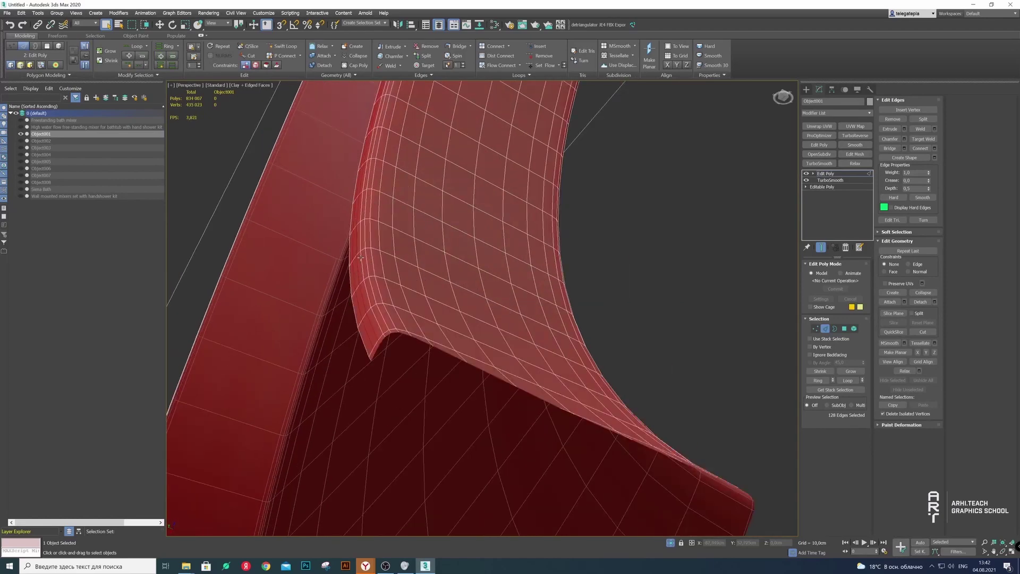
click(353, 267)
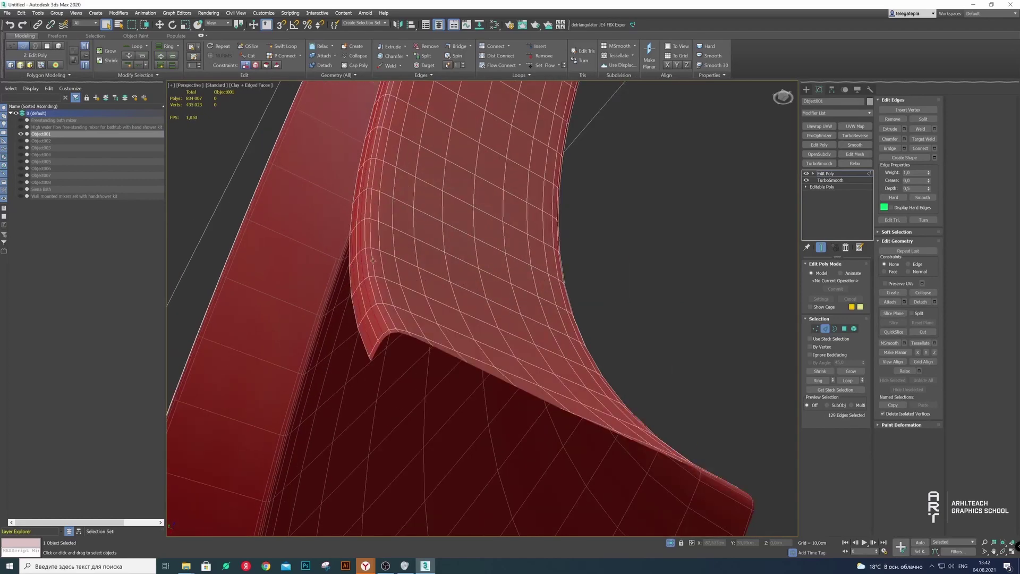
alt+middle_drag(372, 261, 387, 305)
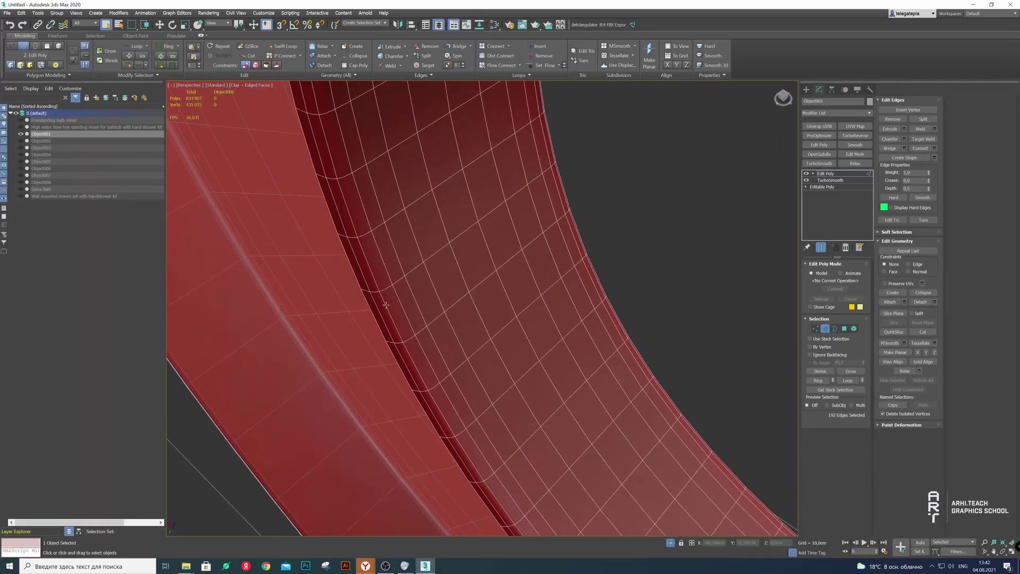
double_click(396, 296)
ctrl+double_click(415, 296)
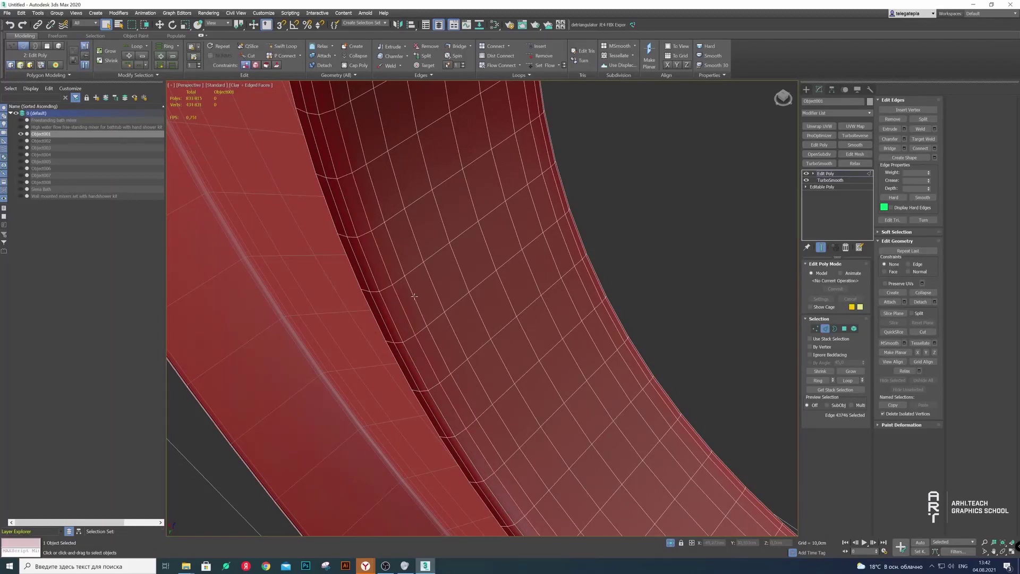
ctrl+double_click(462, 277)
ctrl+double_click(491, 254)
ctrl+double_click(538, 213)
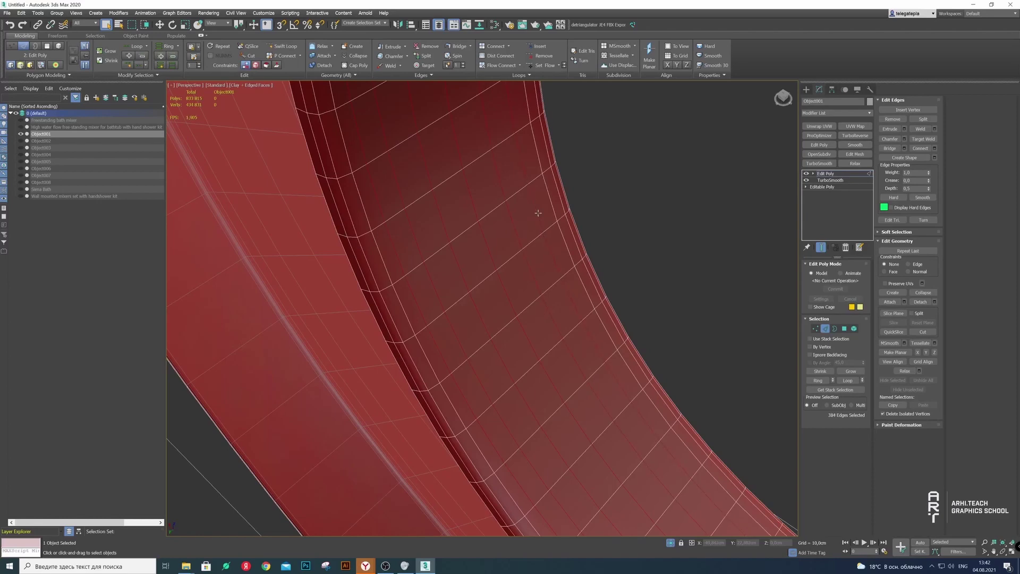
ctrl+double_click(551, 206)
alt+middle_drag(548, 210, 505, 260)
scroll(524, 244, down, 10)
scroll(505, 266, up, 8)
Remove the selected rim edge loops from the washer
key(BackSpace)
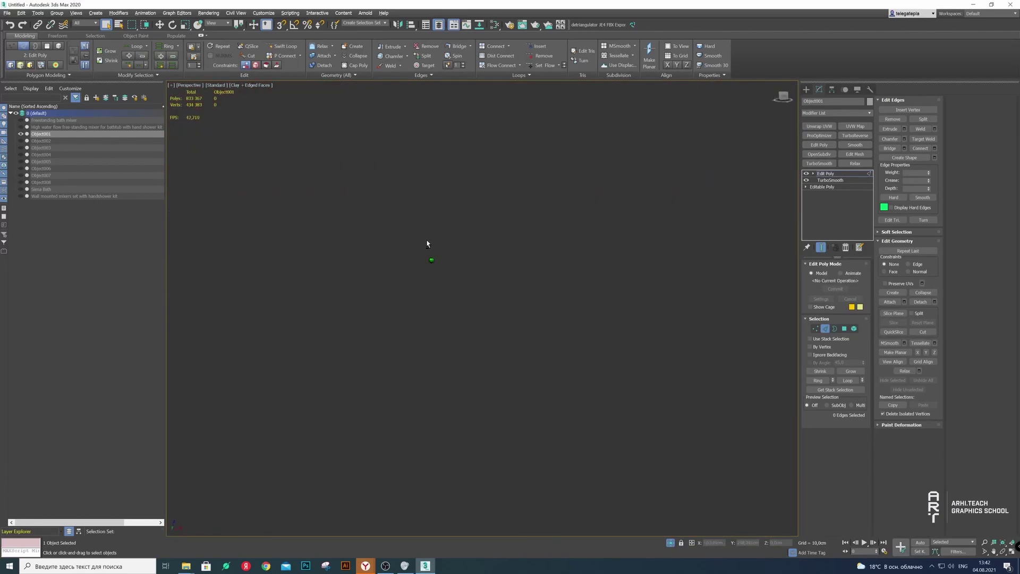
scroll(303, 314, down, 5)
scroll(303, 314, up, 5)
scroll(376, 298, up, 4)
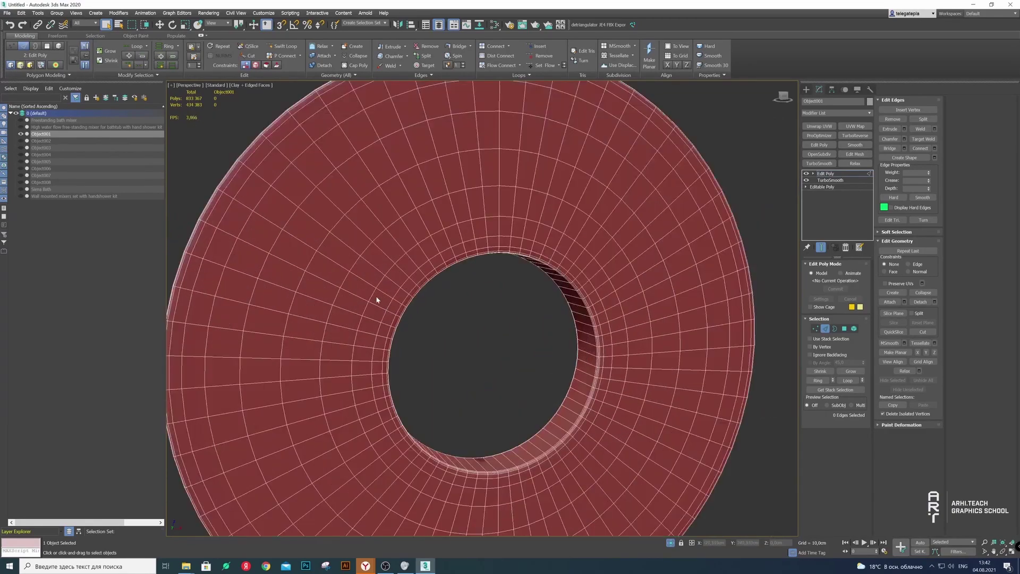
scroll(392, 258, up, 3)
Select six concentric loops from the hole outward to the rim and remove them
alt+middle_drag(392, 259, 387, 316)
double_click(387, 304)
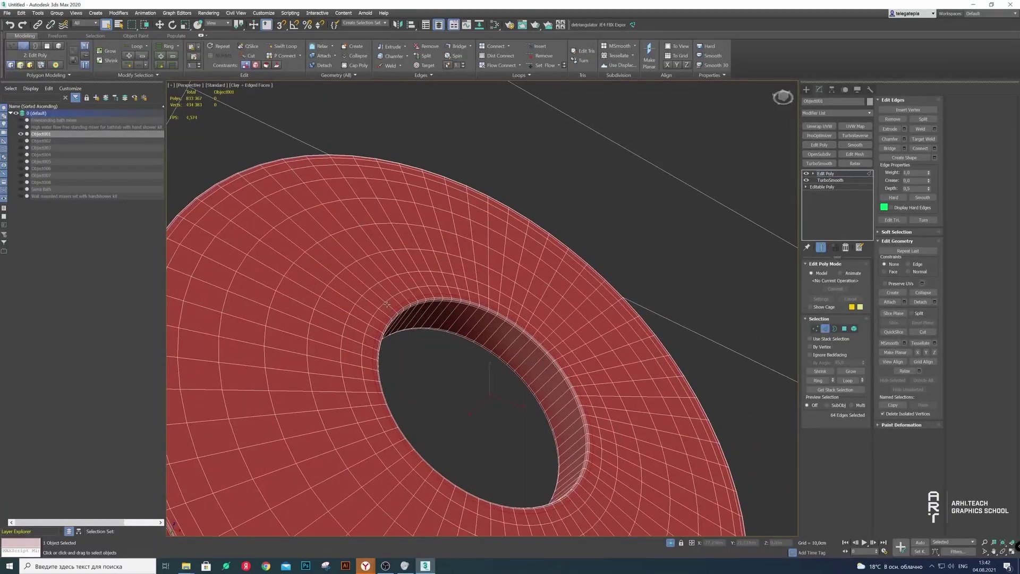
ctrl+double_click(378, 301)
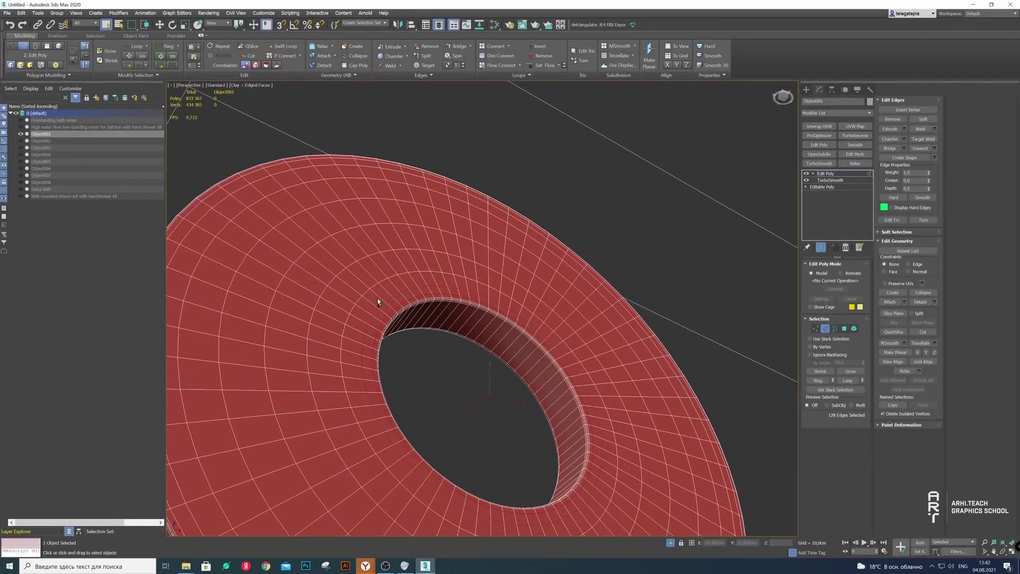
ctrl+double_click(329, 262)
ctrl+double_click(291, 231)
ctrl+double_click(284, 220)
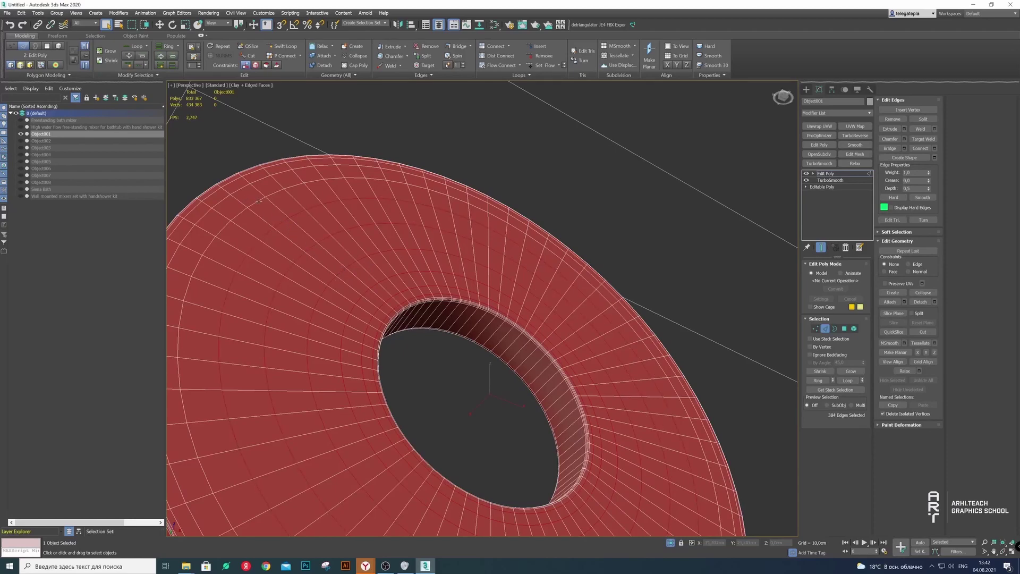
ctrl+double_click(260, 206)
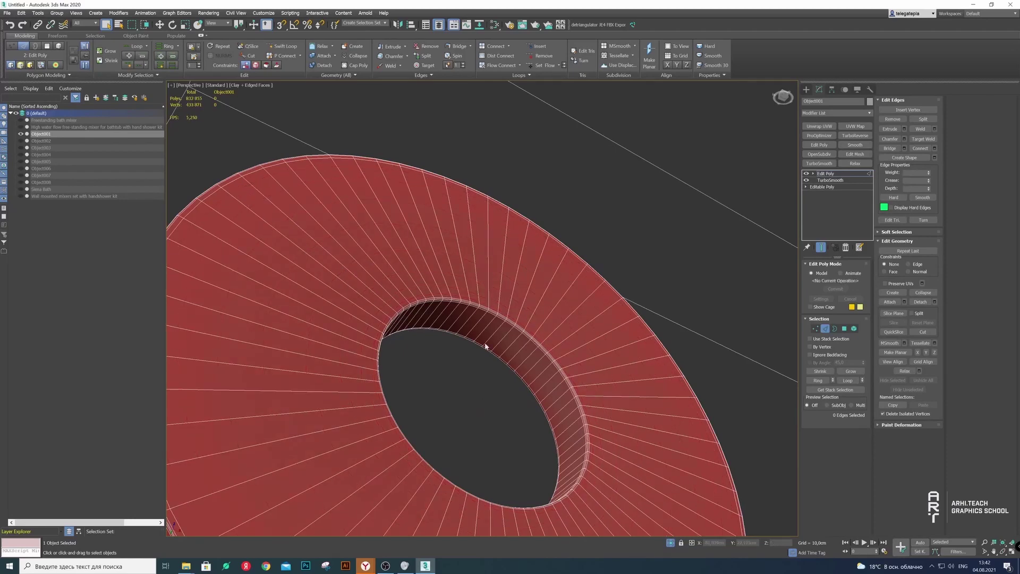
key(z)
Ring-select a loop on the ring and remove the resulting 2816 edges
mouse_move(485, 346)
alt+middle_down()
mouse_move(478, 384)
mouse_move(510, 379)
alt+middle_up()
scroll(478, 385, up, 5)
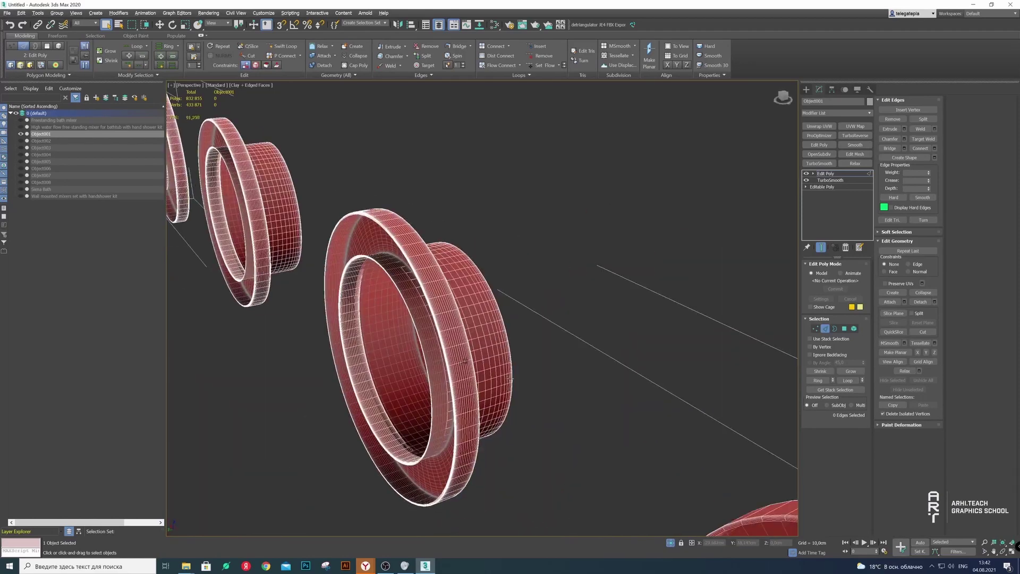
scroll(510, 378, up, 3)
scroll(509, 340, up, 4)
scroll(508, 308, up, 2)
double_click(507, 292)
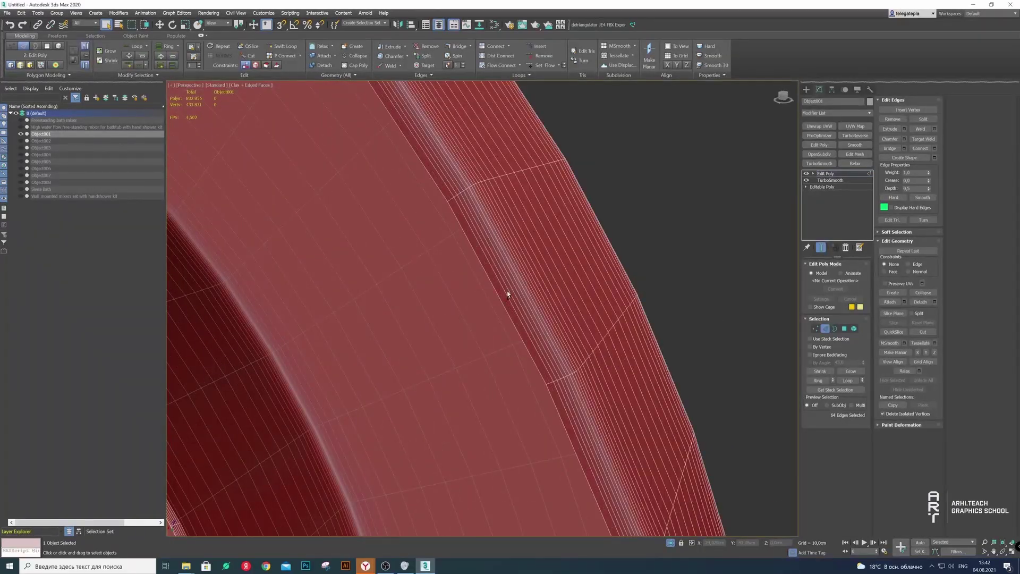
click(173, 64)
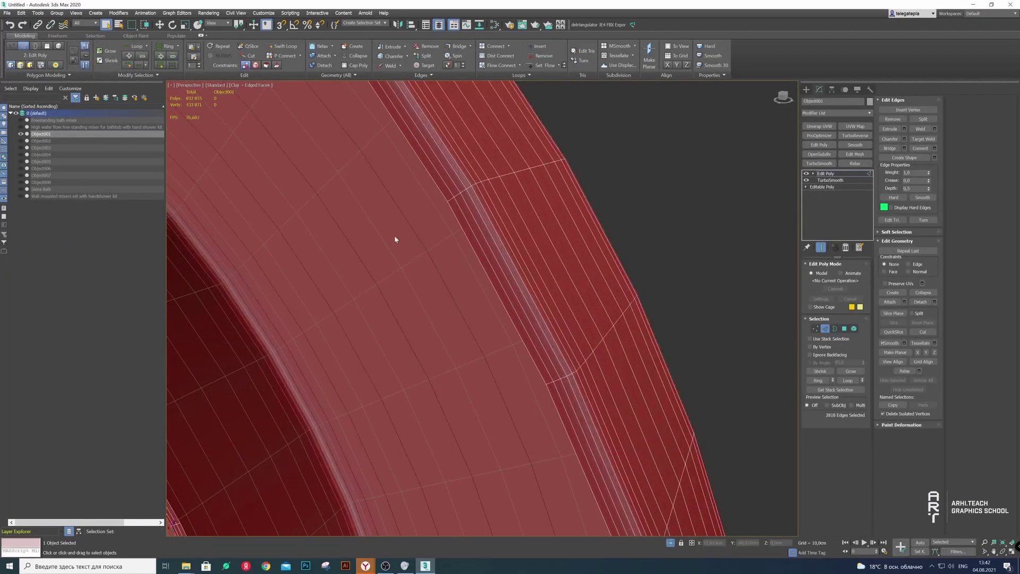
key(ctrl+BackSpace)
Select the groove edge loop and extend it with Ring to 1408 edges
scroll(537, 348, down, 3)
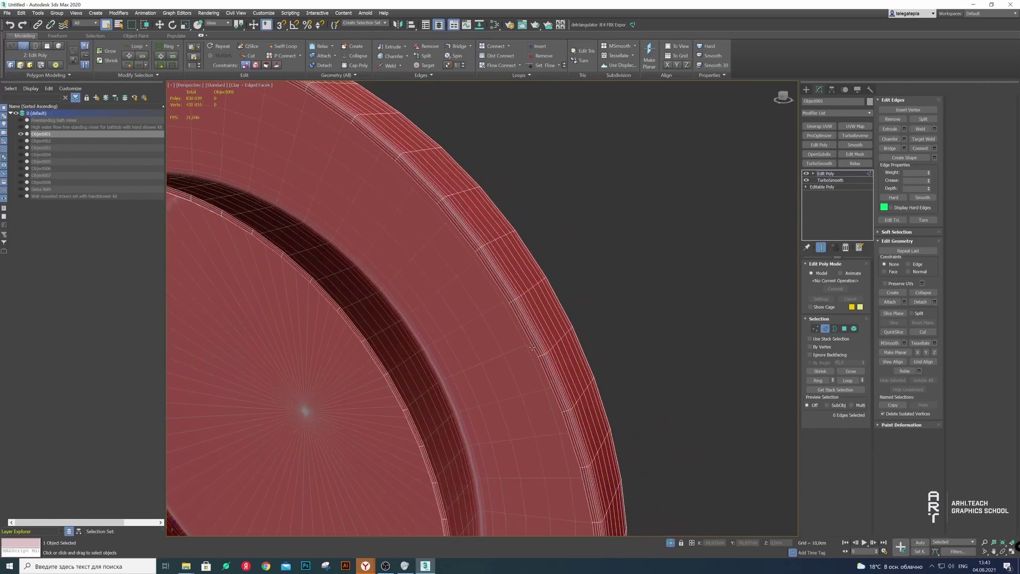
scroll(466, 335, up, 2)
scroll(465, 335, up, 2)
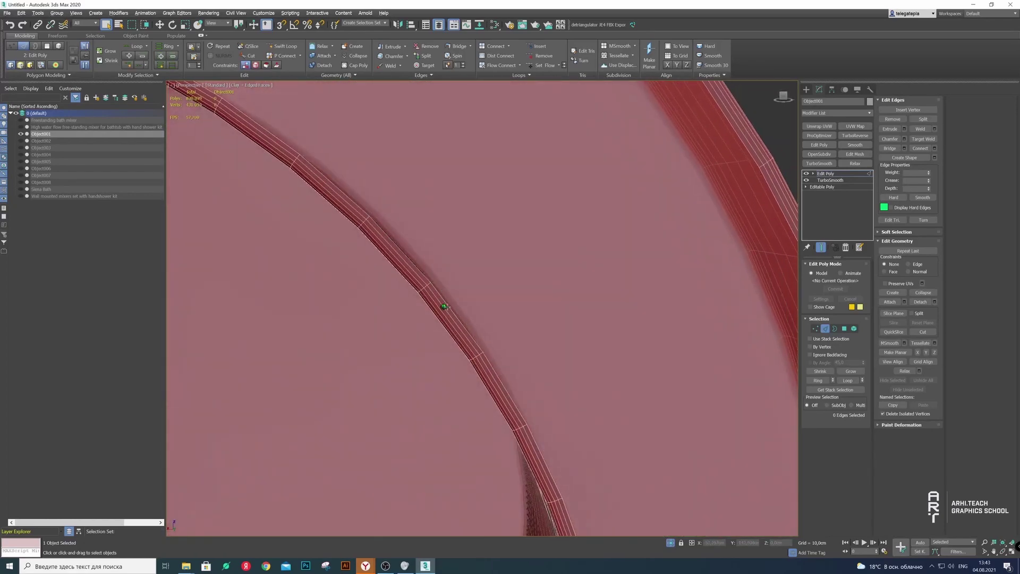
scroll(445, 303, up, 2)
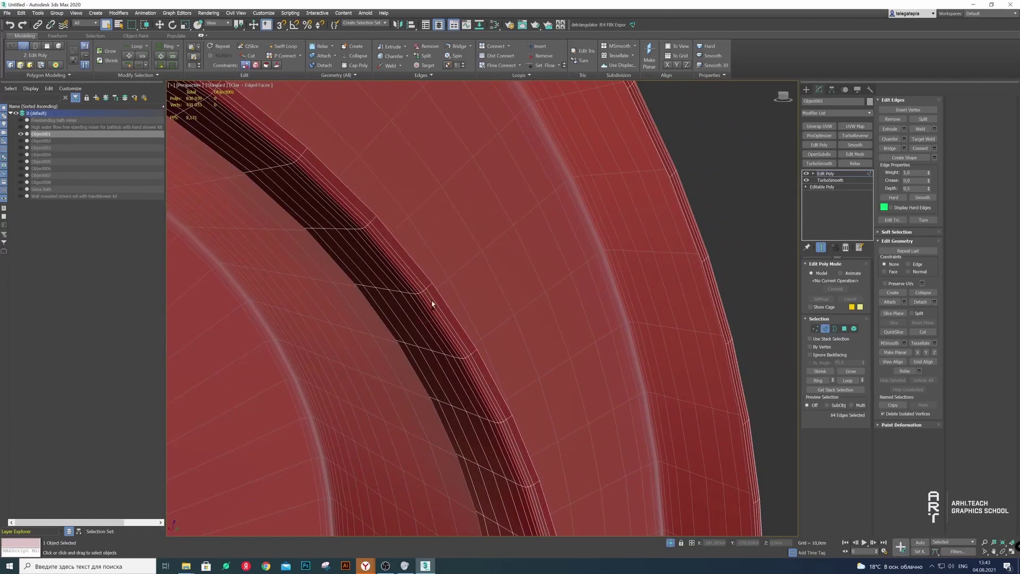
double_click(431, 301)
click(177, 66)
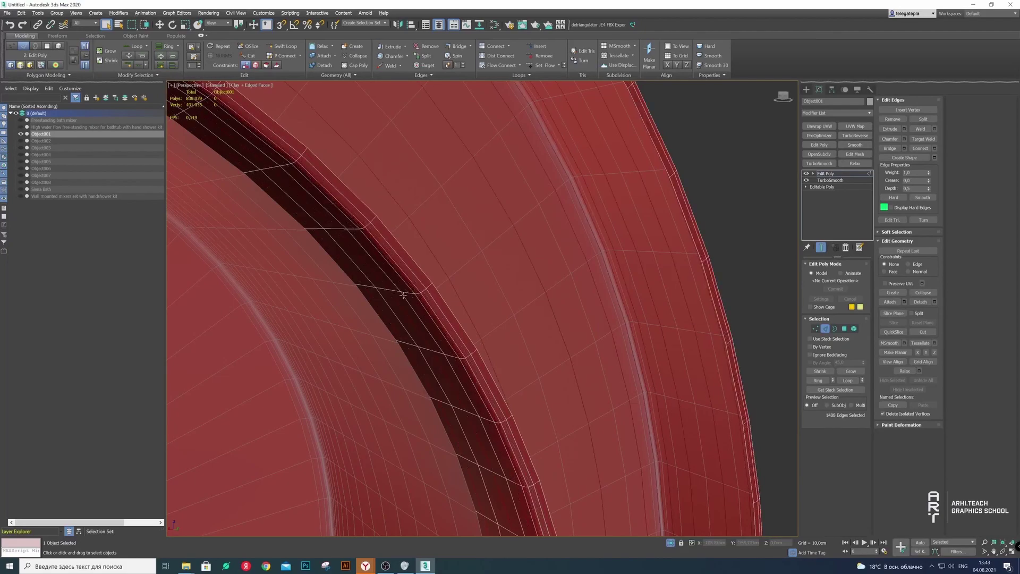
mouse_move(405, 290)
alt+middle_down()
mouse_move(378, 296)
mouse_move(375, 265)
alt+middle_up()
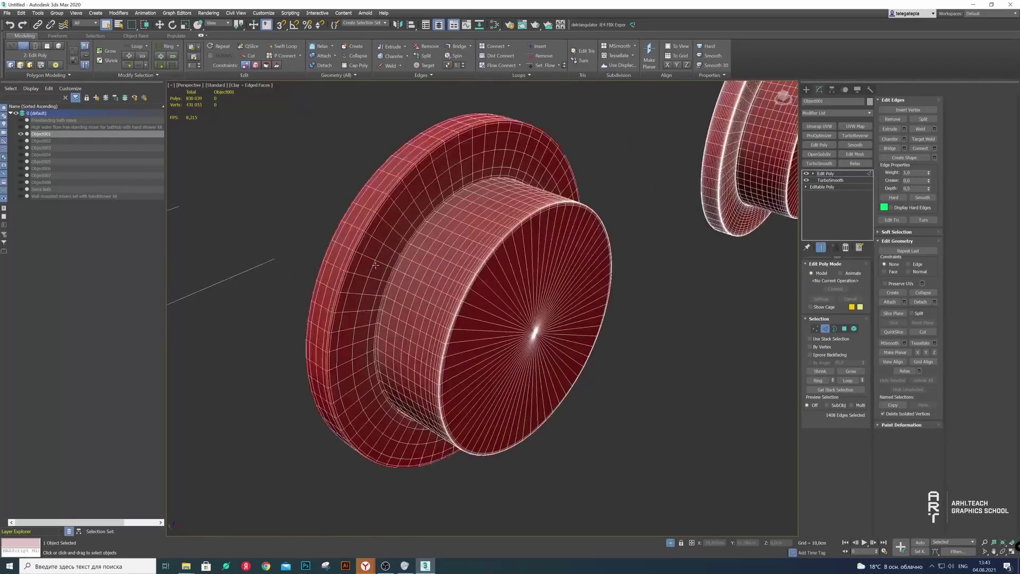
Remove the ring-selected groove edge loops
scroll(375, 266, up, 3)
scroll(375, 266, up, 3)
scroll(327, 223, up, 2)
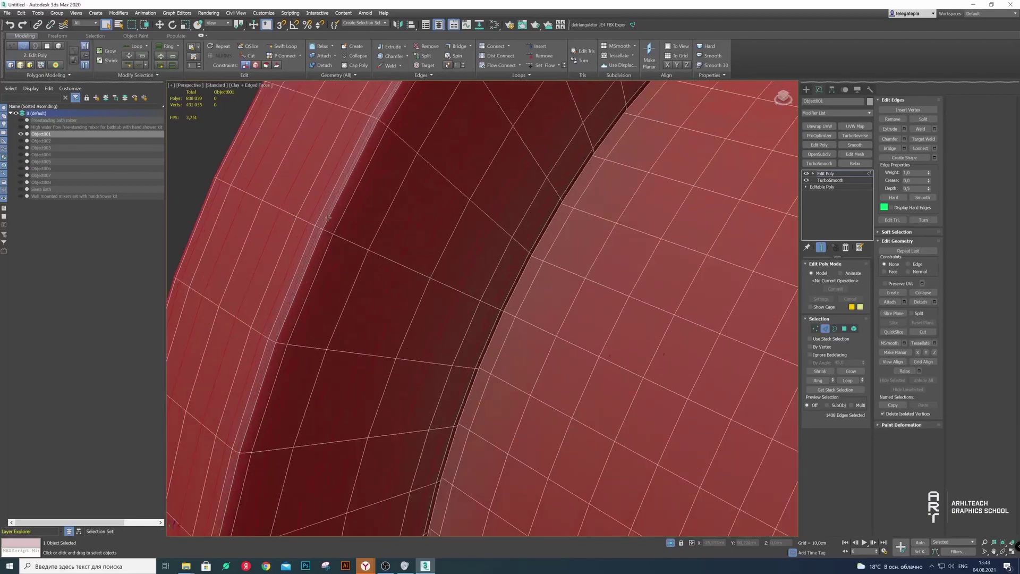
scroll(329, 217, up, 2)
scroll(350, 232, down, 3)
click(349, 228)
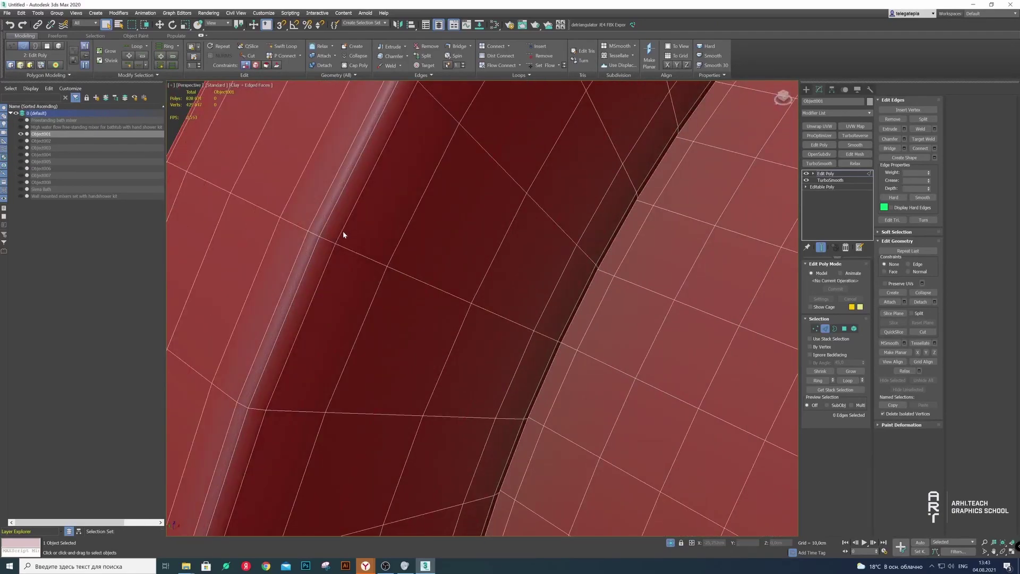
mouse_move(343, 231)
alt+middle_down()
mouse_move(345, 200)
mouse_move(389, 192)
alt+middle_up()
Turn Edged Faces off to check the cylinders' shading, then turn it back on
scroll(346, 200, up, 3)
scroll(346, 200, down, 3)
scroll(389, 192, up, 2)
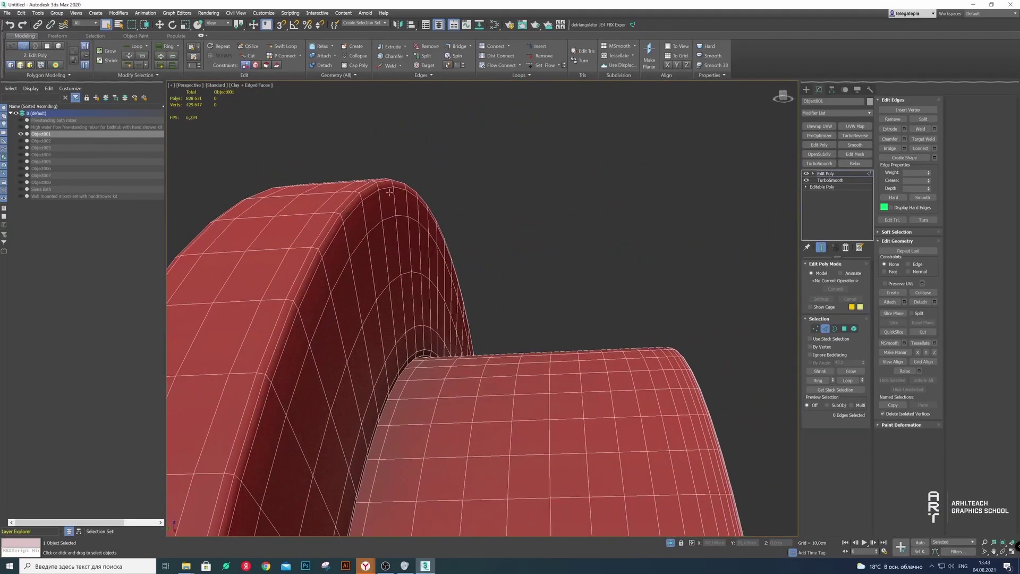
scroll(423, 220, down, 3)
scroll(410, 244, down, 1)
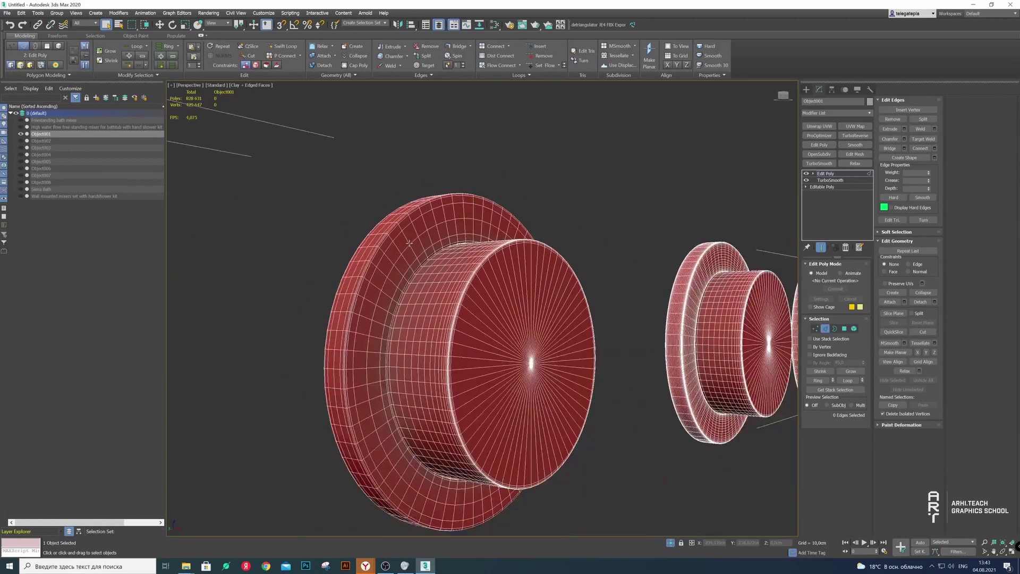
click(244, 84)
click(282, 159)
mouse_move(416, 220)
alt+middle_down()
mouse_move(416, 231)
mouse_move(387, 228)
mouse_move(412, 238)
mouse_move(307, 246)
mouse_move(569, 260)
mouse_move(615, 250)
mouse_move(560, 244)
mouse_move(569, 224)
alt+middle_up()
scroll(405, 228, down, 3)
scroll(615, 250, up, 3)
click(235, 84)
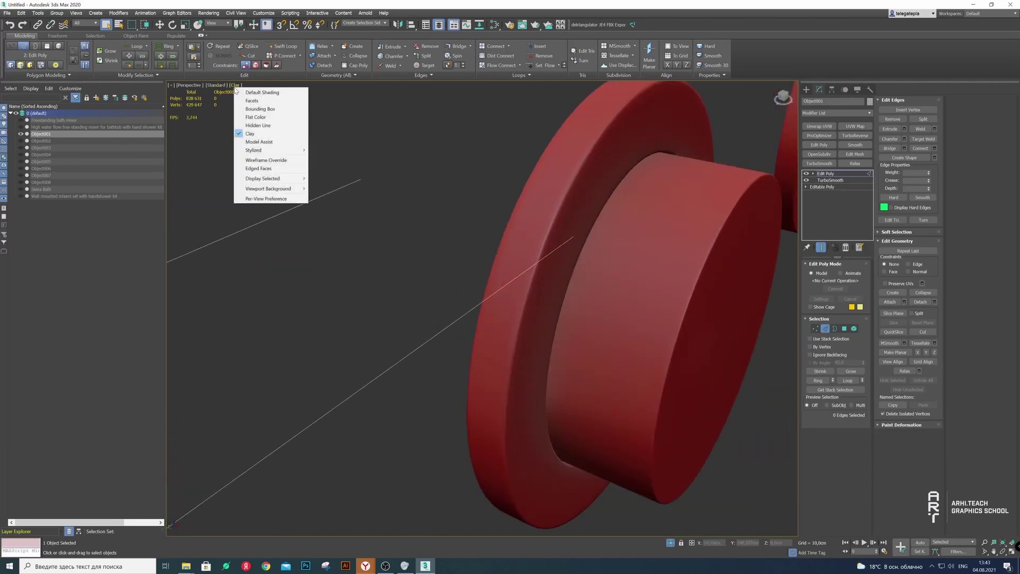
click(258, 169)
Select two edge loops on the ring's side and remove them
mouse_move(534, 181)
alt+middle_down()
mouse_move(480, 261)
mouse_move(555, 186)
alt+middle_up()
double_click(560, 213)
ctrl+double_click(584, 195)
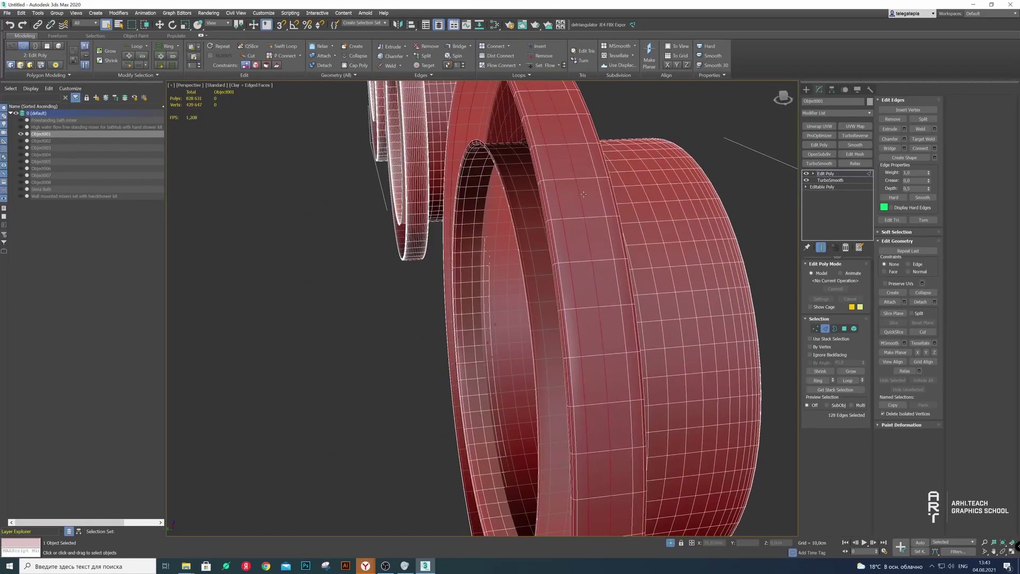
key(ctrl+BackSpace)
mouse_move(602, 193)
alt+middle_down()
mouse_move(574, 228)
mouse_move(483, 232)
mouse_move(538, 249)
alt+middle_up()
Select circular loops on the ring face, then Ring-extend two more loops
double_click(519, 230)
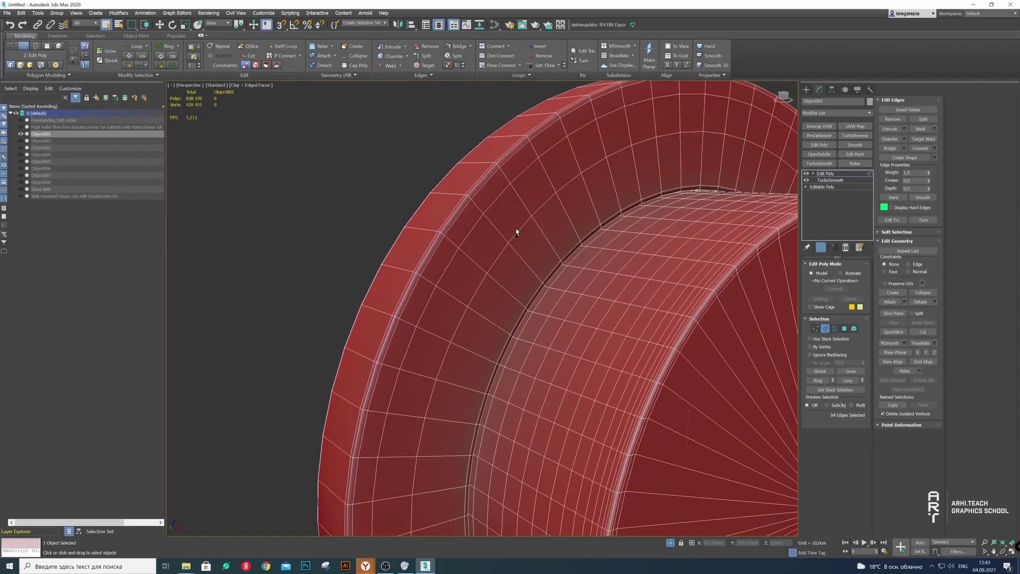
ctrl+double_click(494, 202)
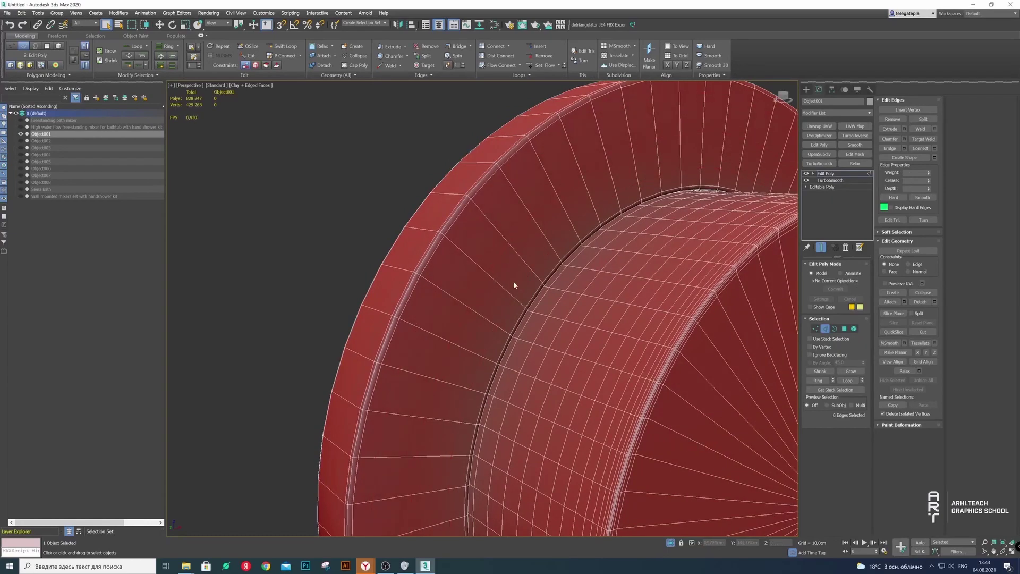
scroll(513, 285, down, 5)
alt+middle_drag(484, 263, 440, 276)
scroll(585, 271, up, 4)
mouse_move(585, 271)
alt+middle_down()
mouse_move(647, 299)
mouse_move(621, 279)
alt+middle_up()
double_click(604, 295)
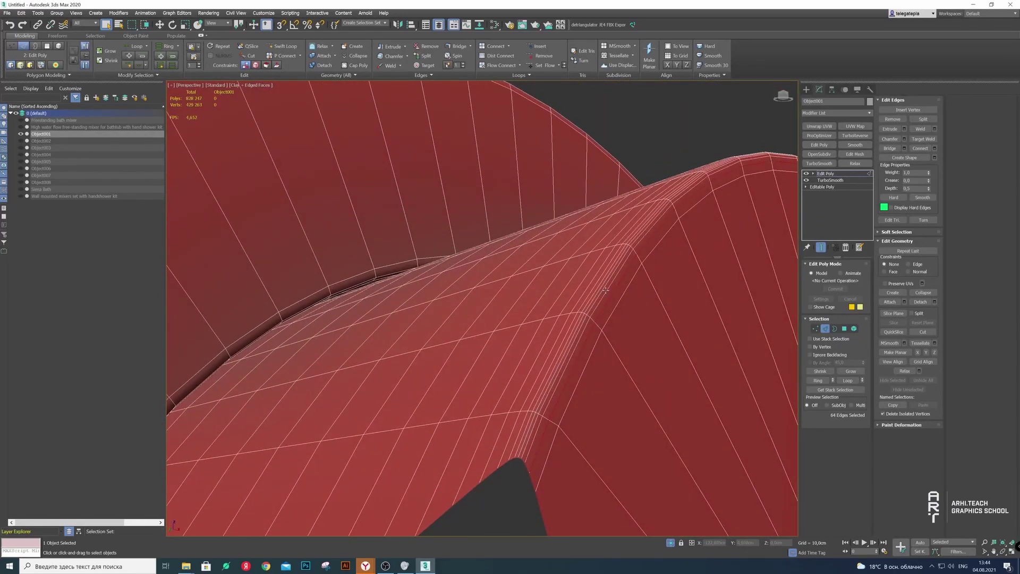
ctrl+double_click(604, 290)
click(178, 67)
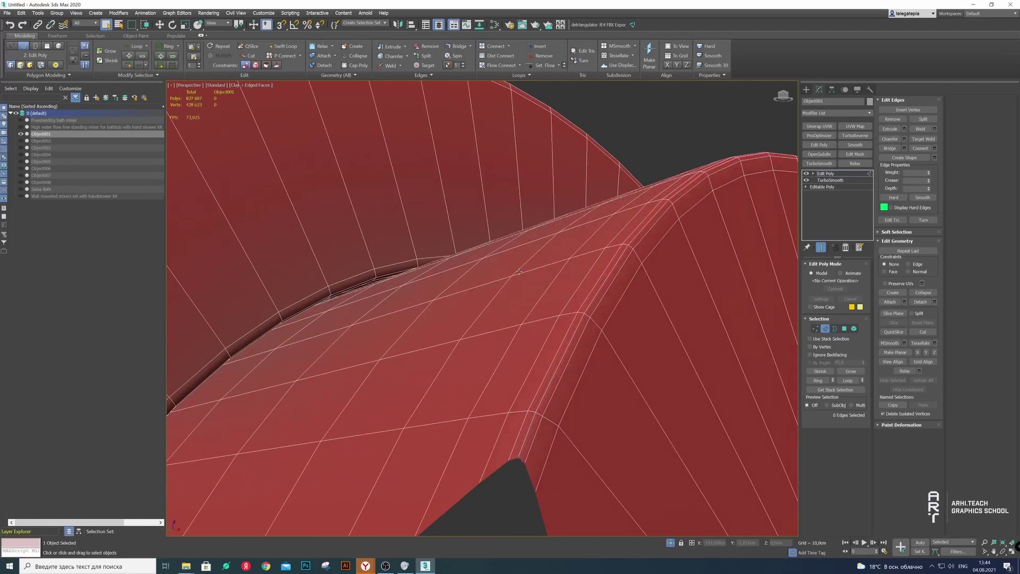
Select three edge loops on the disc side and remove them
alt+middle_drag(519, 272, 461, 366)
scroll(433, 363, up, 5)
double_click(567, 344)
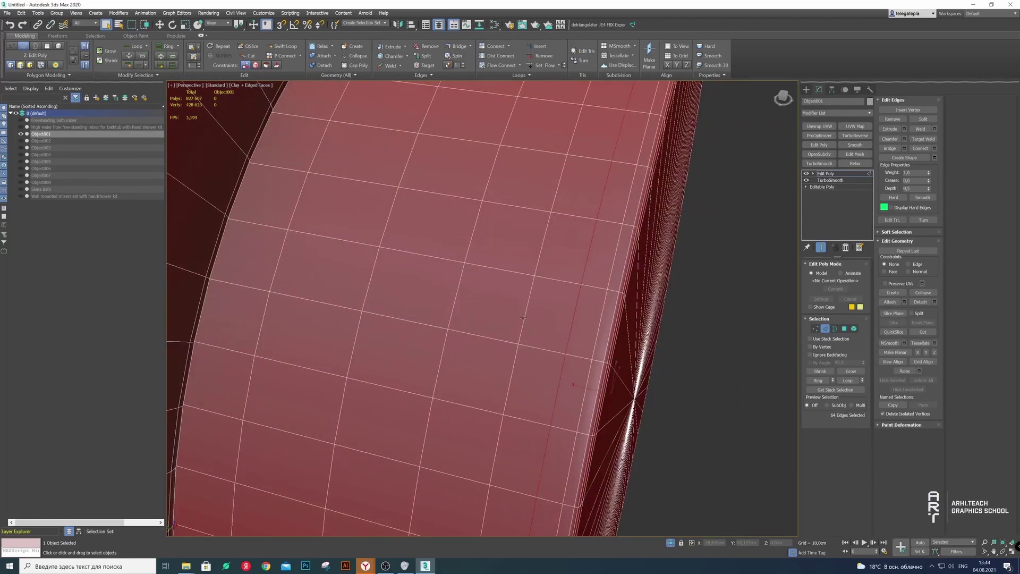
ctrl+double_click(524, 317)
ctrl+double_click(469, 294)
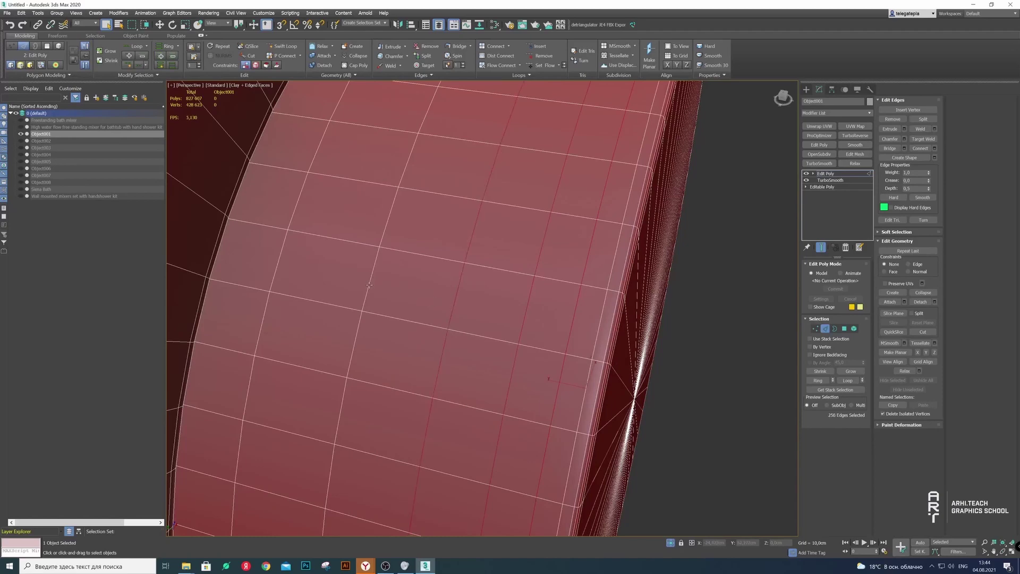
scroll(368, 285, down, 5)
click(284, 278)
Undo the last loop removal and select a new edge loop on the disc
alt+middle_drag(293, 285, 443, 313)
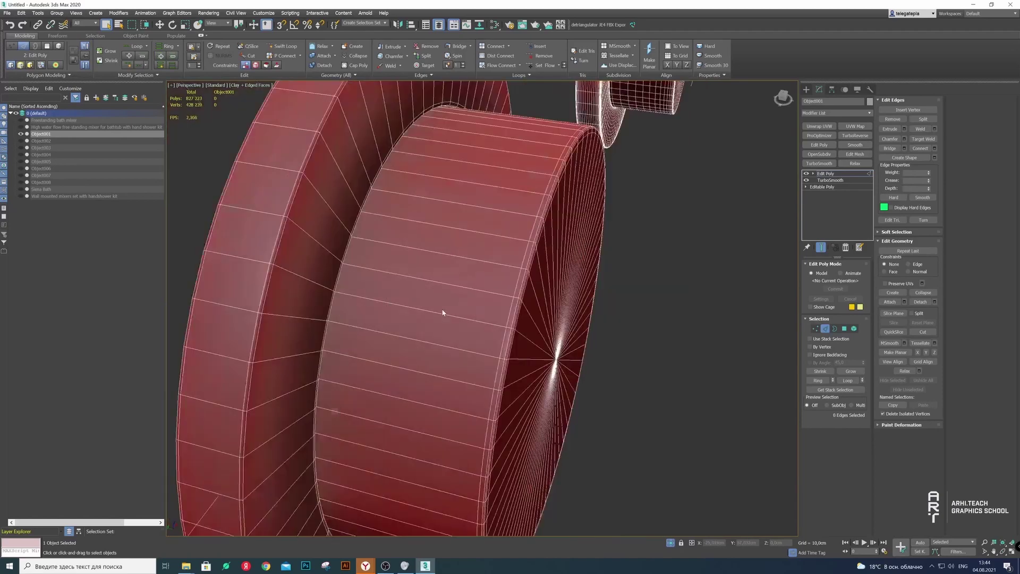
scroll(443, 312, down, 3)
alt+middle_drag(392, 285, 388, 278)
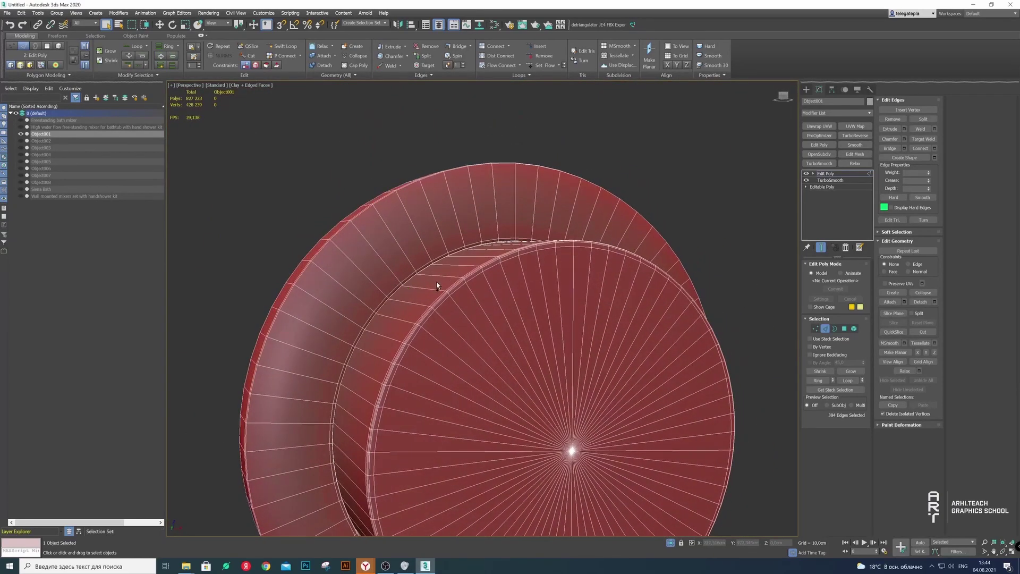
key(ctrl+shift+e)
mouse_move(400, 259)
alt+middle_down()
mouse_move(505, 337)
mouse_move(517, 323)
alt+middle_up()
scroll(306, 224, up, 3)
double_click(499, 332)
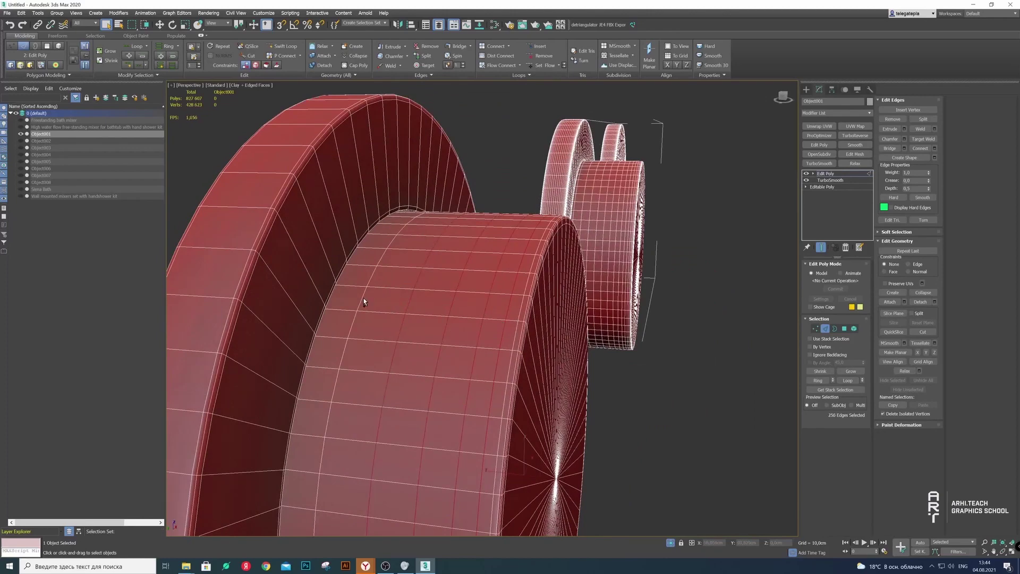
Ring-select the disc's rim edge loop and its parallel loops, then deselect them
scroll(449, 339, down, 5)
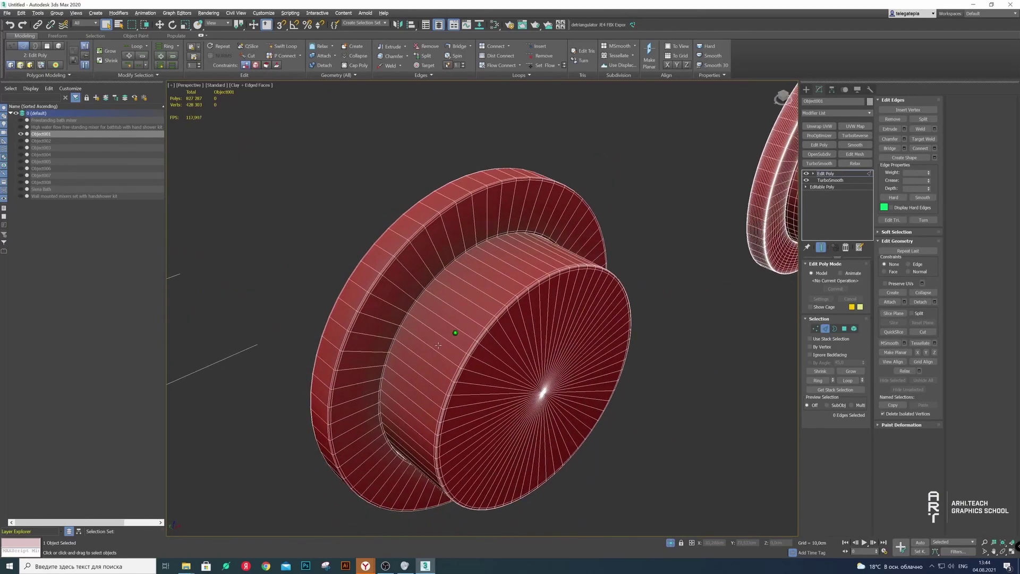
mouse_move(449, 339)
alt+middle_down()
mouse_move(473, 314)
mouse_move(416, 191)
mouse_move(483, 170)
alt+middle_up()
scroll(416, 192, up, 6)
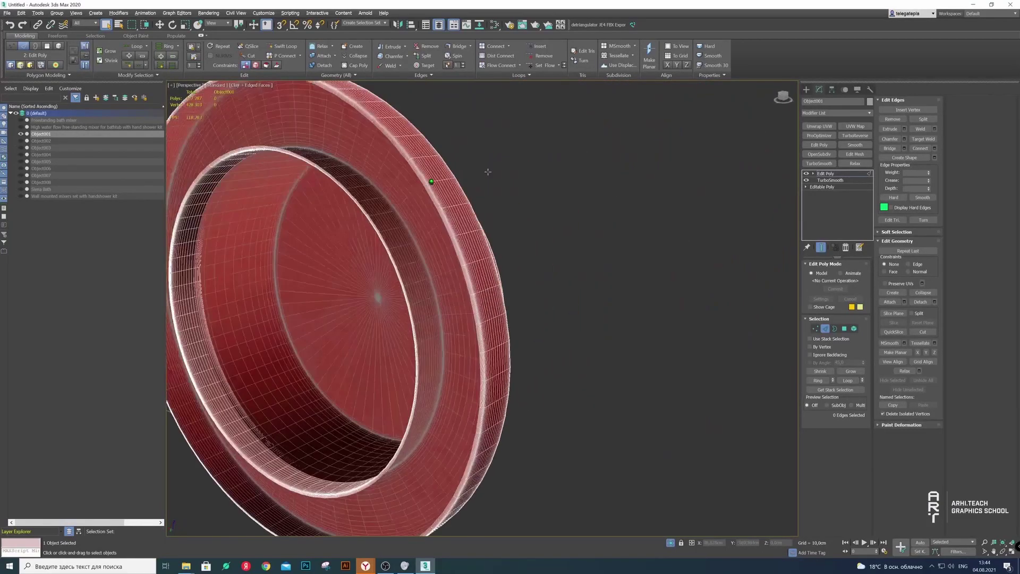
scroll(486, 205, up, 5)
scroll(484, 221, up, 2)
double_click(485, 221)
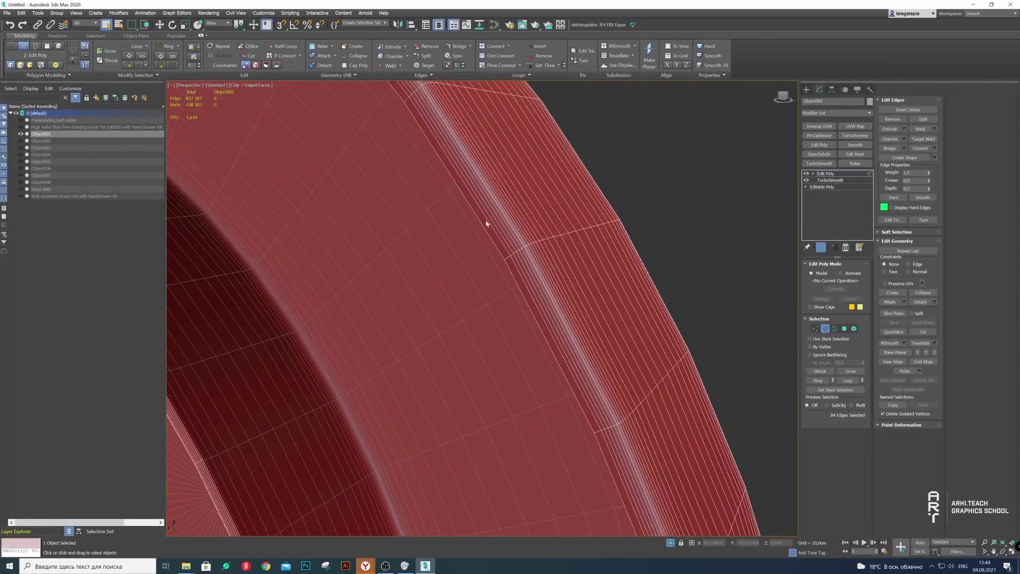
shift+click(211, 114)
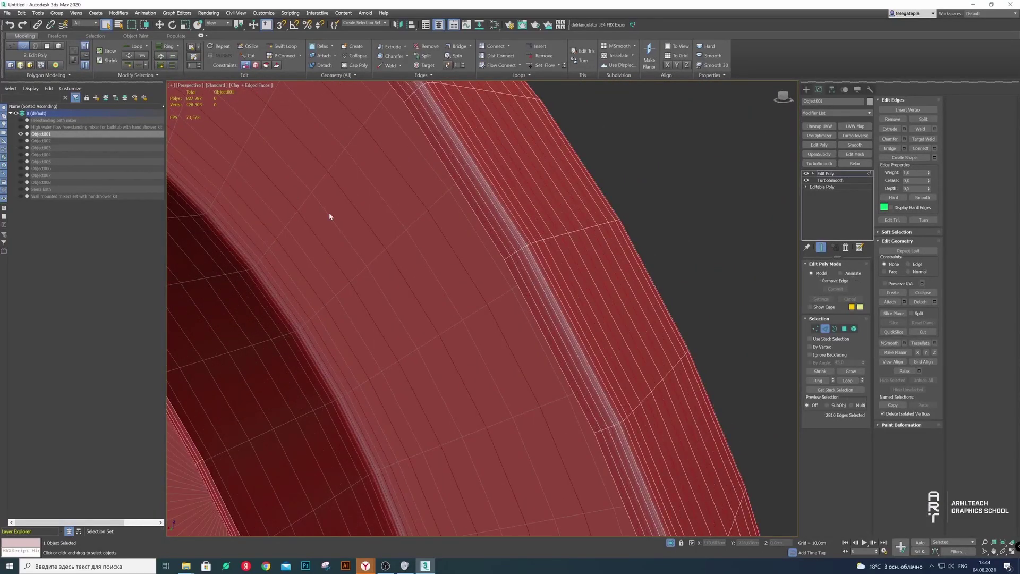
scroll(329, 216, down, 2)
click(355, 399)
Ring-select the parallel loops along the ring's rim band, then deselect them
scroll(355, 399, down, 2)
alt+middle_drag(266, 392, 652, 169)
scroll(576, 240, up, 3)
scroll(565, 247, up, 3)
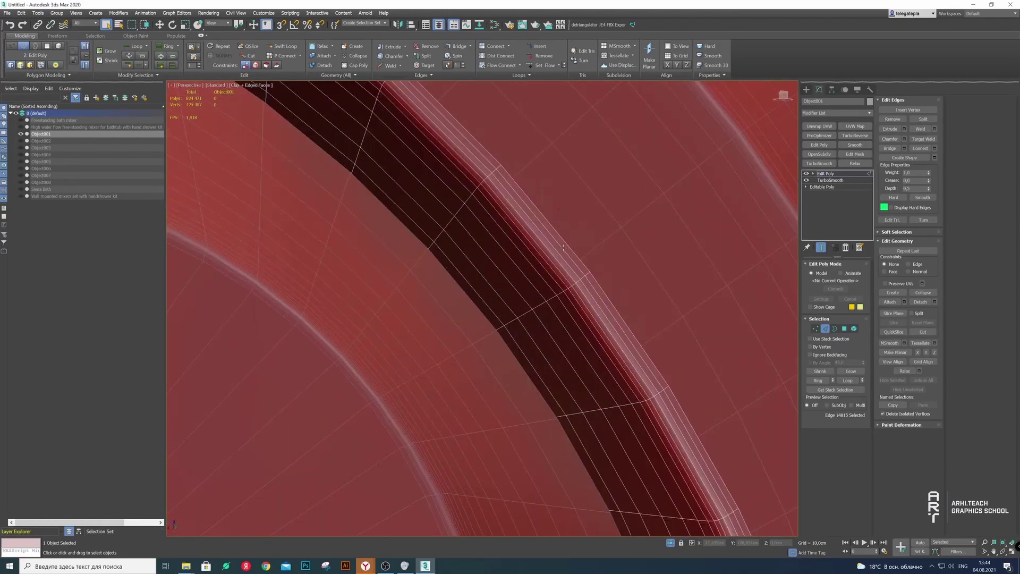
shift+click(564, 248)
click(164, 64)
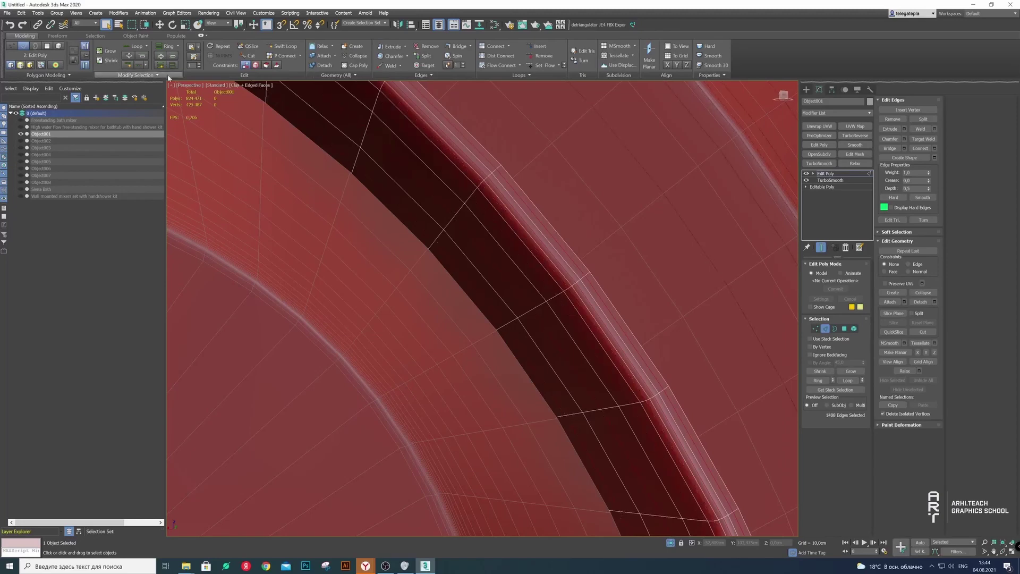
click(482, 245)
Clear the edge selection and orbit around the ring and cylinder to a side view
scroll(467, 250, down, 3)
mouse_move(478, 261)
alt+middle_down()
mouse_move(385, 284)
mouse_move(422, 298)
alt+middle_up()
scroll(386, 285, down, 5)
scroll(395, 295, up, 8)
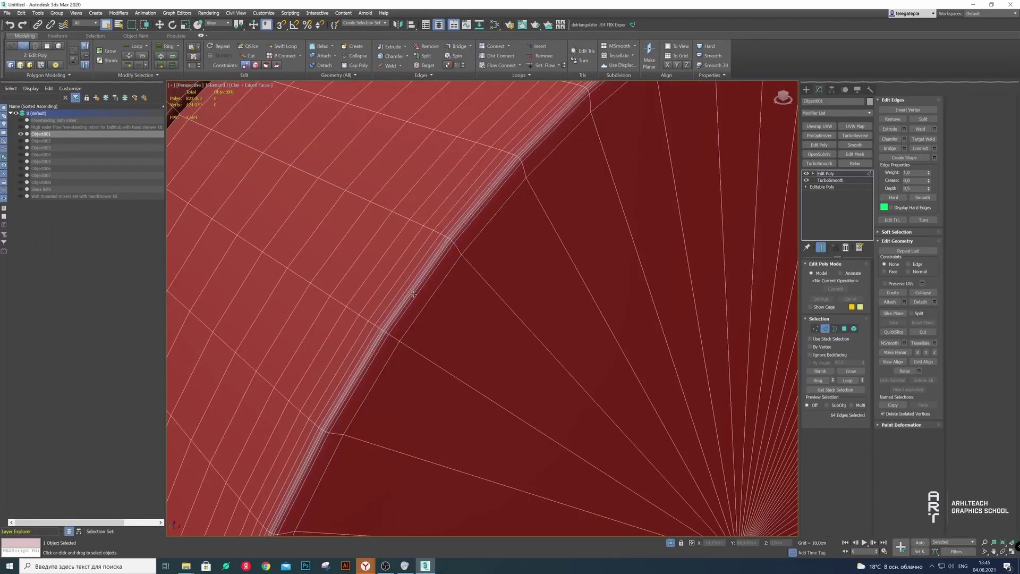
click(495, 285)
scroll(471, 296, down, 5)
scroll(312, 176, up, 2)
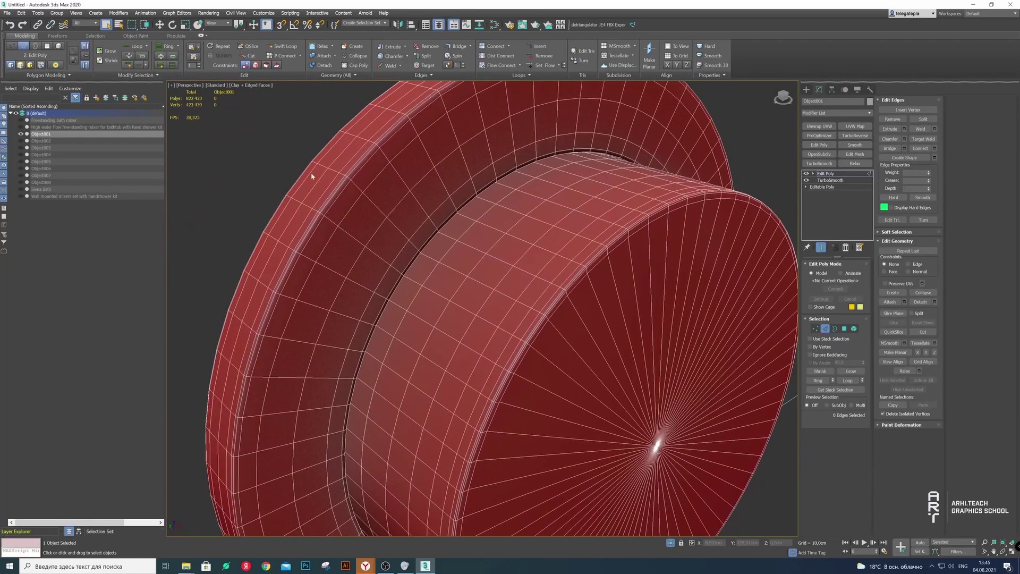
scroll(287, 176, down, 3)
scroll(331, 203, up, 5)
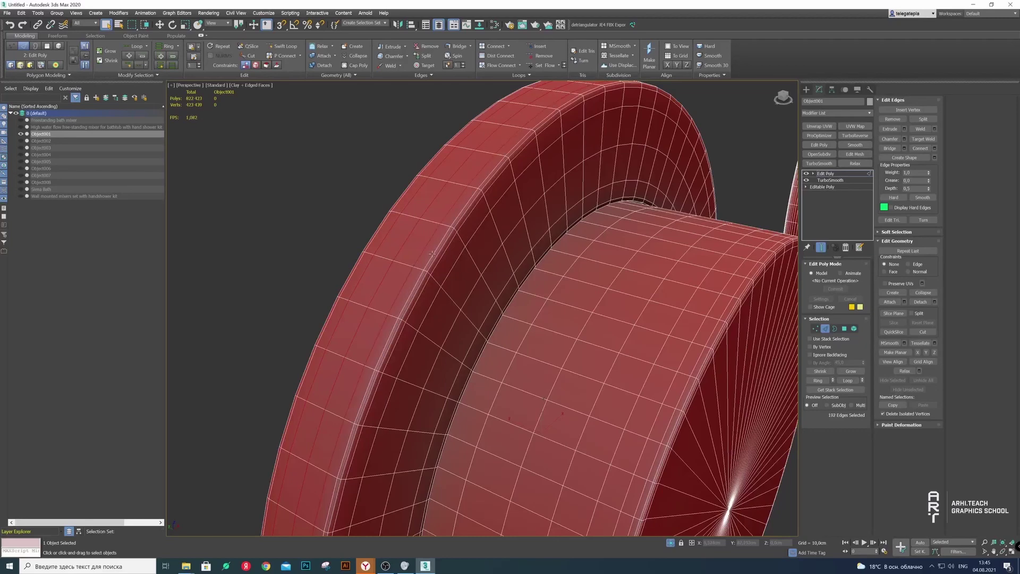
alt+middle_drag(496, 258, 521, 325)
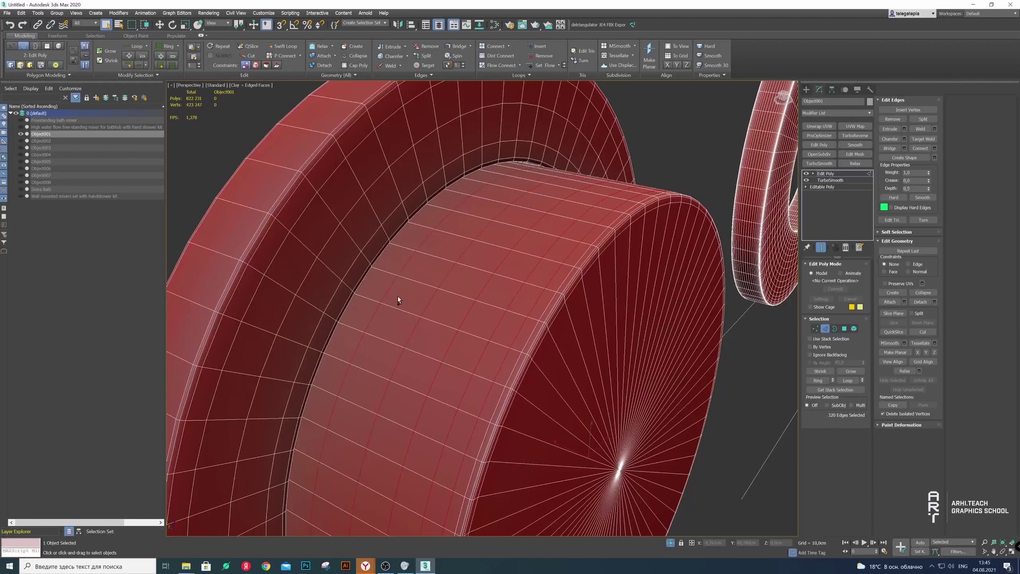
scroll(476, 314, down, 5)
mouse_move(476, 314)
alt+middle_down()
mouse_move(554, 288)
mouse_move(478, 266)
alt+middle_up()
scroll(424, 245, up, 5)
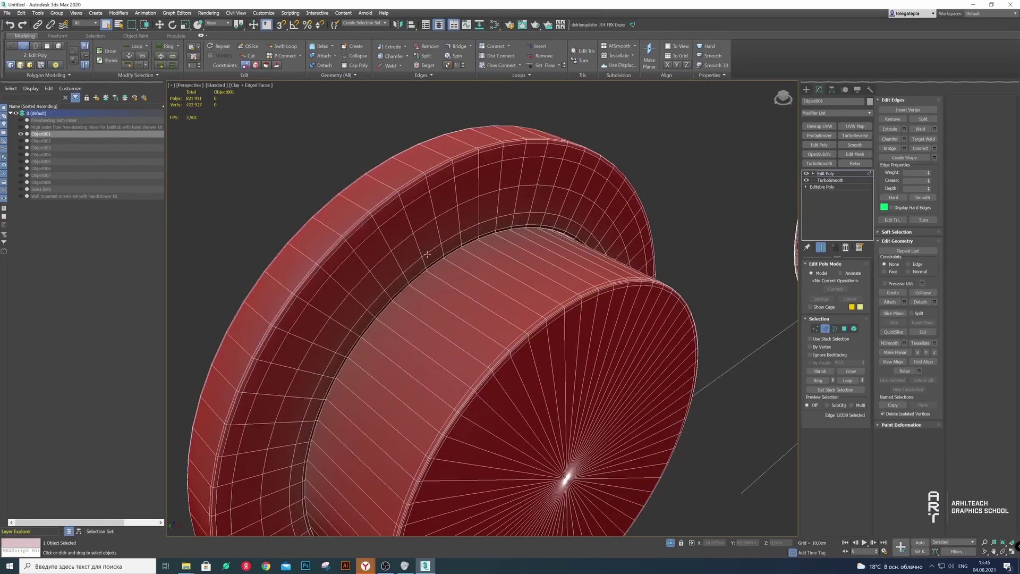
Remove the ring's parallel rim crease edge loops with Ring and Ctrl+Backspace
ctrl+double_click(420, 219)
ctrl+double_click(470, 251)
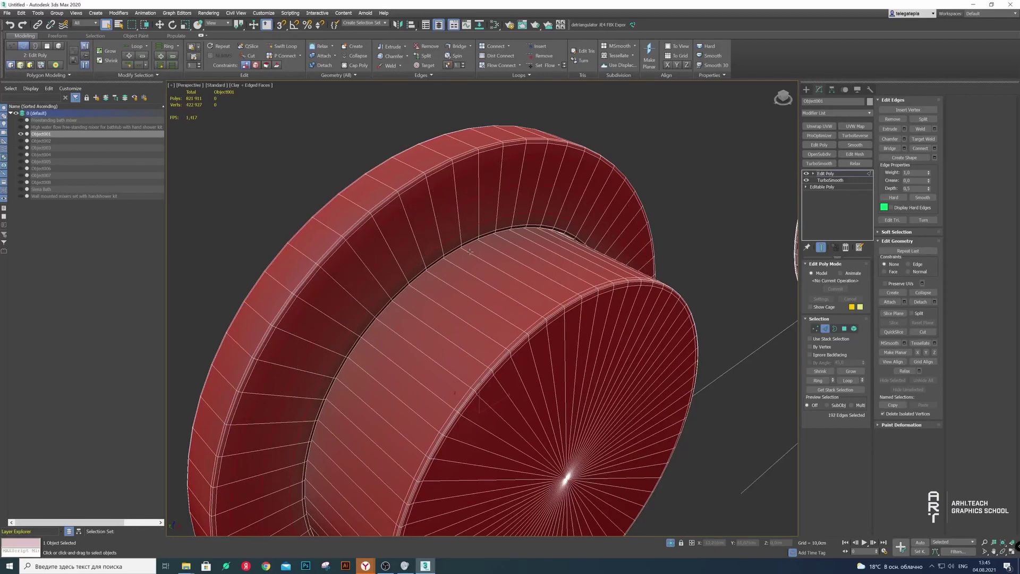
scroll(626, 307, down, 5)
mouse_move(625, 308)
alt+middle_down()
mouse_move(581, 246)
mouse_move(423, 212)
mouse_move(499, 222)
alt+middle_up()
scroll(580, 246, up, 4)
scroll(523, 260, up, 5)
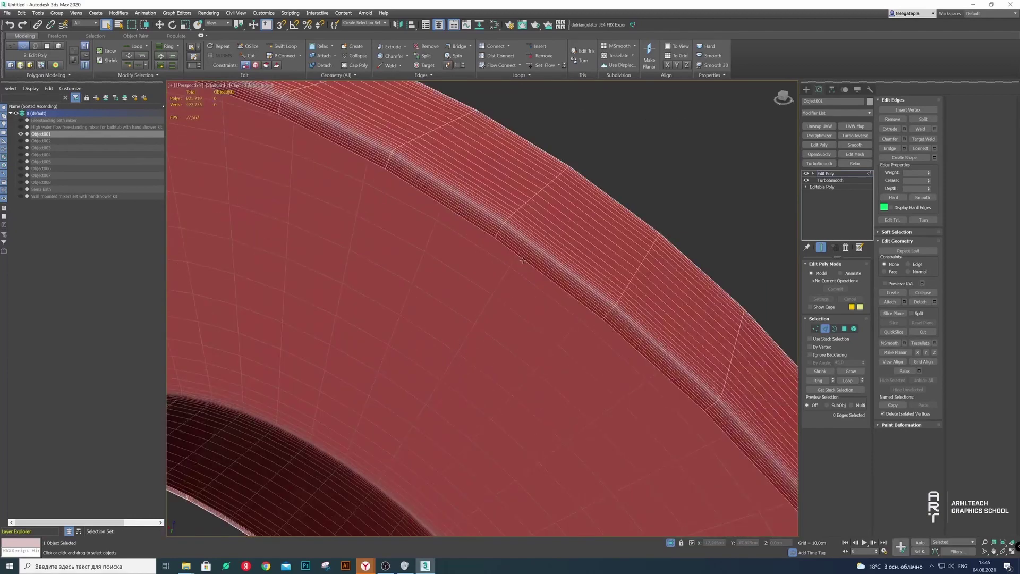
double_click(537, 234)
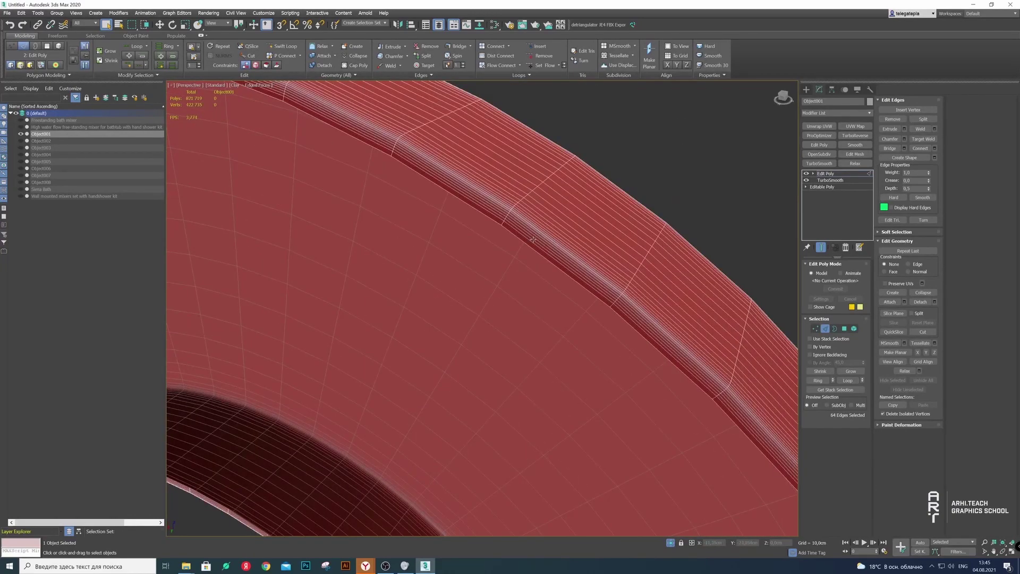
click(174, 66)
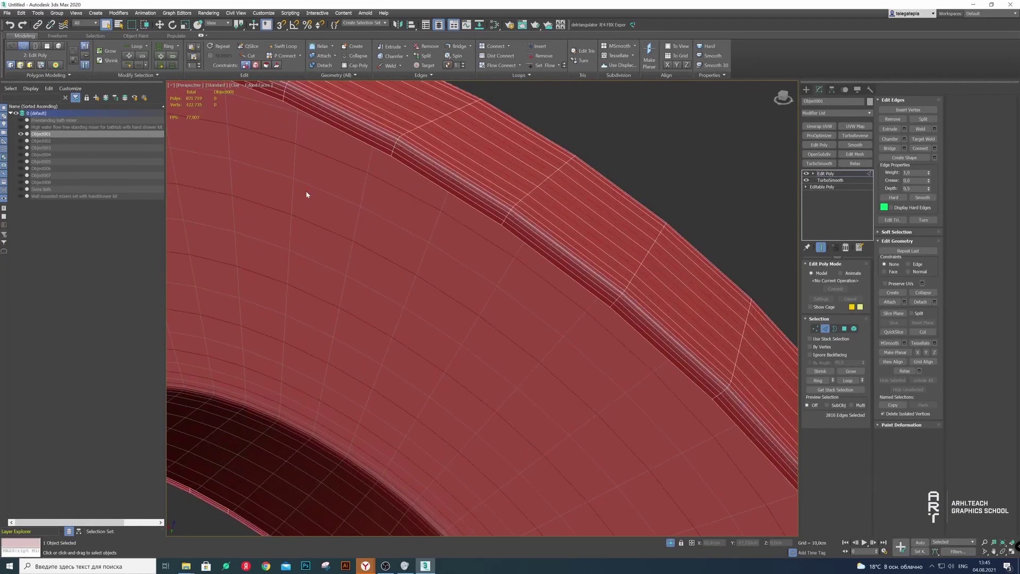
key(ctrl+BackSpace)
Remove the ring's inner rim edge loop
scroll(437, 302, down, 3)
scroll(426, 312, down, 2)
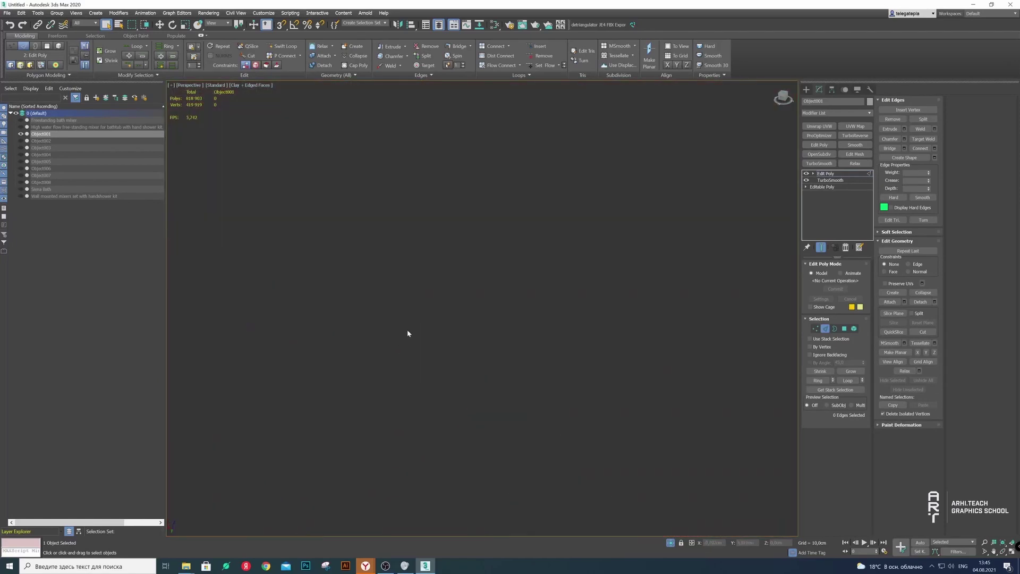
scroll(408, 333, up, 4)
scroll(442, 287, up, 3)
scroll(444, 288, up, 2)
scroll(445, 288, up, 2)
double_click(445, 288)
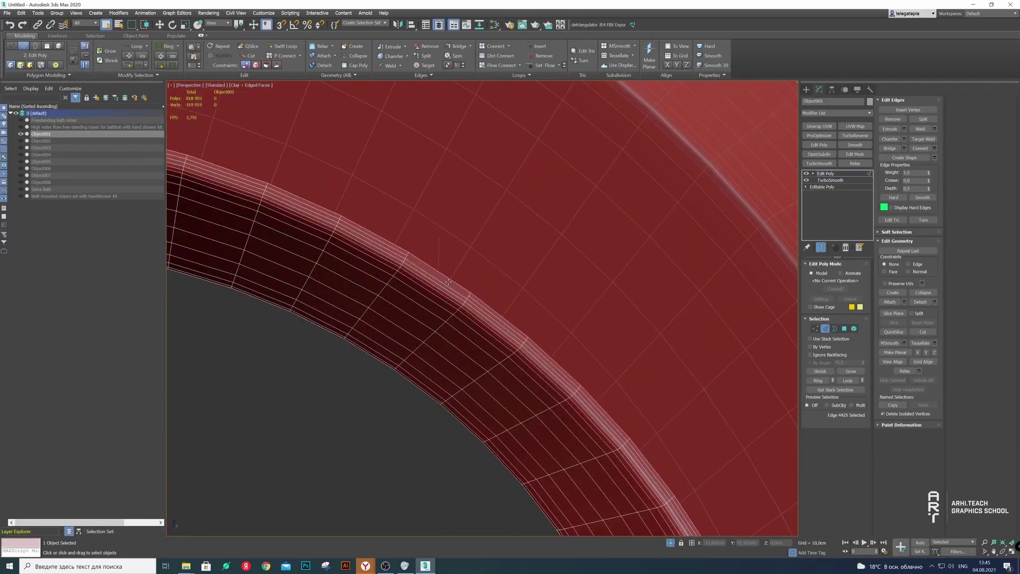
key(ctrl+BackSpace)
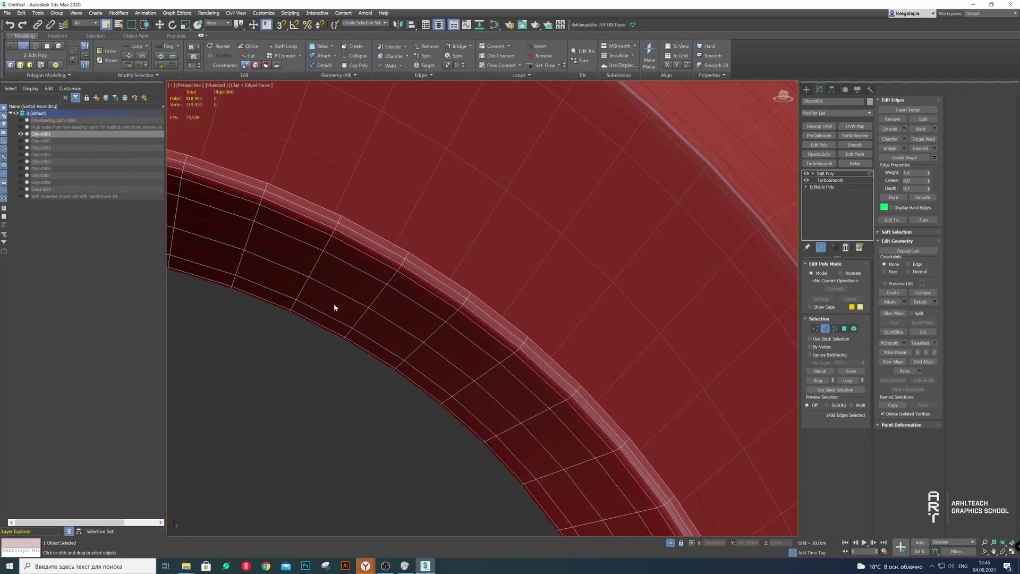
scroll(334, 304, down, 2)
scroll(378, 296, down, 3)
Remove two edge loops from the washer face with Ctrl+Backspace
alt+middle_drag(341, 306, 378, 273)
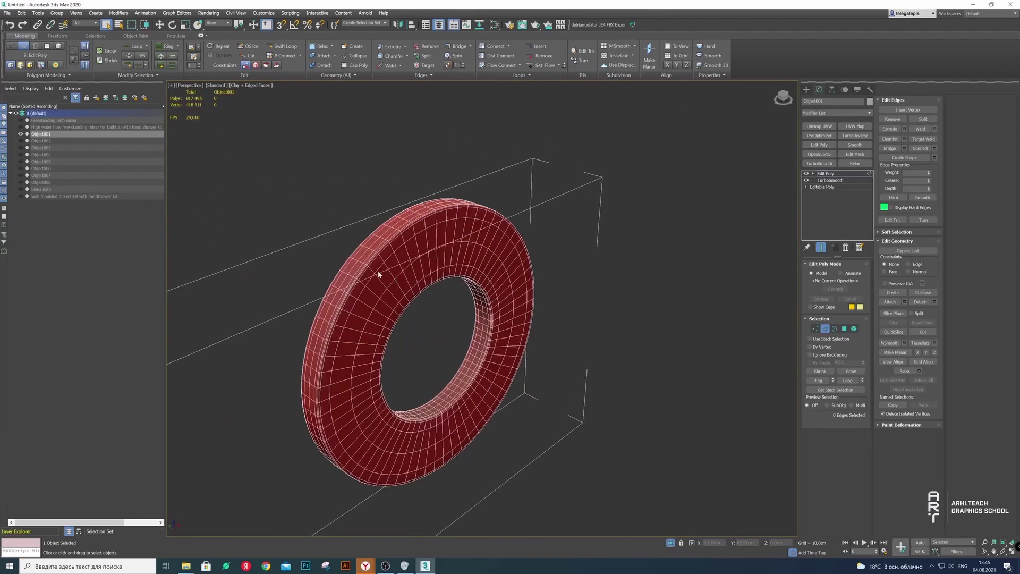
scroll(367, 277, up, 2)
scroll(456, 285, up, 2)
scroll(456, 271, up, 2)
alt+middle_drag(455, 265, 454, 260)
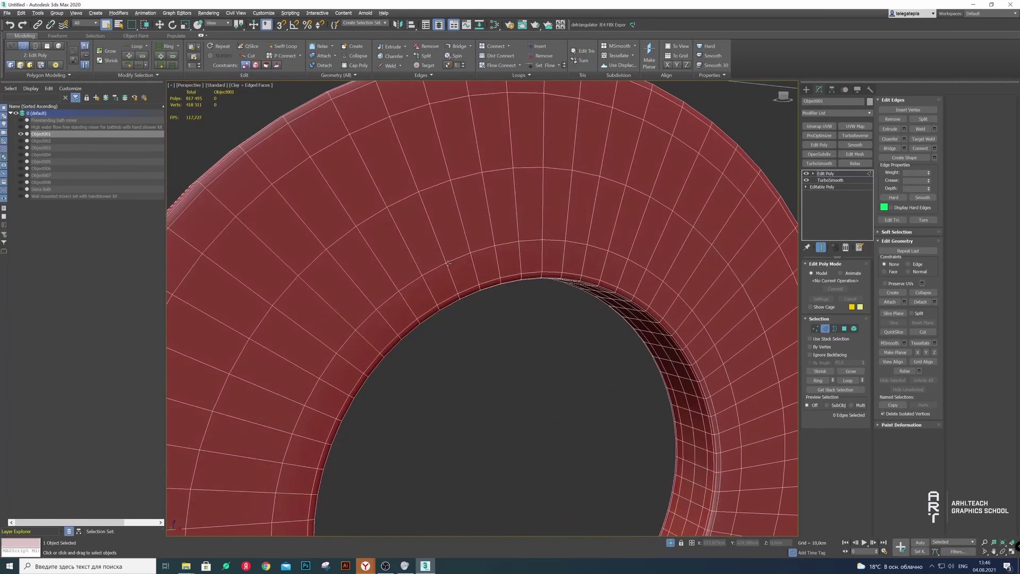
double_click(453, 258)
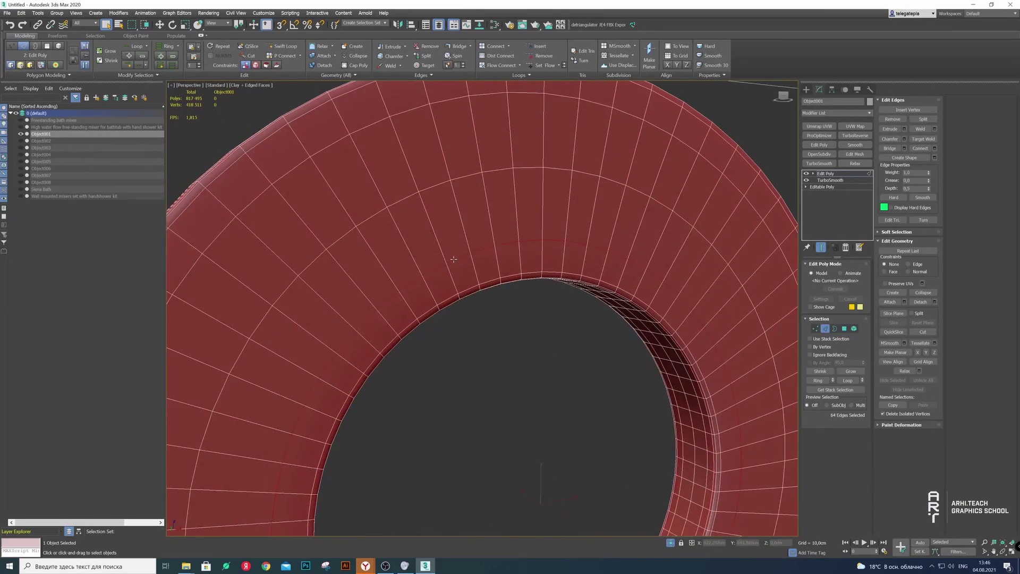
ctrl+double_click(430, 187)
key(ctrl+BackSpace)
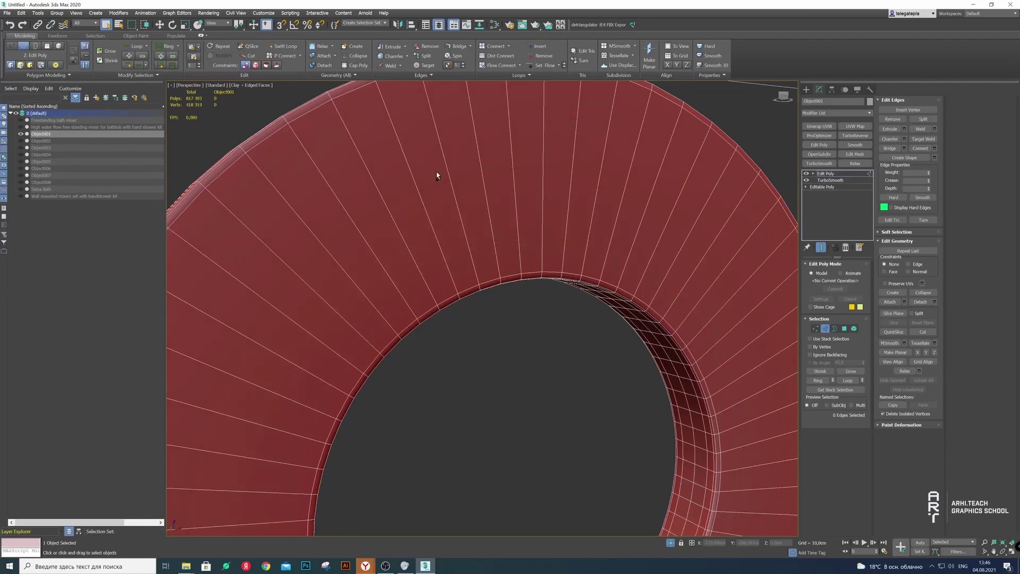
Inspect the trimmed washer and exit Edge sub-object mode
mouse_move(436, 171)
alt+middle_down()
mouse_move(387, 142)
mouse_move(365, 184)
mouse_move(423, 187)
alt+middle_up()
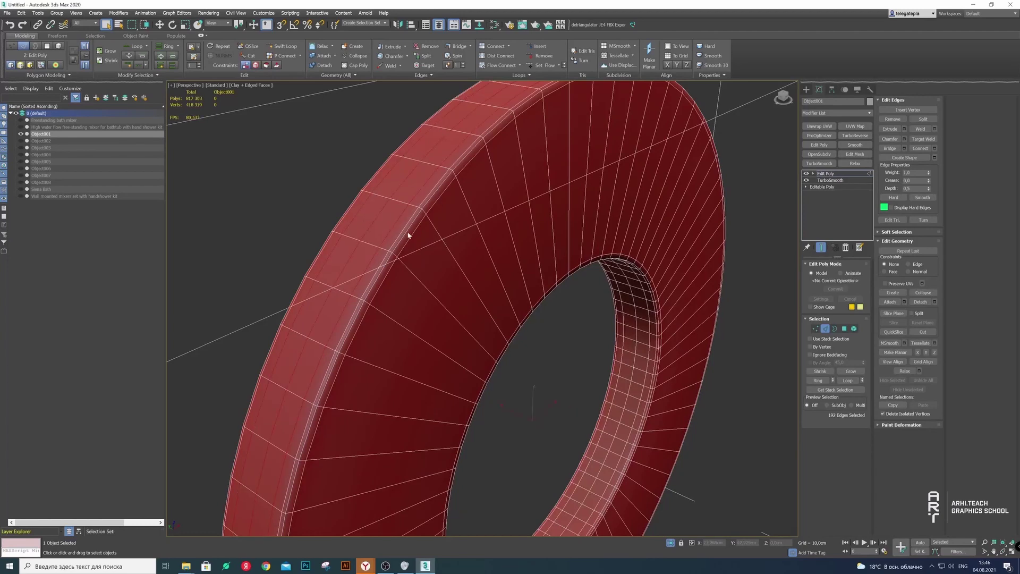
alt+middle_drag(409, 235, 560, 370)
scroll(538, 375, up, 3)
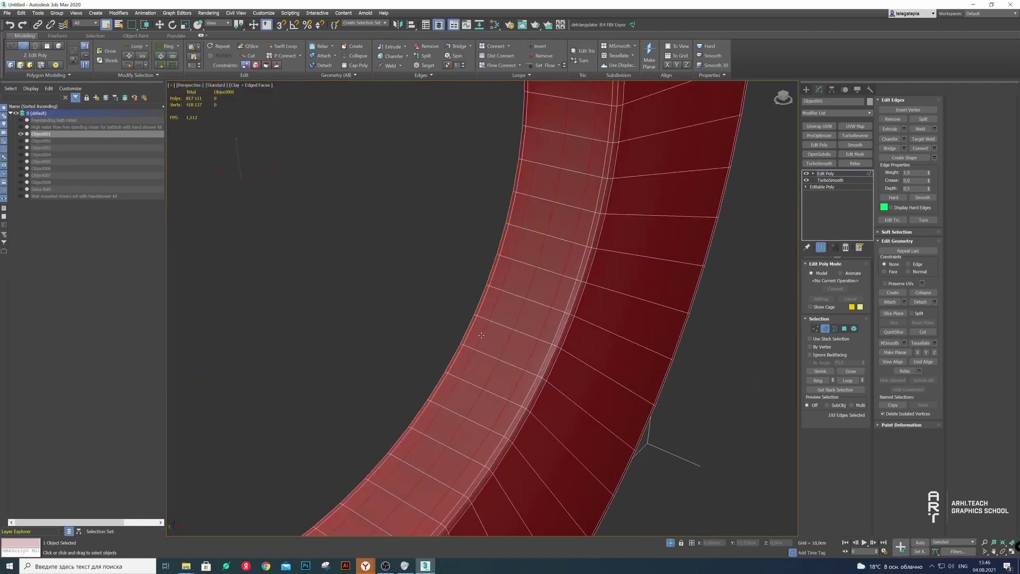
scroll(494, 392, down, 3)
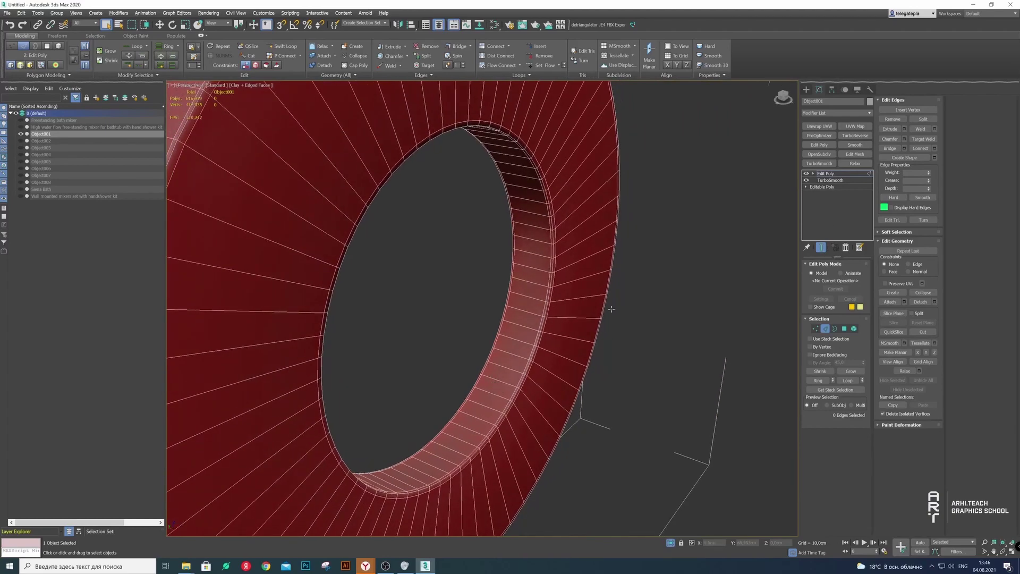
click(818, 329)
mouse_move(488, 339)
alt+middle_down()
mouse_move(405, 248)
mouse_move(677, 341)
mouse_move(521, 302)
mouse_move(526, 318)
mouse_move(450, 247)
mouse_move(360, 266)
mouse_move(531, 319)
alt+middle_up()
scroll(526, 319, down, 5)
scroll(372, 265, up, 4)
Turn off Edged Faces so the four discs show in clay shading
click(591, 180)
scroll(532, 266, down, 5)
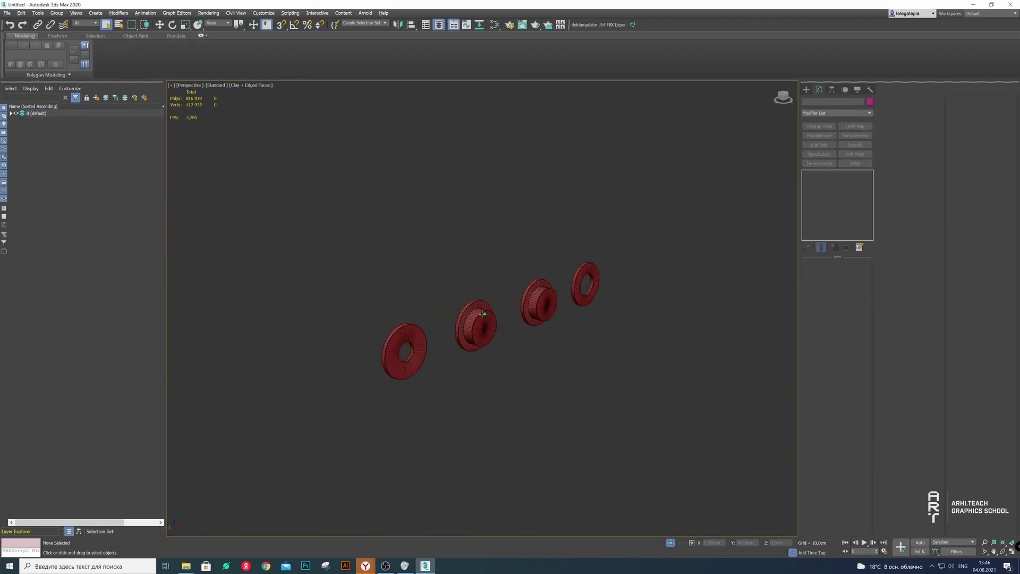
alt+middle_drag(531, 266, 358, 200)
click(261, 85)
click(284, 168)
scroll(319, 266, up, 3)
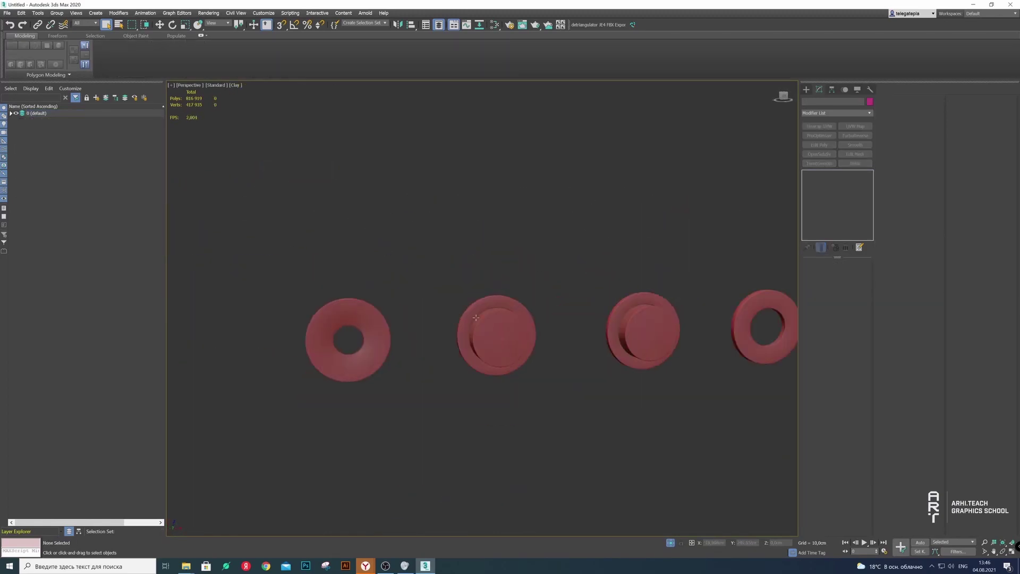
scroll(325, 276, up, 3)
scroll(329, 287, up, 3)
Select all polygons with material ID 2 on the discs object
mouse_move(330, 287)
alt+middle_down()
mouse_move(319, 255)
mouse_move(301, 249)
alt+middle_up()
scroll(319, 255, up, 2)
click(302, 249)
scroll(301, 249, up, 4)
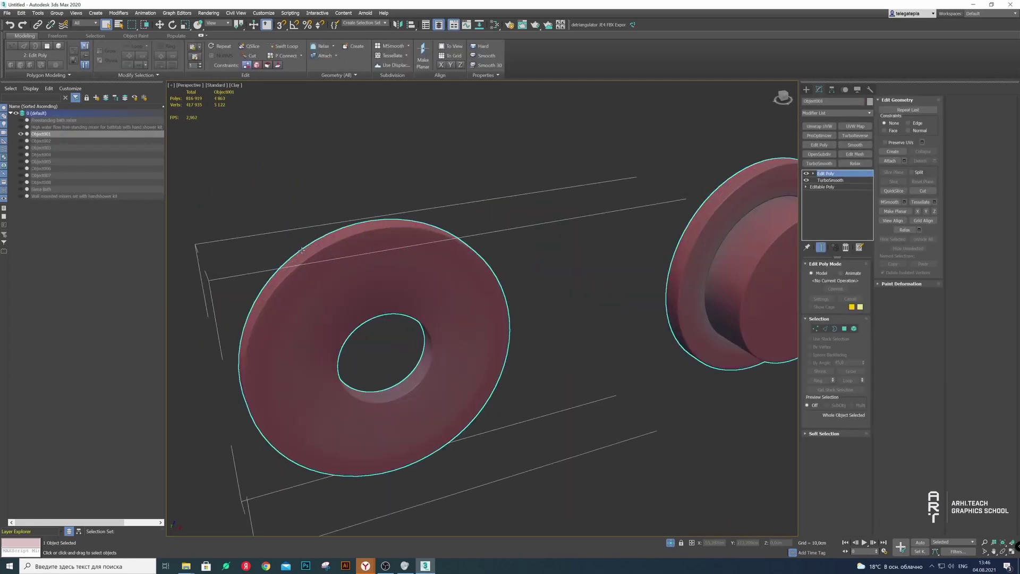
click(844, 329)
click(414, 262)
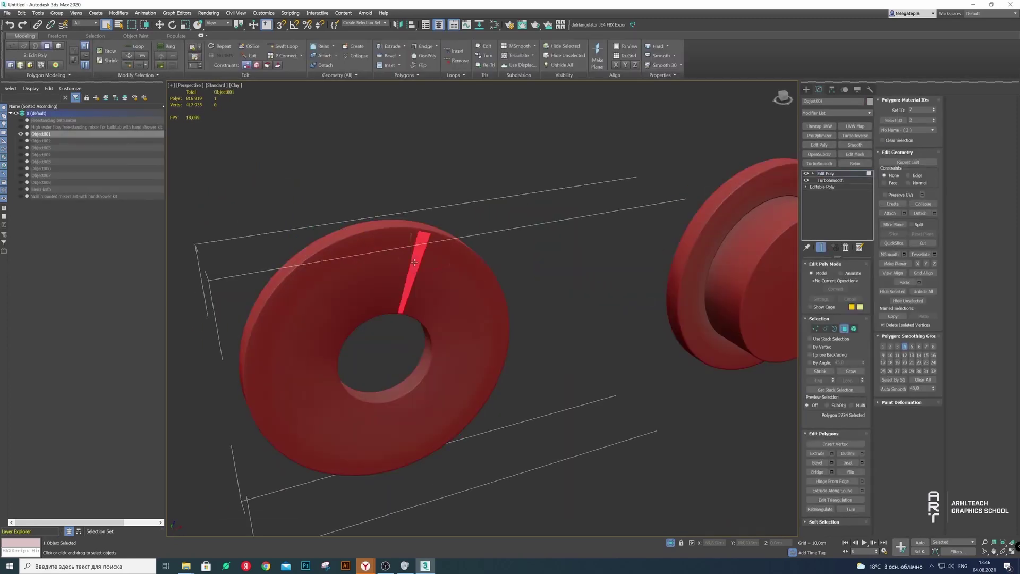
click(899, 121)
scroll(364, 353, down, 5)
Clear the polygon selection and return to object-level editing
alt+middle_drag(604, 369, 579, 326)
key(z)
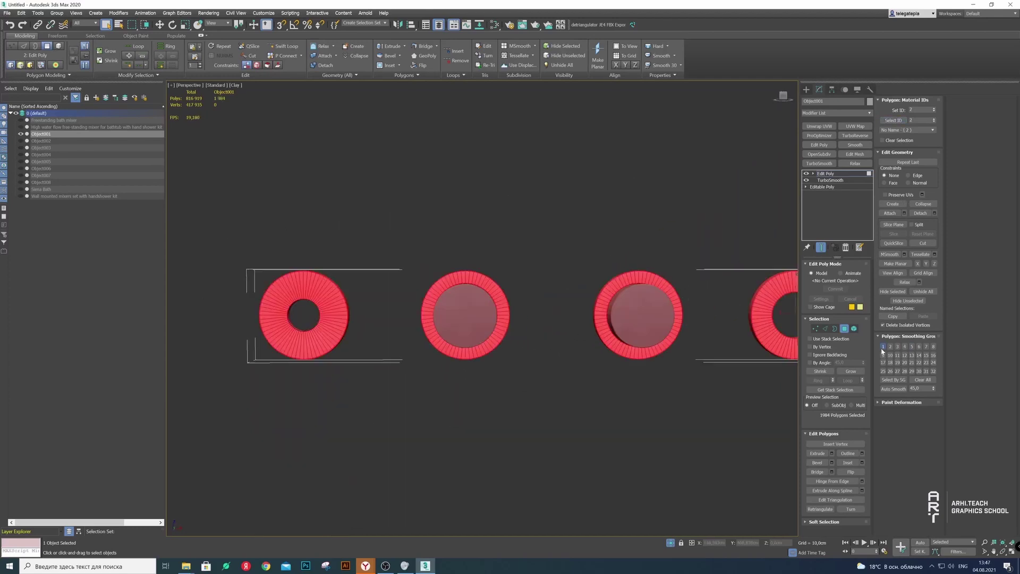
click(713, 403)
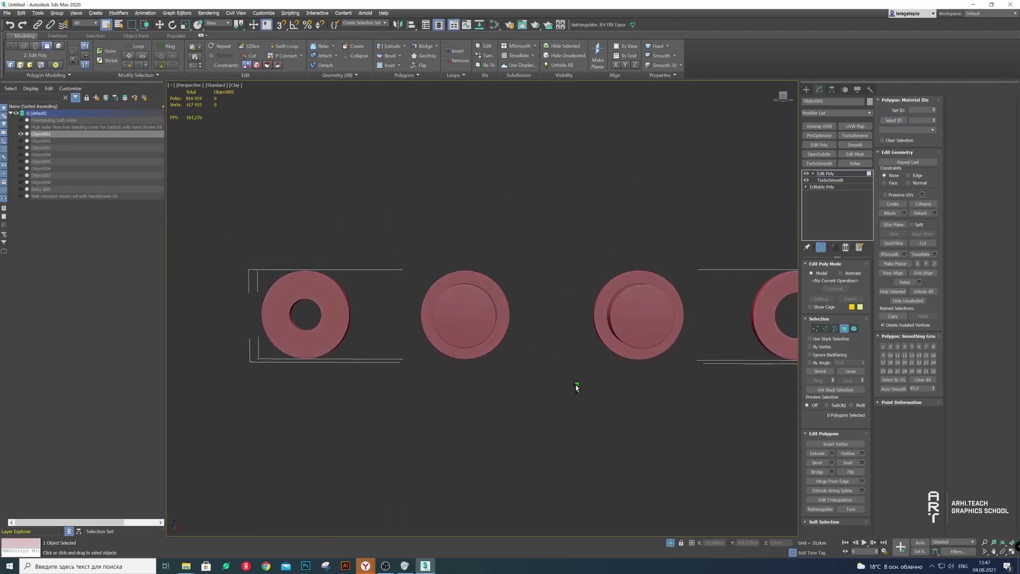
mouse_move(575, 386)
alt+middle_down()
mouse_move(646, 389)
mouse_move(556, 355)
mouse_move(528, 370)
mouse_move(565, 341)
mouse_move(562, 326)
mouse_move(558, 375)
mouse_move(595, 375)
mouse_move(620, 273)
mouse_move(524, 296)
mouse_move(523, 255)
alt+middle_up()
key(4)
scroll(478, 346, down, 3)
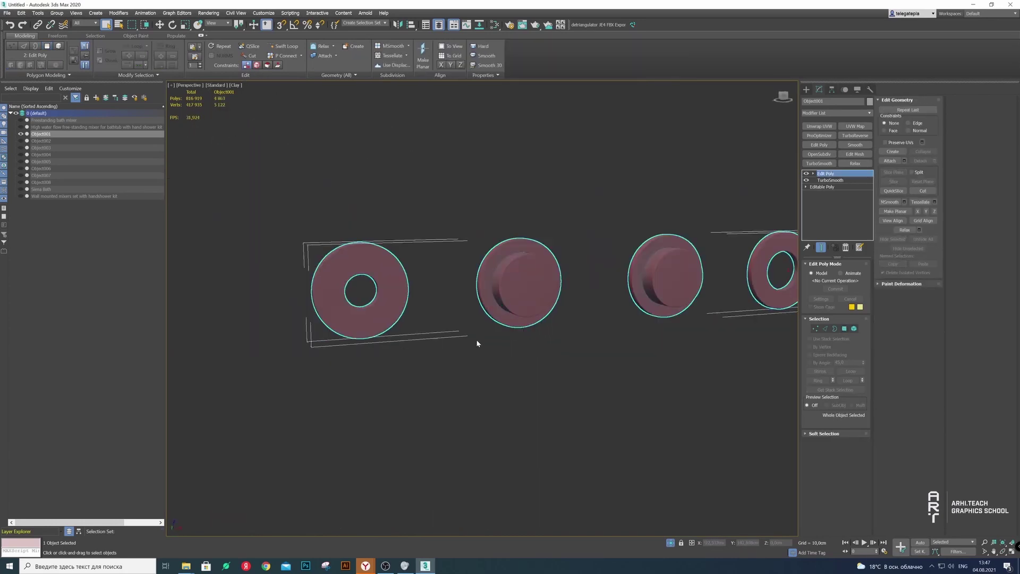
scroll(479, 346, down, 2)
Put the discs into a new layer, Layer001, and unhide all objects
click(97, 98)
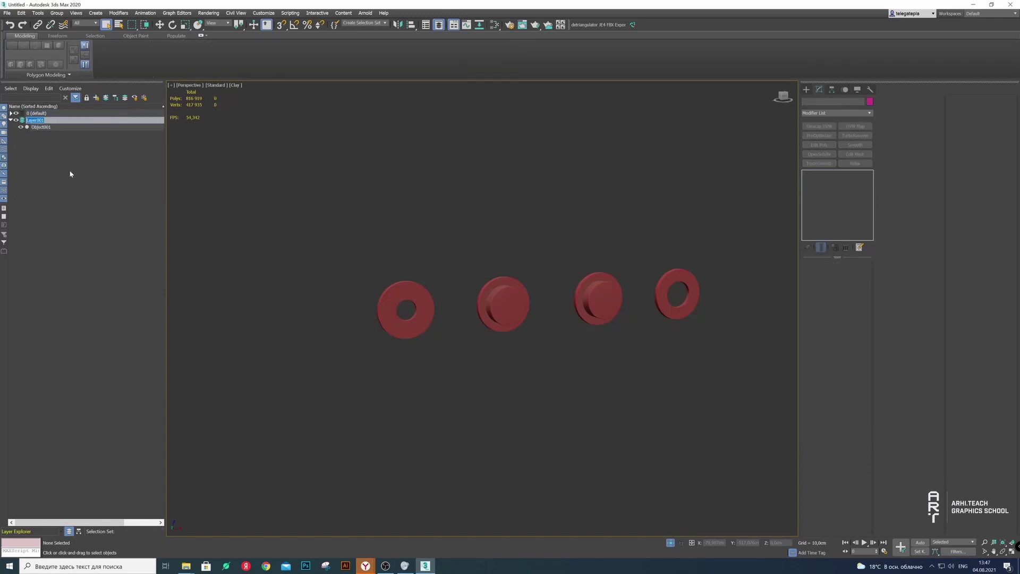
right_click(407, 207)
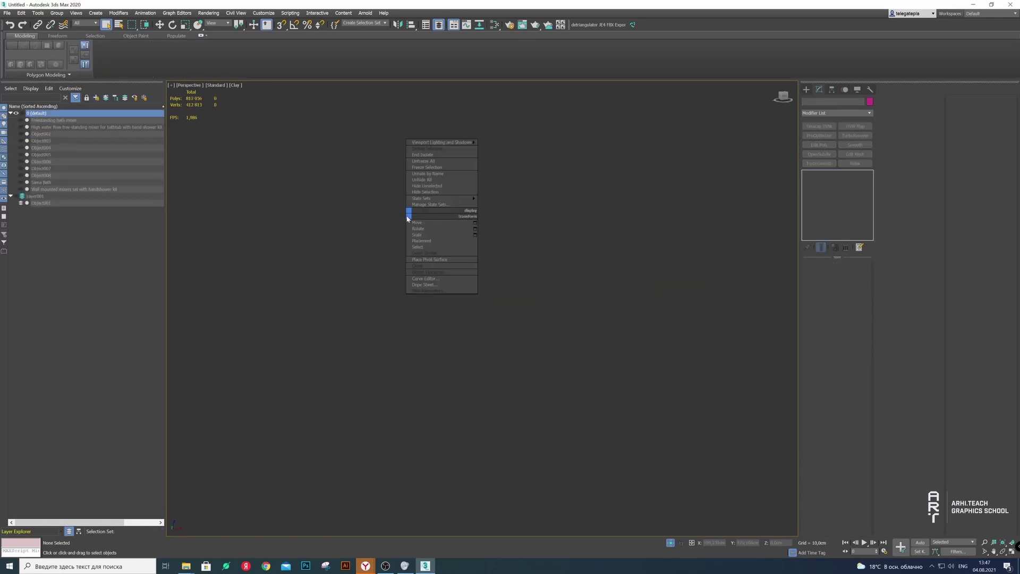
click(425, 181)
scroll(470, 337, up, 2)
Isolate Object002 so it is shown on its own
click(469, 337)
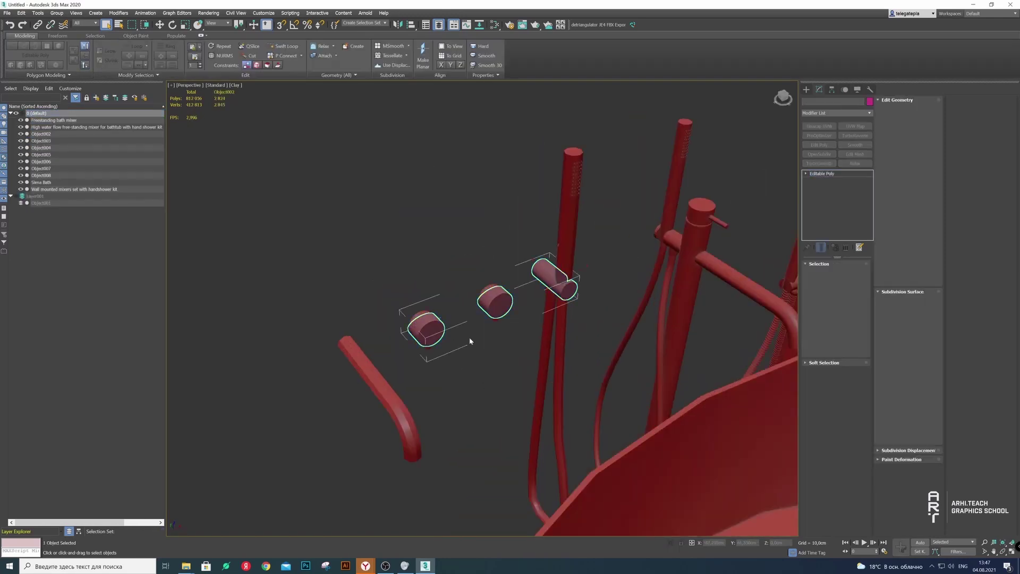
alt+middle_drag(470, 337, 505, 302)
right_click(506, 302)
click(525, 232)
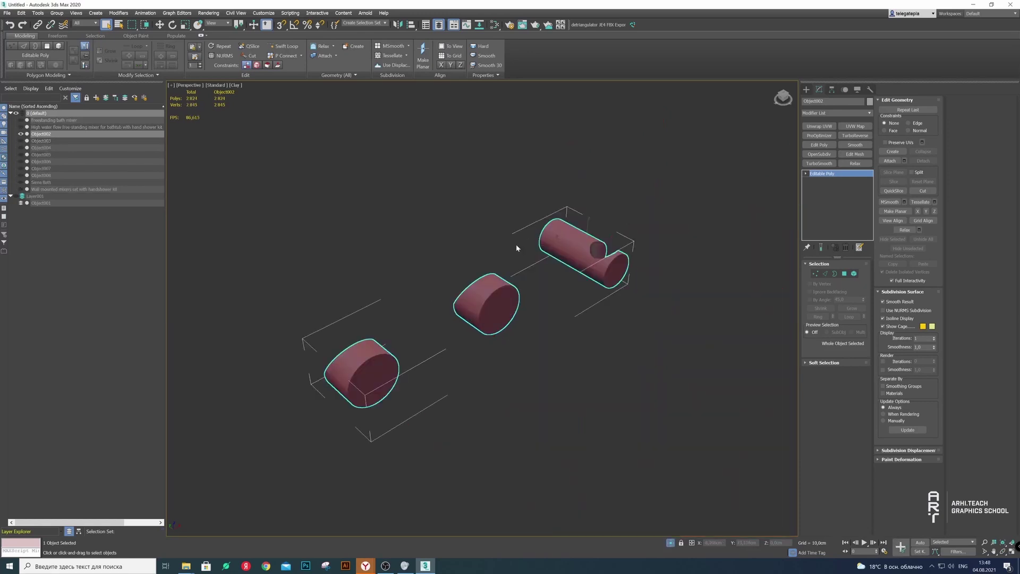
alt+middle_drag(518, 242, 425, 297)
scroll(420, 305, up, 5)
click(421, 306)
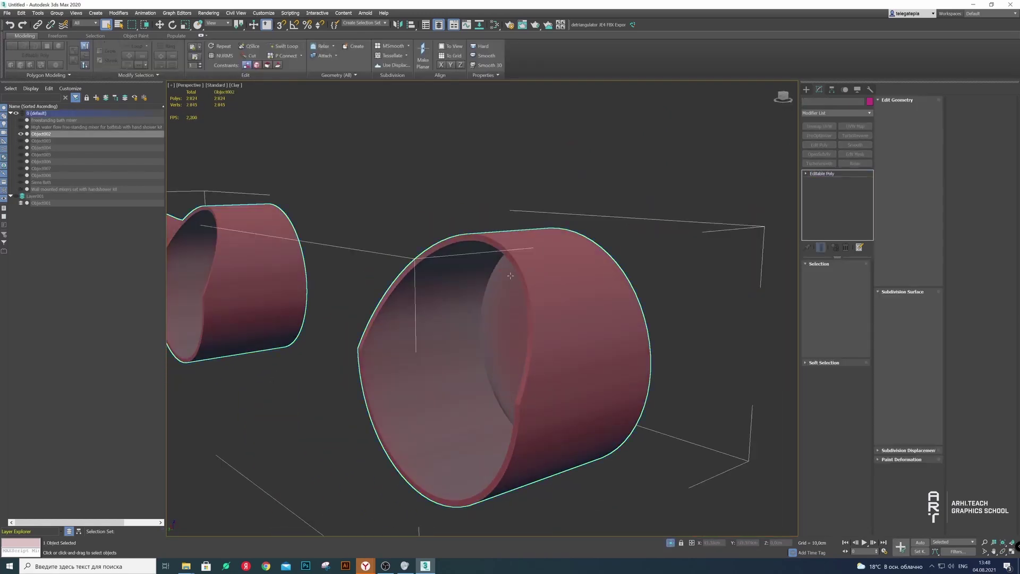
click(630, 247)
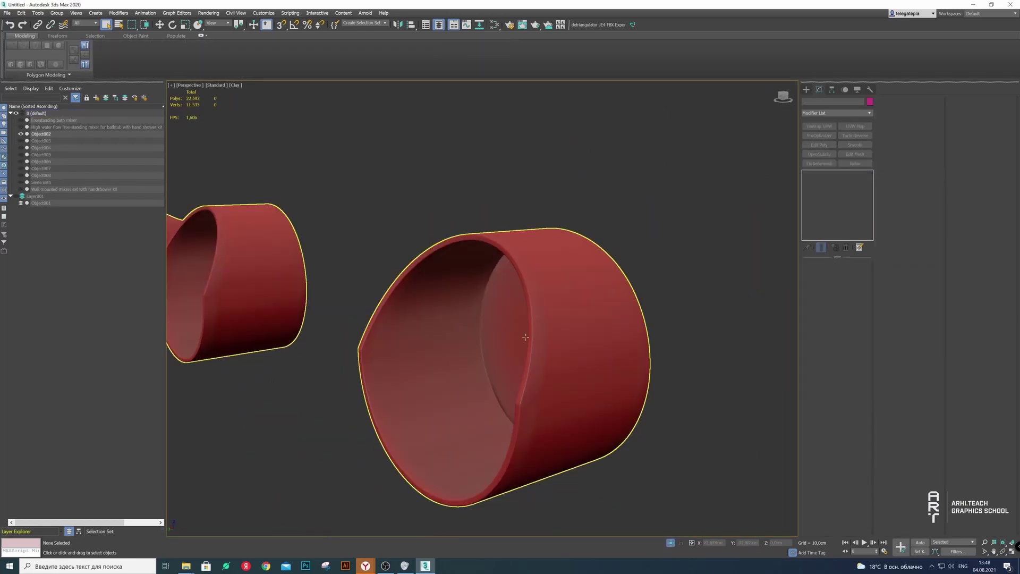
mouse_move(505, 293)
alt+middle_down()
mouse_move(482, 303)
mouse_move(496, 292)
mouse_move(535, 292)
mouse_move(526, 367)
mouse_move(516, 363)
mouse_move(547, 246)
mouse_move(460, 239)
alt+middle_up()
Add a TurboSmooth modifier to the disc, with Edit Poly stacked above it
scroll(581, 239, up, 5)
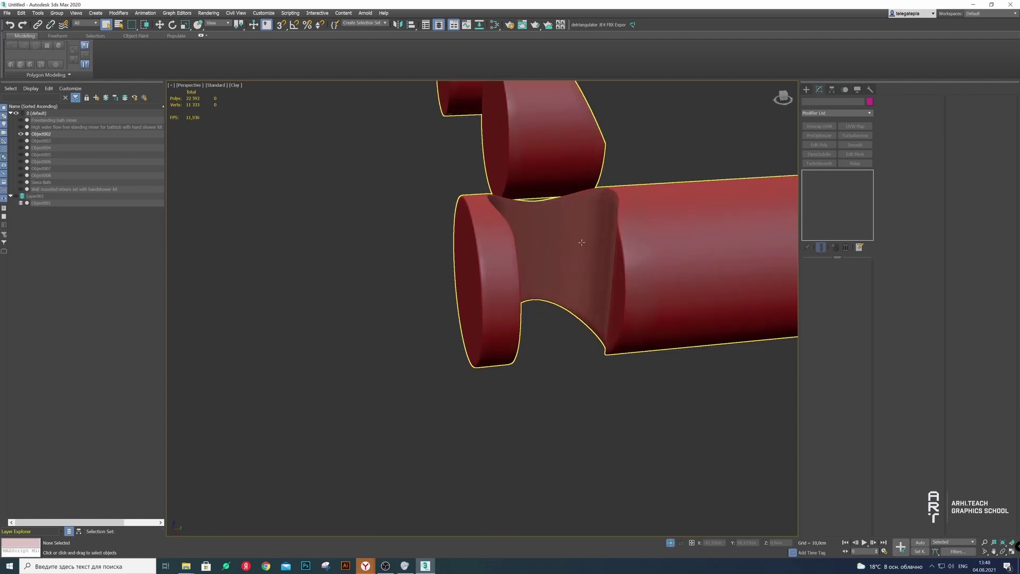
mouse_move(581, 239)
alt+middle_down()
mouse_move(610, 246)
mouse_move(606, 276)
alt+middle_up()
scroll(607, 276, down, 5)
click(406, 181)
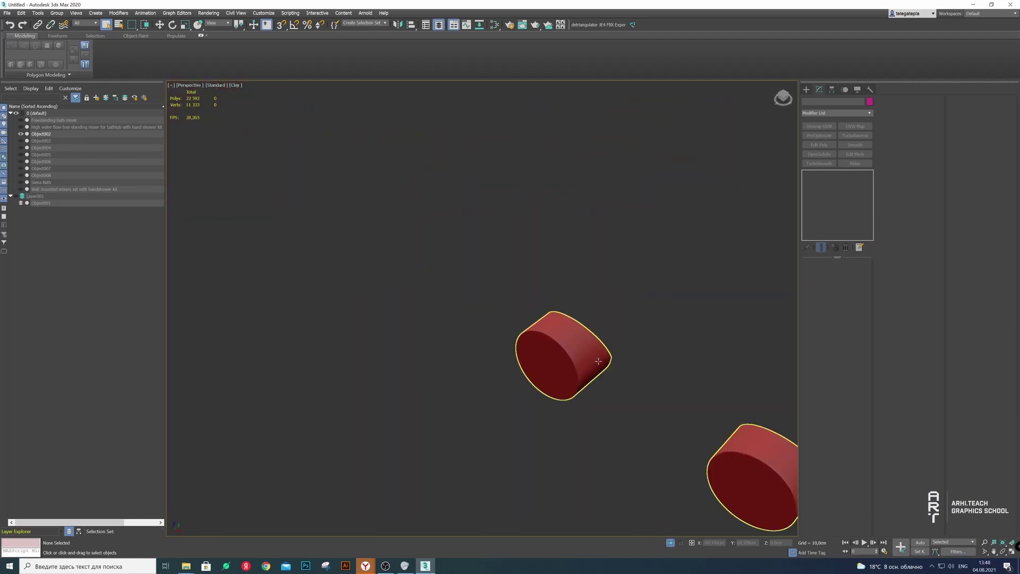
click(819, 163)
click(819, 145)
Turn on Edged Faces so wireframe edges show on the shaded cylinders
click(235, 85)
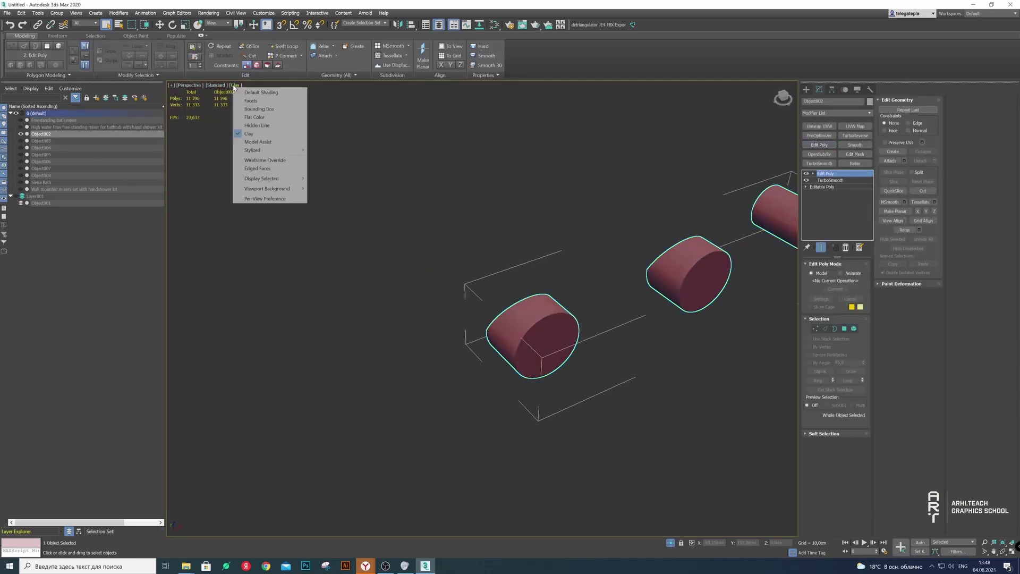
click(257, 168)
scroll(531, 335, up, 5)
scroll(585, 329, up, 2)
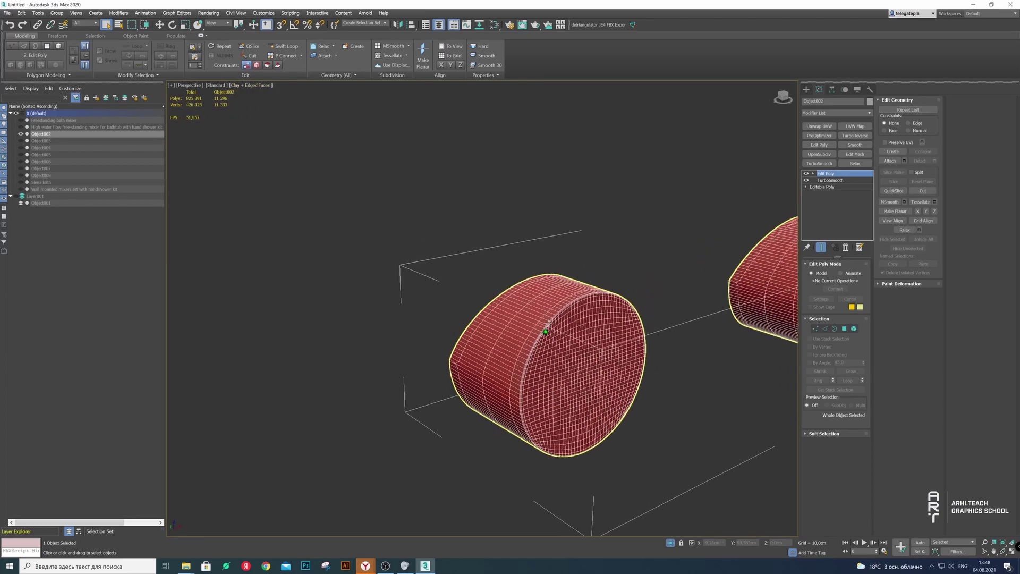
scroll(643, 316, up, 3)
On the first cylinder, delete the rim polygon loop and inner cap, then collapse the border into a centre fan
click(843, 328)
key(ctrl+a)
scroll(536, 299, up, 5)
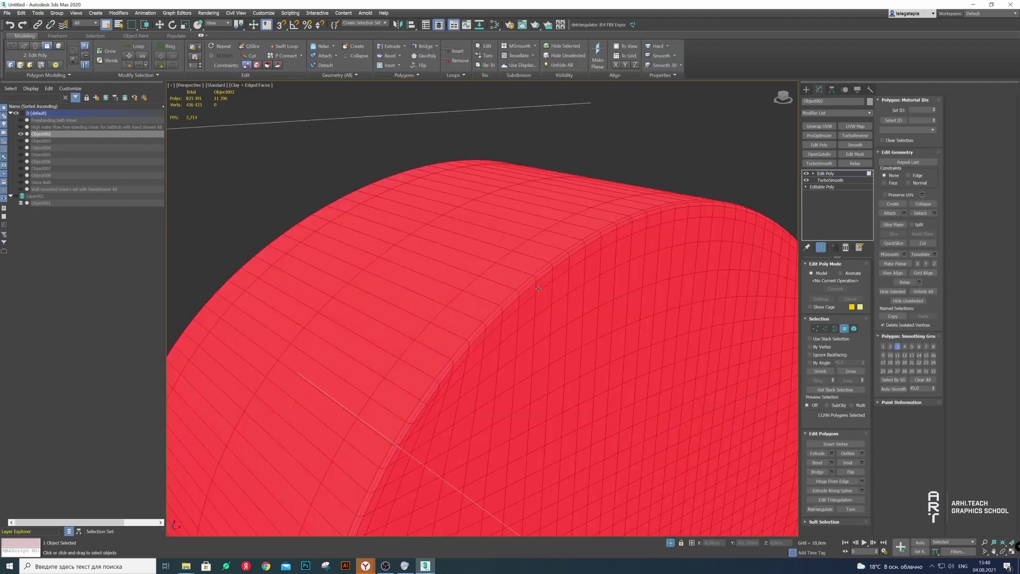
click(535, 299)
shift+click(536, 299)
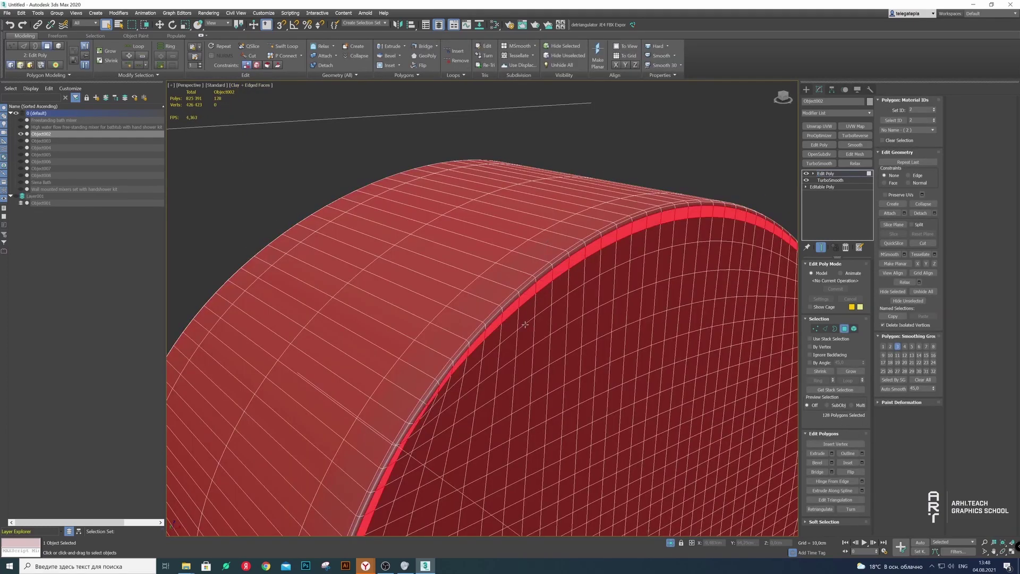
key(Delete)
click(853, 329)
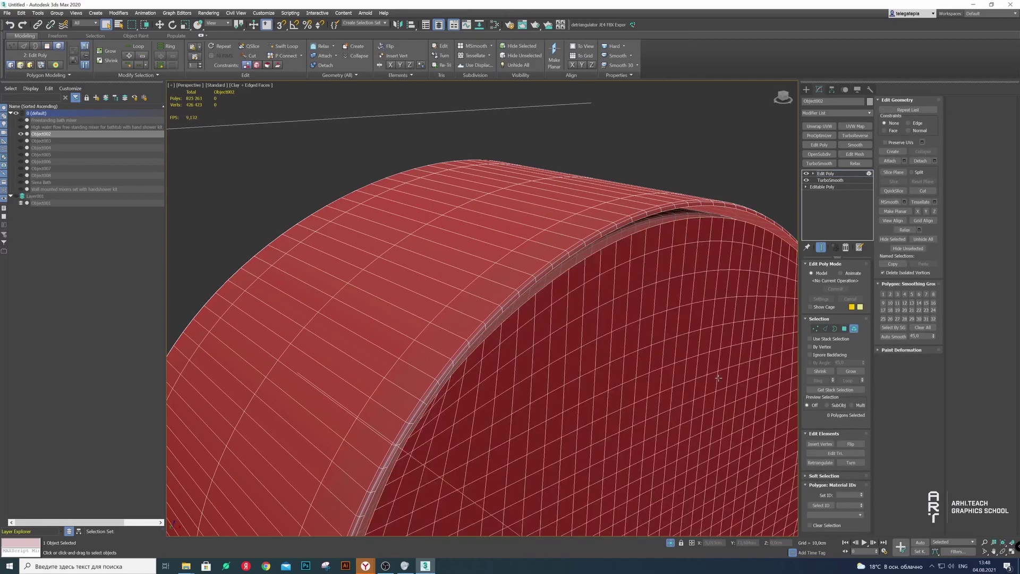
click(638, 345)
key(Delete)
key(3)
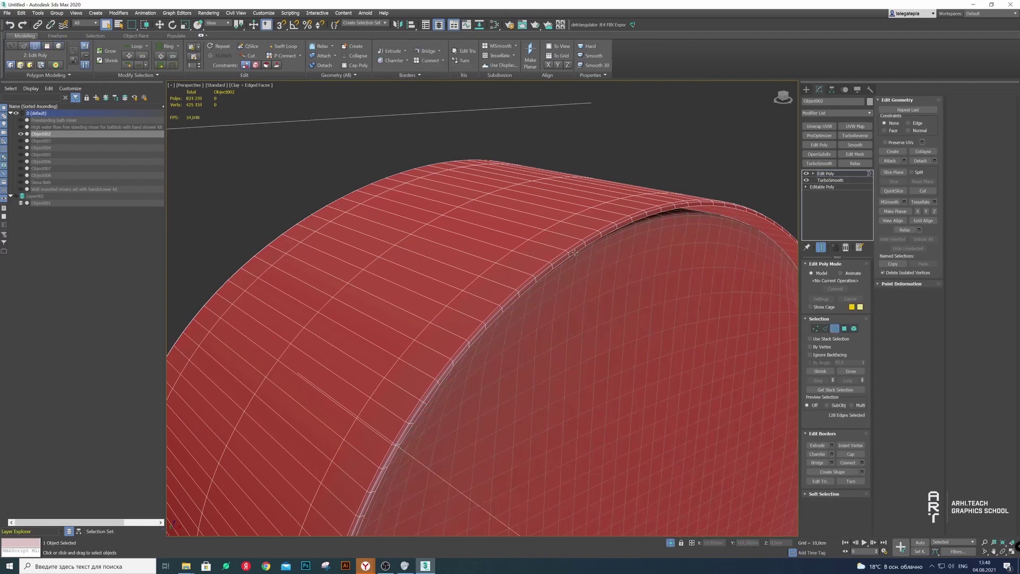
click(915, 152)
On the second cylinder, delete the rim loop and collapse the open rim border into a centre fan
scroll(667, 262, down, 5)
alt+middle_drag(375, 294, 511, 245)
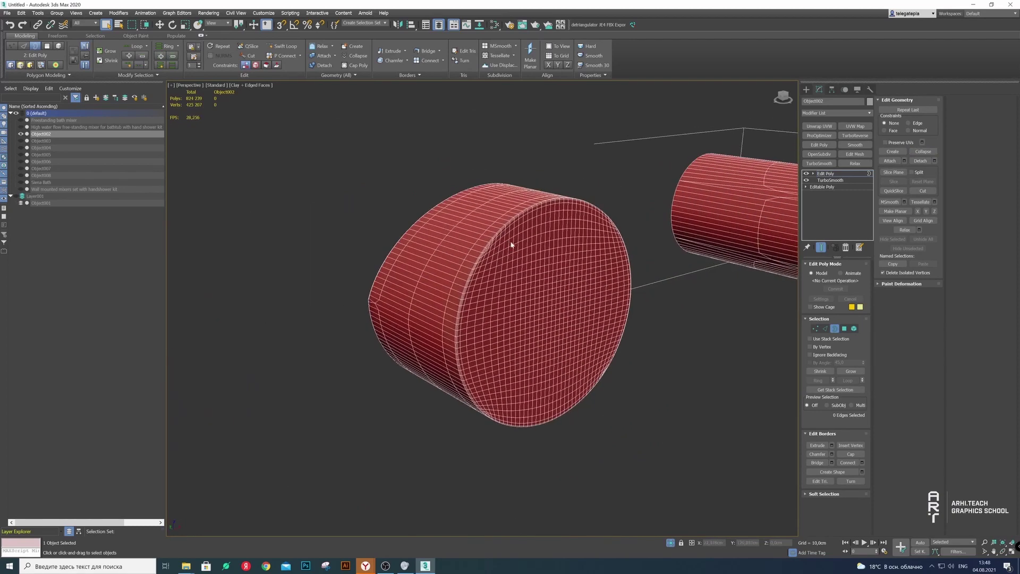
scroll(511, 245, up, 5)
click(844, 328)
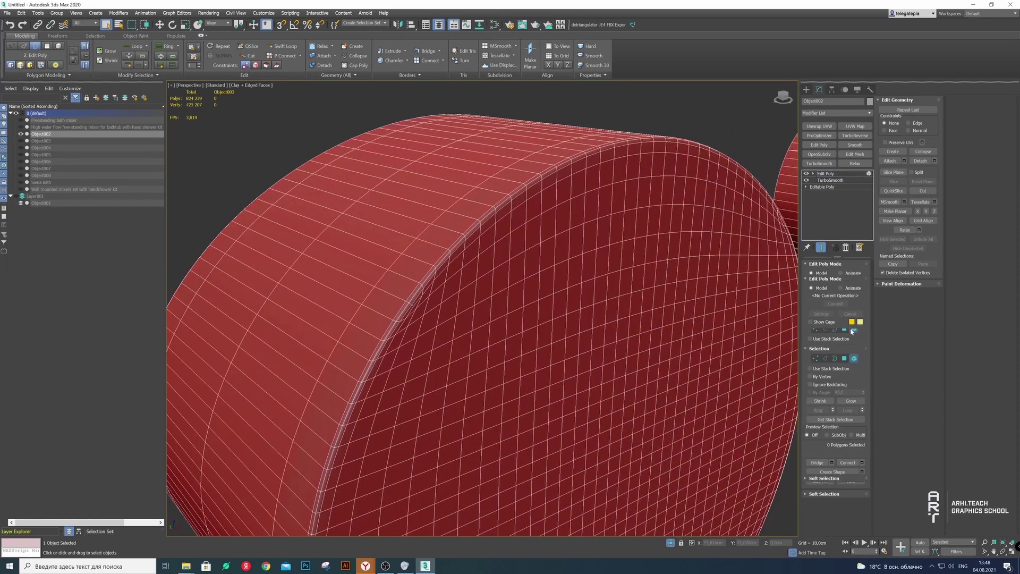
click(487, 223)
key(Delete)
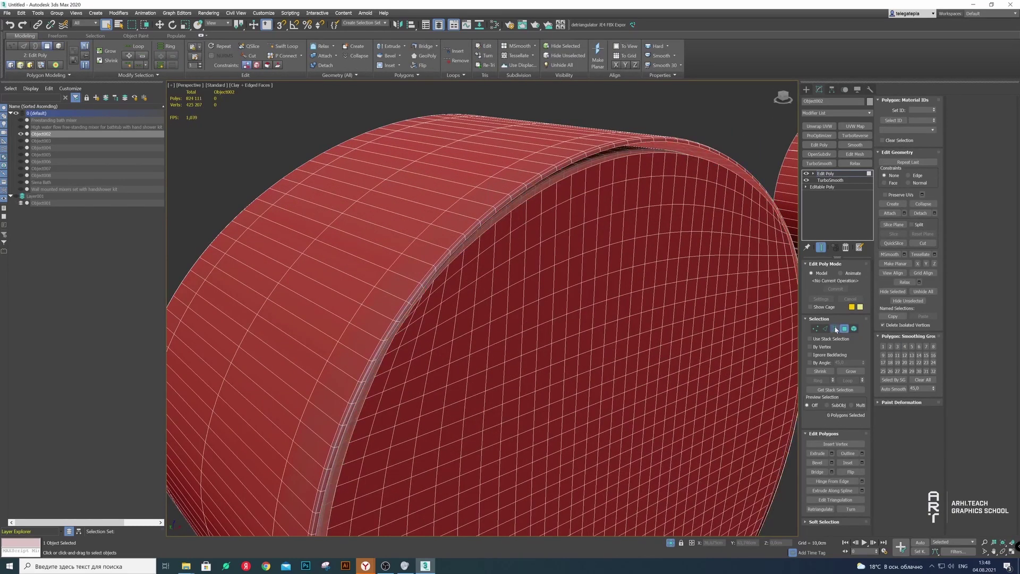
click(854, 328)
click(782, 314)
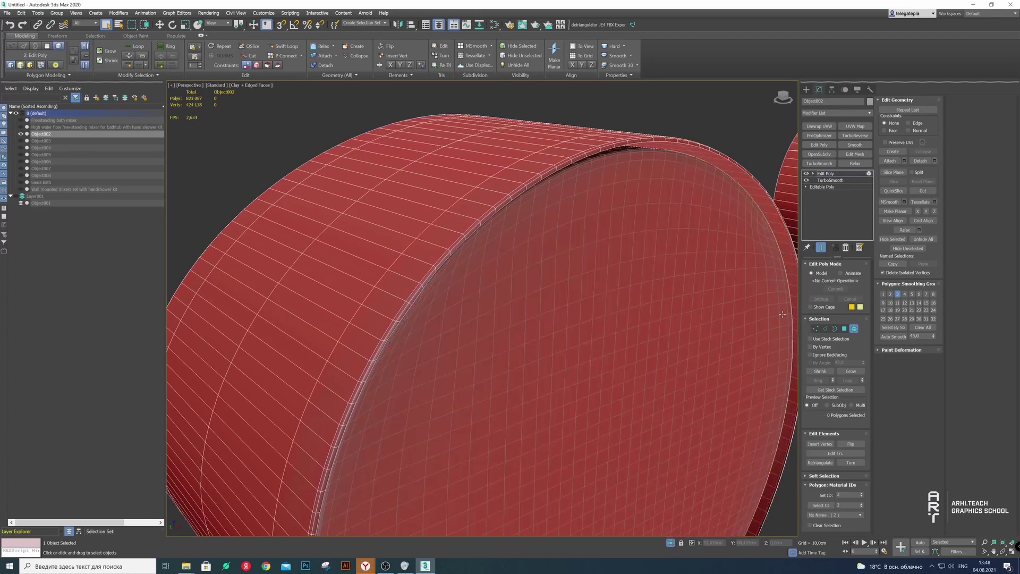
click(836, 329)
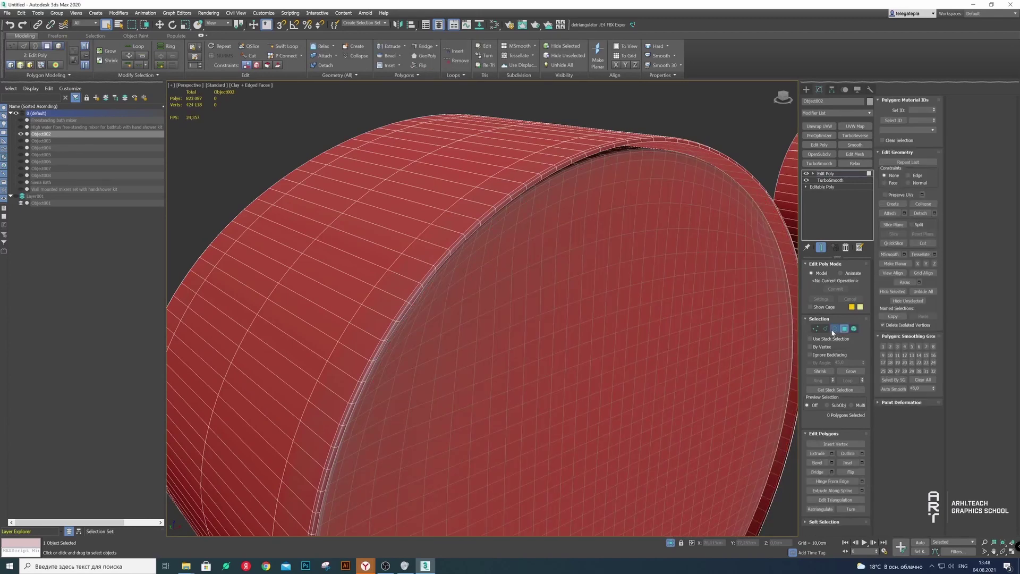
click(535, 183)
click(928, 154)
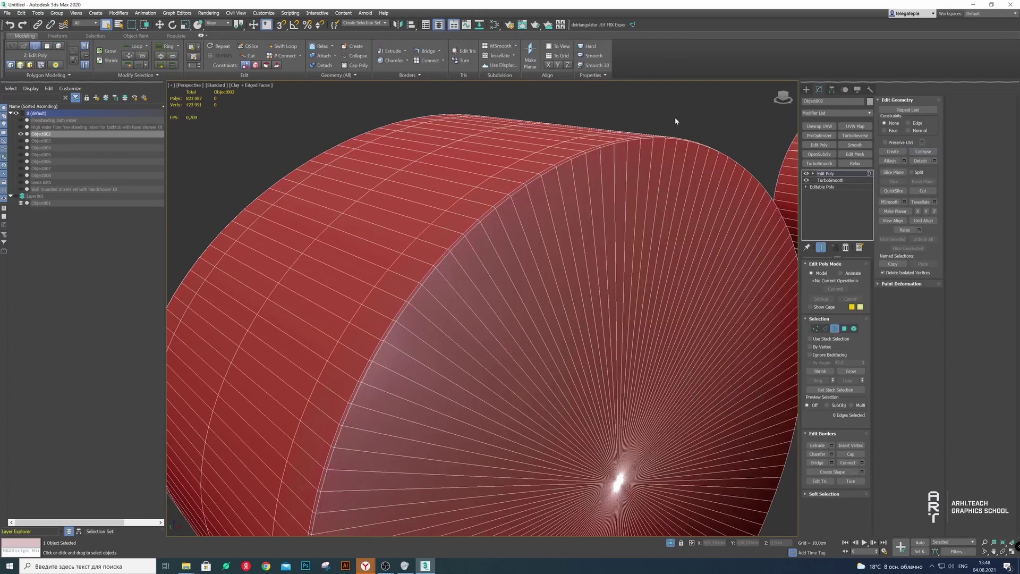
click(836, 328)
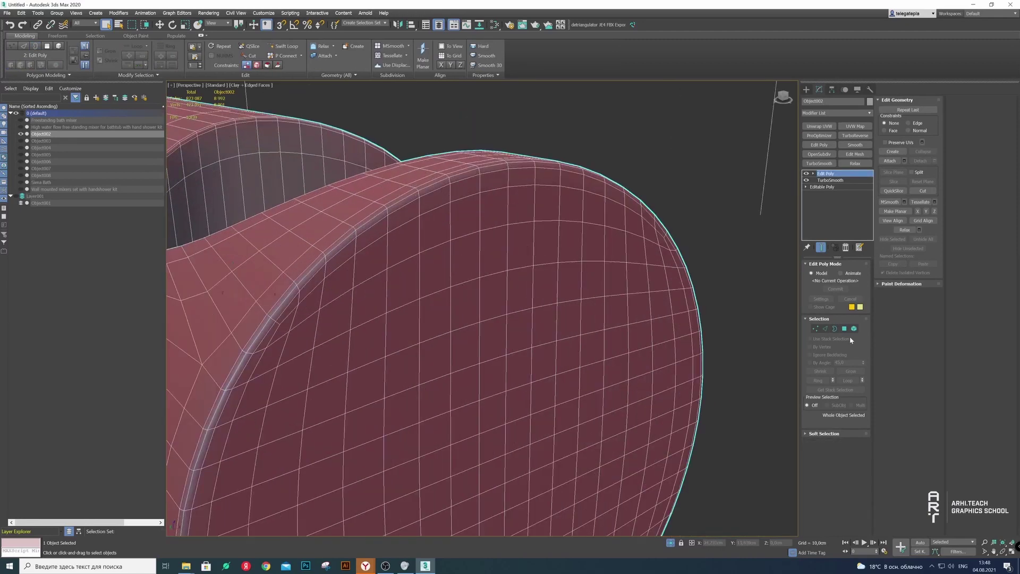
On the third cylinder, delete the 64-polygon rim loop and inner cap, then collapse the border to one centre vertex
click(844, 328)
click(375, 228)
shift+click(404, 219)
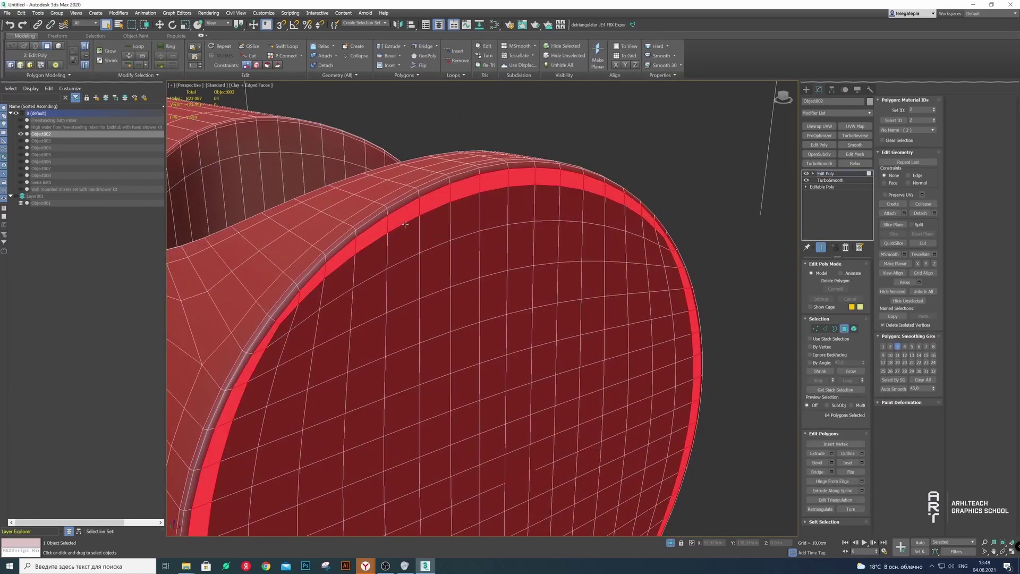
key(Delete)
key(3)
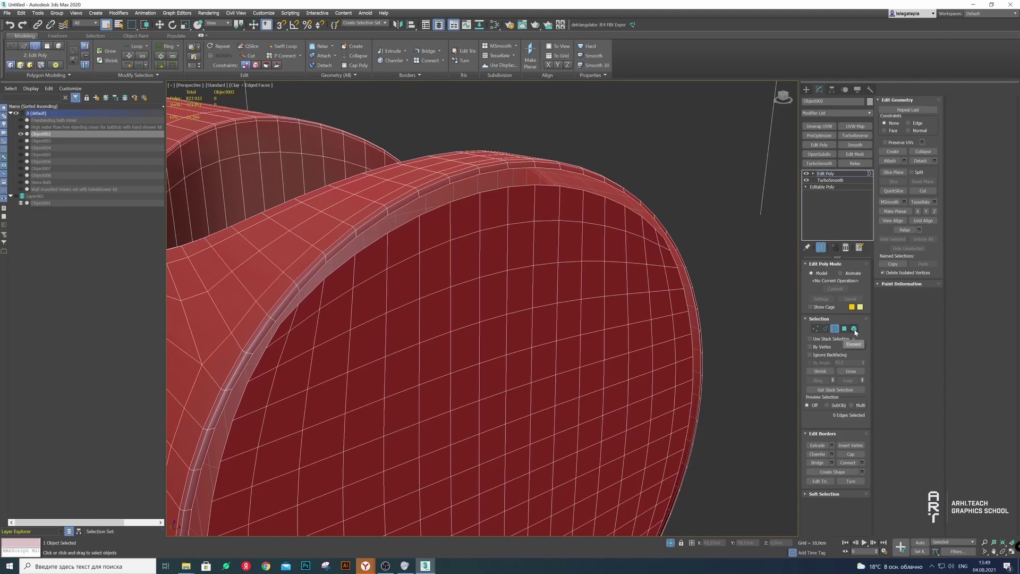
click(854, 328)
click(448, 231)
key(Delete)
key(3)
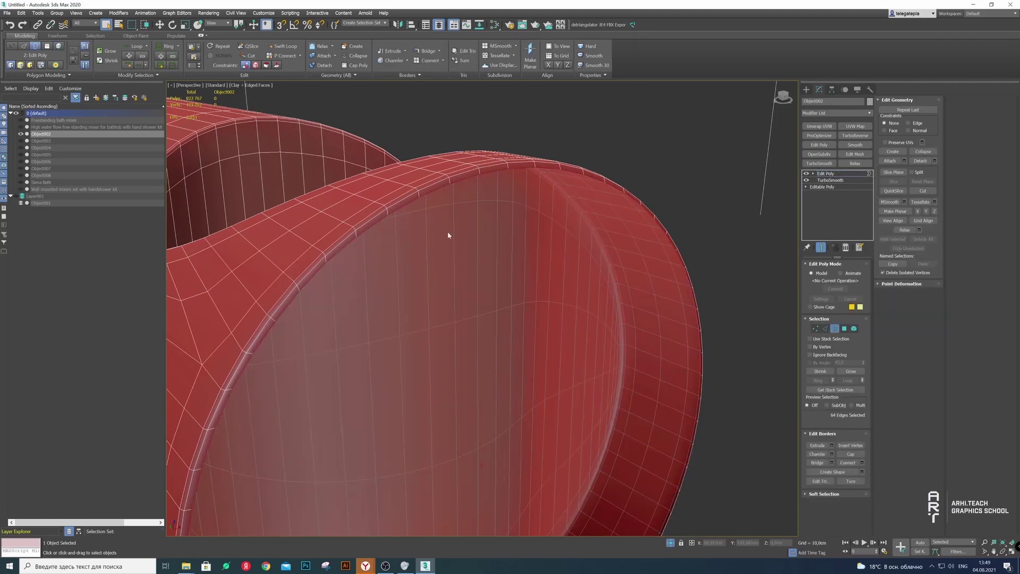
click(924, 150)
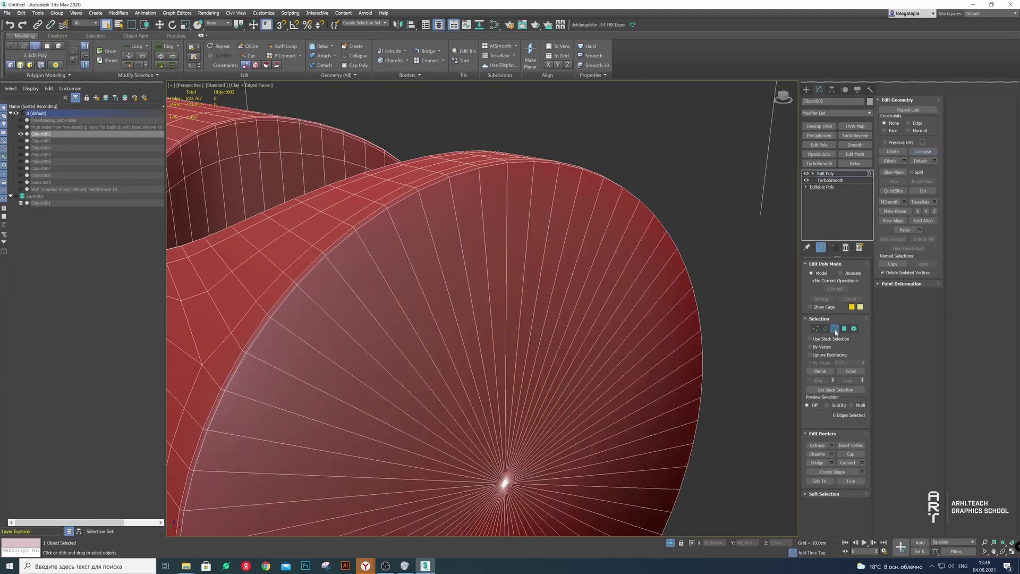
scroll(509, 377, down, 10)
On the middle cylinder, grow the cap-rim polygon loop into a band and delete it
key(3)
scroll(509, 377, up, 2)
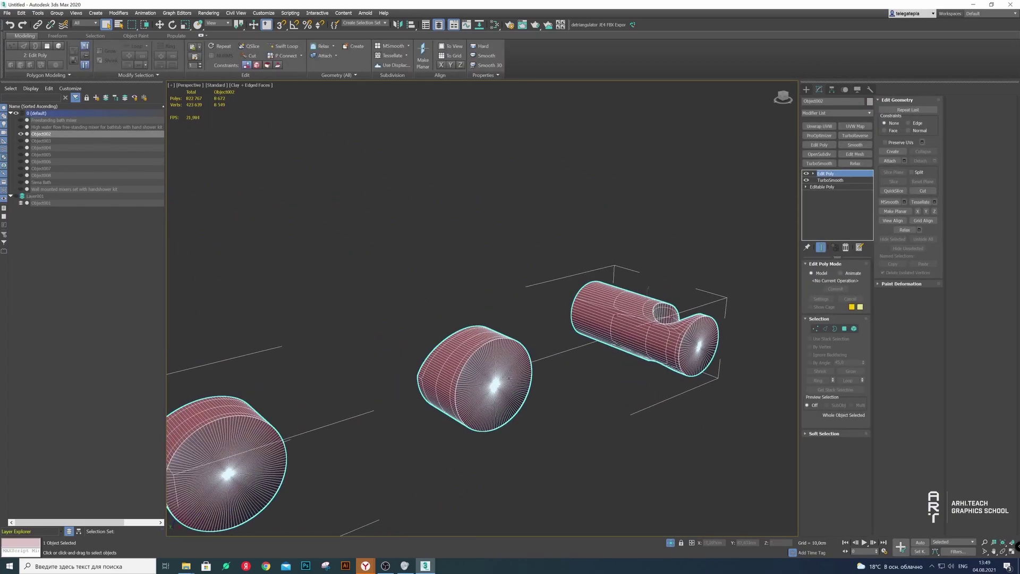
mouse_move(509, 377)
alt+middle_down()
mouse_move(451, 346)
mouse_move(371, 340)
alt+middle_up()
scroll(489, 372, up, 3)
scroll(452, 356, up, 3)
scroll(451, 346, up, 3)
key(4)
scroll(306, 330, up, 5)
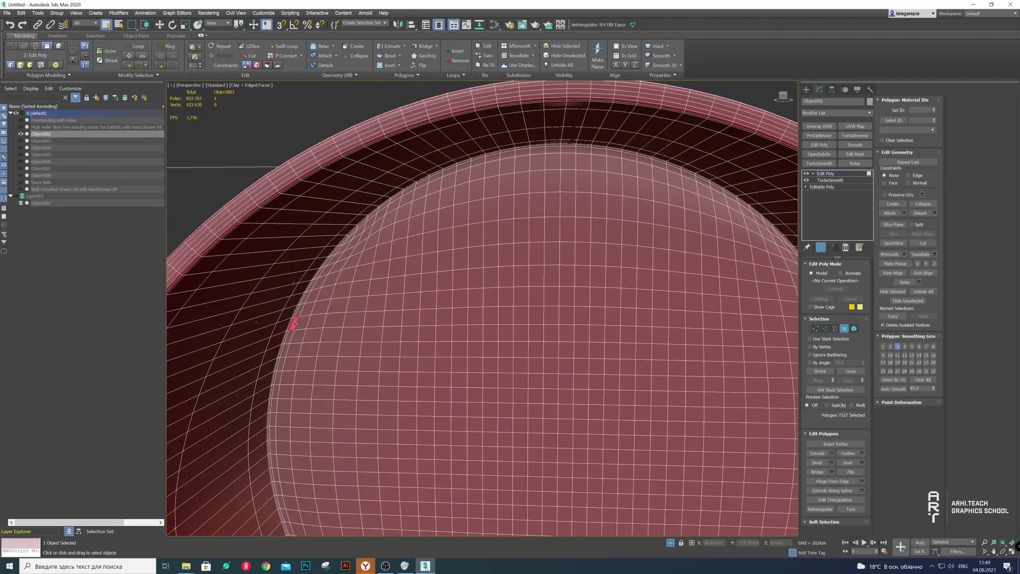
shift+click(294, 322)
scroll(270, 379, up, 4)
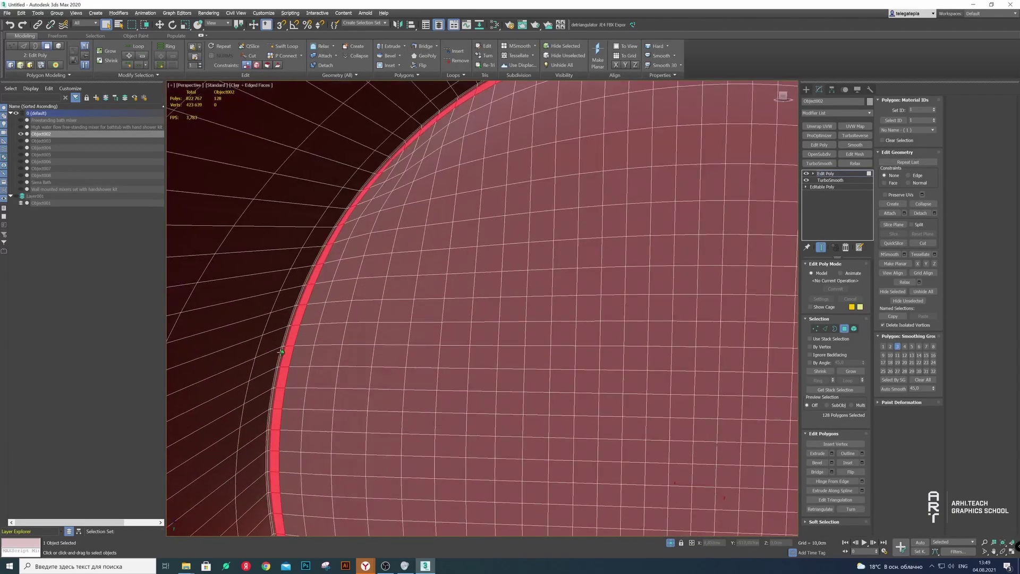
click(851, 372)
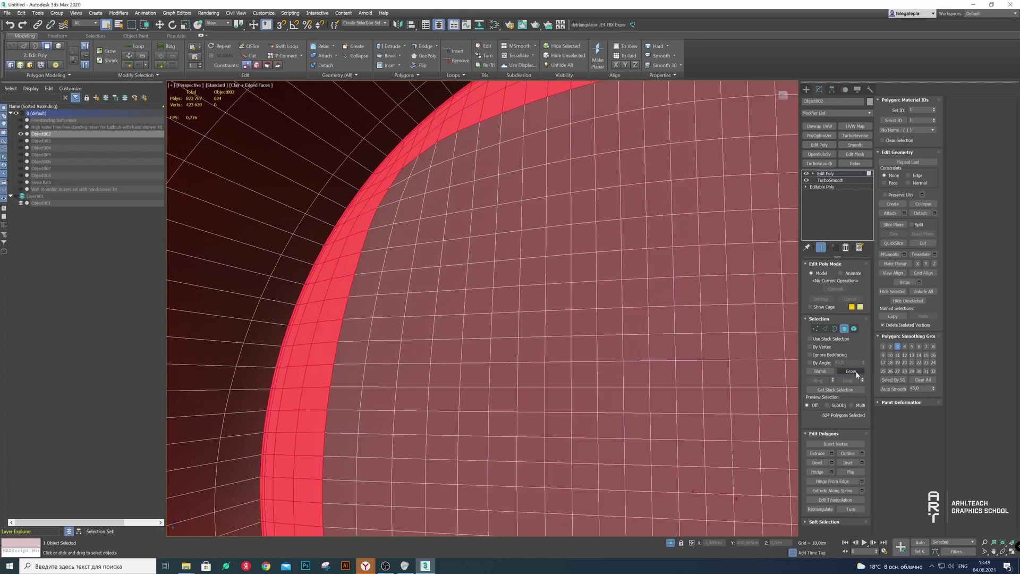
key(Delete)
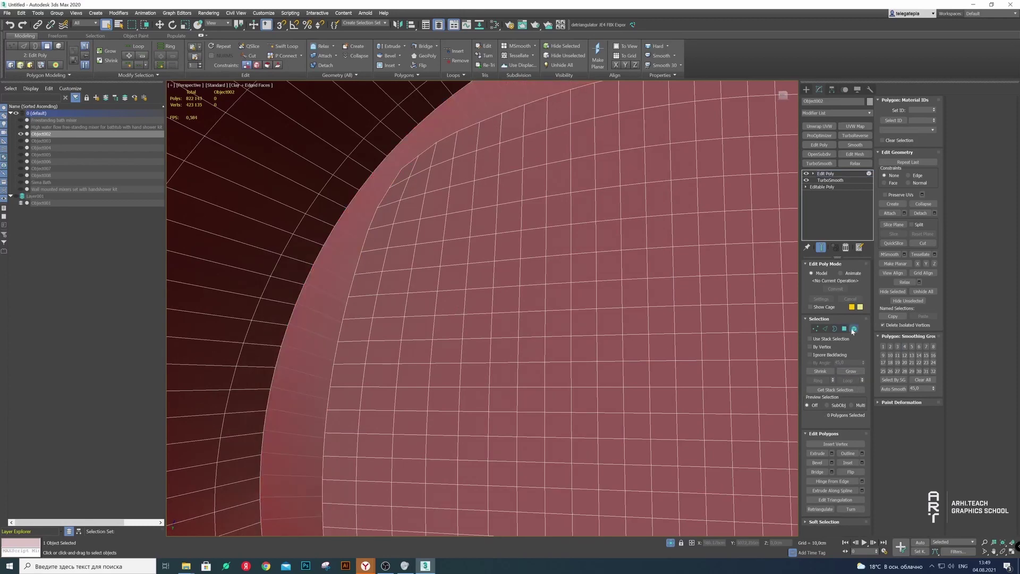
Frame the cup element and remove its redundant edge loop
click(853, 329)
click(505, 322)
key(z)
scroll(506, 322, up, 3)
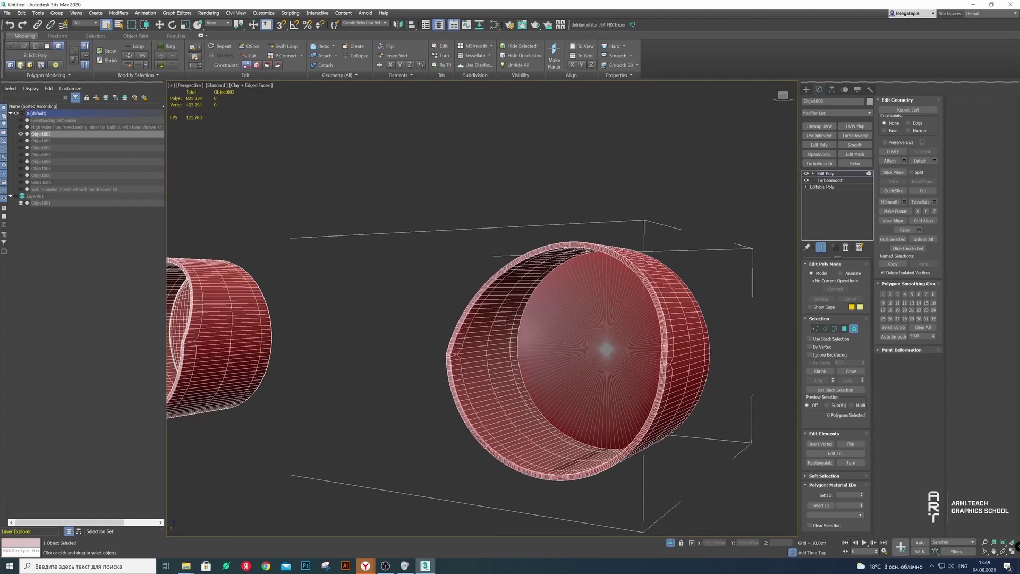
click(825, 329)
scroll(527, 307, up, 5)
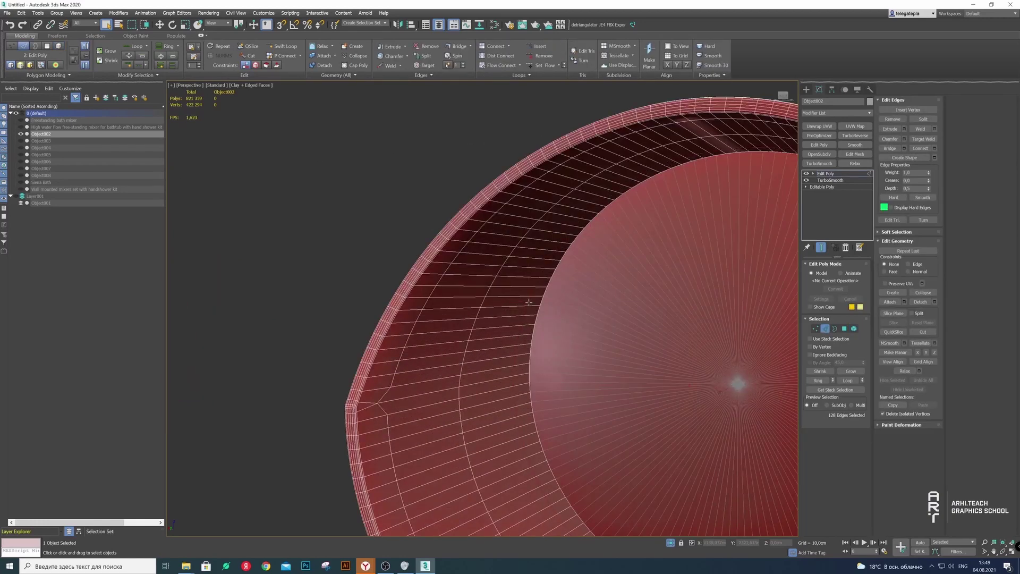
double_click(489, 291)
key(ctrl+BackSpace)
scroll(516, 313, down, 5)
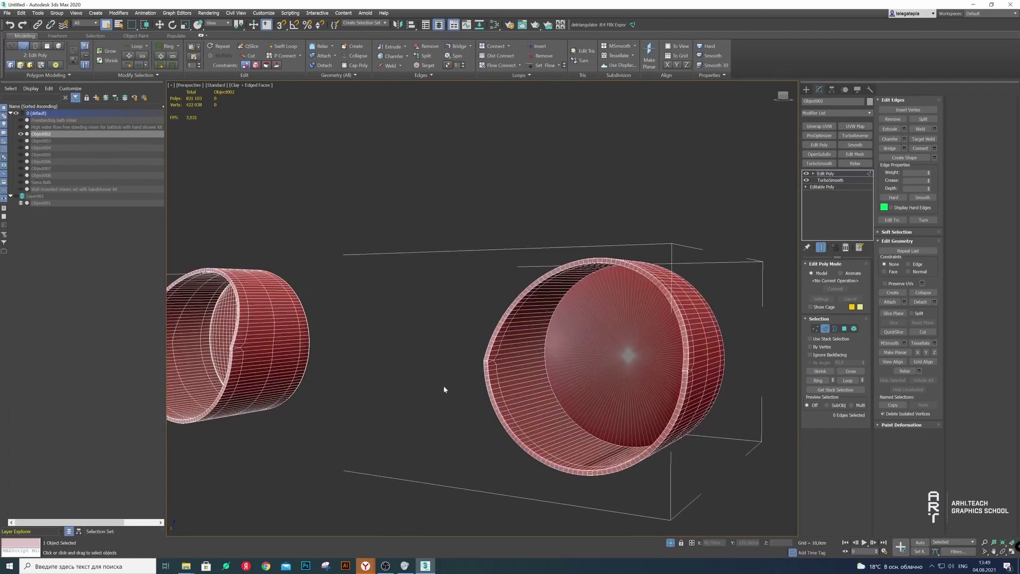
alt+middle_drag(443, 385, 415, 298)
scroll(389, 332, up, 3)
alt+middle_drag(389, 331, 658, 335)
Grow the cup's rim polygon loop into a band and delete the selected polygons
key(4)
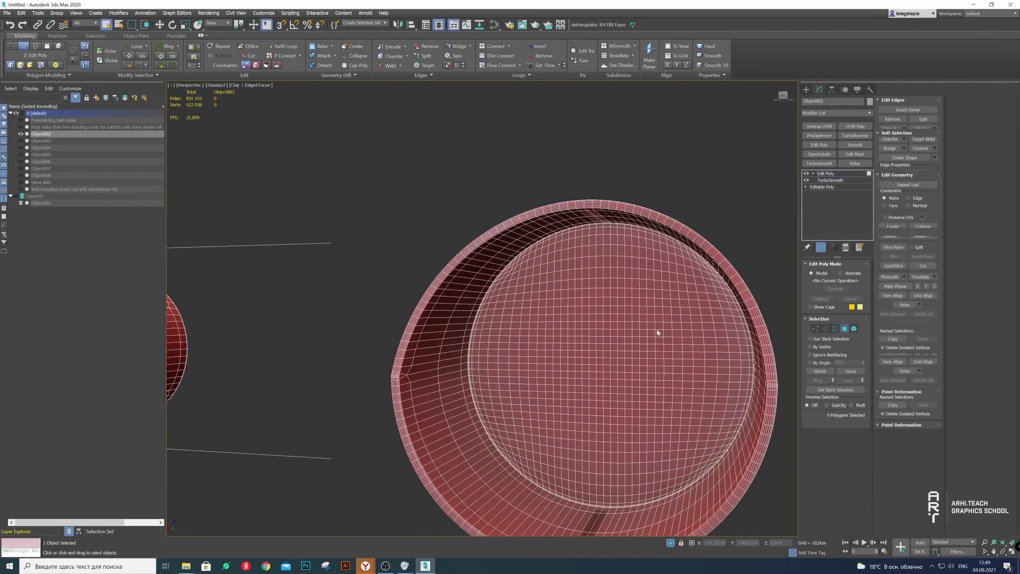
scroll(657, 335, up, 5)
click(453, 301)
shift+click(460, 283)
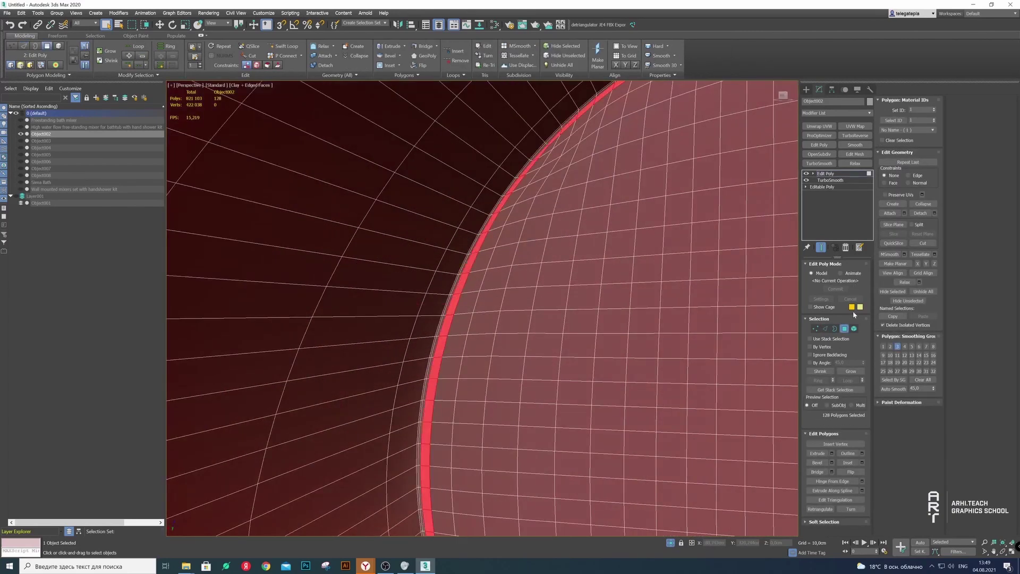
click(850, 372)
click(851, 371)
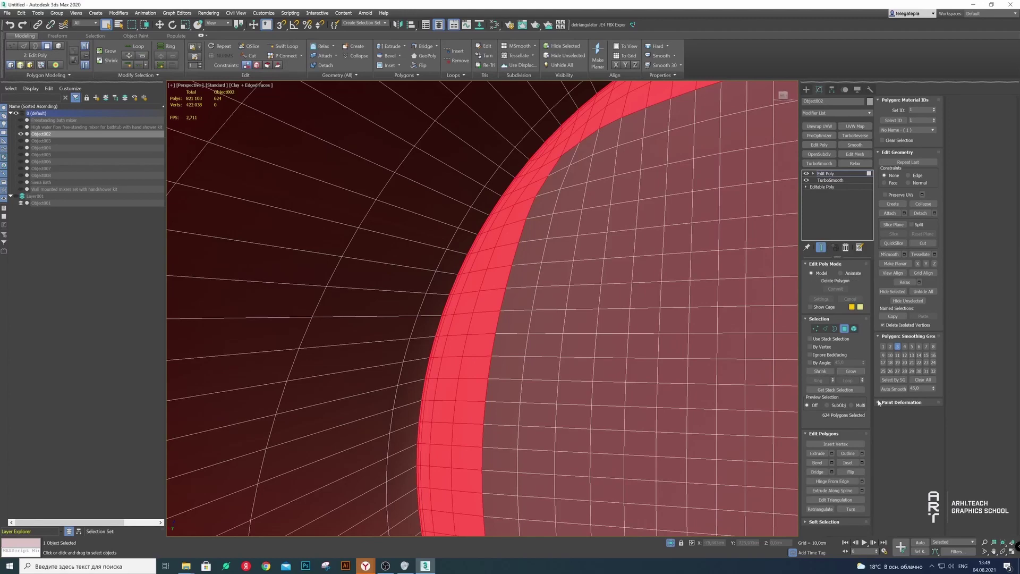
key(Delete)
key(ctrl+a)
key(Delete)
Orbit around the bowl and three cylinders to inspect the trimmed geometry
click(825, 329)
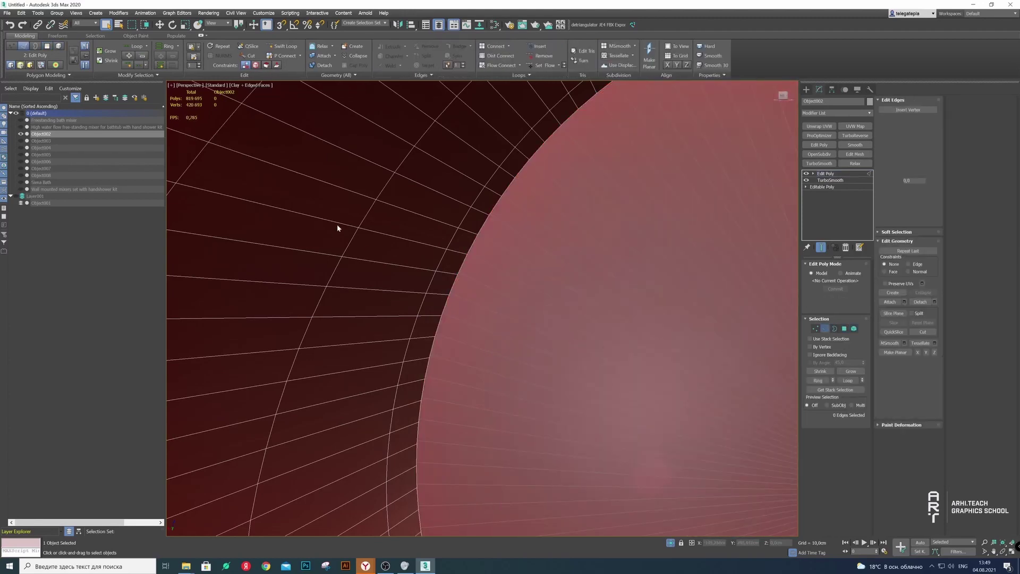
scroll(366, 214, down, 6)
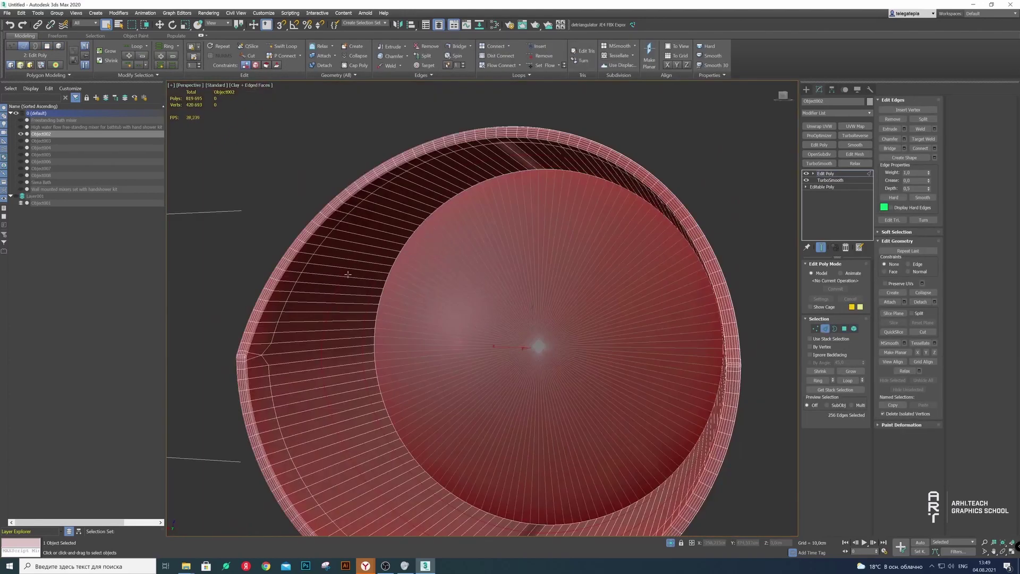
scroll(352, 253, down, 2)
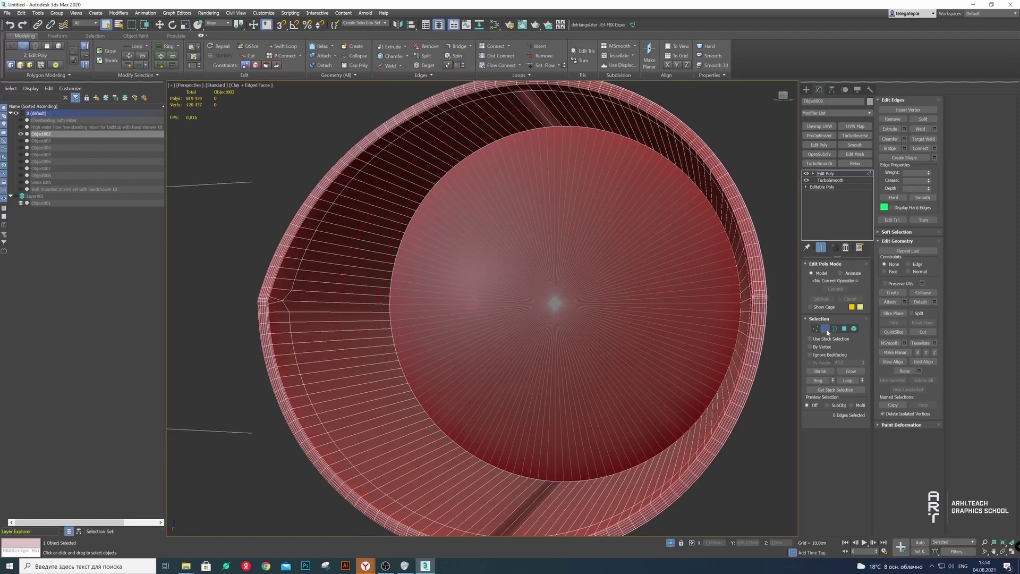
scroll(690, 340, down, 3)
key(1)
scroll(761, 352, down, 3)
scroll(607, 425, up, 8)
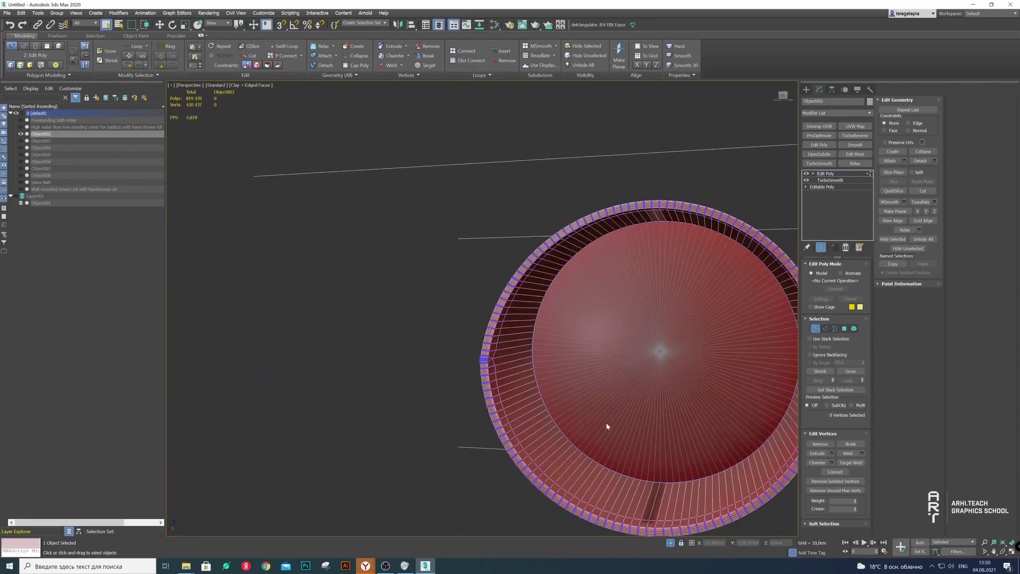
alt+middle_drag(630, 500, 606, 500)
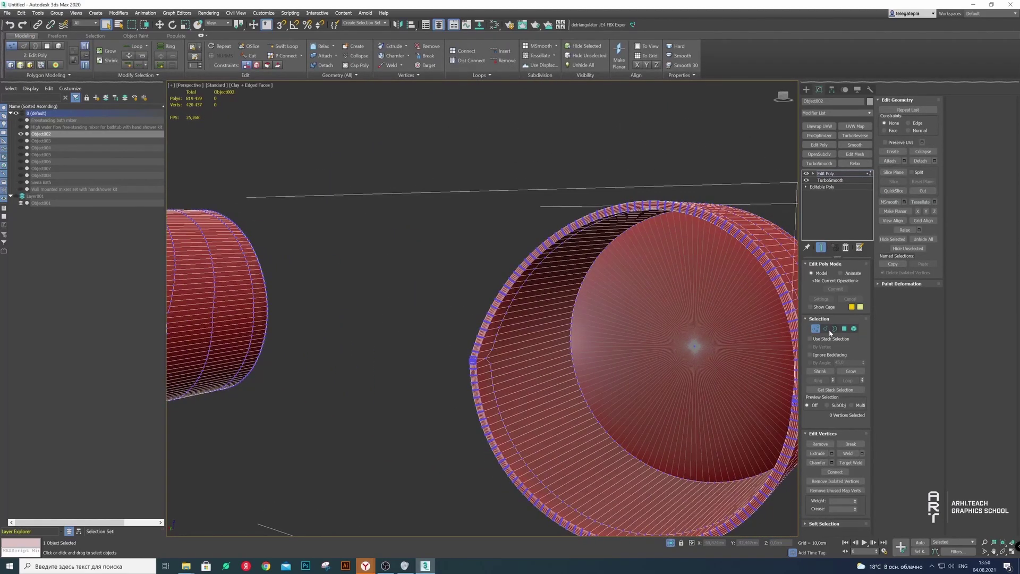
key(1)
scroll(281, 409, down, 10)
scroll(372, 382, up, 6)
alt+middle_drag(372, 382, 519, 378)
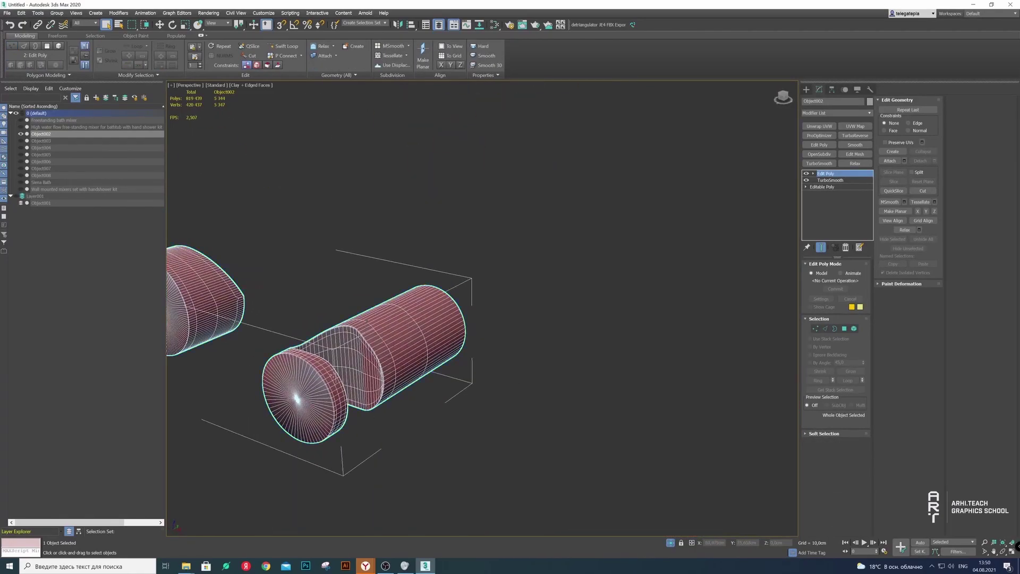
scroll(330, 385, up, 3)
scroll(329, 385, down, 5)
alt+middle_drag(329, 385, 348, 292)
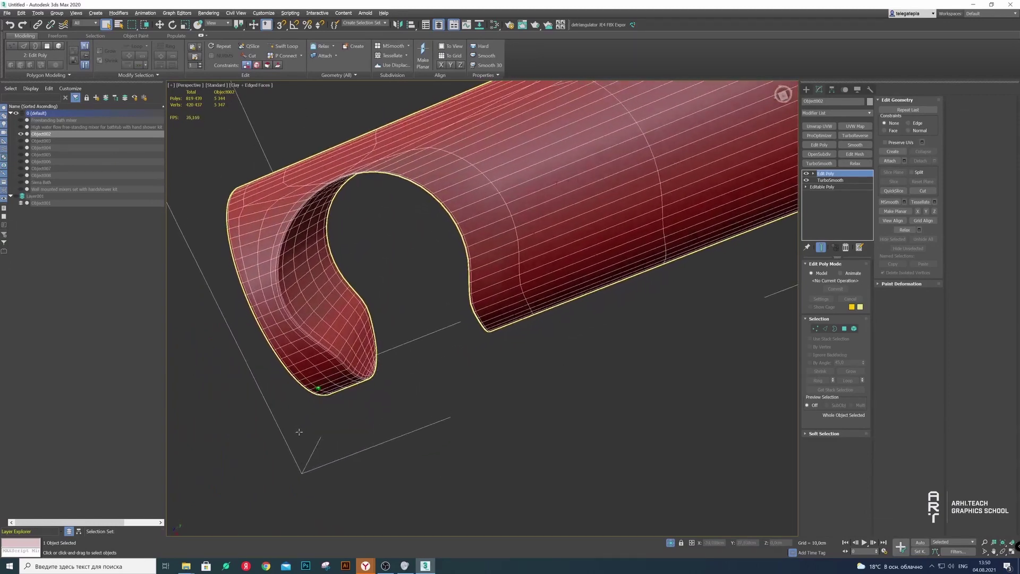
scroll(353, 245, down, 3)
mouse_move(353, 245)
alt+middle_down()
mouse_move(376, 422)
mouse_move(404, 393)
alt+middle_up()
In Edge mode, select the extra edge loops near the cylinder rim and remove them
click(825, 329)
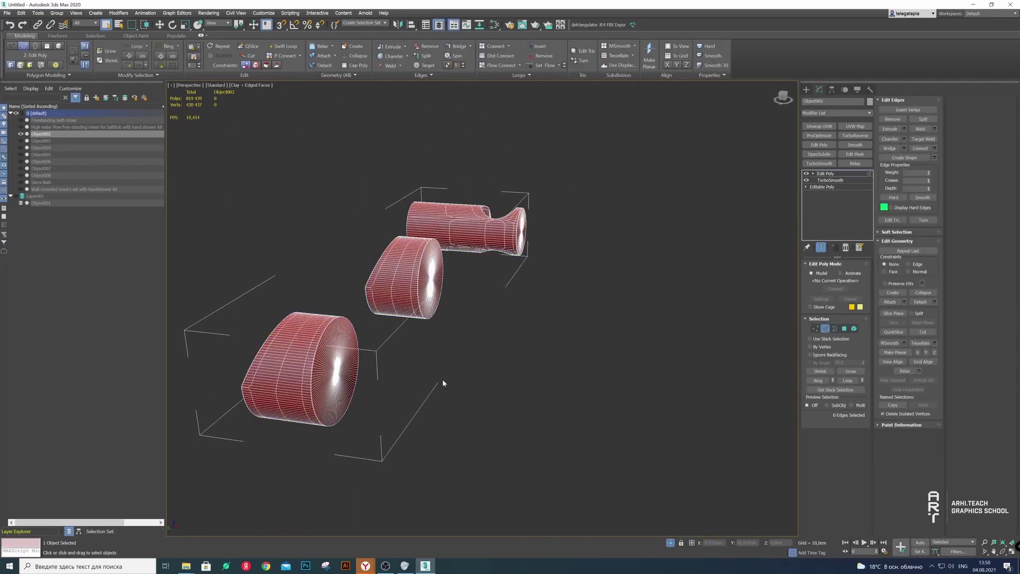
key(2)
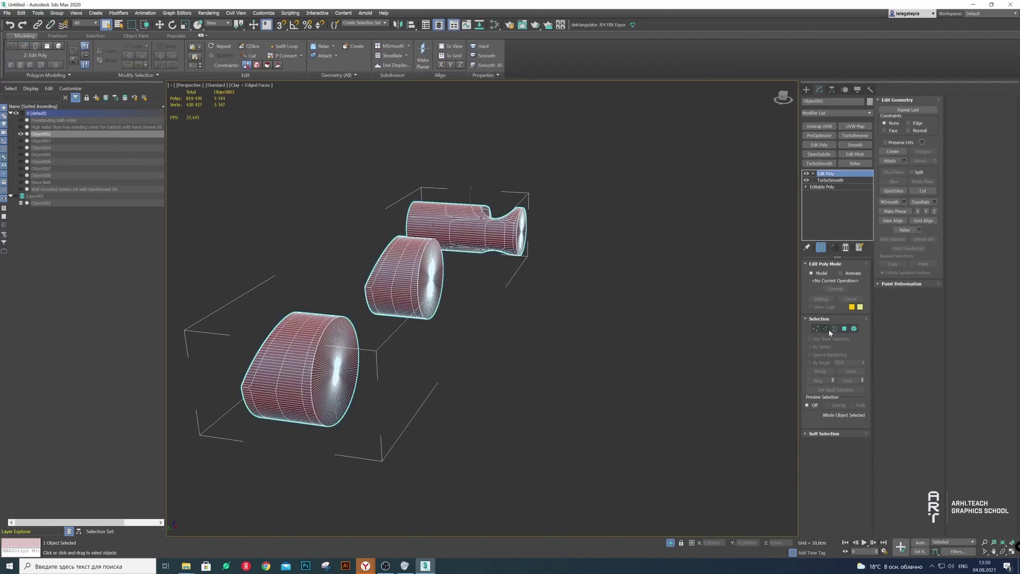
click(827, 330)
scroll(320, 362, up, 4)
scroll(382, 335, up, 2)
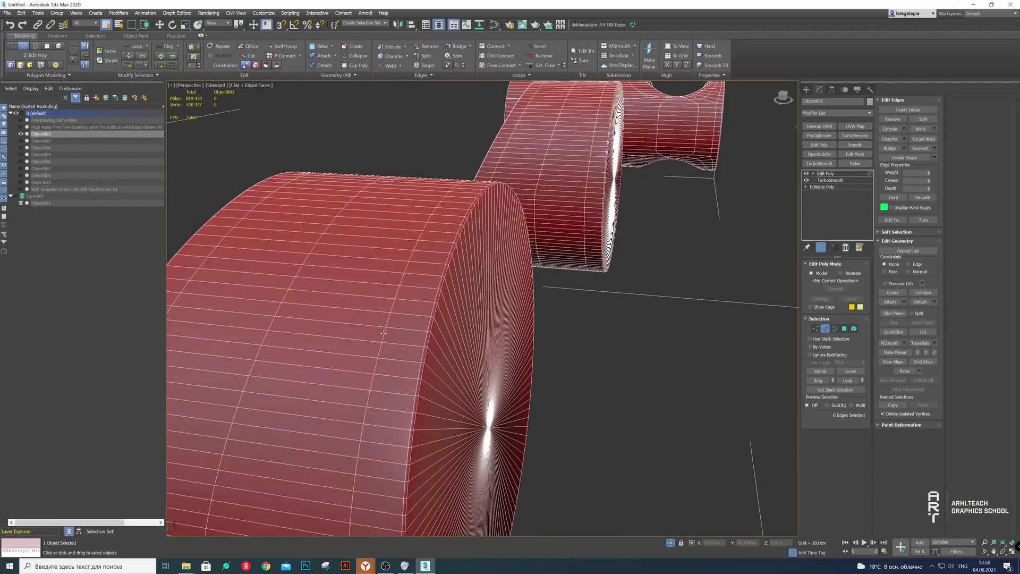
click(307, 333)
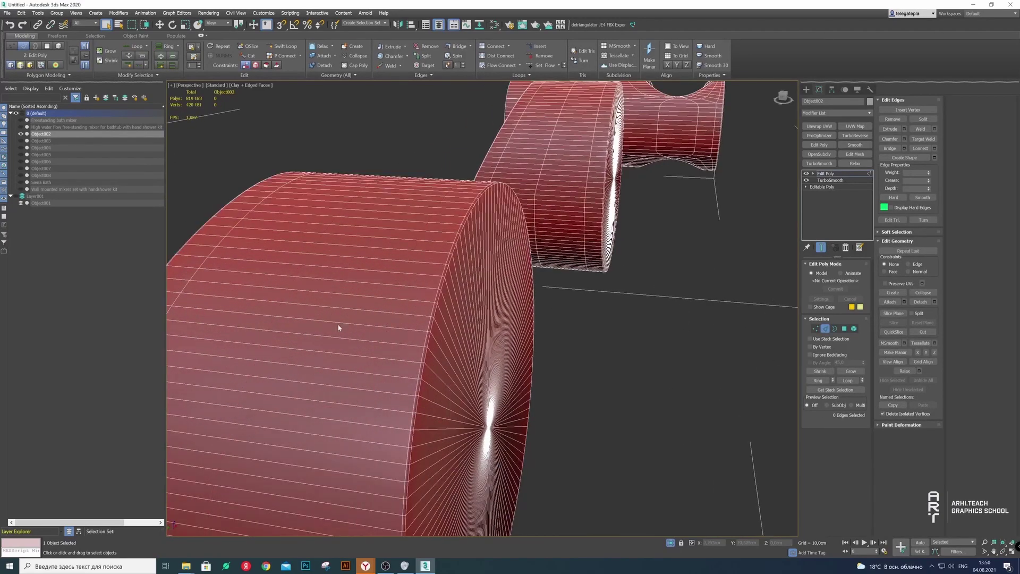
scroll(338, 328, down, 5)
scroll(513, 266, up, 8)
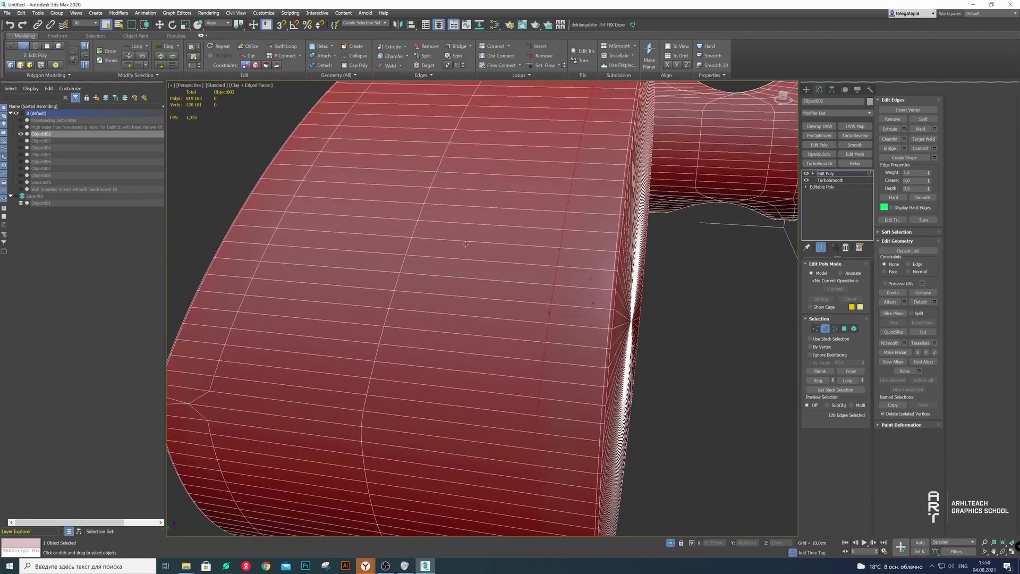
key(BackSpace)
scroll(415, 253, down, 5)
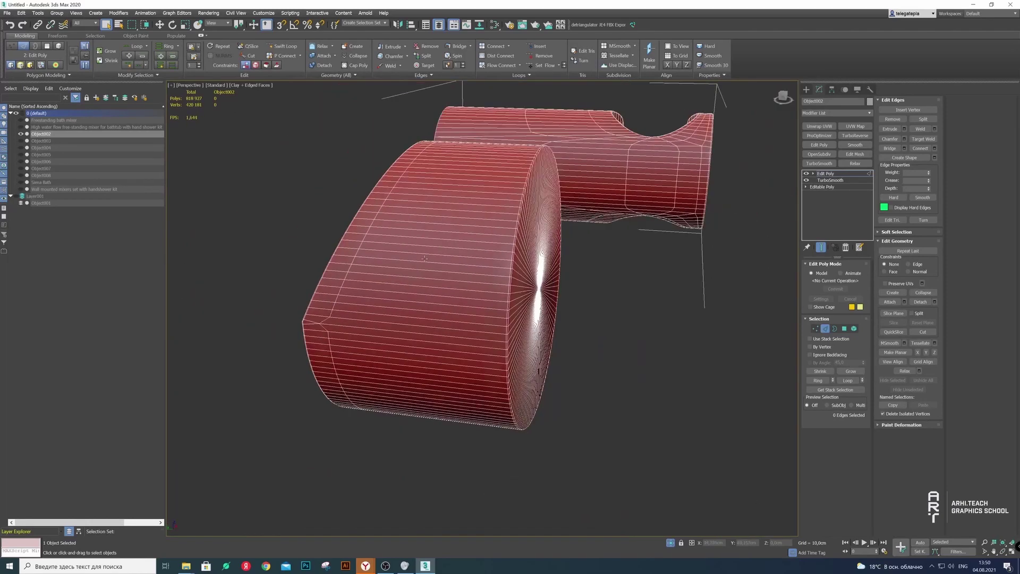
alt+middle_drag(415, 253, 611, 186)
scroll(611, 186, down, 2)
scroll(532, 250, up, 2)
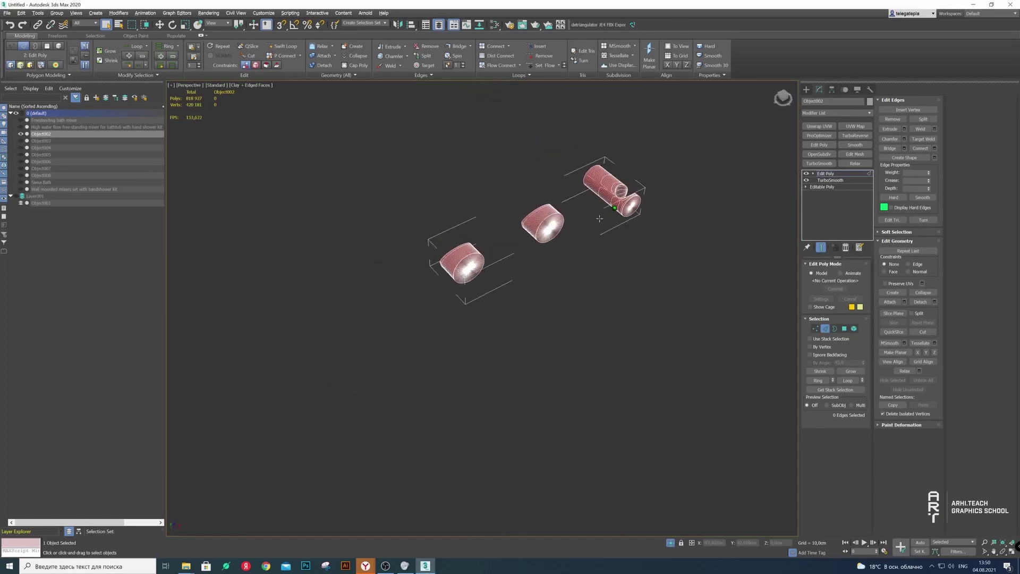
scroll(497, 281, up, 3)
scroll(497, 282, up, 3)
scroll(492, 267, up, 3)
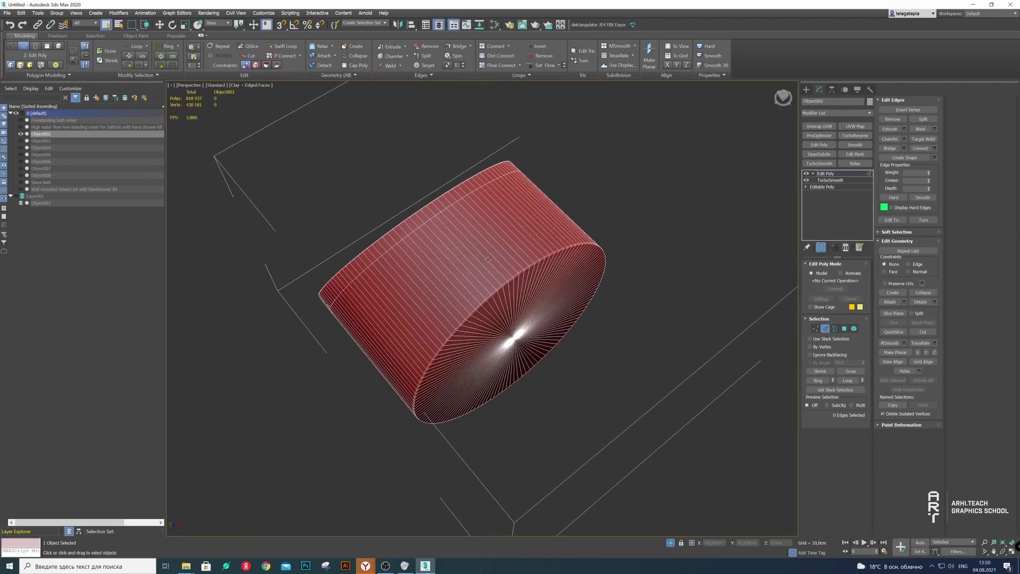
Exit edge editing and view the trimmed cylinders end-on
click(825, 328)
scroll(479, 287, down, 5)
mouse_move(478, 287)
alt+middle_down()
mouse_move(471, 302)
mouse_move(450, 285)
alt+middle_up()
click(250, 85)
Turn off Edged Faces, and give the ID 2 end-cap polygons their own smoothing group
click(265, 166)
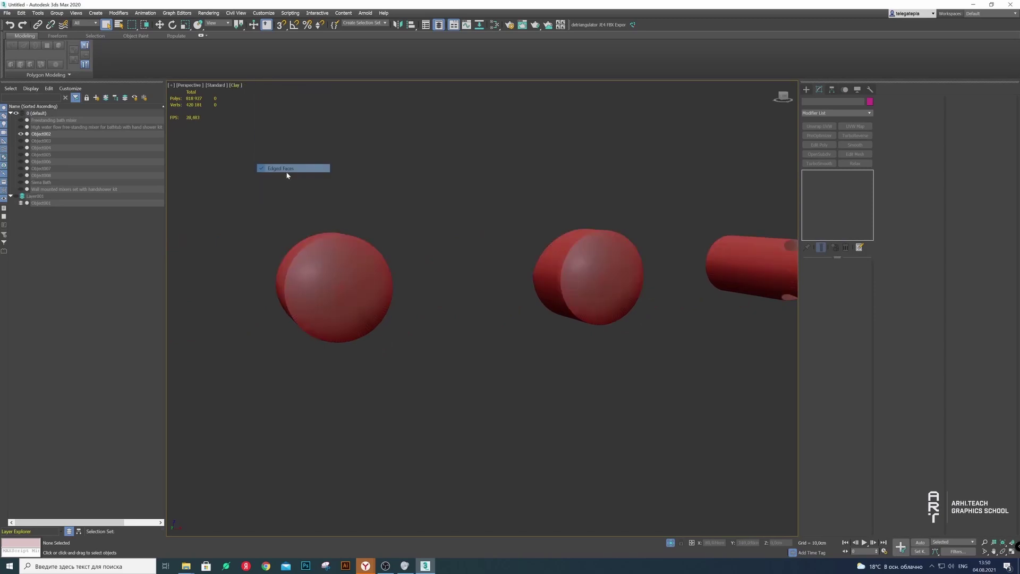
click(322, 282)
key(4)
click(346, 280)
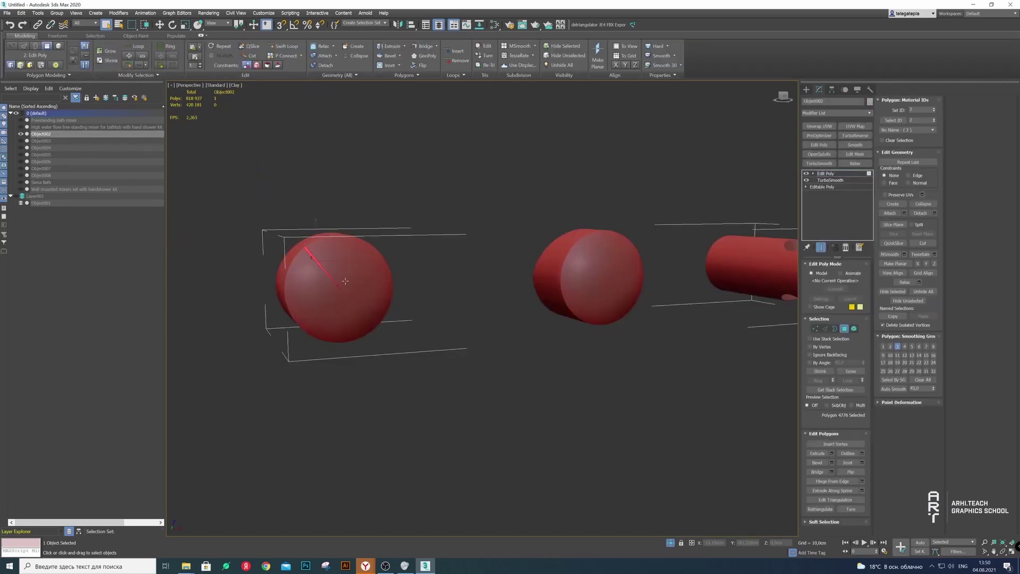
click(890, 120)
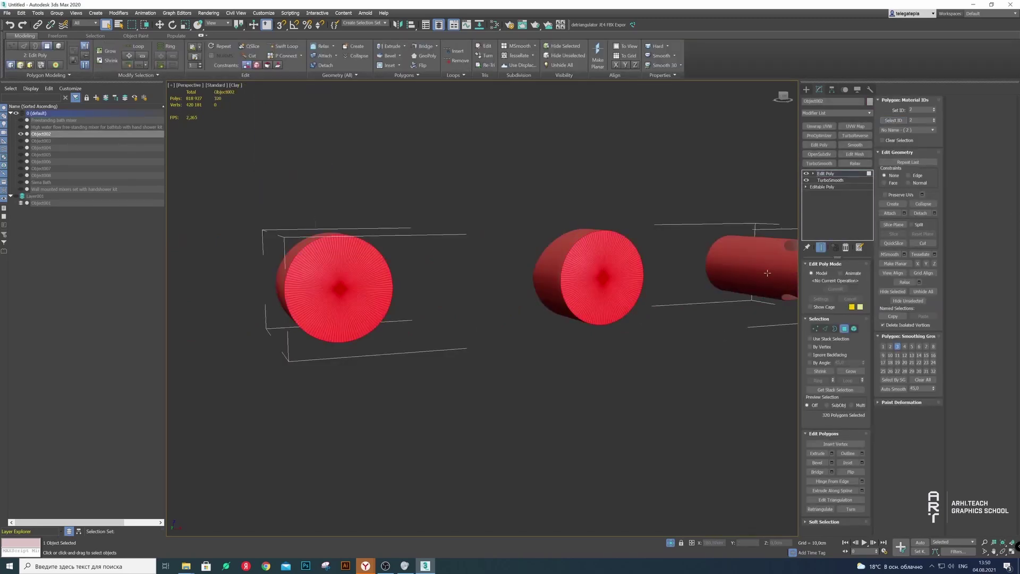
click(898, 346)
click(590, 377)
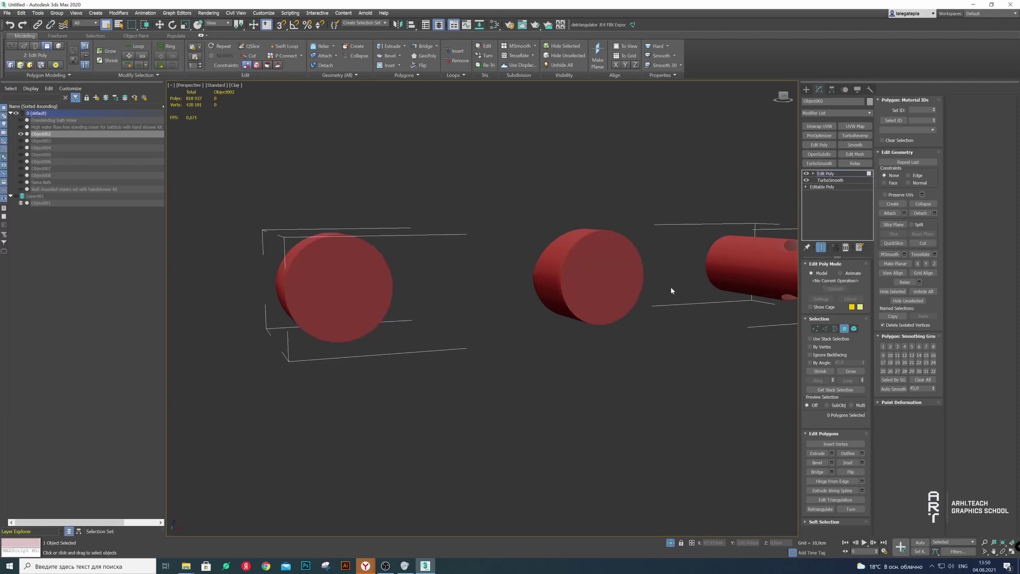
Return Object002 to object level and move it into the hidden Layer001
click(239, 89)
scroll(603, 338, down, 5)
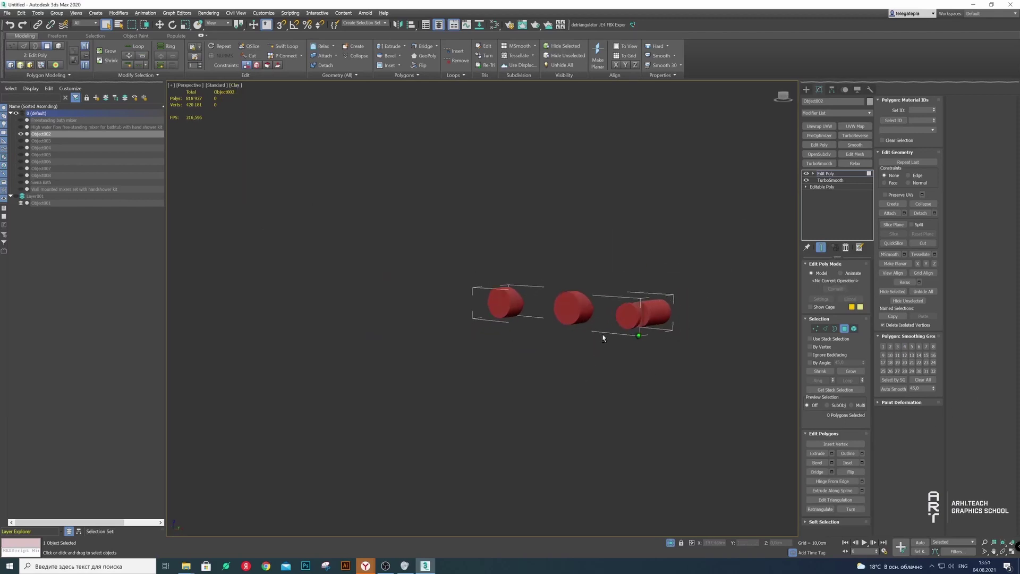
alt+middle_drag(603, 337, 647, 285)
scroll(674, 316, up, 10)
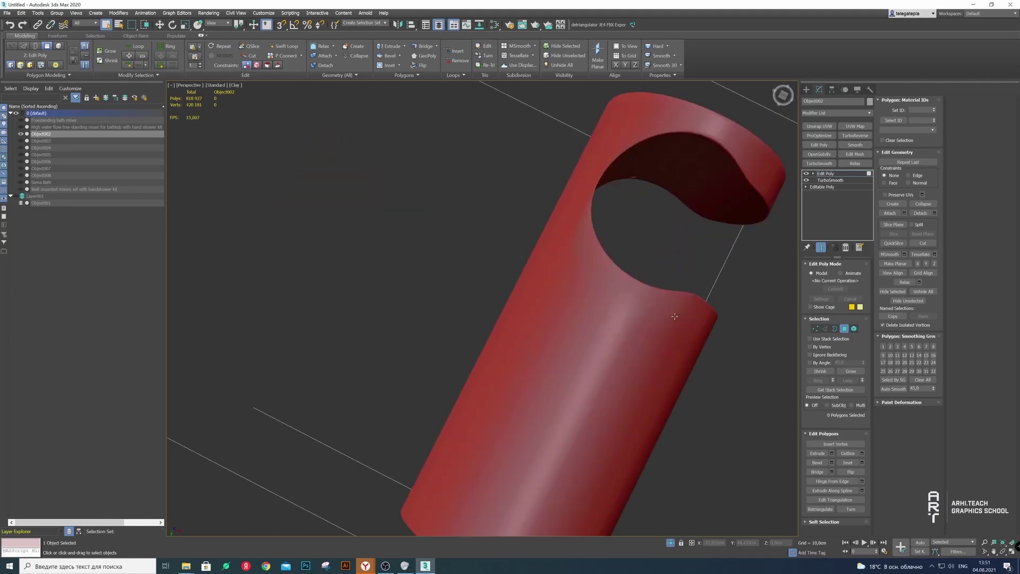
scroll(674, 316, down, 5)
scroll(637, 347, down, 5)
click(460, 352)
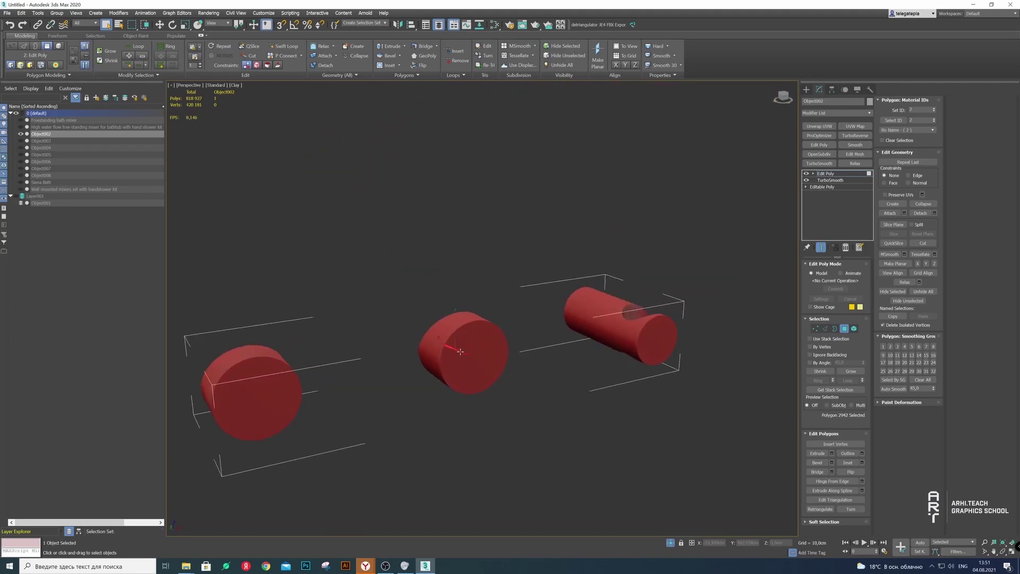
click(844, 329)
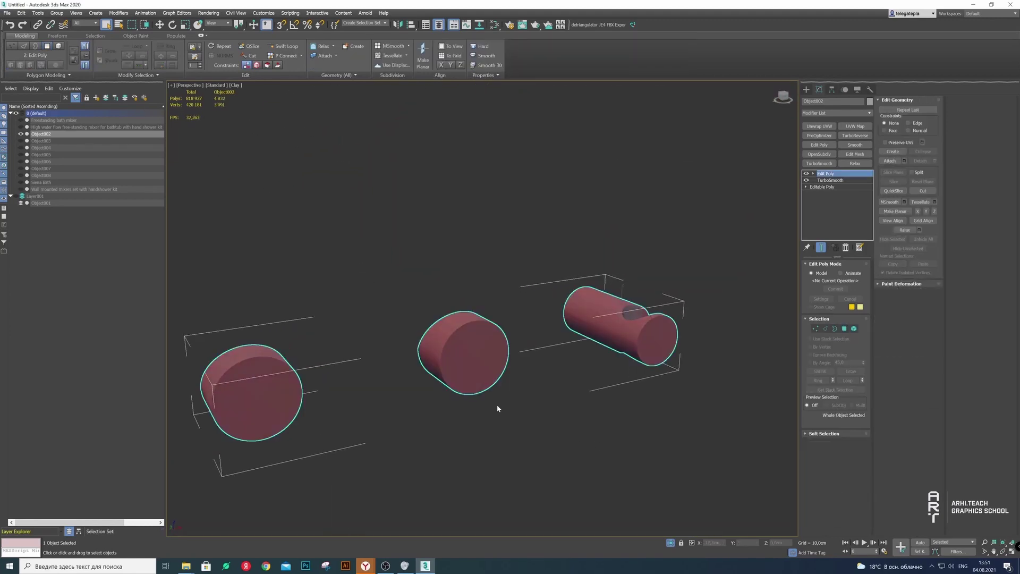
drag(115, 137, 35, 196)
End isolation so the full bath and mixer scene is visible again
right_click(401, 233)
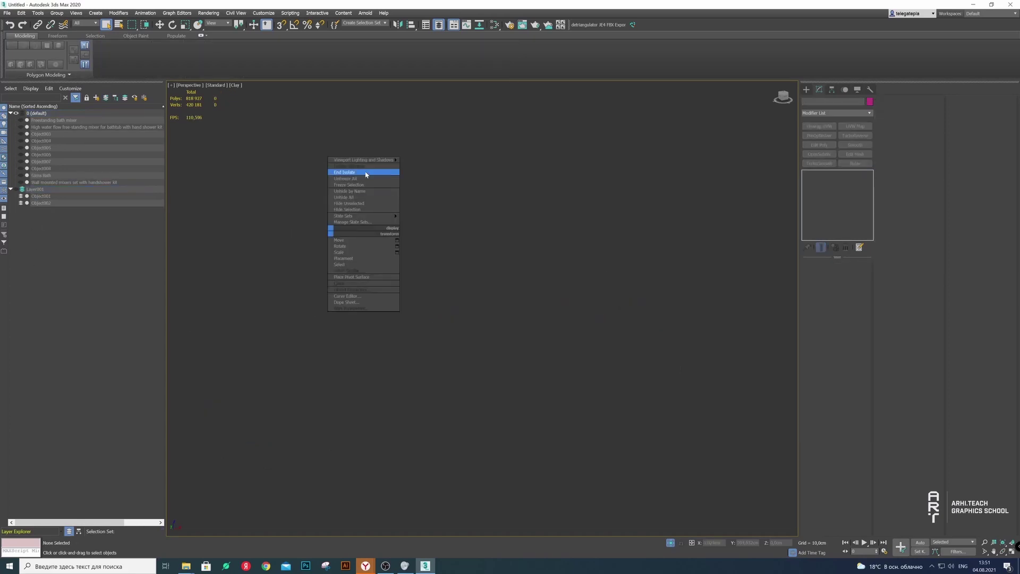
click(367, 207)
scroll(445, 346, up, 5)
Apply TurboSmooth to the washer rings, Object008
click(458, 303)
scroll(478, 306, down, 2)
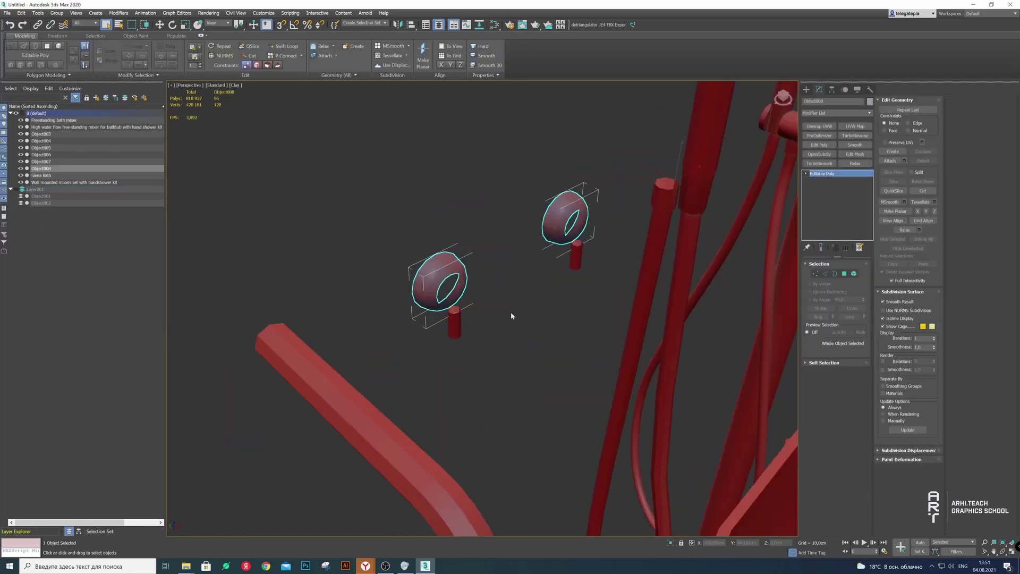
click(821, 164)
scroll(476, 266, up, 2)
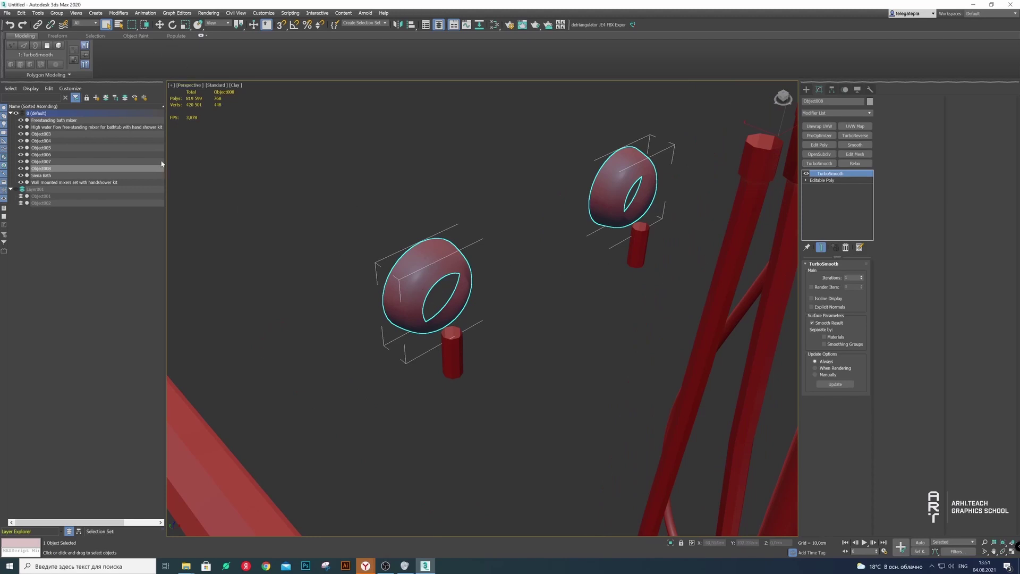
Move the rings Object008 onto hidden Layer001 and frame the cylinder pair
click(107, 98)
click(444, 344)
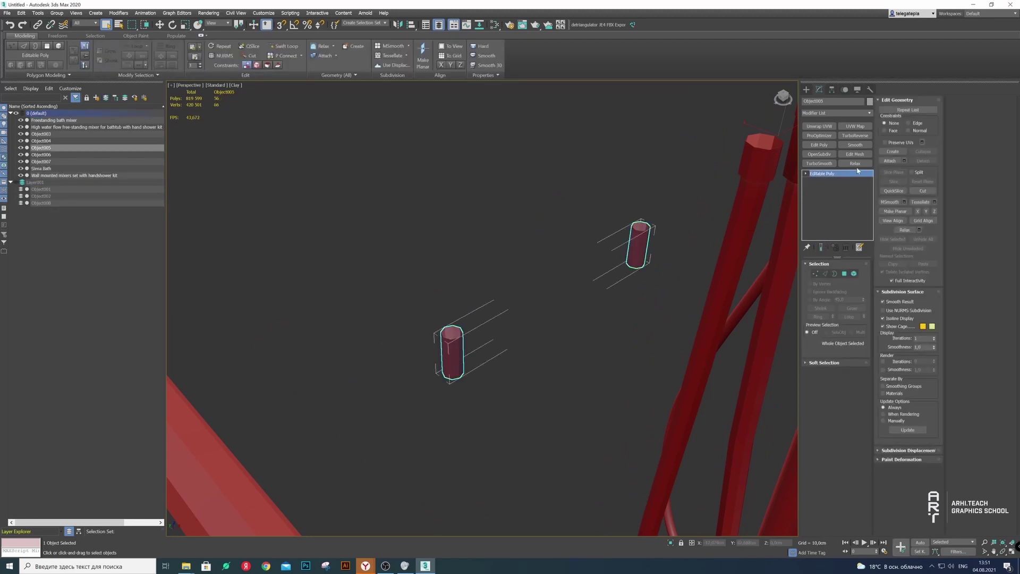
scroll(462, 324, up, 3)
click(450, 327)
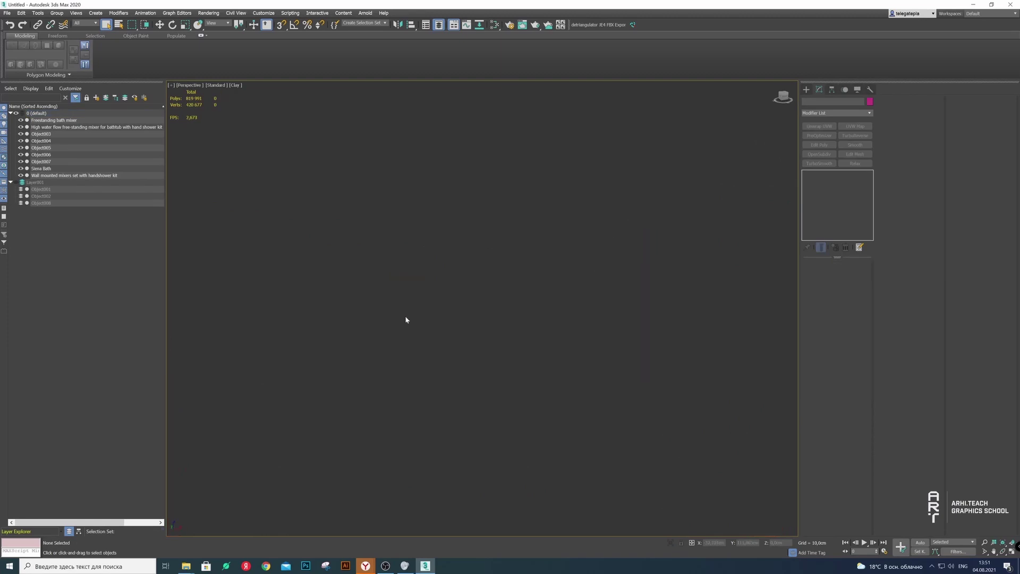
scroll(420, 286, down, 3)
mouse_move(424, 267)
alt+middle_down()
mouse_move(478, 255)
mouse_move(510, 266)
alt+middle_up()
click(429, 272)
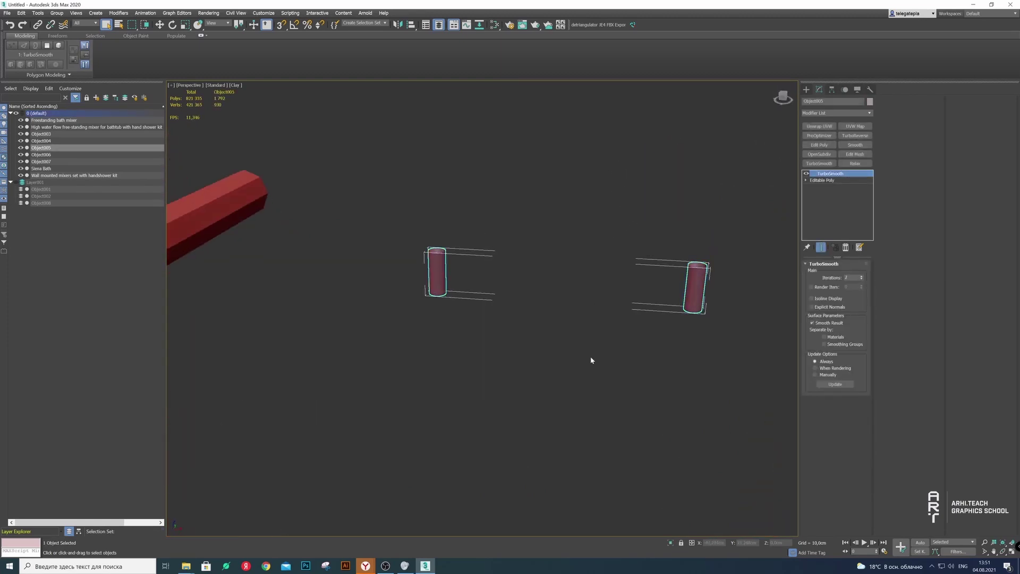
click(493, 326)
mouse_move(492, 326)
middle_down()
mouse_move(467, 314)
mouse_move(460, 285)
middle_up()
scroll(405, 218, up, 2)
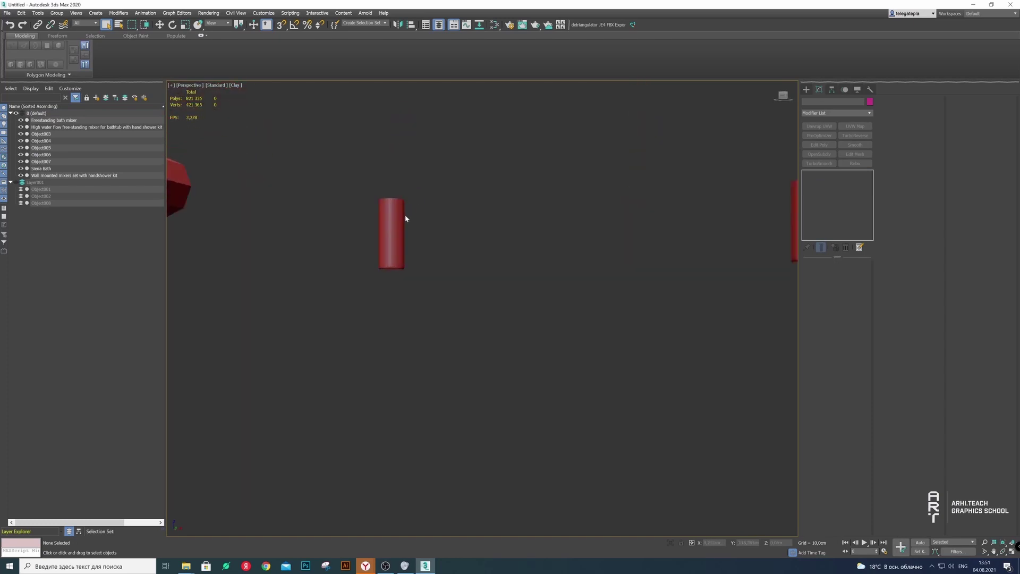
Set cylinder Object005's TurboSmooth Iterations to 1
click(401, 227)
click(861, 280)
click(610, 324)
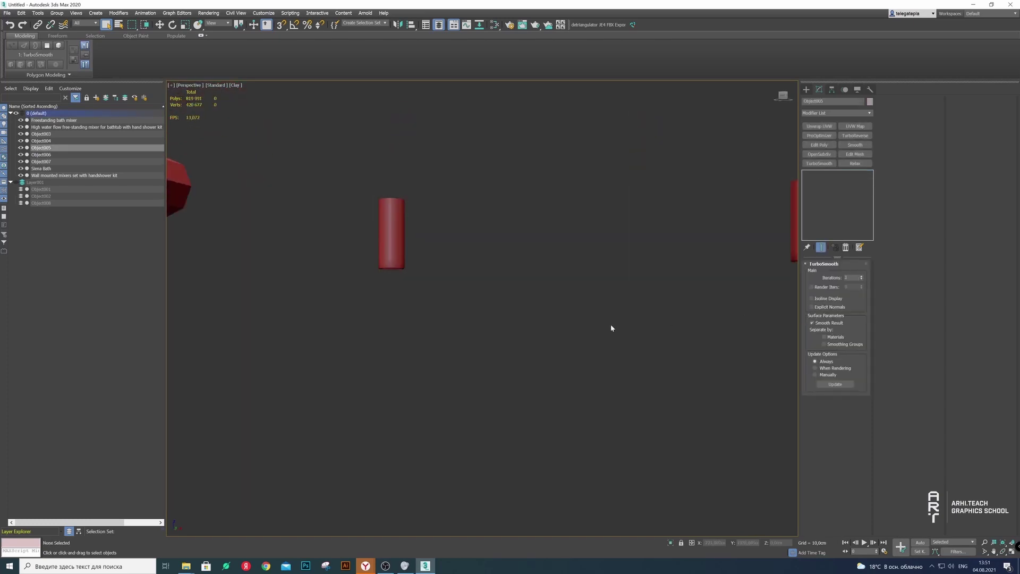
click(398, 244)
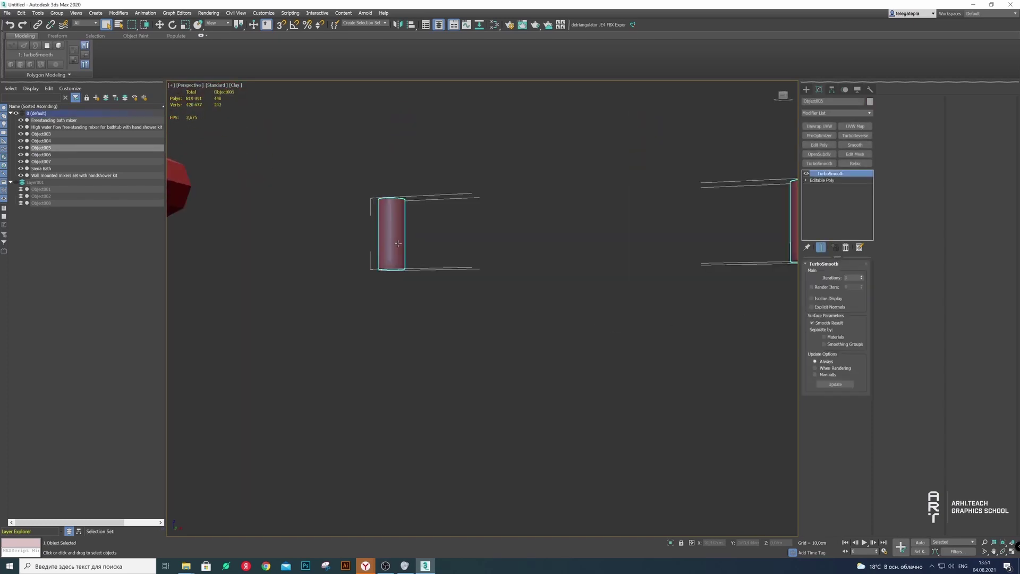
Move the cylinder pair onto Layer001 and select the bent pipe Object003
click(107, 101)
mouse_move(303, 294)
alt+middle_down()
mouse_move(533, 296)
mouse_move(525, 273)
mouse_move(571, 320)
alt+middle_up()
click(525, 274)
scroll(572, 320, up, 3)
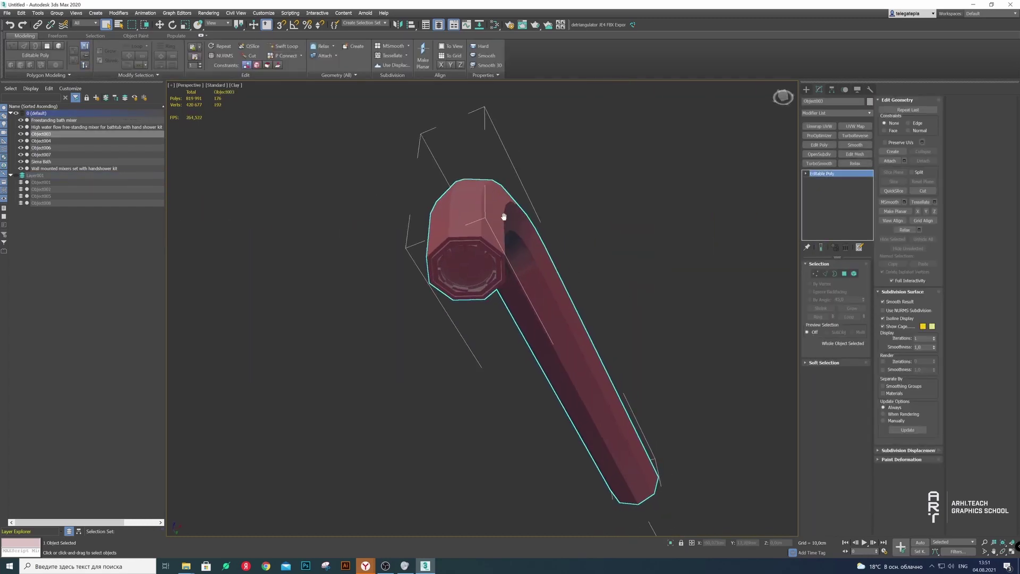
Give the bent pipe TurboSmooth with 2 iterations and isolate it
click(819, 163)
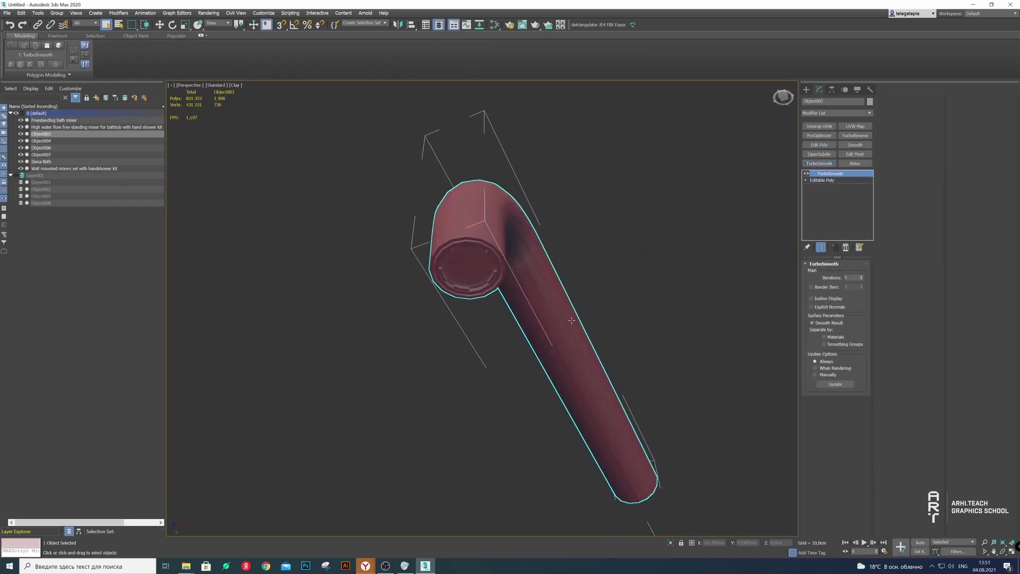
click(860, 276)
mouse_move(754, 315)
alt+middle_down()
mouse_move(510, 317)
mouse_move(606, 296)
mouse_move(586, 309)
alt+middle_up()
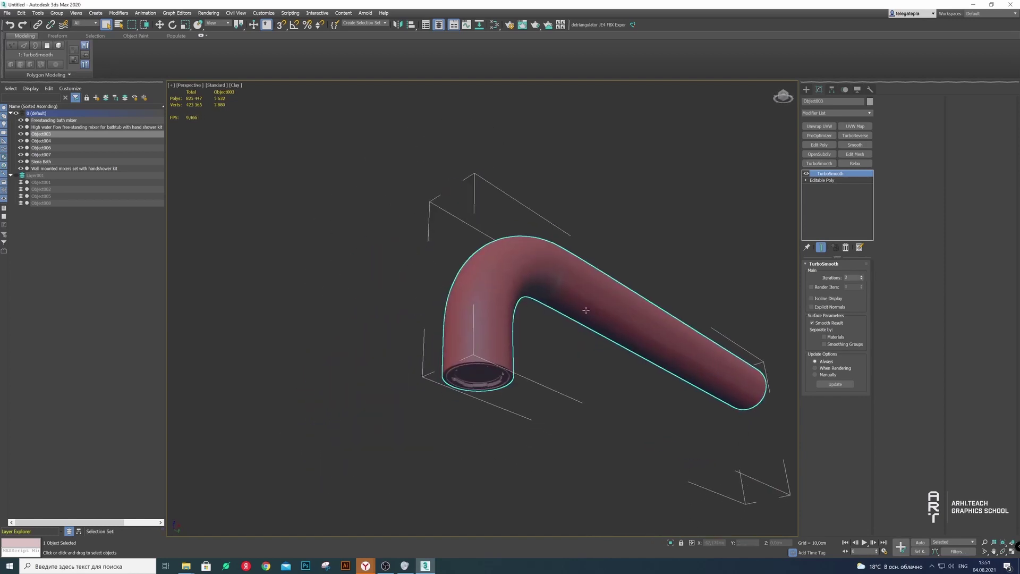
right_click(585, 310)
click(574, 222)
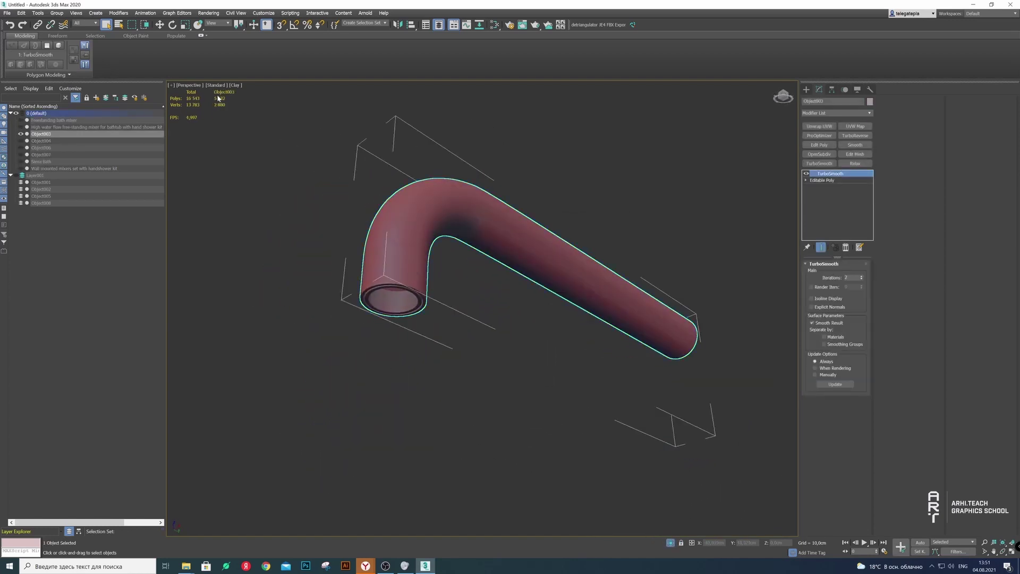
Enable Edged Faces in the viewport shading
click(238, 87)
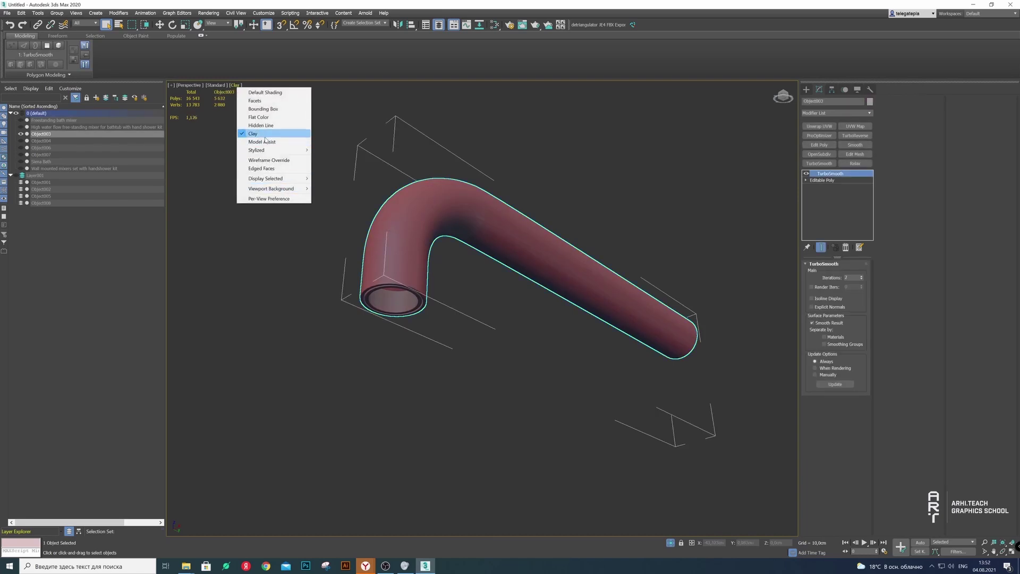
click(271, 160)
scroll(430, 358, up, 5)
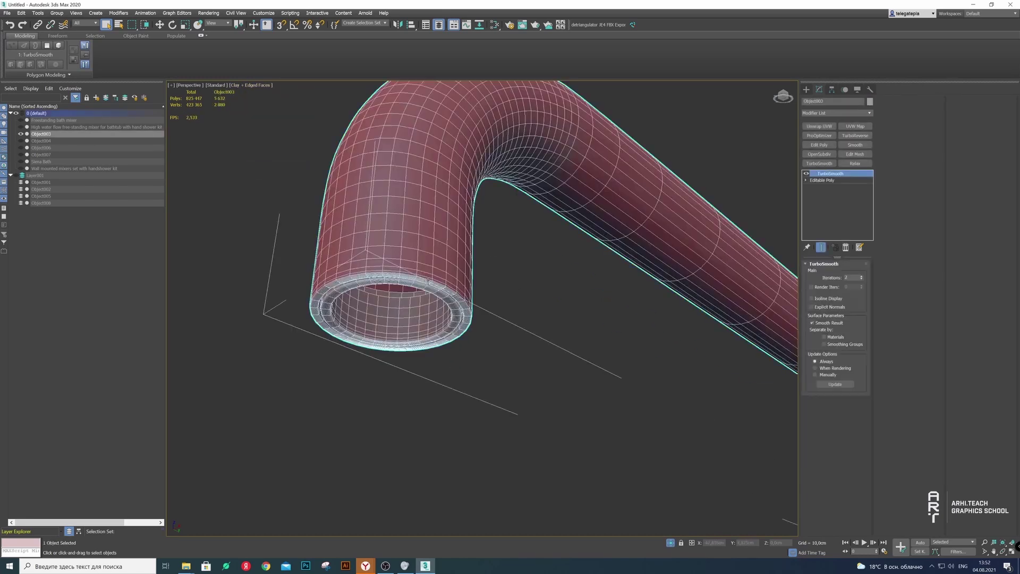
scroll(430, 358, up, 2)
Add an Edit Poly above TurboSmooth and hide the inner tube element
click(819, 145)
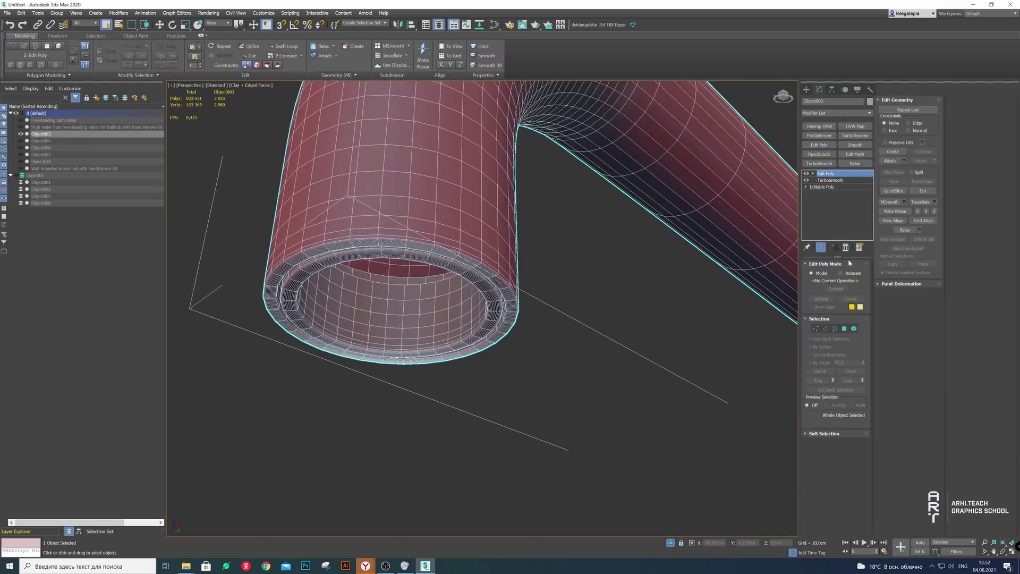
click(854, 328)
click(395, 328)
right_click(396, 327)
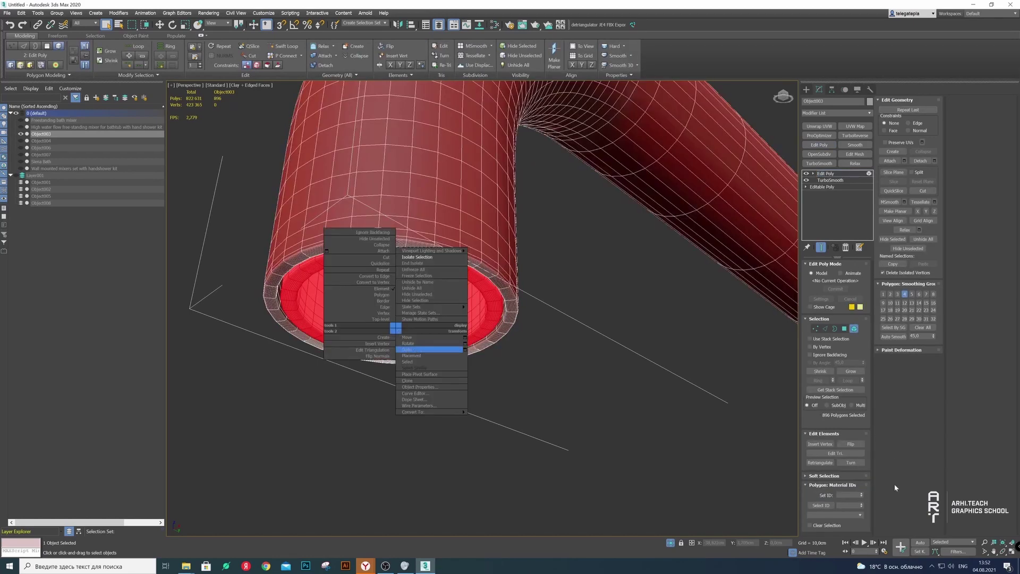
click(901, 243)
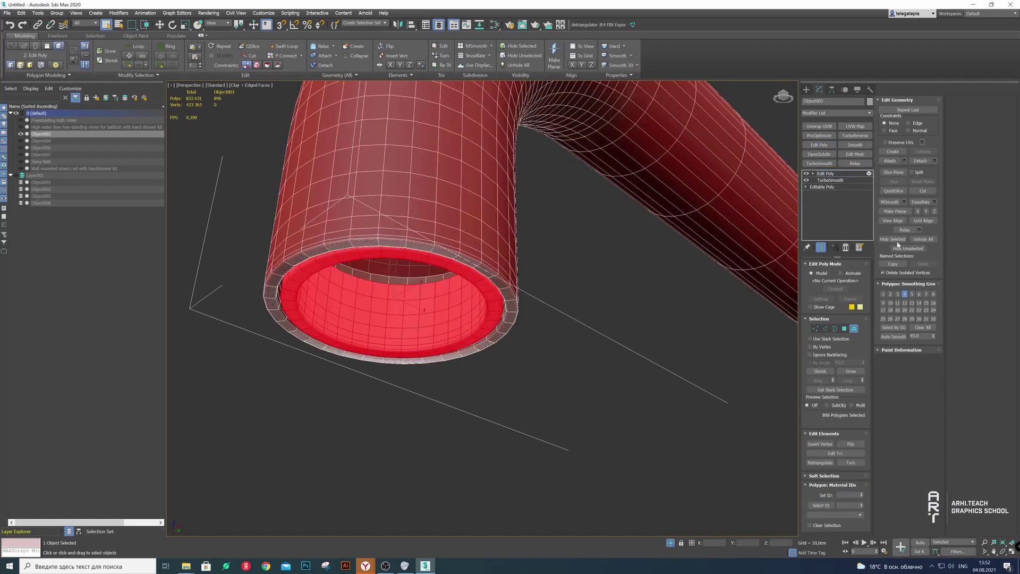
click(898, 242)
Select one edge loop on the pipe rim and remove it
click(825, 328)
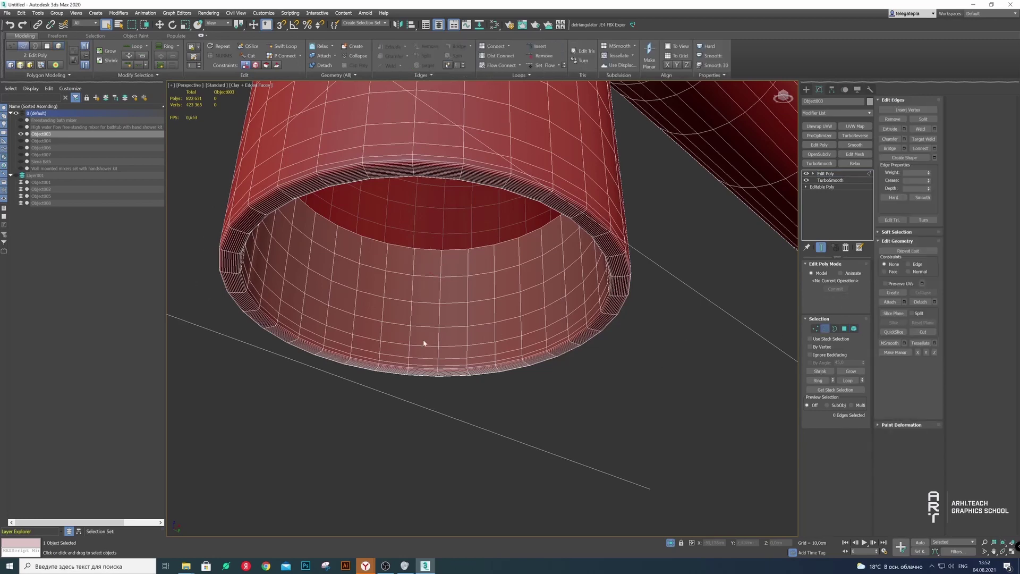
click(401, 280)
mouse_move(401, 280)
alt+middle_down()
mouse_move(241, 247)
mouse_move(263, 274)
mouse_move(292, 232)
mouse_move(372, 255)
mouse_move(419, 276)
mouse_move(404, 314)
alt+middle_up()
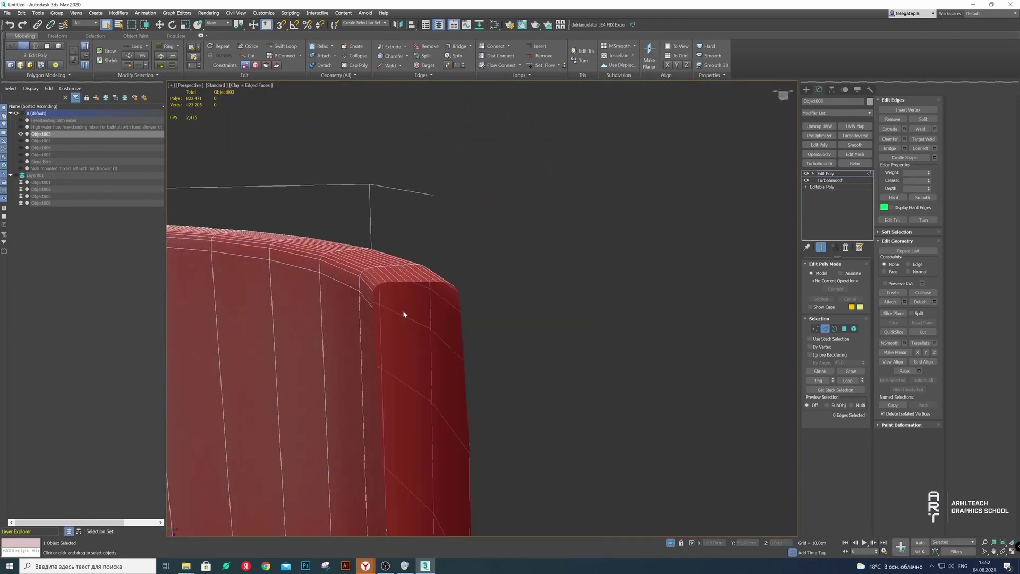
ctrl+double_click(391, 273)
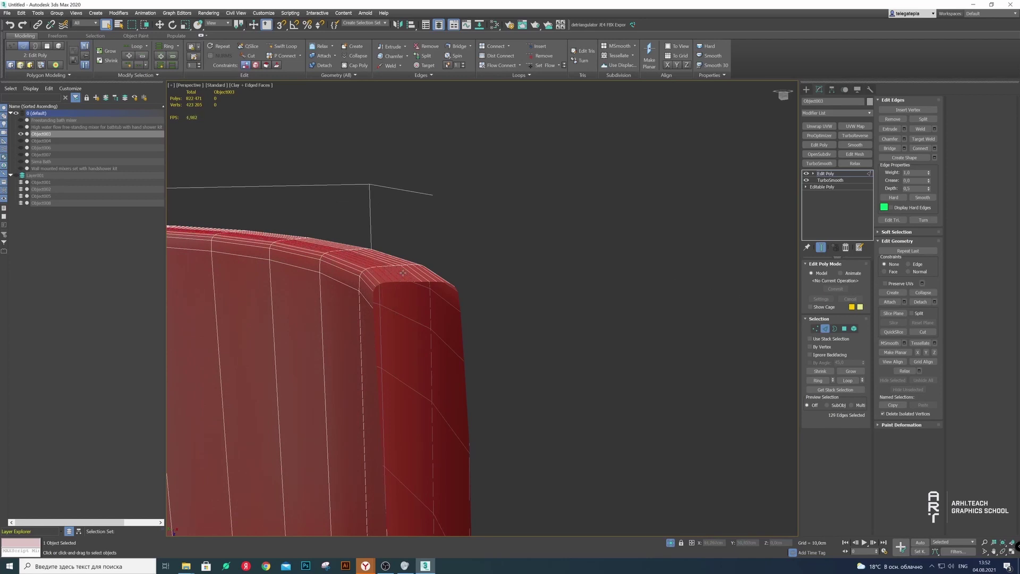
mouse_move(420, 278)
alt+middle_down()
mouse_move(445, 272)
mouse_move(423, 341)
mouse_move(410, 289)
mouse_move(465, 282)
mouse_move(442, 267)
mouse_move(405, 358)
mouse_move(383, 346)
mouse_move(392, 348)
alt+middle_up()
key(ctrl+BackSpace)
Hide everything except the pipe's inner tube element
scroll(391, 348, up, 2)
click(854, 328)
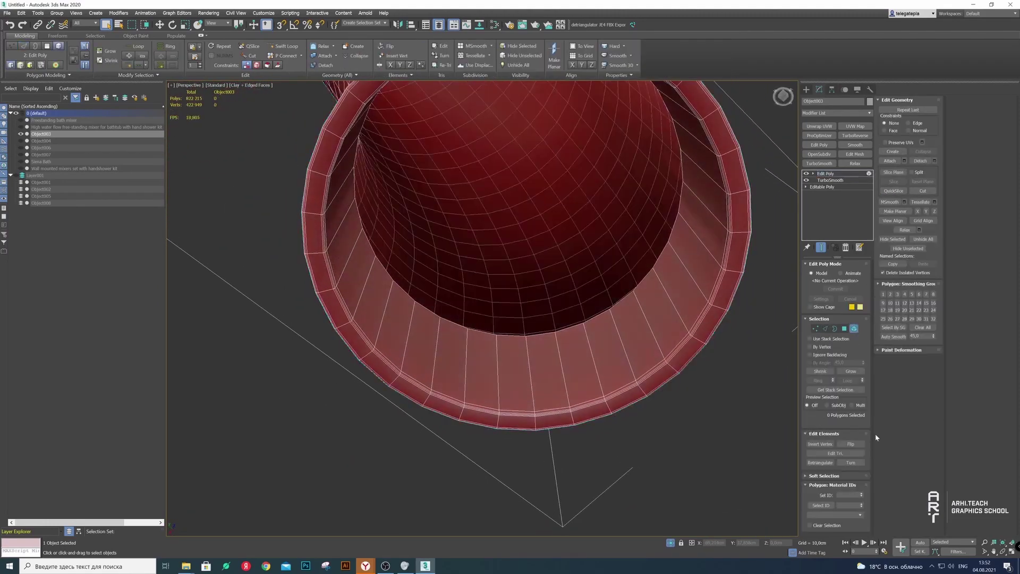
click(588, 371)
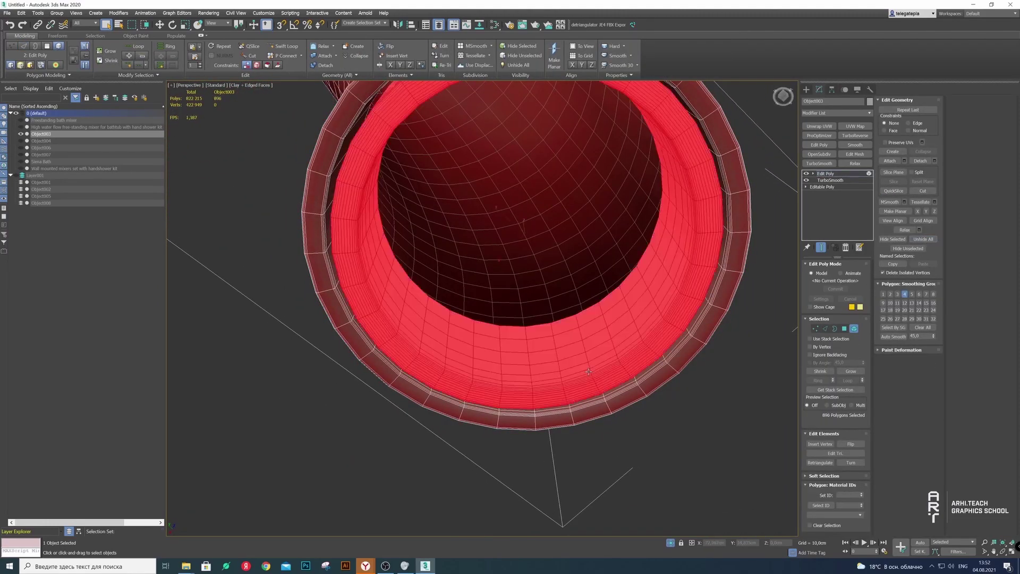
click(920, 249)
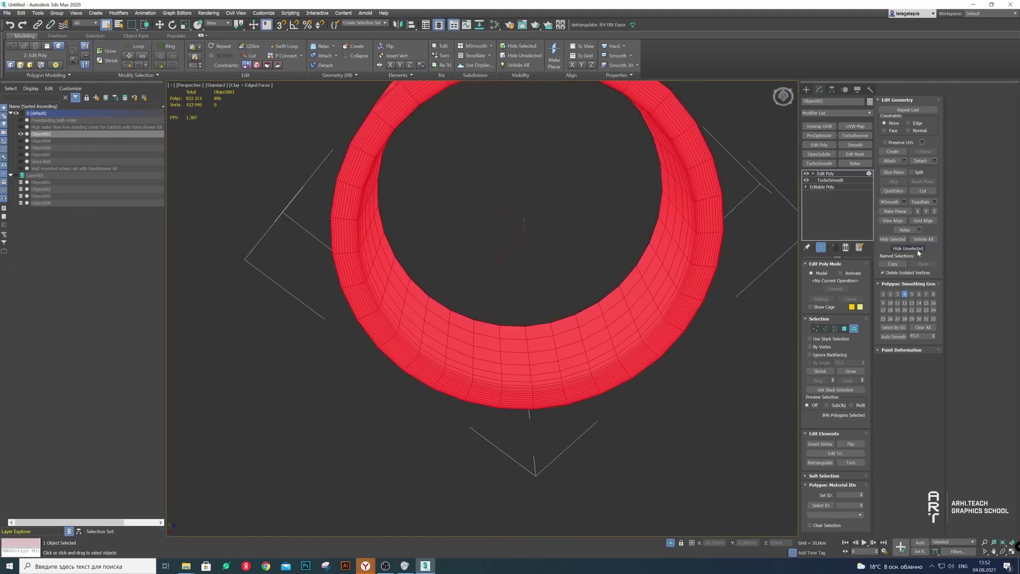
click(657, 420)
Remove the horizontal edge loops on the inner ring
key(2)
double_click(563, 333)
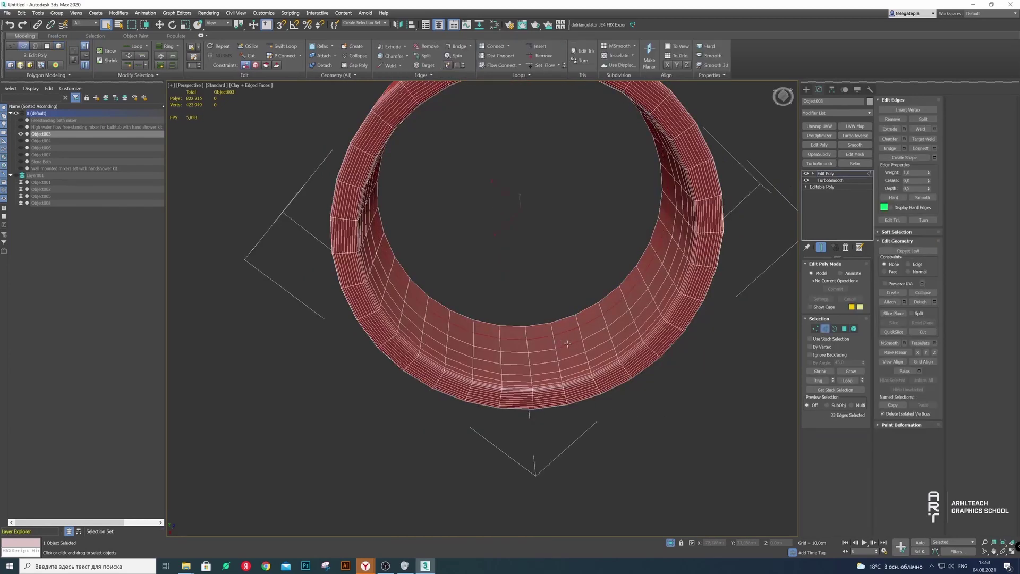
ctrl+double_click(578, 359)
key(ctrl+BackSpace)
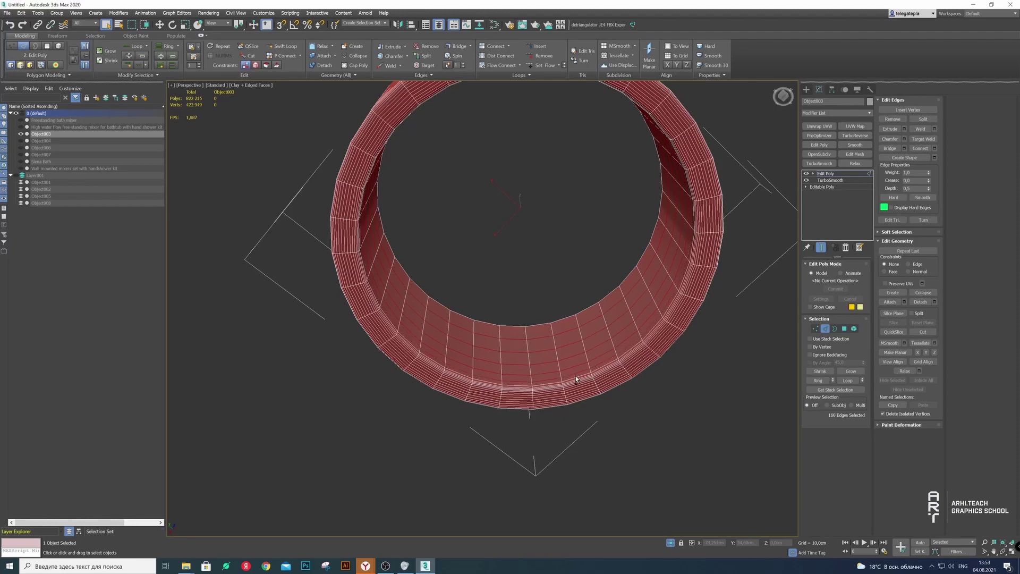
alt+middle_drag(485, 383, 479, 415)
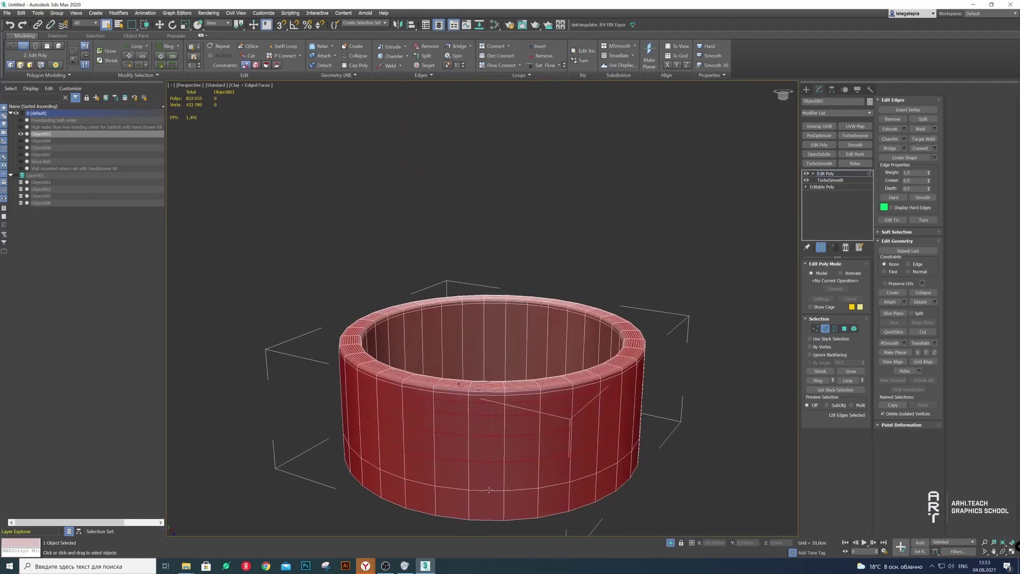
key(ctrl+BackSpace)
Loop-select two rim-top edge loops and remove them
scroll(312, 337, up, 4)
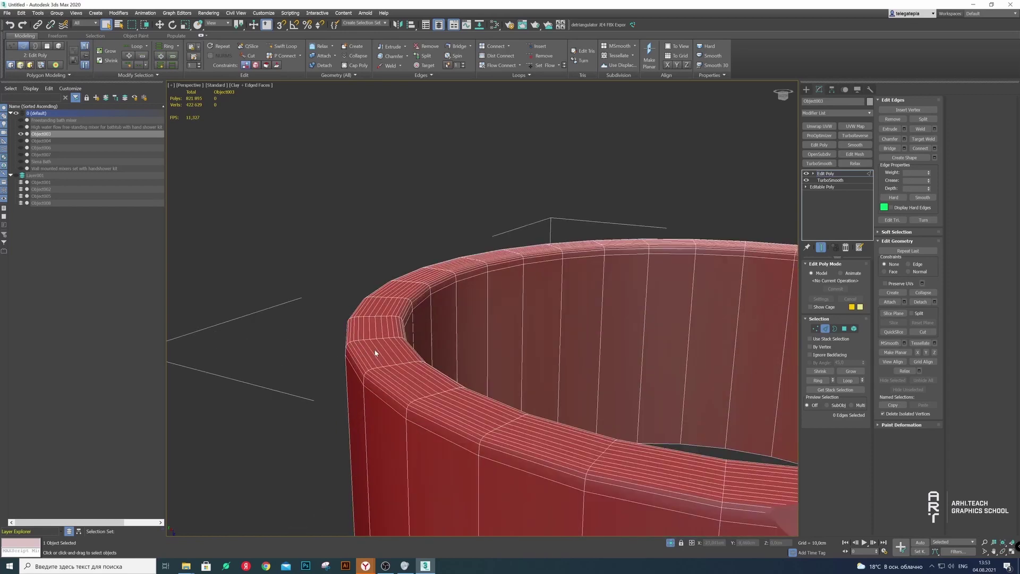
scroll(353, 351, up, 3)
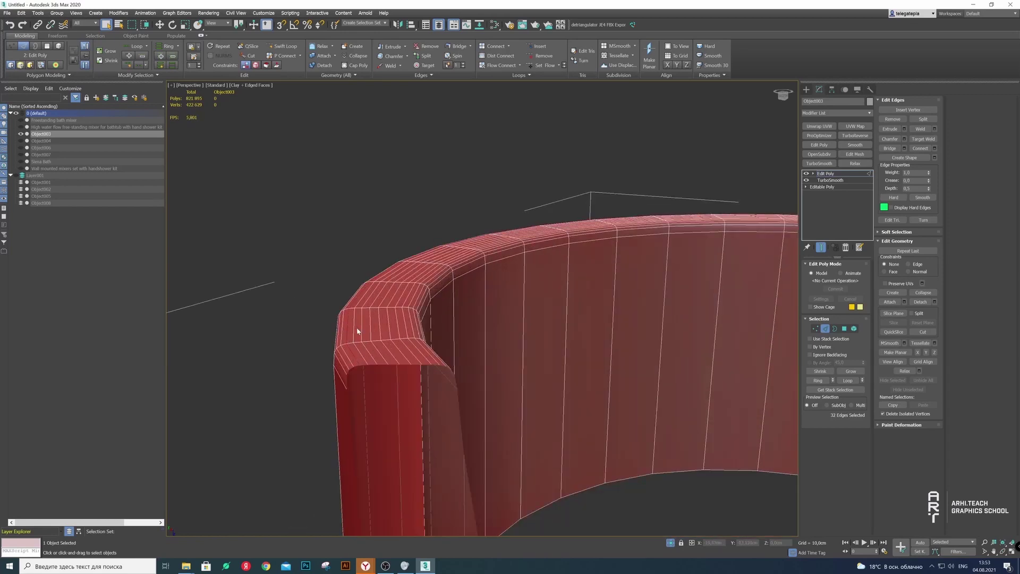
key(alt+r)
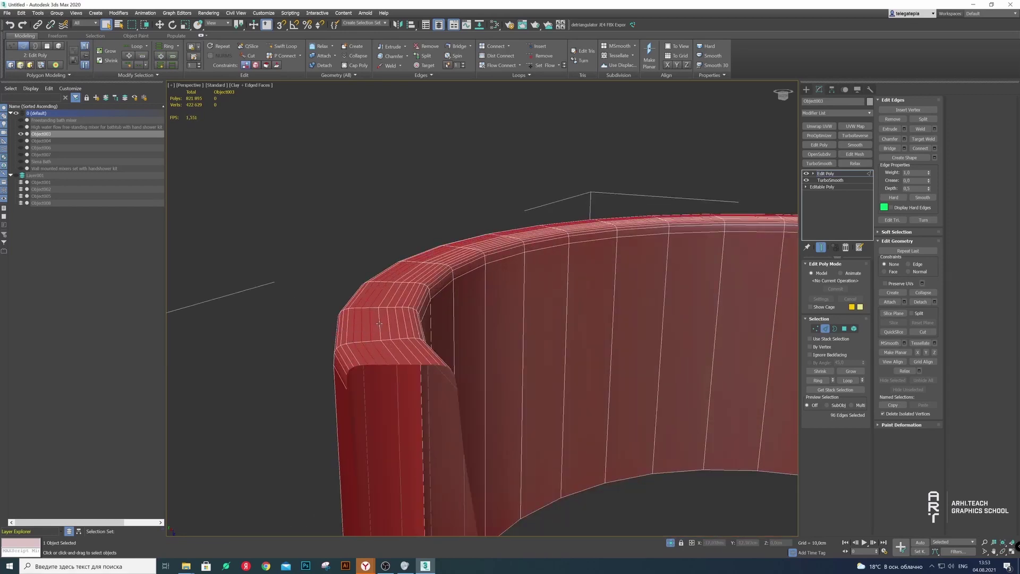
ctrl+click(390, 323)
key(alt+r)
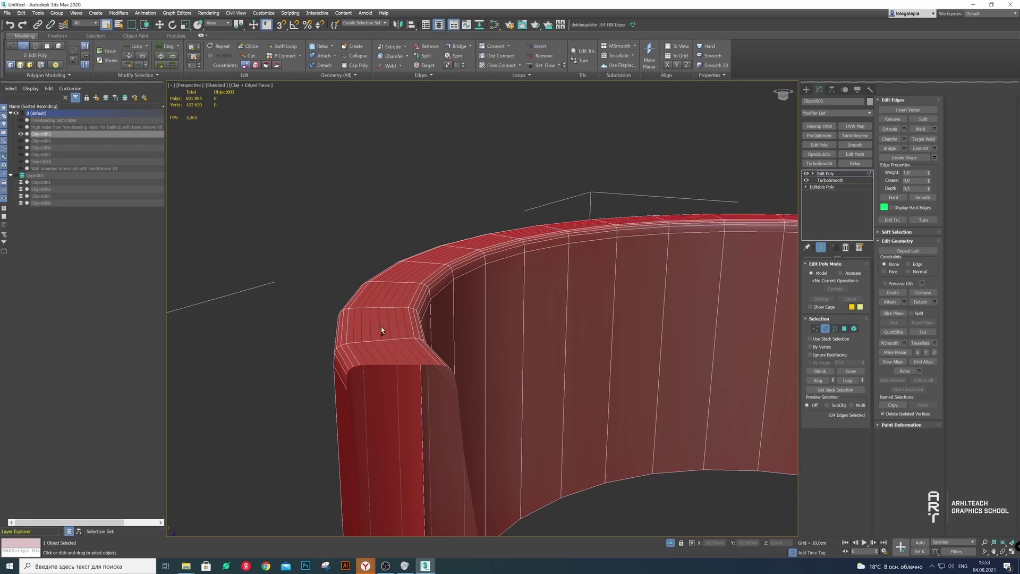
key(ctrl+BackSpace)
Unhide all hidden pipe geometry and orbit to the horizontal spout
click(832, 328)
scroll(481, 320, down, 5)
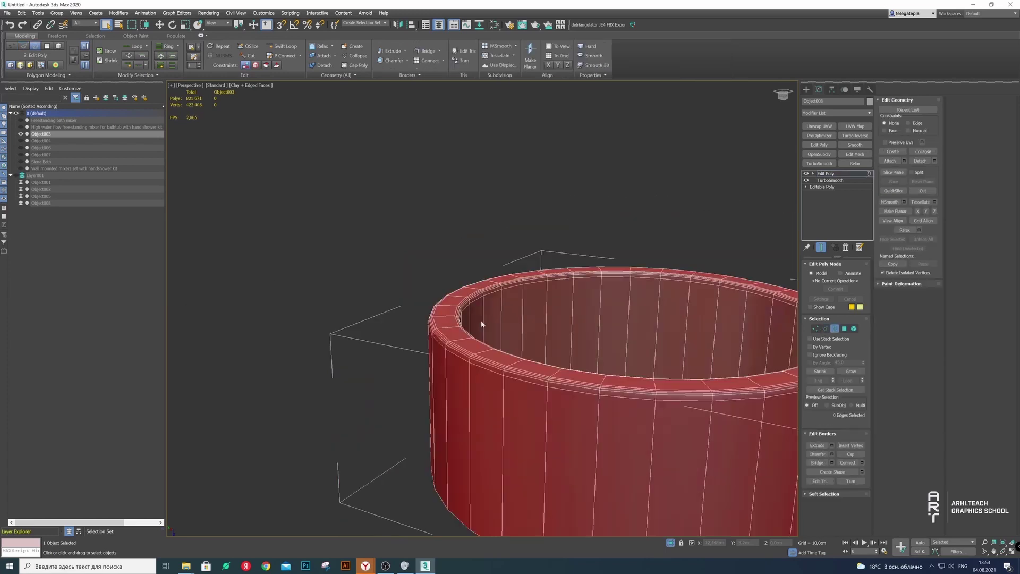
scroll(481, 320, down, 3)
right_click(497, 303)
key(4)
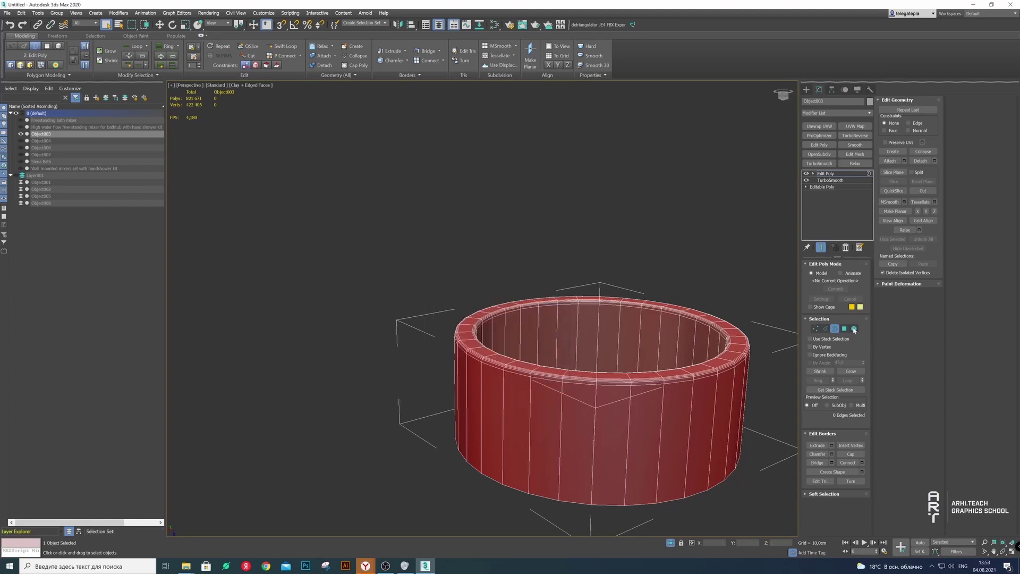
click(931, 241)
mouse_move(485, 296)
alt+middle_down()
mouse_move(572, 312)
mouse_move(728, 276)
alt+middle_up()
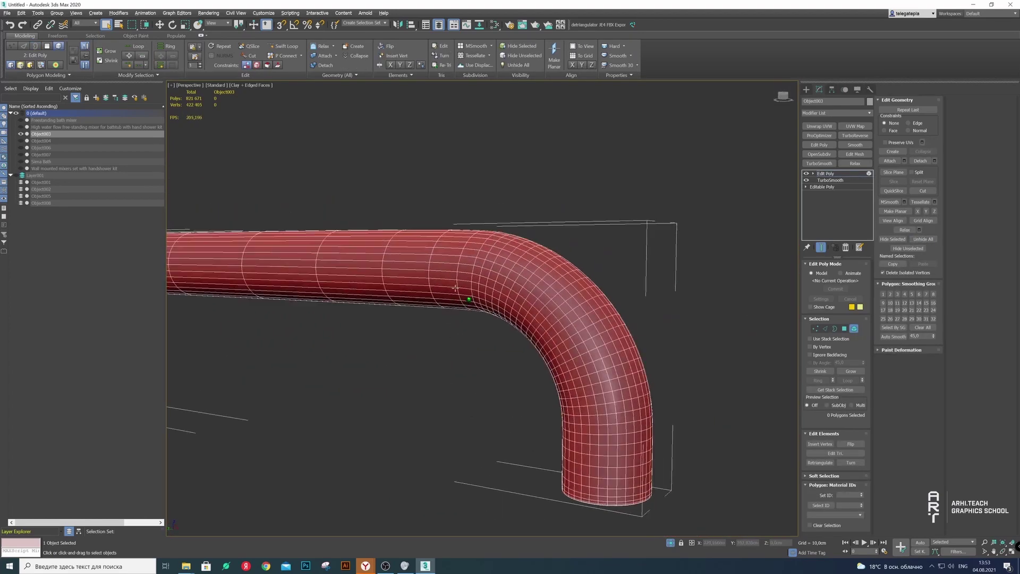
Reveal all hidden objects, including the layer holding the pipe
click(854, 329)
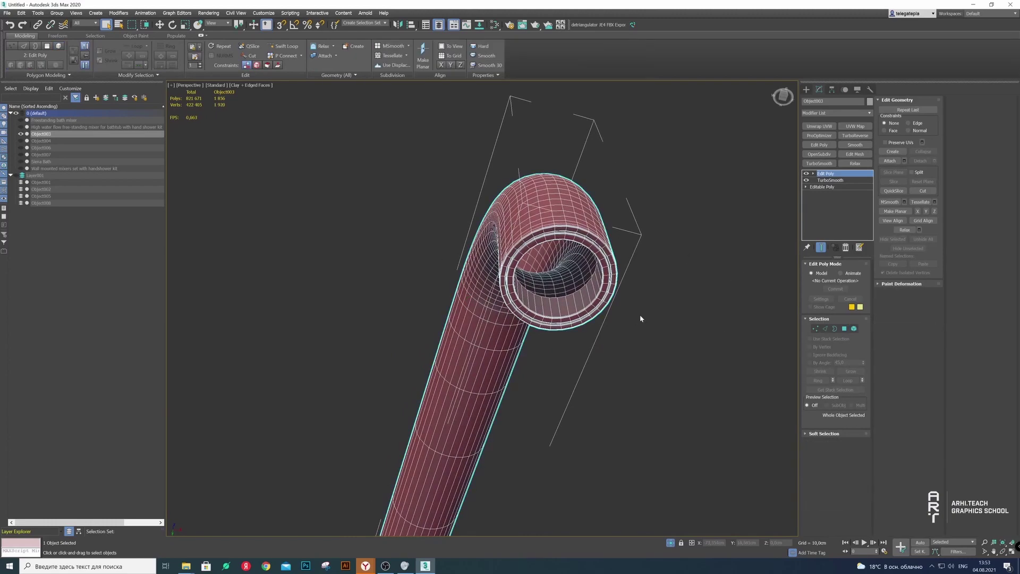
alt+middle_drag(640, 315, 128, 97)
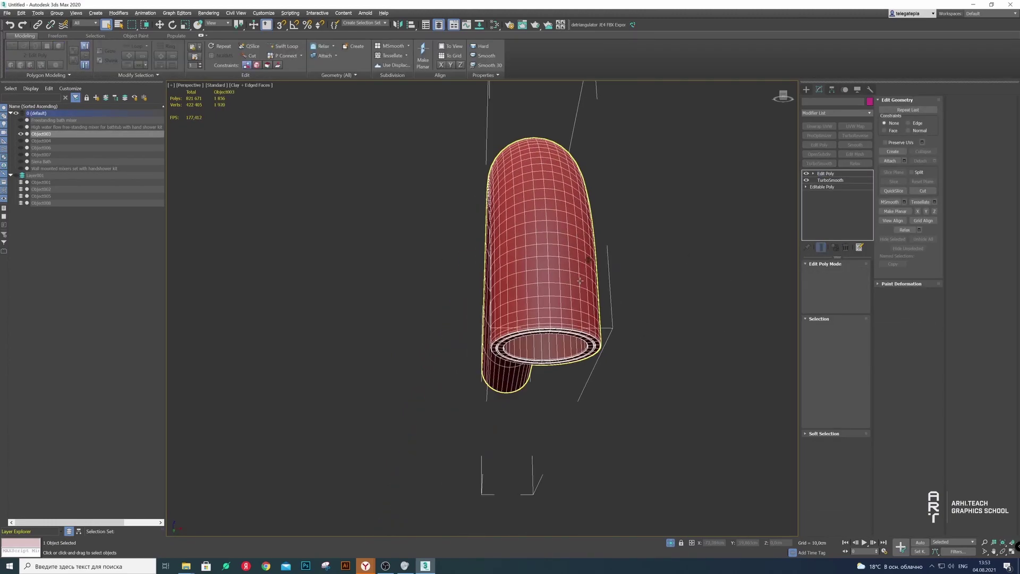
click(106, 98)
right_click(504, 232)
right_click(556, 209)
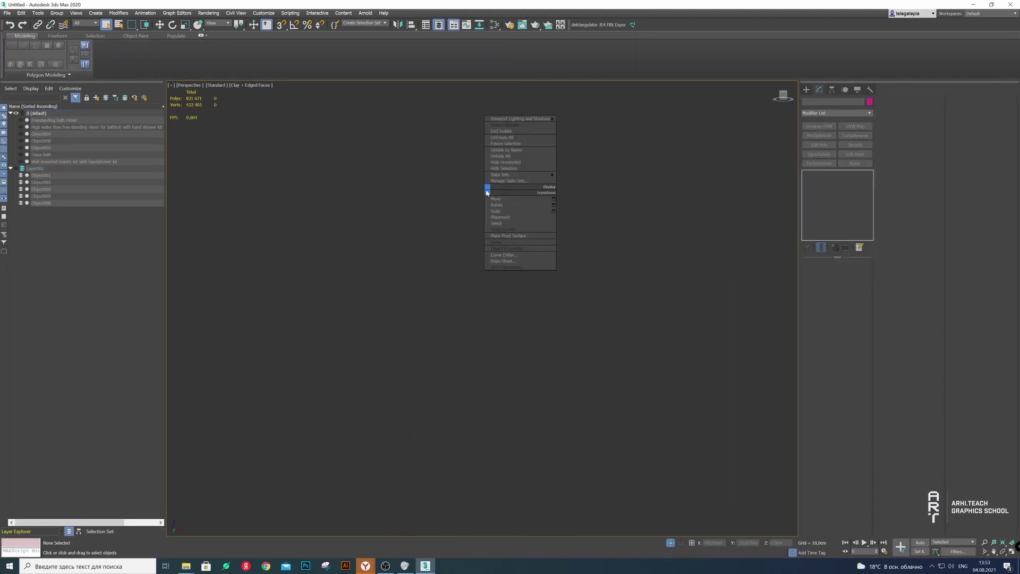
click(502, 150)
scroll(478, 377, up, 3)
alt+middle_drag(478, 377, 477, 342)
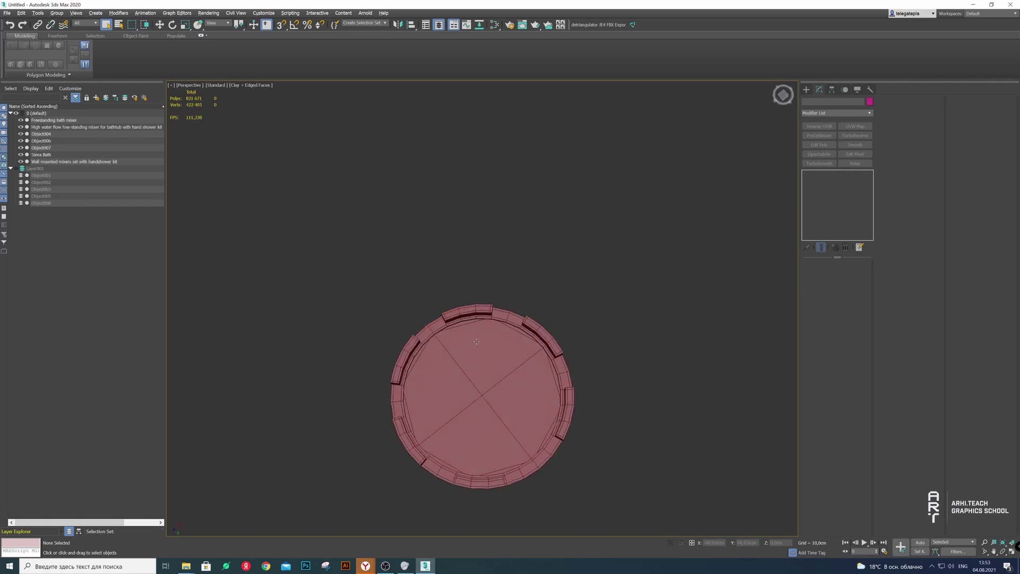
click(20, 168)
mouse_move(481, 404)
alt+middle_down()
mouse_move(488, 373)
mouse_move(765, 262)
alt+middle_up()
Convert the pipe to Editable Mesh and attach the inner ring to it
click(488, 374)
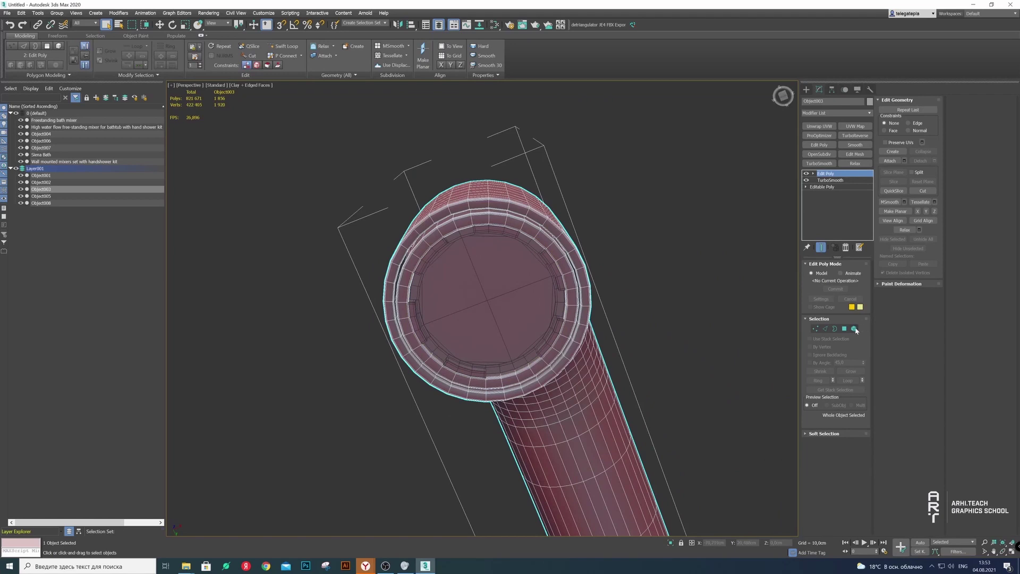
right_click(565, 243)
click(664, 328)
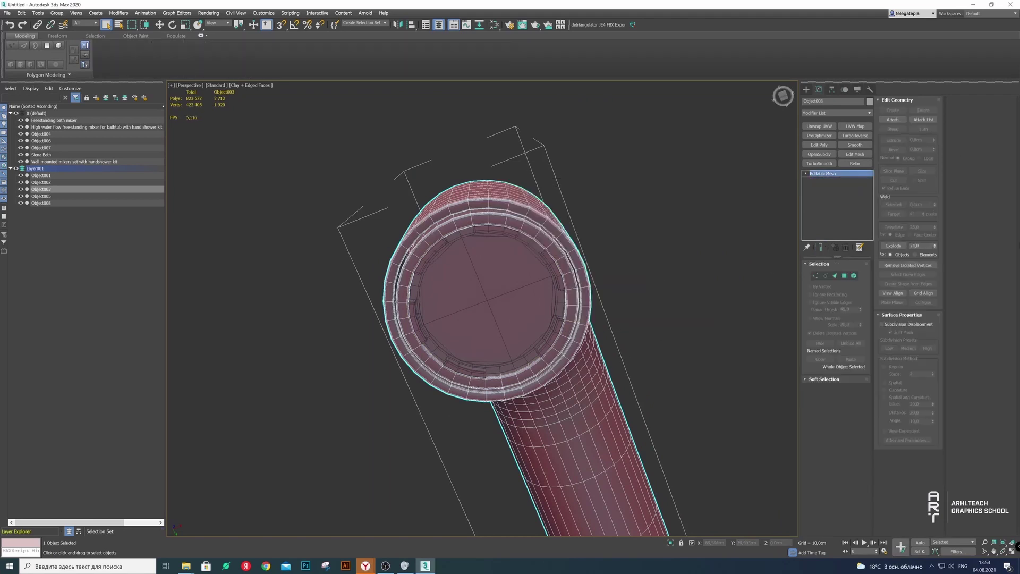
click(892, 119)
click(528, 258)
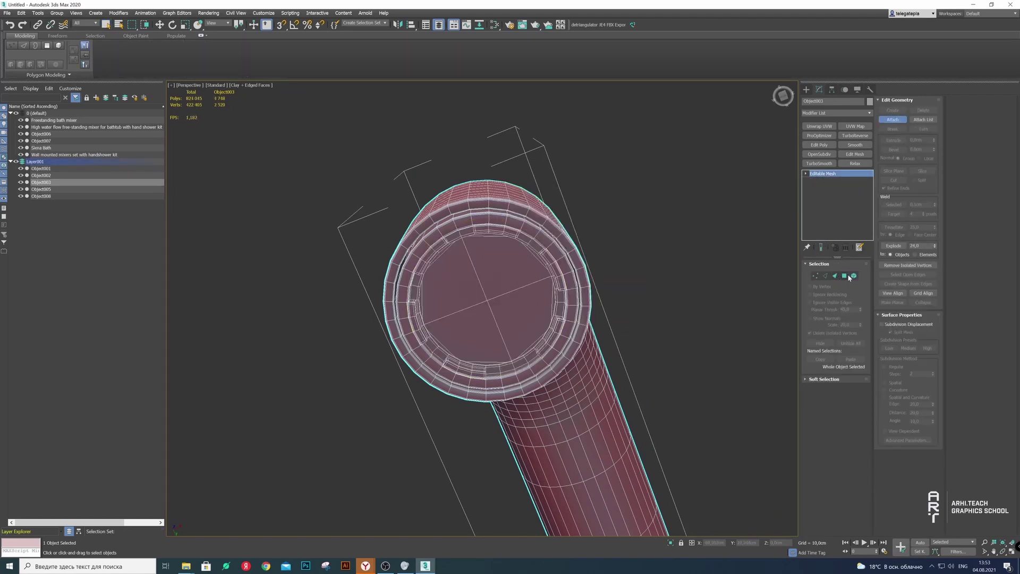
mouse_move(531, 319)
alt+middle_down()
mouse_move(547, 354)
mouse_move(557, 339)
mouse_move(537, 346)
mouse_move(528, 325)
mouse_move(541, 316)
mouse_move(523, 352)
mouse_move(551, 347)
alt+middle_up()
scroll(574, 410, down, 3)
click(574, 410)
scroll(556, 384, up, 3)
click(555, 384)
Hide the pipe's layer and select the hand-shower hose
scroll(537, 346, up, 5)
scroll(550, 347, up, 3)
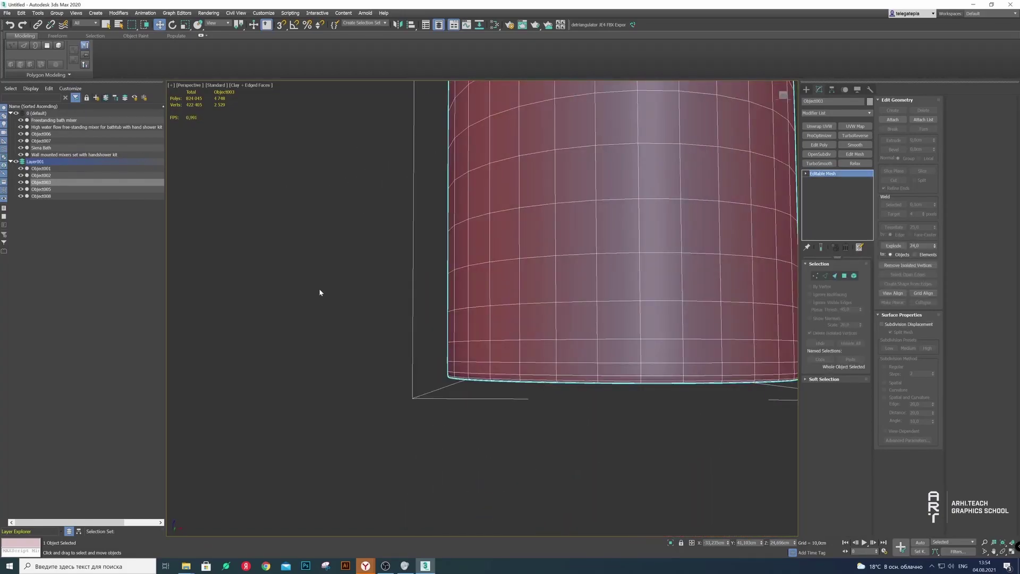
scroll(319, 288, down, 10)
click(16, 162)
scroll(417, 283, down, 5)
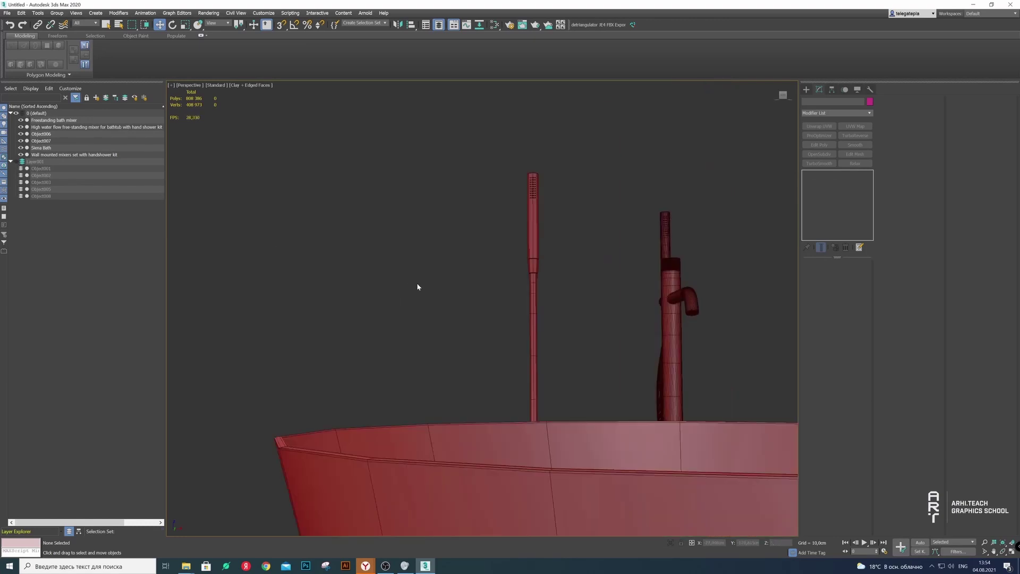
mouse_move(416, 282)
alt+middle_down()
mouse_move(468, 287)
mouse_move(469, 223)
alt+middle_up()
click(470, 223)
scroll(469, 215, up, 4)
scroll(469, 215, up, 5)
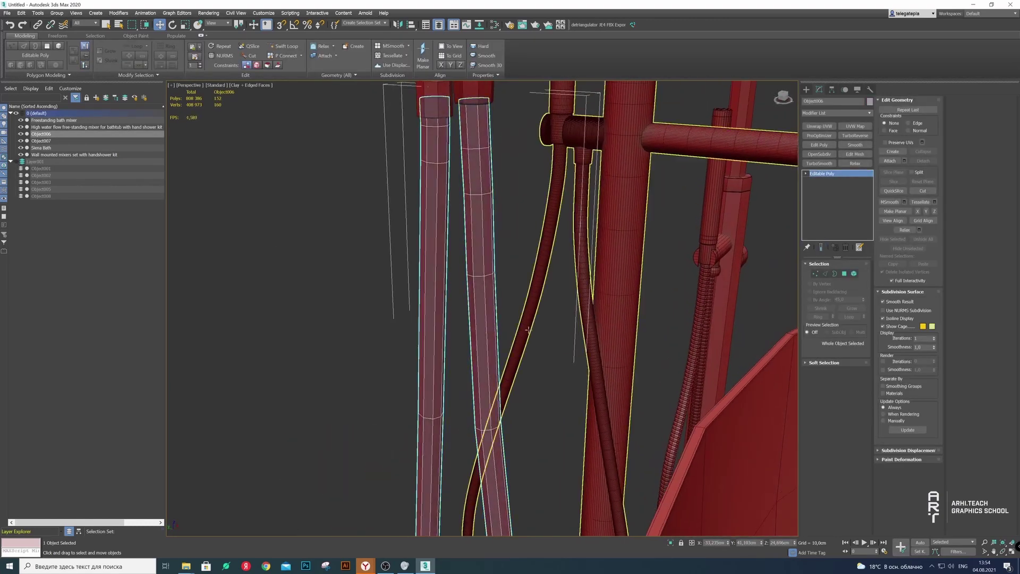
scroll(469, 216, up, 3)
Give the hose TurboSmooth with 2 iterations
click(833, 166)
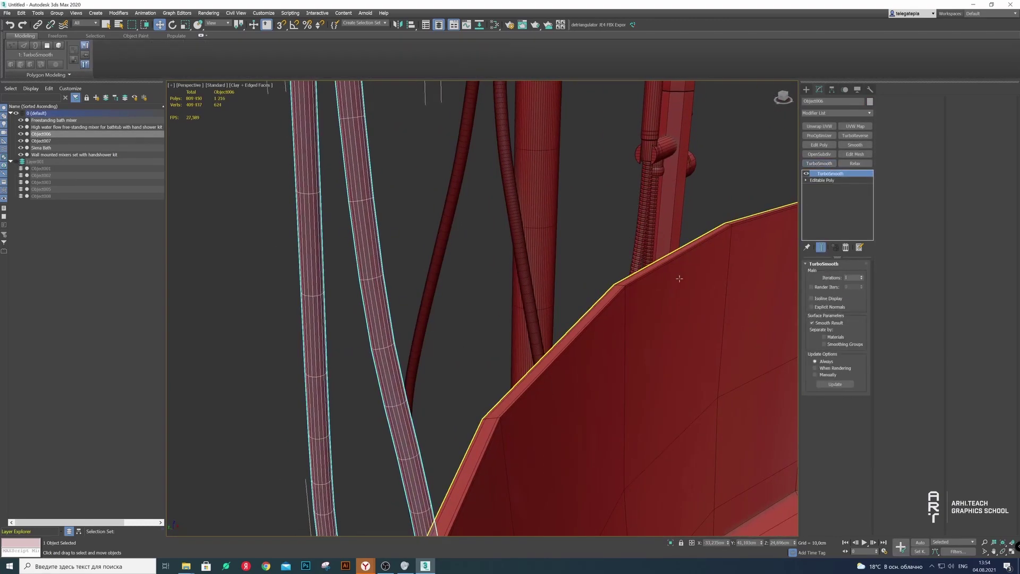
scroll(373, 393, down, 5)
mouse_move(404, 318)
alt+middle_down()
mouse_move(373, 394)
mouse_move(362, 358)
alt+middle_up()
scroll(373, 393, up, 5)
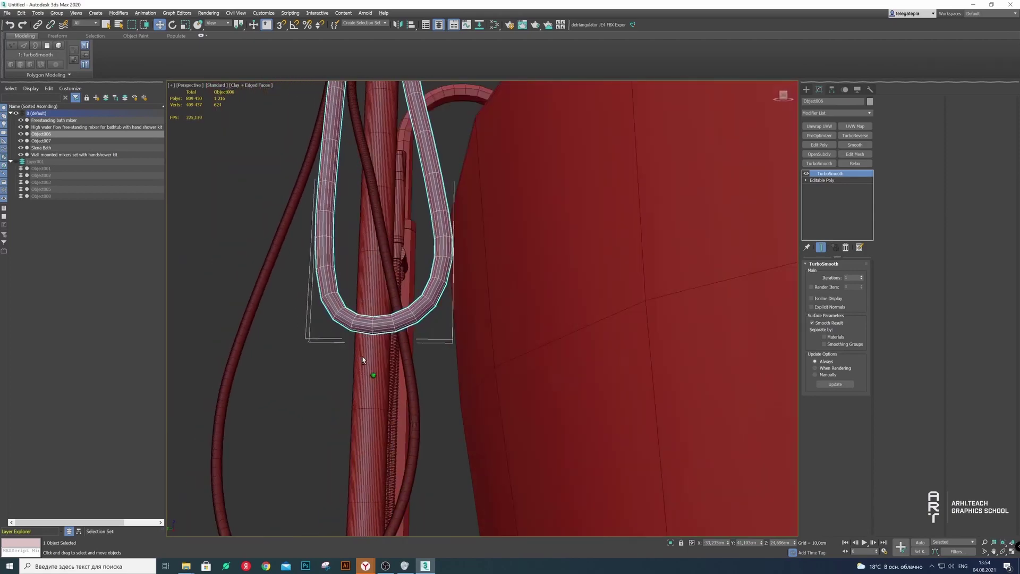
click(862, 276)
mouse_move(346, 201)
alt+middle_down()
mouse_move(413, 212)
mouse_move(404, 309)
mouse_move(425, 303)
alt+middle_up()
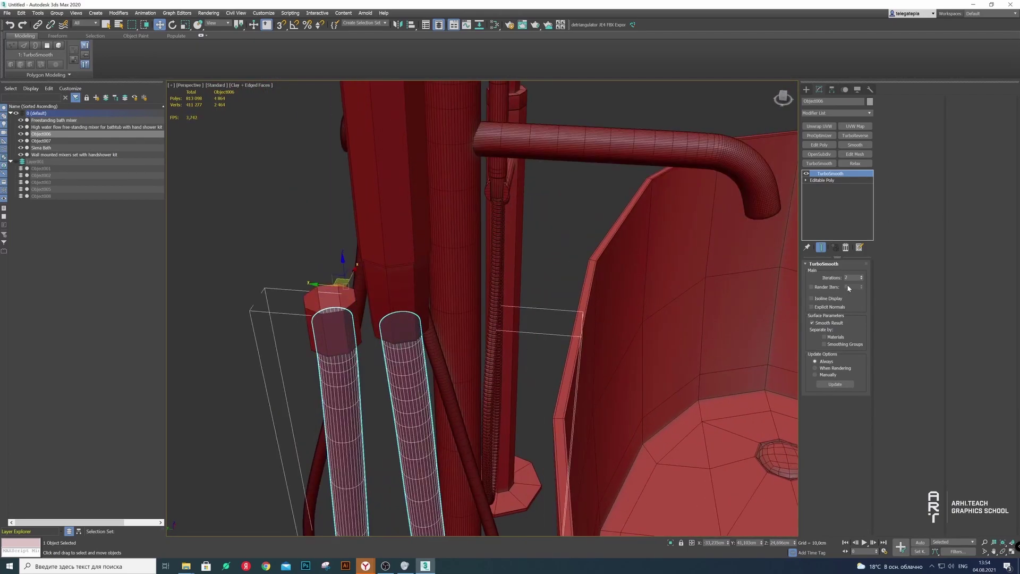
Add an Edit Poly modifier above the hose's TurboSmooth
click(819, 145)
alt+middle_drag(480, 356, 452, 297)
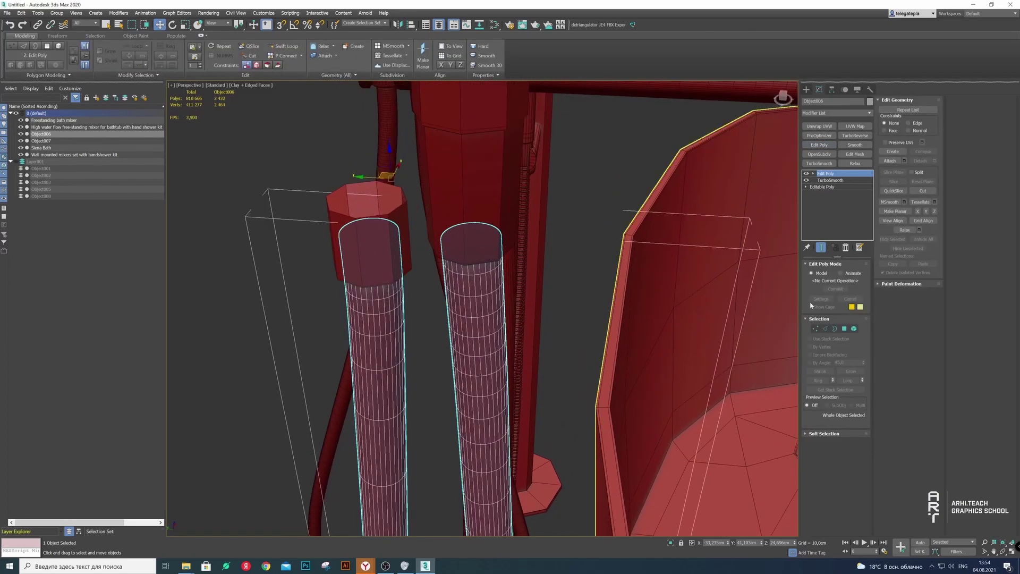
key(2)
mouse_move(717, 319)
alt+middle_down()
mouse_move(471, 285)
mouse_move(483, 328)
alt+middle_up()
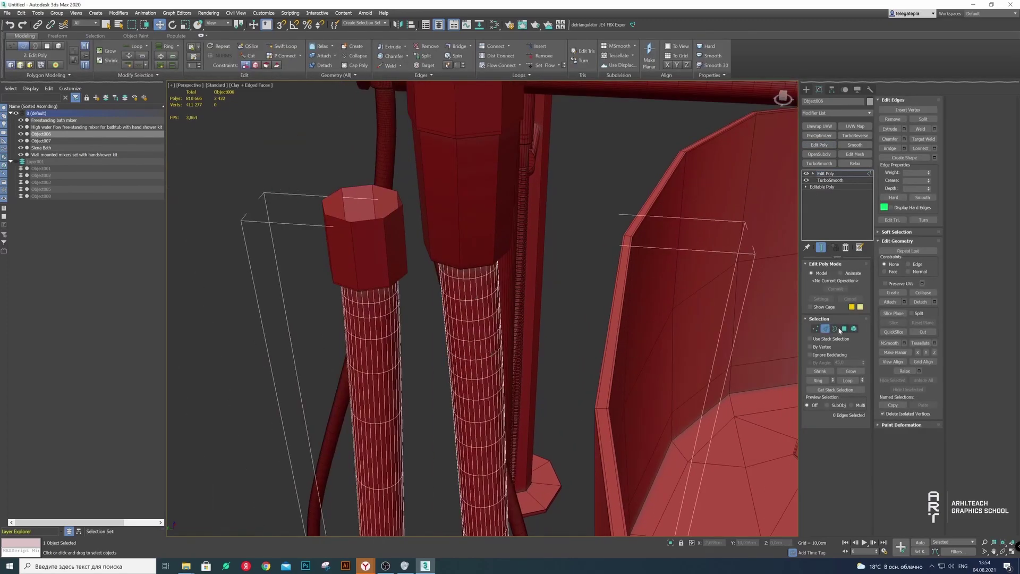
key(2)
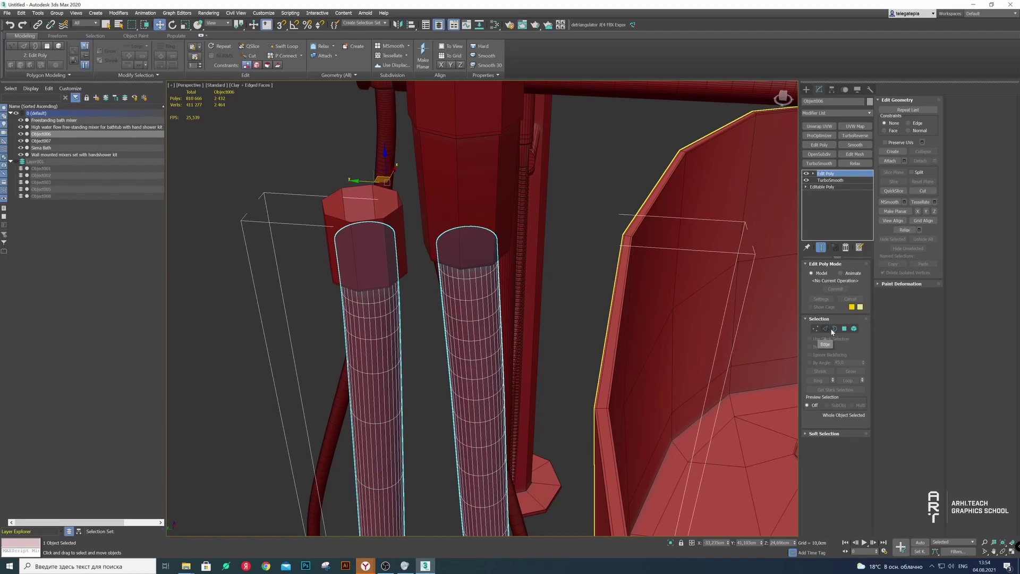
Select every edge loop around the hose cylinder using Loop
click(824, 329)
scroll(467, 293, up, 2)
double_click(466, 288)
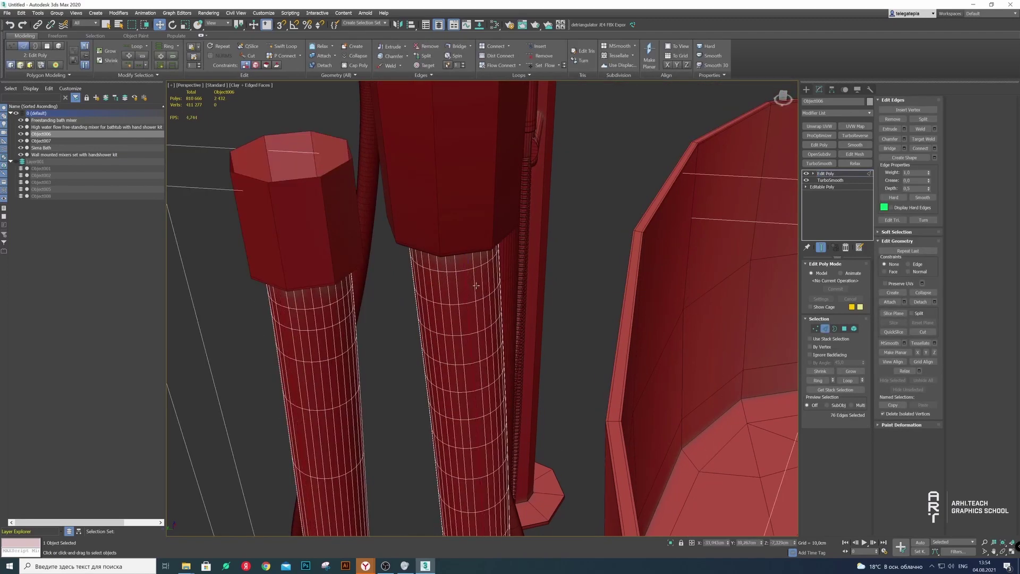
ctrl+double_click(482, 281)
click(171, 67)
scroll(400, 298, down, 3)
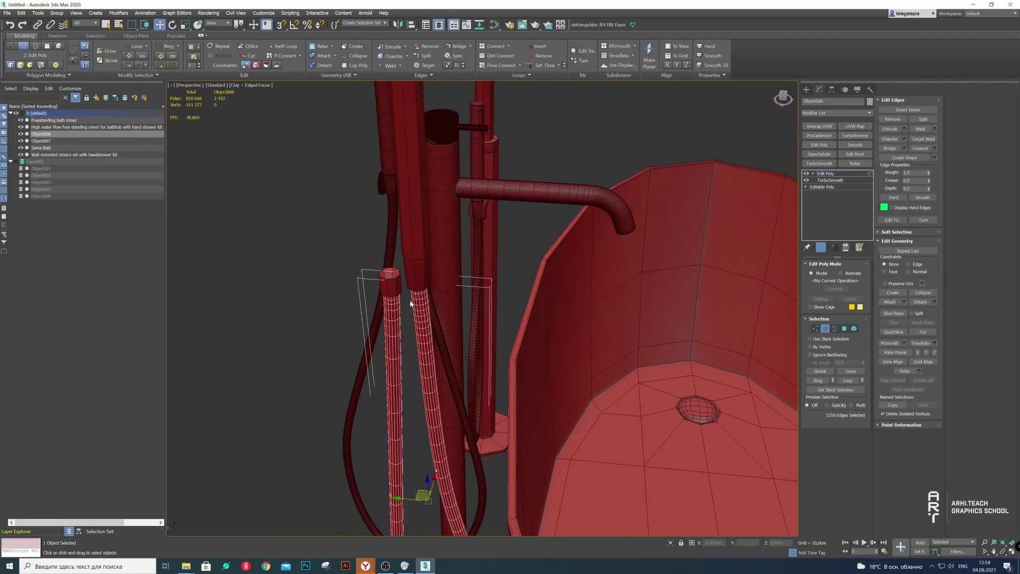
scroll(400, 297, down, 2)
scroll(400, 298, up, 6)
Turn off Edged Faces and orbit around the hose and tub
click(250, 84)
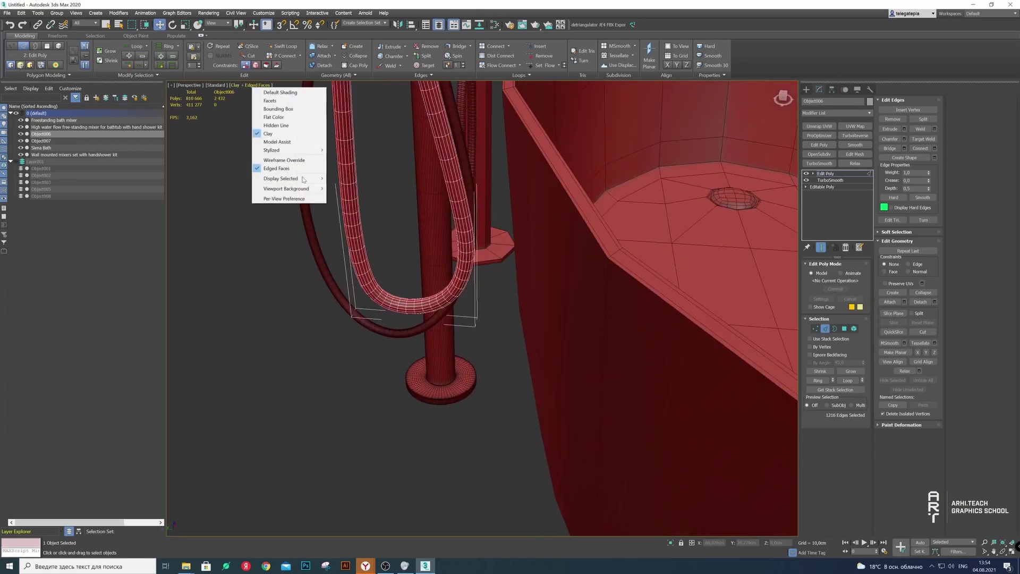
click(270, 169)
alt+middle_drag(398, 403, 452, 275)
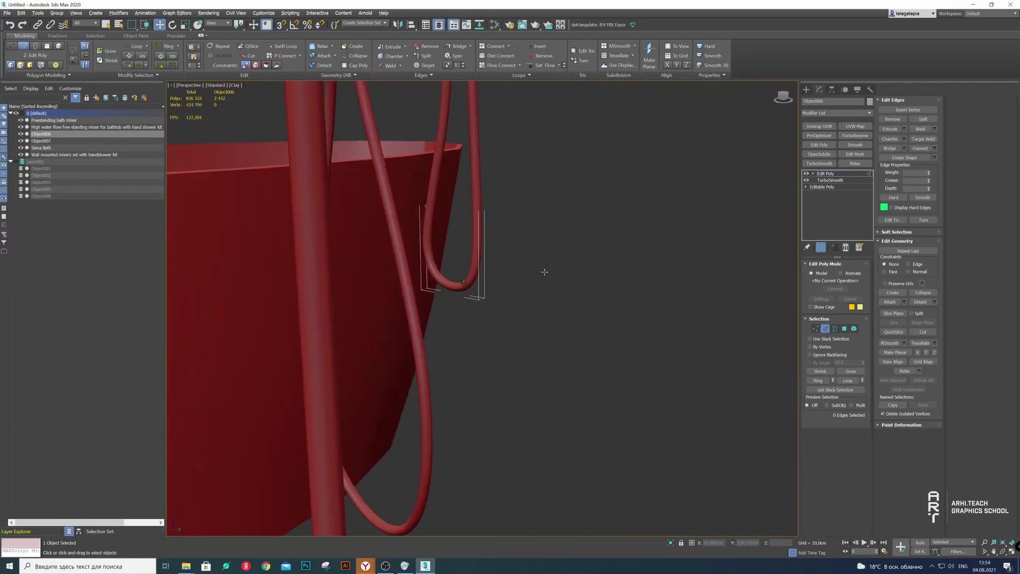
alt+middle_drag(453, 275, 505, 289)
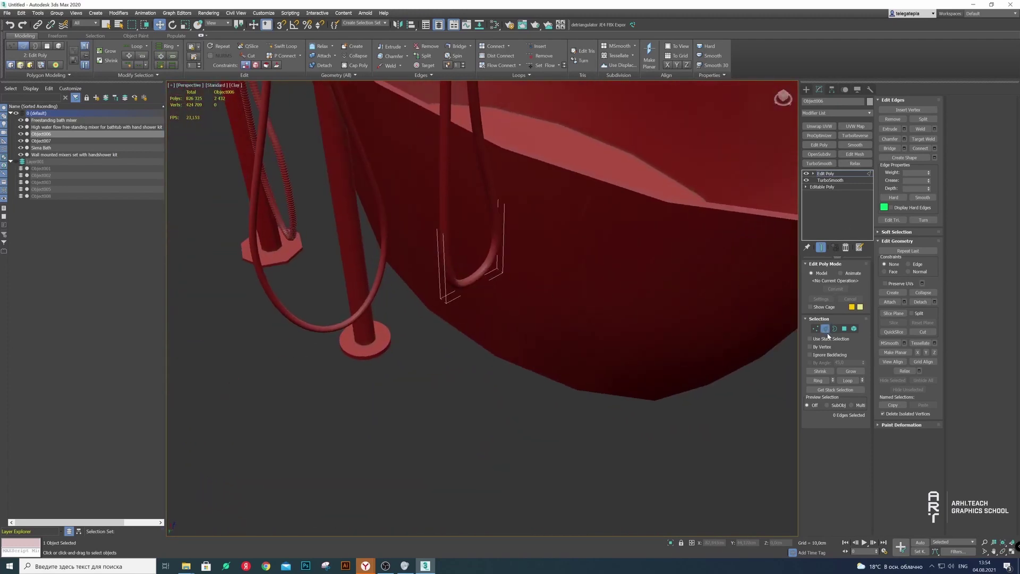
Turn Edged Faces back on and select all edge loops along the hose tube
click(236, 86)
click(269, 169)
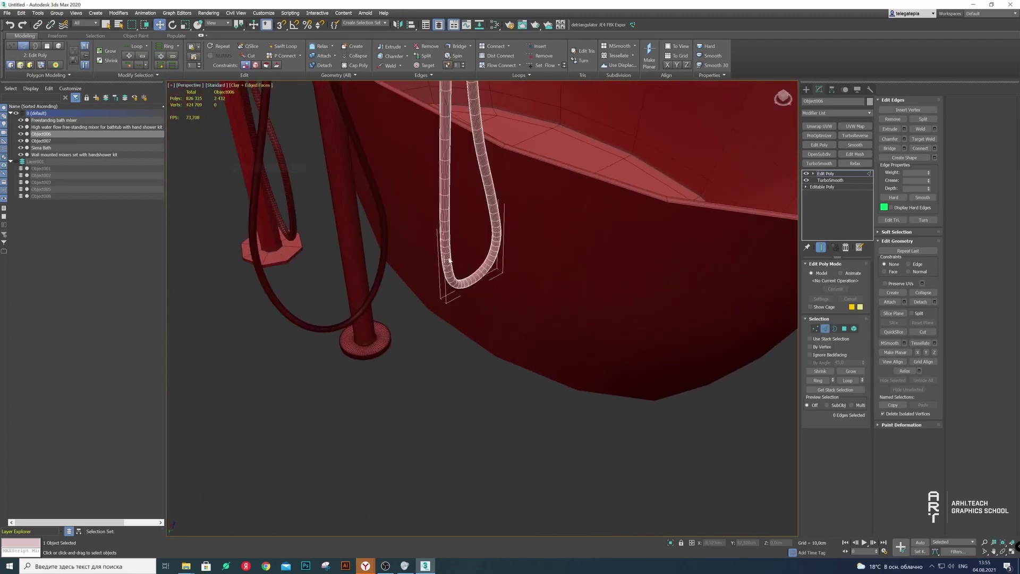
scroll(453, 227, up, 3)
scroll(453, 227, up, 3)
double_click(455, 221)
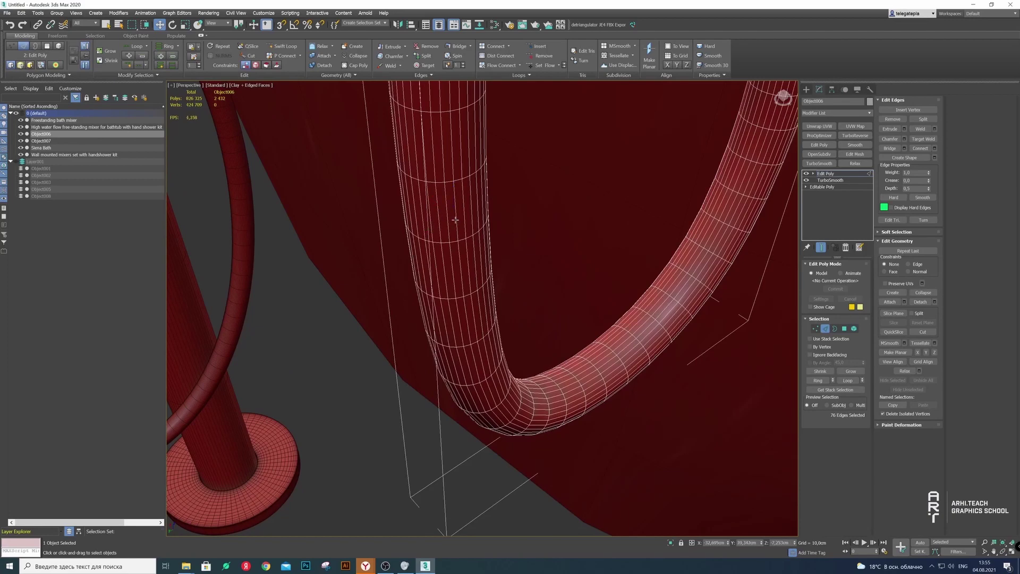
shift+click(467, 215)
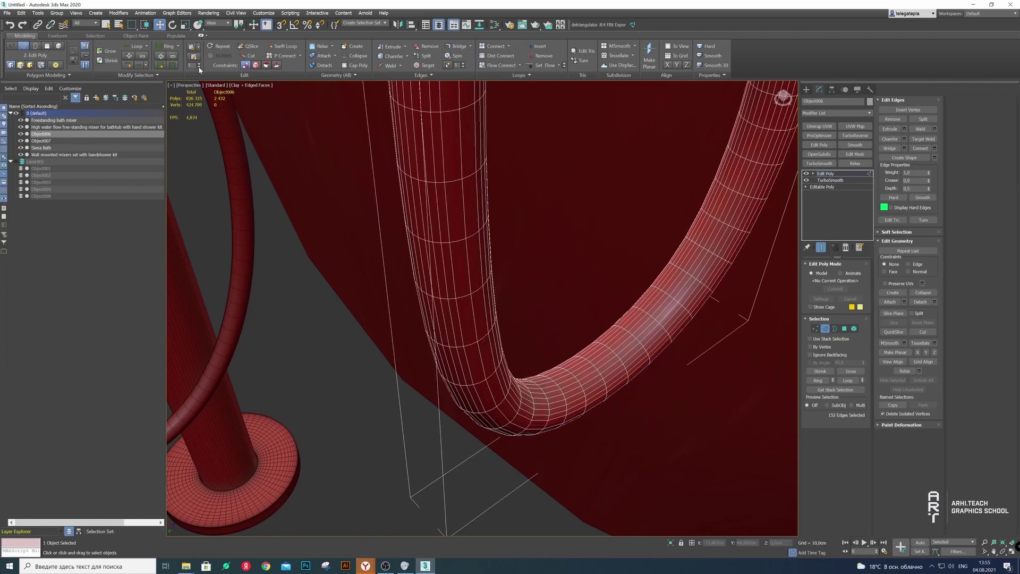
click(172, 65)
Exit edge mode, hide Edged Faces, deselect, and orbit to the hose loop and bath rim
key(2)
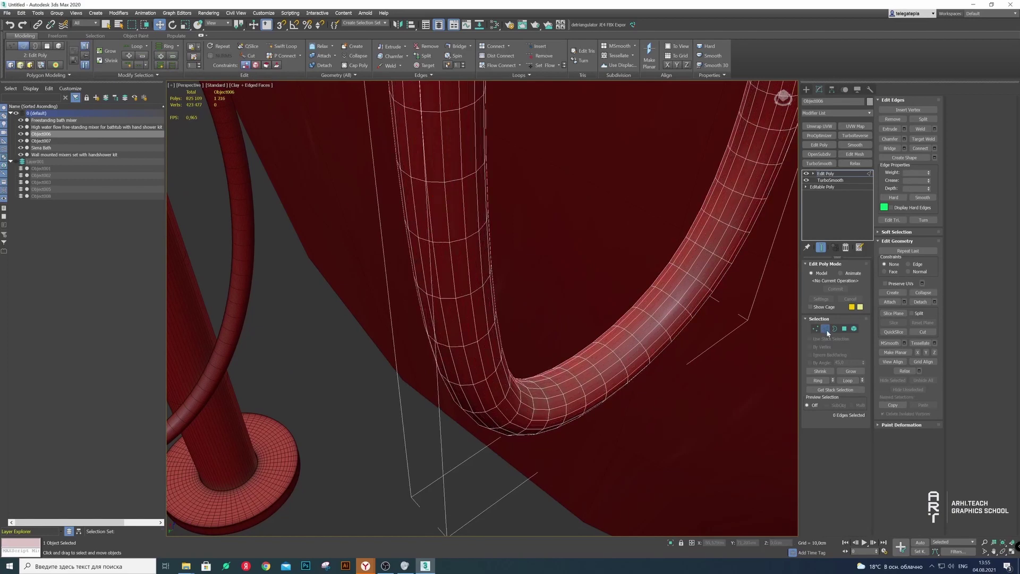
click(258, 85)
click(282, 168)
scroll(353, 319, down, 5)
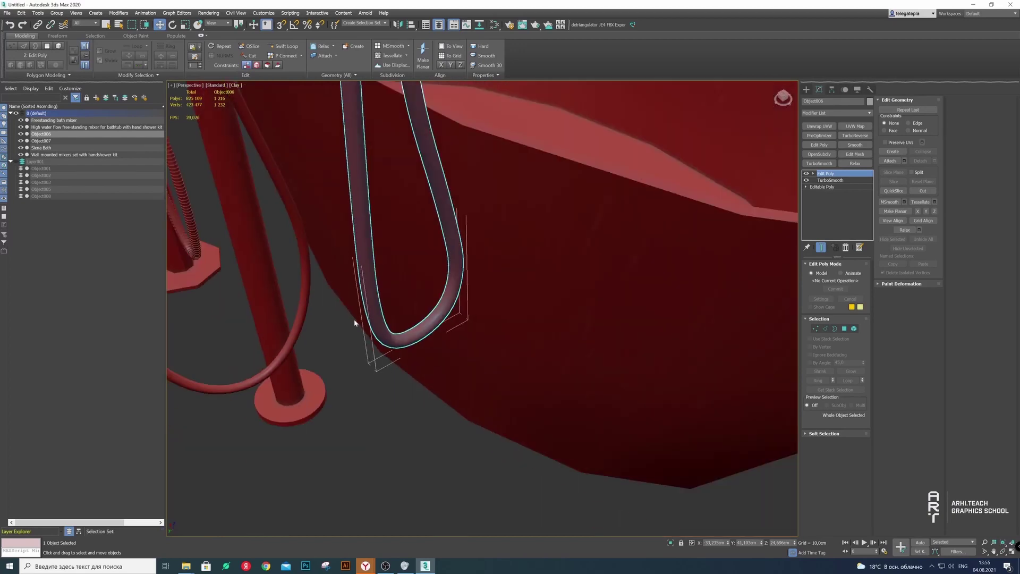
click(356, 371)
alt+middle_drag(357, 392, 357, 315)
scroll(356, 314, up, 5)
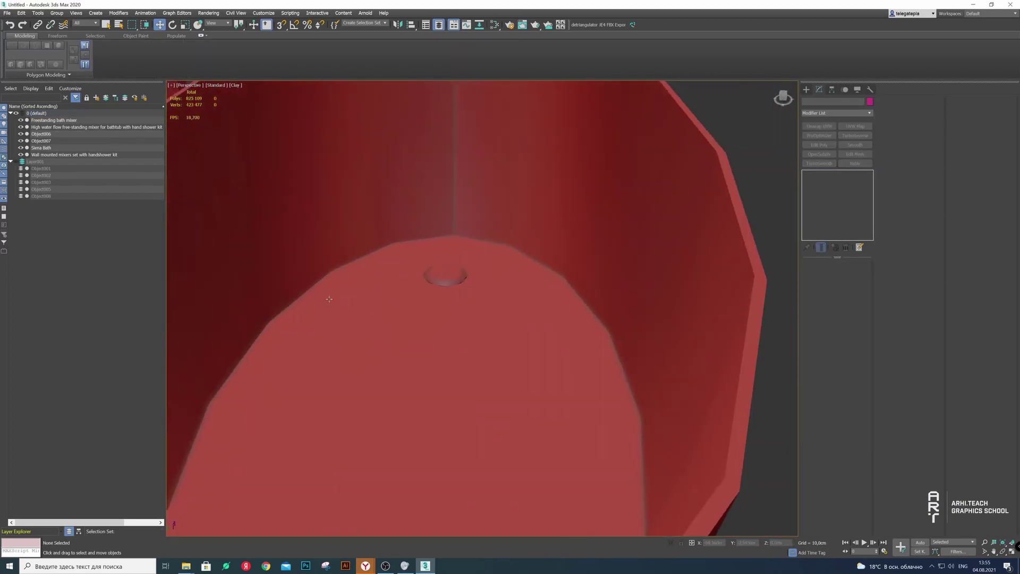
scroll(478, 313, down, 6)
scroll(574, 312, down, 3)
scroll(573, 312, up, 2)
scroll(528, 279, up, 3)
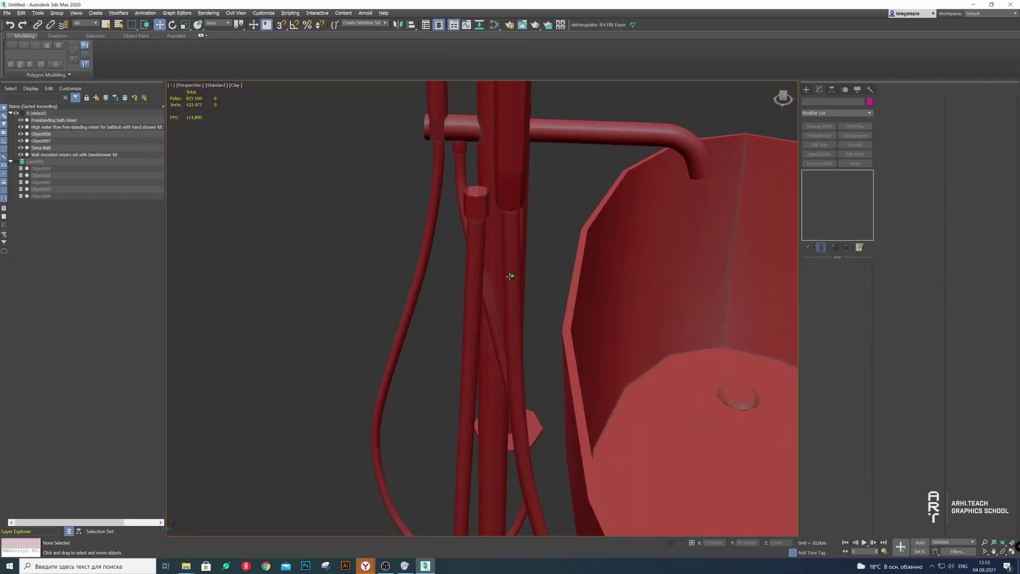
scroll(479, 282, up, 3)
scroll(436, 287, up, 3)
mouse_move(435, 287)
alt+middle_down()
mouse_move(413, 287)
mouse_move(478, 290)
mouse_move(550, 350)
alt+middle_up()
Apply TurboSmooth to the shower column of the mixer
click(529, 346)
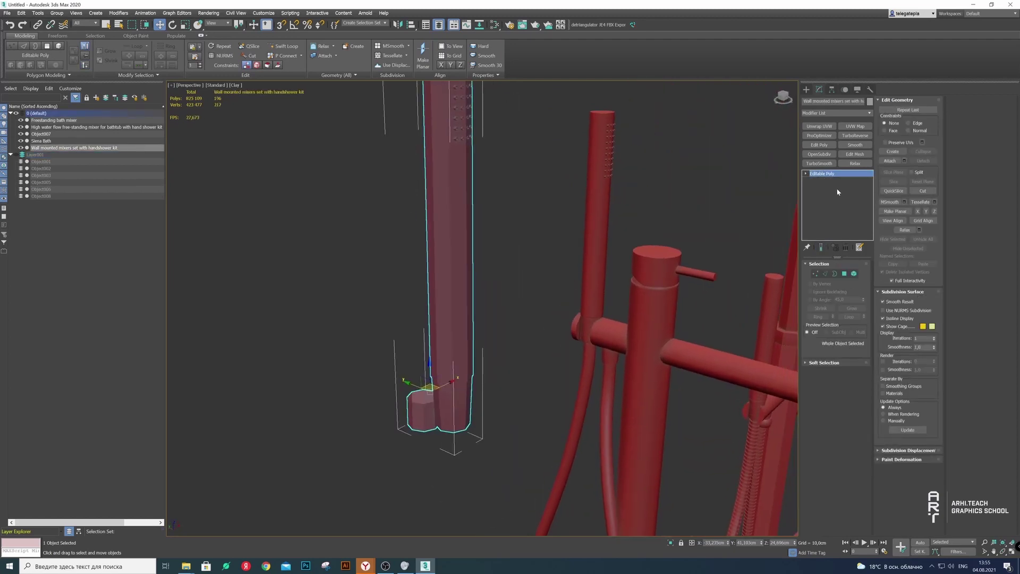
click(819, 164)
scroll(519, 275, down, 3)
scroll(496, 306, down, 3)
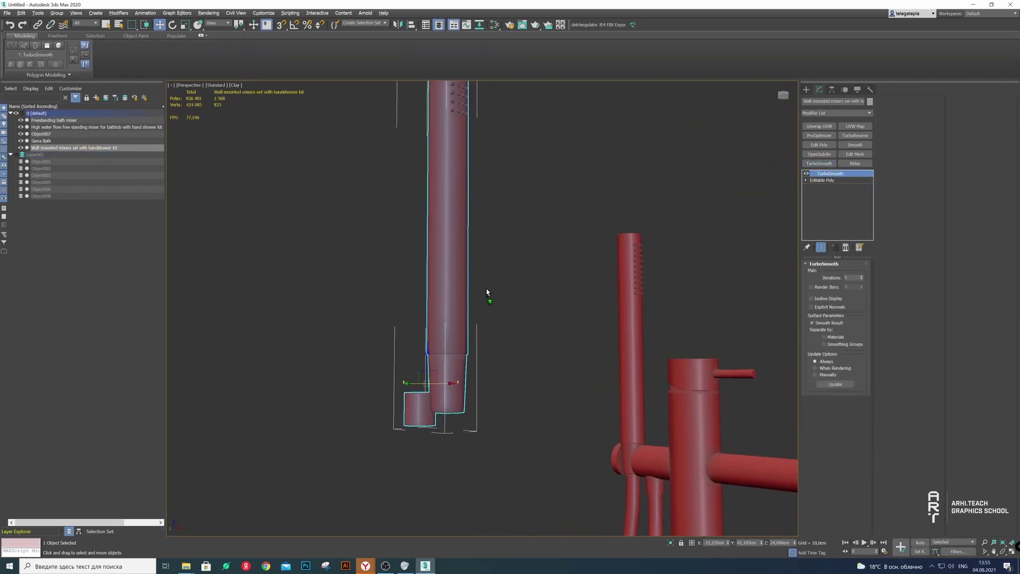
click(481, 321)
scroll(479, 321, down, 2)
click(468, 338)
mouse_move(467, 338)
alt+middle_down()
mouse_move(489, 306)
mouse_move(436, 298)
alt+middle_up()
click(489, 306)
Inspect the hand-shower column and tall mixer column from several angles
scroll(468, 313, up, 3)
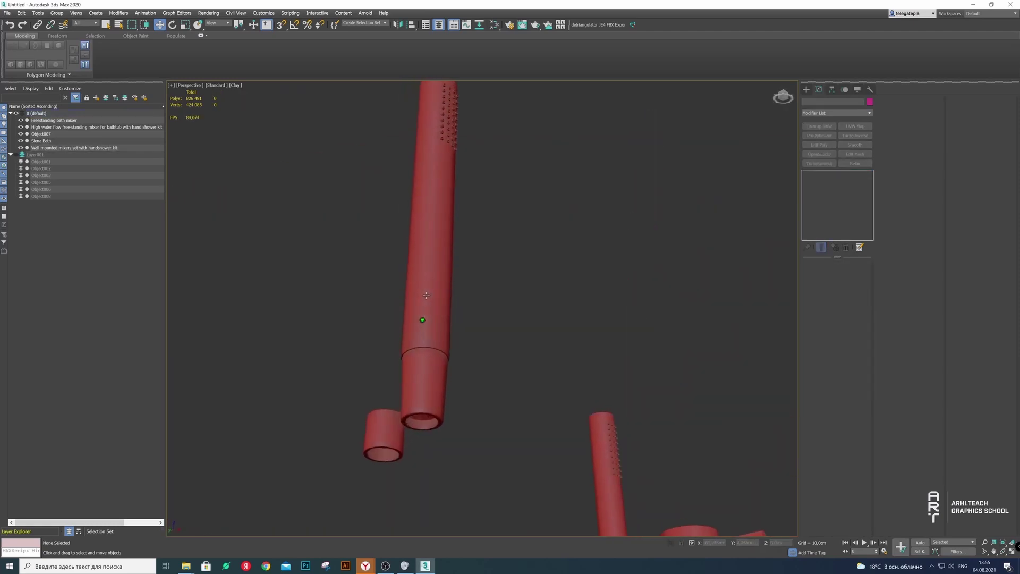
click(427, 265)
click(513, 324)
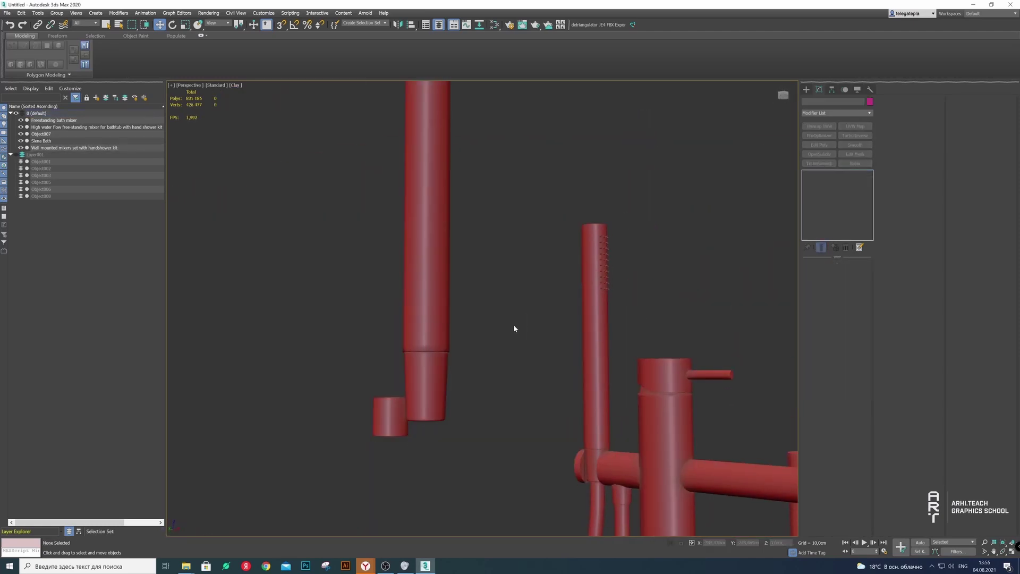
mouse_move(513, 324)
alt+middle_down()
mouse_move(489, 337)
mouse_move(455, 291)
alt+middle_up()
scroll(553, 201, up, 3)
mouse_move(553, 200)
alt+middle_down()
mouse_move(534, 232)
mouse_move(542, 324)
alt+middle_up()
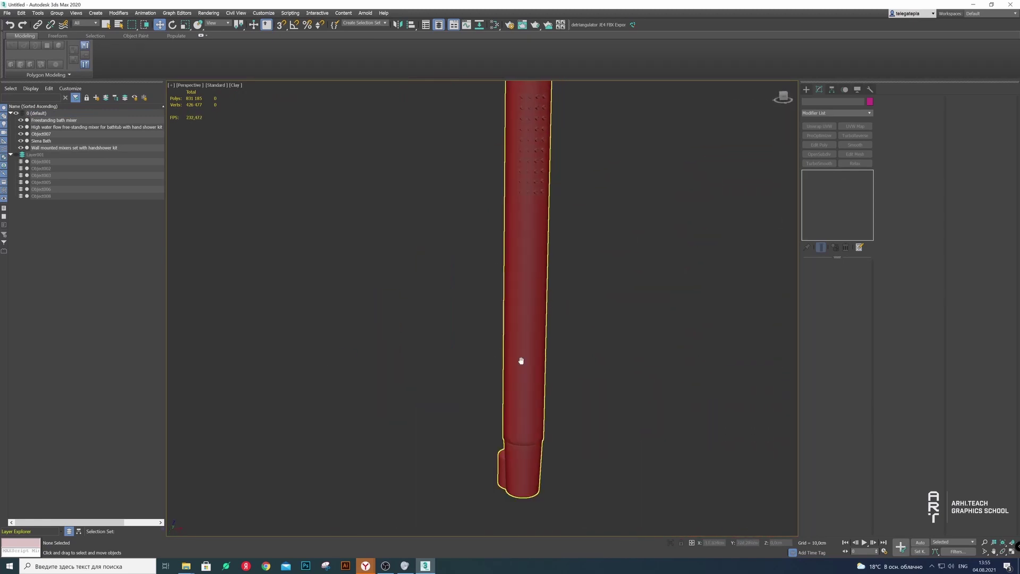
click(533, 279)
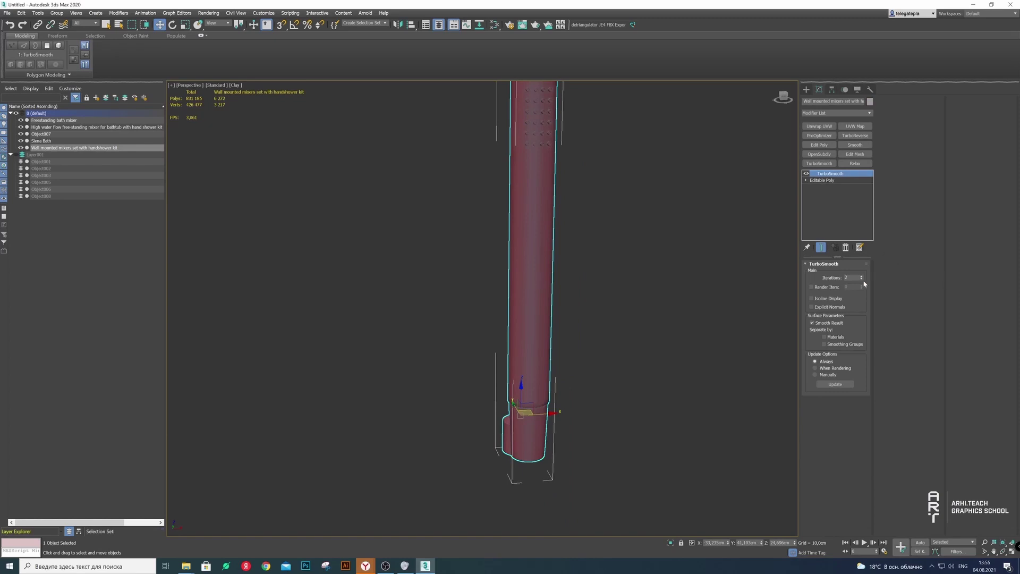
click(561, 341)
mouse_move(561, 342)
alt+middle_down()
mouse_move(564, 310)
mouse_move(553, 314)
mouse_move(563, 295)
mouse_move(554, 318)
mouse_move(571, 312)
mouse_move(562, 323)
mouse_move(569, 371)
alt+middle_up()
Move the handshower set into the hidden Layer001
click(565, 312)
scroll(553, 295, down, 5)
scroll(550, 226, up, 4)
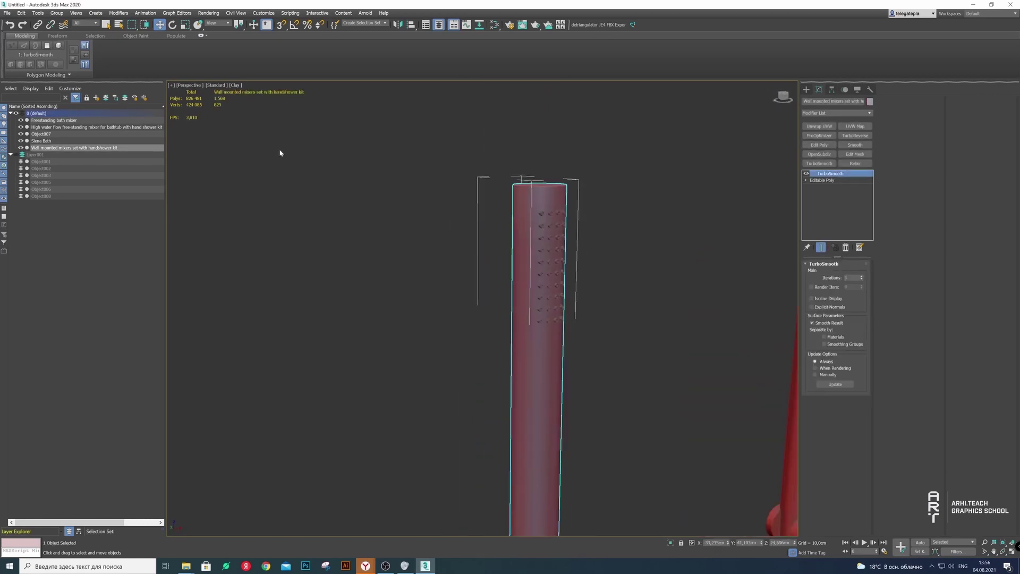
click(95, 96)
Add TurboSmooth and TurboReverse to the nozzle cylinders, Object007
click(560, 221)
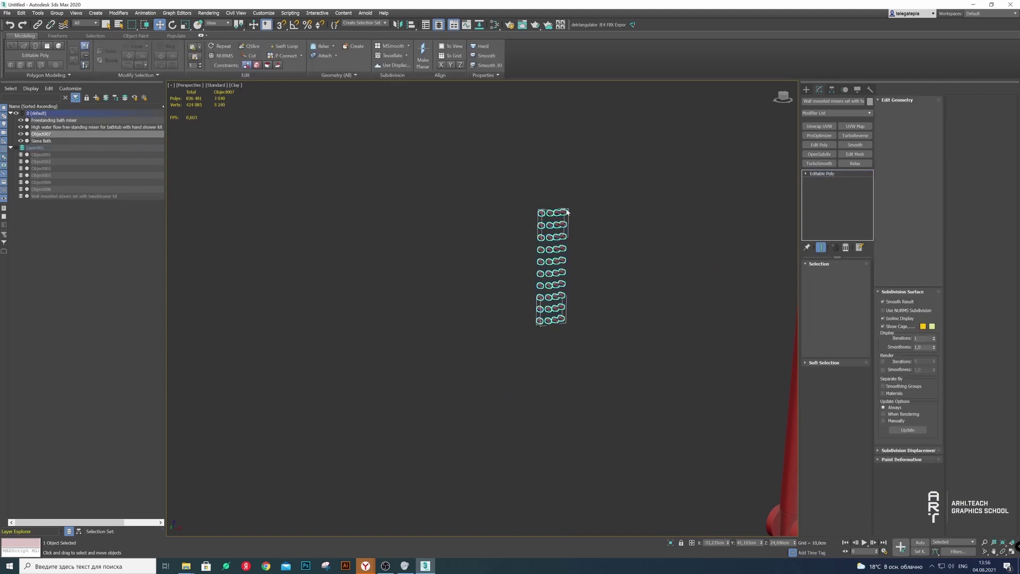
scroll(561, 223, up, 2)
scroll(571, 250, up, 3)
scroll(579, 270, up, 3)
alt+middle_drag(579, 269, 575, 254)
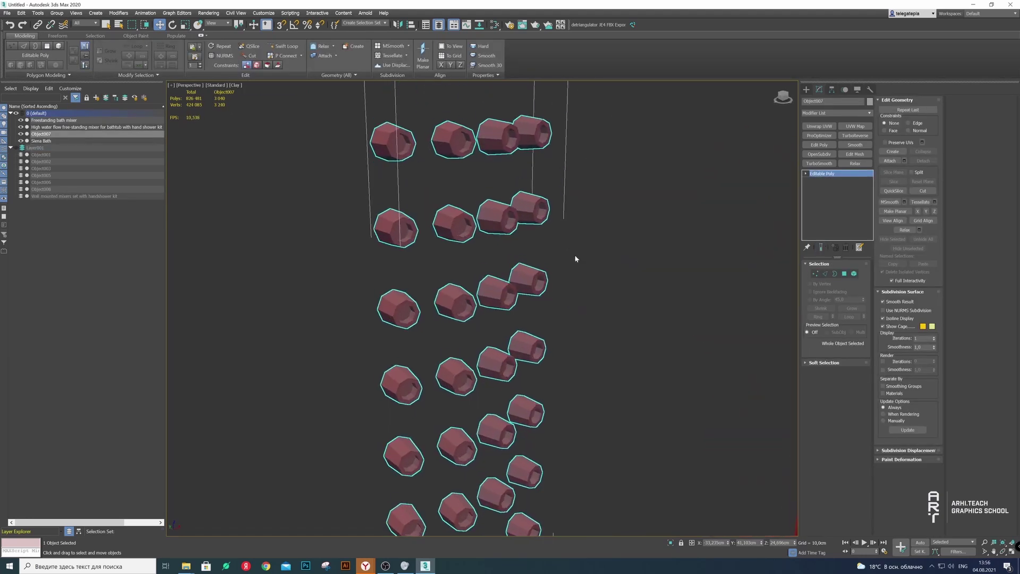
click(820, 163)
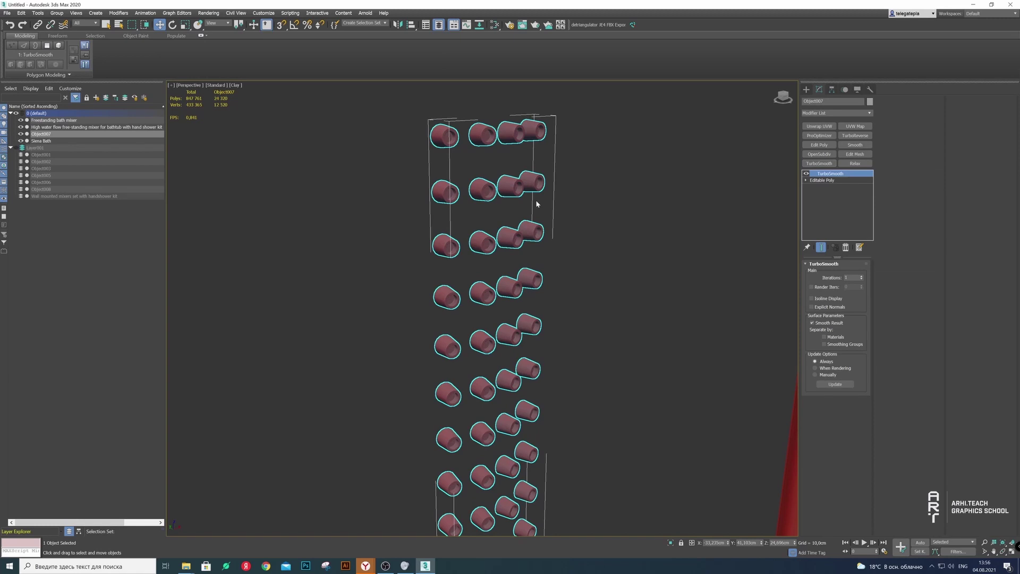
click(854, 136)
click(568, 197)
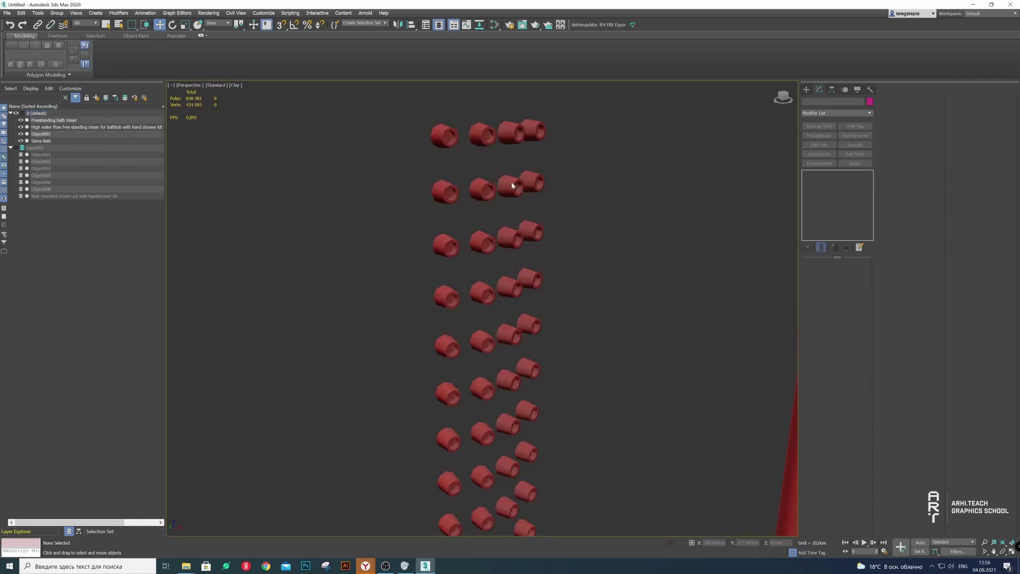
Collapse the Object007 nozzle cylinders to Editable Poly
scroll(456, 254, down, 5)
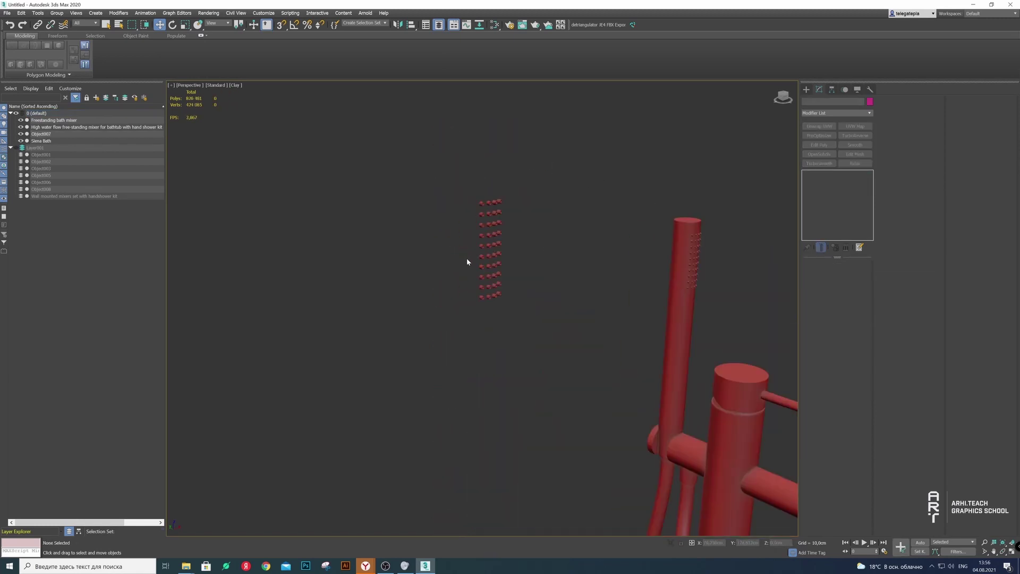
scroll(474, 259, down, 5)
scroll(416, 211, up, 3)
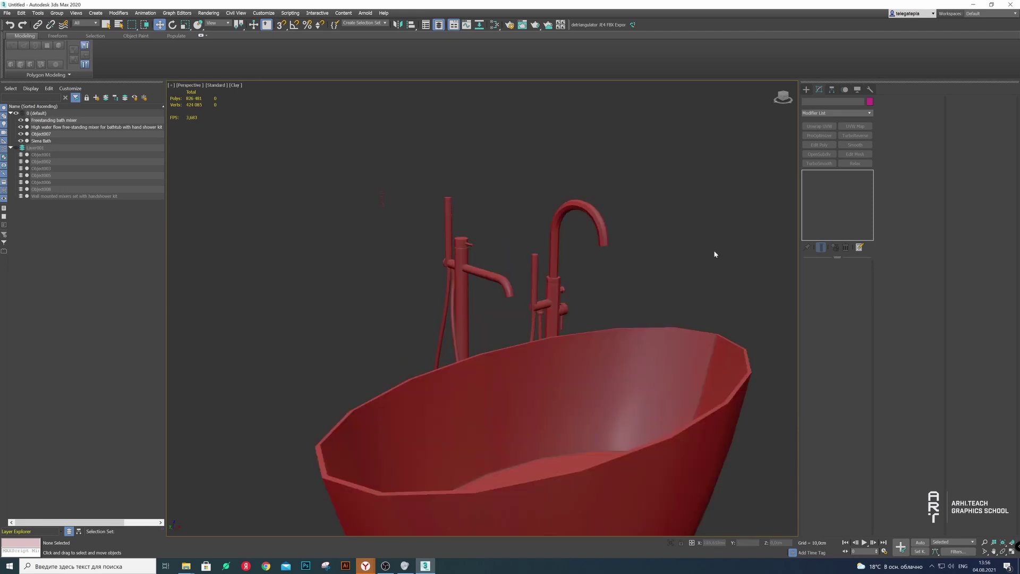
click(41, 134)
right_click(378, 196)
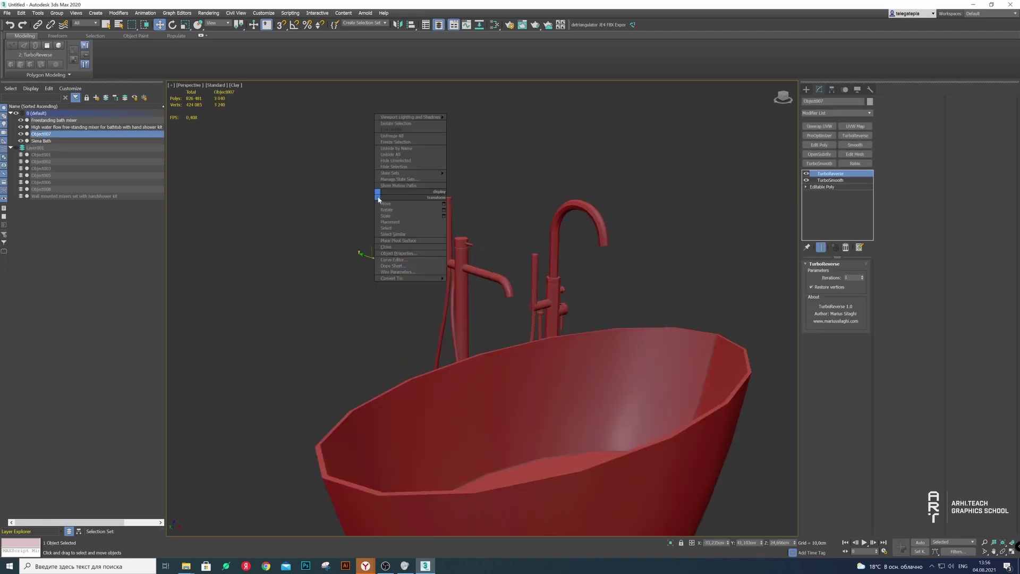
click(477, 286)
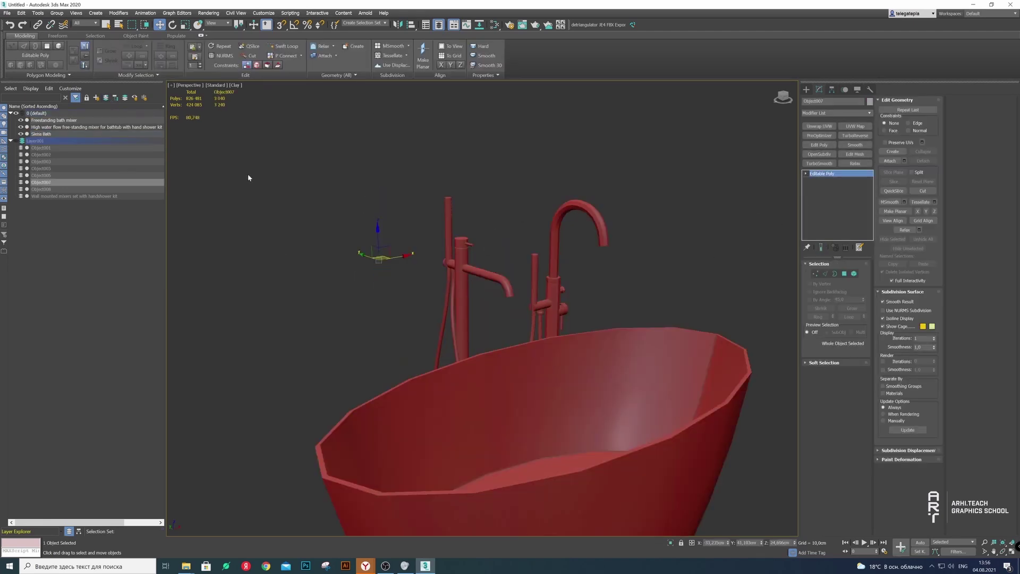
click(434, 247)
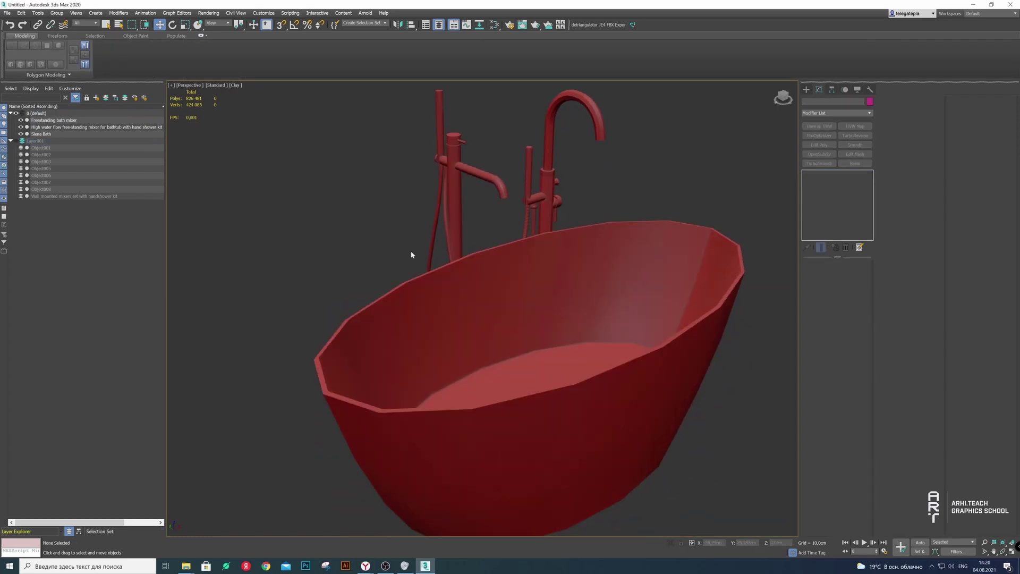
Select the wall-mounted mixer set and all Layer001 objects in the Layer Explorer
click(453, 201)
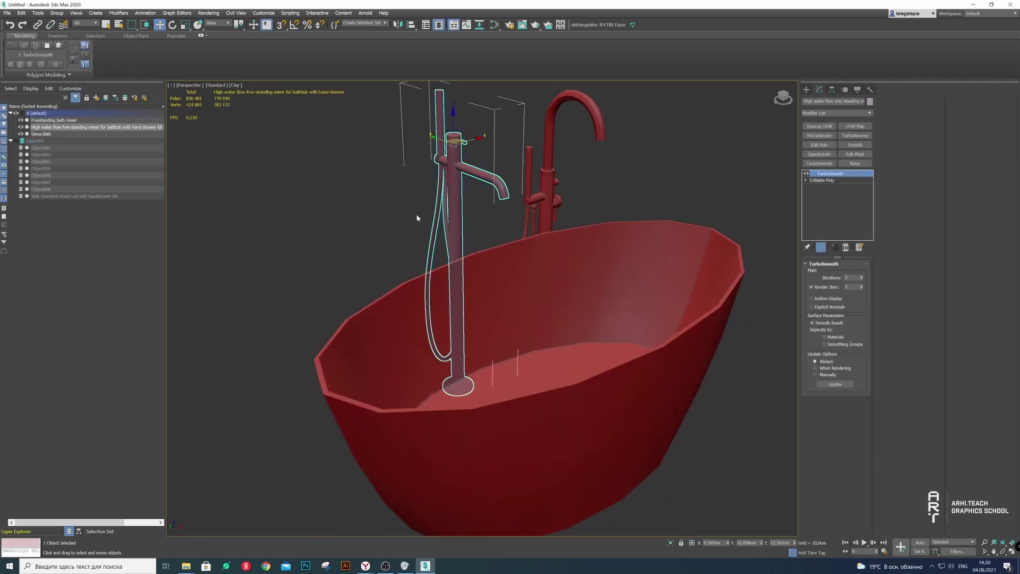
click(394, 223)
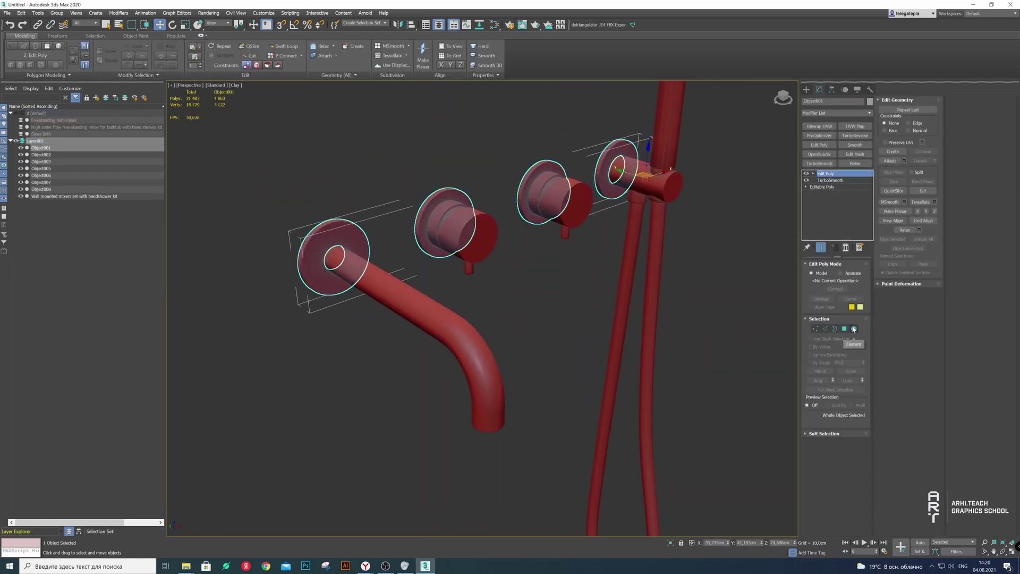
scroll(446, 250, down, 5)
click(49, 196)
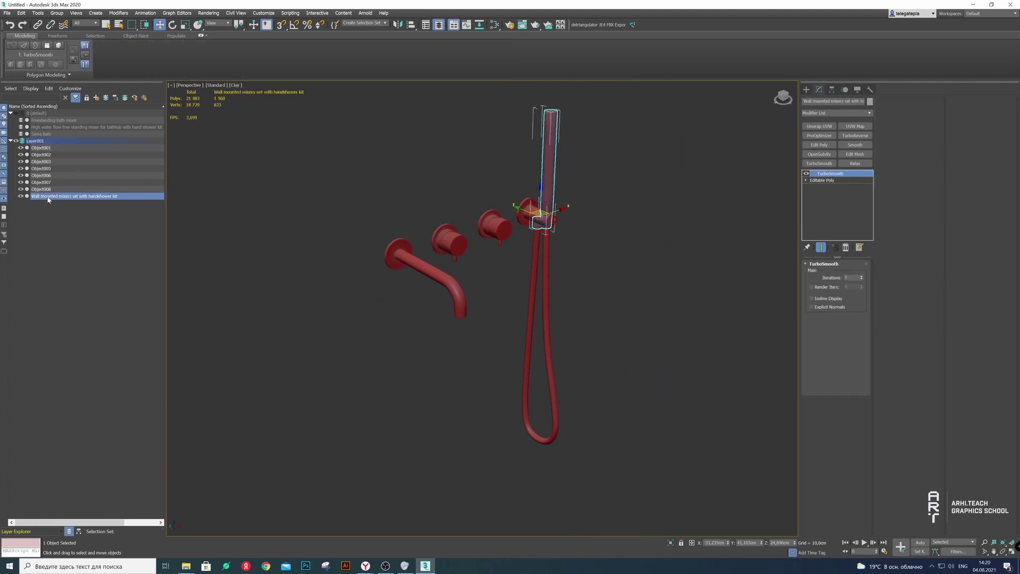
double_click(39, 141)
right_click(541, 195)
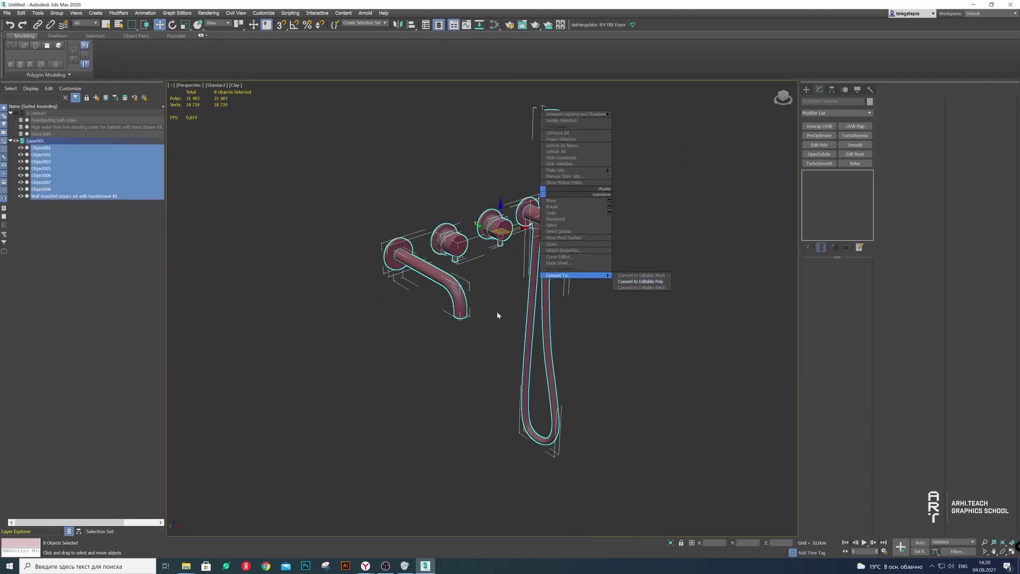
scroll(565, 192, up, 4)
Inspect the hose, mixer flanges and cylinder mixer body one by one
click(510, 301)
scroll(510, 301, up, 2)
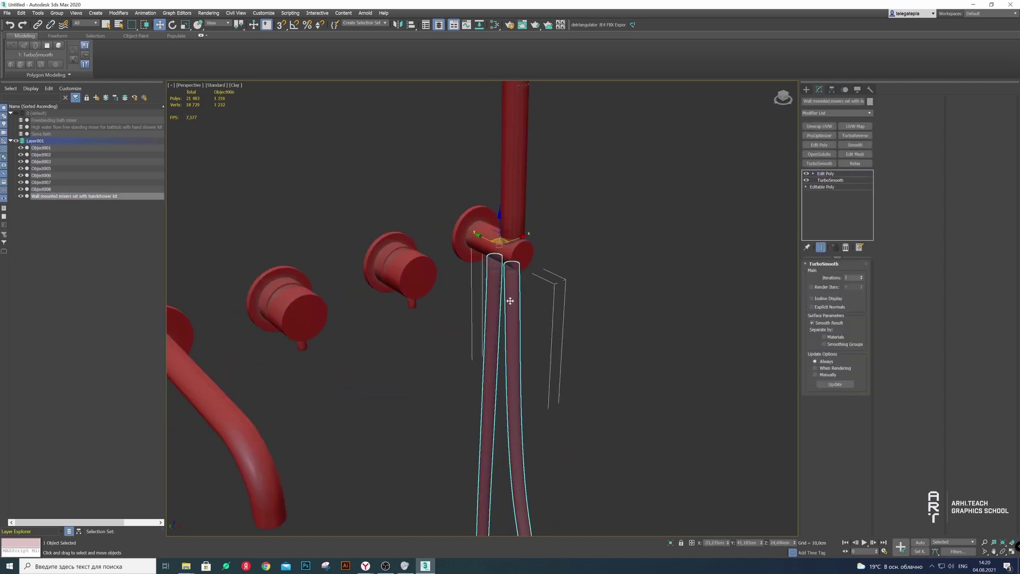
scroll(461, 280, down, 3)
click(425, 296)
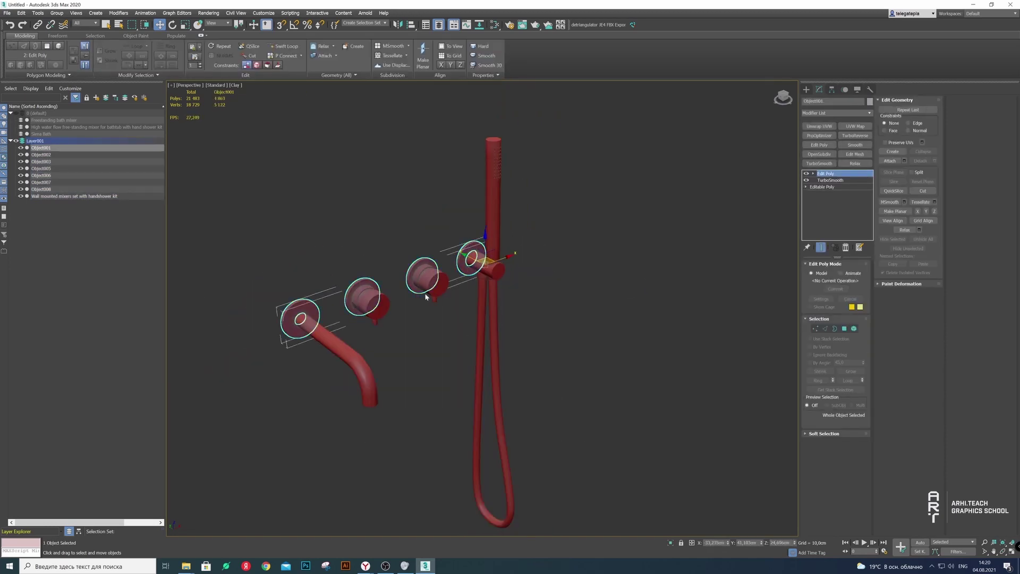
click(378, 303)
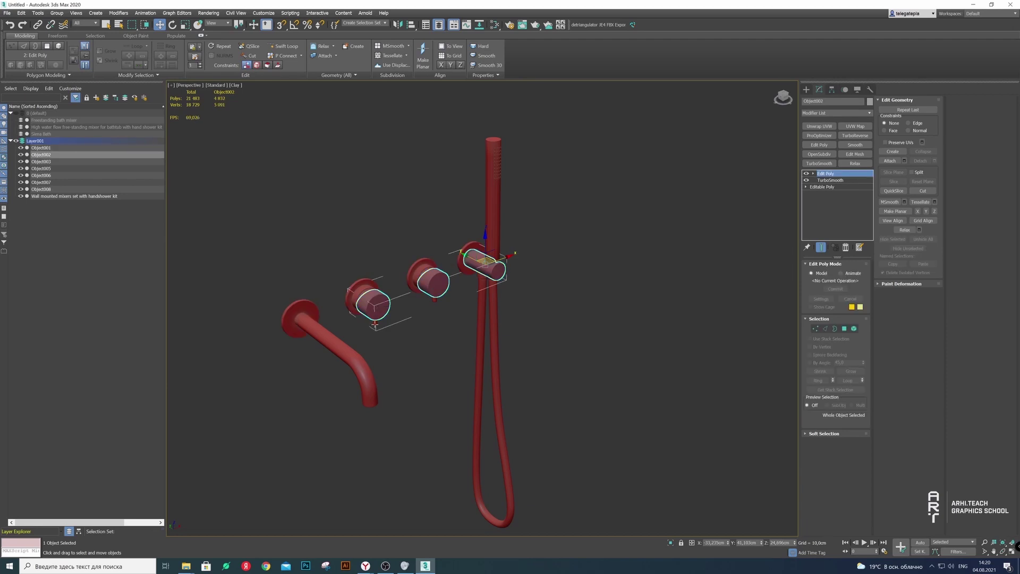
click(364, 282)
scroll(363, 284, up, 4)
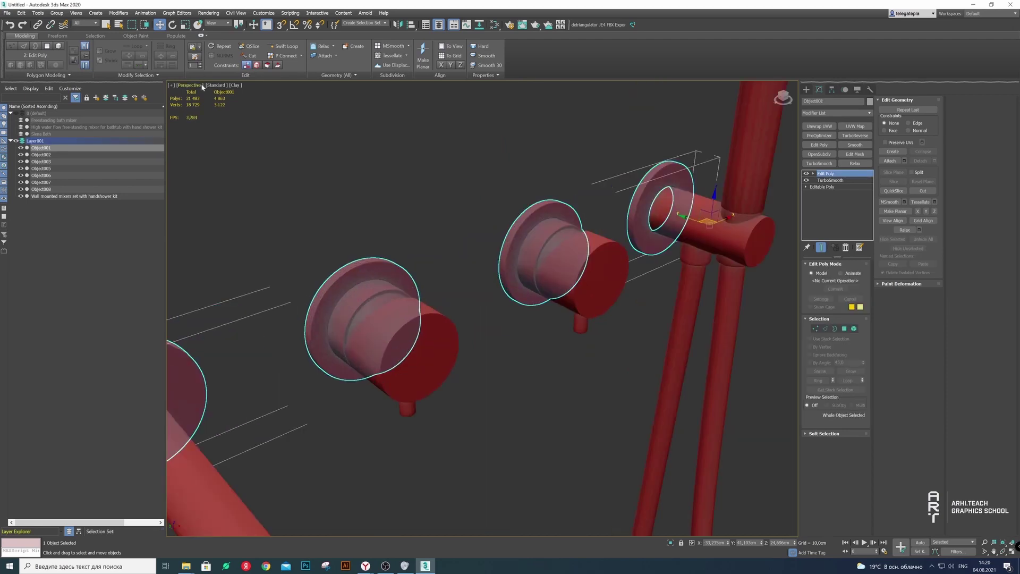
Turn on Edged Faces in the viewport shading menu and select the bent spout
click(234, 85)
click(271, 168)
click(353, 405)
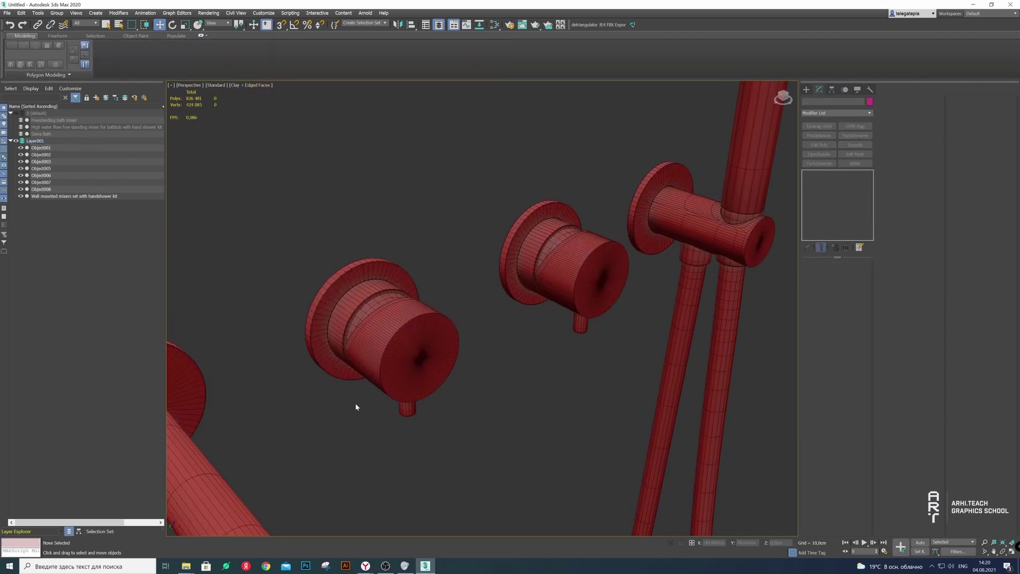
scroll(352, 405, down, 5)
click(368, 339)
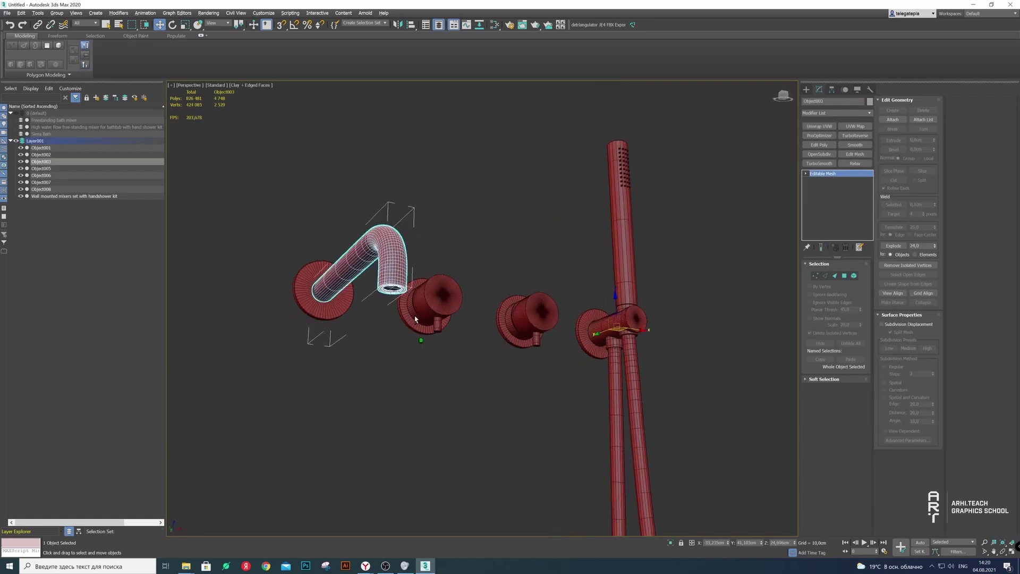
mouse_move(368, 339)
alt+middle_down()
mouse_move(392, 233)
mouse_move(401, 319)
mouse_move(391, 273)
alt+middle_up()
scroll(391, 233, up, 5)
Select the bent spout from a front view, toggling its edge sub-object mode
scroll(391, 234, down, 4)
scroll(323, 266, up, 4)
scroll(324, 266, down, 4)
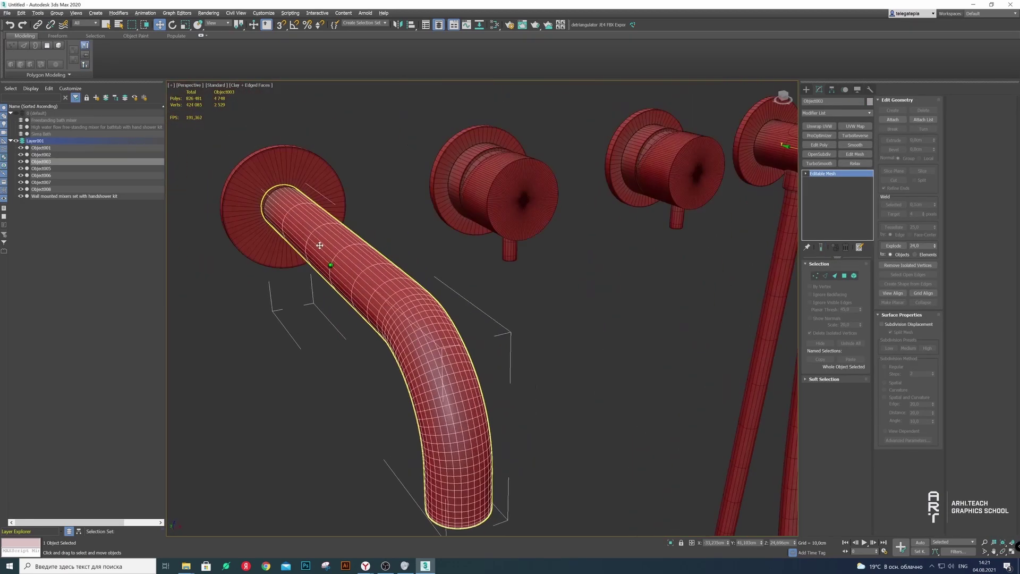
mouse_move(326, 235)
alt+middle_down()
mouse_move(410, 246)
mouse_move(377, 261)
mouse_move(346, 331)
alt+middle_up()
click(403, 243)
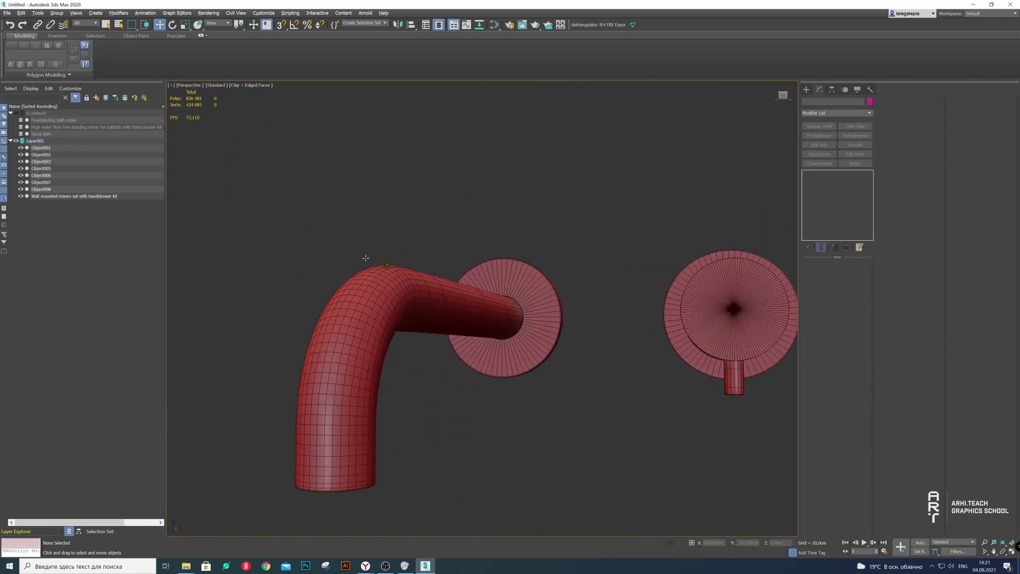
click(345, 331)
click(825, 275)
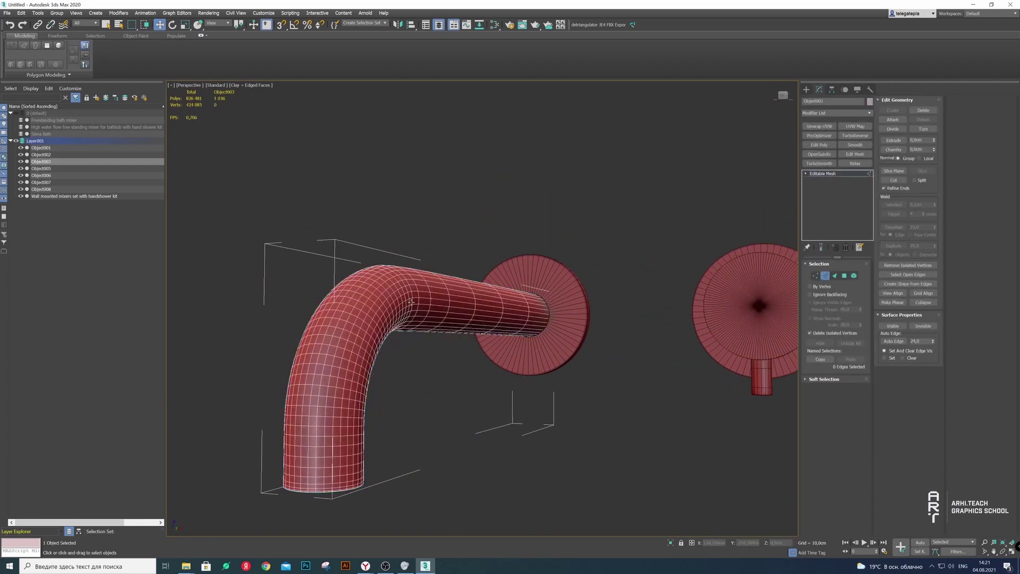
scroll(381, 304, up, 2)
scroll(381, 306, up, 3)
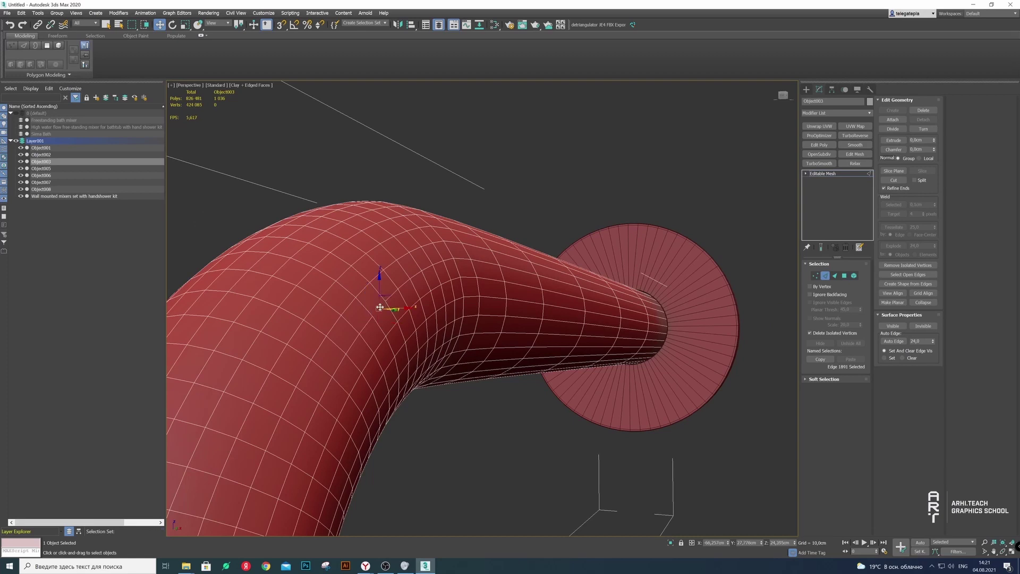
click(825, 276)
Convert the spout to Editable Poly and enter Edge mode to remove extra loops
right_click(456, 276)
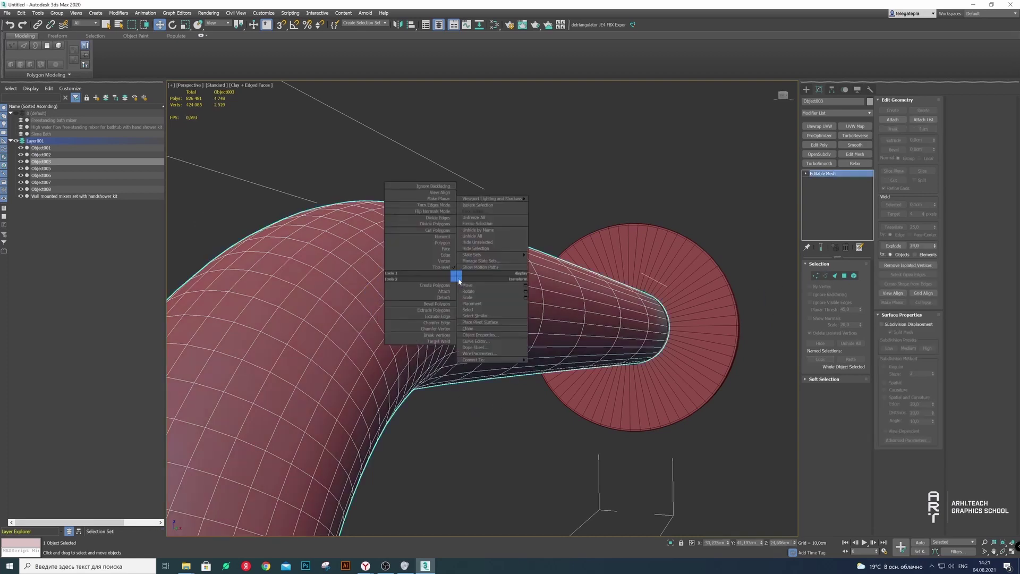
click(557, 366)
key(2)
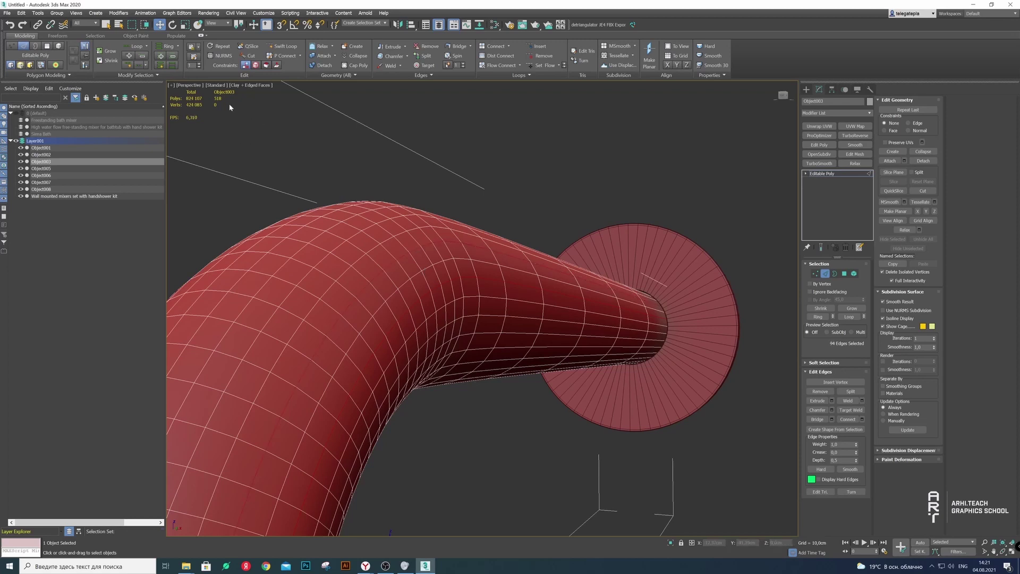
click(550, 323)
scroll(496, 388, down, 2)
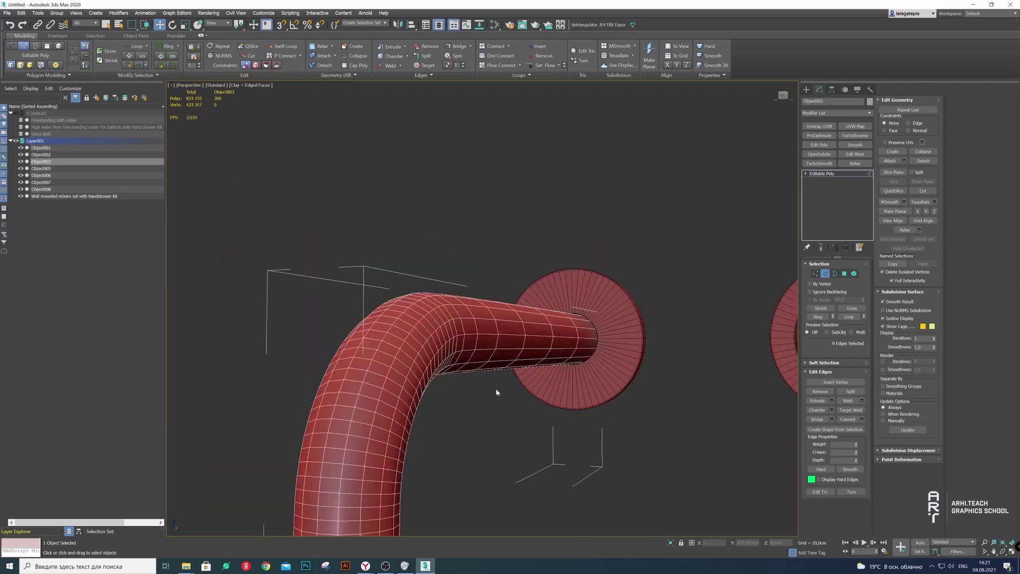
Turn off Edged Faces and exit edge editing on the spout tube
click(261, 85)
click(290, 171)
alt+middle_drag(328, 212, 448, 278)
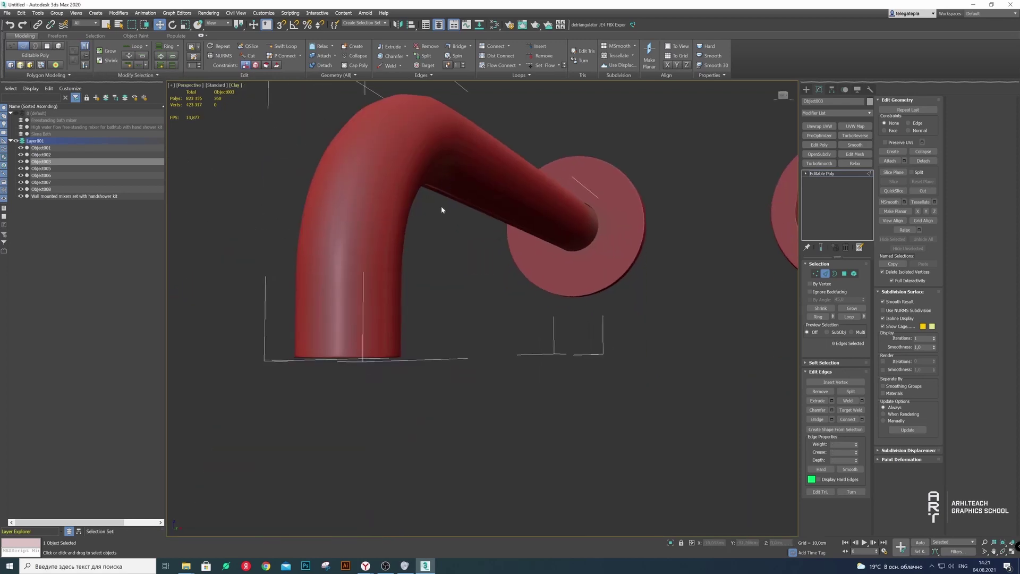
click(479, 323)
alt+middle_drag(478, 323, 447, 269)
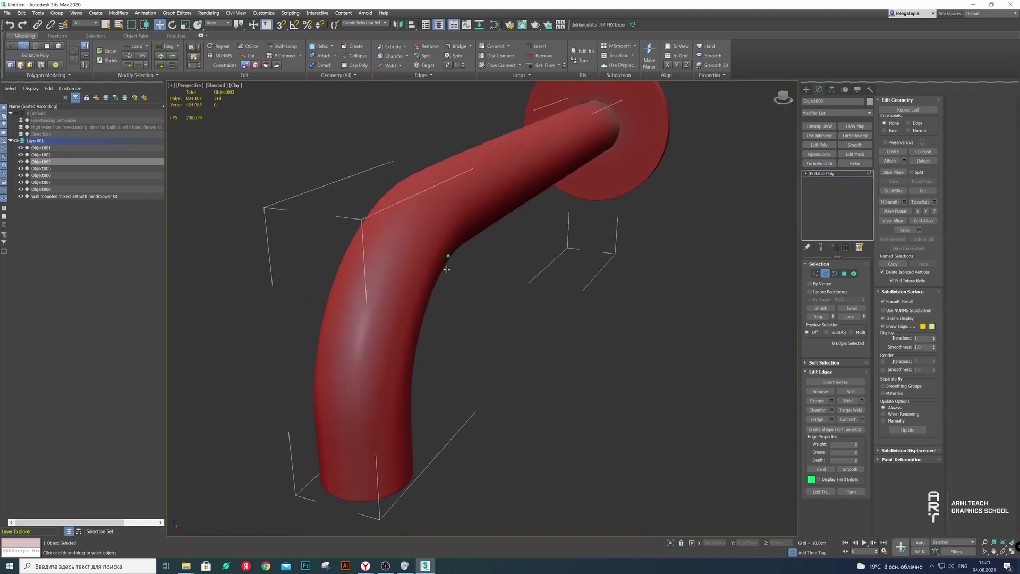
click(824, 274)
scroll(584, 287, down, 5)
scroll(506, 265, up, 3)
Convert the wall-mounted mixer parts selected in Layer Explorer to Editable Mesh
click(519, 245)
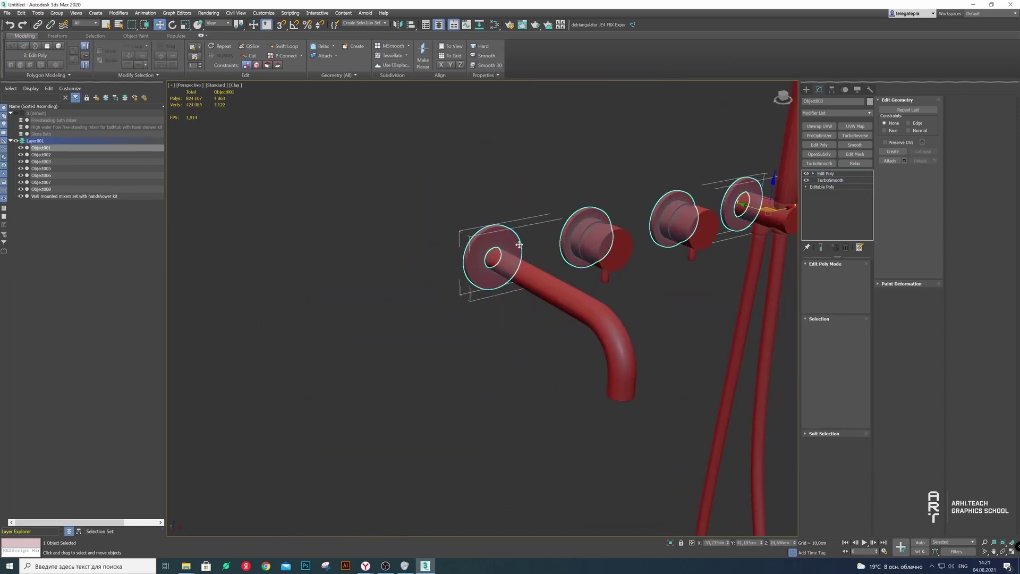
alt+middle_drag(519, 244, 753, 295)
scroll(544, 320, down, 3)
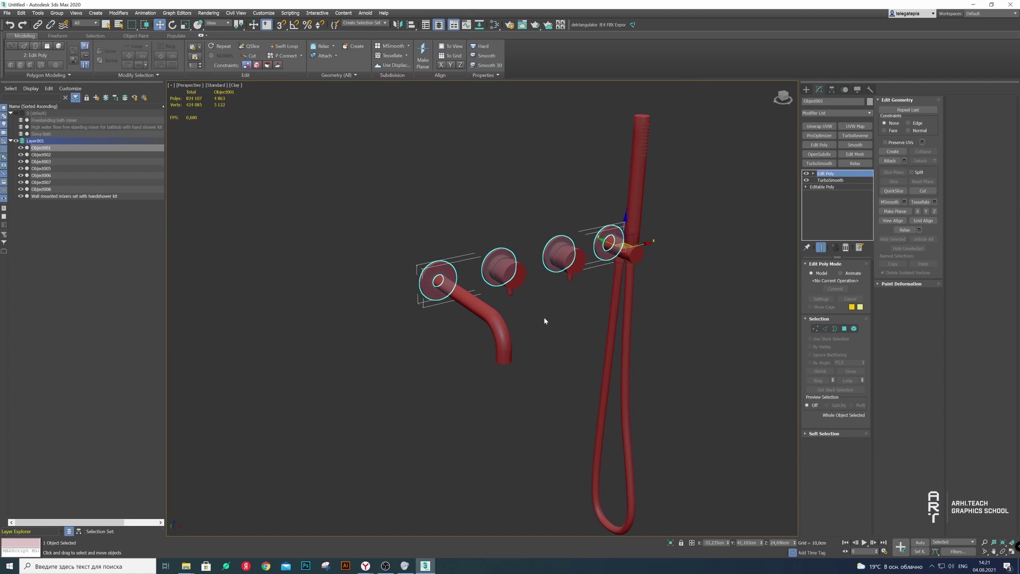
shift+click(53, 195)
right_click(508, 271)
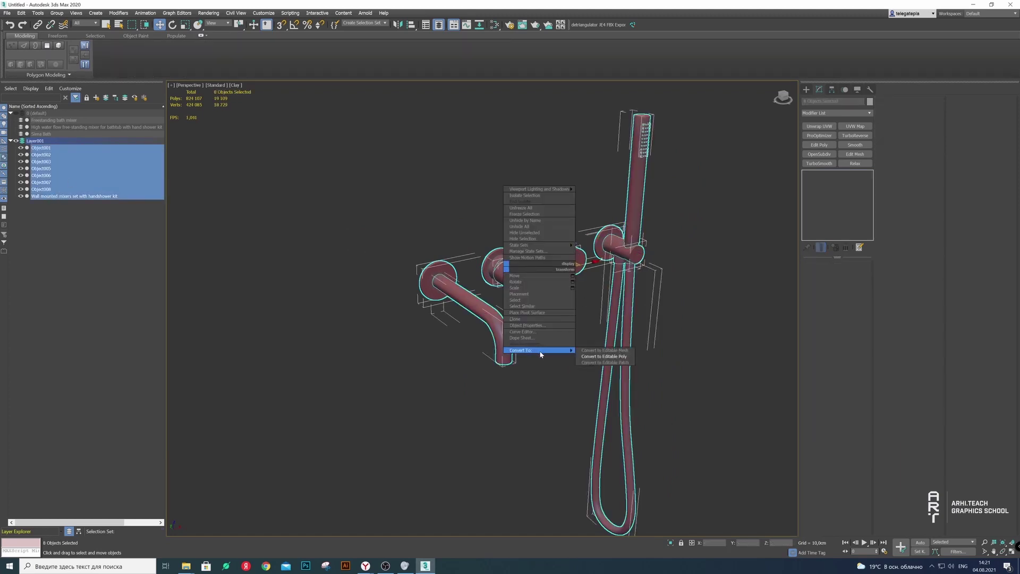
click(611, 351)
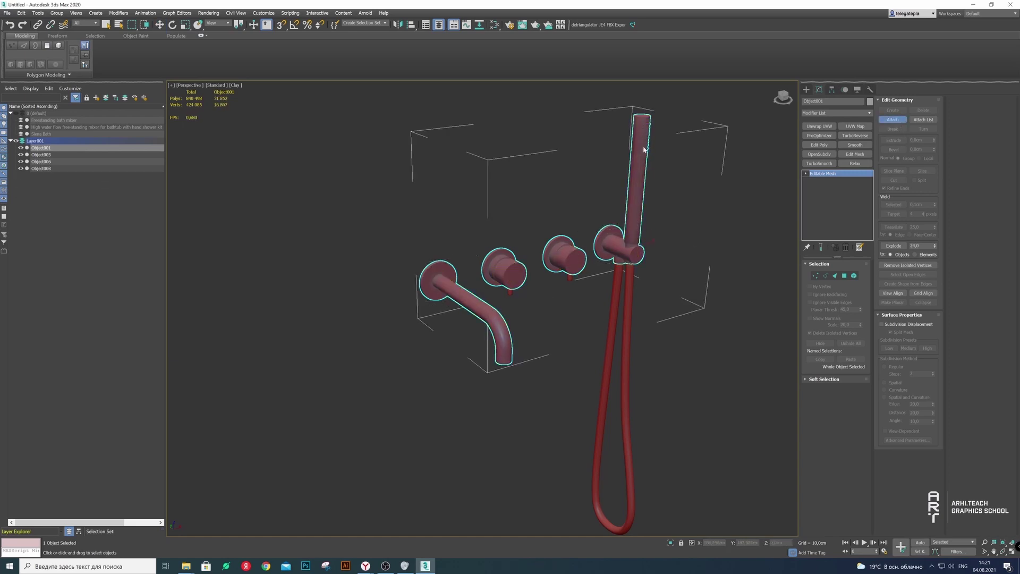
Attach the hose into Object001
click(631, 291)
scroll(502, 284, up, 3)
mouse_move(519, 289)
alt+middle_down()
mouse_move(499, 253)
mouse_move(868, 257)
alt+middle_up()
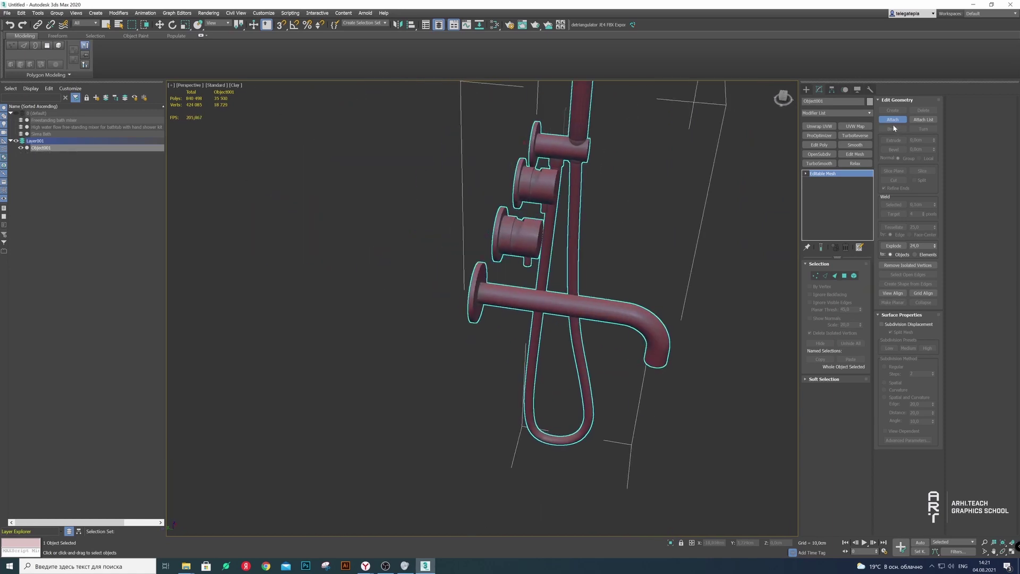
scroll(393, 366, down, 5)
mouse_move(394, 366)
alt+middle_down()
mouse_move(436, 340)
mouse_move(500, 348)
mouse_move(486, 343)
alt+middle_up()
scroll(500, 348, up, 6)
scroll(499, 348, down, 5)
scroll(486, 343, up, 5)
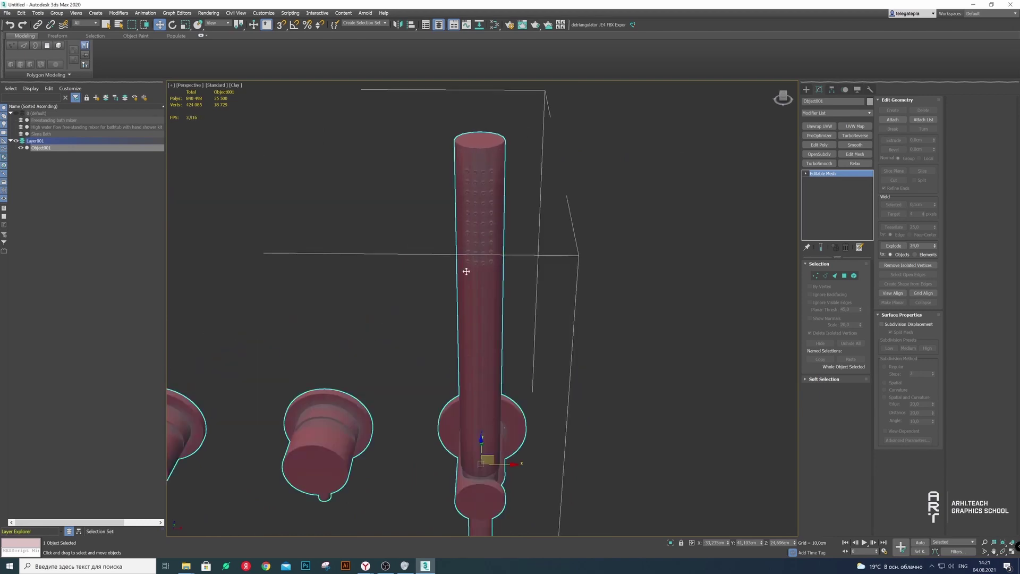
Inspect the shower rail and valve knobs up close and deselect Object001
alt+middle_drag(468, 271, 350, 420)
scroll(453, 357, down, 2)
scroll(446, 337, up, 4)
mouse_move(453, 357)
alt+middle_down()
mouse_move(433, 314)
mouse_move(479, 356)
mouse_move(361, 341)
mouse_move(521, 355)
mouse_move(433, 333)
mouse_move(432, 316)
mouse_move(385, 310)
mouse_move(344, 340)
mouse_move(381, 336)
mouse_move(463, 284)
alt+middle_up()
scroll(450, 365, down, 3)
scroll(433, 345, down, 2)
scroll(433, 345, up, 2)
click(480, 346)
scroll(429, 331, up, 5)
scroll(436, 319, down, 3)
scroll(438, 313, up, 4)
scroll(446, 306, up, 2)
scroll(445, 306, down, 3)
scroll(344, 341, up, 3)
Orbit around the merged mixer's valves, spout and fixture row to inspect them
scroll(462, 285, up, 3)
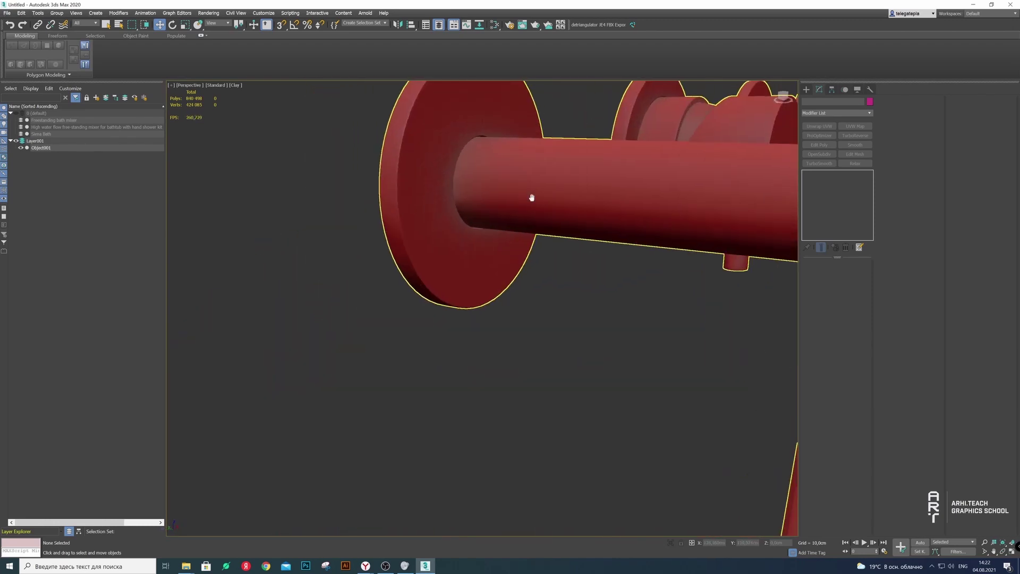
mouse_move(530, 198)
alt+middle_down()
mouse_move(434, 374)
mouse_move(399, 360)
mouse_move(381, 388)
mouse_move(440, 367)
mouse_move(401, 352)
mouse_move(394, 334)
alt+middle_up()
scroll(439, 367, down, 2)
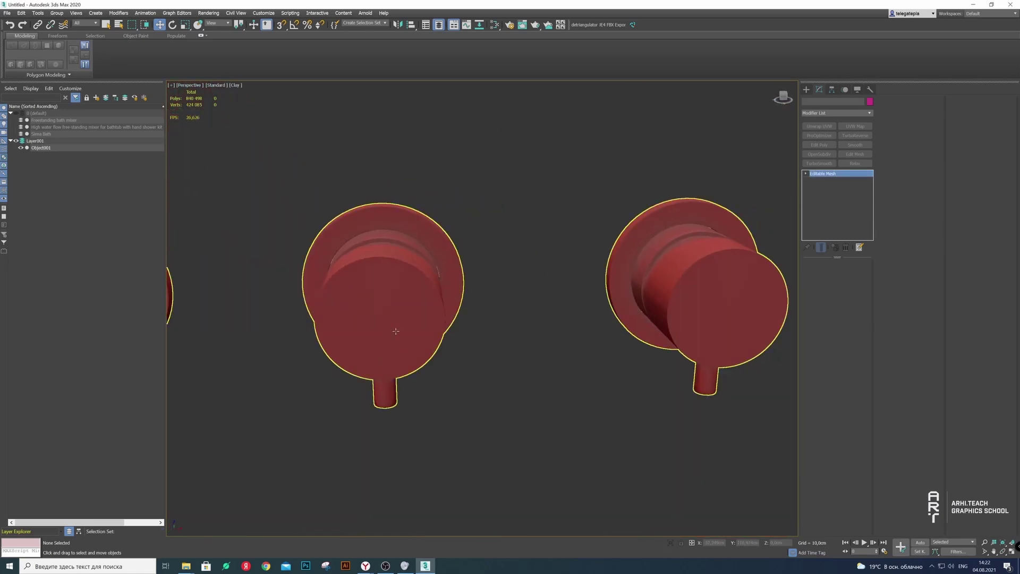
click(390, 337)
key(ctrl+d)
scroll(406, 326, down, 3)
alt+middle_drag(508, 347, 529, 346)
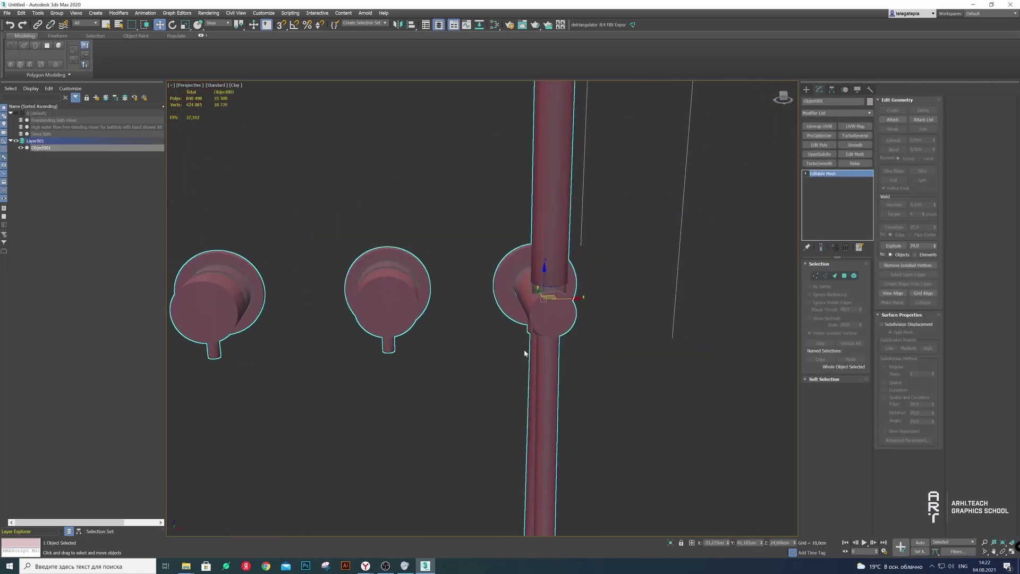
scroll(529, 346, down, 2)
click(431, 344)
alt+middle_drag(432, 344, 584, 296)
scroll(584, 296, up, 3)
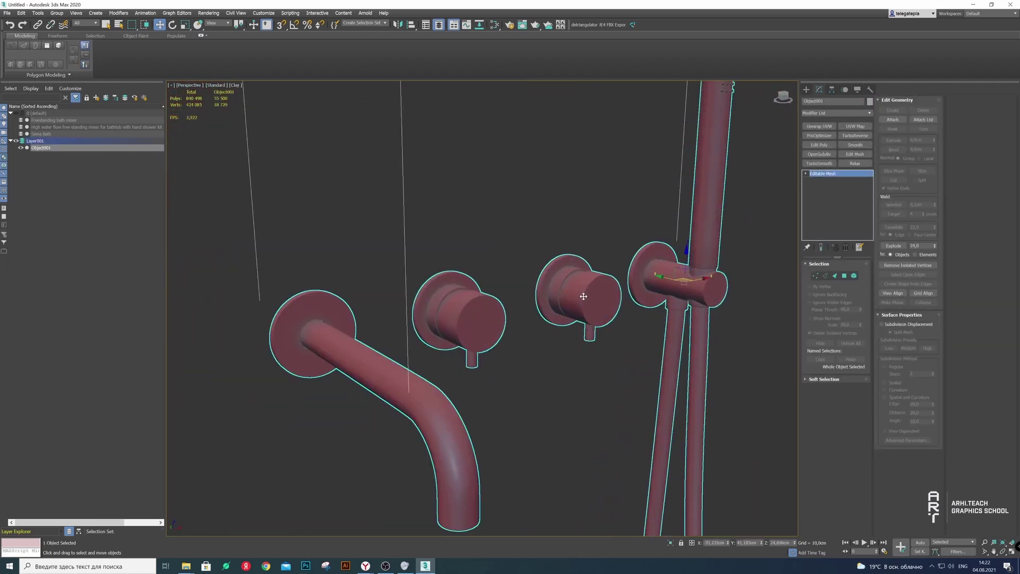
scroll(655, 297, up, 2)
Turn on Edged Faces and orbit around the valve knobs to inspect the mesh
click(236, 85)
click(258, 168)
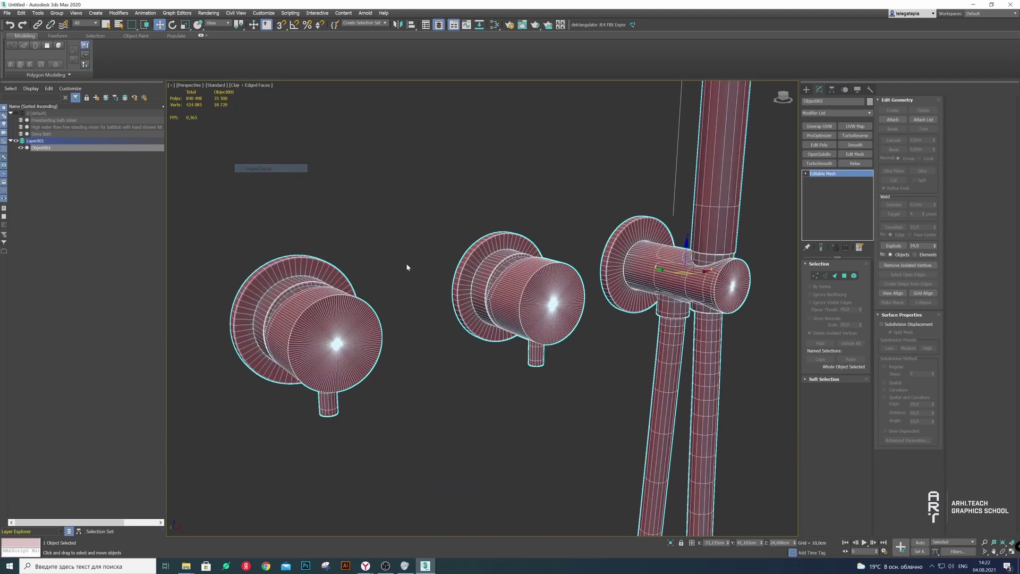
click(475, 383)
scroll(278, 310, up, 2)
mouse_move(325, 346)
alt+middle_down()
mouse_move(312, 296)
mouse_move(300, 293)
mouse_move(318, 269)
mouse_move(415, 298)
alt+middle_up()
scroll(298, 292, up, 4)
scroll(308, 270, up, 2)
scroll(308, 269, down, 3)
scroll(319, 269, up, 4)
scroll(414, 298, down, 4)
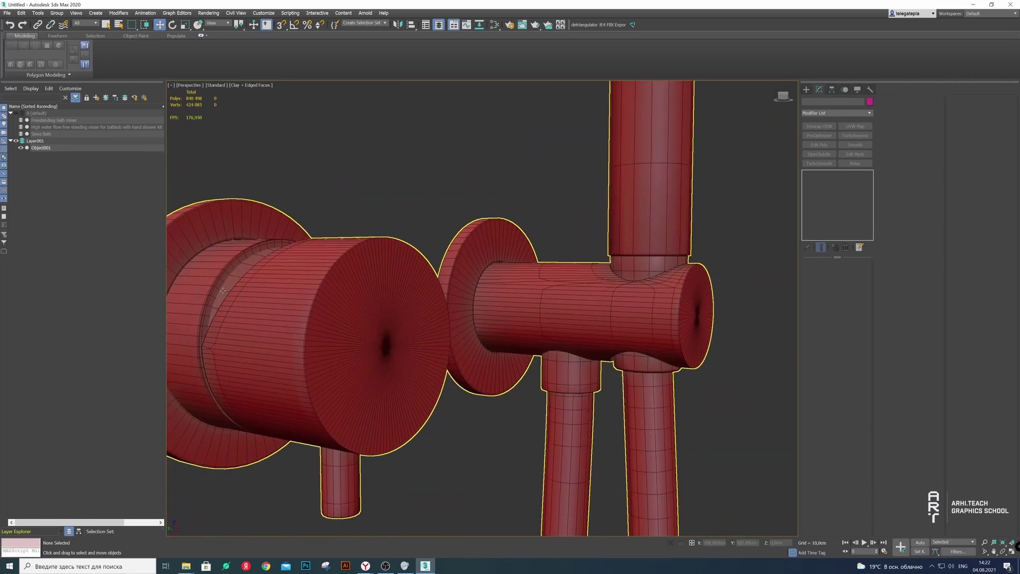
scroll(278, 262, up, 4)
Inspect the left knob, then turn Edged Faces back off
mouse_move(278, 262)
alt+middle_down()
mouse_move(346, 243)
mouse_move(319, 330)
mouse_move(489, 267)
alt+middle_up()
scroll(333, 246, up, 2)
scroll(333, 246, down, 3)
scroll(321, 333, down, 3)
click(241, 89)
click(293, 175)
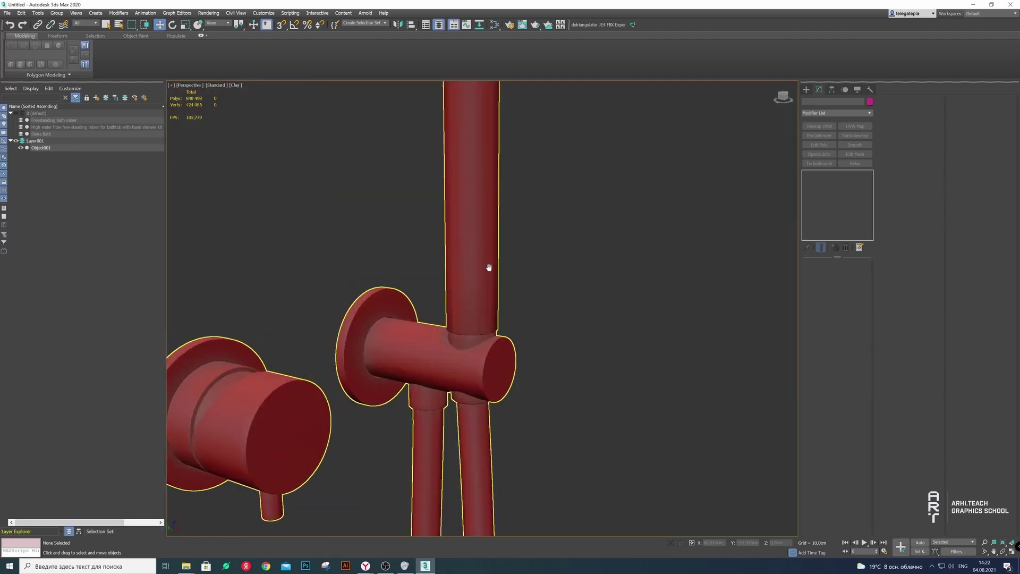
scroll(489, 267, down, 2)
scroll(385, 311, up, 4)
scroll(378, 282, down, 3)
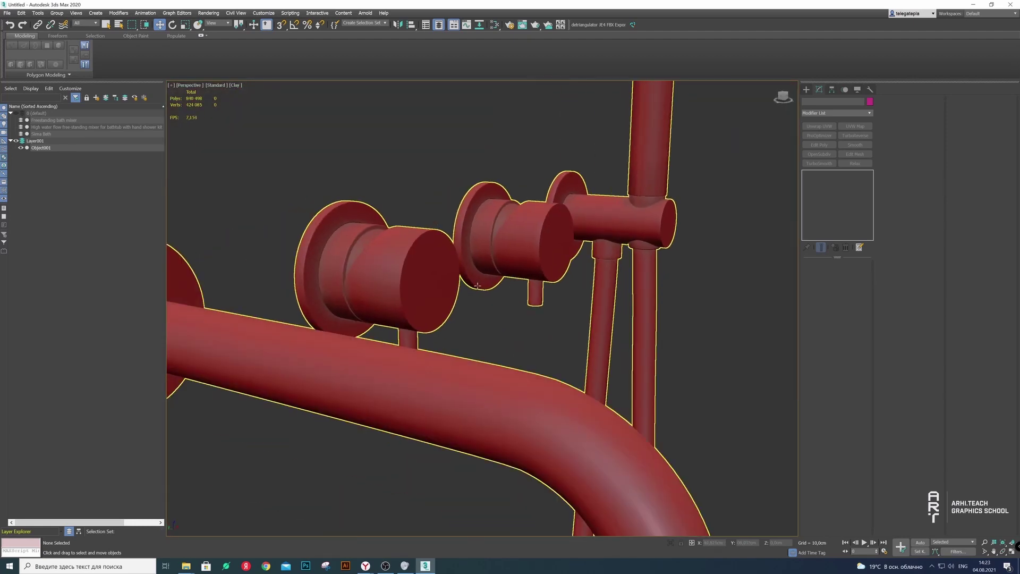
scroll(517, 285, down, 6)
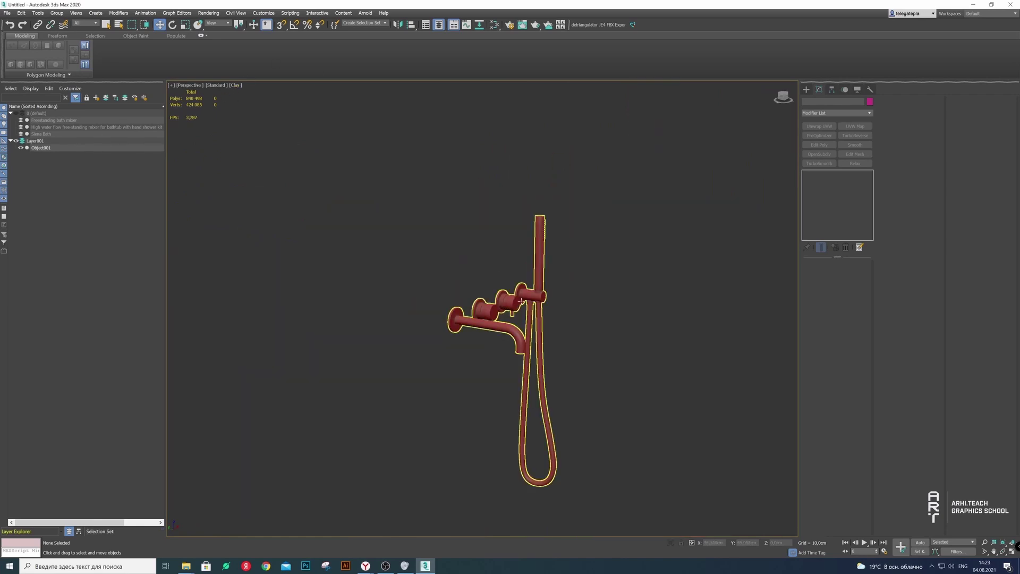
scroll(534, 290, up, 4)
Hide Layer001, which holds the merged wall-mounted mixer set
click(548, 290)
middle_drag(537, 345, 547, 262)
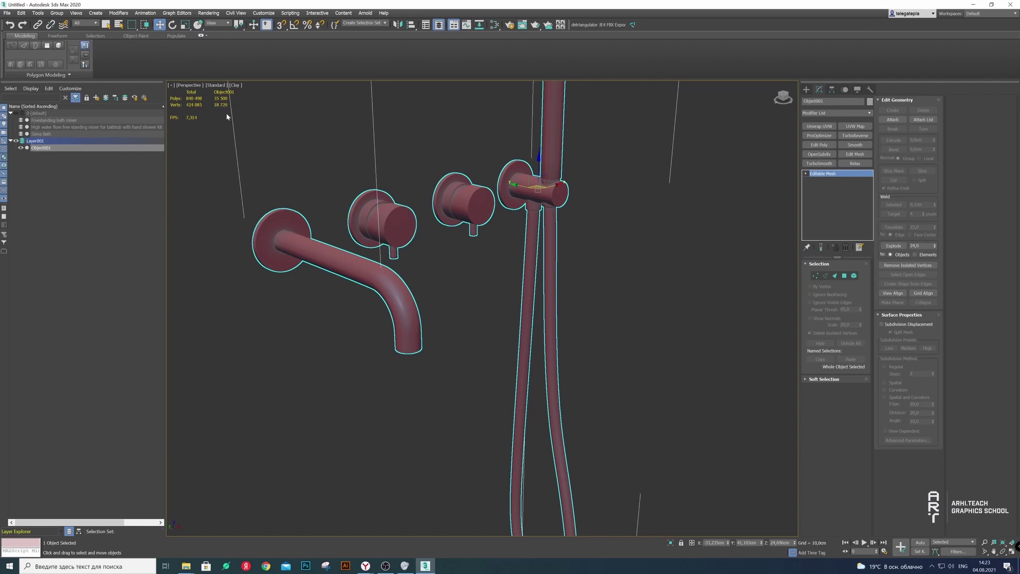
click(125, 170)
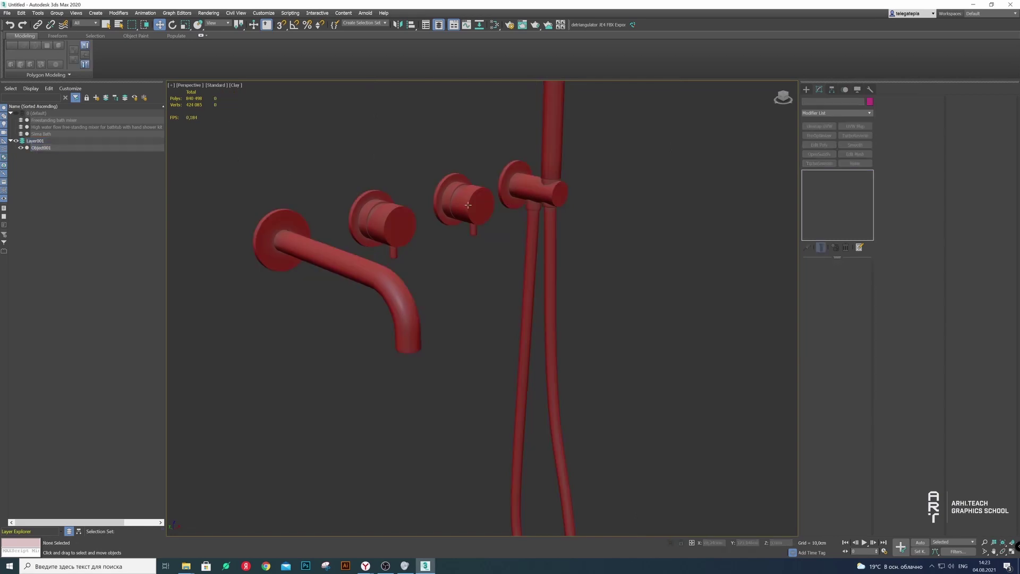
click(385, 232)
click(16, 140)
Unhide the default layer so the bath and mixers reappear
right_click(359, 226)
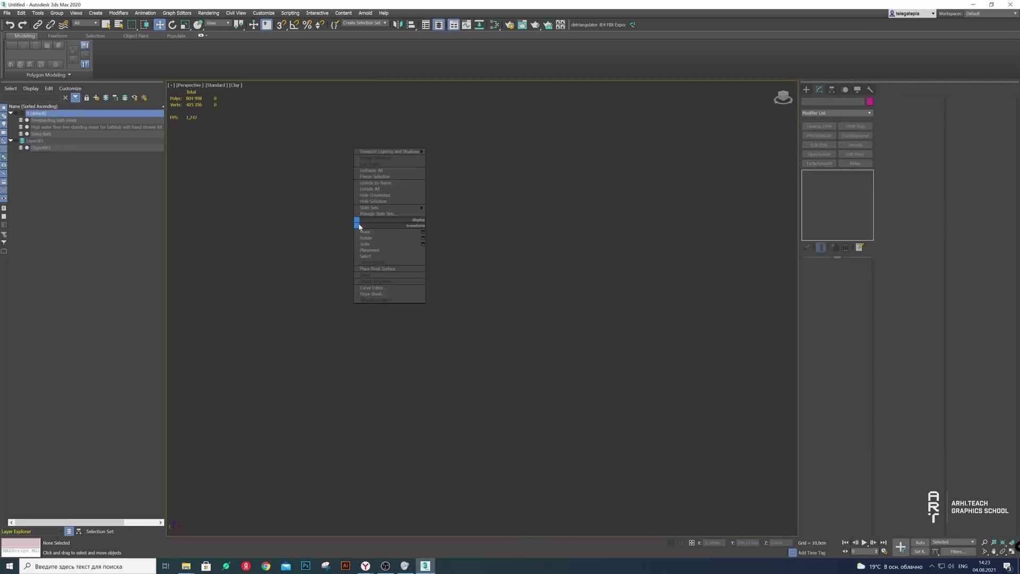
click(16, 113)
scroll(216, 200, down, 3)
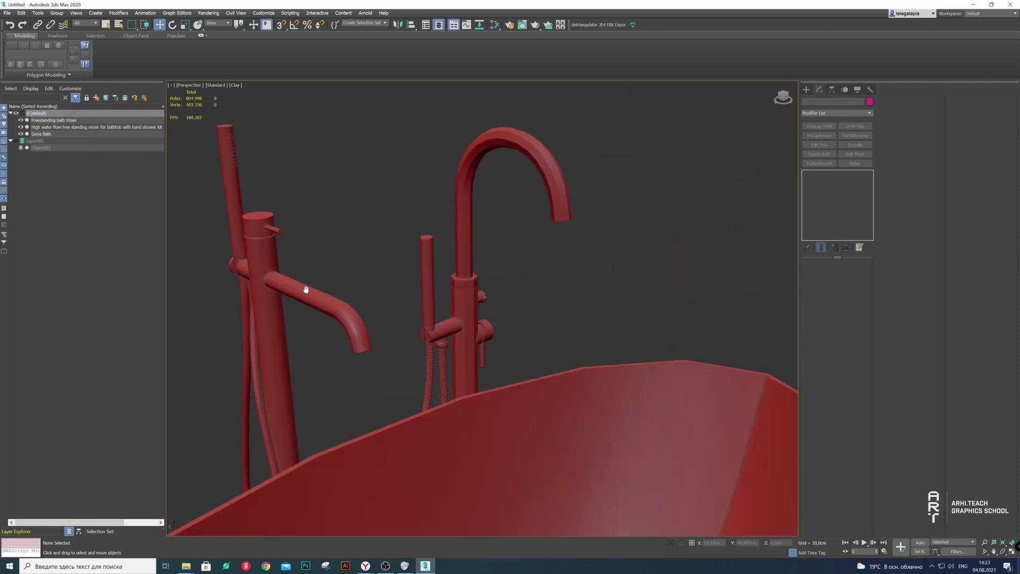
middle_drag(307, 289, 411, 272)
Isolate the hand-shower mixer on its own and reselect it
click(394, 274)
right_click(395, 275)
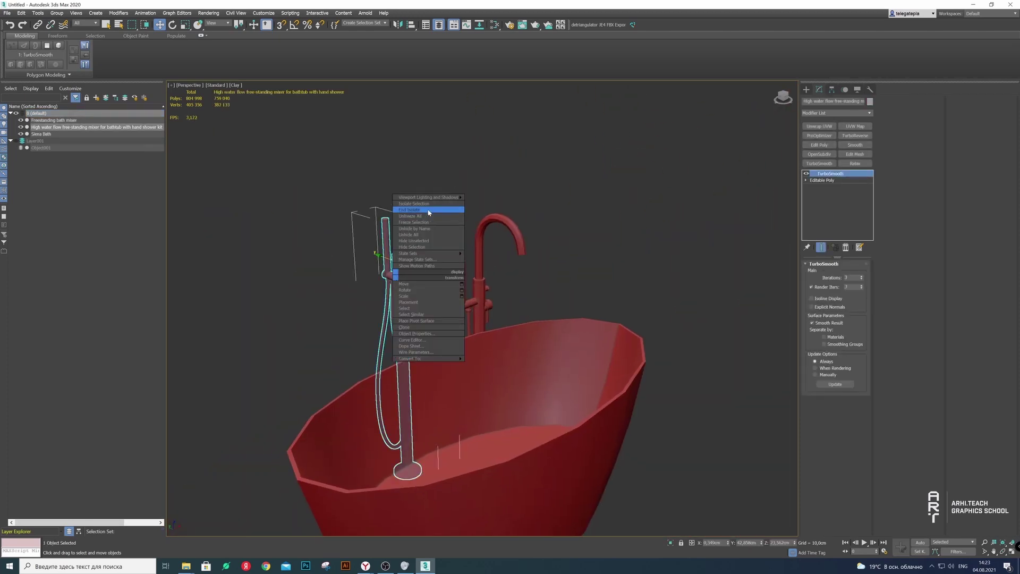
click(428, 210)
scroll(491, 227, up, 5)
scroll(491, 227, up, 3)
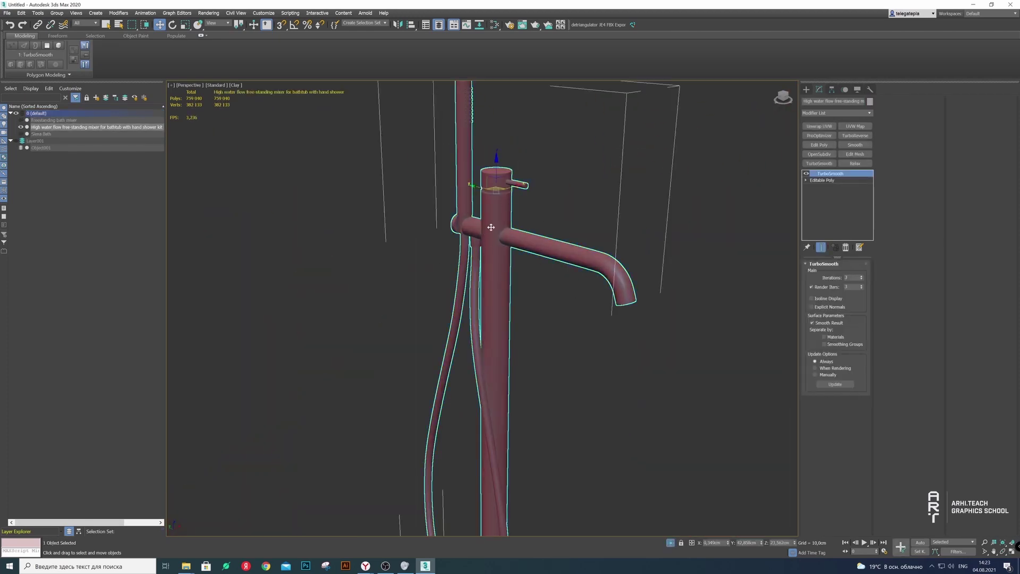
scroll(491, 227, up, 3)
click(753, 258)
scroll(526, 146, down, 3)
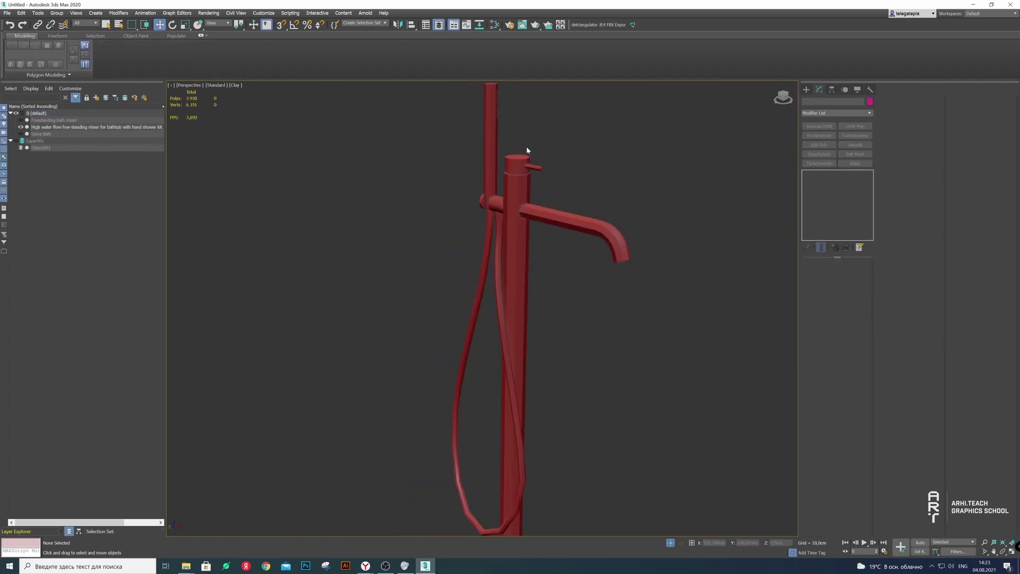
scroll(526, 146, up, 4)
scroll(480, 236, up, 5)
scroll(480, 237, down, 3)
click(464, 230)
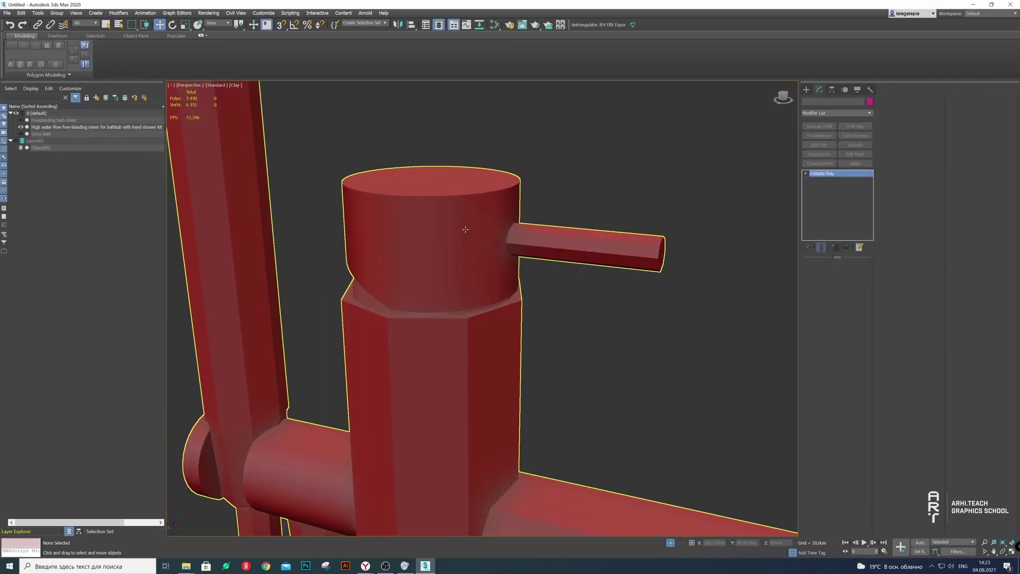
Detach the mixer's cylinder cap element as a separate object
key(5)
click(406, 243)
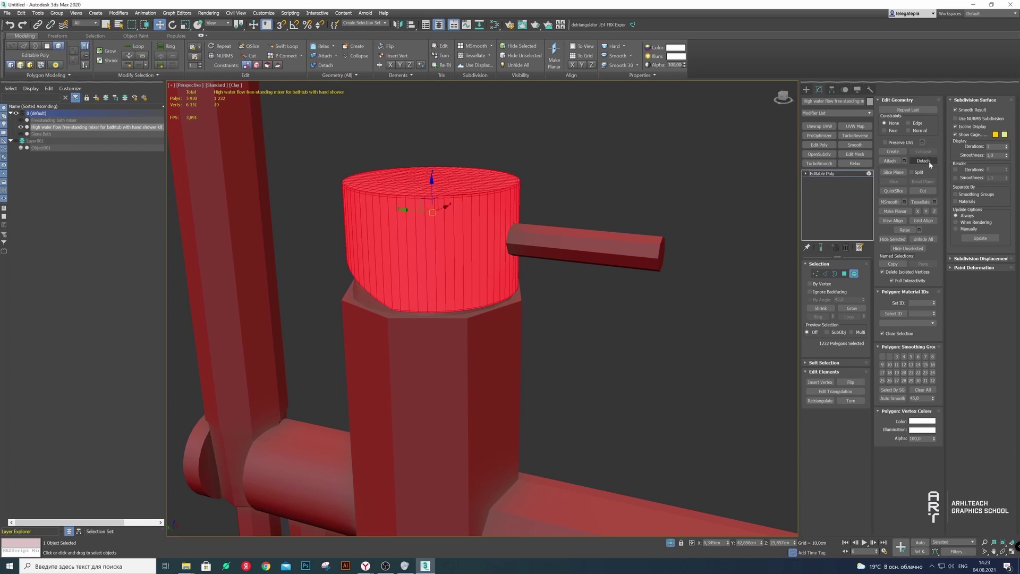
click(537, 286)
scroll(543, 289, down, 3)
scroll(517, 300, up, 4)
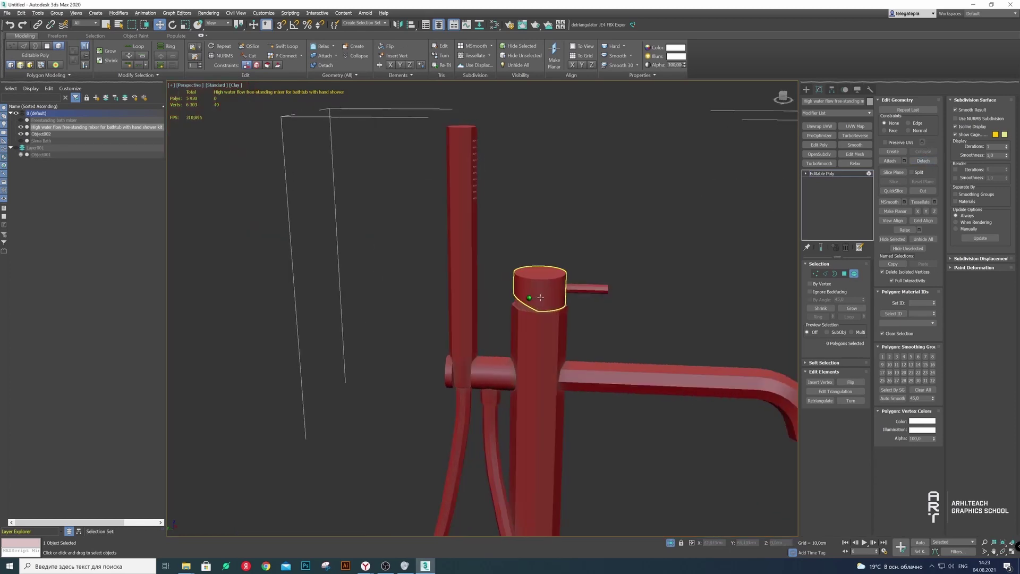
key(Return)
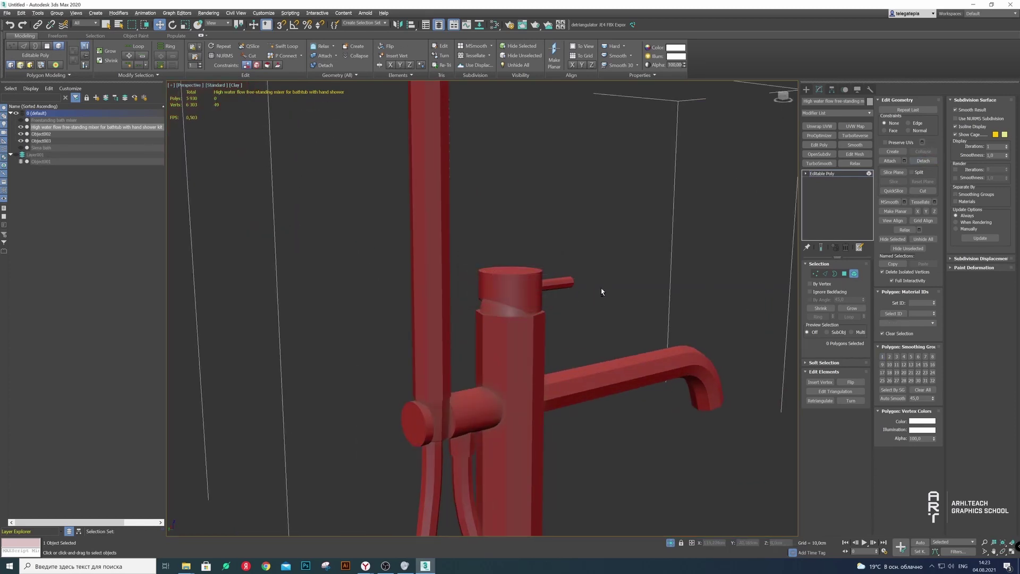
scroll(540, 289, up, 3)
Detach the left knob and the hose as separate objects
click(467, 282)
scroll(467, 282, up, 2)
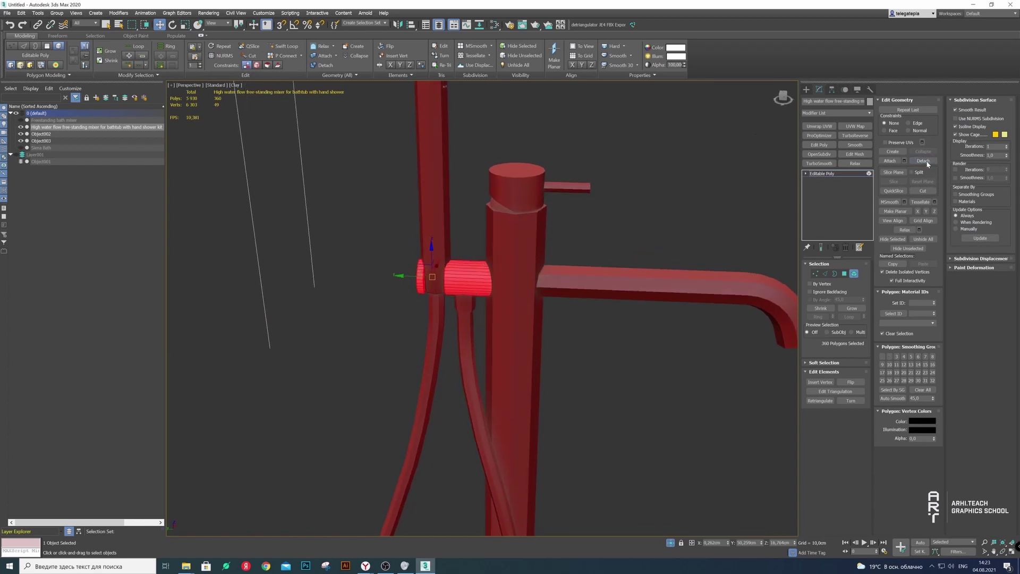
click(541, 288)
scroll(556, 319, down, 2)
scroll(473, 337, up, 2)
click(356, 301)
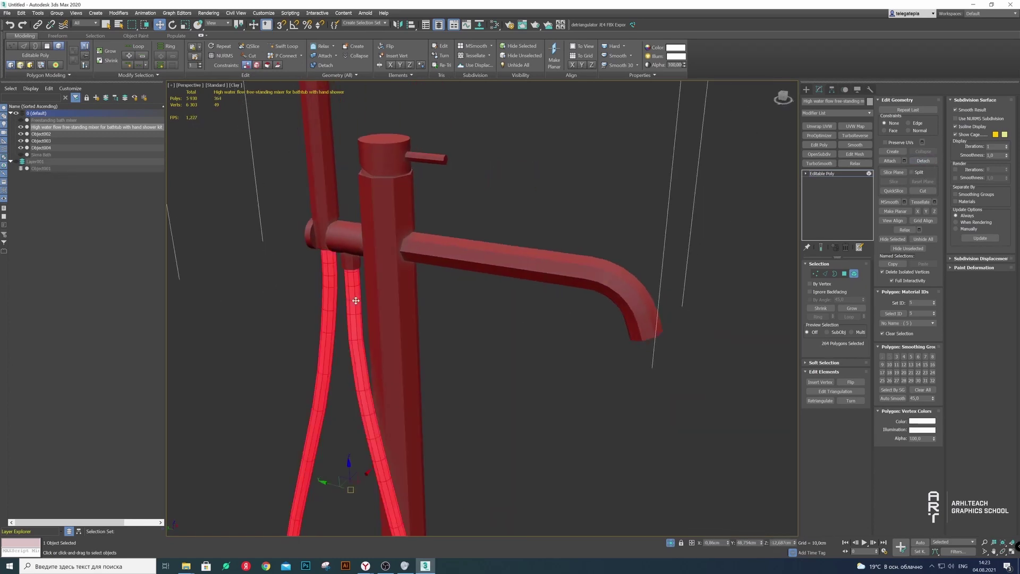
click(535, 287)
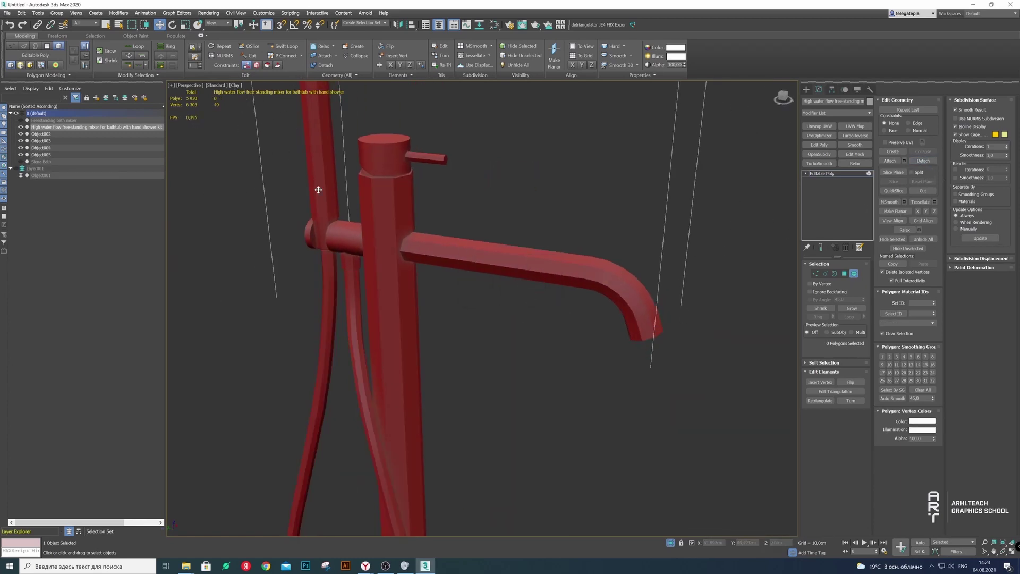
Detach the shower handle and the small piece under its holder as one object
click(318, 190)
scroll(317, 190, up, 2)
scroll(438, 297, up, 1)
scroll(411, 301, up, 1)
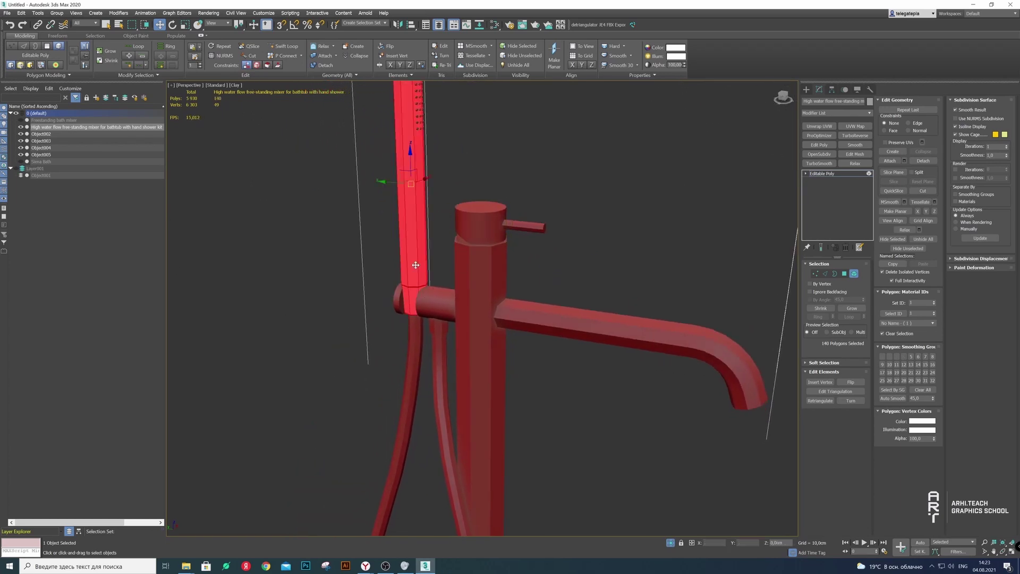
scroll(412, 301, down, 2)
ctrl+click(435, 320)
scroll(421, 316, up, 2)
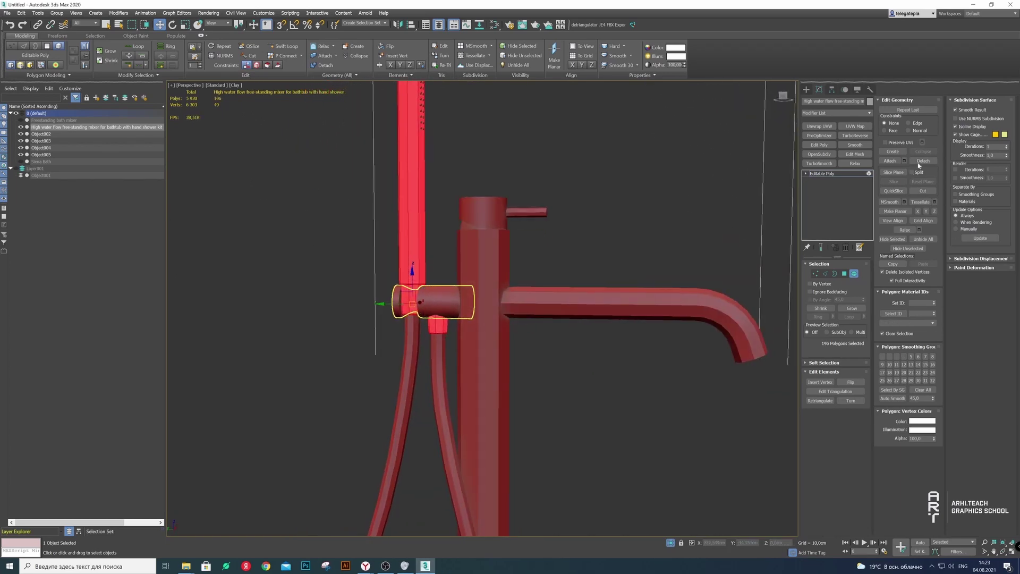
click(535, 287)
scroll(536, 287, down, 2)
Detach the small lever handle as Object008
alt+middle_drag(537, 257, 521, 335)
click(473, 330)
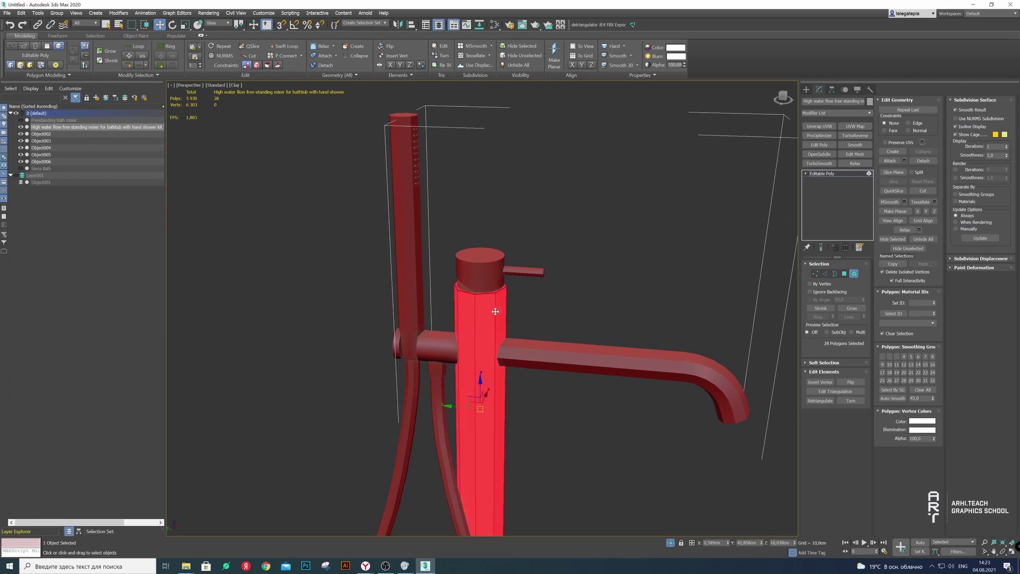
scroll(478, 329, up, 2)
click(530, 272)
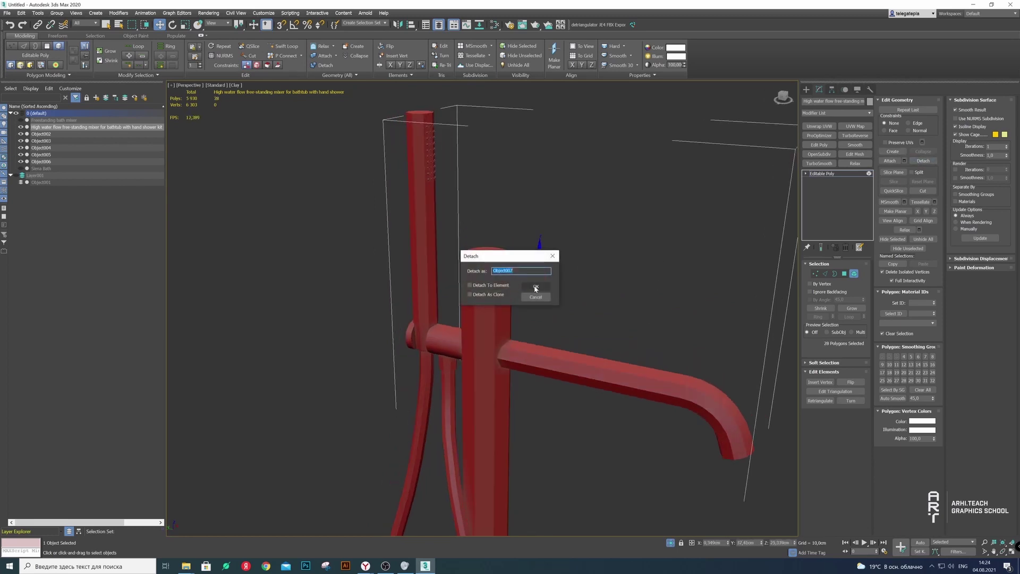
click(536, 287)
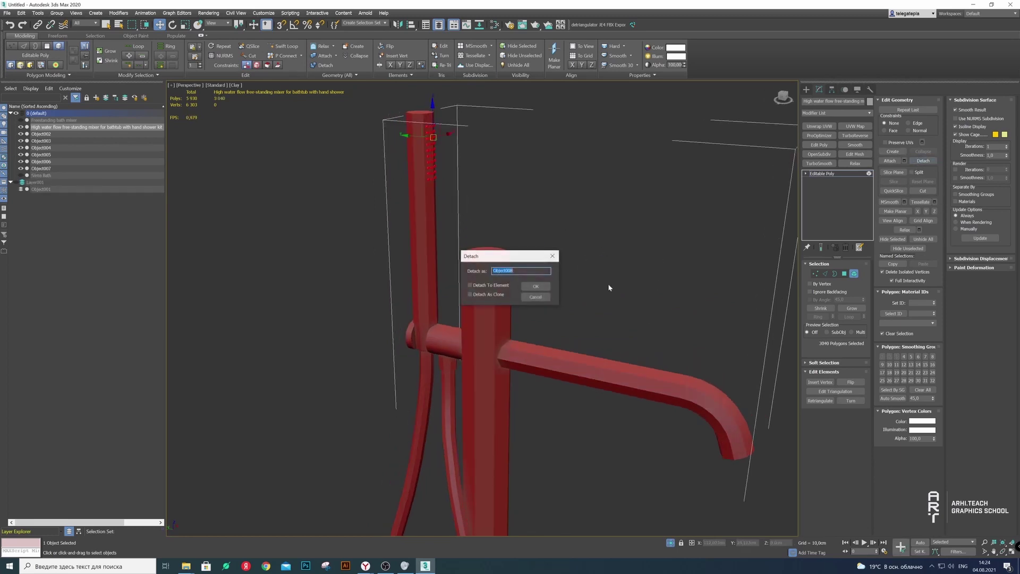
click(537, 287)
Detach the octagonal base polygons as Object009 and leave polygon mode
scroll(580, 337, down, 3)
click(494, 428)
scroll(494, 428, up, 5)
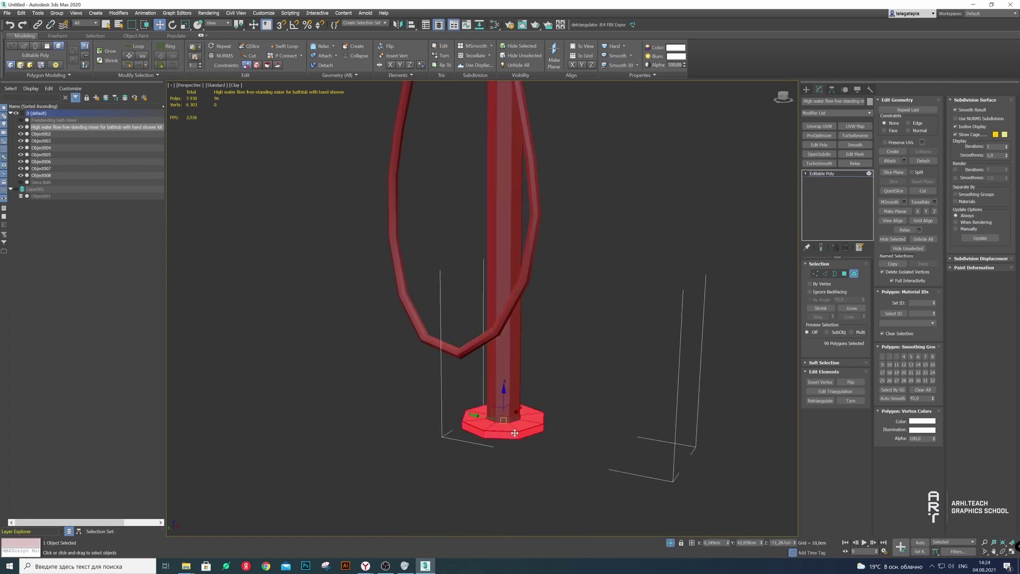
click(536, 285)
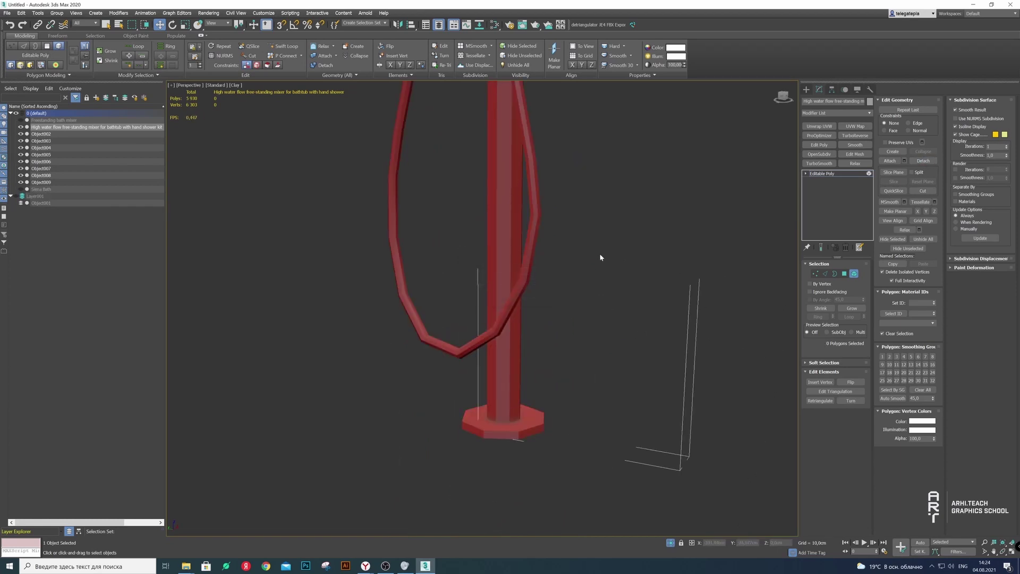
scroll(611, 233, down, 3)
click(845, 273)
alt+middle_drag(638, 298, 581, 324)
scroll(494, 181, up, 5)
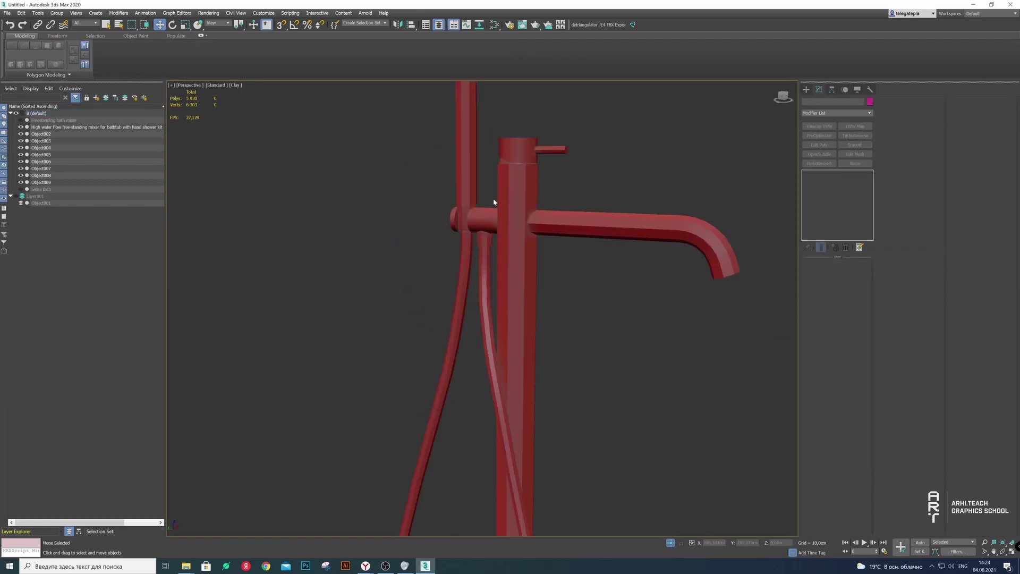
Frame the Object002 knob with Edged Faces shown and inspect its polygons
click(506, 202)
key(z)
alt+middle_drag(581, 188, 515, 222)
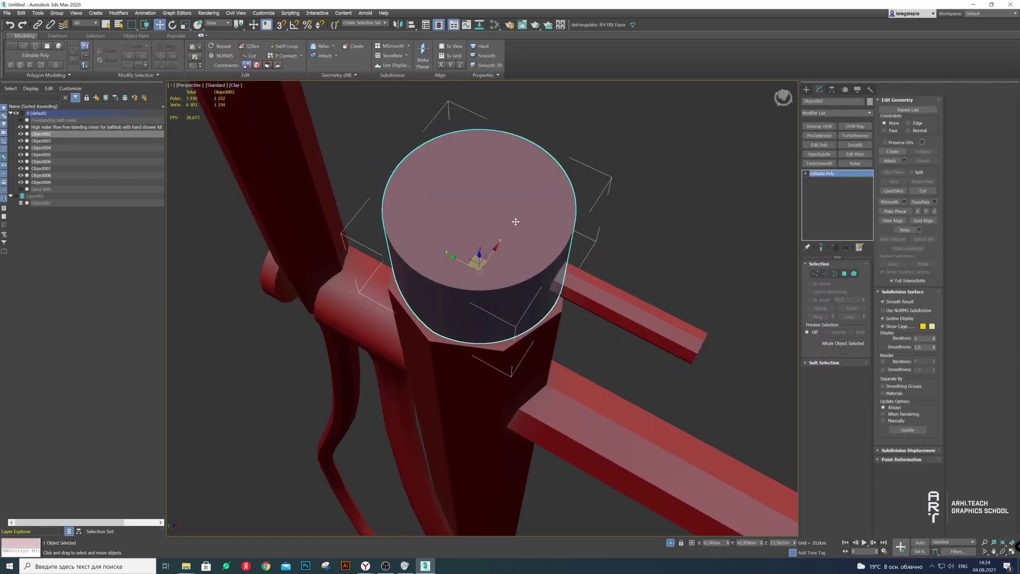
click(235, 85)
click(266, 173)
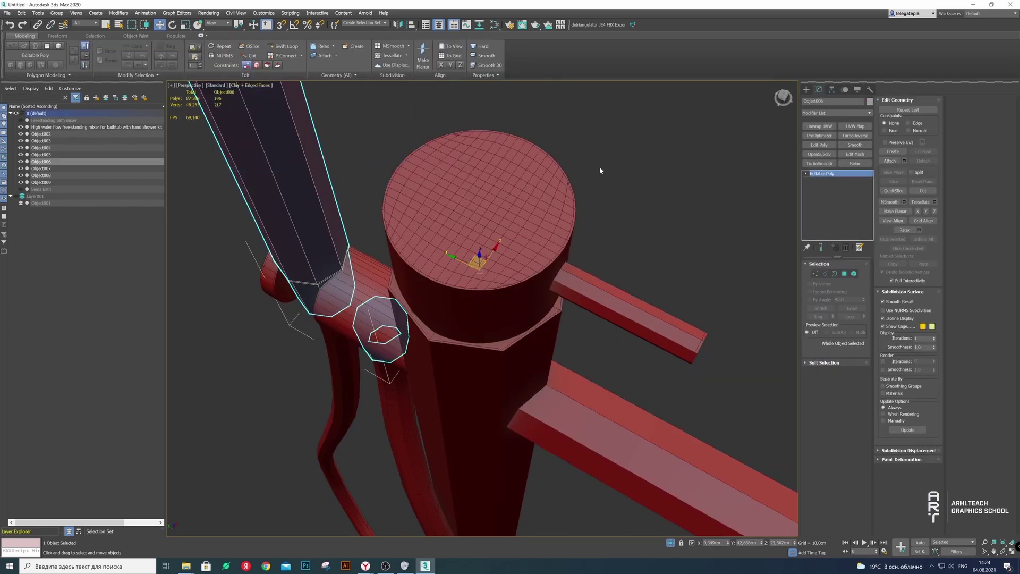
key(4)
key(ctrl+a)
scroll(408, 237, up, 4)
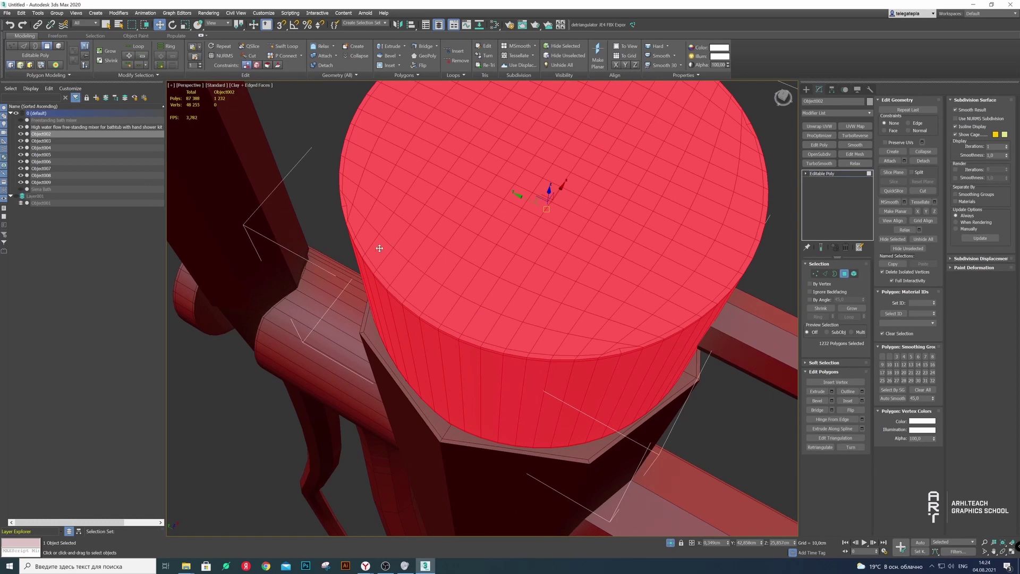
alt+middle_drag(380, 248, 315, 216)
click(649, 151)
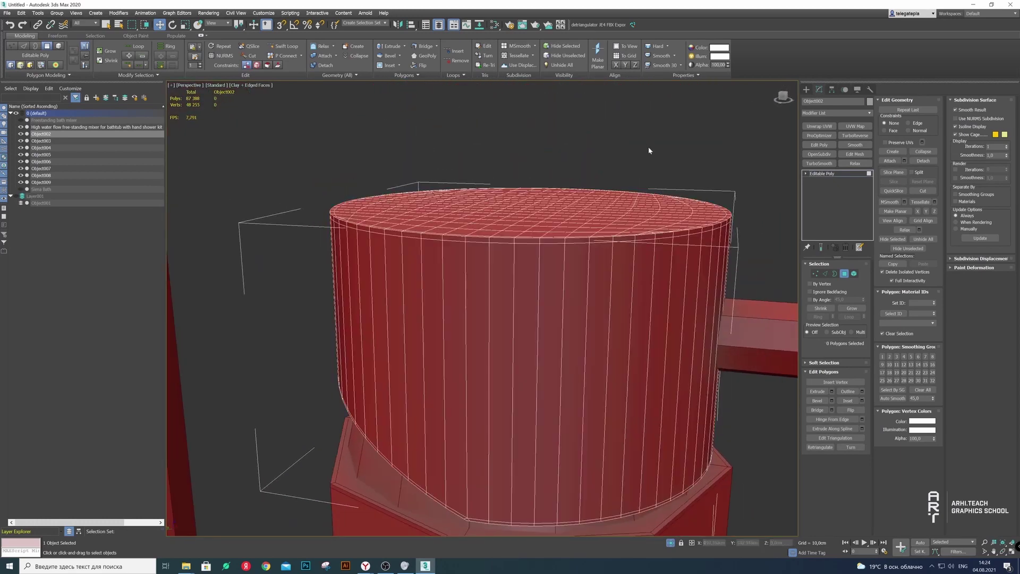
click(843, 272)
Add TurboSmooth to the knob with an Edit Poly modifier above it
click(819, 164)
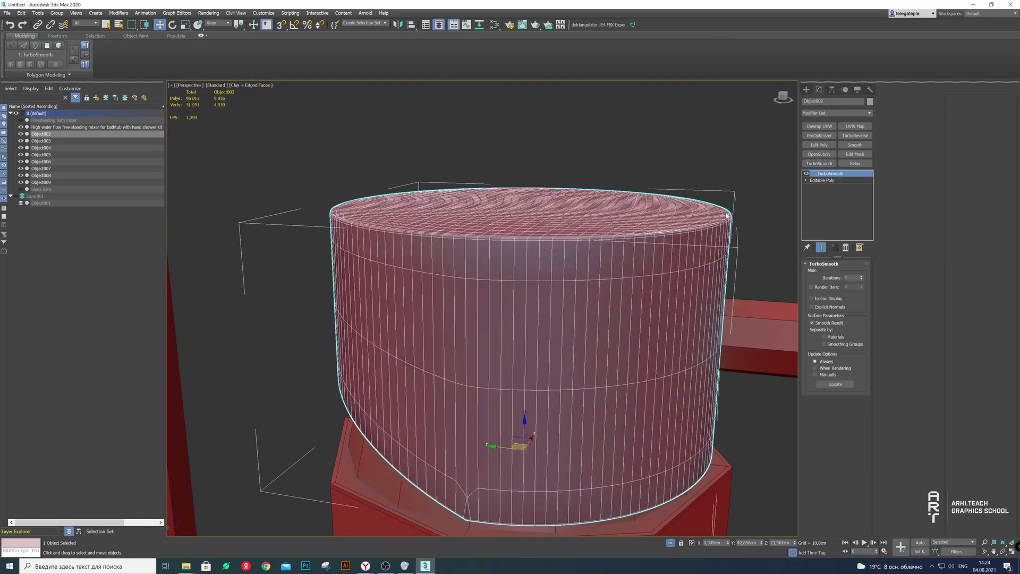
scroll(430, 223, up, 3)
scroll(447, 280, down, 1)
right_click(548, 216)
mouse_move(510, 300)
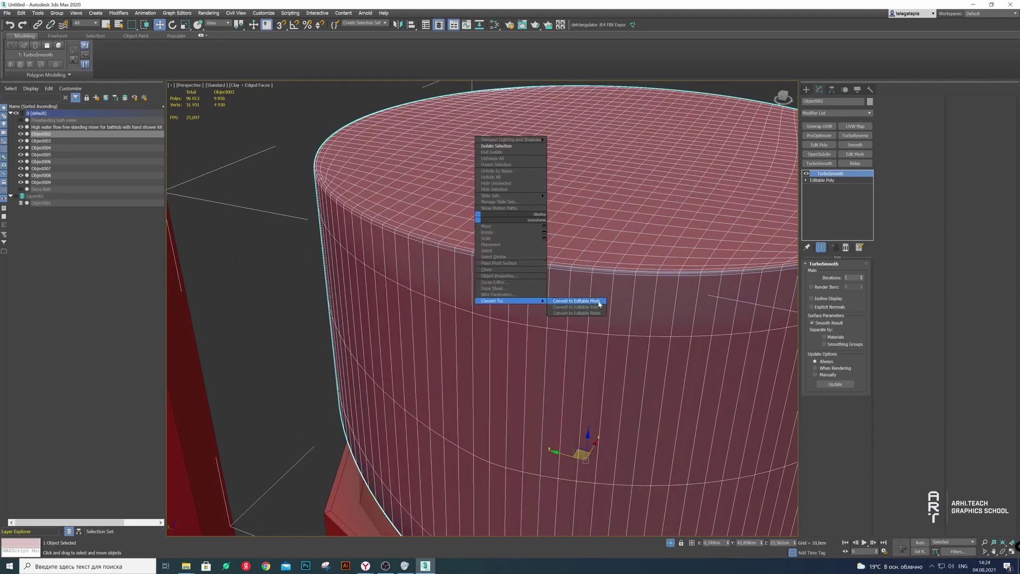
click(827, 145)
Delete the knob's top rim polygon ring and its loose top cap
key(4)
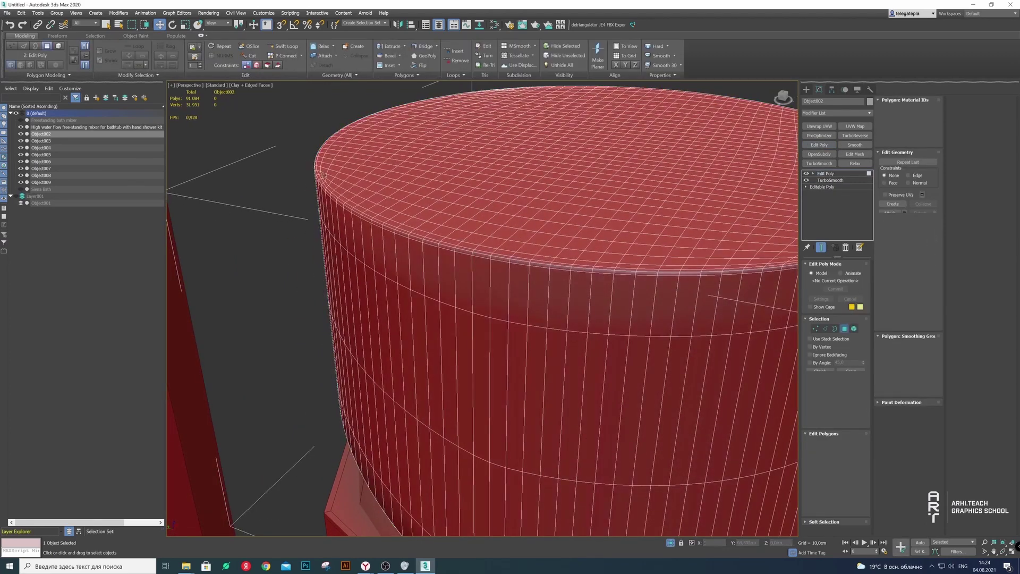
scroll(324, 169, up, 2)
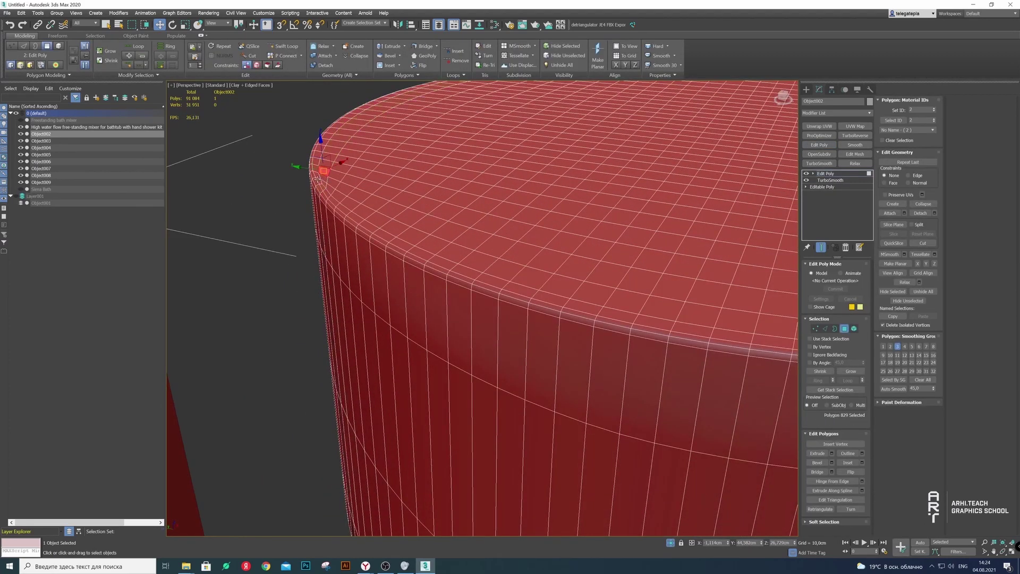
shift+click(317, 165)
key(Delete)
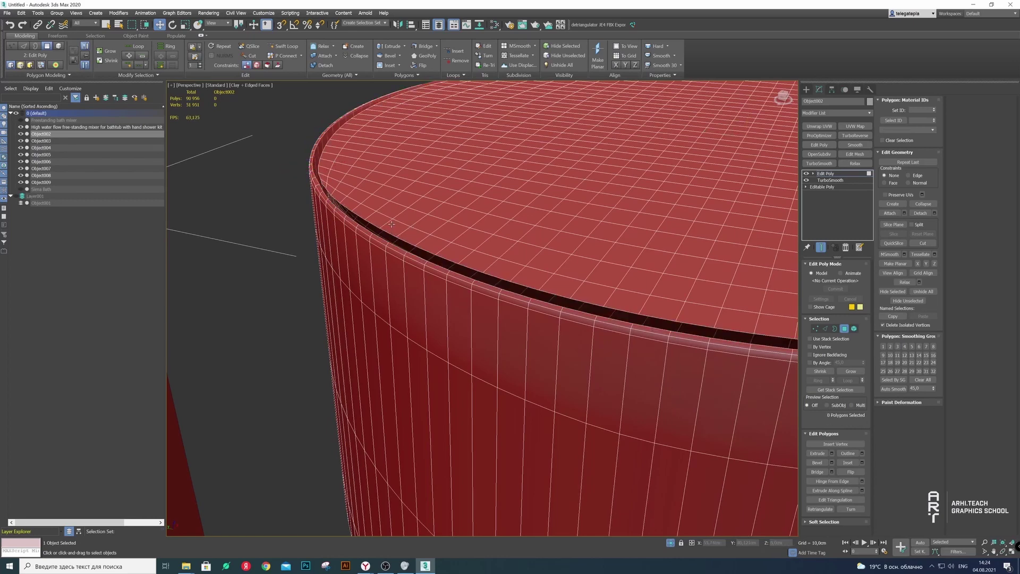
click(854, 328)
click(659, 262)
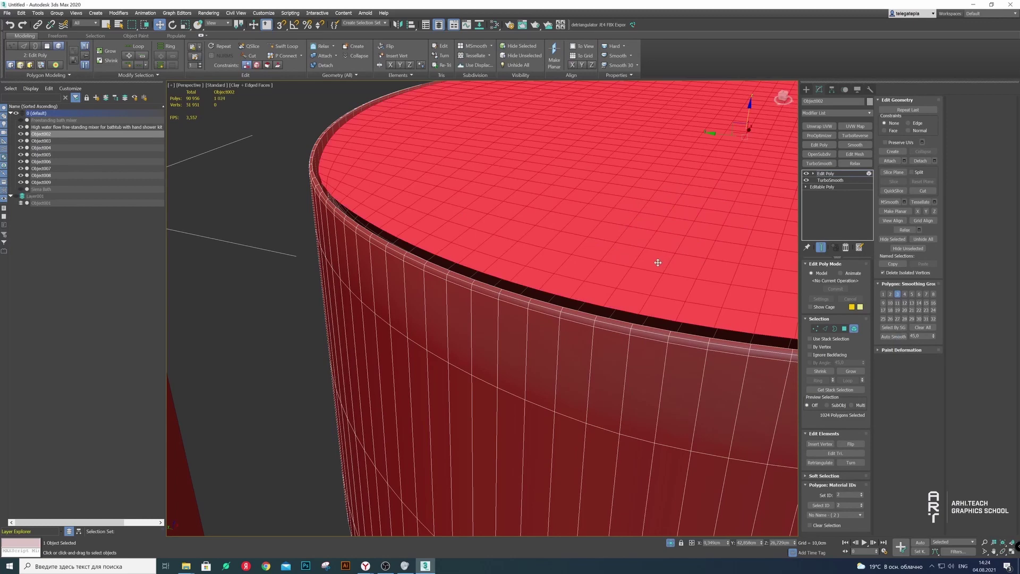
key(Delete)
Shift-scale the open rim border inward and collapse it to a centre point
click(834, 328)
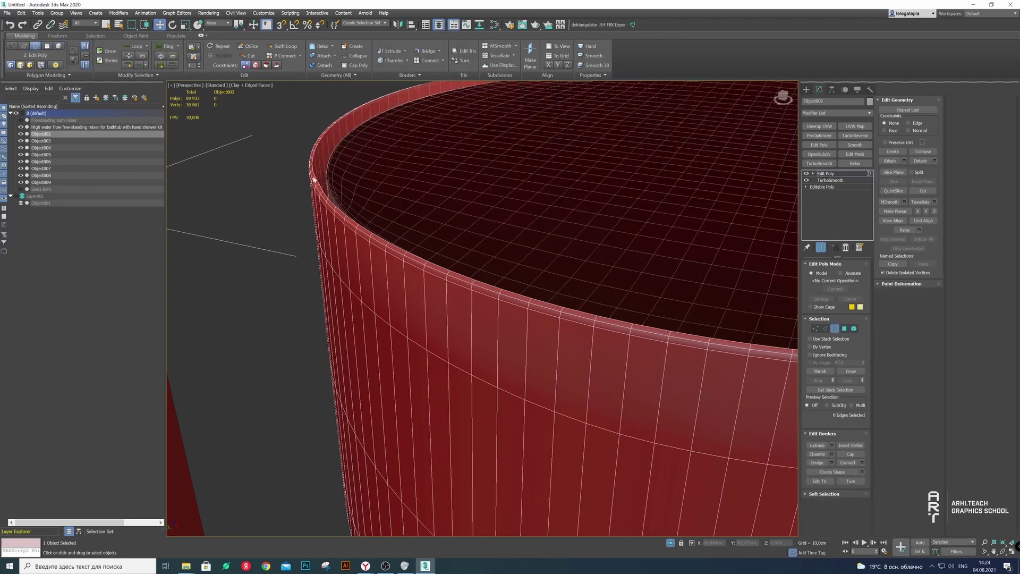
click(314, 180)
alt+middle_drag(337, 177, 662, 211)
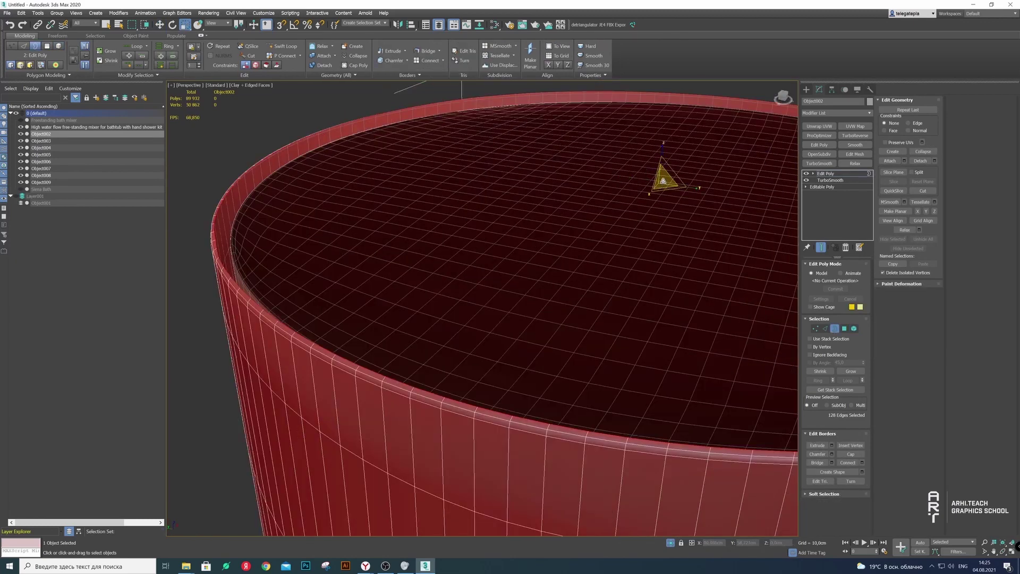
shift+drag(665, 187, 664, 186)
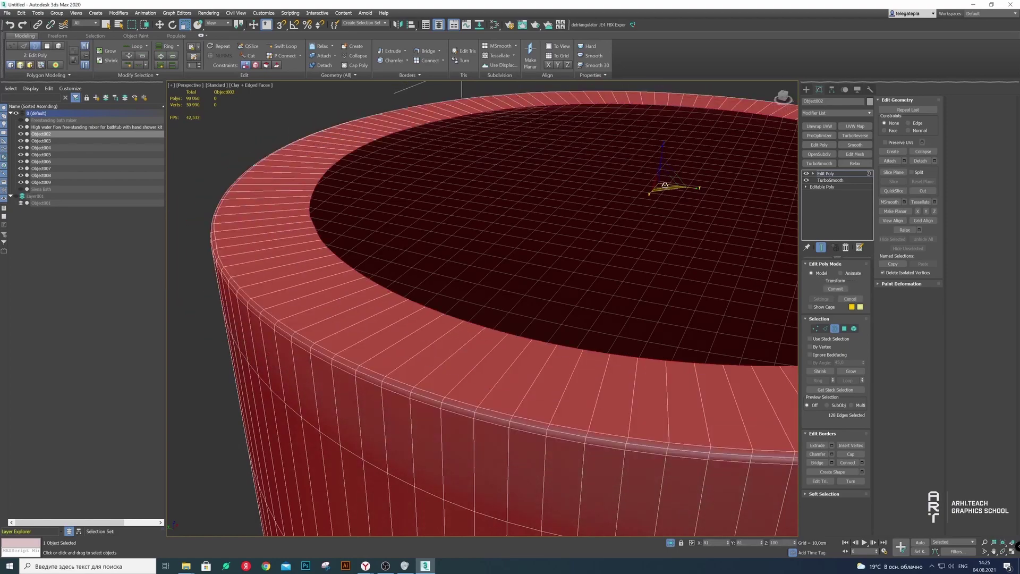
click(924, 152)
mouse_move(410, 282)
alt+middle_down()
mouse_move(330, 284)
mouse_move(400, 254)
mouse_move(383, 243)
alt+middle_up()
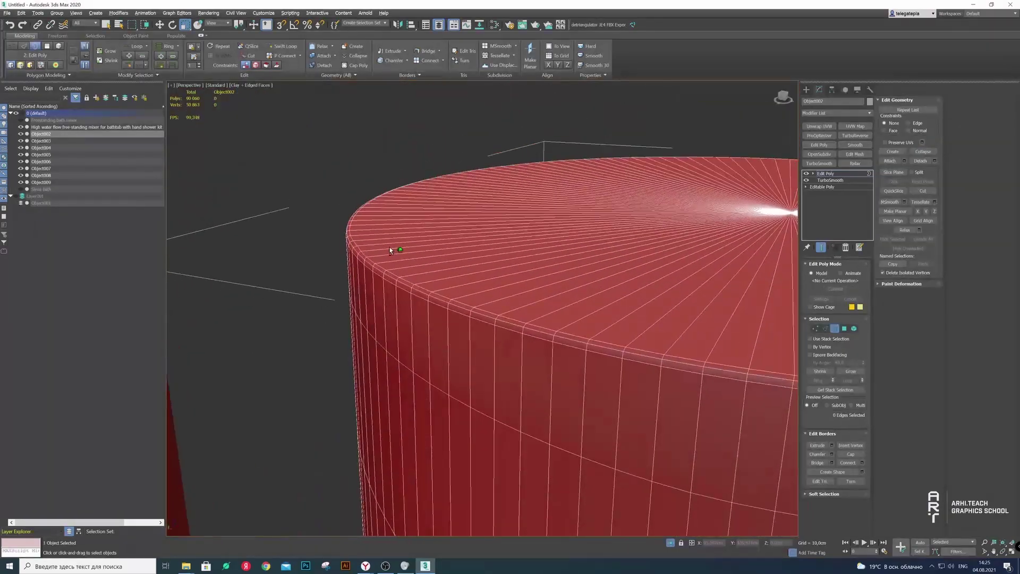
Hide the edged-faces overlay and select the mixer's knob cylinder
click(496, 200)
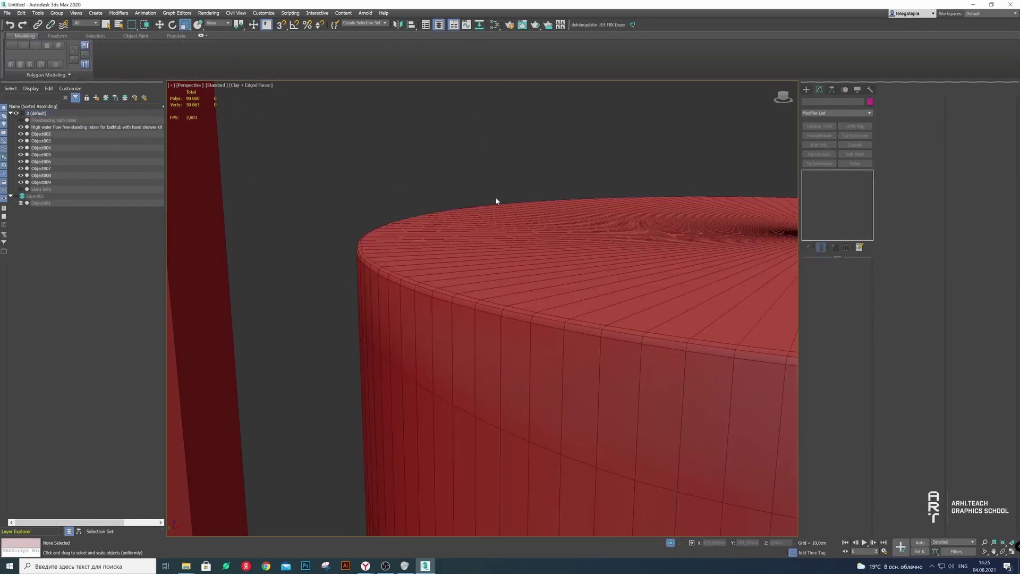
scroll(496, 200, down, 5)
click(241, 86)
click(284, 166)
scroll(489, 239, up, 5)
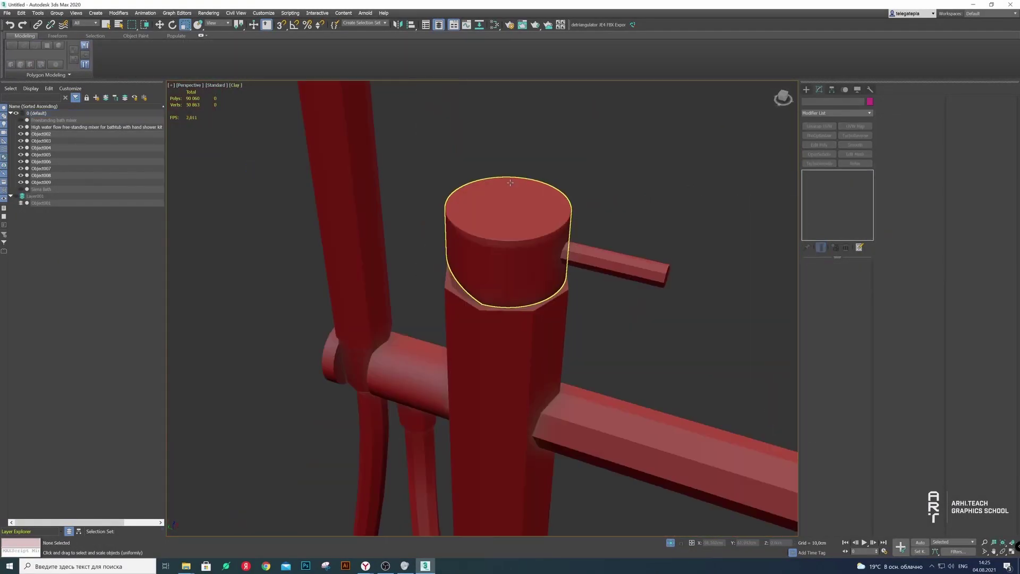
alt+middle_drag(478, 255, 484, 288)
scroll(484, 288, up, 3)
click(484, 288)
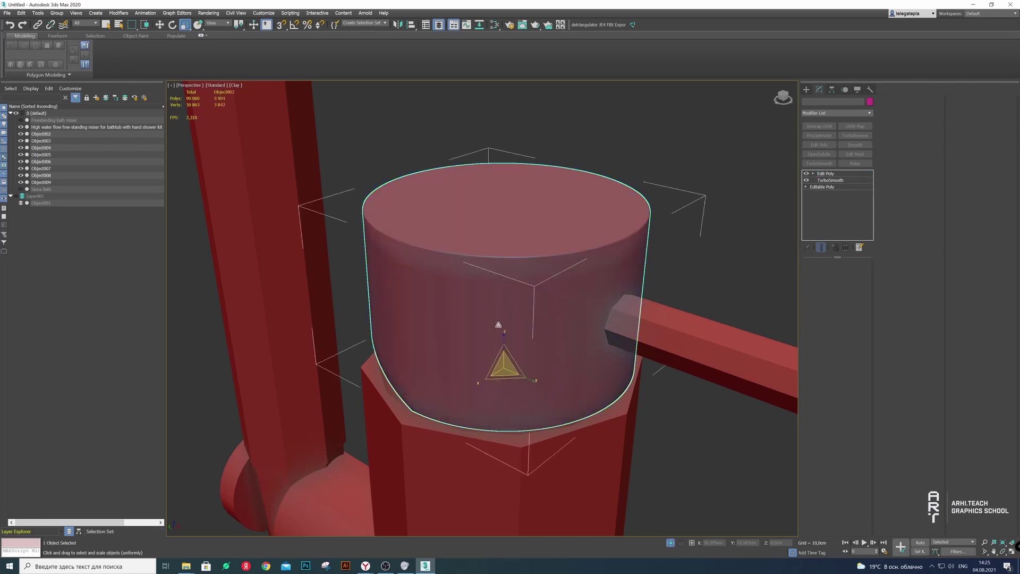
Switch to plain selection and inspect the knob's edges with edged faces shown
click(108, 26)
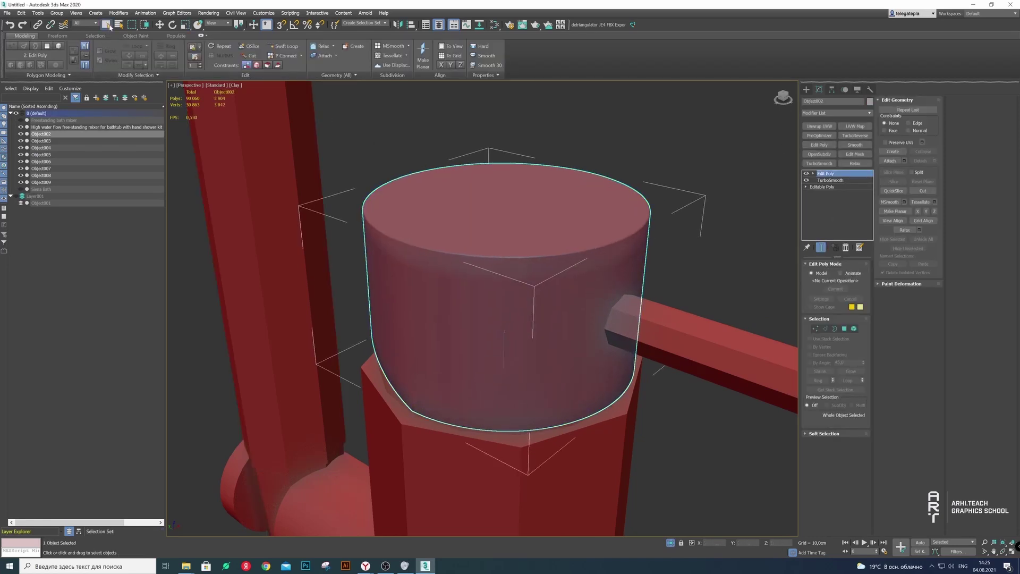
click(826, 329)
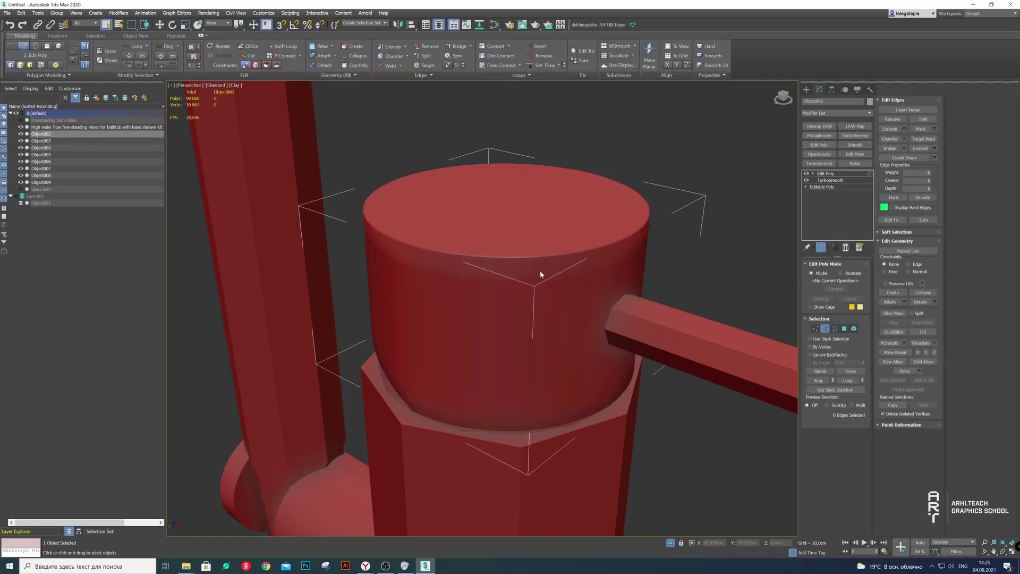
click(235, 85)
click(272, 173)
mouse_move(276, 180)
alt+middle_down()
mouse_move(447, 266)
mouse_move(418, 276)
alt+middle_up()
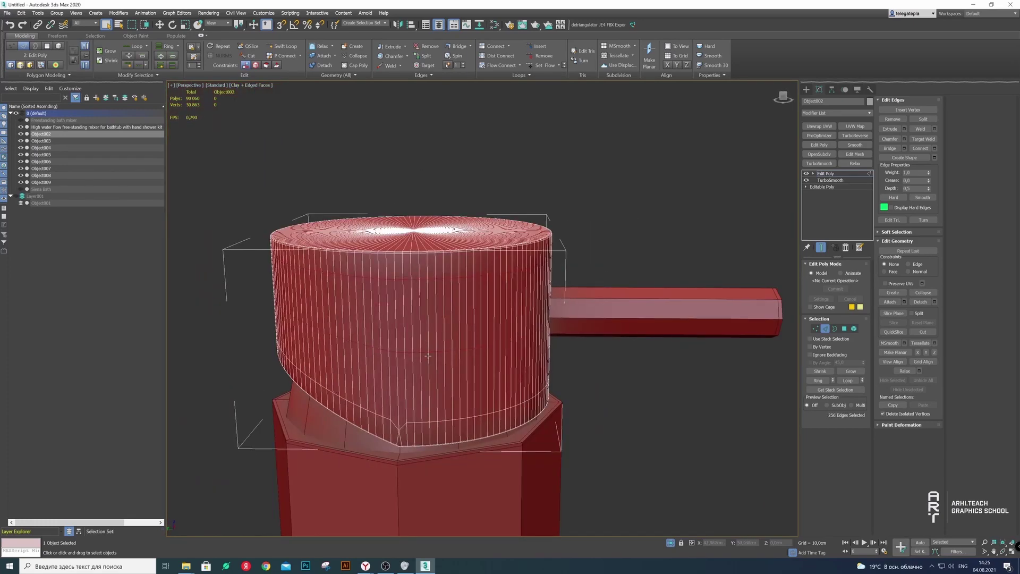
alt+middle_drag(412, 357, 419, 298)
click(823, 329)
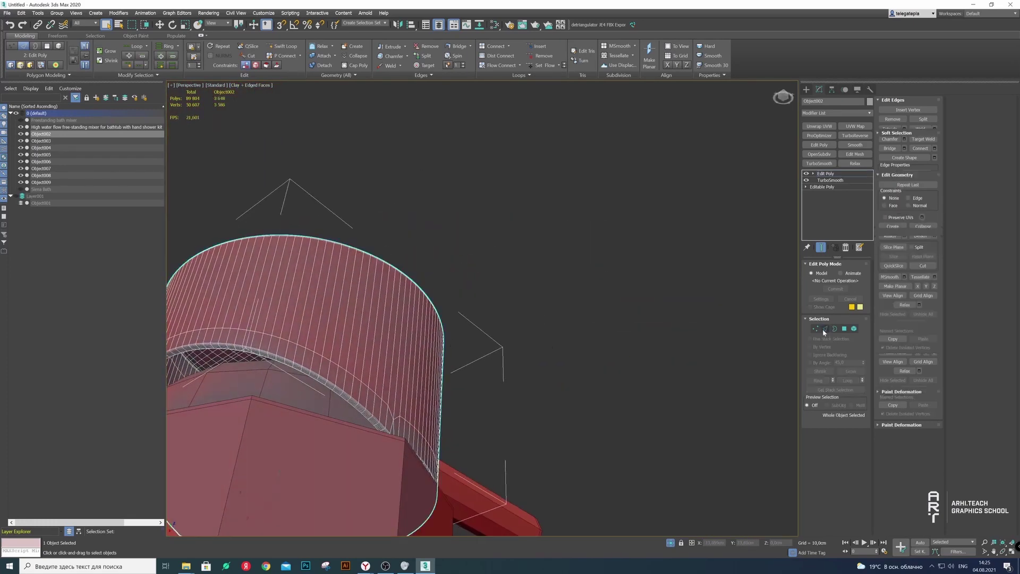
Isolate the knob and select a widened polygon loop band around it
right_click(250, 313)
click(257, 237)
alt+middle_drag(257, 237, 439, 287)
scroll(412, 226, up, 5)
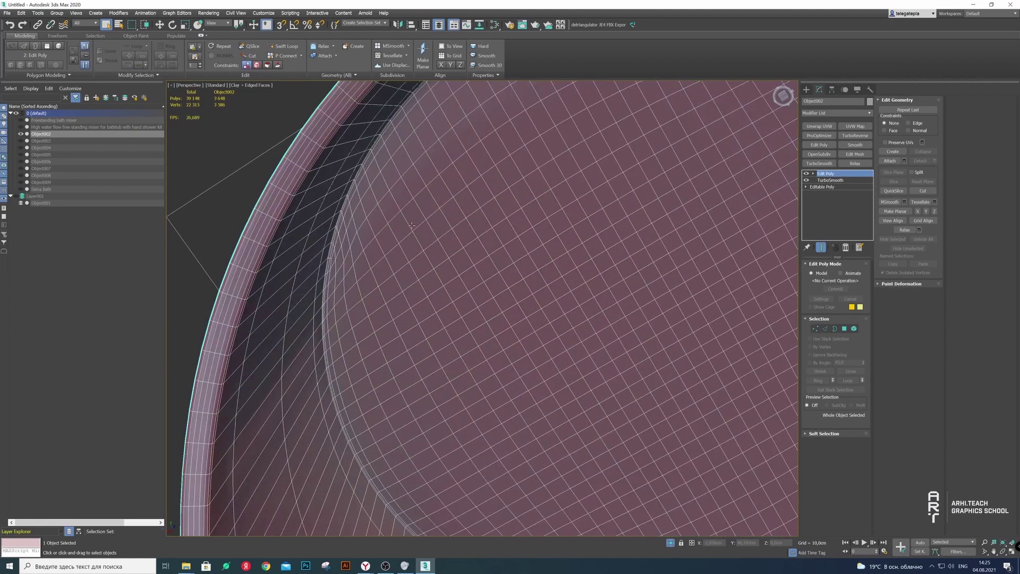
key(4)
scroll(324, 245, up, 3)
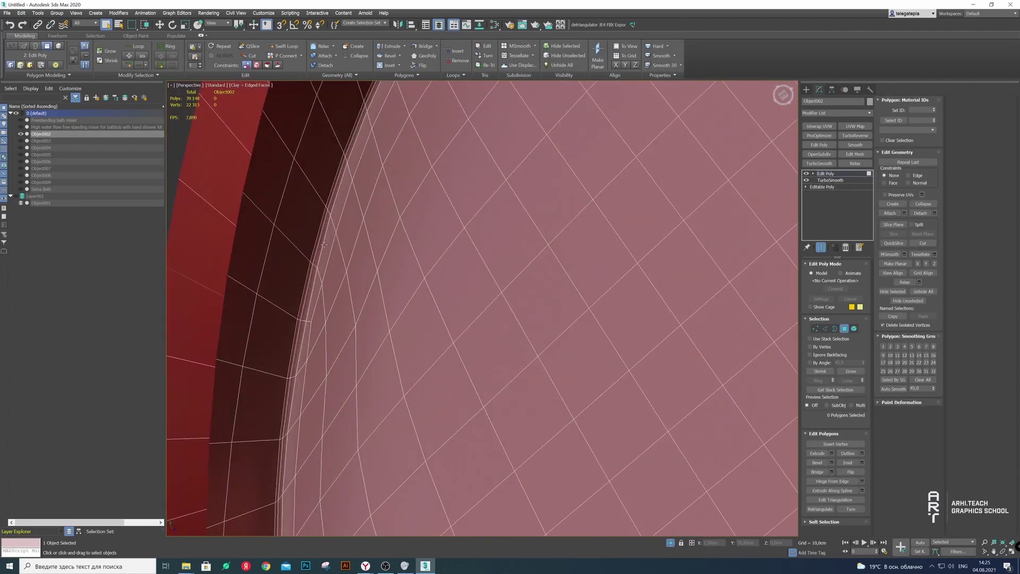
key(alt+l)
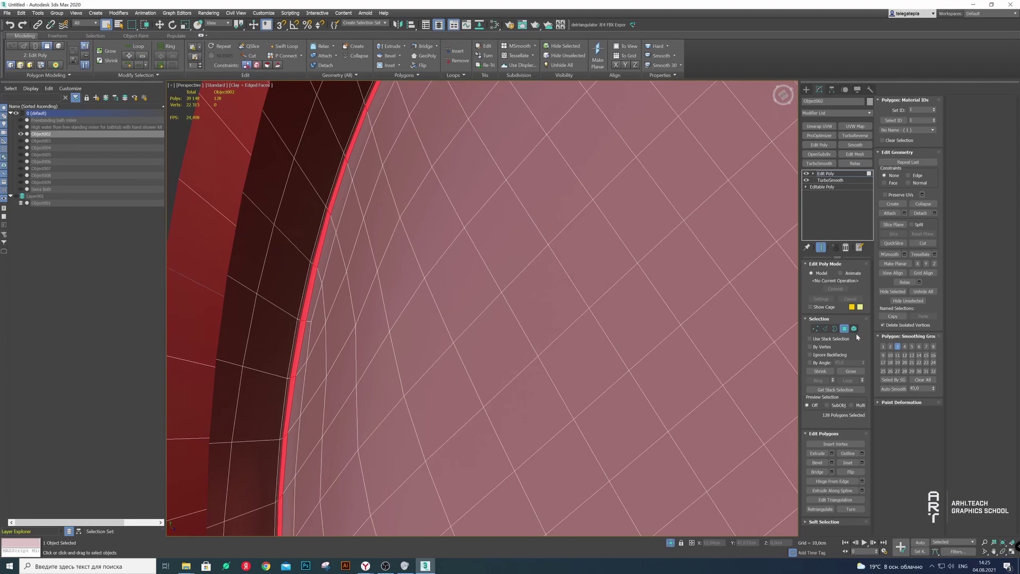
click(850, 371)
scroll(369, 237, down, 5)
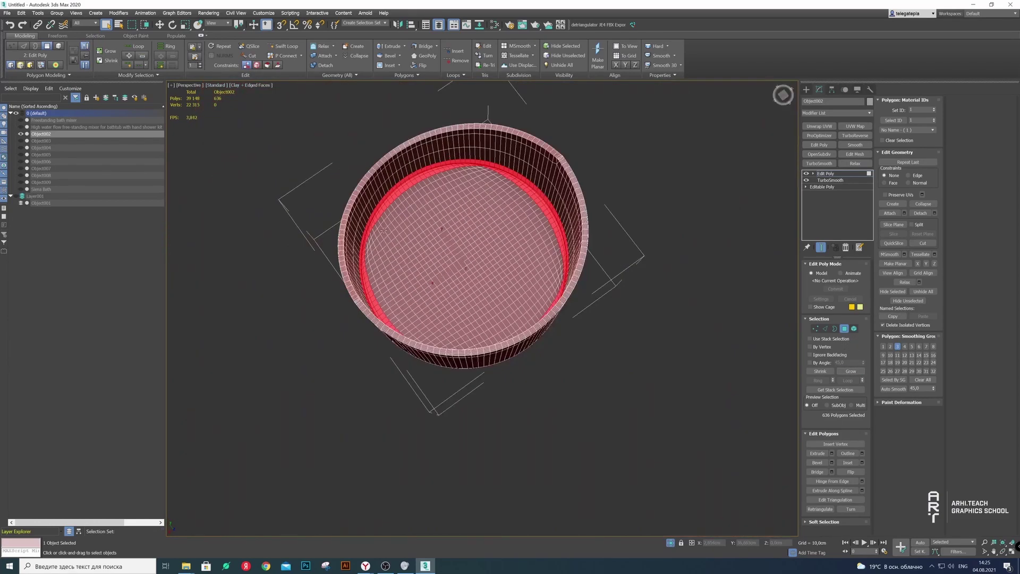
scroll(372, 228, up, 3)
scroll(373, 221, up, 2)
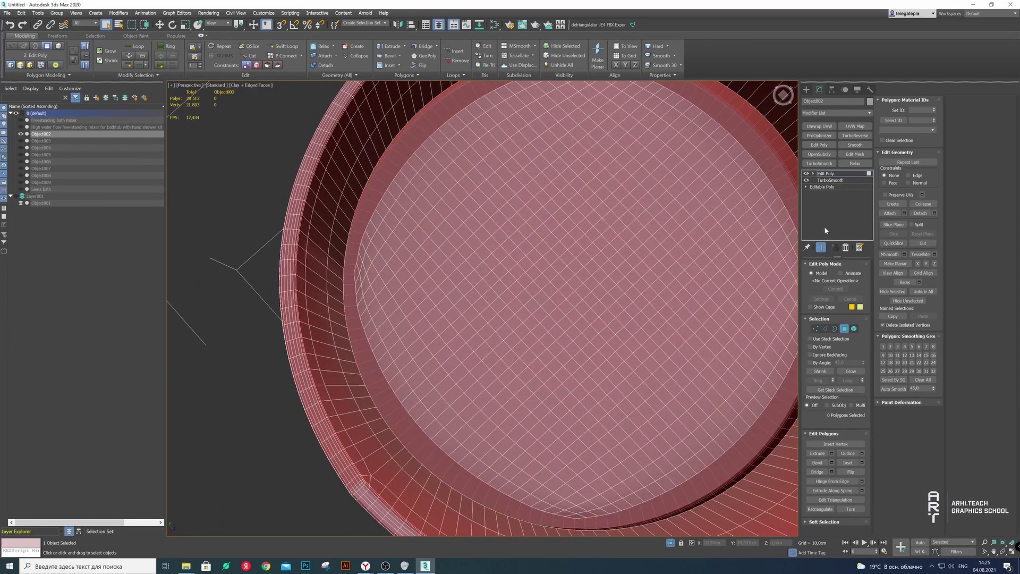
Select the edges around the knob's rim, checking them from several angles
key(5)
scroll(643, 286, down, 5)
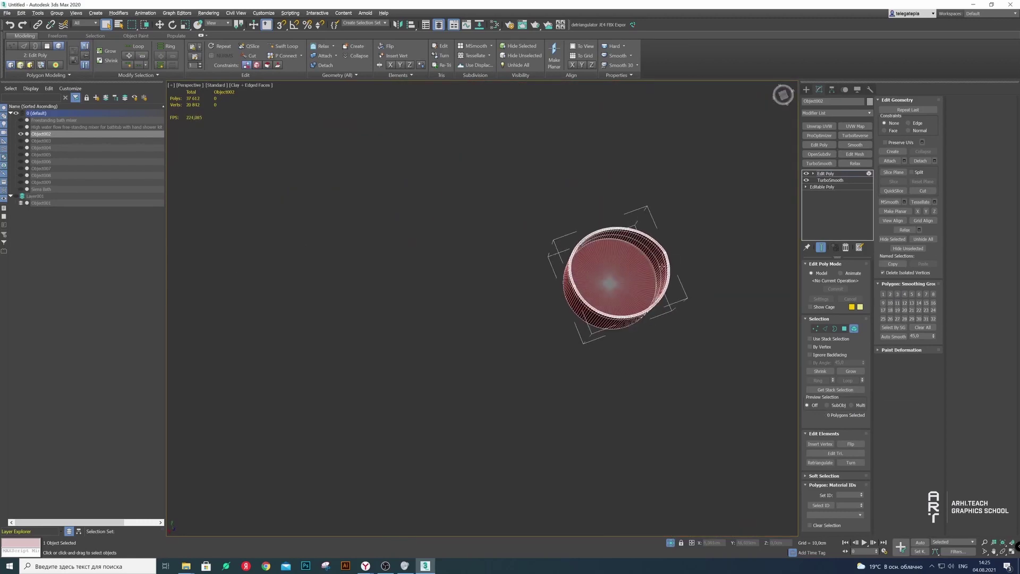
scroll(643, 286, up, 5)
click(835, 328)
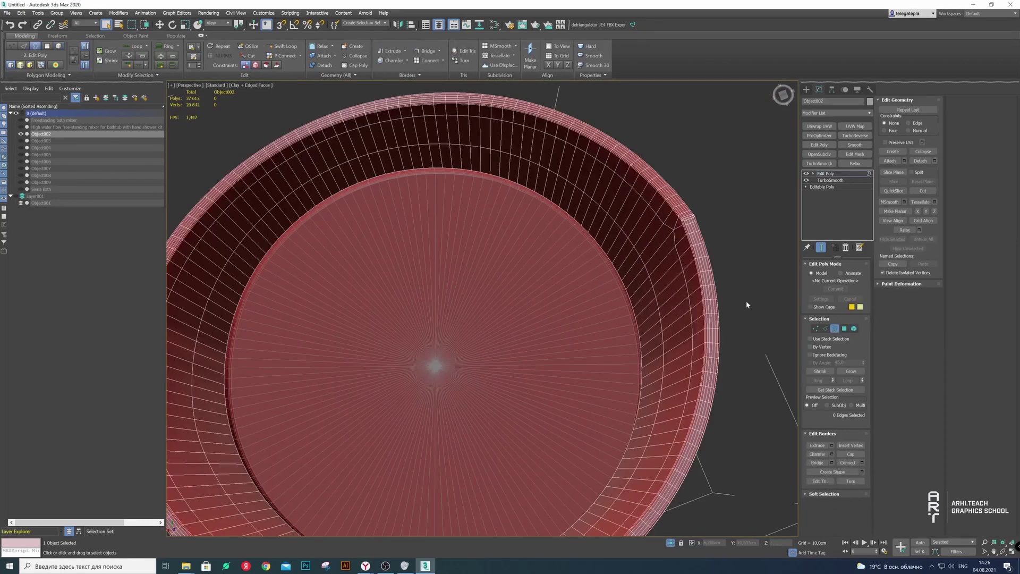
click(825, 329)
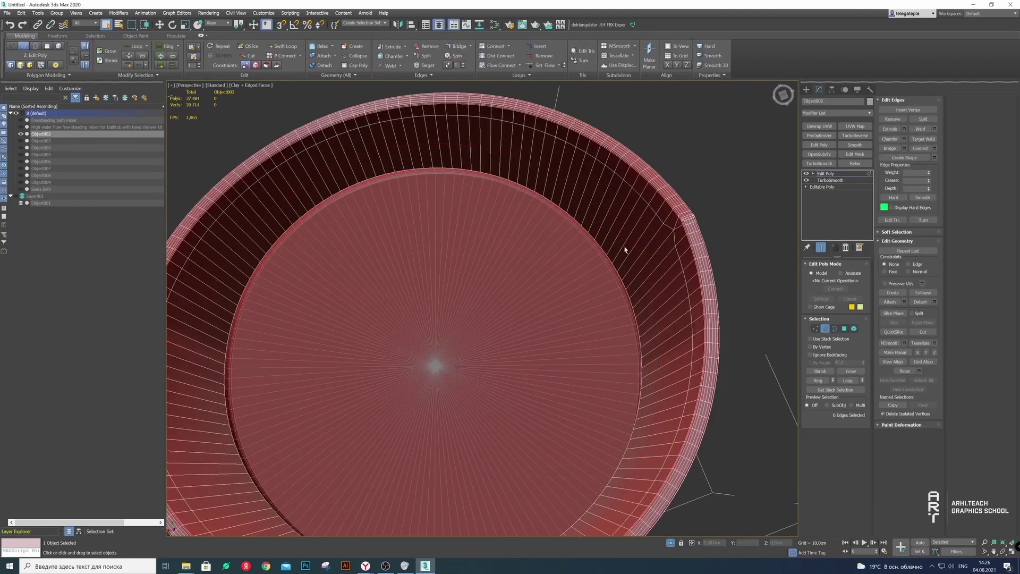
mouse_move(625, 250)
alt+middle_down()
mouse_move(608, 228)
mouse_move(603, 234)
alt+middle_up()
scroll(760, 160, up, 5)
mouse_move(760, 160)
middle_down()
mouse_move(642, 255)
mouse_move(488, 175)
middle_up()
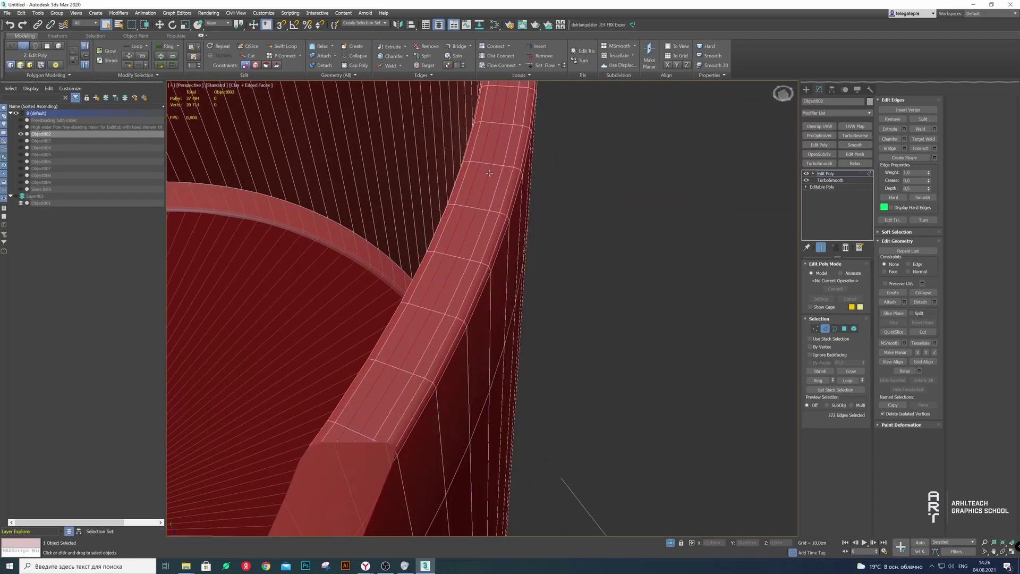
scroll(542, 216, down, 10)
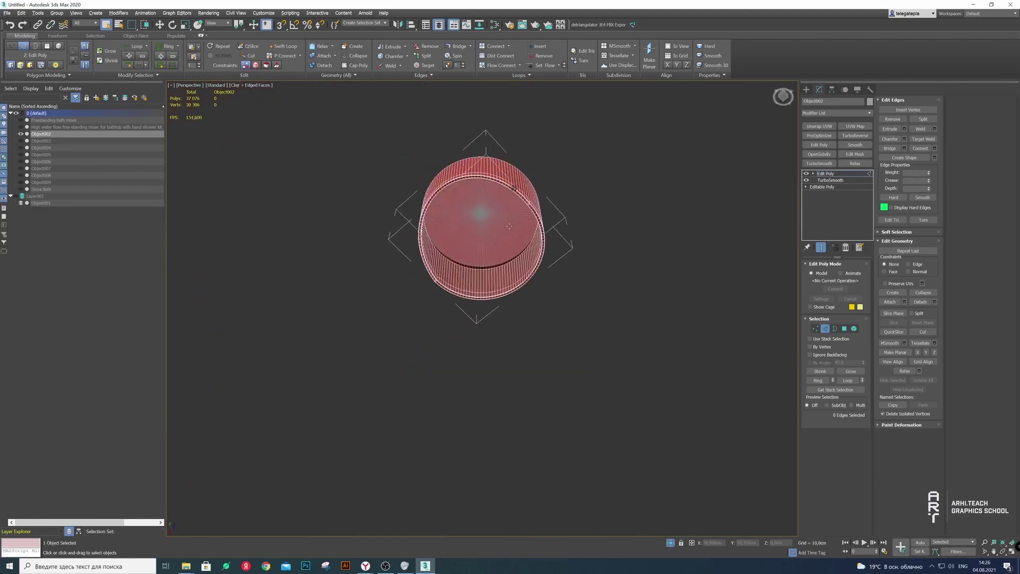
alt+middle_drag(542, 217, 572, 221)
Move rim object Object002 to hidden Layer001 and end isolation
key(2)
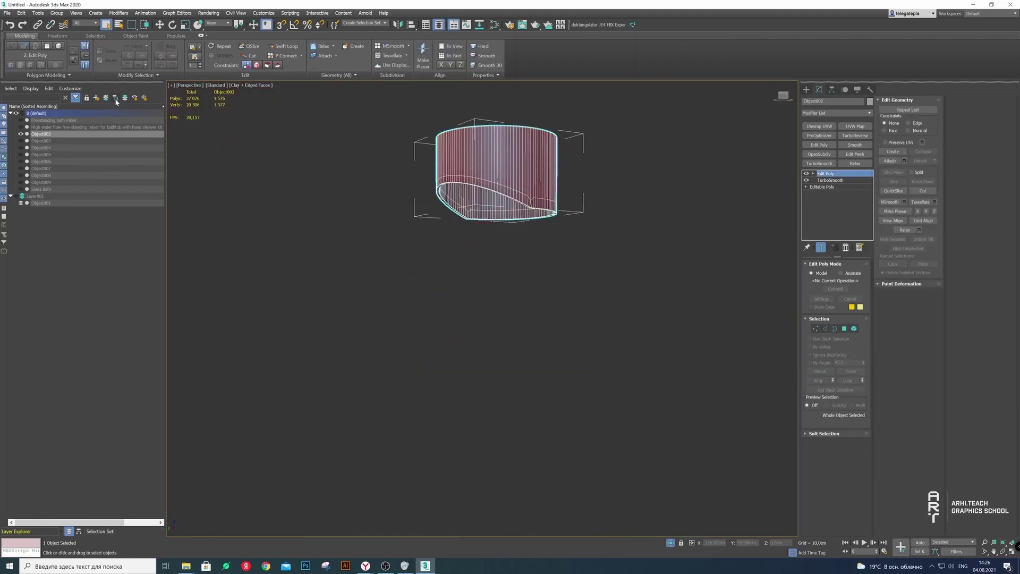
click(116, 98)
right_click(462, 222)
click(487, 182)
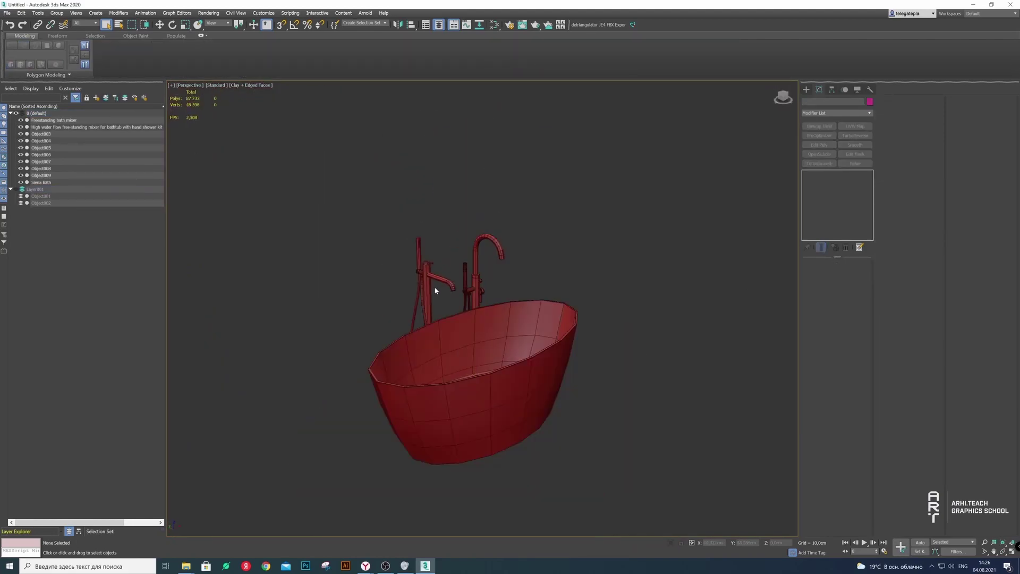
Give the dome cap Object003 TurboSmooth and move it to hidden Layer001
scroll(425, 250, up, 10)
scroll(422, 229, up, 3)
click(422, 231)
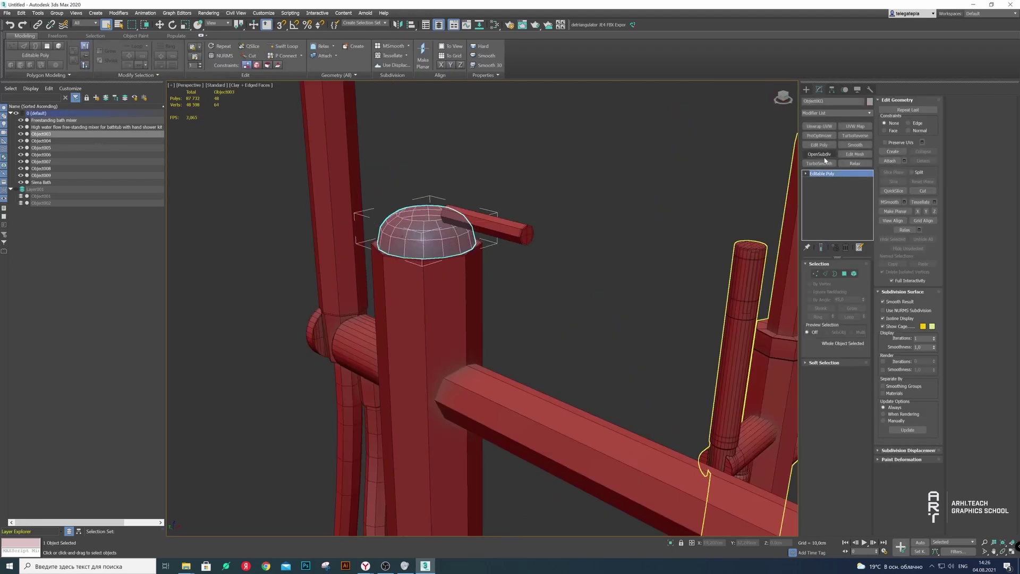
click(822, 162)
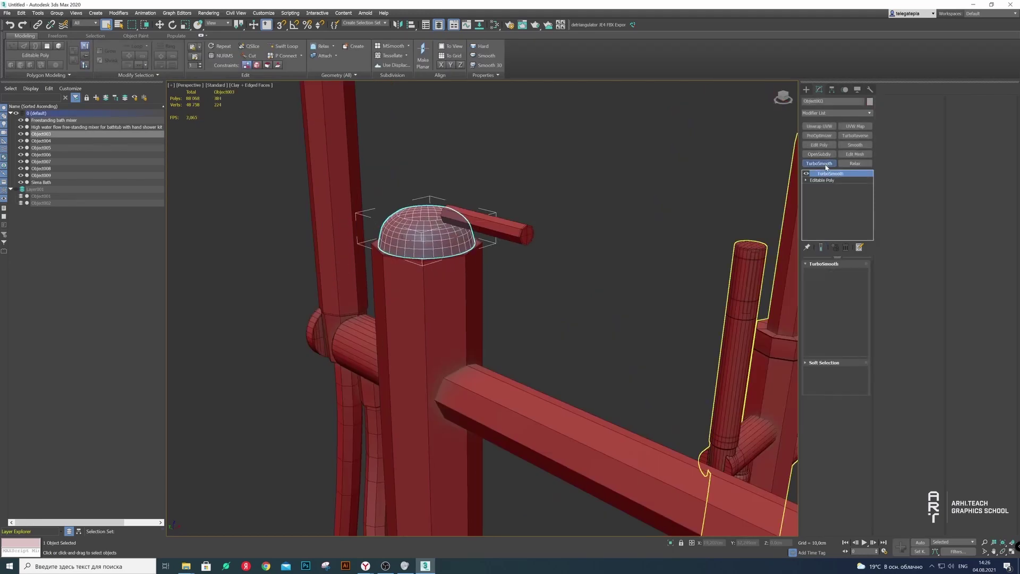
click(96, 98)
Give handle Object007 TurboSmooth plus Edit Poly and pick an end-cap polygon
click(486, 223)
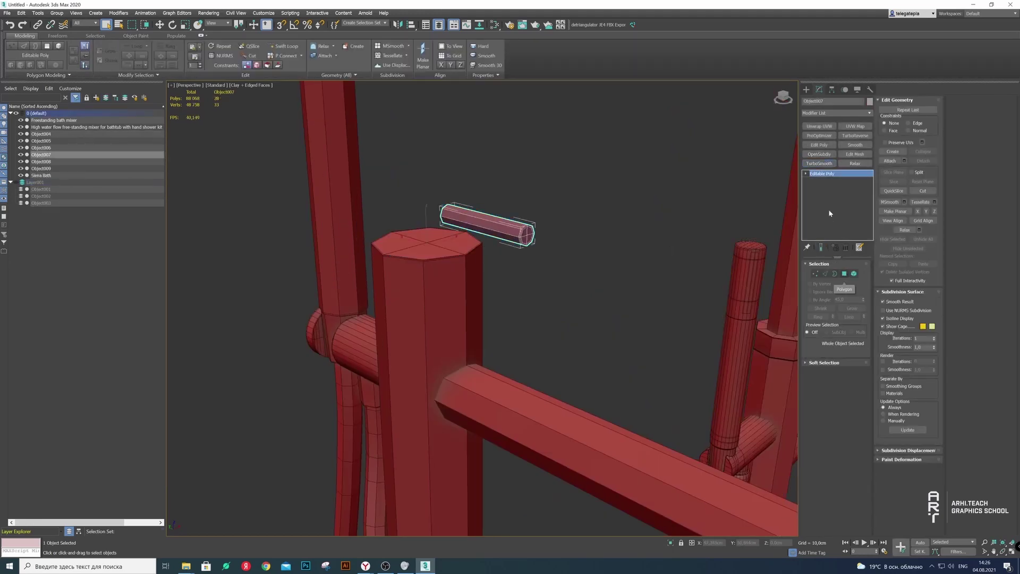
click(819, 163)
scroll(515, 233, up, 5)
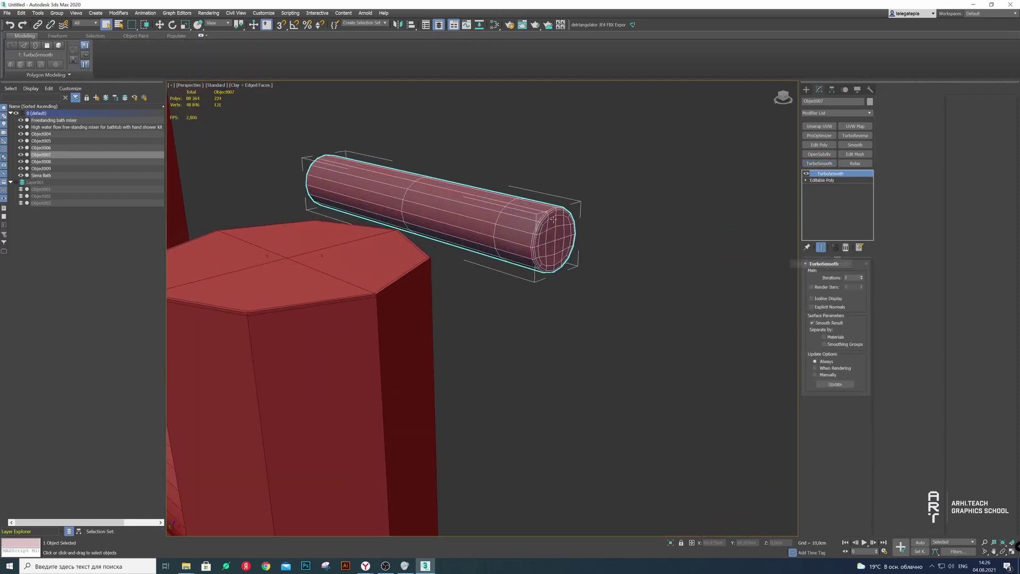
scroll(526, 307, down, 3)
scroll(526, 307, down, 5)
scroll(510, 297, up, 5)
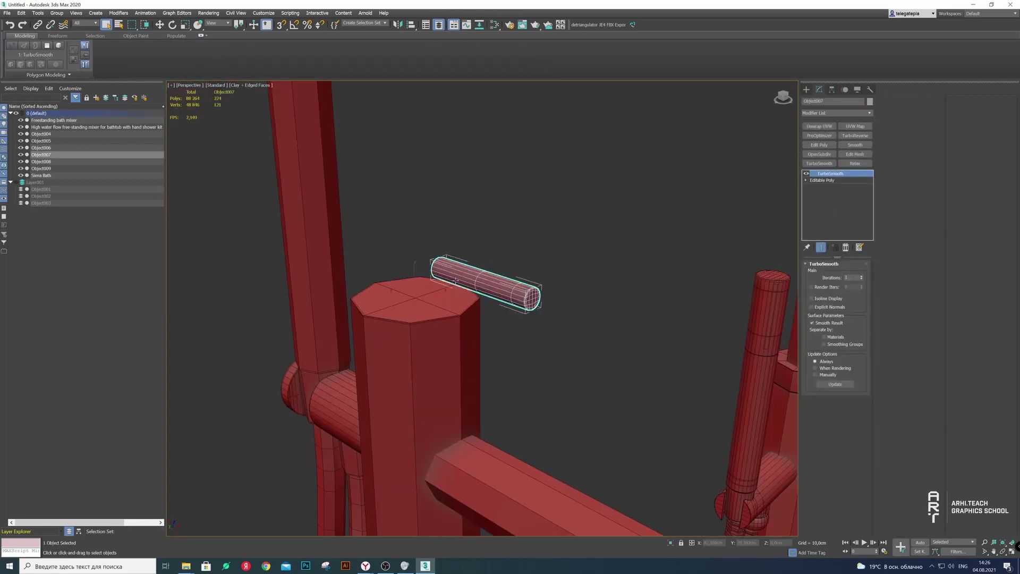
scroll(507, 293, up, 5)
scroll(691, 318, down, 3)
scroll(693, 321, up, 2)
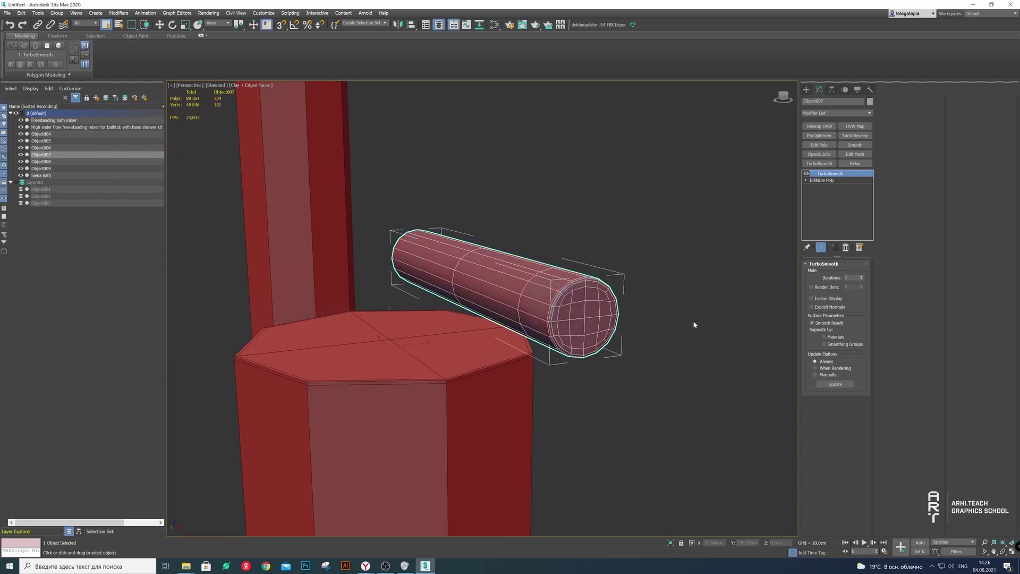
scroll(572, 301, up, 2)
click(819, 144)
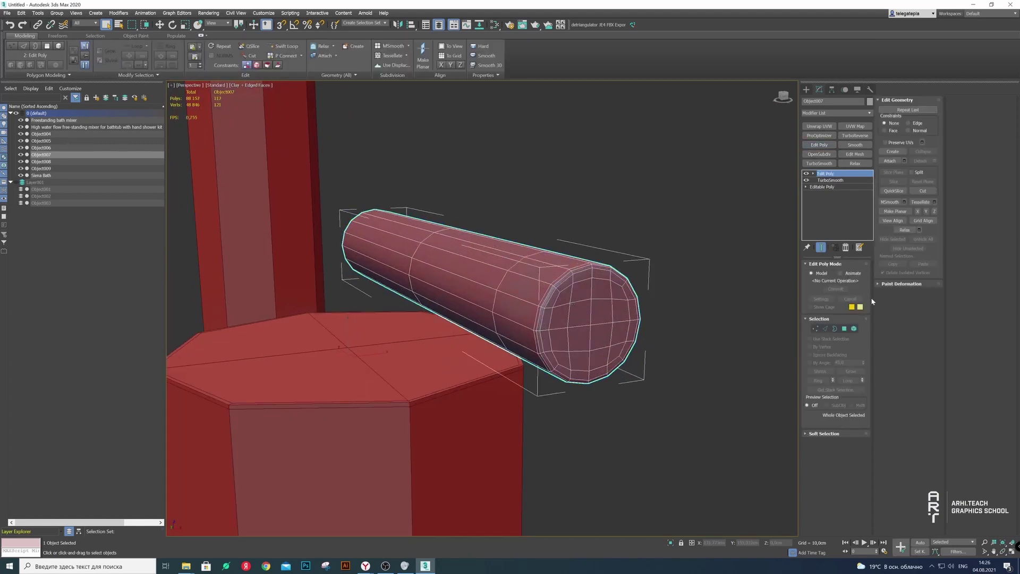
click(845, 329)
click(599, 301)
Select all 18 handle end-cap polygons and collapse them to one centre point
double_click(572, 279)
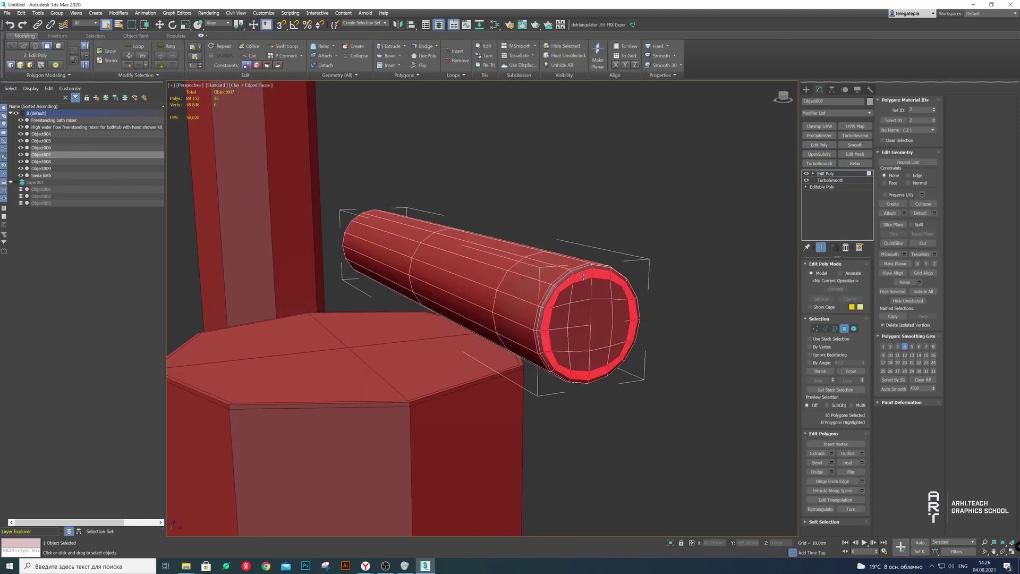
scroll(572, 292, up, 3)
click(558, 309)
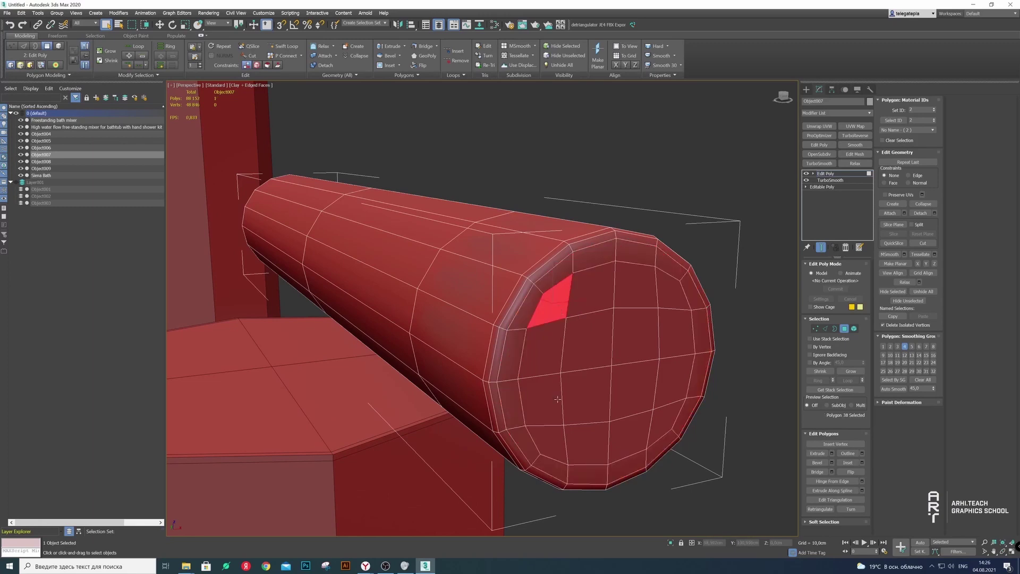
ctrl+click(589, 292)
ctrl+click(635, 284)
ctrl+click(632, 335)
ctrl+click(671, 319)
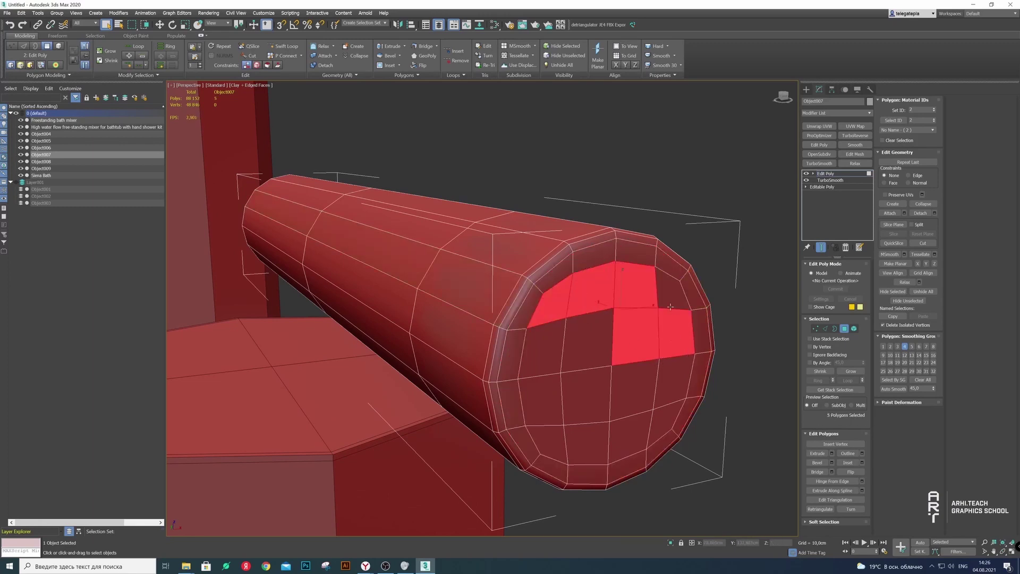
ctrl+click(672, 290)
ctrl+click(674, 380)
ctrl+click(635, 390)
ctrl+click(633, 436)
ctrl+click(587, 444)
ctrl+click(584, 340)
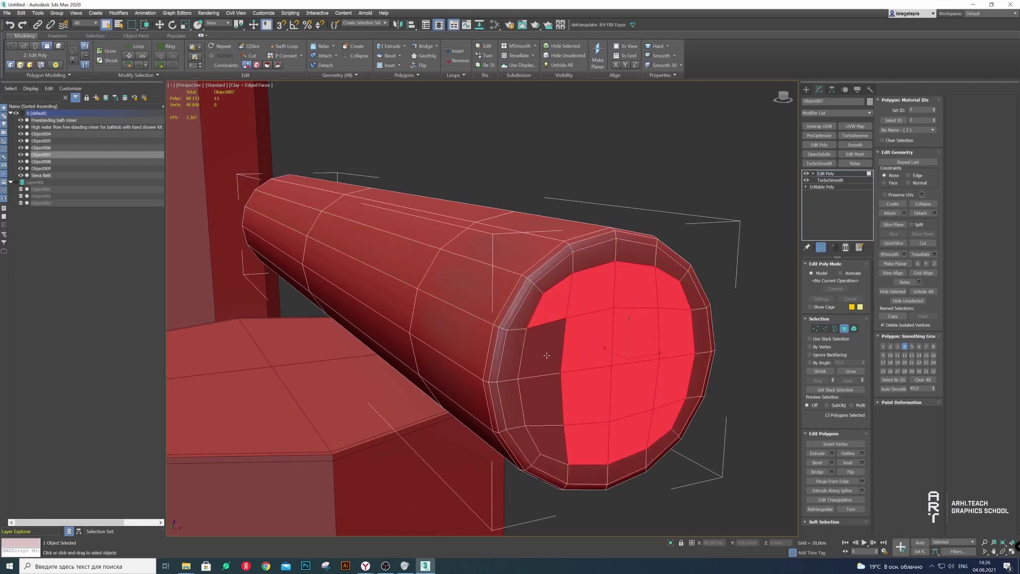
ctrl+click(546, 355)
ctrl+click(541, 400)
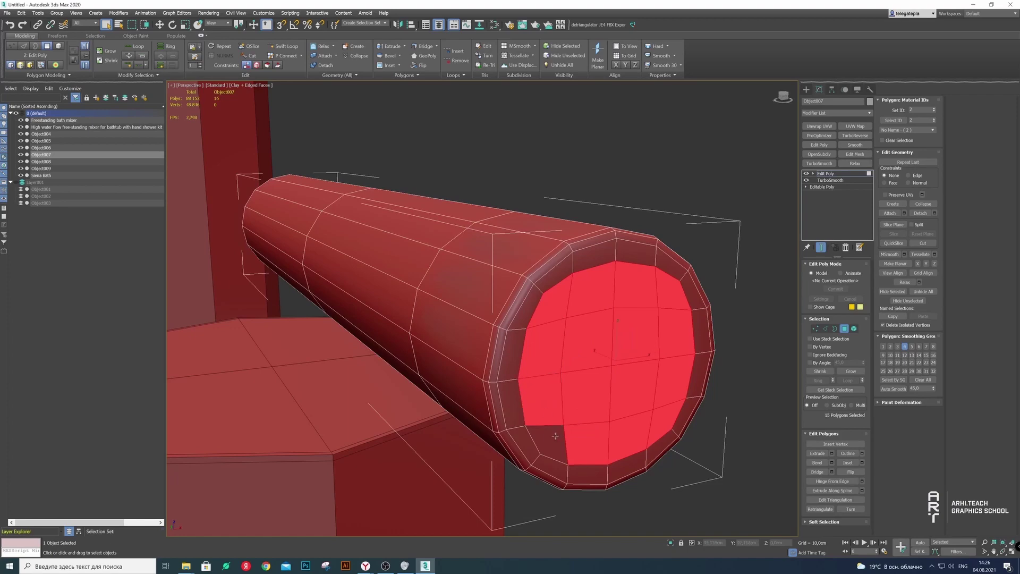
click(924, 204)
Inspect the collapsed cap and the whole handle, then clear the selection
alt+middle_drag(627, 269, 622, 243)
key(ctrl+d)
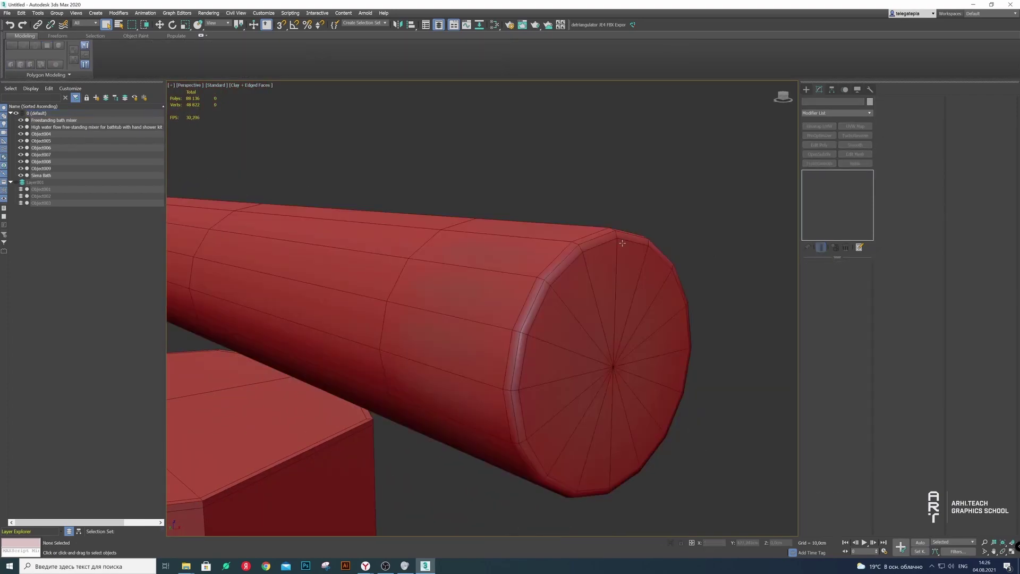
scroll(623, 243, down, 5)
click(565, 278)
alt+middle_drag(564, 278, 585, 265)
key(ctrl+d)
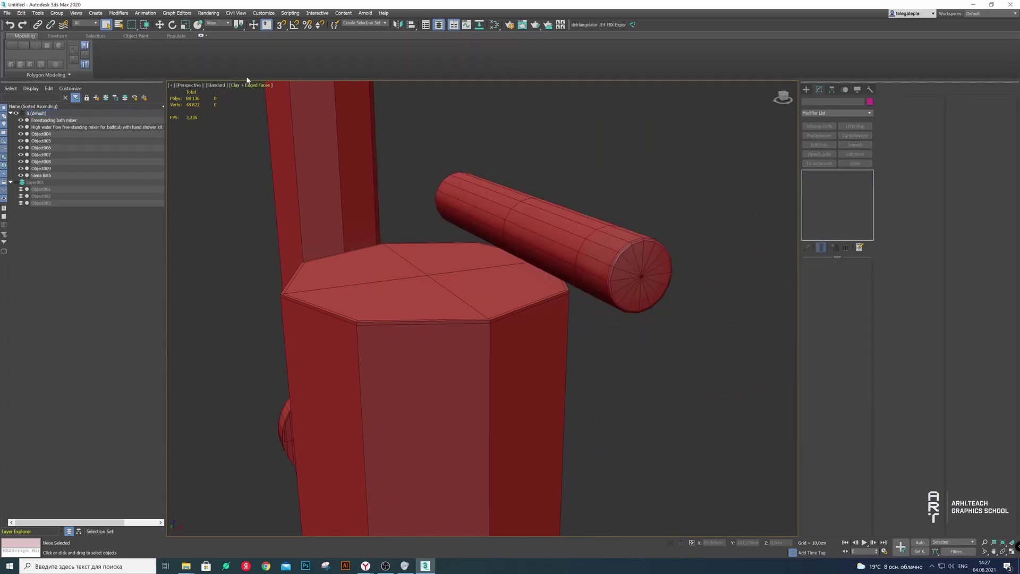
Turn off edged faces in the viewport and reselect the handle cylinder
click(250, 85)
click(272, 169)
scroll(468, 239, down, 5)
alt+middle_drag(468, 277, 467, 289)
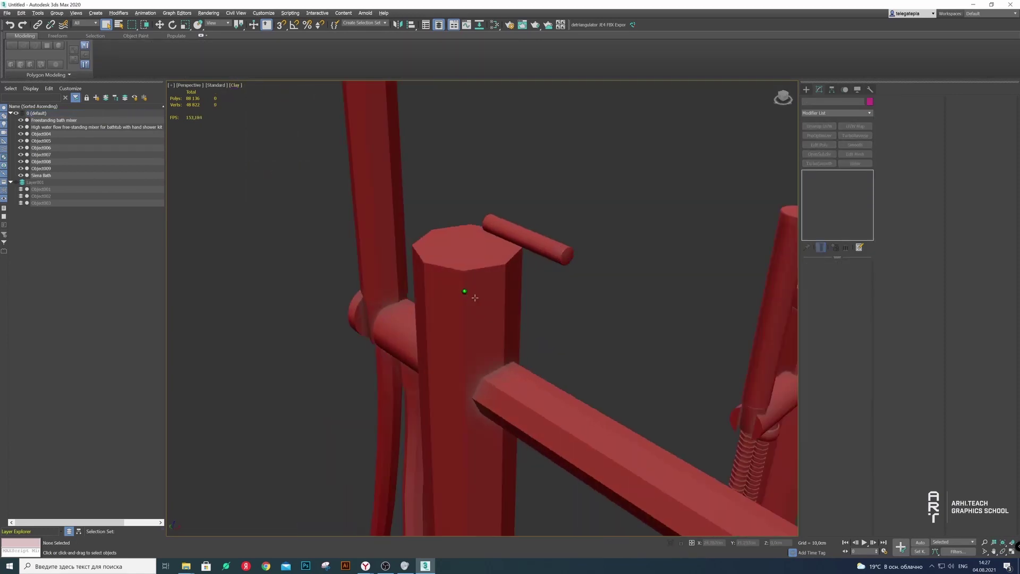
click(483, 292)
scroll(420, 158, up, 3)
click(419, 158)
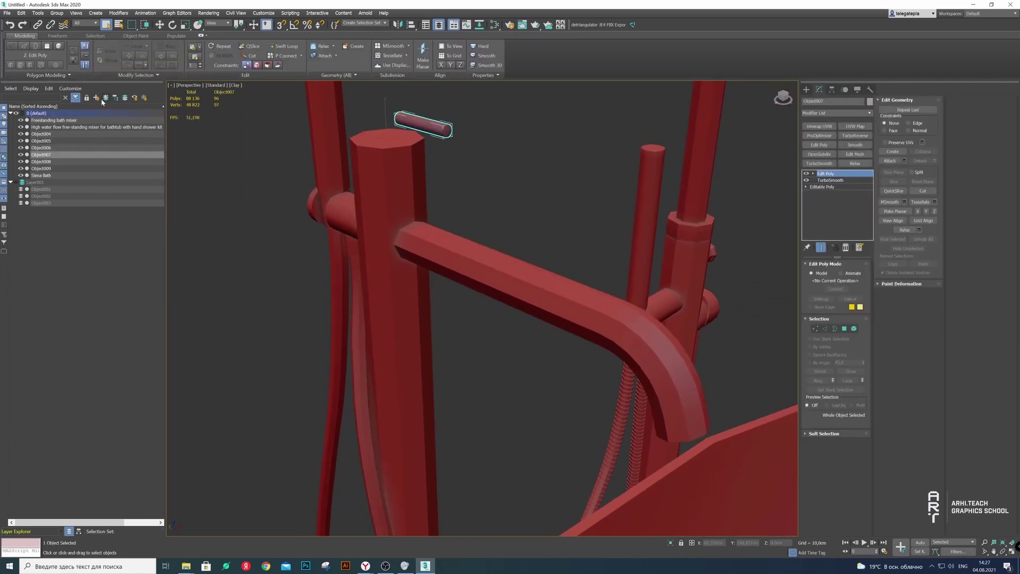
Move handle Object007 onto hidden Layer001
click(108, 100)
scroll(444, 228, down, 5)
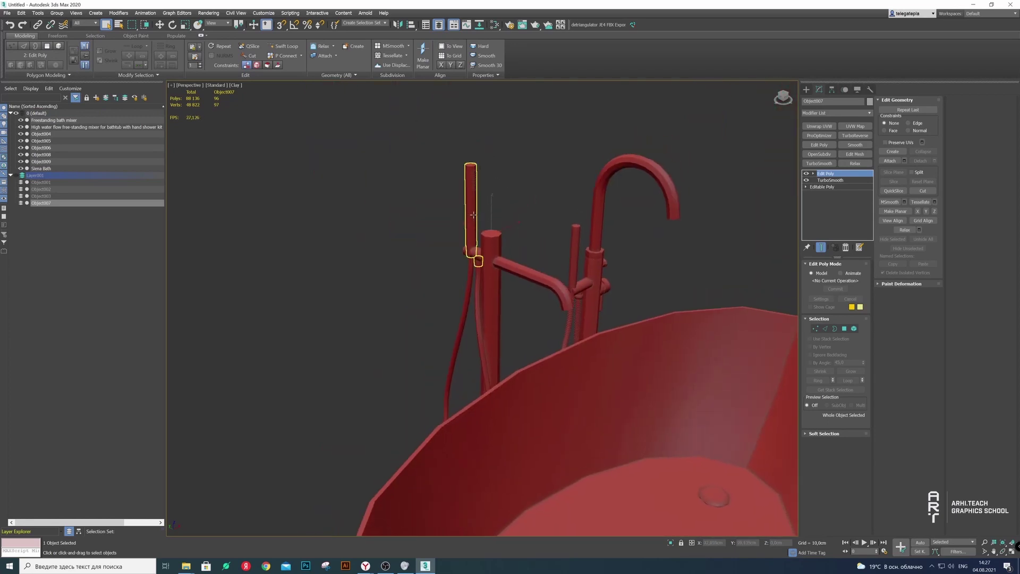
scroll(472, 228, up, 5)
Give hand shower Object006 TurboSmooth and Edit Poly, then move it to Layer001
click(467, 239)
click(819, 163)
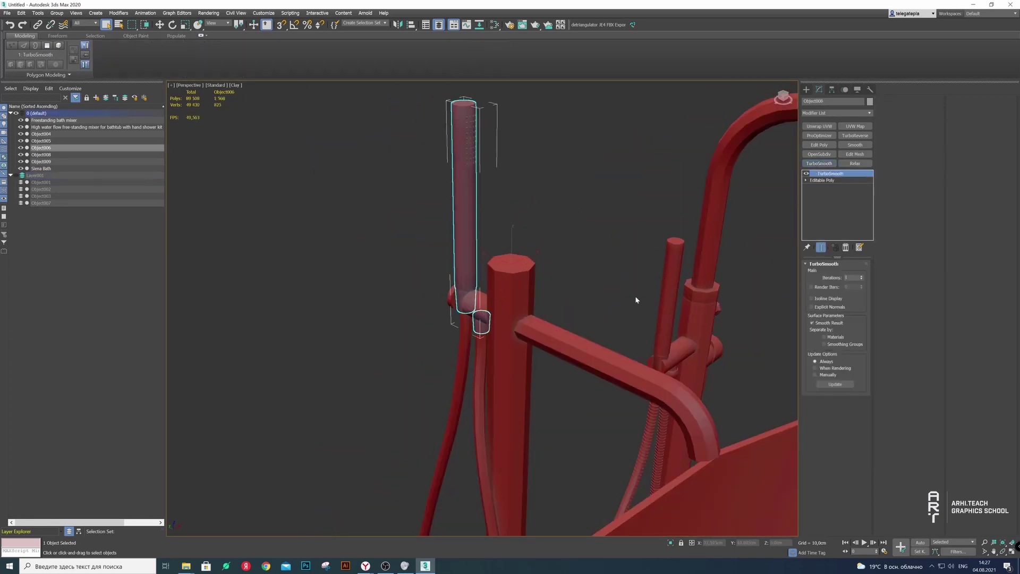
click(819, 144)
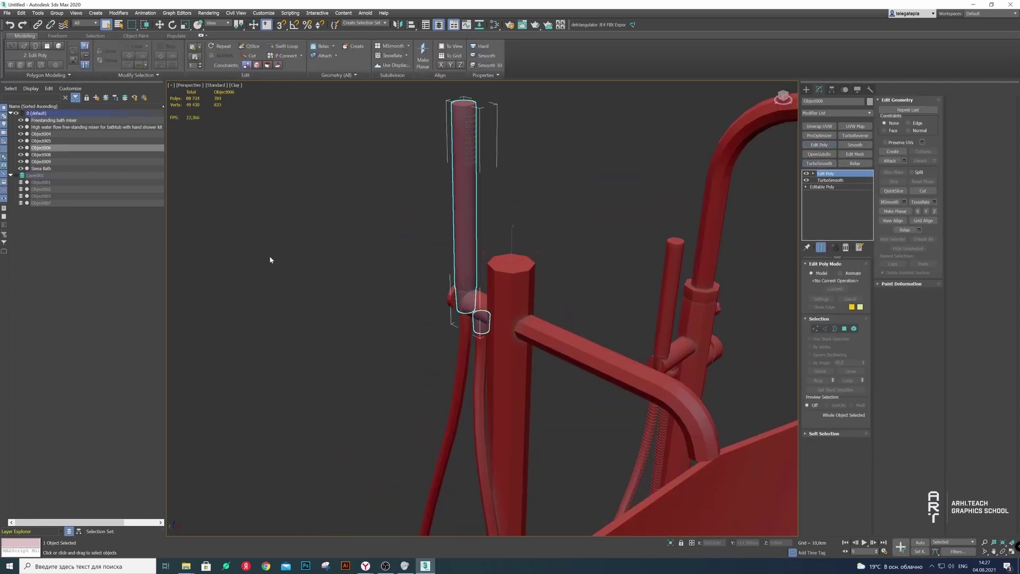
mouse_move(444, 269)
middle_down()
mouse_move(515, 285)
mouse_move(403, 251)
middle_up()
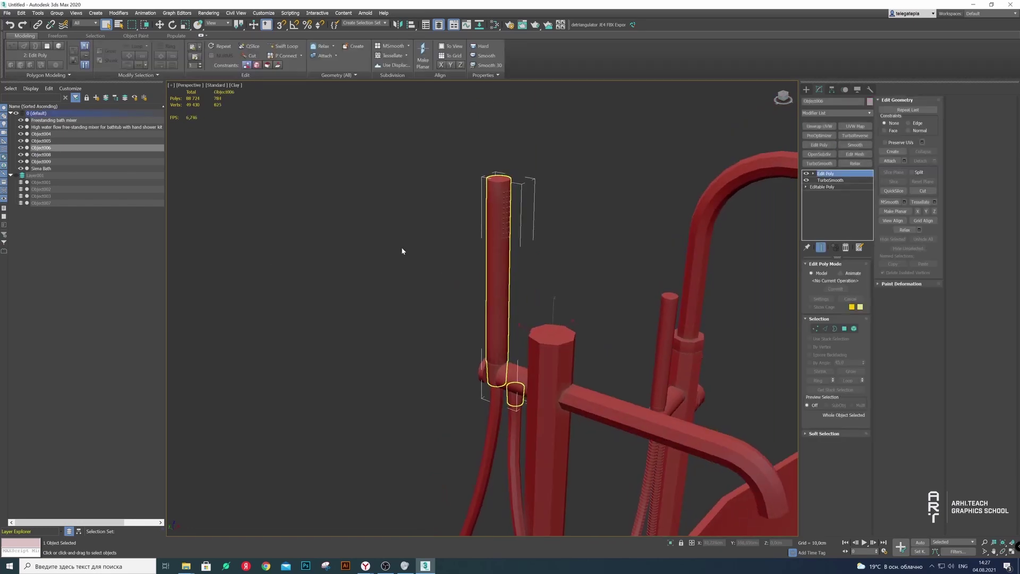
click(106, 99)
Give coil Object008 TurboSmooth and TurboReverse, convert to Editable Poly, move to Layer001
click(508, 218)
key(z)
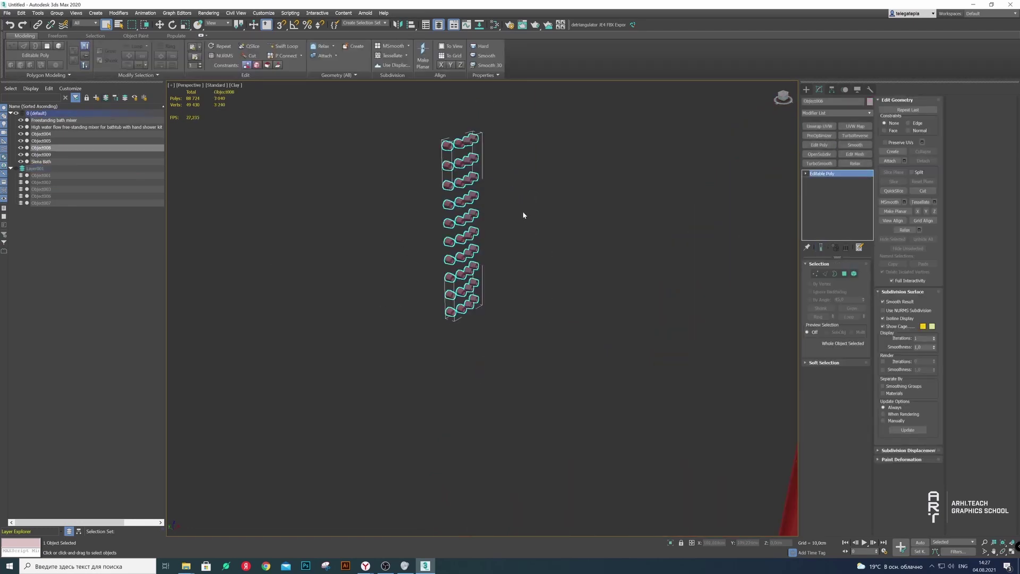
click(819, 163)
click(855, 136)
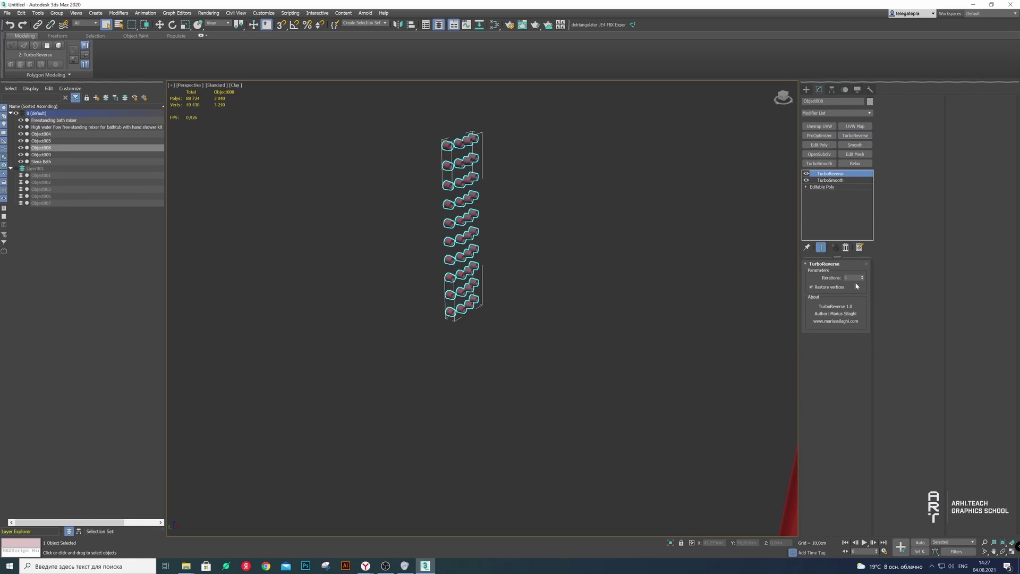
right_click(461, 179)
mouse_move(486, 262)
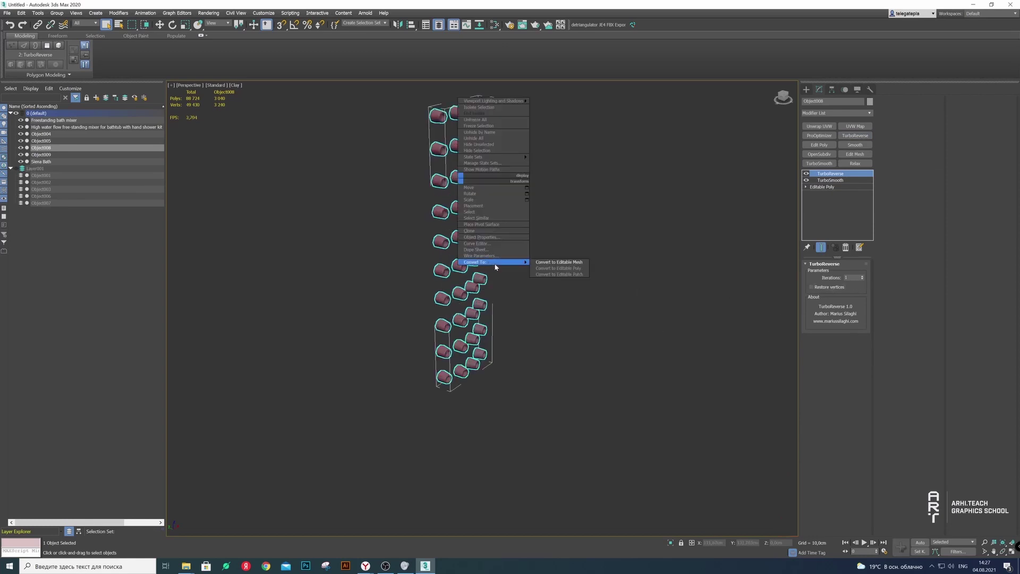
click(584, 268)
click(106, 99)
Give hose Object005 TurboSmooth with one fewer iteration, plus an Edit Poly in edge mode
scroll(446, 300, up, 5)
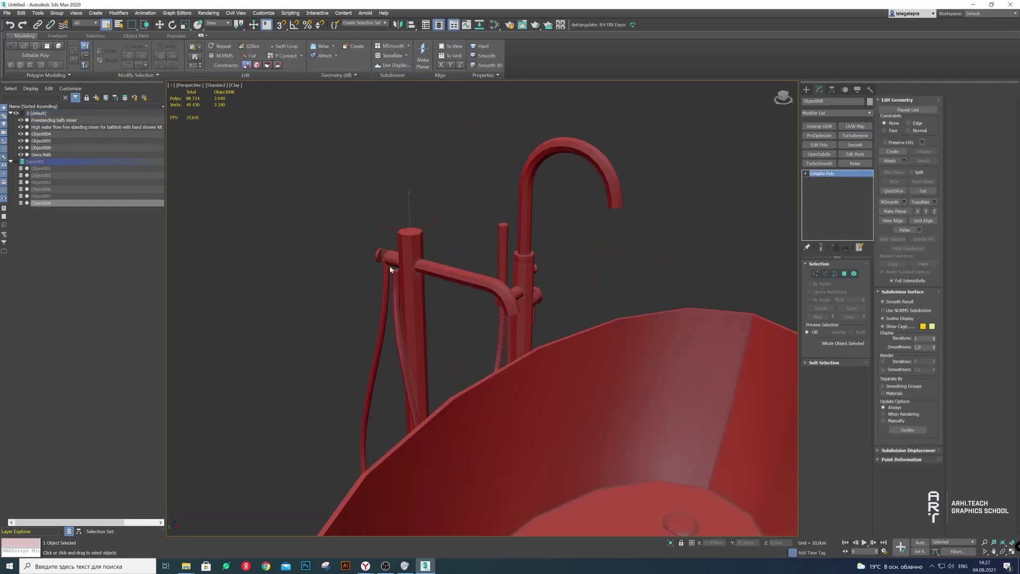
scroll(446, 301, up, 3)
click(380, 345)
click(819, 163)
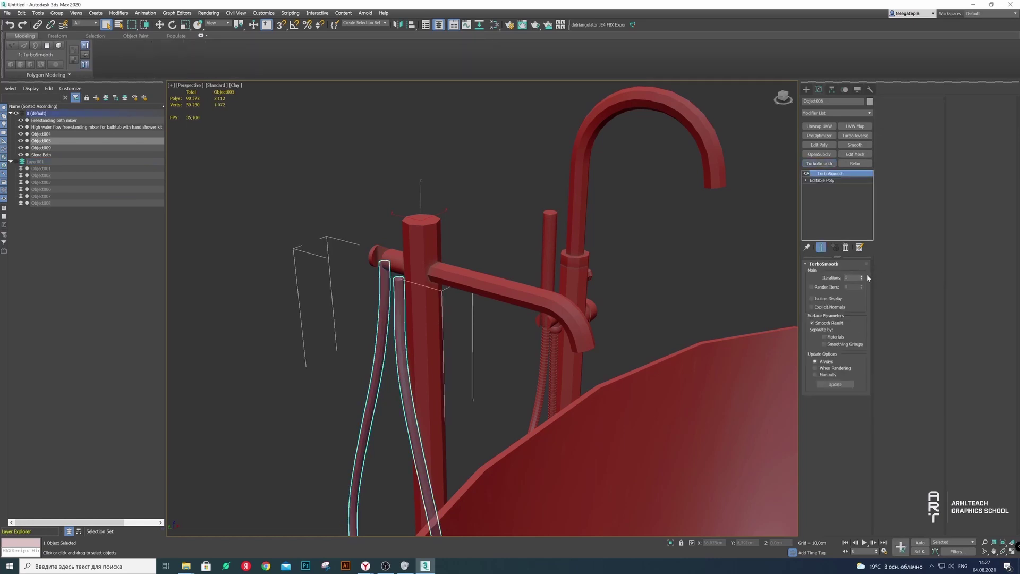
mouse_move(397, 376)
alt+middle_down()
mouse_move(409, 296)
mouse_move(674, 262)
alt+middle_up()
click(861, 283)
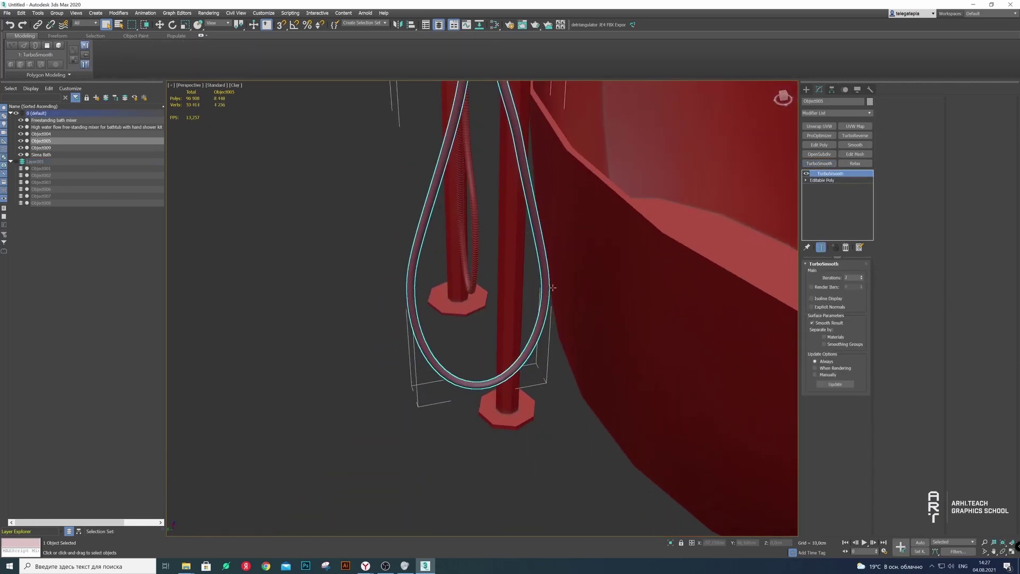
click(819, 144)
key(2)
scroll(588, 283, up, 5)
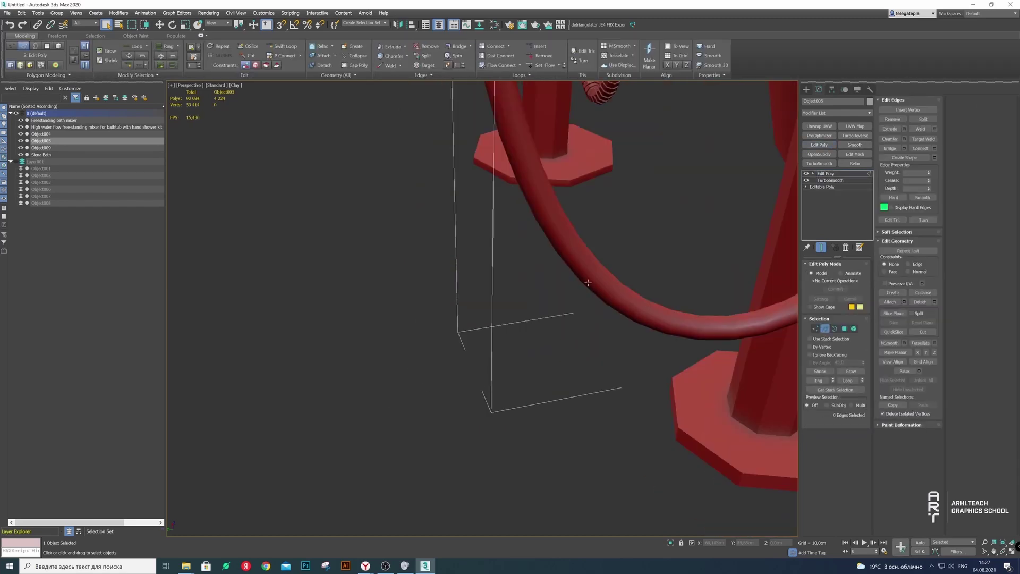
scroll(588, 274, up, 3)
Show Clay + Edged Faces, select the hose edge loops, and move the hose to Layer001
click(239, 85)
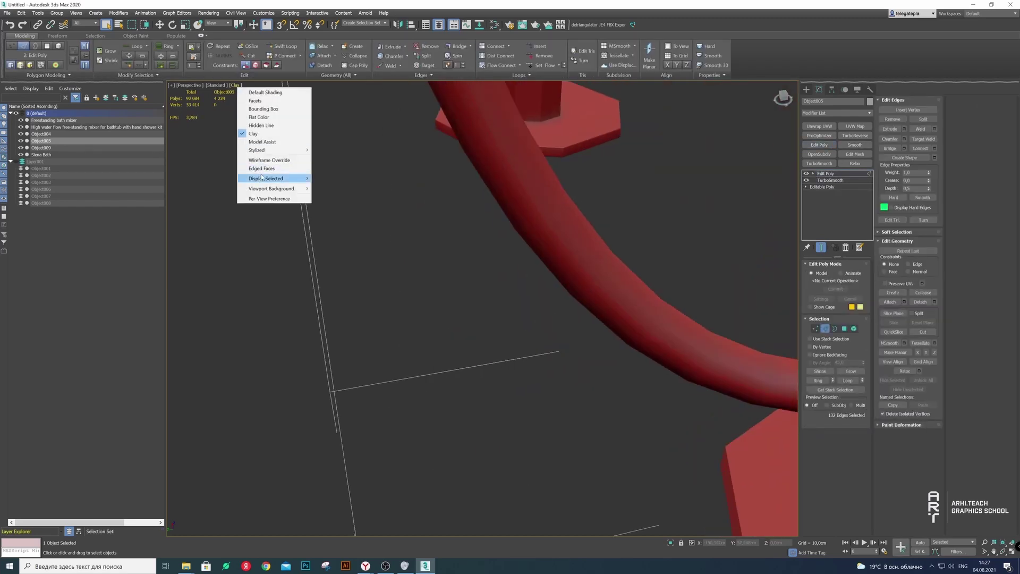
click(268, 179)
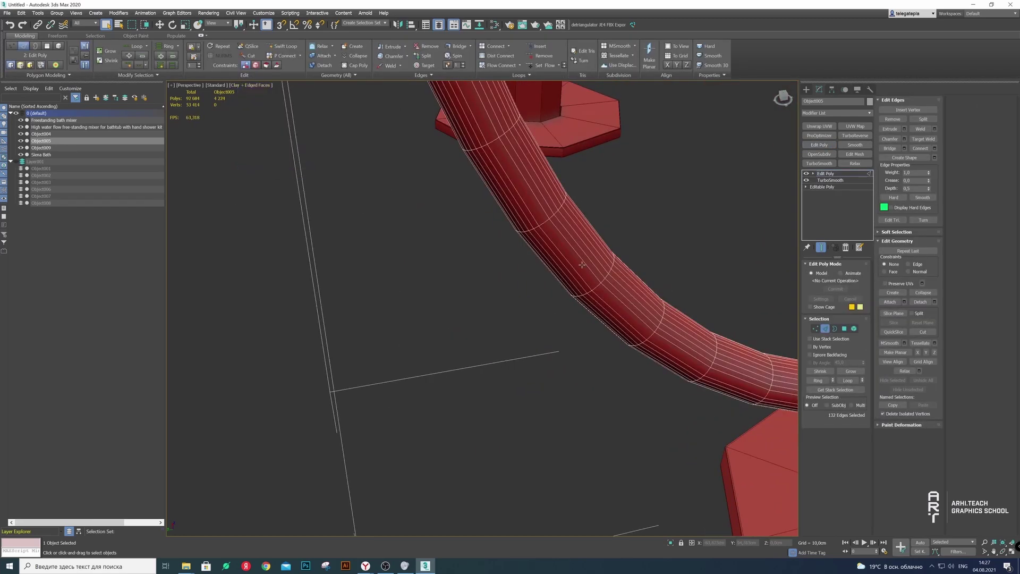
click(173, 65)
click(824, 329)
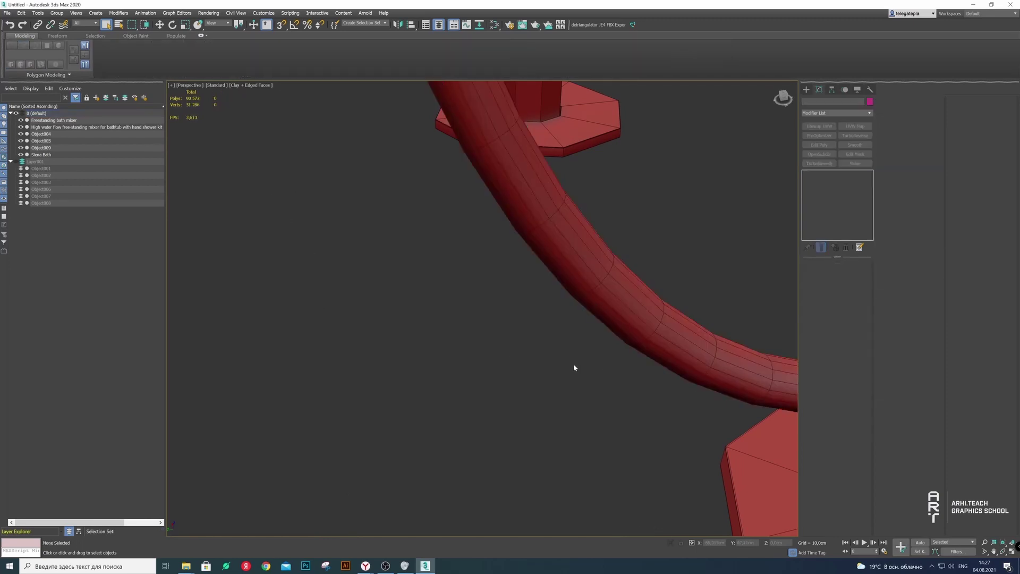
scroll(576, 335, down, 5)
scroll(581, 301, up, 6)
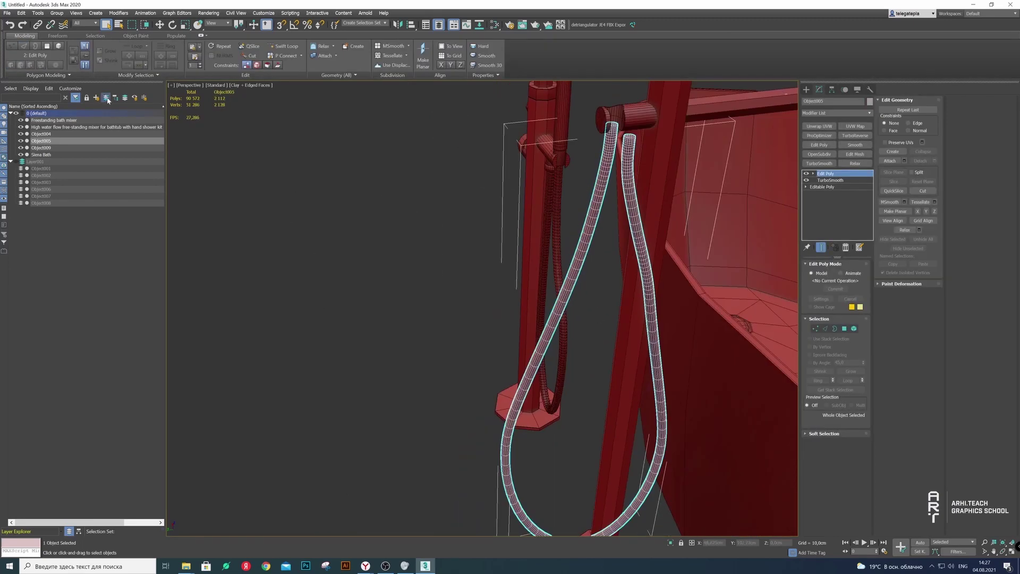
click(108, 99)
mouse_move(372, 319)
alt+middle_down()
mouse_move(297, 318)
mouse_move(276, 297)
alt+middle_up()
Isolate the slotted tube Object004 and stack TurboSmooth with Edit Poly above it
scroll(312, 309, up, 2)
click(262, 330)
right_click(287, 313)
click(319, 306)
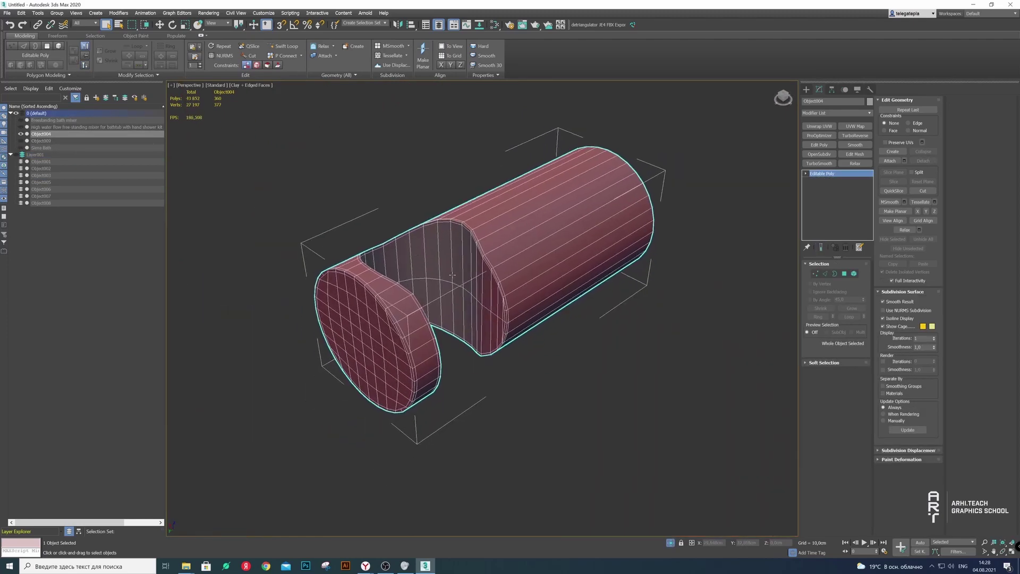
click(819, 164)
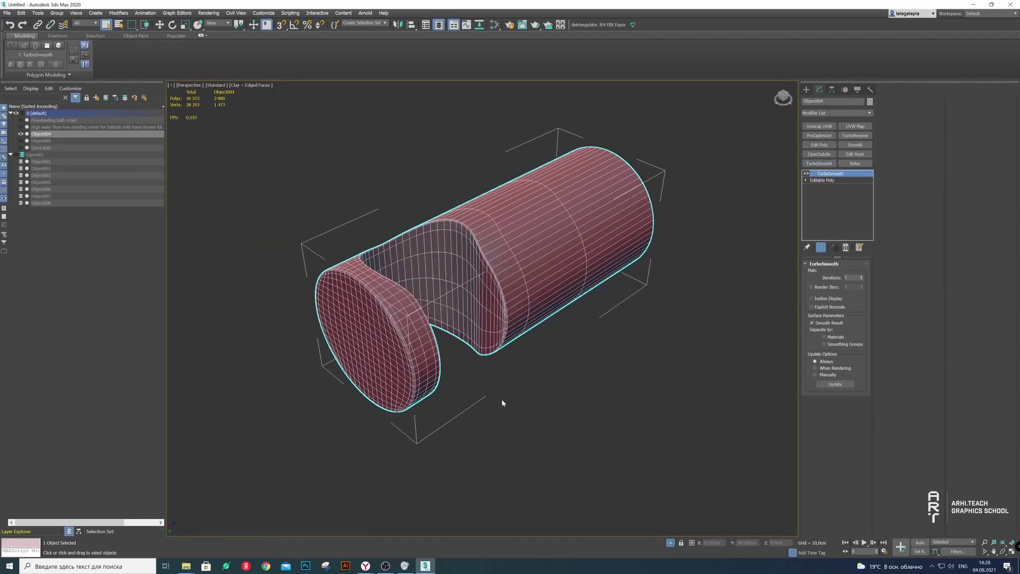
click(819, 145)
click(845, 329)
key(ctrl+a)
Delete the tube's rim loop polygons and its end-cap polygons
alt+middle_drag(601, 339, 478, 266)
scroll(424, 260, up, 3)
click(423, 260)
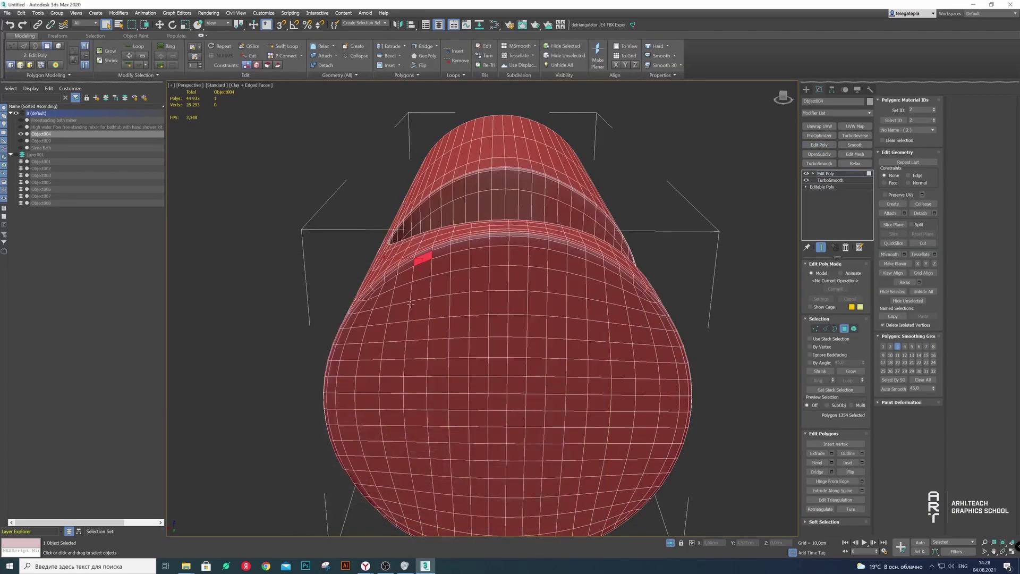
shift+click(444, 252)
alt+middle_drag(443, 252, 373, 290)
key(Delete)
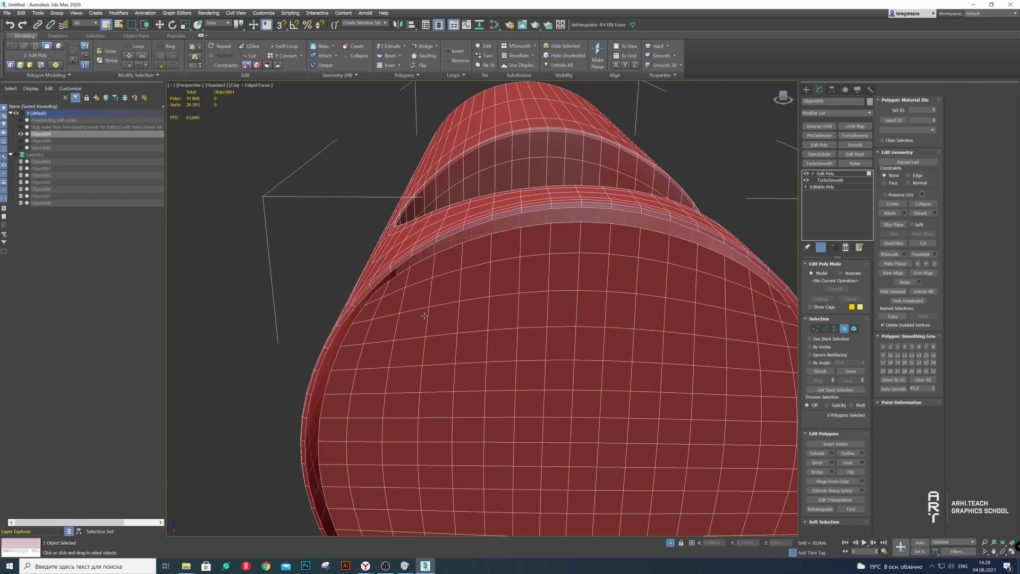
click(854, 328)
click(521, 255)
key(Delete)
Shift-drag the open edge into a new rim ring and Collapse it into a radial cap
key(2)
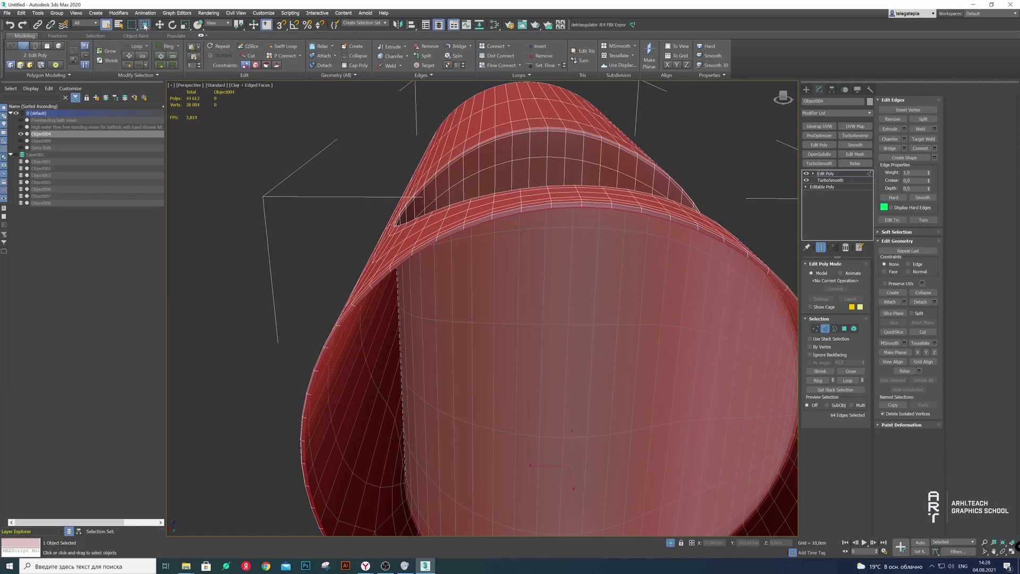
key(z)
scroll(530, 395, up, 3)
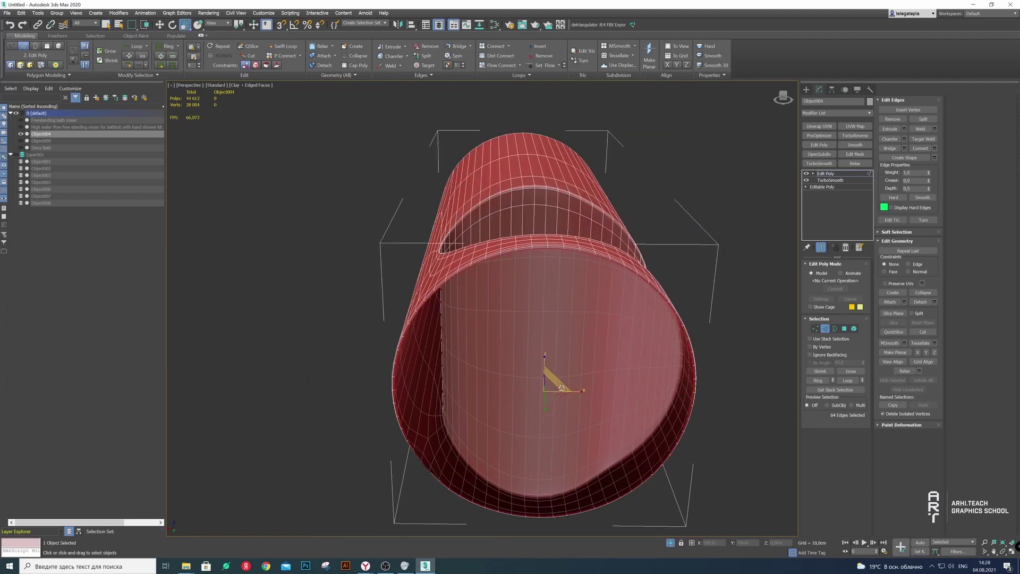
alt+middle_drag(561, 387, 551, 372)
shift+drag(501, 294, 501, 296)
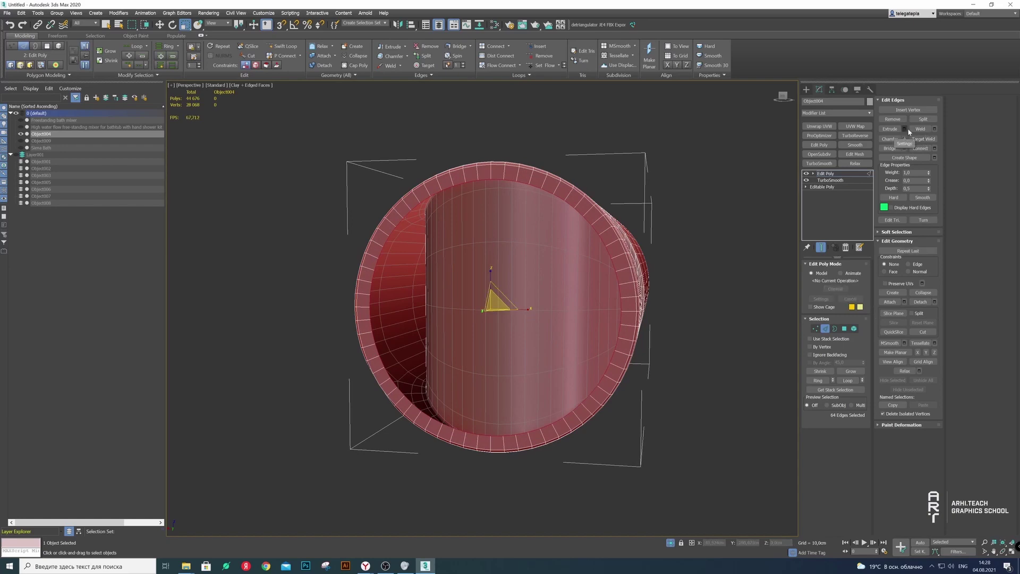
click(922, 294)
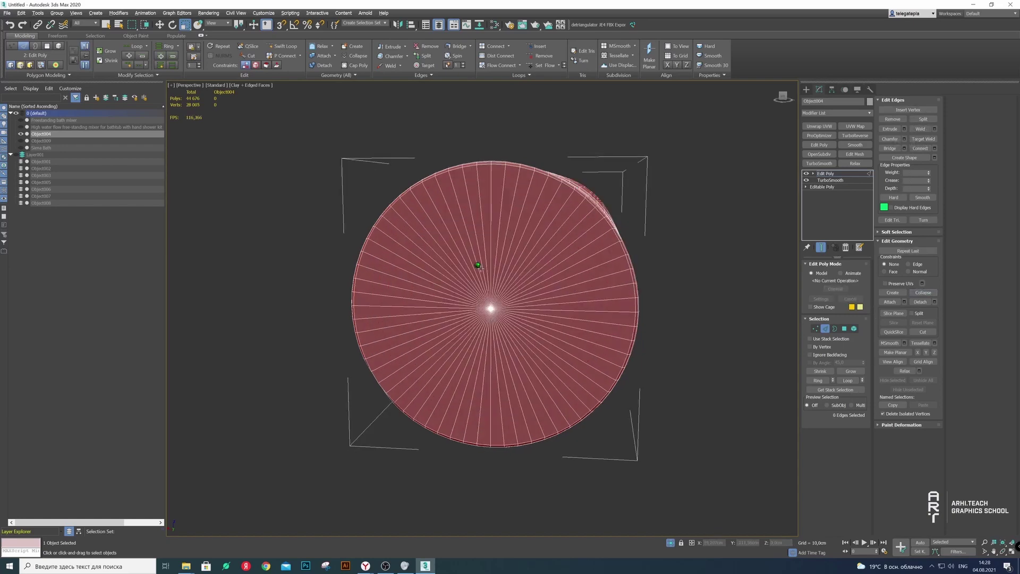
mouse_move(585, 318)
alt+middle_down()
mouse_move(627, 276)
mouse_move(496, 271)
alt+middle_up()
click(633, 318)
scroll(584, 280, down, 3)
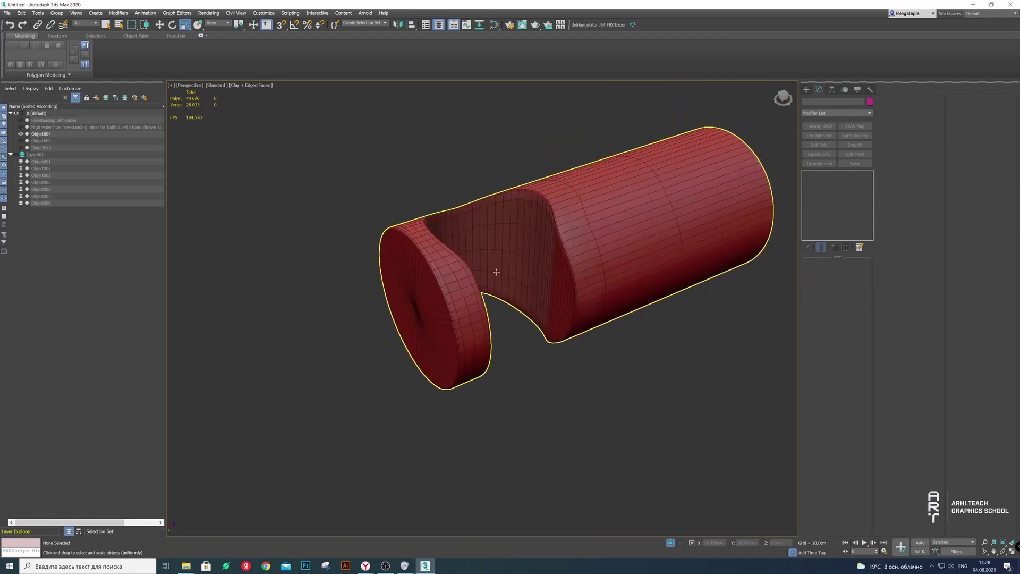
mouse_move(426, 287)
alt+middle_down()
mouse_move(519, 301)
mouse_move(494, 289)
mouse_move(576, 296)
mouse_move(559, 296)
alt+middle_up()
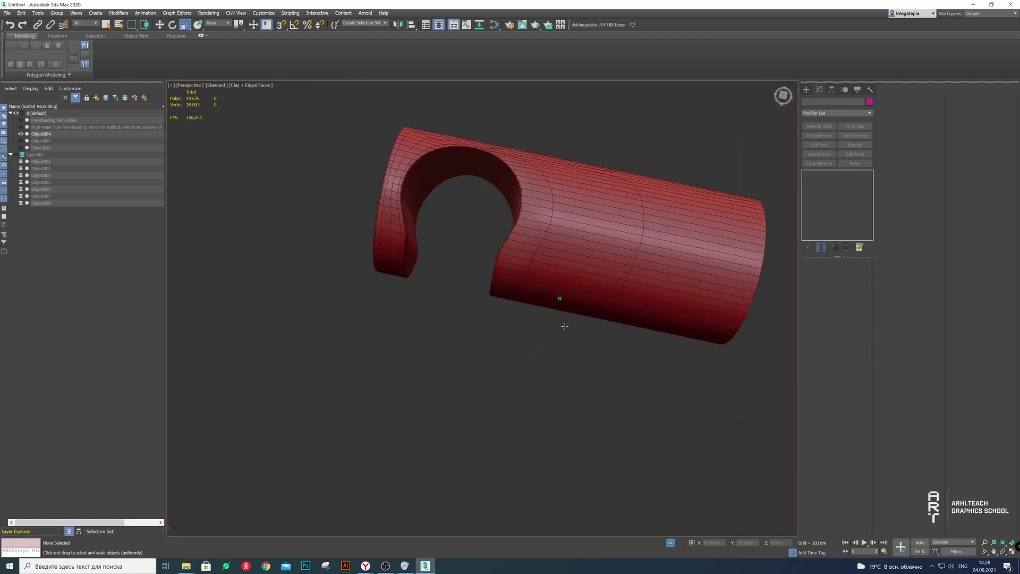
click(573, 261)
Move the tube to the hidden layer, then unhide all objects and Layer001
click(106, 98)
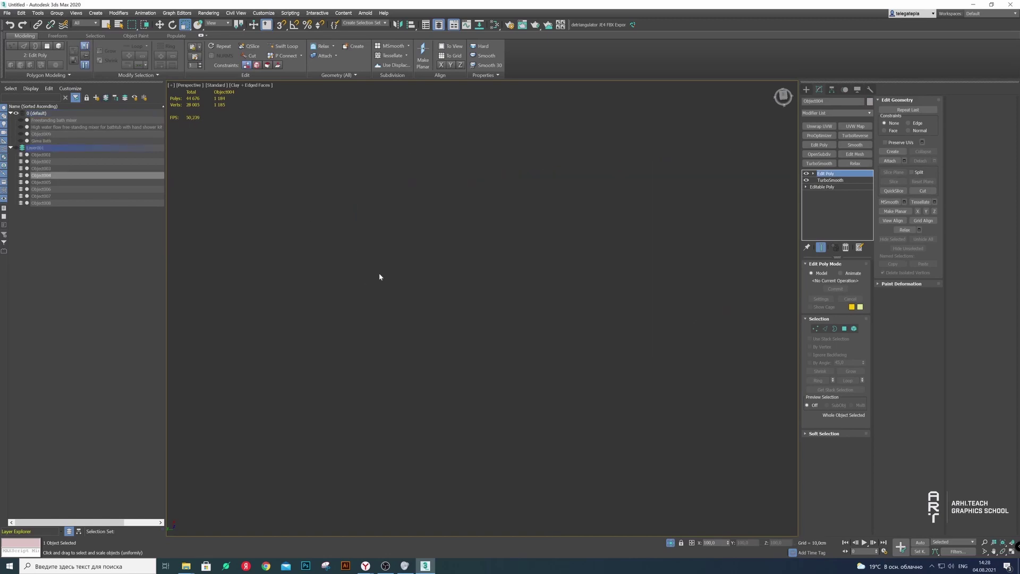
right_click(378, 272)
click(411, 212)
alt+middle_drag(372, 313, 228, 215)
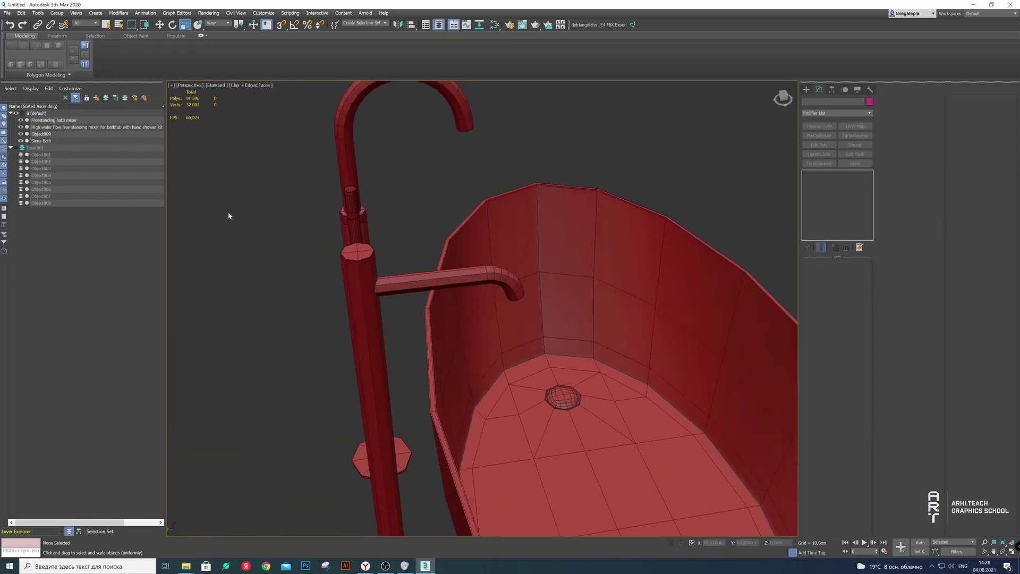
click(22, 149)
scroll(348, 234, up, 3)
scroll(349, 235, up, 2)
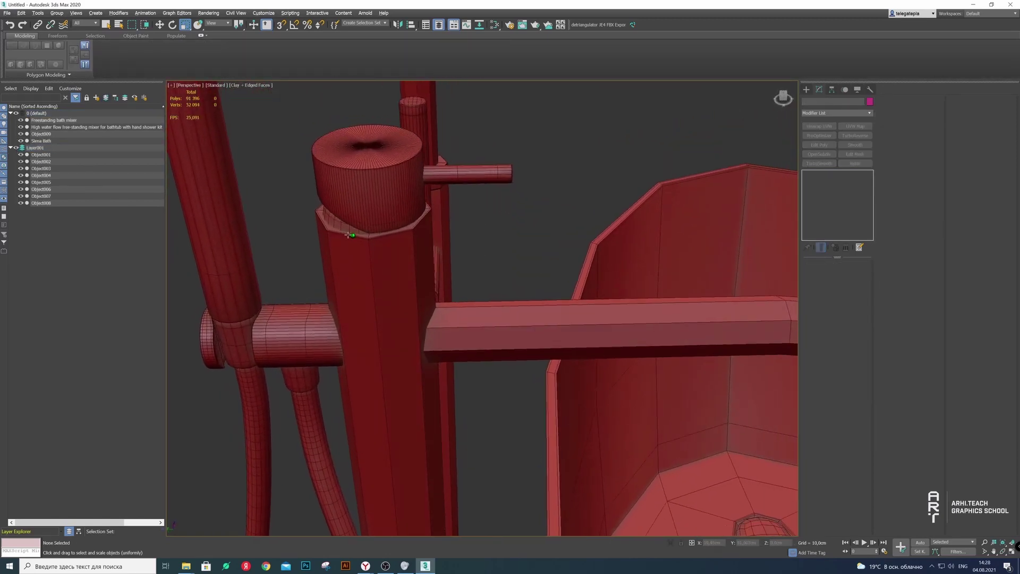
alt+middle_drag(358, 231, 330, 233)
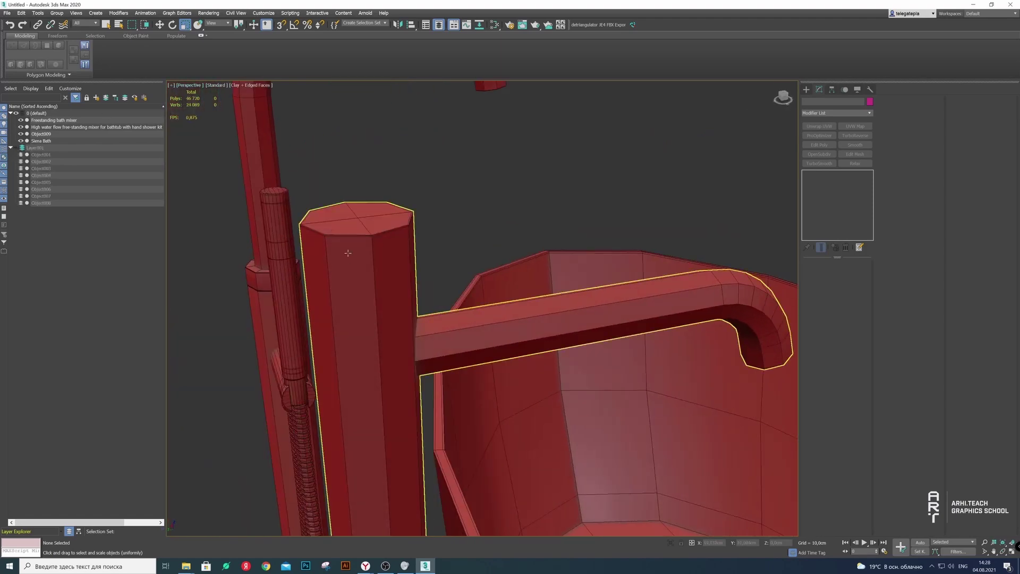
Select the mixer and pick its spout in Element mode
click(585, 324)
alt+middle_drag(585, 325, 372, 266)
scroll(184, 148, up, 5)
alt+middle_drag(185, 148, 334, 234)
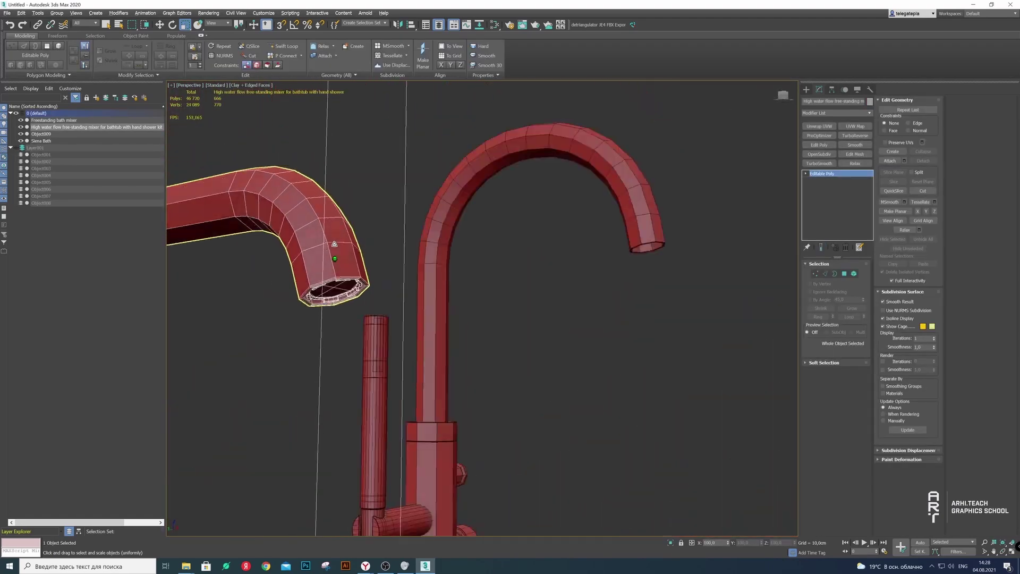
scroll(332, 286, up, 4)
click(854, 273)
click(344, 232)
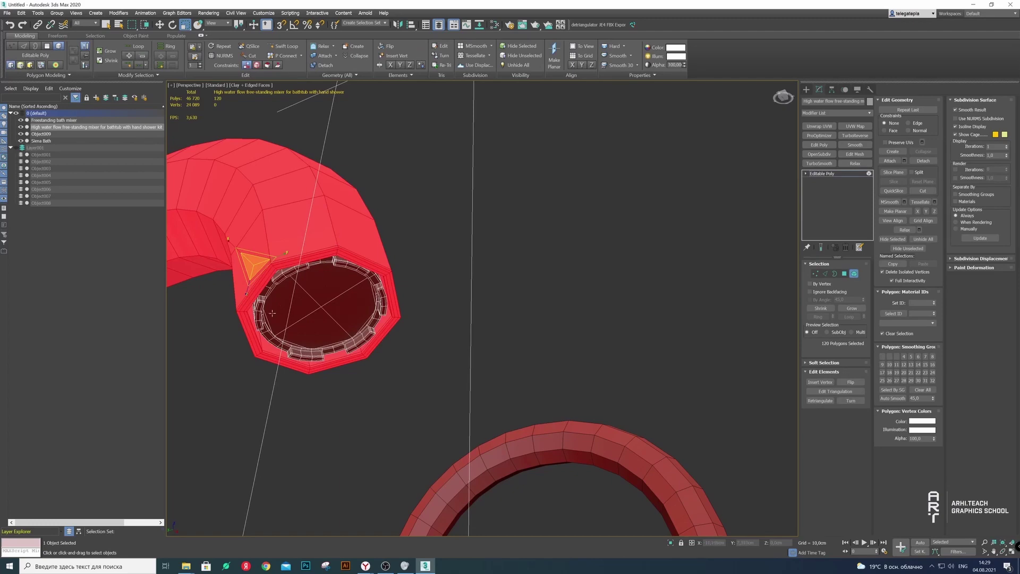
Add the vertical post to the selection and detach both as Object010
scroll(329, 297, down, 5)
middle_drag(329, 297, 496, 289)
ctrl+click(303, 332)
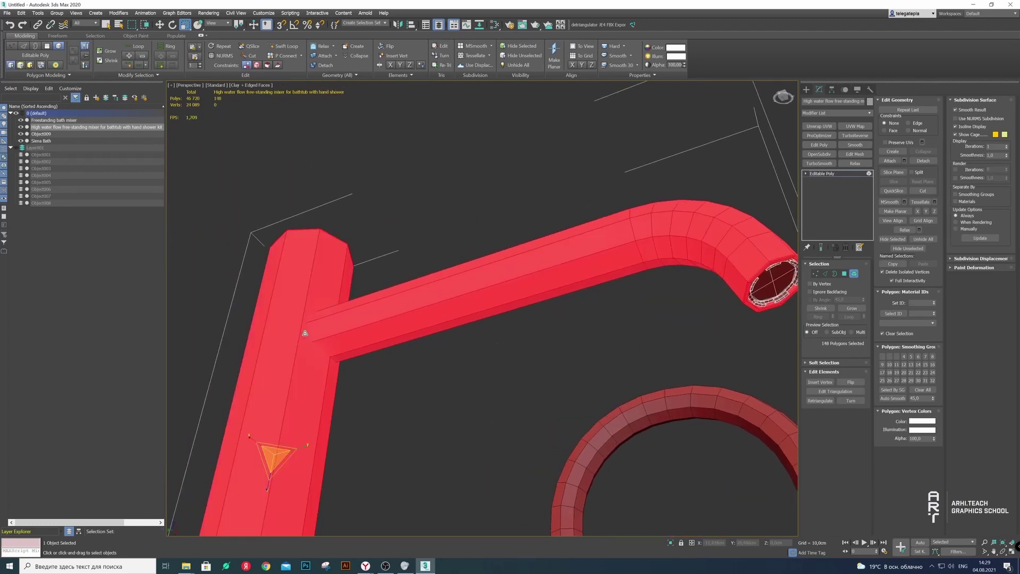
scroll(303, 333, up, 8)
mouse_move(303, 333)
middle_down()
mouse_move(358, 311)
mouse_move(376, 342)
mouse_move(611, 350)
middle_up()
scroll(358, 311, down, 10)
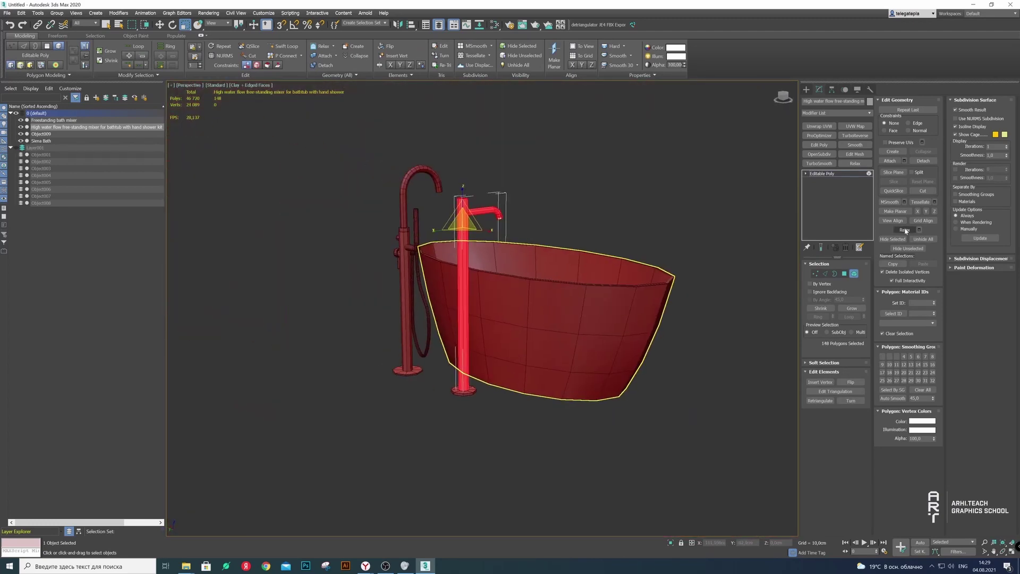
click(923, 160)
click(531, 286)
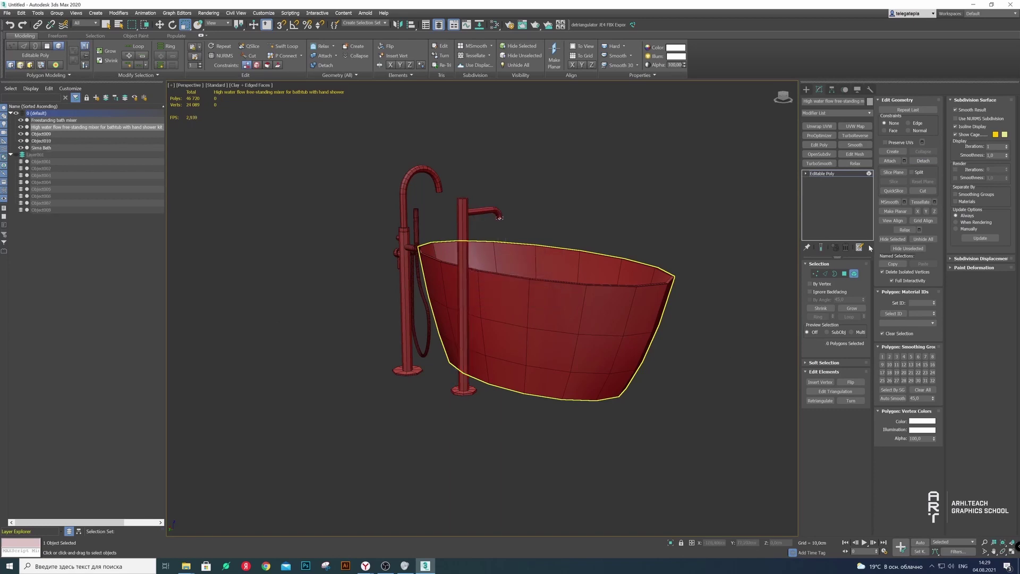
click(854, 274)
Give the mixer's base ring a TurboSmooth with 2 iterations
scroll(478, 319, up, 5)
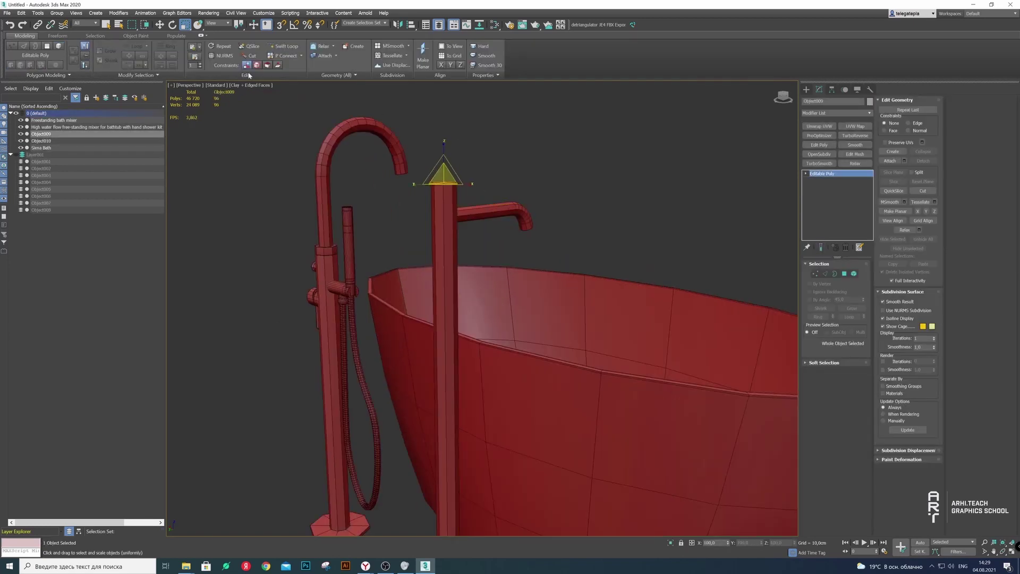
key(q)
scroll(462, 467, down, 5)
scroll(458, 423, up, 5)
scroll(457, 419, up, 3)
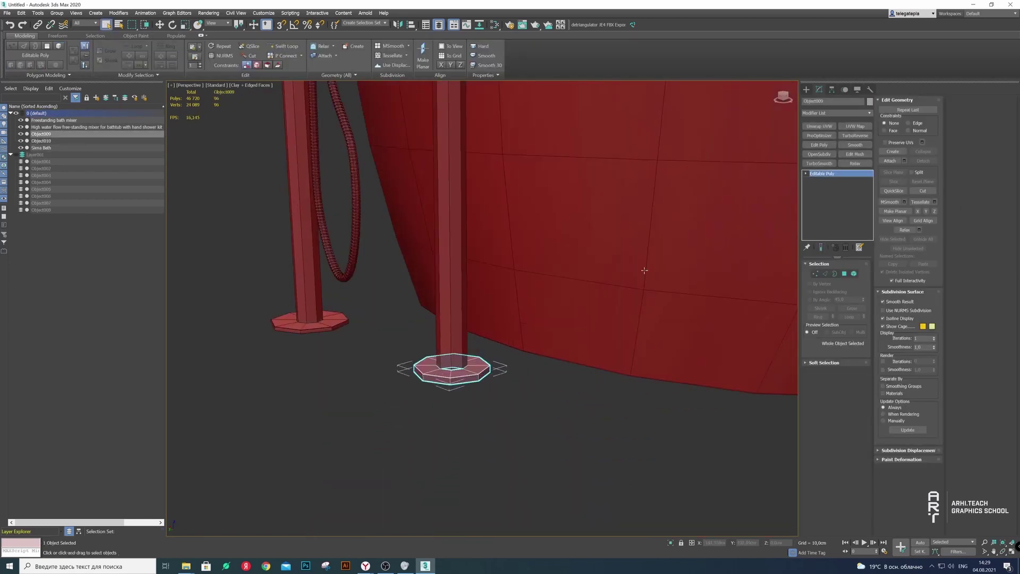
alt+middle_drag(451, 372, 529, 270)
click(845, 273)
scroll(468, 298, up, 4)
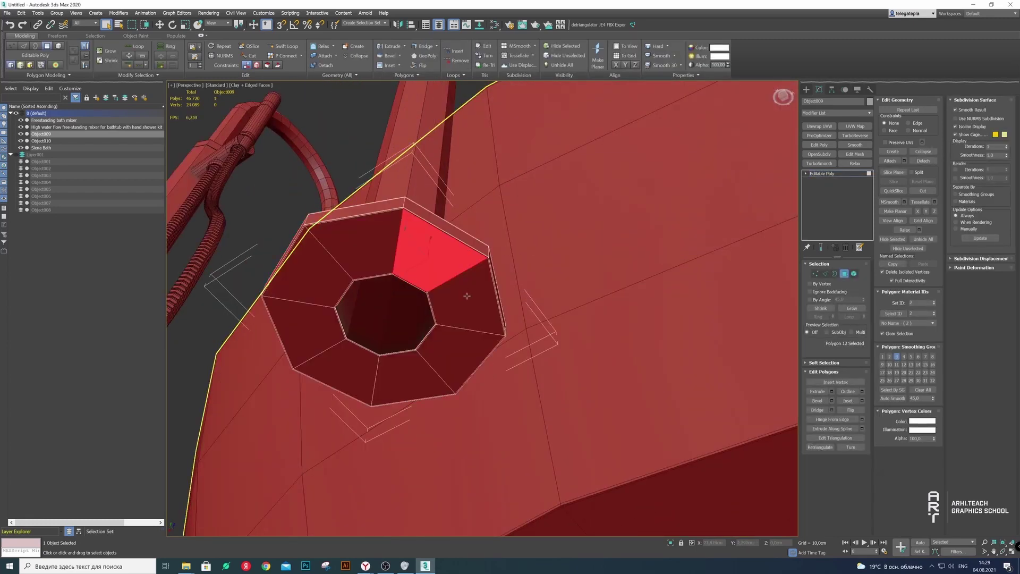
click(845, 273)
click(819, 163)
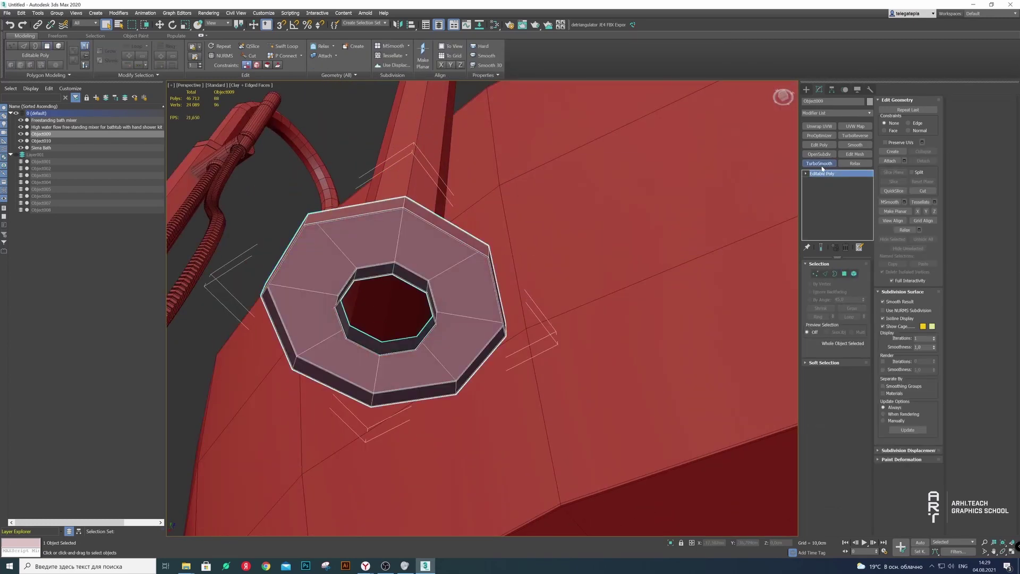
click(862, 276)
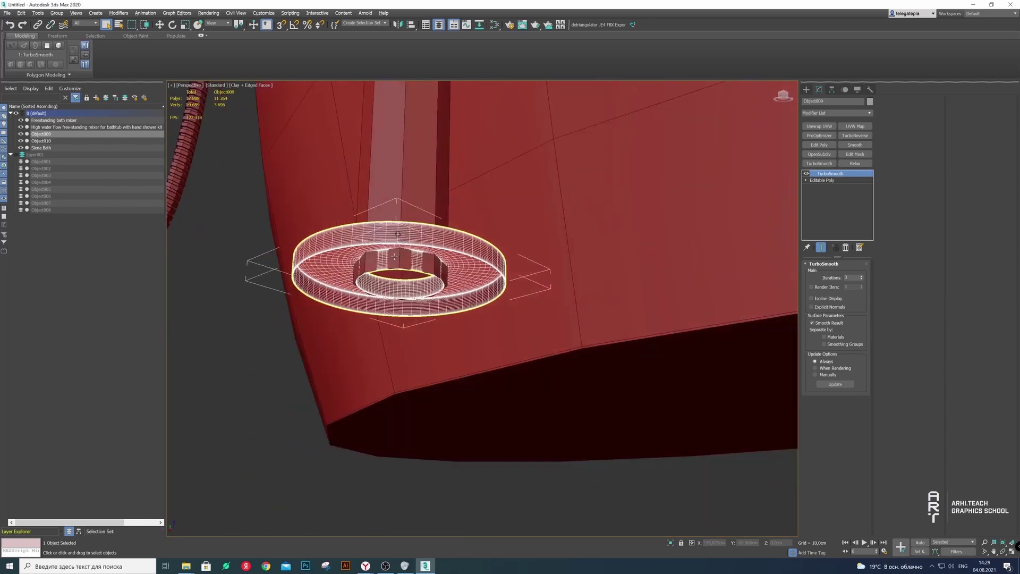
scroll(449, 231, down, 5)
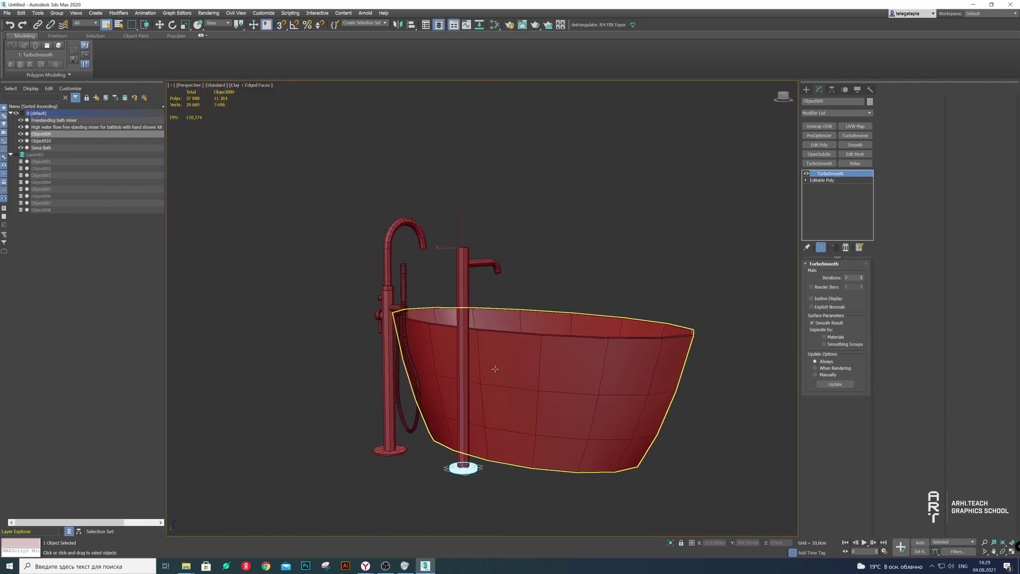
alt+middle_drag(500, 379, 977, 343)
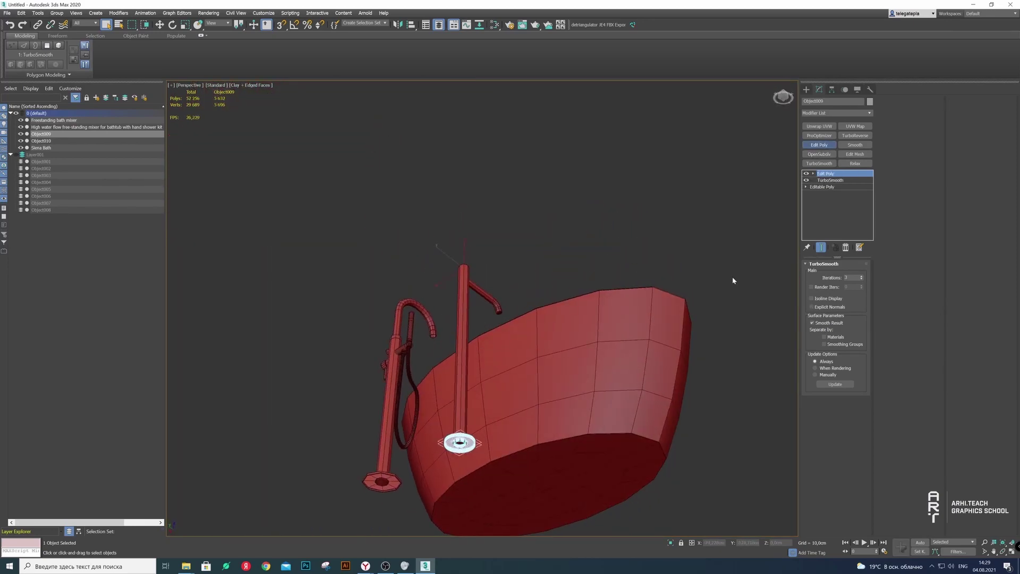
Select extra edge loops on the ring's top and remove them with Ctrl+Backspace
key(2)
scroll(468, 457, up, 4)
scroll(420, 342, up, 4)
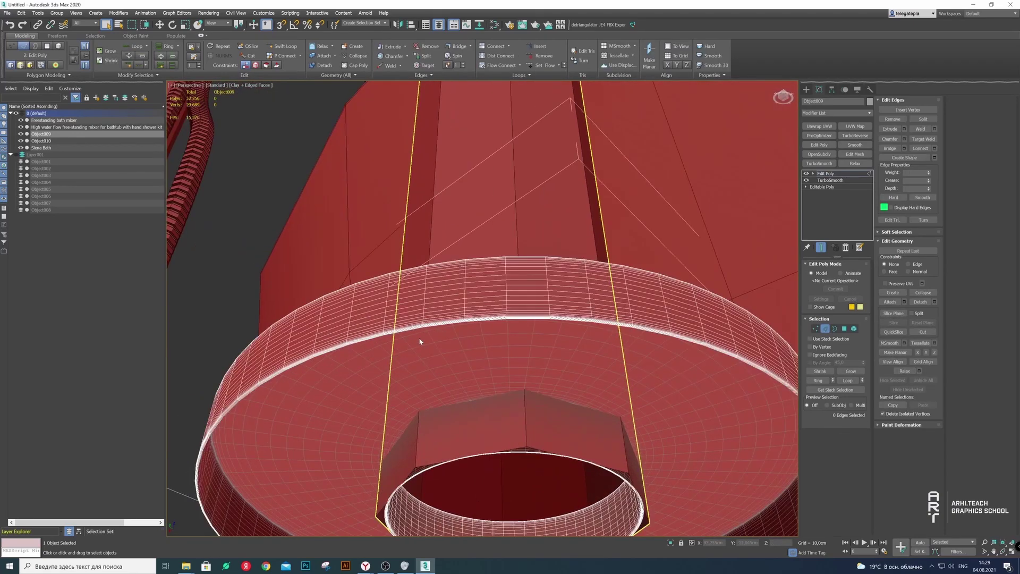
mouse_move(420, 342)
alt+middle_down()
mouse_move(489, 362)
mouse_move(481, 323)
alt+middle_up()
scroll(481, 323, up, 4)
scroll(494, 260, up, 3)
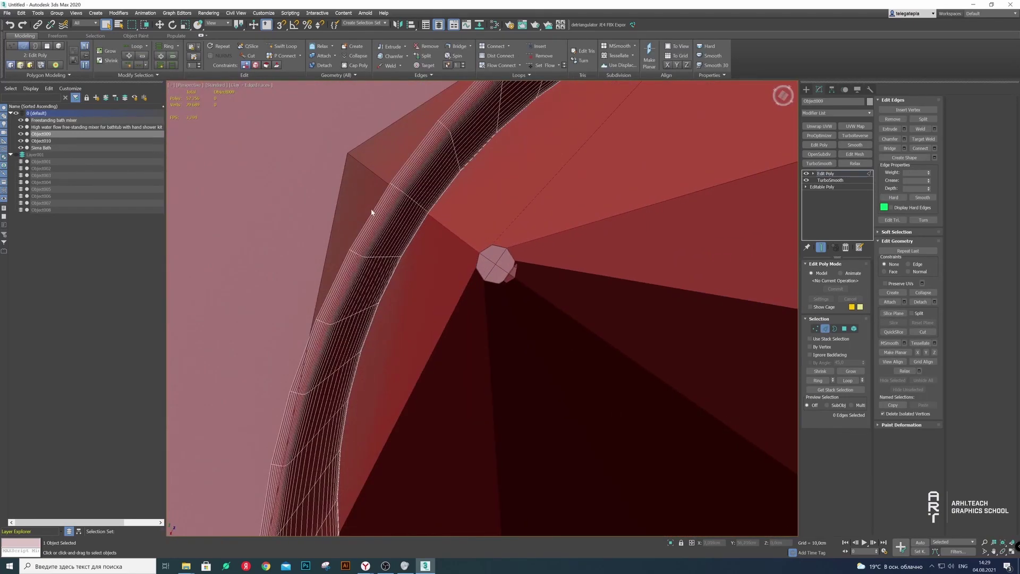
click(380, 208)
ctrl+double_click(389, 209)
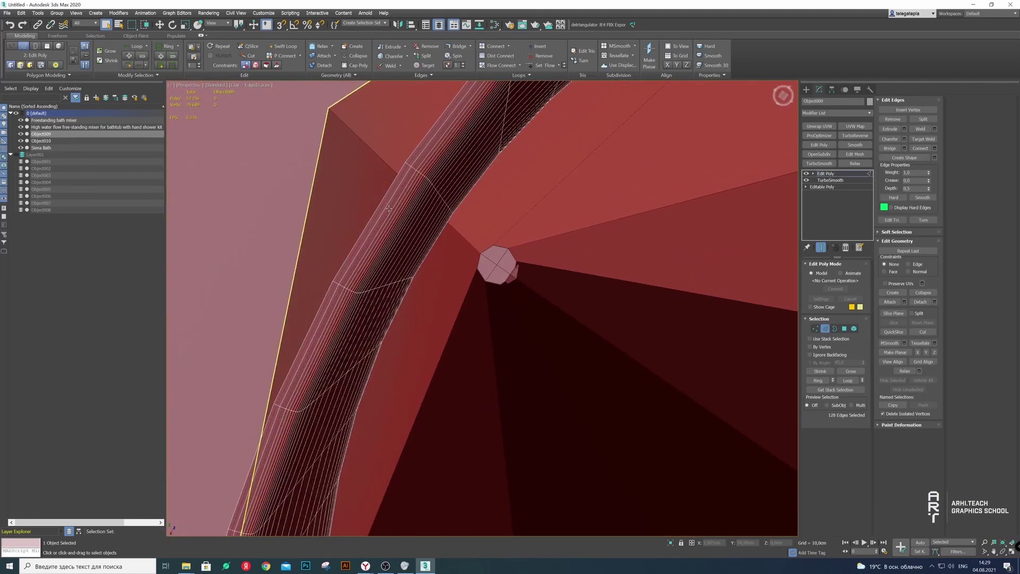
click(173, 68)
double_click(382, 213)
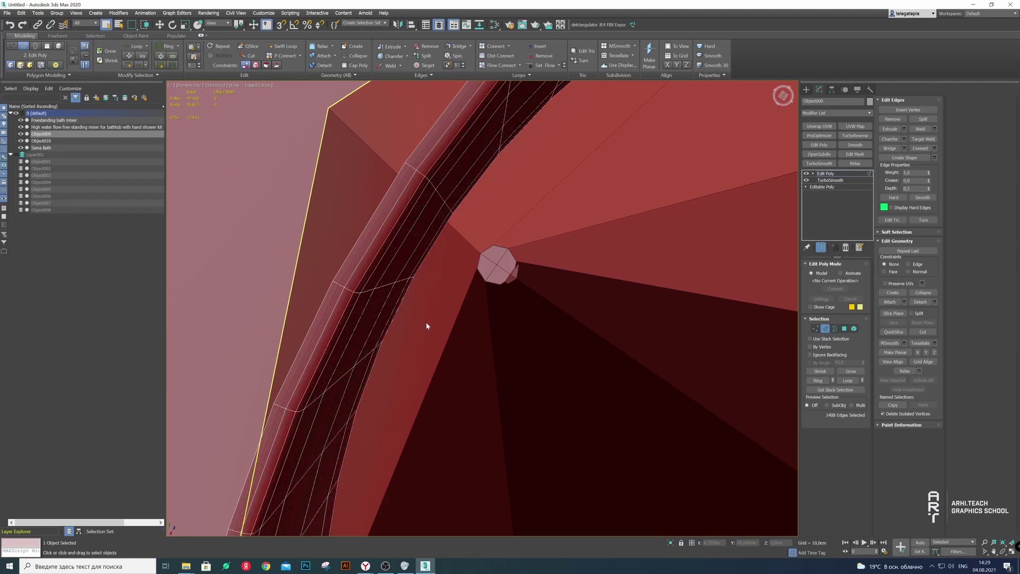
key(z)
mouse_move(426, 321)
alt+middle_down()
mouse_move(419, 335)
mouse_move(479, 428)
alt+middle_up()
scroll(416, 339, up, 3)
scroll(479, 428, down, 2)
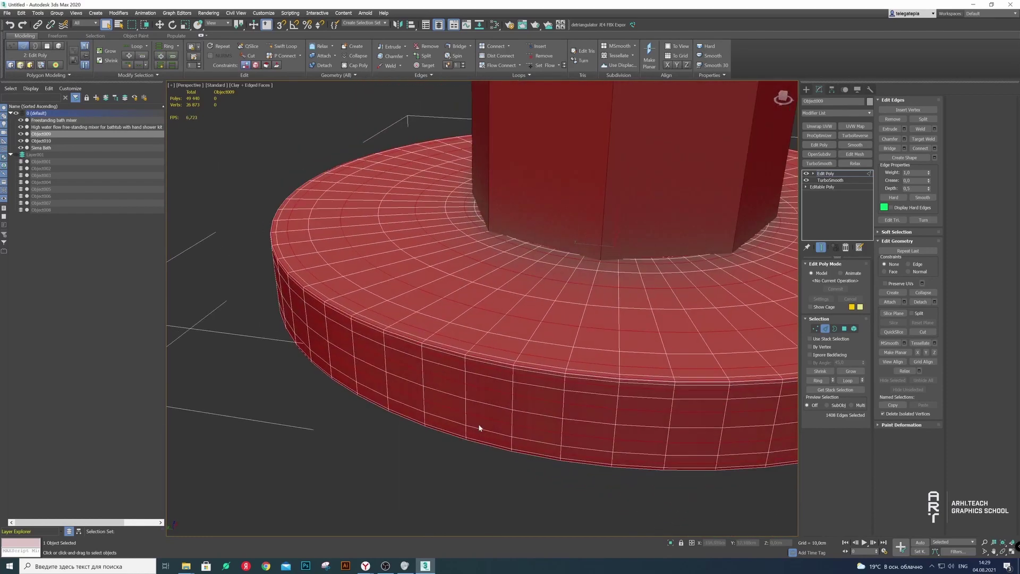
key(ctrl+BackSpace)
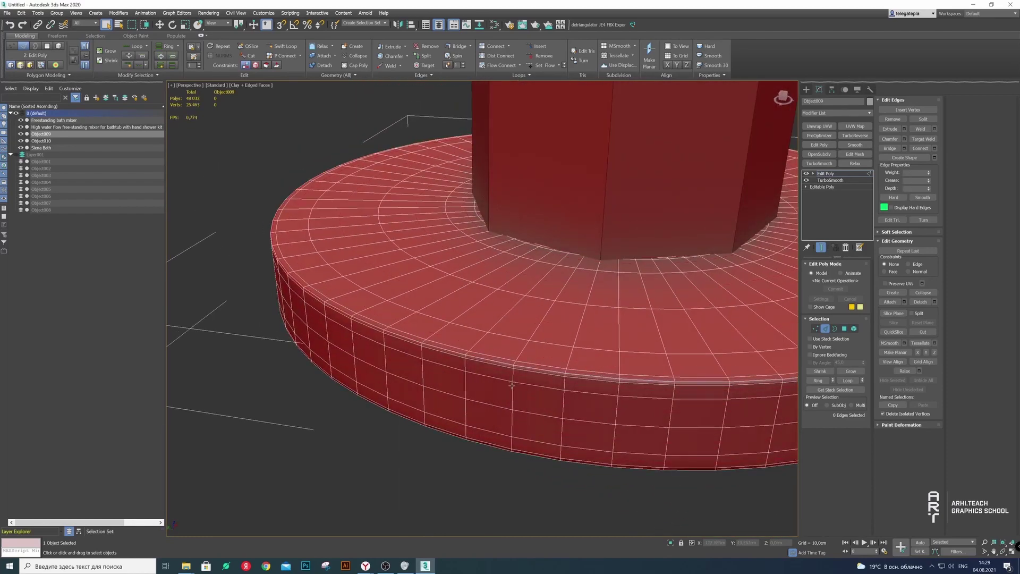
Select three edge loops on the ring's outer side and three on its inner wall
double_click(512, 385)
ctrl+double_click(496, 405)
ctrl+double_click(498, 433)
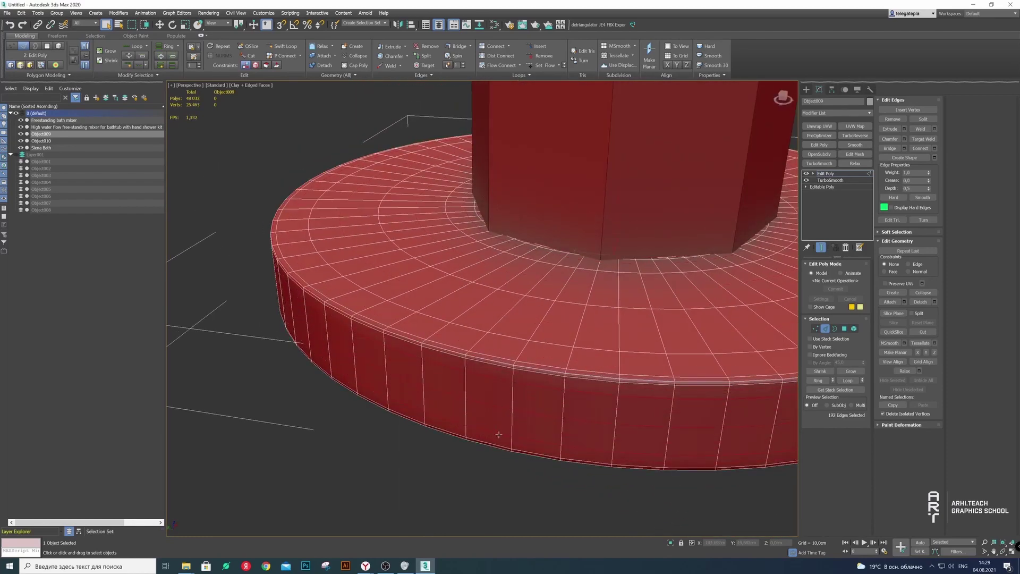
mouse_move(525, 340)
alt+middle_down()
mouse_move(476, 312)
mouse_move(499, 143)
alt+middle_up()
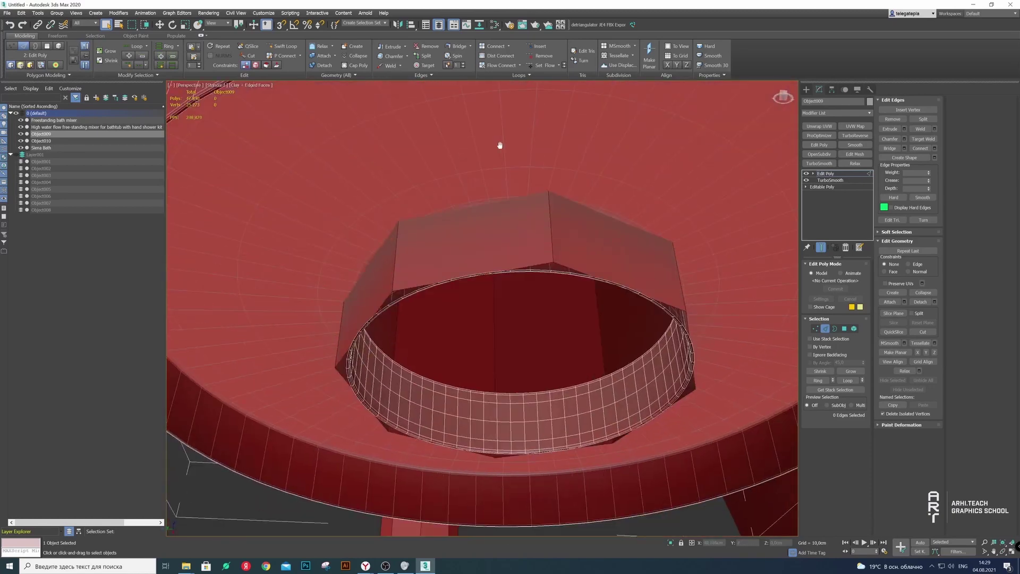
scroll(524, 392, up, 3)
double_click(524, 381)
ctrl+double_click(520, 417)
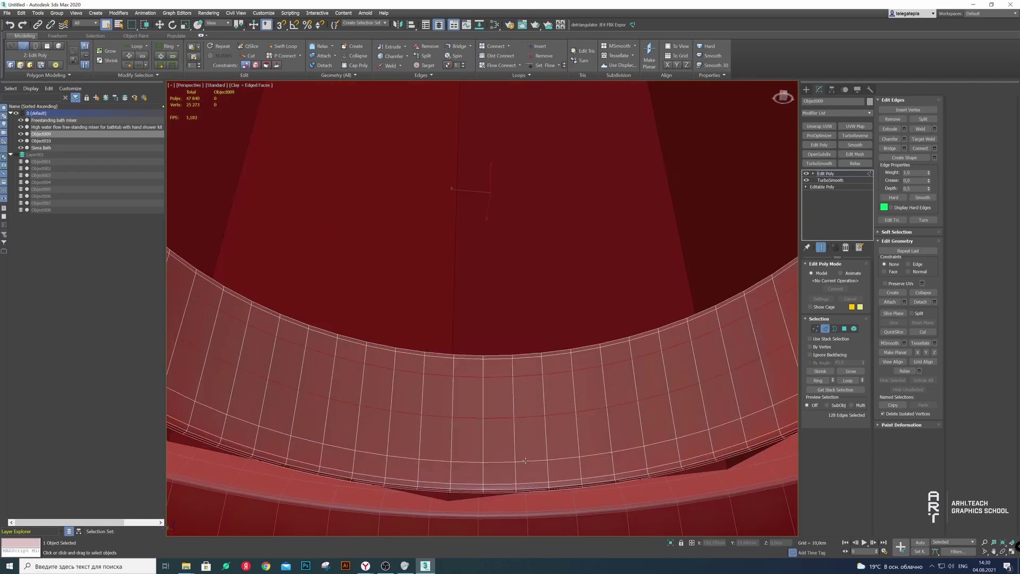
ctrl+double_click(525, 461)
Select three more edge loops around the base of the ring
scroll(491, 470, down, 5)
mouse_move(467, 417)
alt+middle_down()
mouse_move(512, 326)
mouse_move(454, 365)
alt+middle_up()
scroll(467, 318, up, 5)
scroll(466, 317, down, 4)
scroll(465, 368, up, 3)
scroll(465, 367, up, 3)
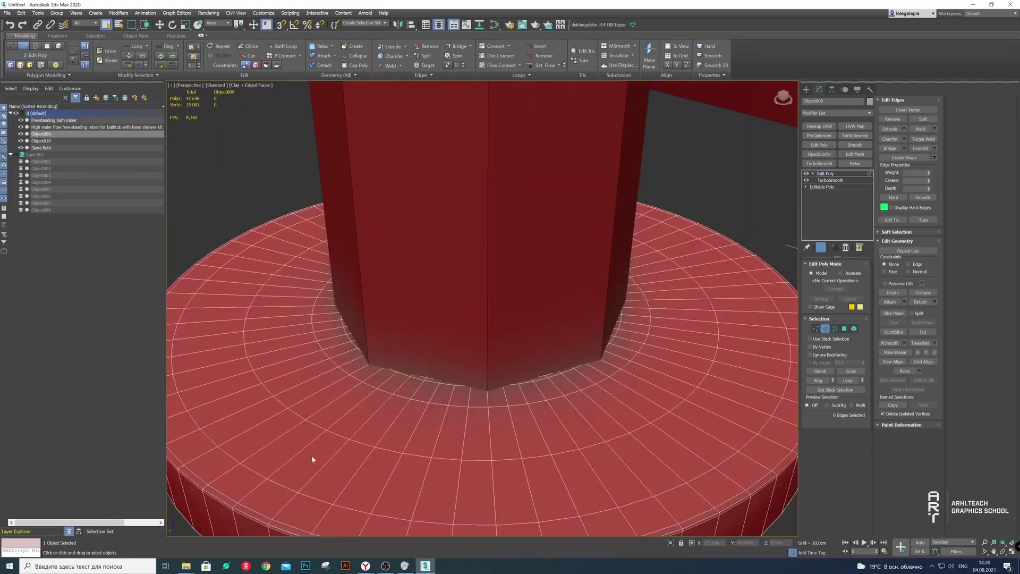
double_click(291, 490)
ctrl+double_click(335, 434)
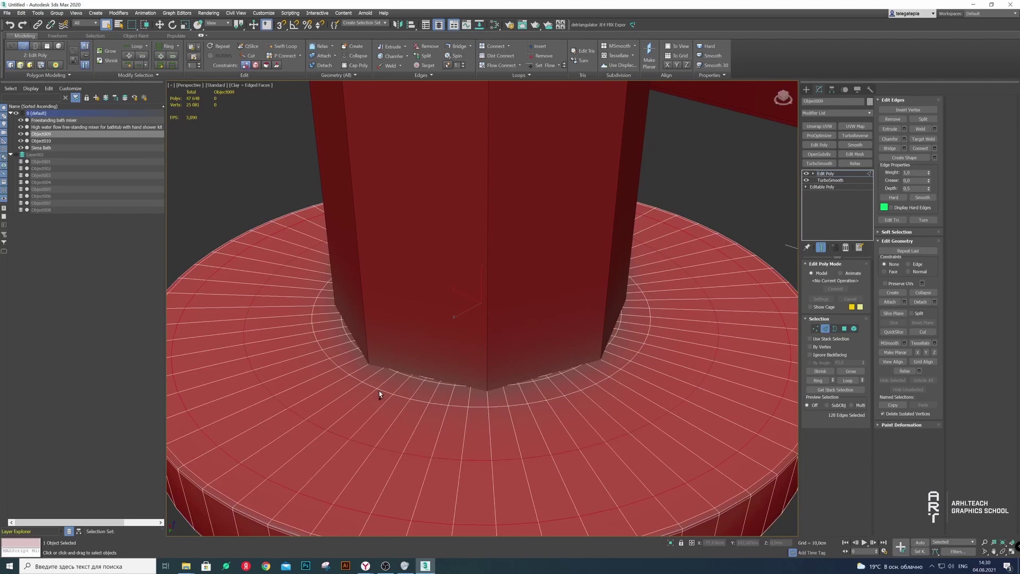
ctrl+double_click(395, 407)
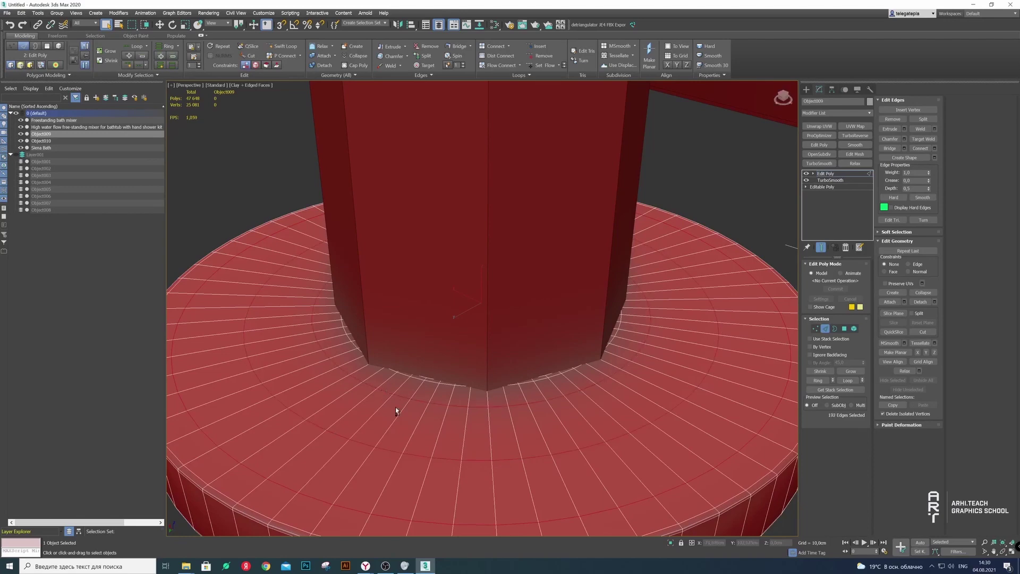
Return to object level and isolate the base ring
click(824, 327)
right_click(654, 319)
click(661, 260)
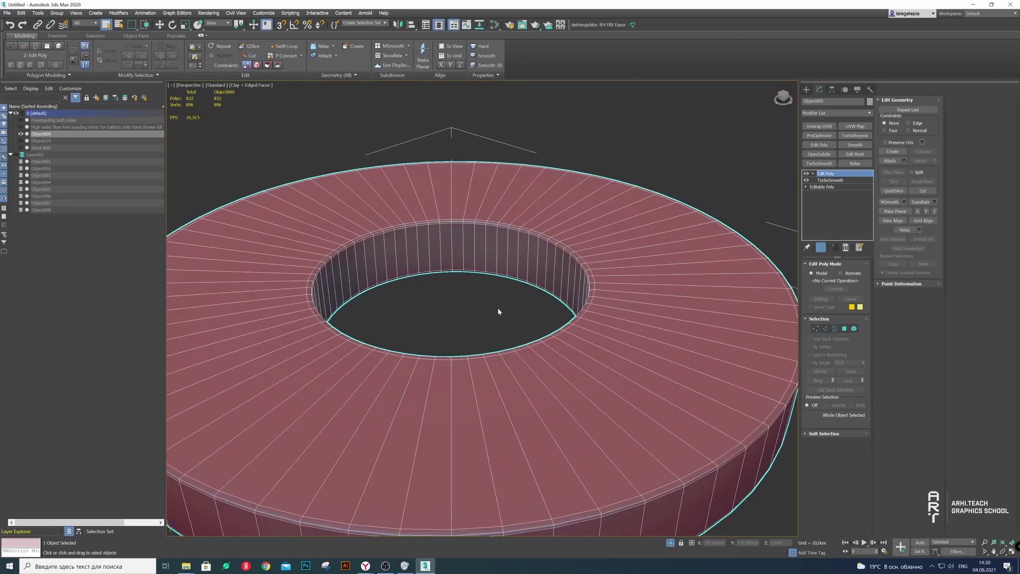
End isolation to show all objects and turn off Edged Faces shading
right_click(534, 253)
mouse_move(562, 337)
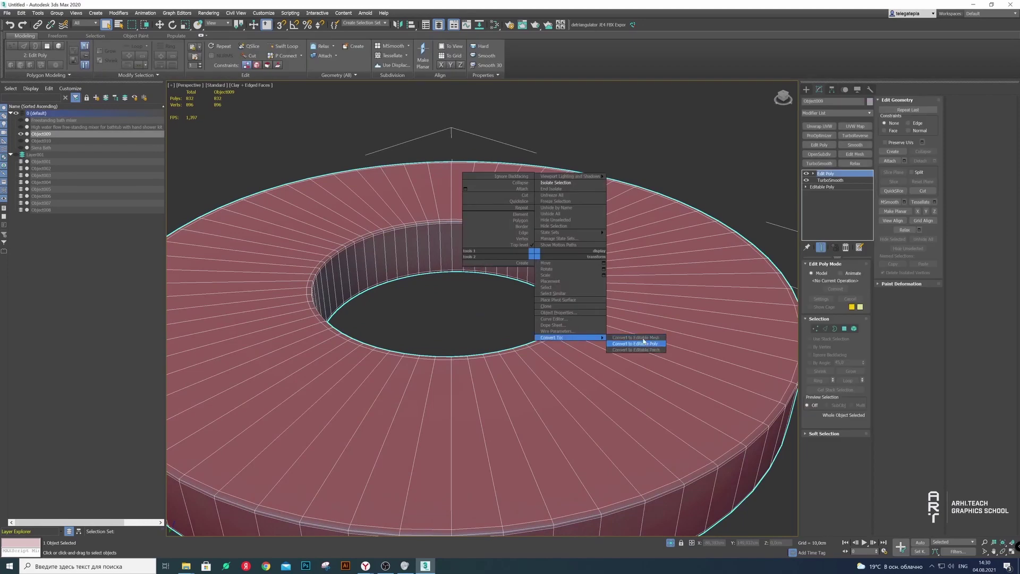
click(319, 131)
right_click(476, 148)
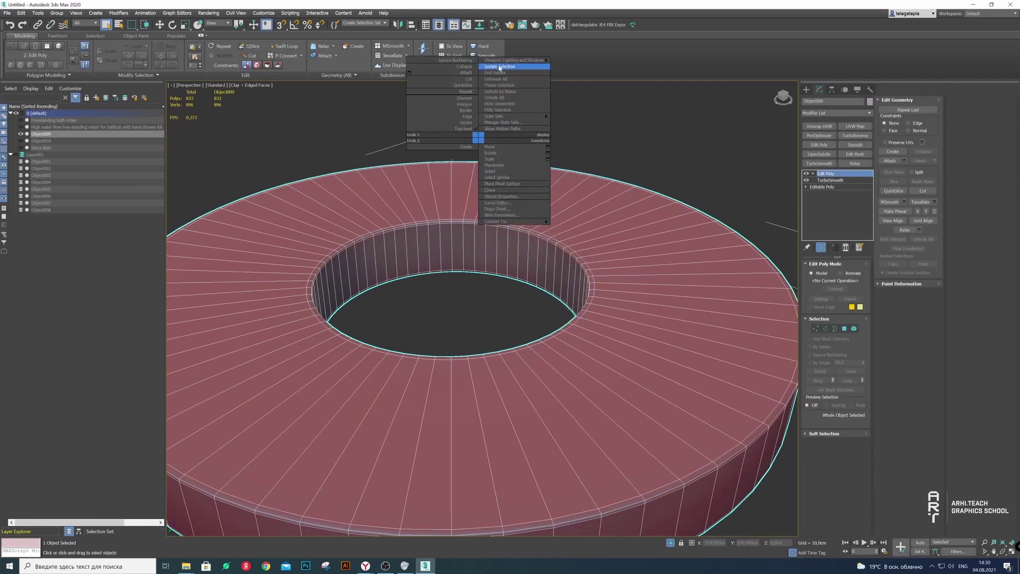
click(500, 75)
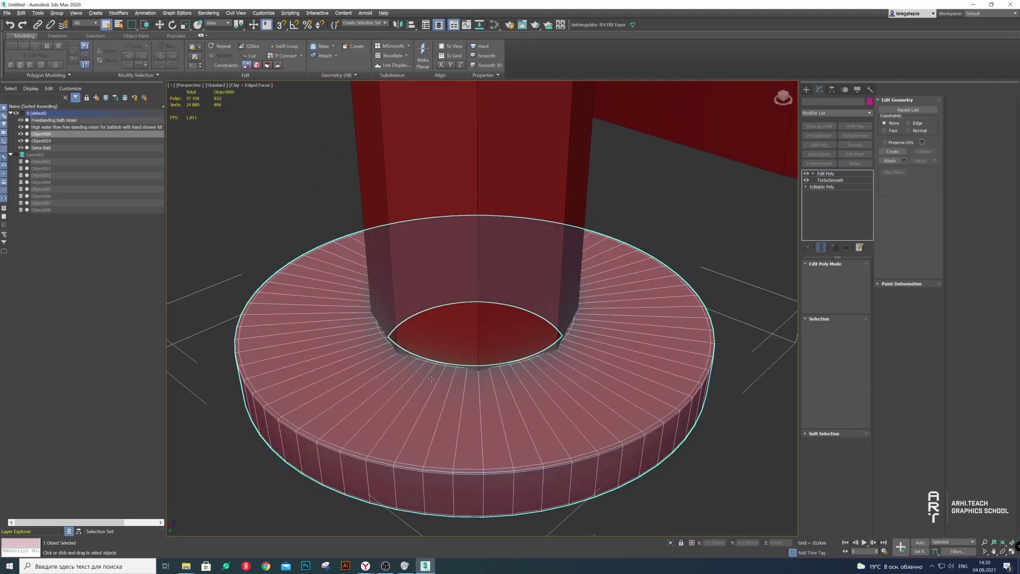
alt+middle_drag(663, 381, 253, 89)
click(253, 89)
click(291, 166)
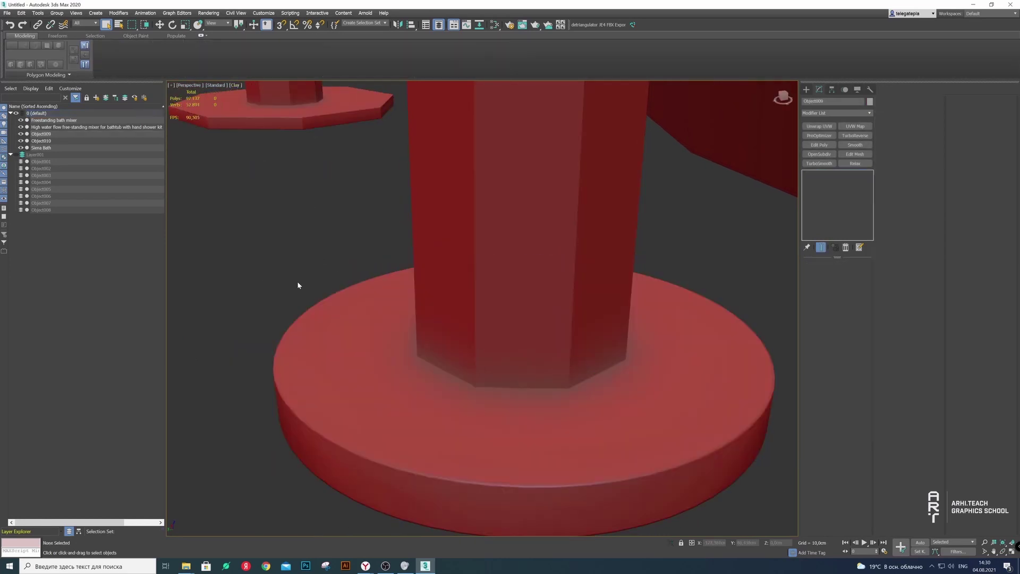
mouse_move(297, 282)
alt+middle_down()
mouse_move(350, 281)
mouse_move(319, 309)
mouse_move(319, 289)
alt+middle_up()
scroll(350, 281, up, 3)
scroll(320, 308, up, 2)
Delete the stray ring element under the tub from Object009
click(319, 290)
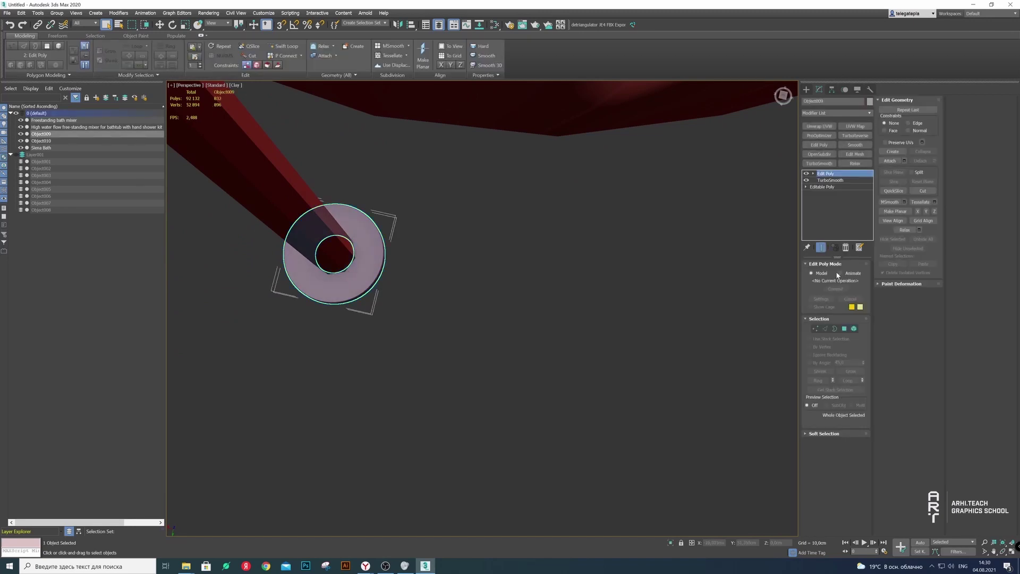
click(845, 329)
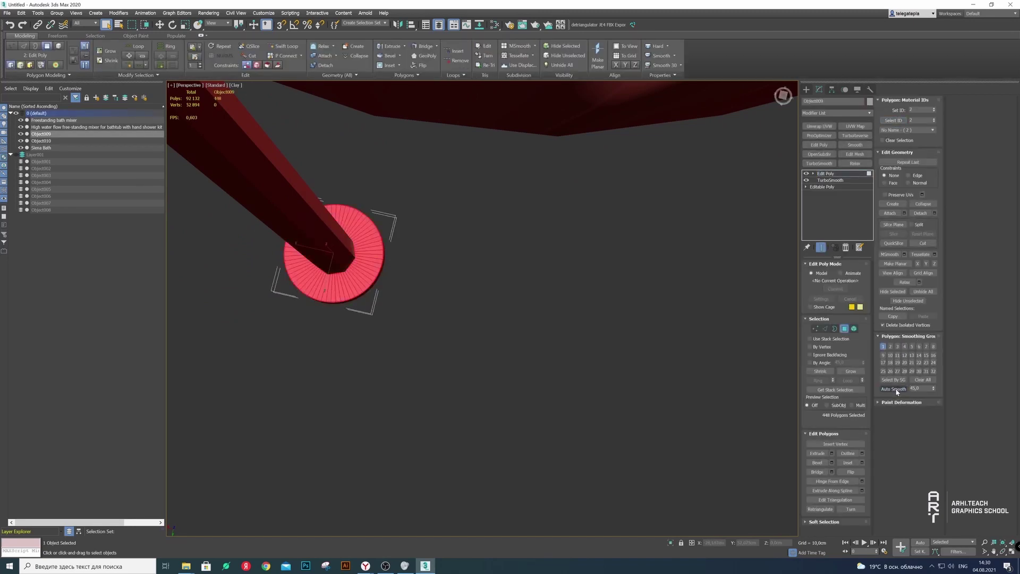
click(562, 340)
mouse_move(562, 340)
alt+middle_down()
mouse_move(375, 284)
mouse_move(388, 274)
alt+middle_up()
scroll(376, 285, up, 3)
click(388, 273)
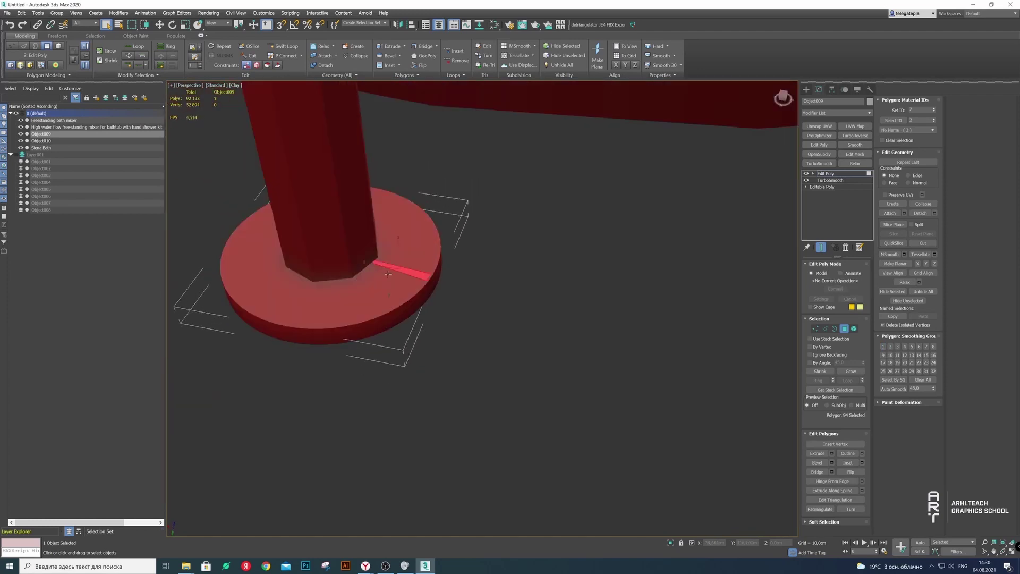
click(854, 329)
click(329, 297)
key(Delete)
Select the faucet spout Object010 and isolate it in the viewport
key(z)
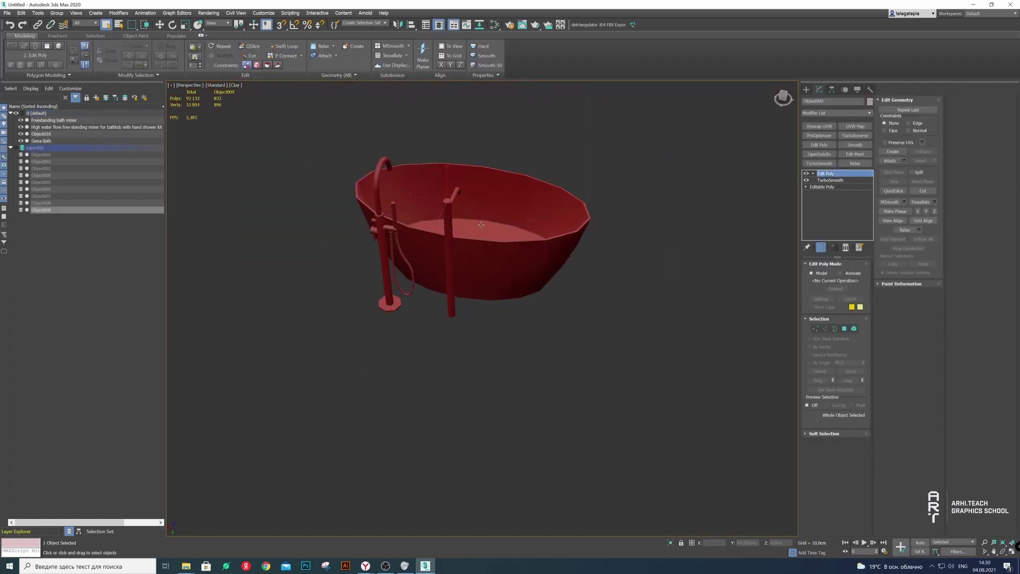
alt+middle_drag(481, 225, 410, 269)
scroll(409, 268, up, 5)
mouse_move(336, 285)
alt+middle_down()
mouse_move(269, 281)
mouse_move(327, 174)
alt+middle_up()
click(268, 282)
right_click(305, 135)
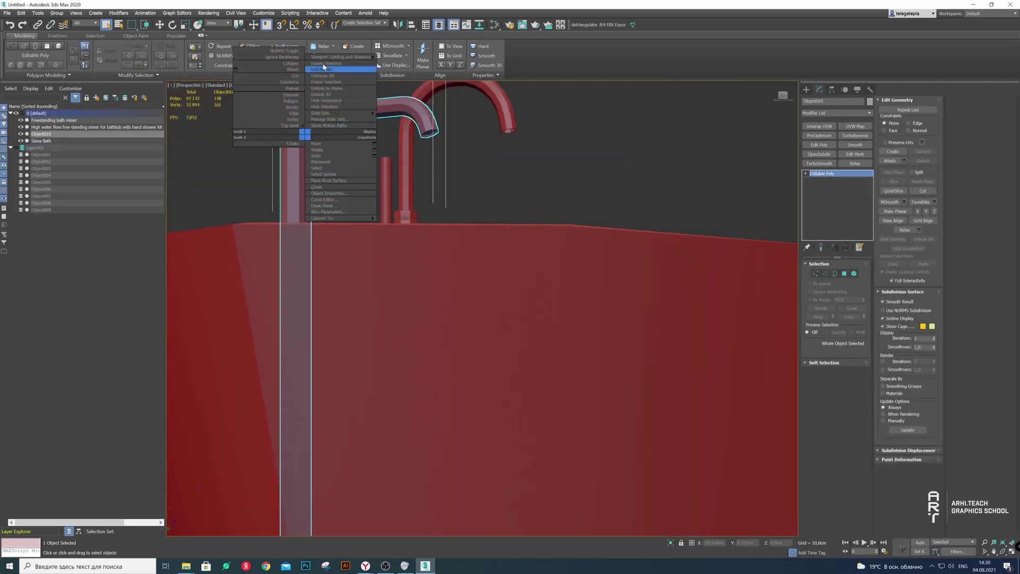
click(323, 66)
Apply TurboSmooth with 2 iterations to the spout and inspect the result
scroll(556, 237, up, 5)
alt+middle_drag(556, 237, 584, 266)
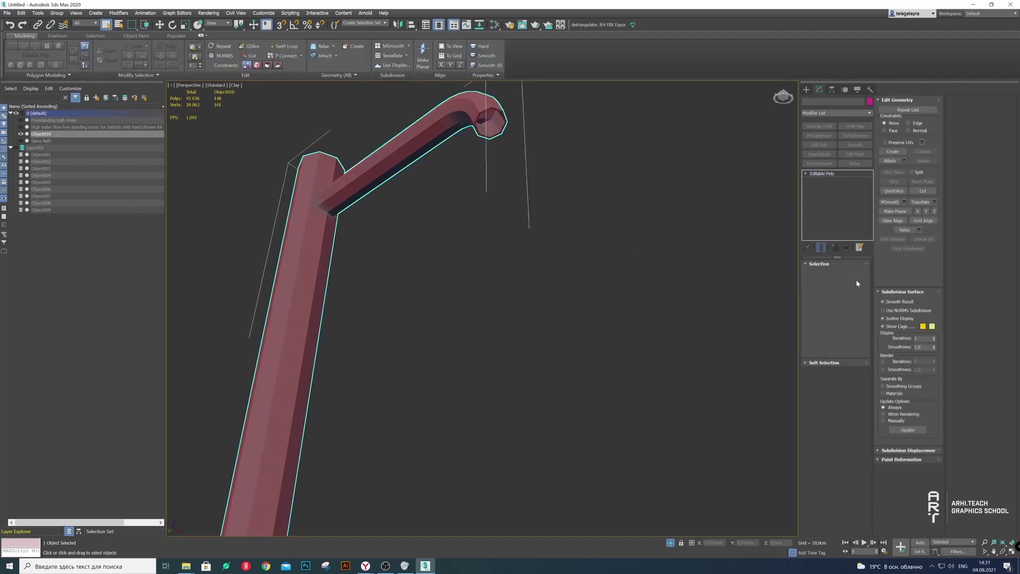
click(819, 163)
alt+middle_drag(408, 196, 452, 202)
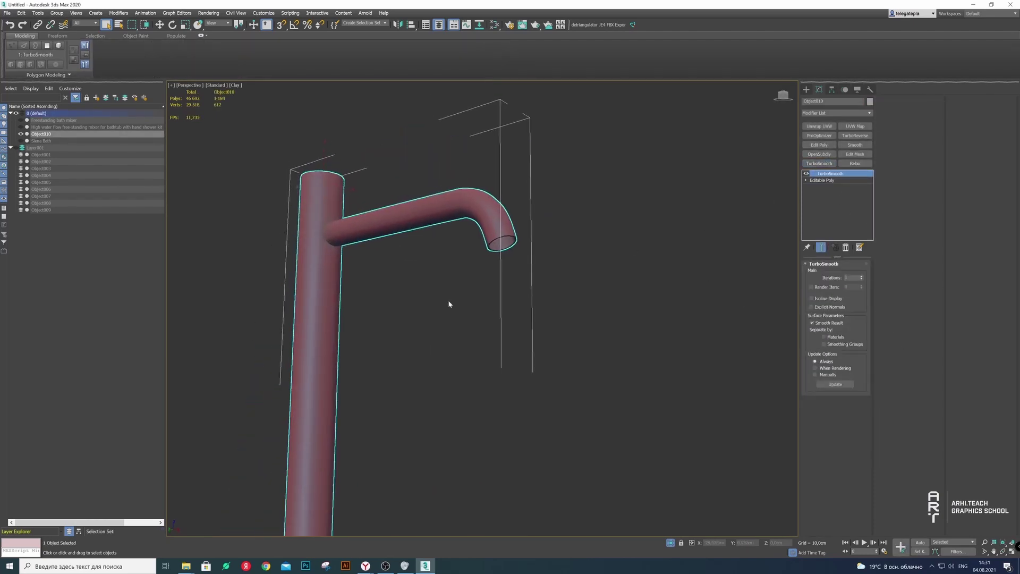
mouse_move(448, 304)
alt+middle_down()
mouse_move(417, 322)
mouse_move(458, 317)
mouse_move(467, 277)
mouse_move(430, 262)
alt+middle_up()
Reselect the spout and enable Edged Faces shading to show wireframe edges
click(458, 317)
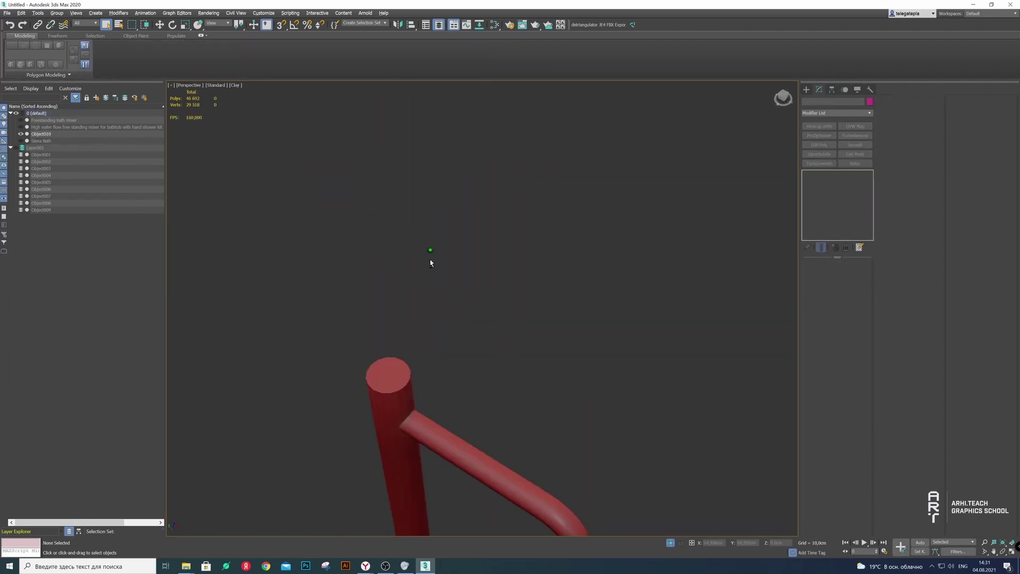
click(510, 481)
mouse_move(532, 346)
middle_down()
mouse_move(535, 263)
mouse_move(526, 250)
mouse_move(551, 424)
mouse_move(562, 193)
middle_up()
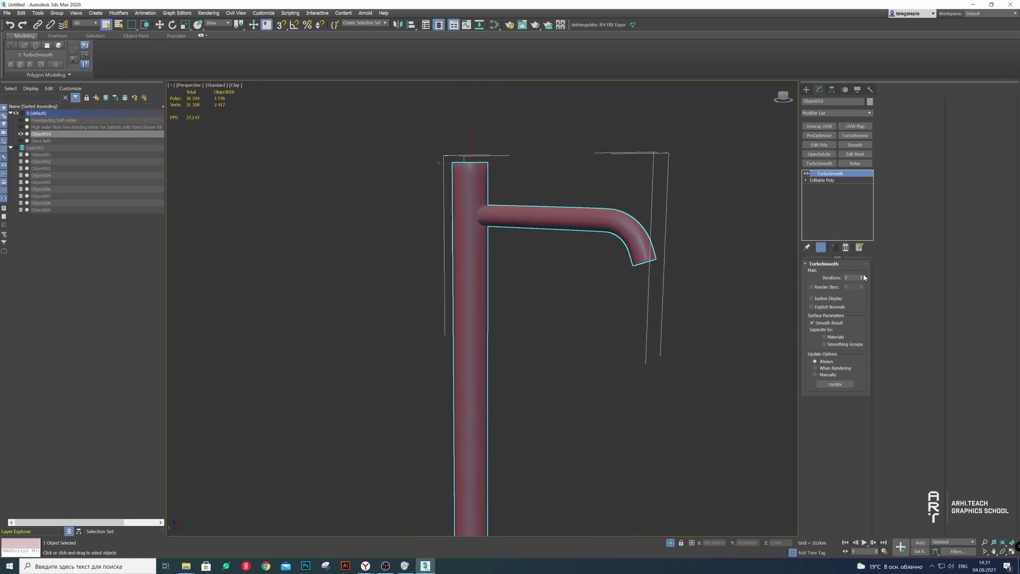
scroll(472, 174, up, 5)
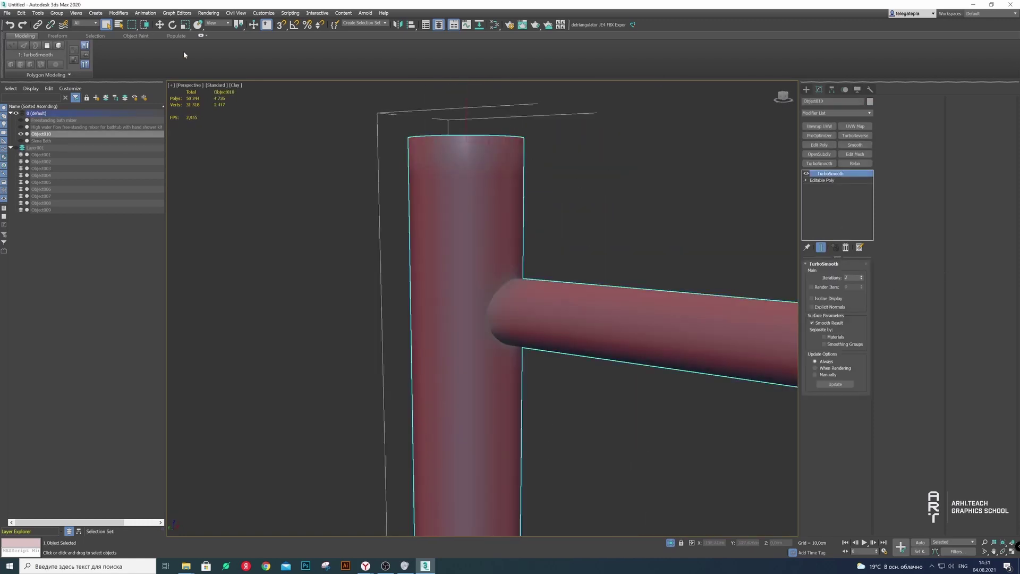
click(234, 85)
click(260, 168)
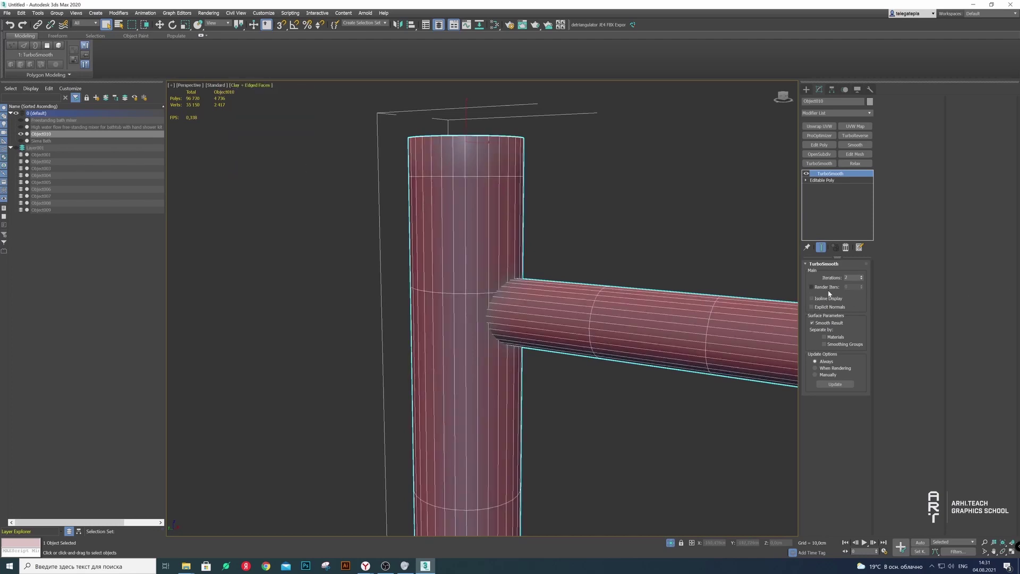
Add an Edit Poly modifier above TurboSmooth and select the spout's top rim edge loop
click(821, 146)
key(2)
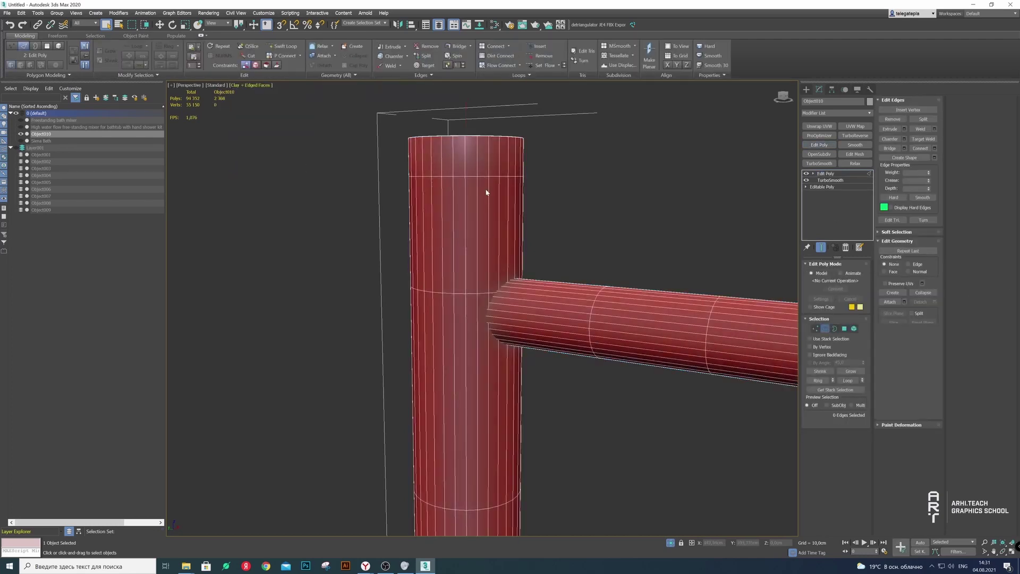
key(w)
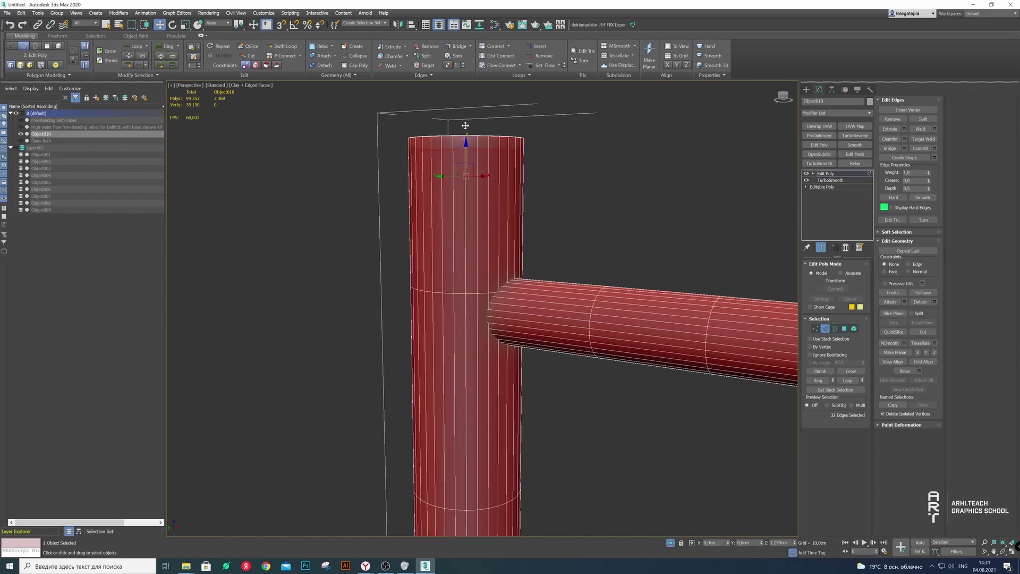
double_click(465, 139)
click(613, 178)
key(z)
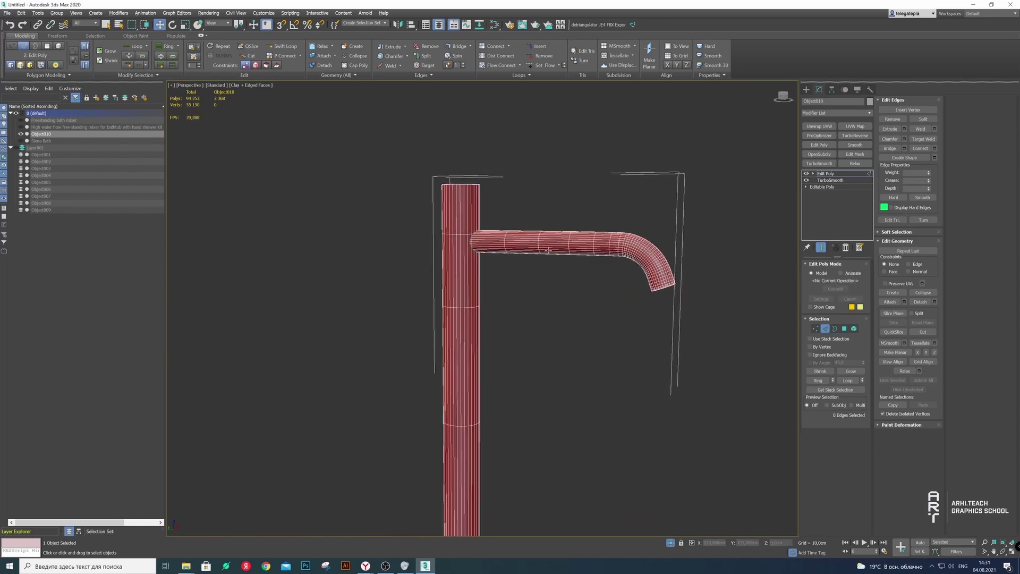
Select inner edge loops in the spout opening at the bent pipe end
alt+middle_drag(530, 241, 586, 238)
scroll(586, 237, up, 5)
scroll(586, 237, up, 4)
scroll(526, 223, up, 2)
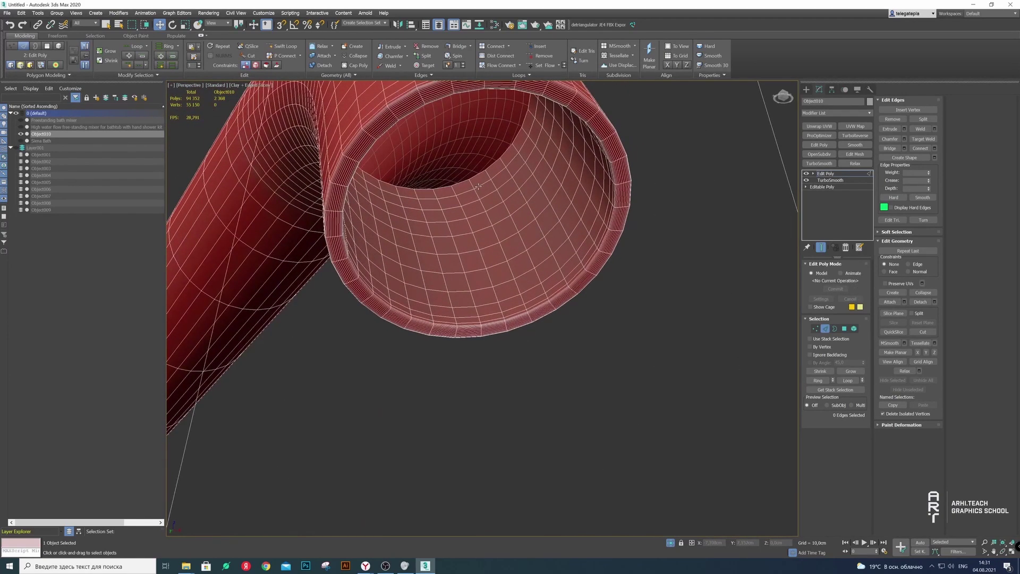
double_click(479, 187)
ctrl+double_click(495, 219)
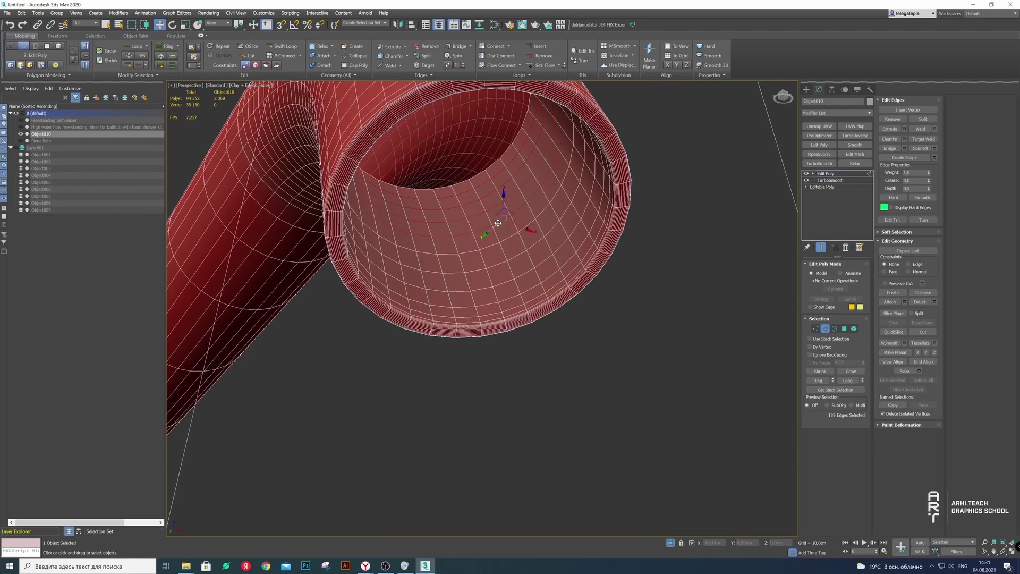
click(638, 291)
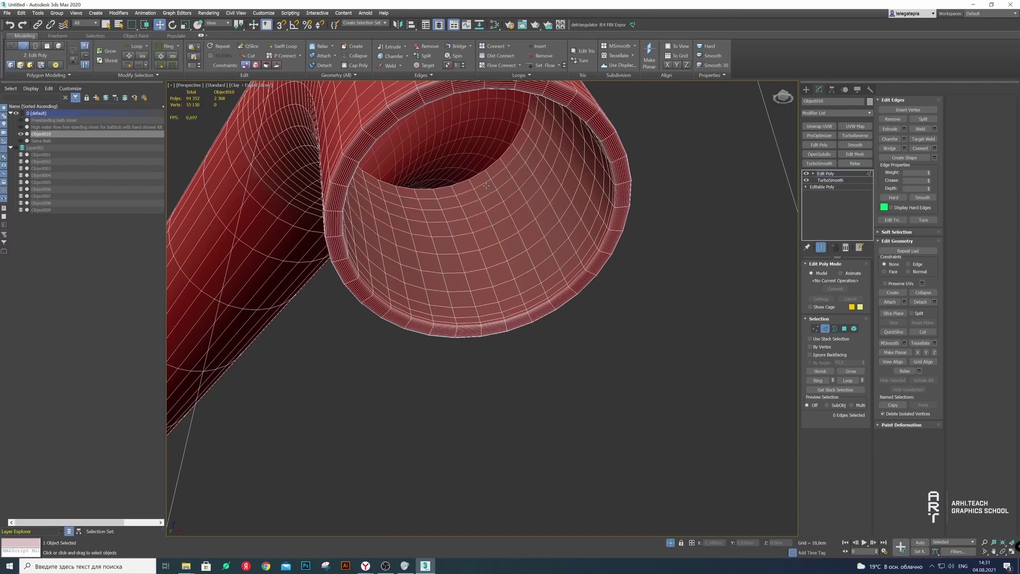
click(106, 25)
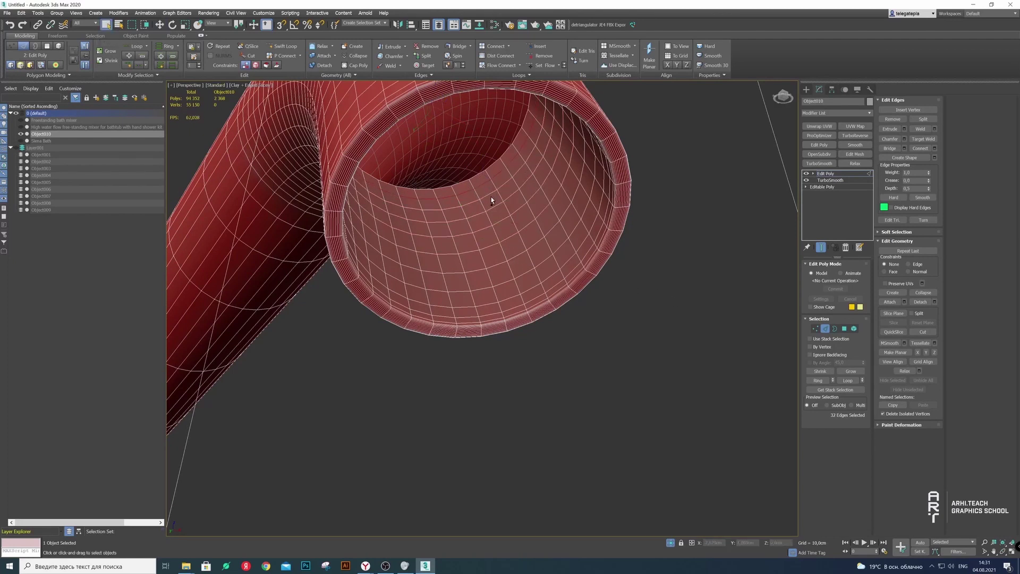
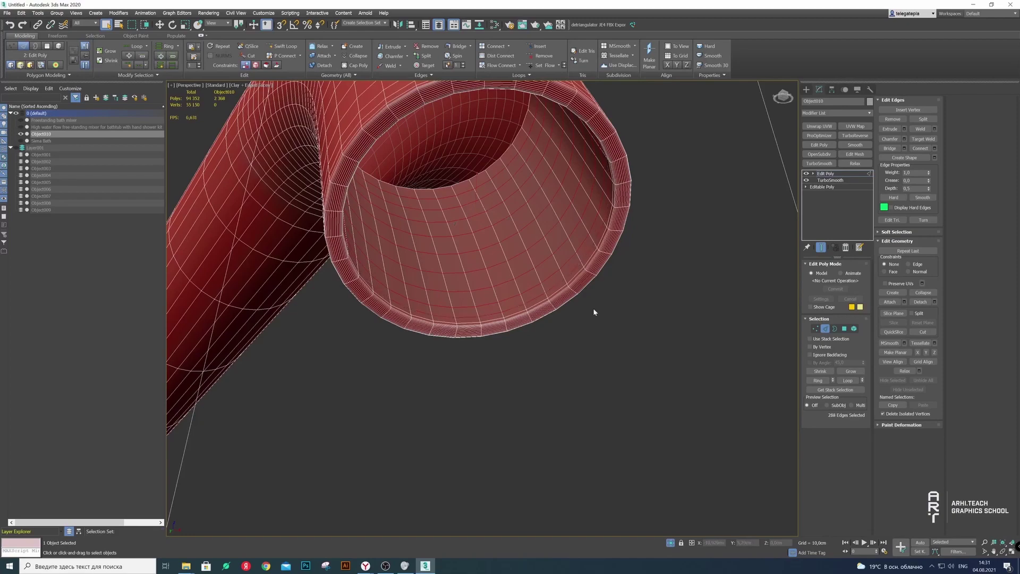
Delete the ring of polygons around the pipe's rounded cap
click(607, 298)
scroll(630, 314, up, 5)
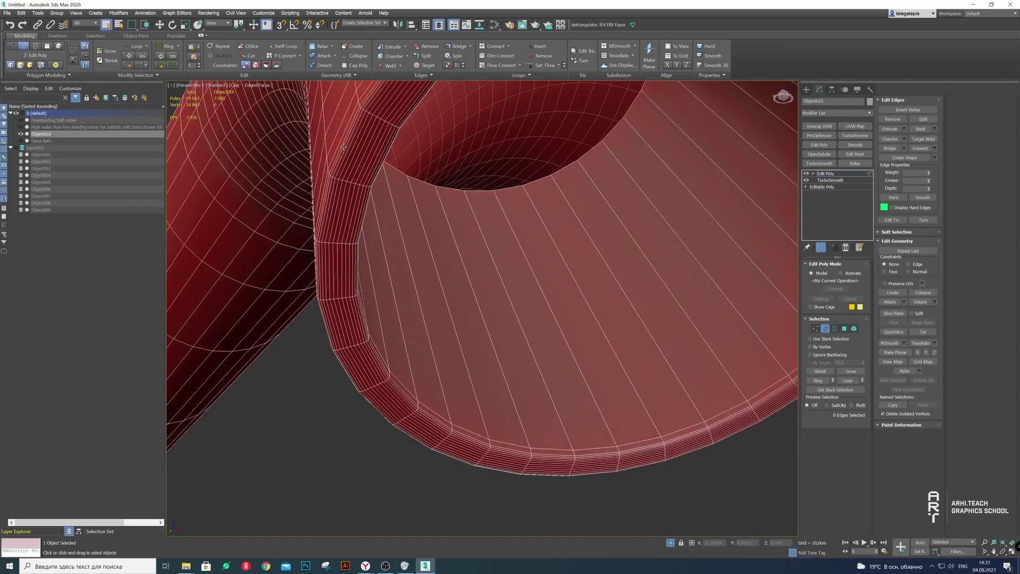
double_click(346, 152)
mouse_move(346, 152)
alt+middle_down()
mouse_move(446, 81)
mouse_move(341, 174)
alt+middle_up()
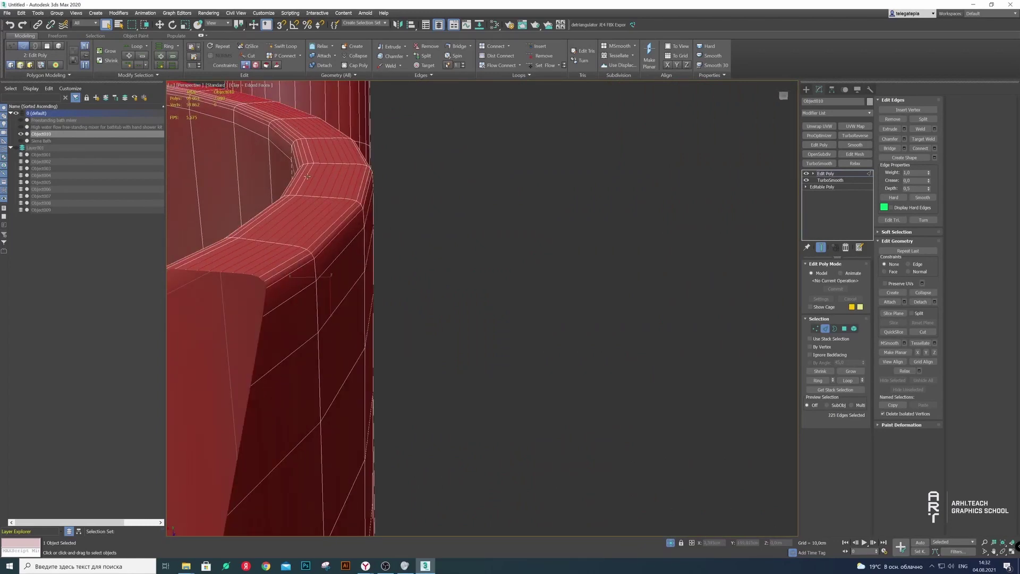
scroll(338, 227, down, 5)
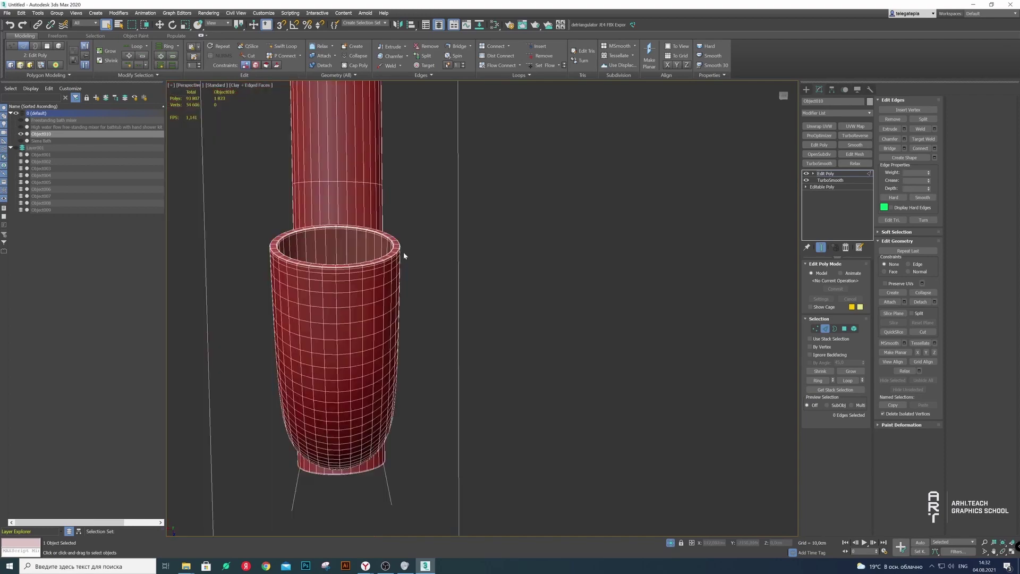
alt+middle_drag(403, 252, 424, 292)
scroll(428, 299, down, 5)
click(427, 299)
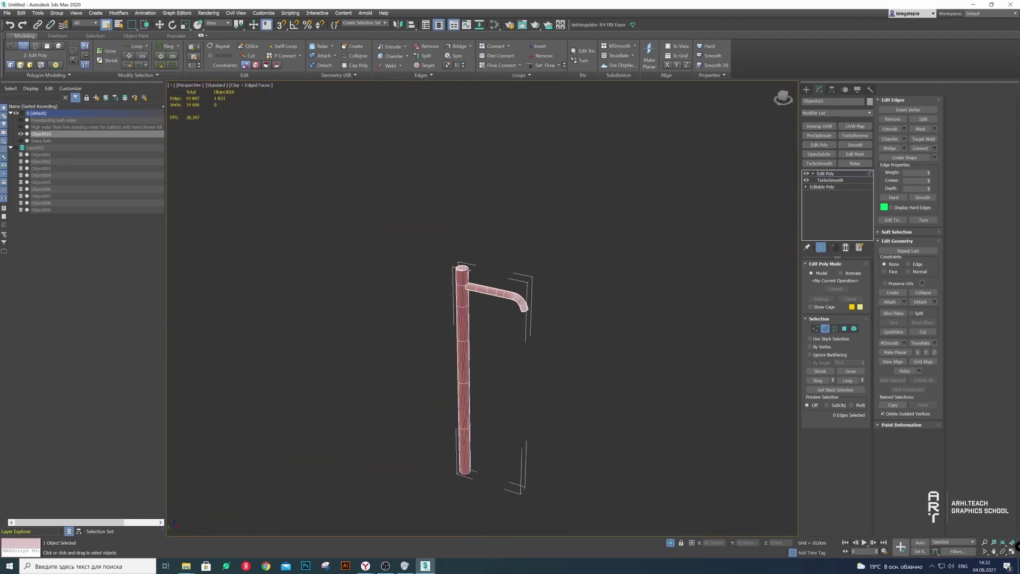
scroll(424, 293, up, 5)
scroll(420, 284, up, 3)
click(854, 330)
click(425, 297)
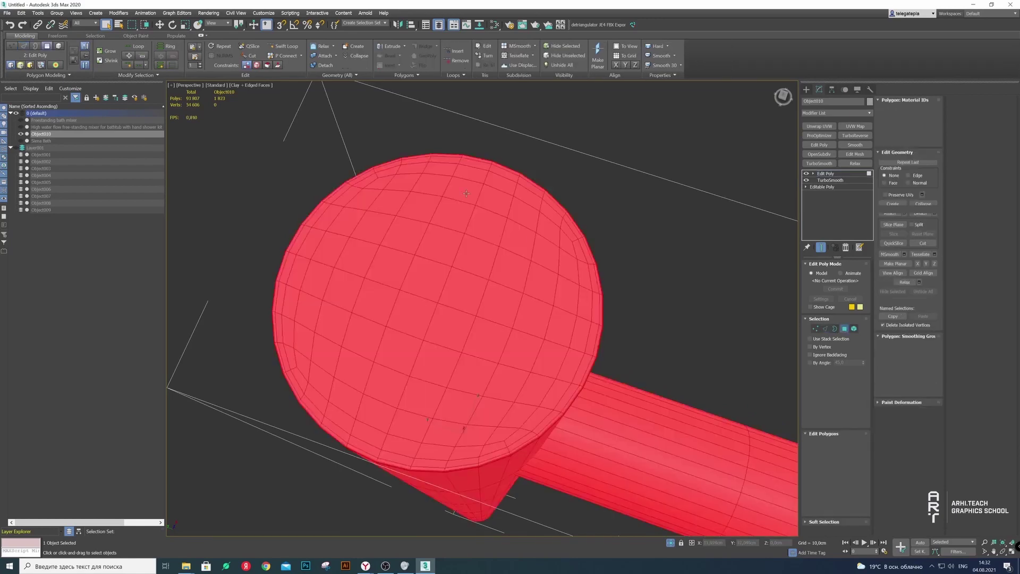
scroll(398, 266, up, 3)
key(4)
click(332, 176)
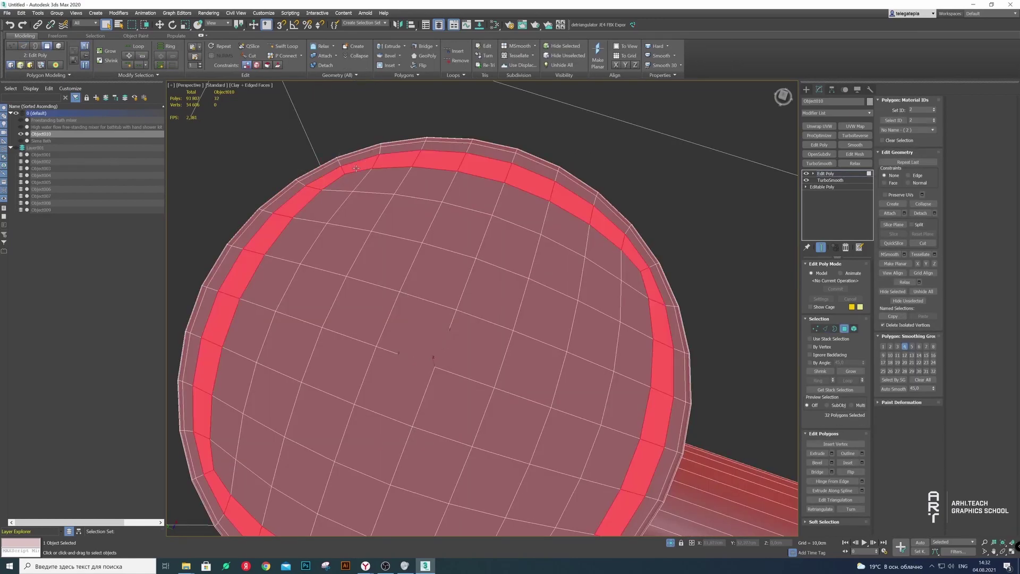
key(Delete)
Delete the inner sphere cap and collapse the open top border into a flat end
click(853, 328)
click(425, 319)
key(Delete)
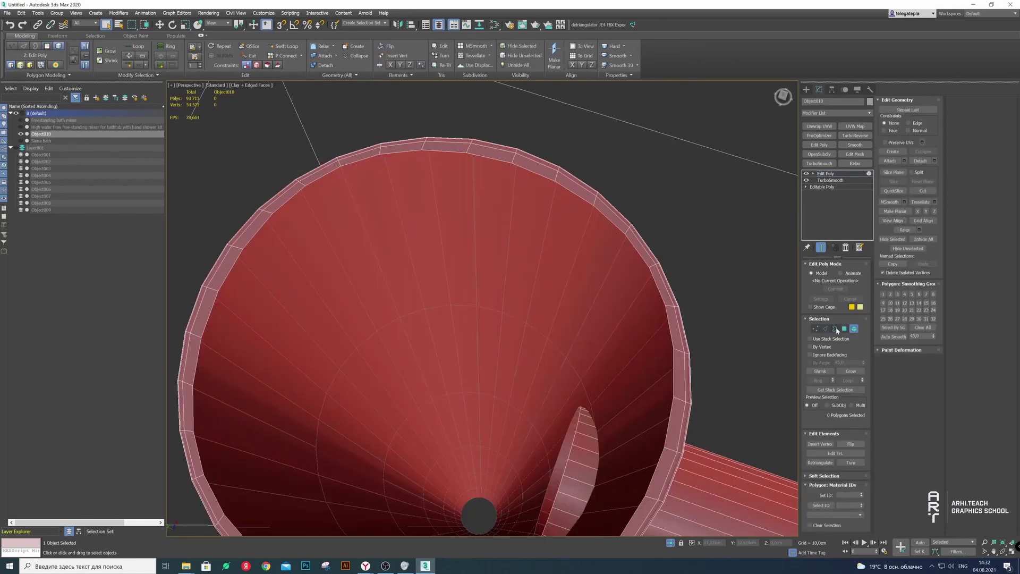
key(3)
click(602, 225)
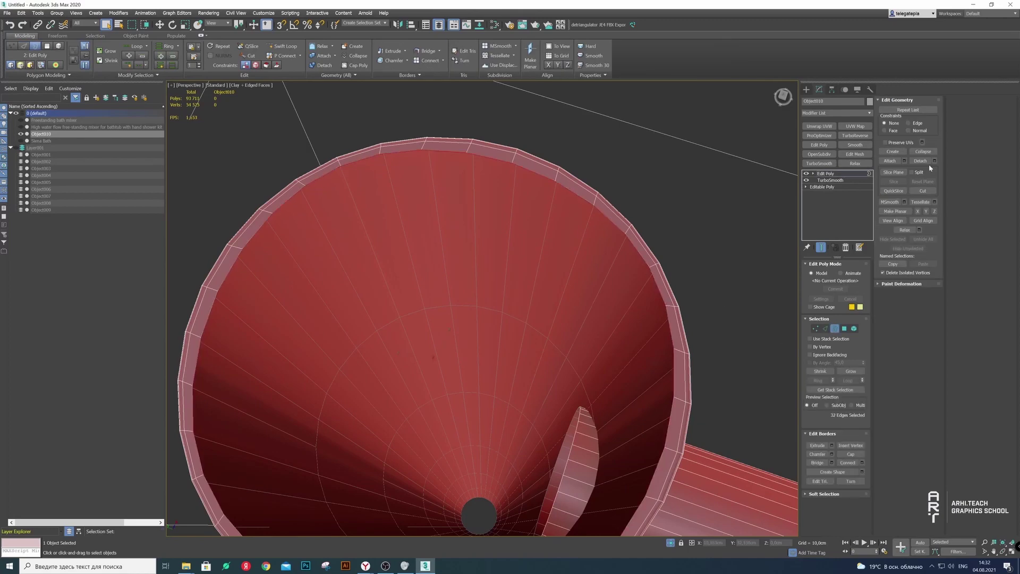
click(923, 152)
click(656, 234)
Select the upright pipe and inspect its edges
mouse_move(655, 235)
alt+middle_down()
mouse_move(620, 347)
mouse_move(542, 312)
mouse_move(542, 344)
alt+middle_up()
scroll(642, 262, down, 5)
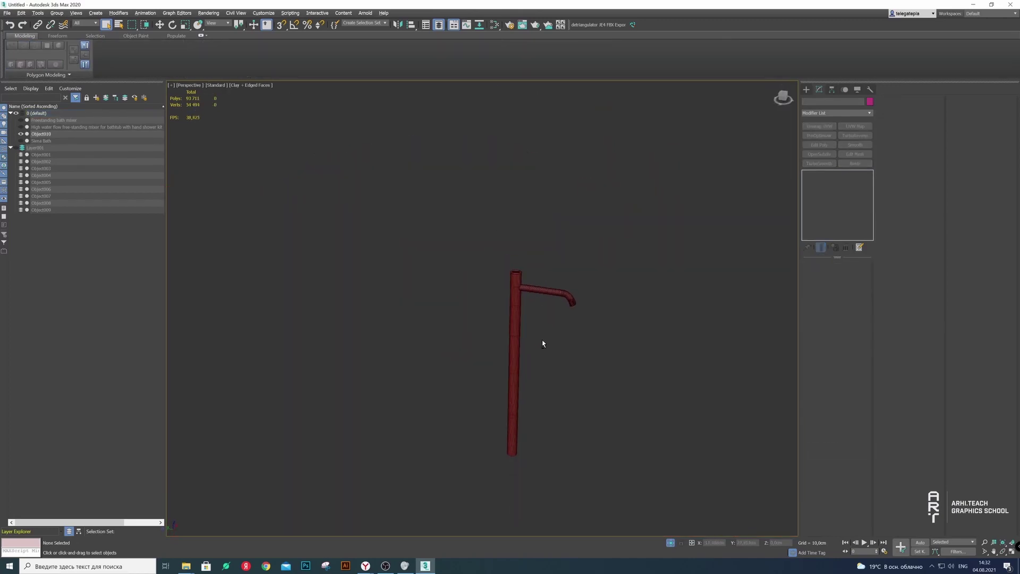
scroll(542, 344, up, 3)
scroll(521, 365, up, 2)
click(524, 300)
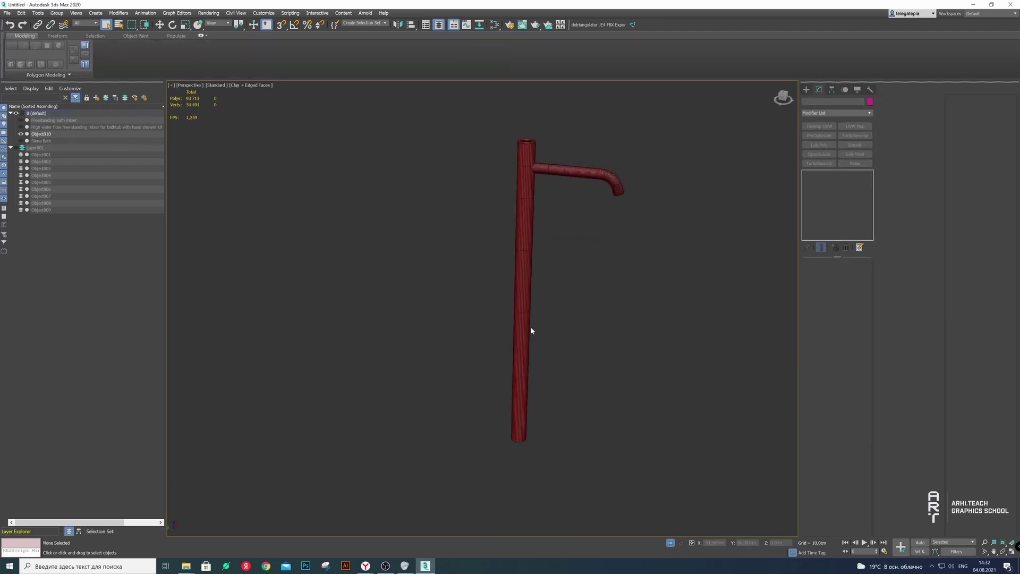
click(826, 329)
scroll(506, 377, up, 8)
scroll(477, 356, up, 1)
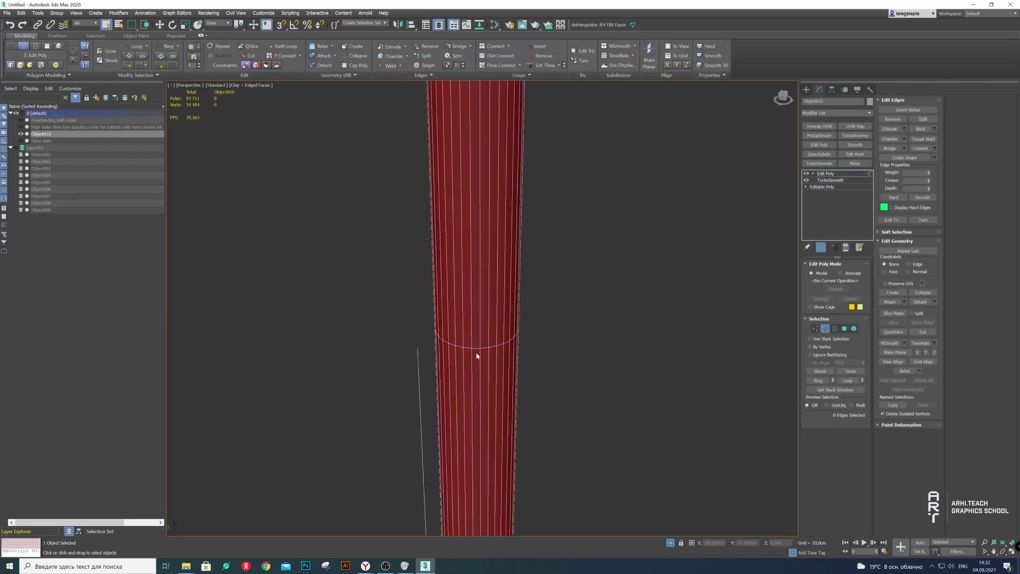
scroll(492, 362, down, 4)
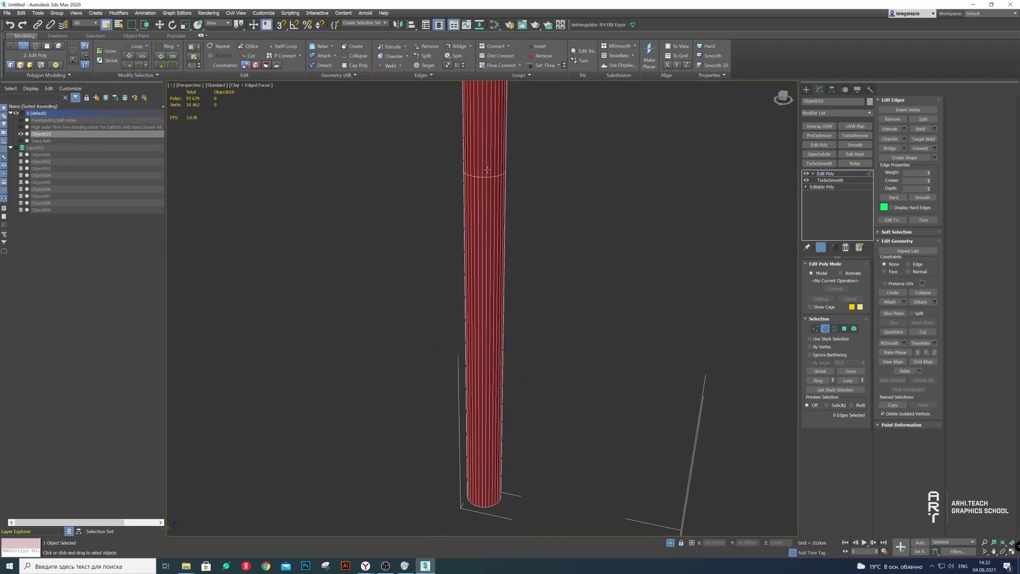
scroll(487, 303, up, 2)
scroll(487, 303, down, 5)
scroll(456, 191, up, 5)
scroll(489, 230, up, 2)
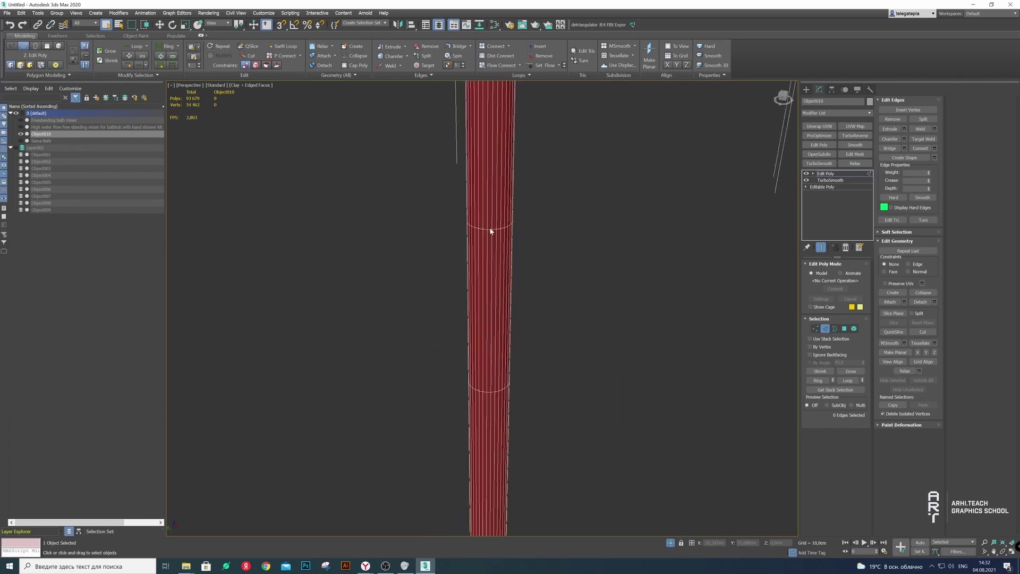
scroll(489, 230, up, 1)
click(489, 230)
scroll(487, 256, down, 2)
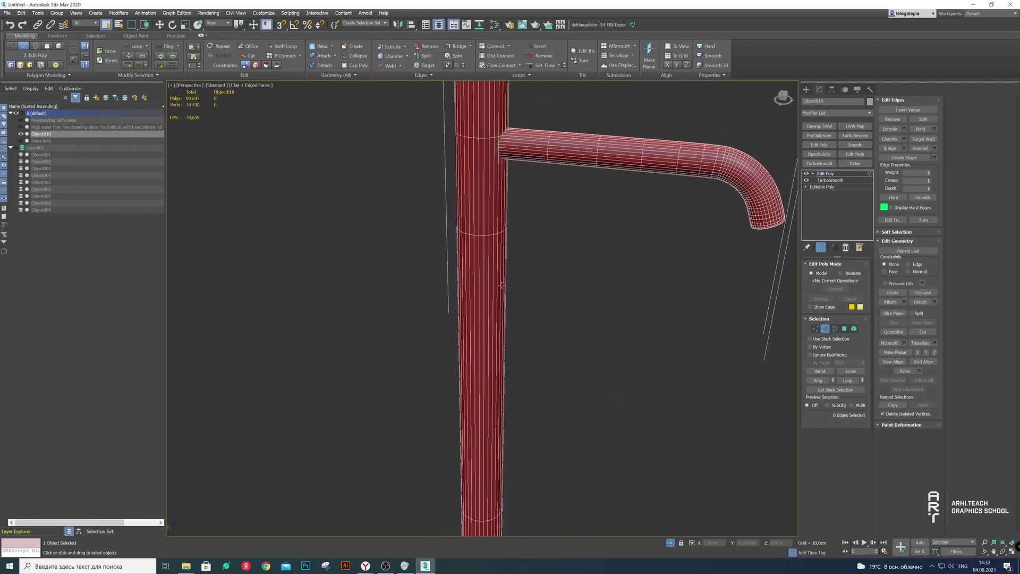
scroll(501, 269, down, 3)
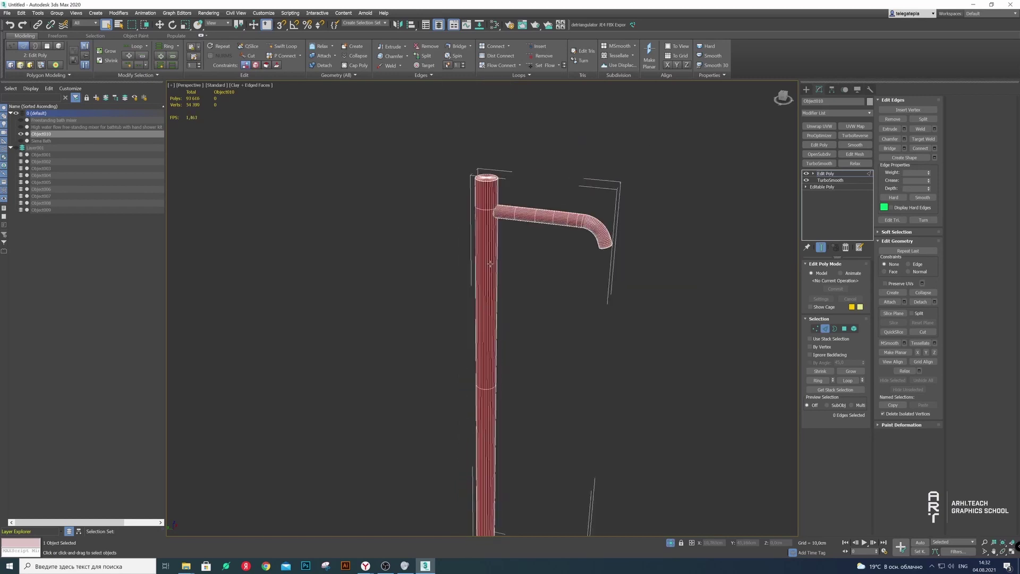
scroll(501, 269, up, 2)
Move the pipe Object010 into Layer001
click(429, 137)
scroll(429, 137, down, 2)
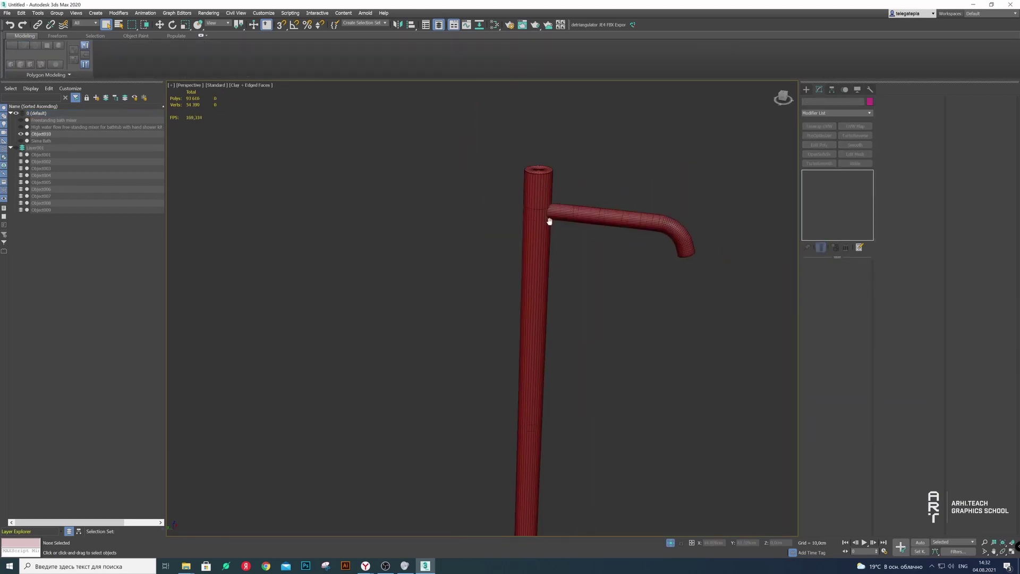
mouse_move(549, 221)
alt+middle_down()
mouse_move(524, 209)
mouse_move(398, 213)
alt+middle_up()
click(361, 170)
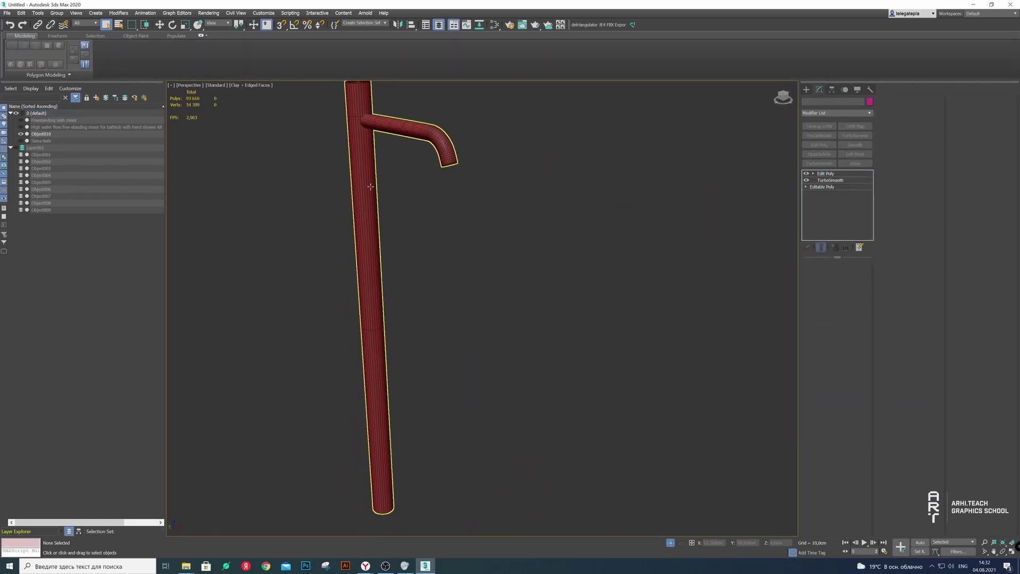
key(z)
click(105, 98)
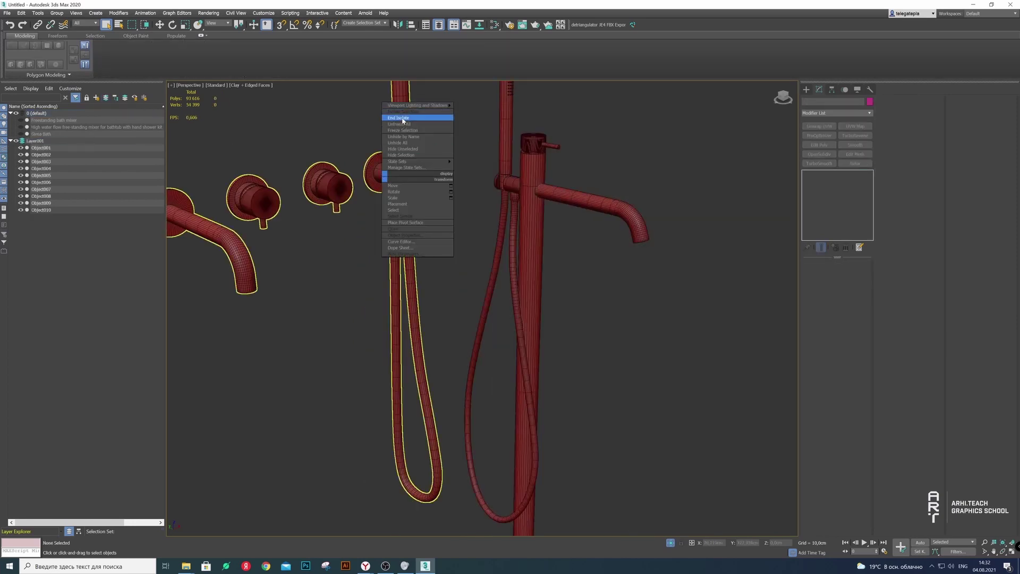
Convert mixer parts Object002 through Object010 to Editable Mesh
alt+middle_drag(447, 202, 391, 221)
click(335, 266)
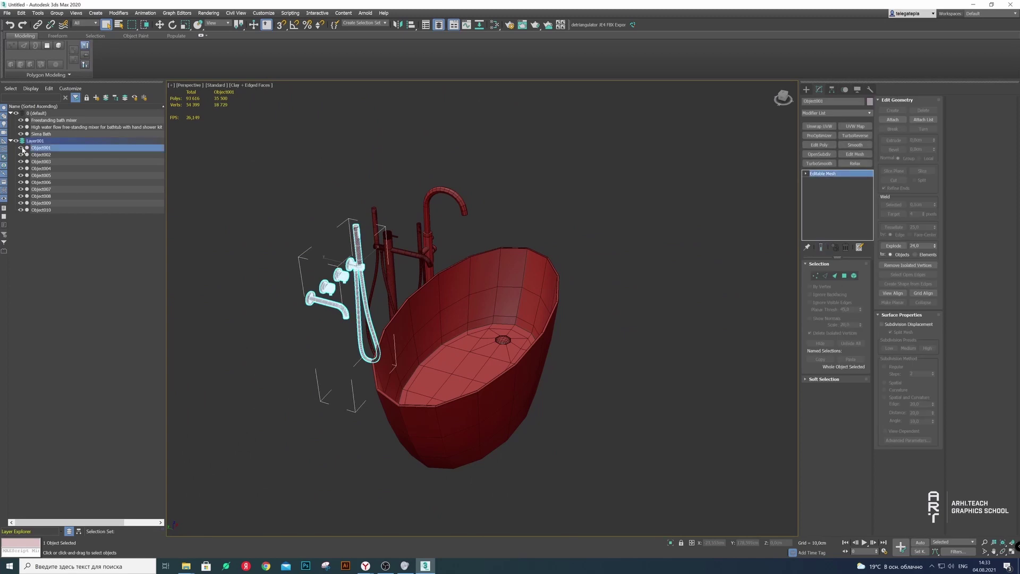
key(z)
key(shift+z)
click(353, 291)
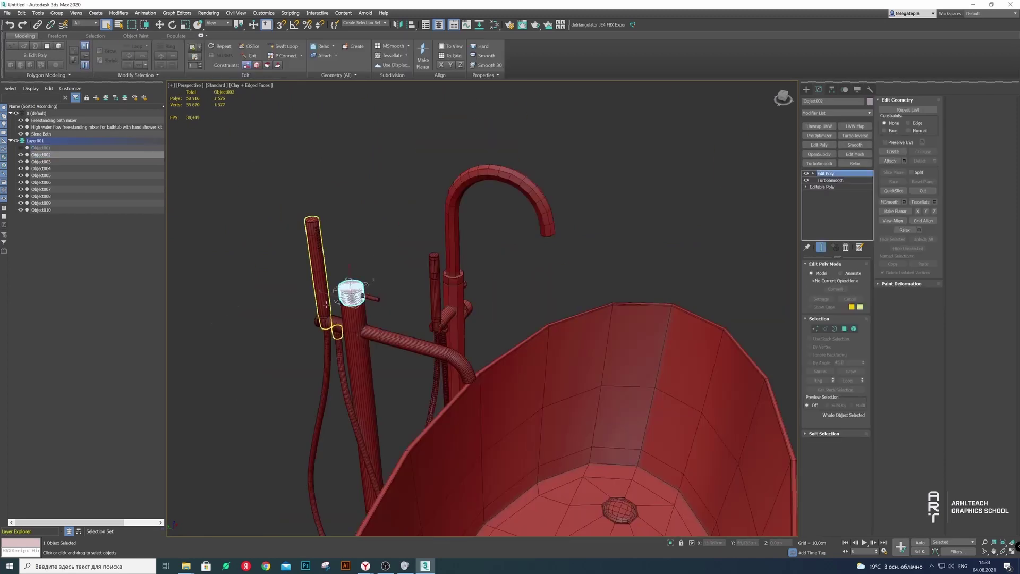
scroll(357, 284, up, 3)
scroll(346, 286, up, 4)
scroll(398, 338, down, 3)
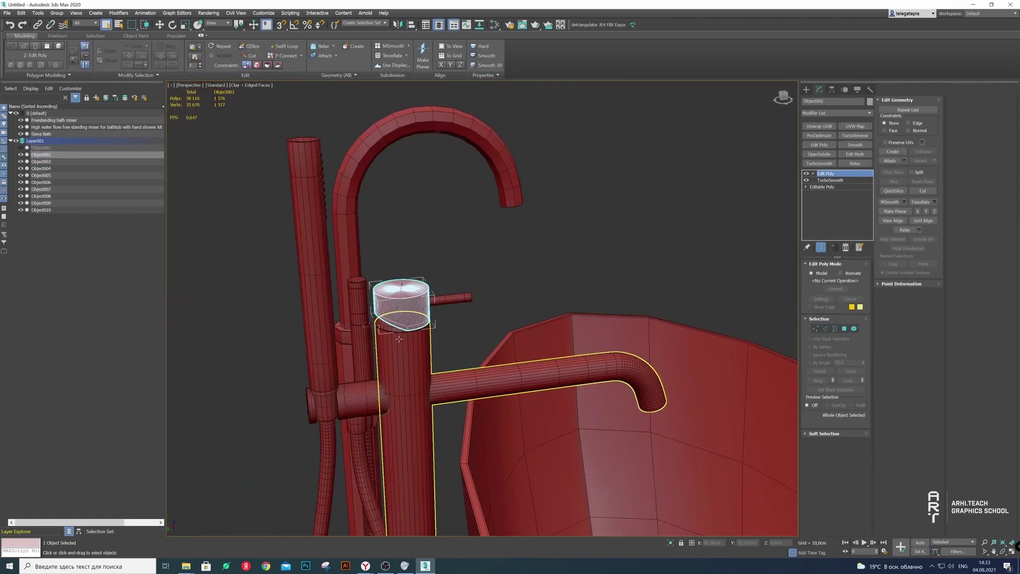
drag(50, 218, 43, 155)
right_click(481, 330)
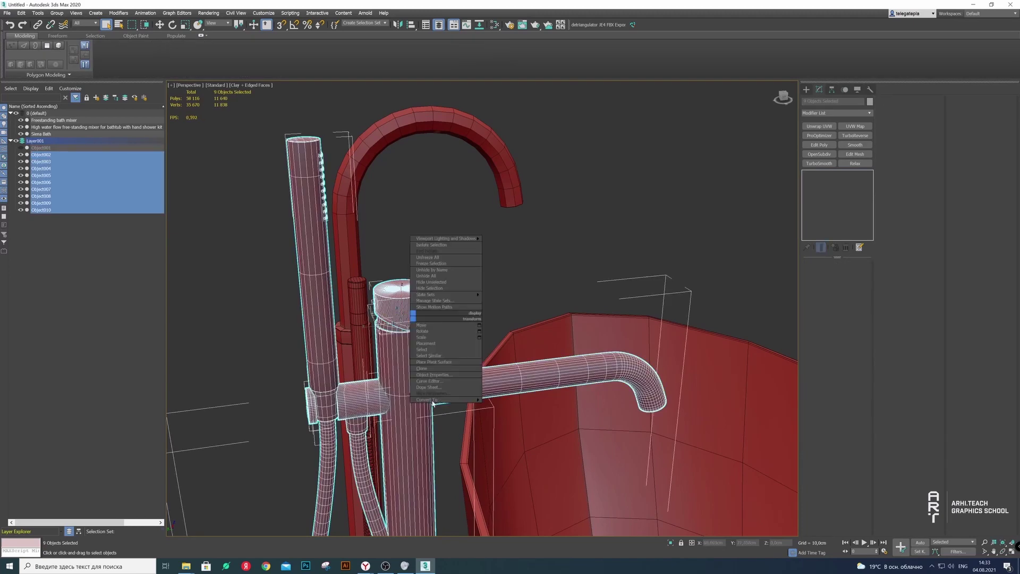
click(510, 405)
Attach the remaining parts, including hand shower and hose, to Object002
click(404, 305)
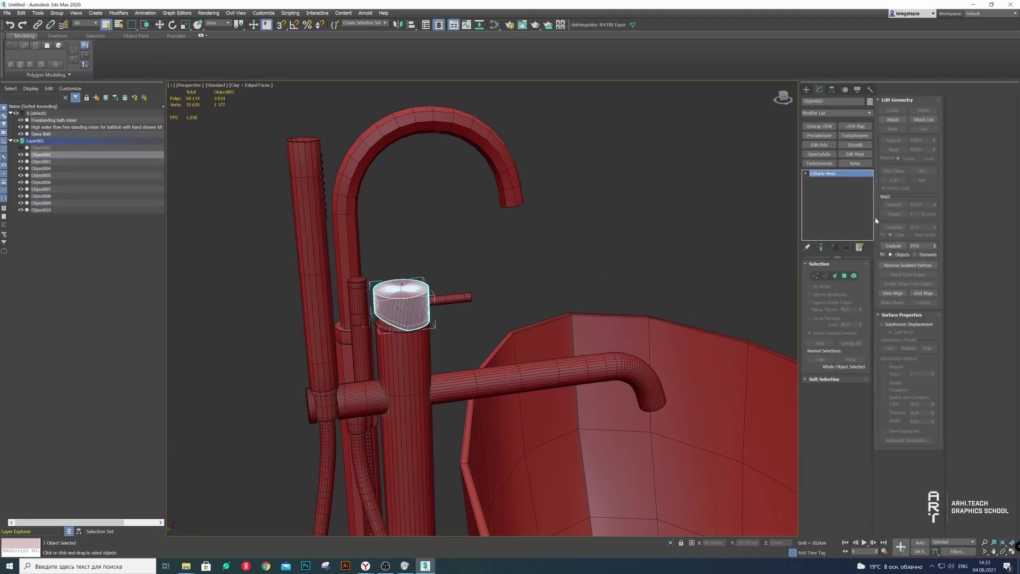
click(457, 298)
click(404, 425)
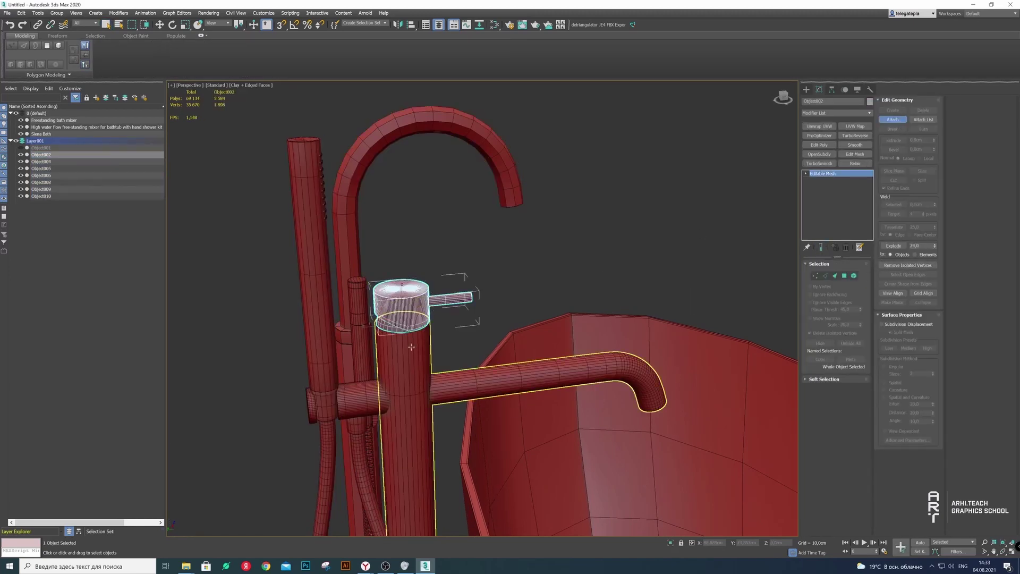
click(532, 382)
click(319, 404)
click(323, 366)
click(325, 468)
alt+middle_drag(325, 468, 344, 391)
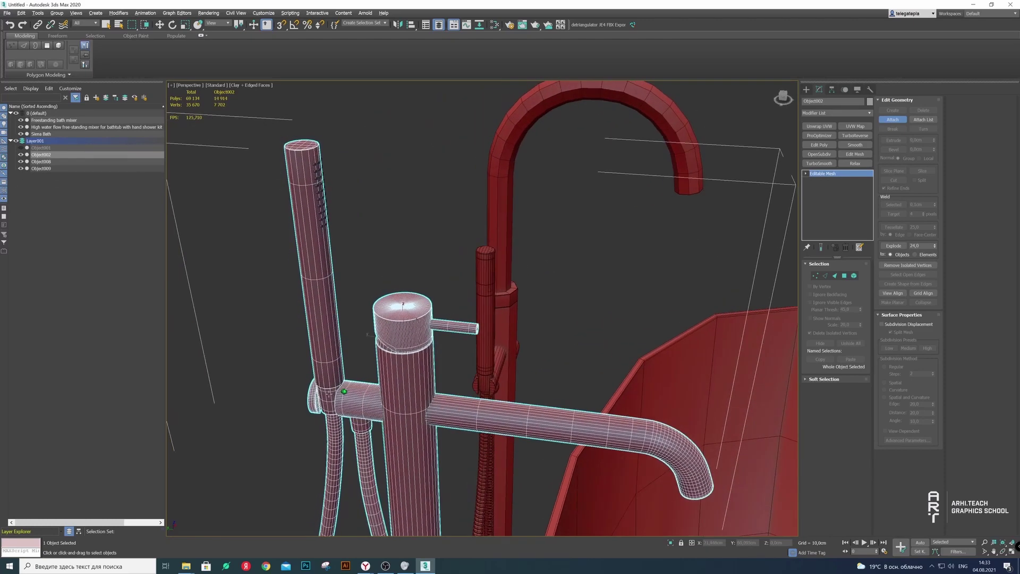
click(318, 194)
scroll(317, 194, down, 5)
alt+middle_drag(317, 194, 396, 336)
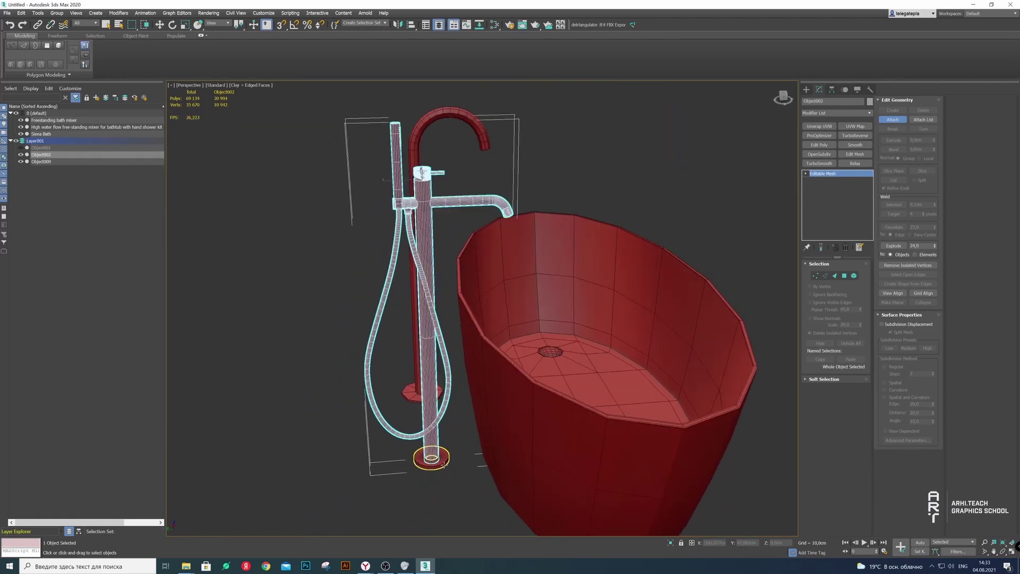
click(431, 457)
key(w)
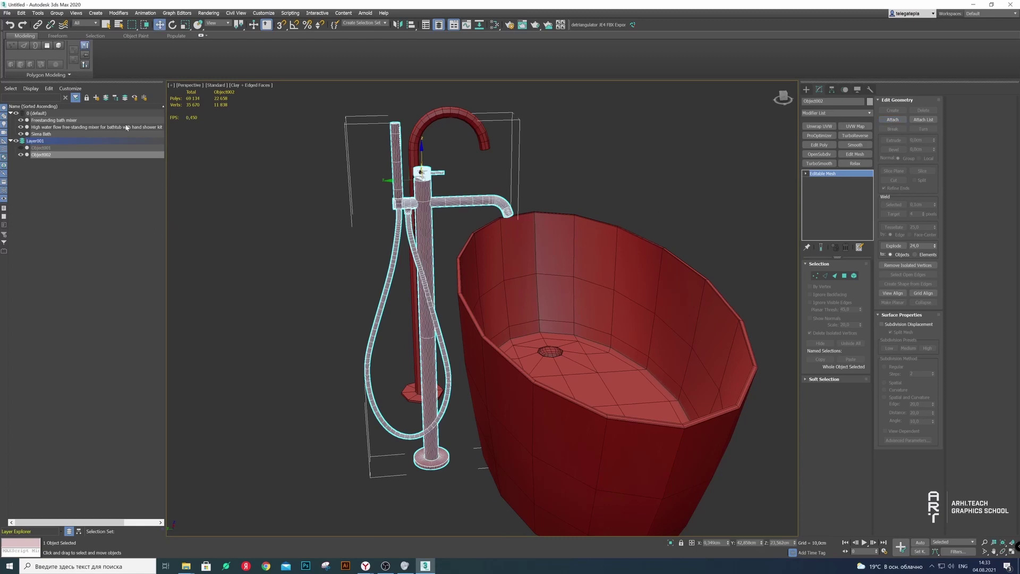
Isolate the Freestanding bath mixer so only it is shown
click(218, 287)
alt+middle_drag(218, 287, 340, 202)
click(355, 159)
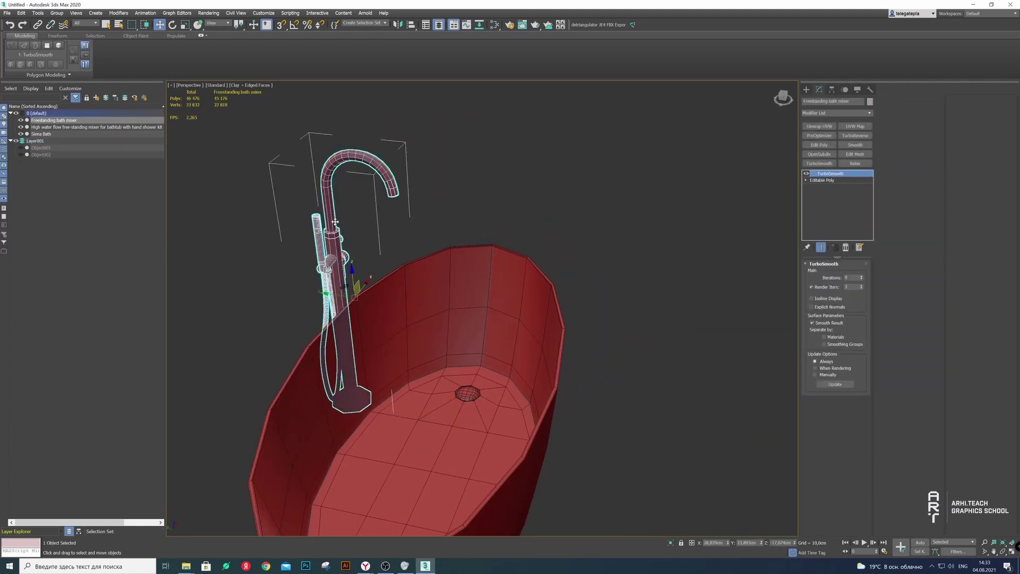
right_click(355, 155)
click(355, 148)
scroll(482, 333, up, 5)
alt+middle_drag(482, 334, 552, 379)
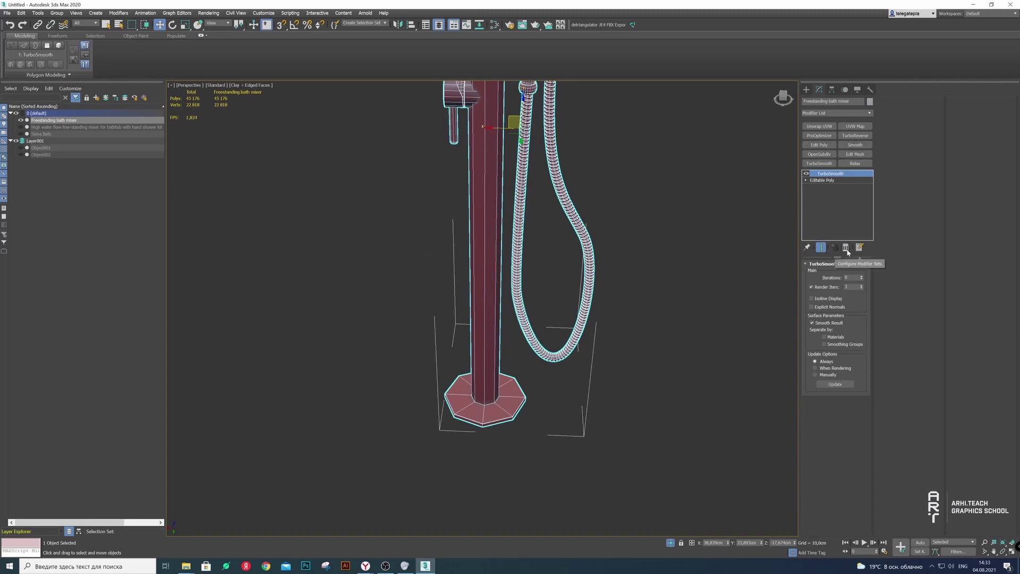
Remove the TurboSmooth and detach the octagonal base as Object003
click(846, 247)
click(854, 273)
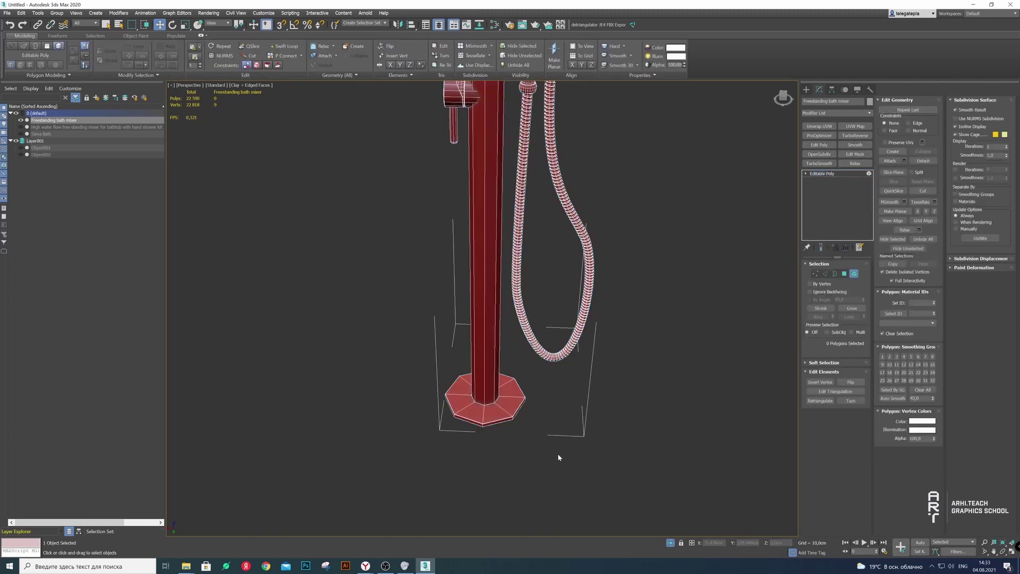
click(485, 406)
click(923, 161)
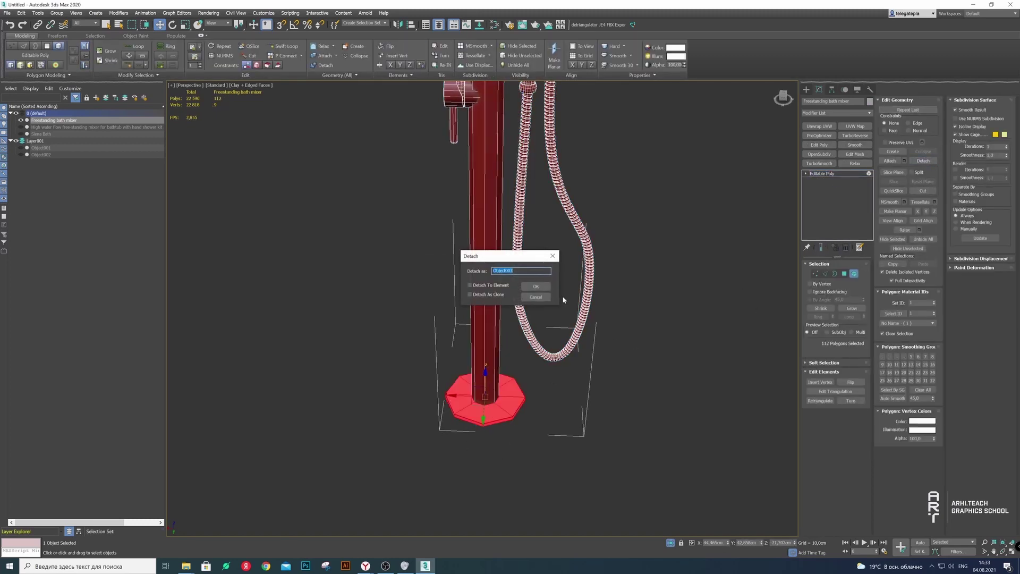
click(536, 286)
click(488, 255)
Detach the octagonal collar as Object004
scroll(499, 265, up, 5)
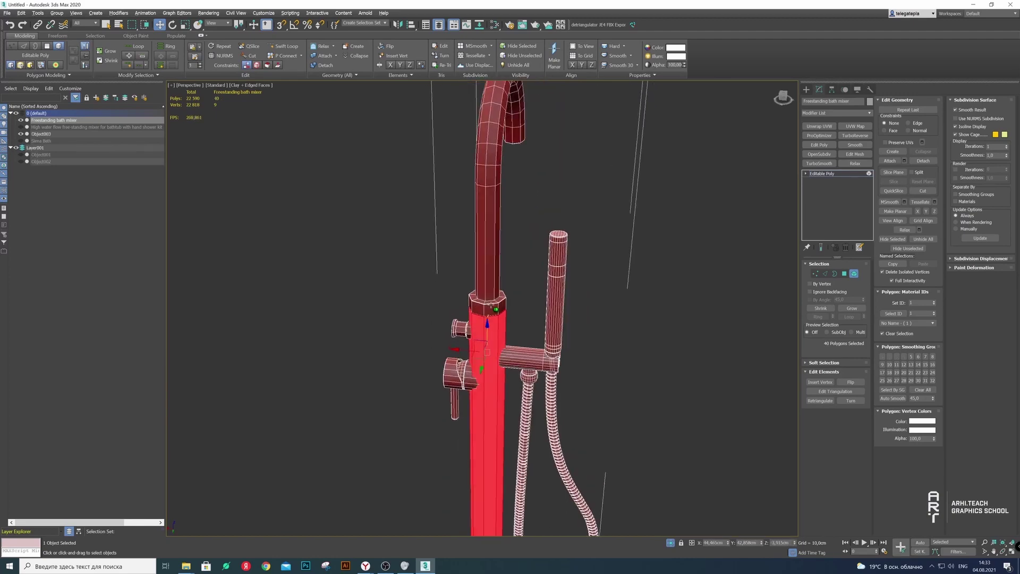
ctrl+click(499, 303)
scroll(499, 304, down, 3)
mouse_move(499, 304)
alt+middle_down()
mouse_move(475, 326)
mouse_move(494, 324)
alt+middle_up()
click(924, 162)
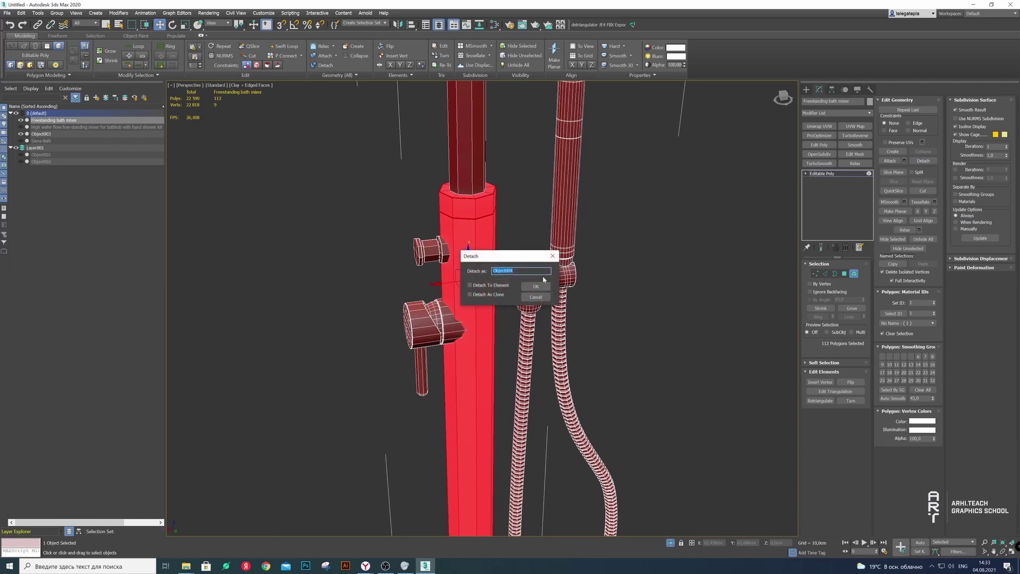
click(507, 250)
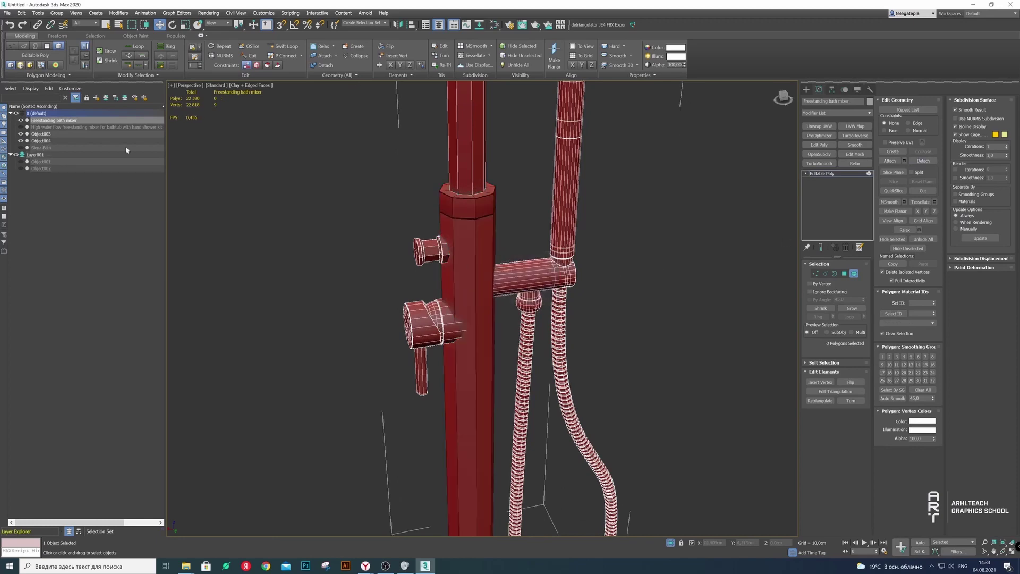
Detach the lever cap as Object005 and the lever stem as Object006
click(420, 309)
middle_drag(460, 295, 551, 320)
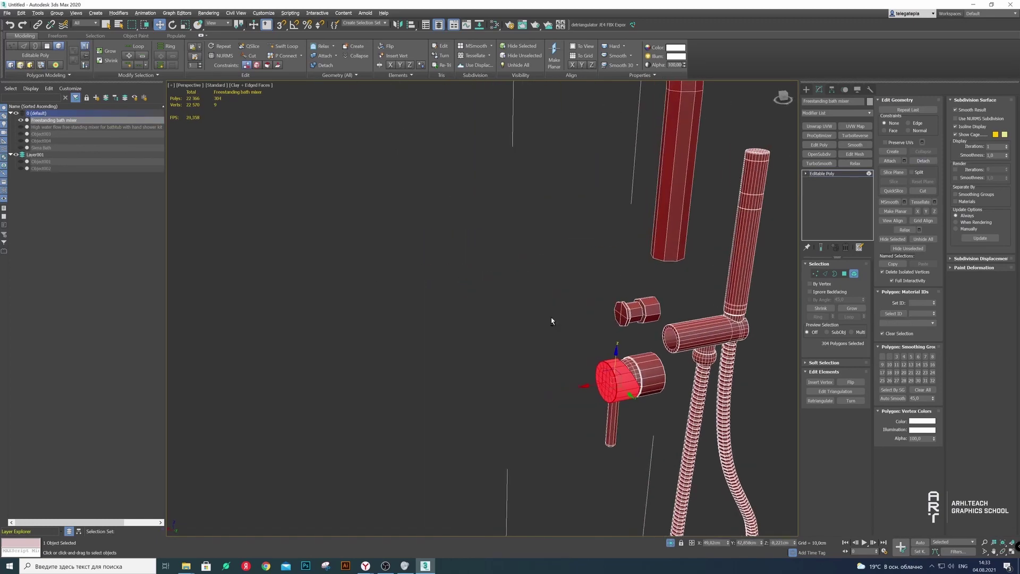
key(z)
scroll(574, 330, down, 5)
click(923, 160)
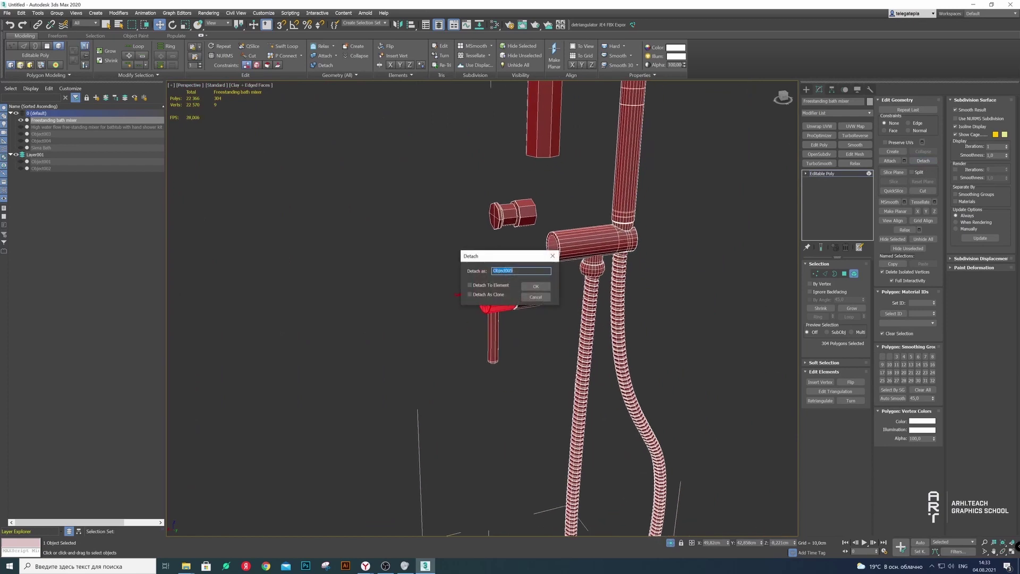
click(536, 286)
click(493, 340)
click(923, 161)
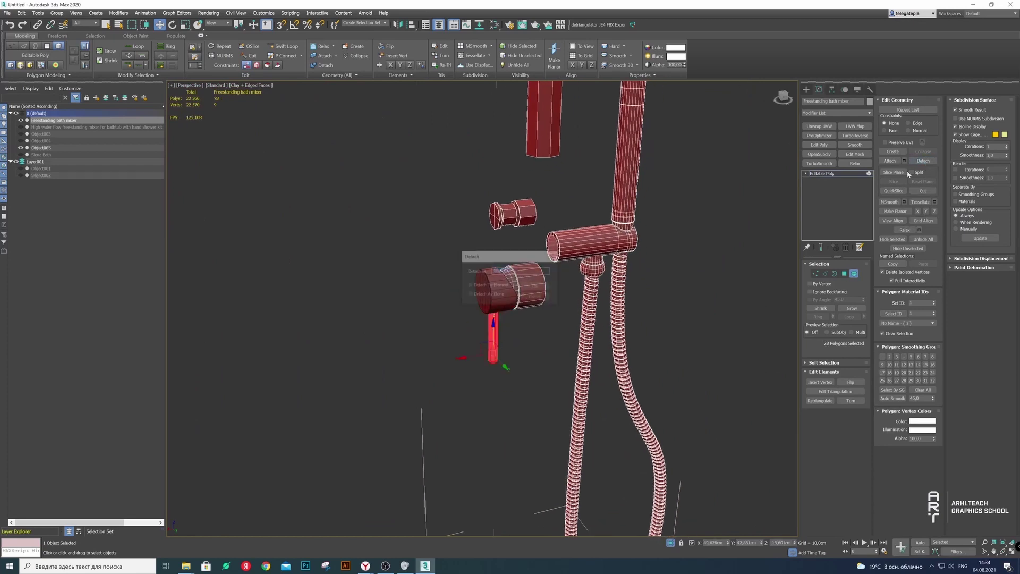
click(546, 282)
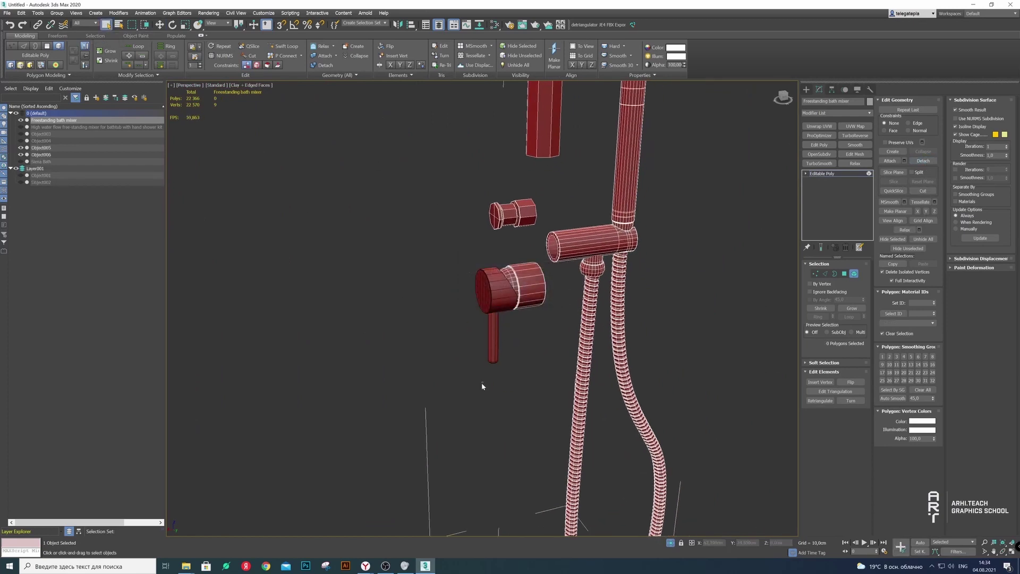
Detach the next valve part as Object007 and the right valve cylinder as Object008
click(924, 161)
click(537, 283)
click(533, 276)
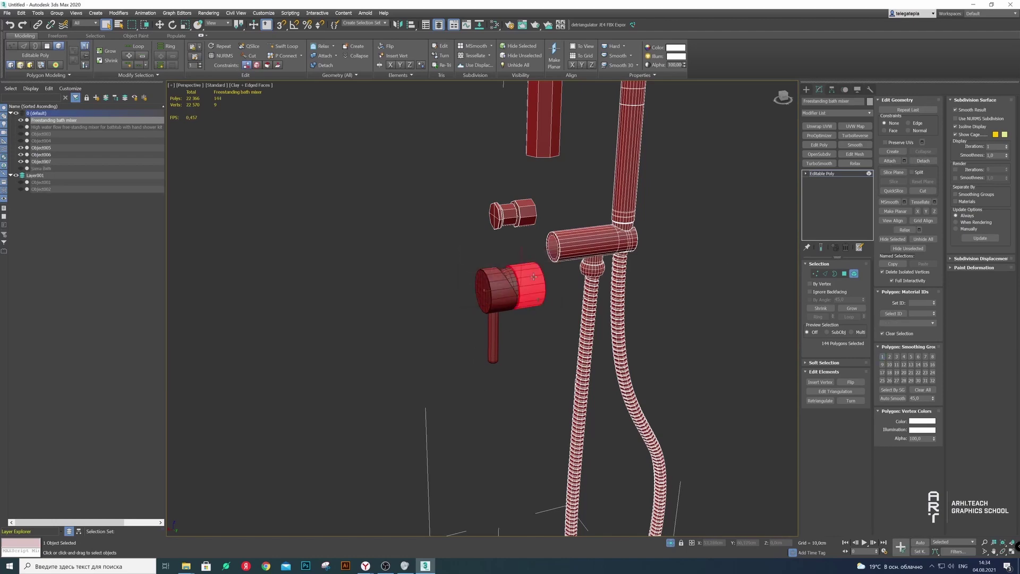
click(923, 160)
click(547, 283)
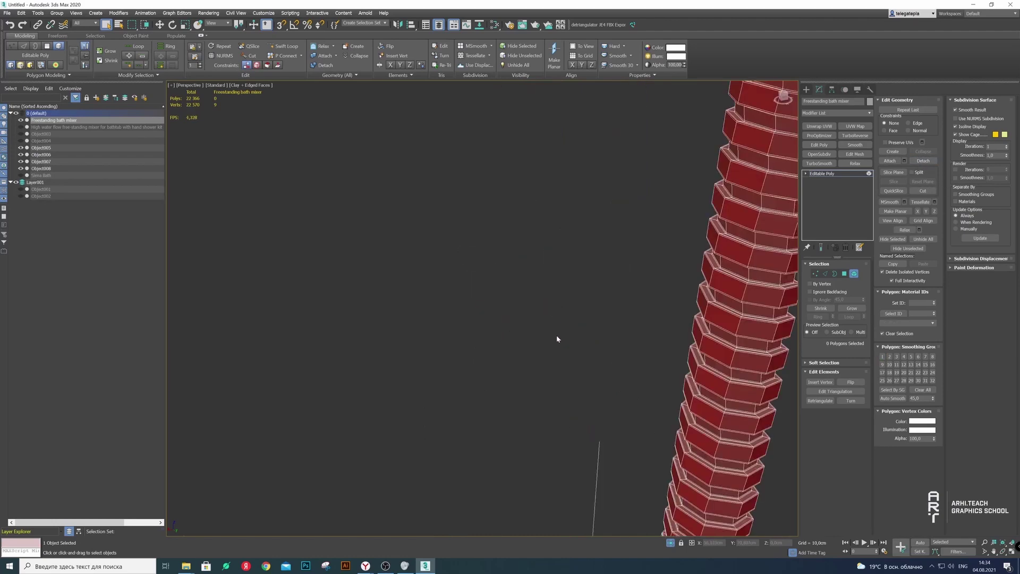
Detach the hex nut and its adjoining part as Object009
scroll(556, 334, up, 5)
scroll(533, 302, down, 3)
middle_drag(533, 302, 534, 289)
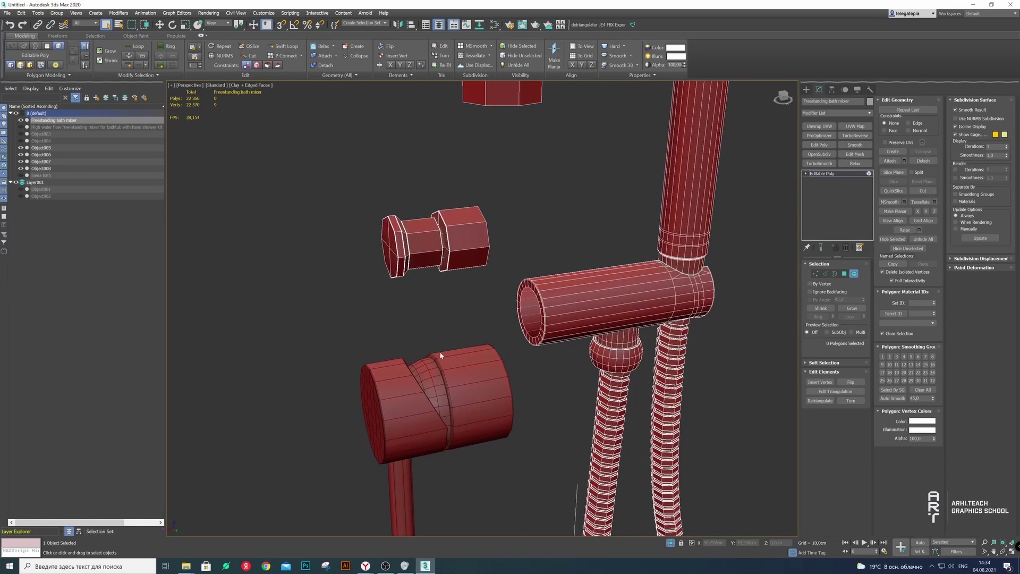
click(445, 242)
scroll(446, 242, up, 4)
ctrl+click(473, 242)
scroll(494, 236, up, 3)
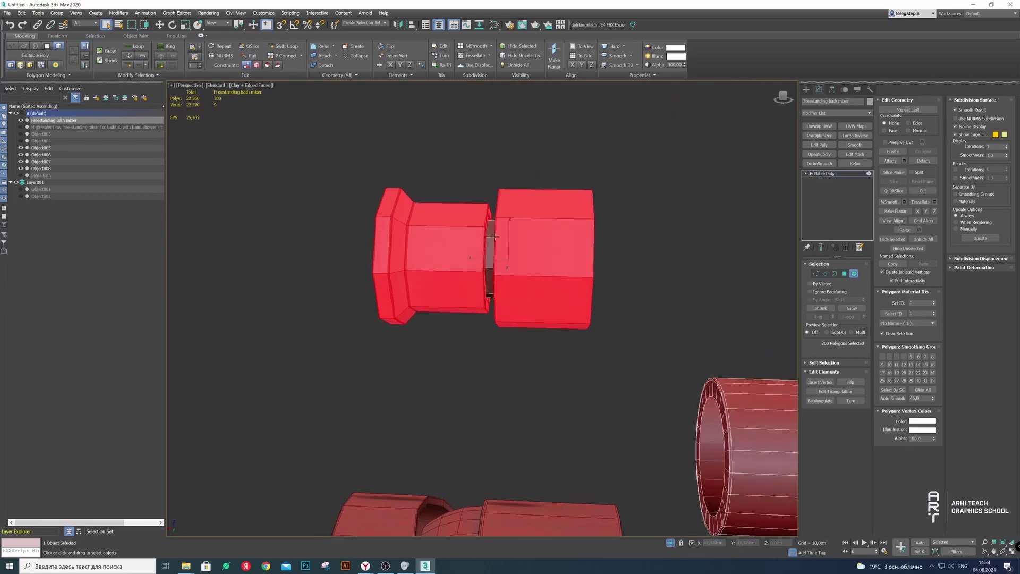
alt+middle_drag(480, 247, 531, 240)
click(923, 161)
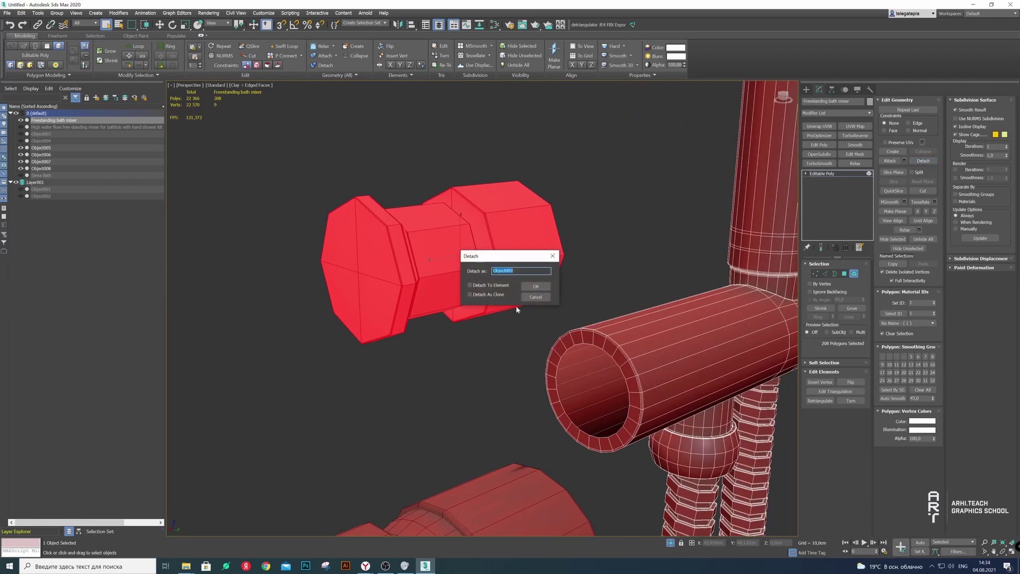
click(535, 289)
Detach the horizontal holder pipe as Object010
middle_drag(536, 289, 249, 125)
click(446, 232)
scroll(402, 240, up, 3)
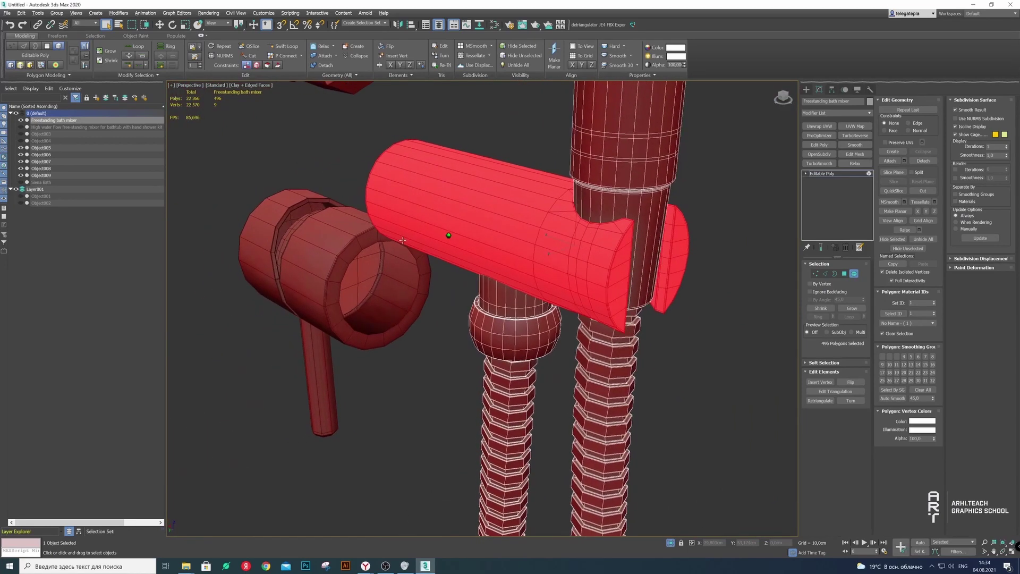
click(924, 161)
scroll(529, 322, down, 2)
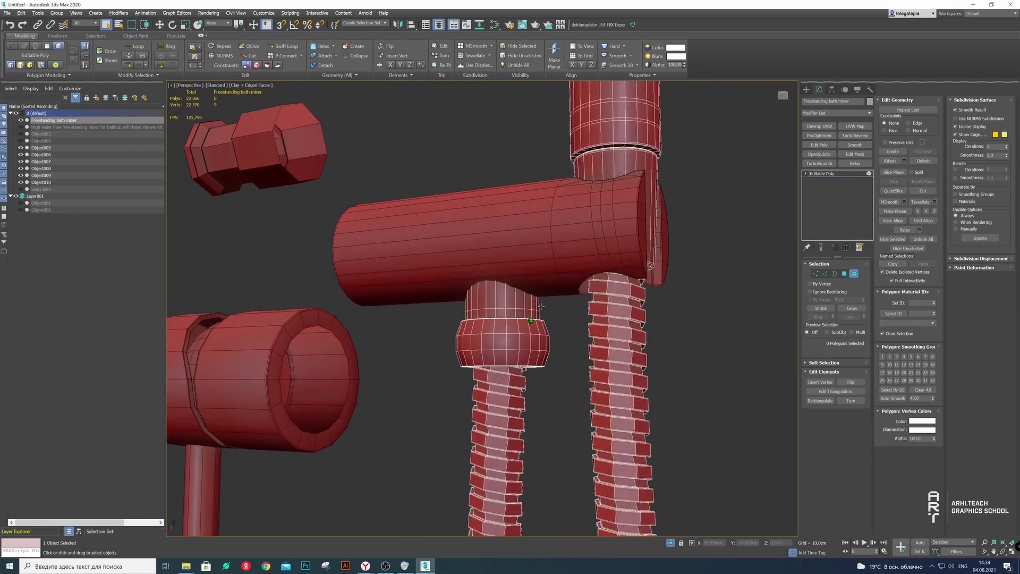
Detach the vertical shower tube and ball connector as Object011
click(526, 319)
scroll(558, 260, down, 3)
scroll(562, 257, up, 2)
ctrl+click(558, 234)
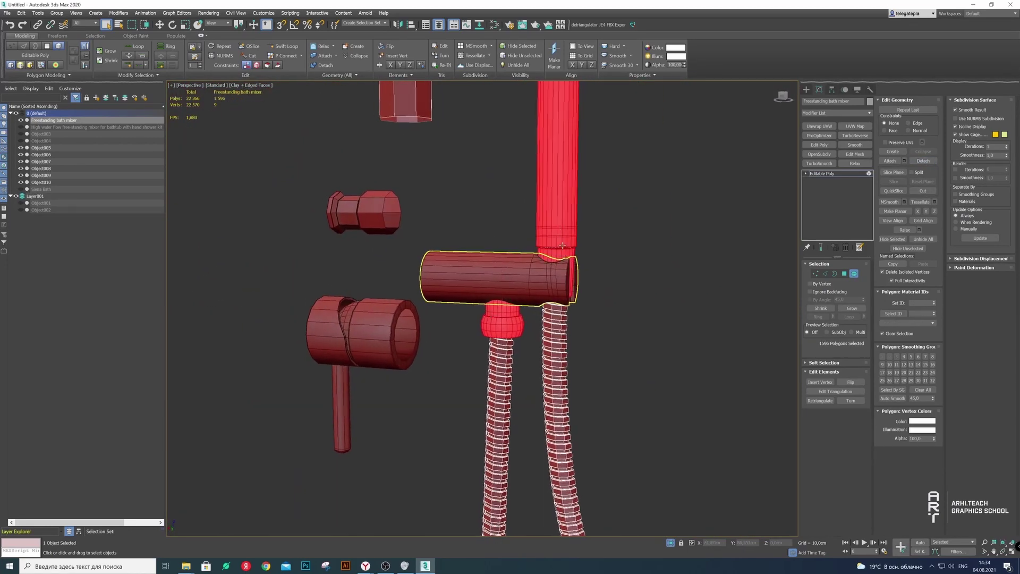
alt+middle_drag(558, 234, 611, 249)
click(923, 160)
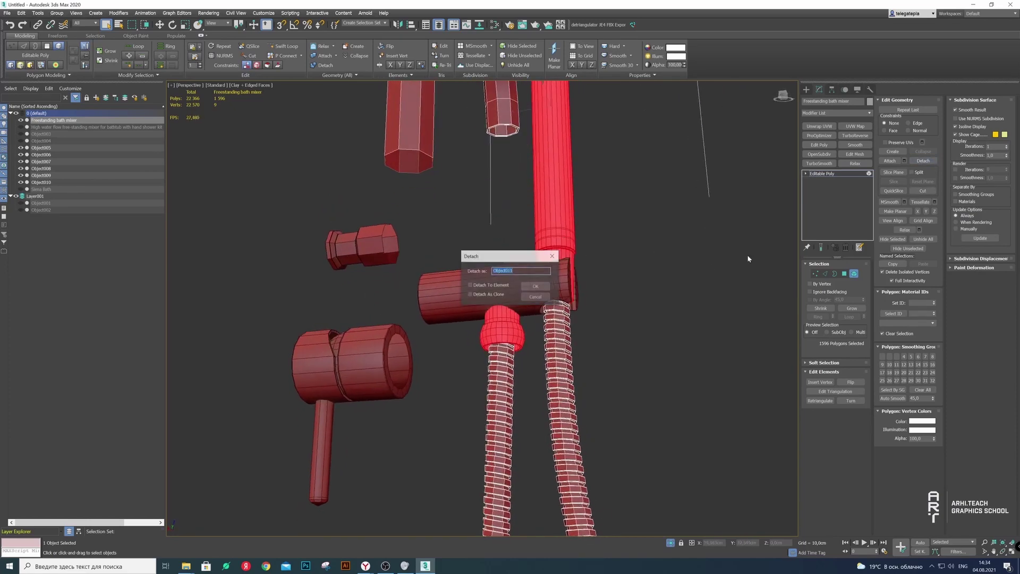
click(535, 286)
scroll(574, 290, down, 5)
scroll(558, 334, up, 2)
scroll(558, 337, up, 2)
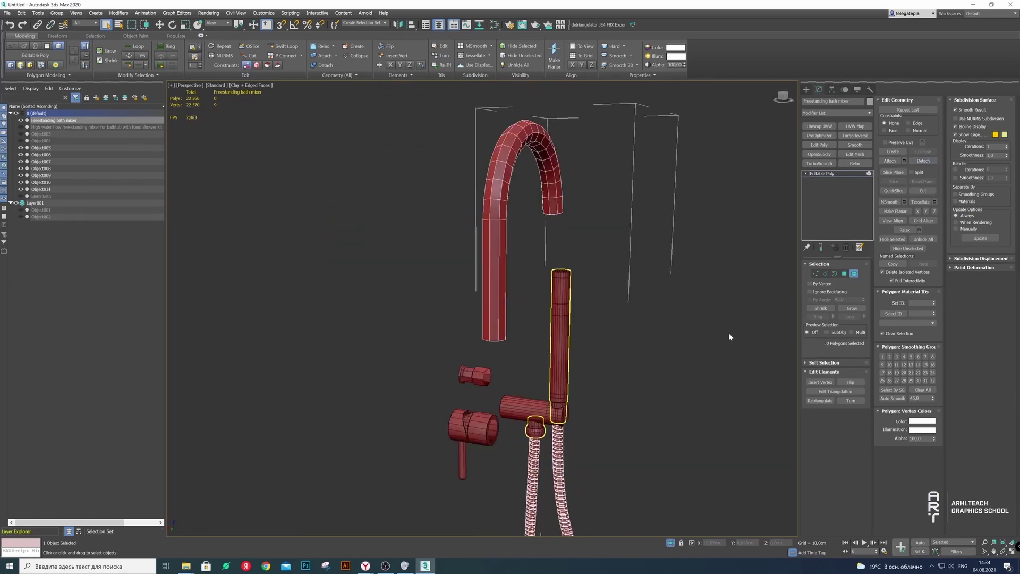
click(524, 408)
scroll(564, 380, up, 3)
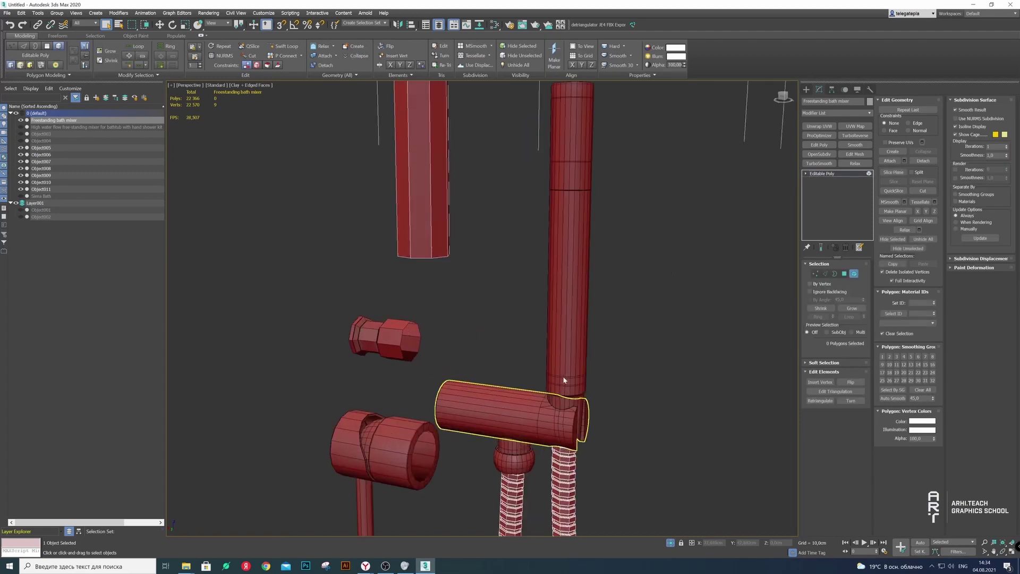
click(853, 274)
Select the shower holder and vertical tube, briefly hiding and reshowing the tube
click(664, 265)
scroll(574, 388, down, 2)
click(526, 422)
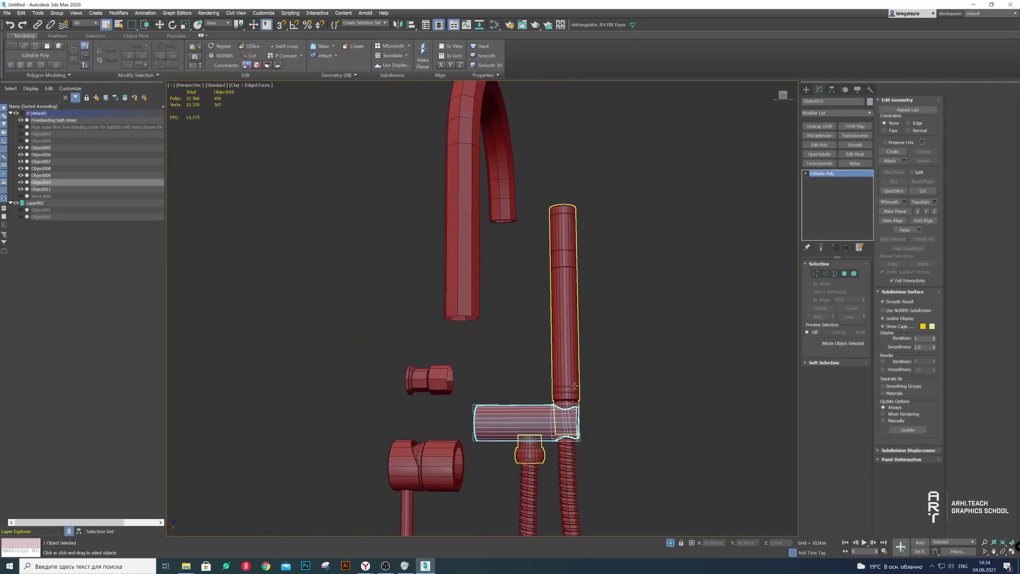
click(574, 386)
scroll(572, 388, up, 5)
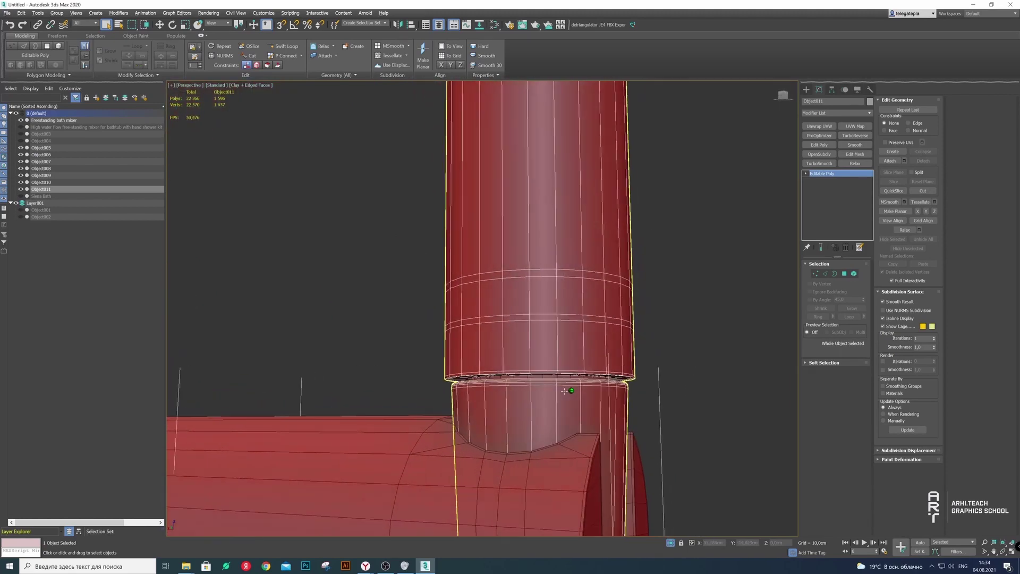
scroll(558, 386, up, 2)
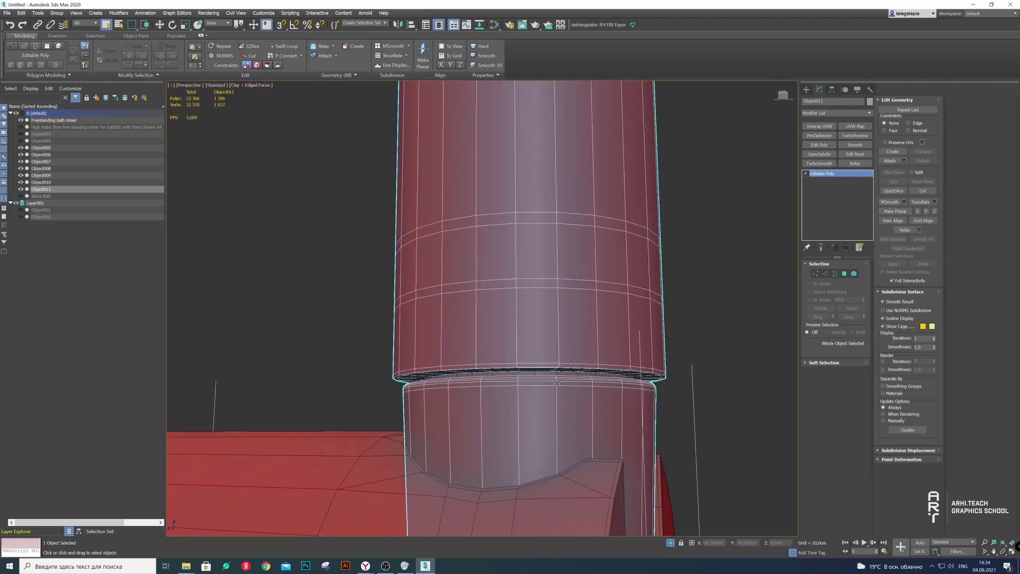
click(21, 189)
click(21, 190)
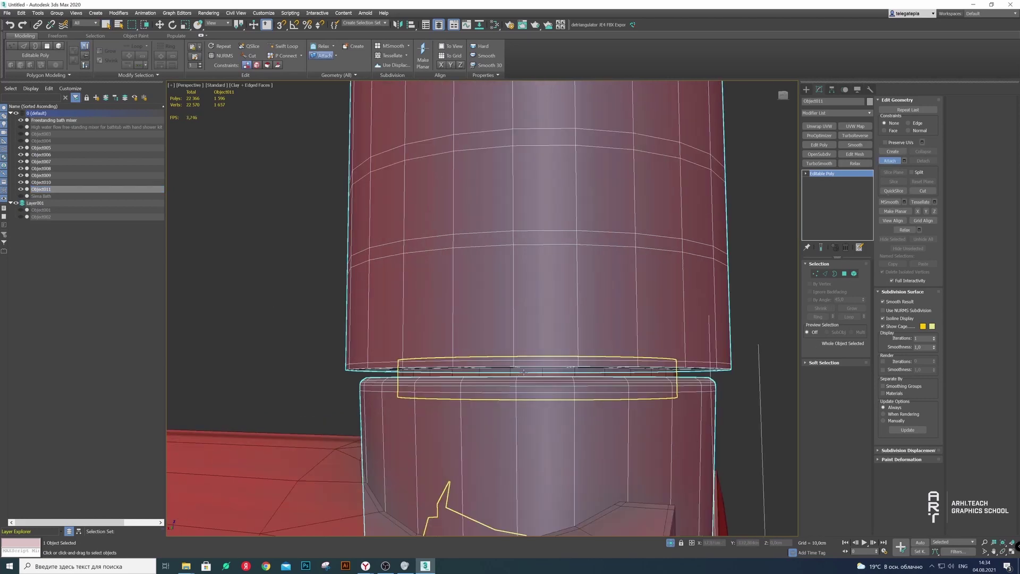
scroll(391, 296, down, 8)
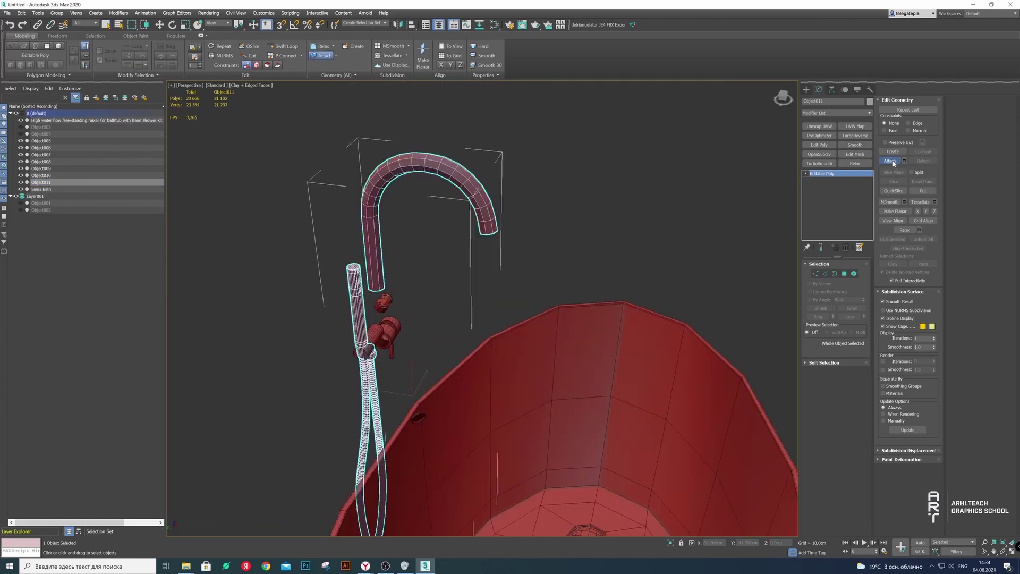
scroll(404, 307, down, 3)
Detach the selected shower tube element as its own object, Object012
click(404, 307)
alt+middle_drag(404, 308, 405, 343)
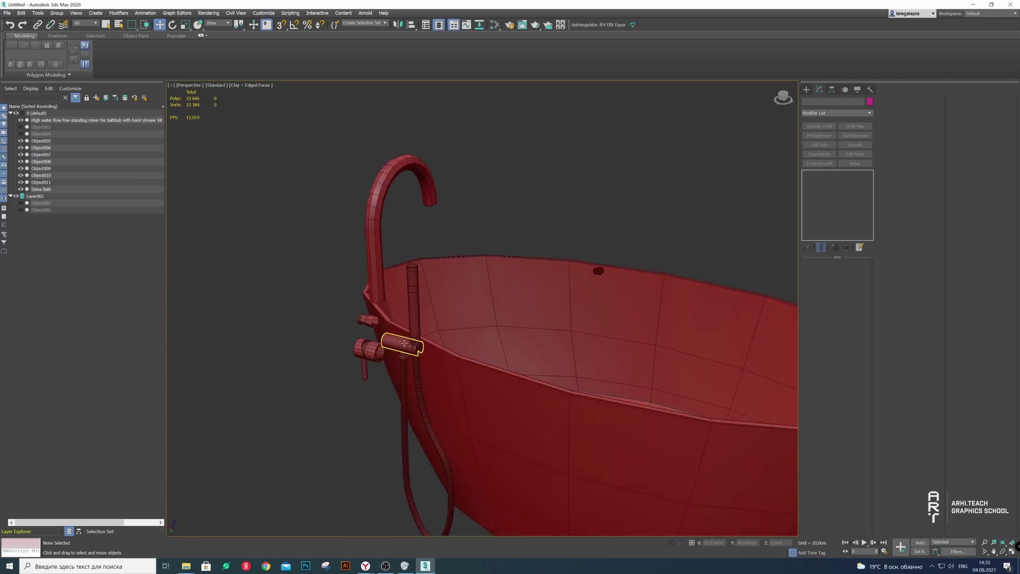
click(405, 343)
scroll(404, 343, up, 2)
scroll(476, 302, up, 3)
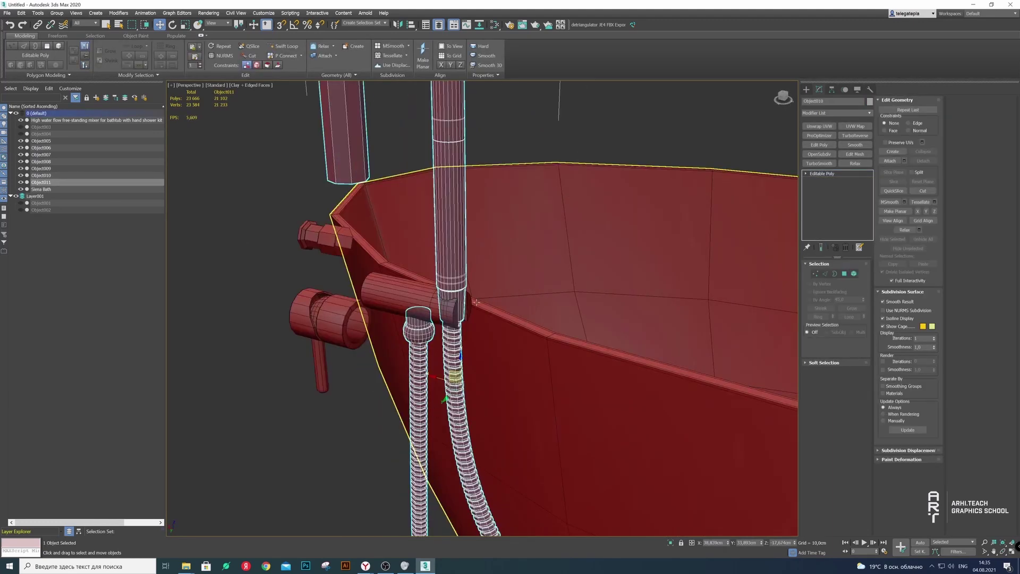
click(854, 274)
key(z)
mouse_move(451, 221)
alt+middle_down()
mouse_move(400, 197)
mouse_move(400, 281)
alt+middle_up()
scroll(400, 198, up, 4)
scroll(400, 281, down, 3)
scroll(400, 281, down, 3)
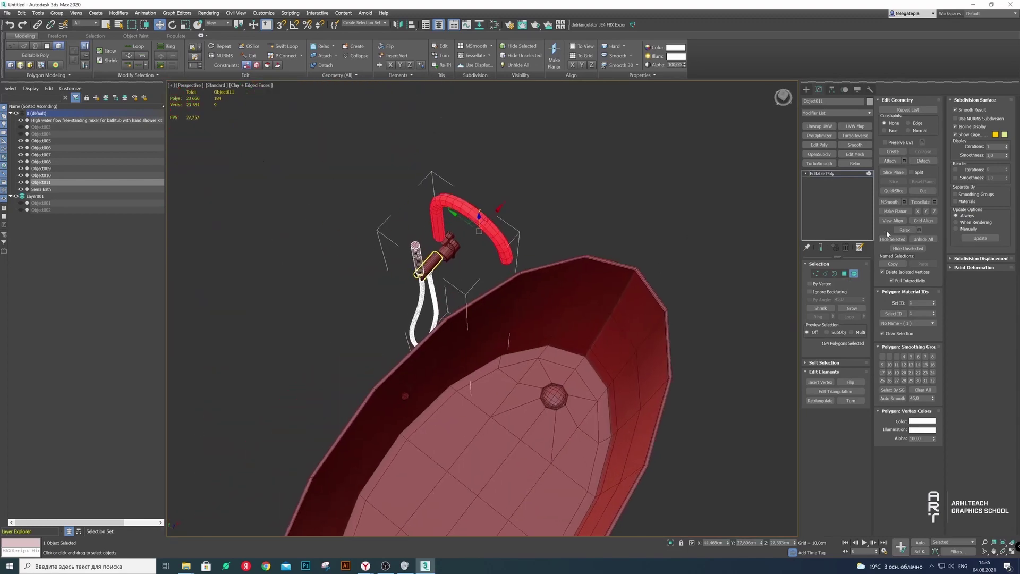
click(925, 166)
click(529, 287)
Detach the shower hose element as Object013
alt+middle_drag(528, 286, 457, 166)
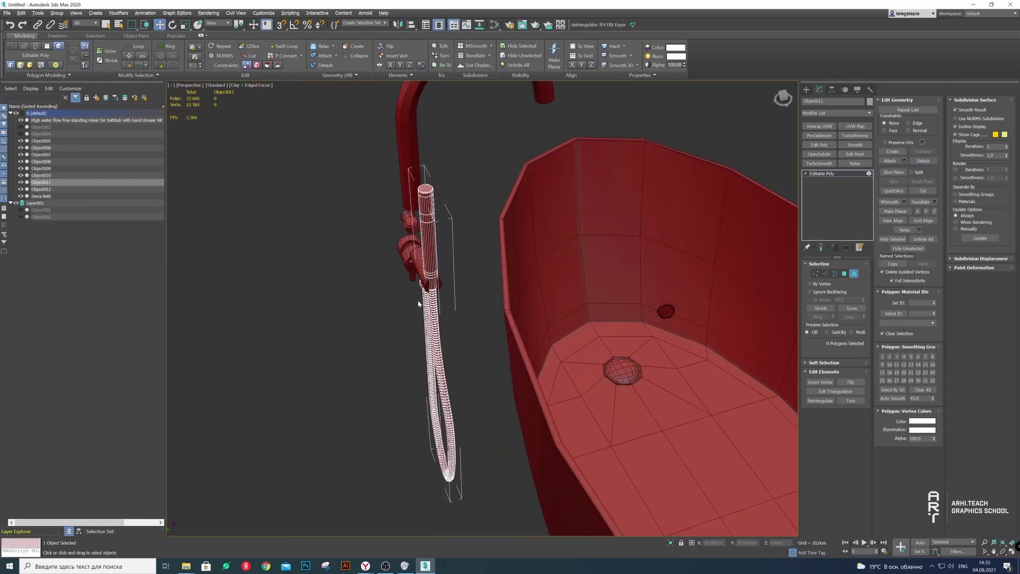
scroll(456, 166, up, 3)
scroll(407, 310, up, 3)
scroll(451, 289, up, 5)
alt+middle_drag(451, 289, 604, 314)
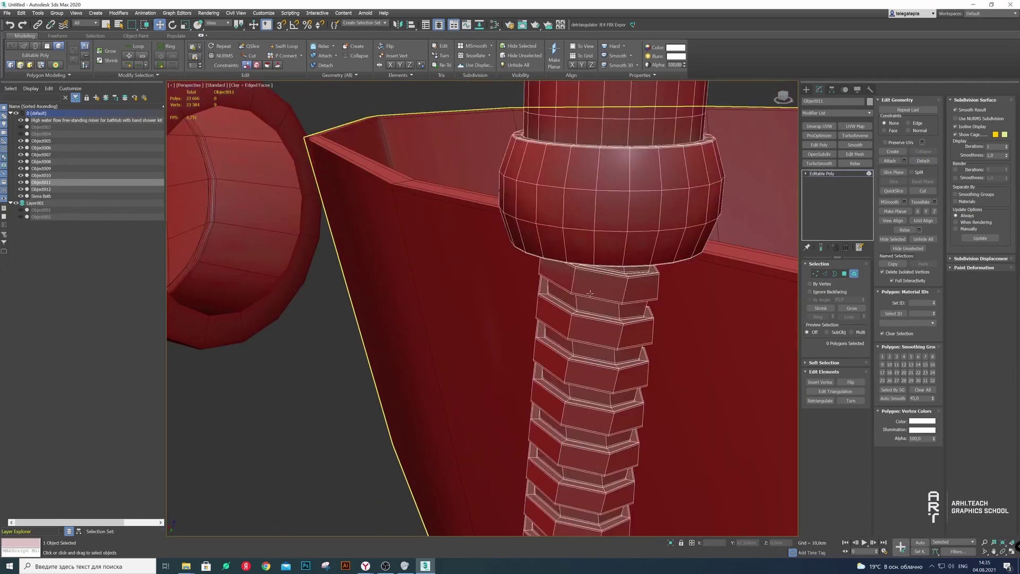
click(603, 314)
scroll(604, 314, down, 6)
scroll(515, 264, up, 2)
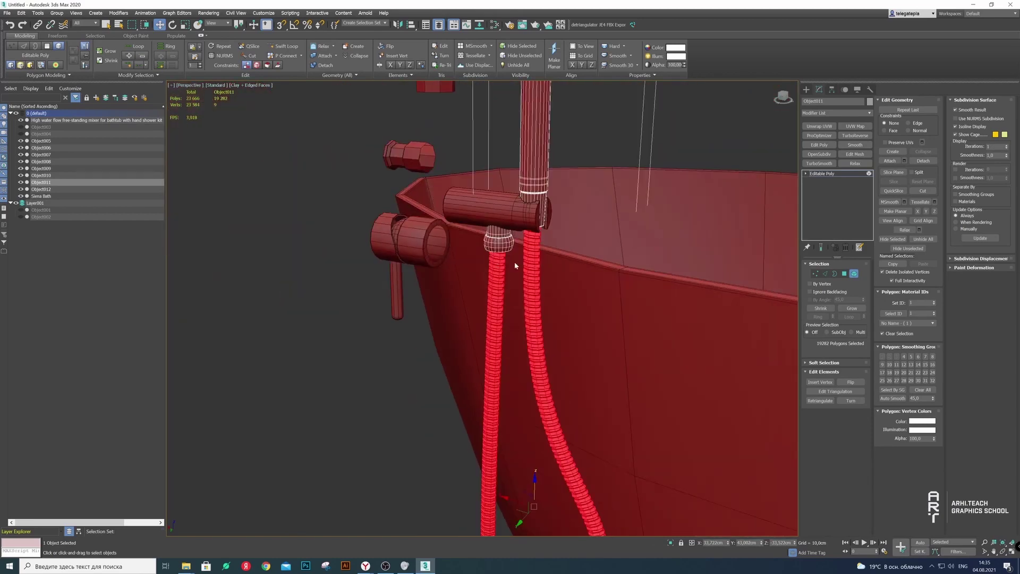
click(925, 161)
click(534, 287)
Return to object level and select Object005 through Object013 together in Scene Explorer
click(854, 274)
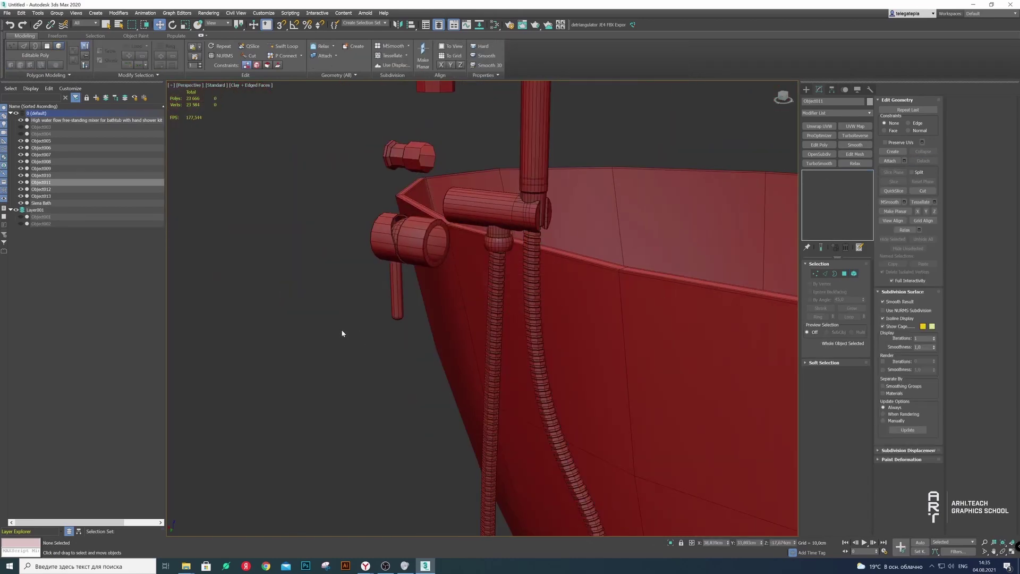
scroll(341, 329, down, 5)
click(404, 287)
scroll(405, 308, up, 5)
mouse_move(405, 308)
alt+middle_down()
mouse_move(330, 330)
mouse_move(376, 336)
mouse_move(393, 297)
alt+middle_up()
scroll(401, 248, up, 5)
scroll(401, 248, down, 5)
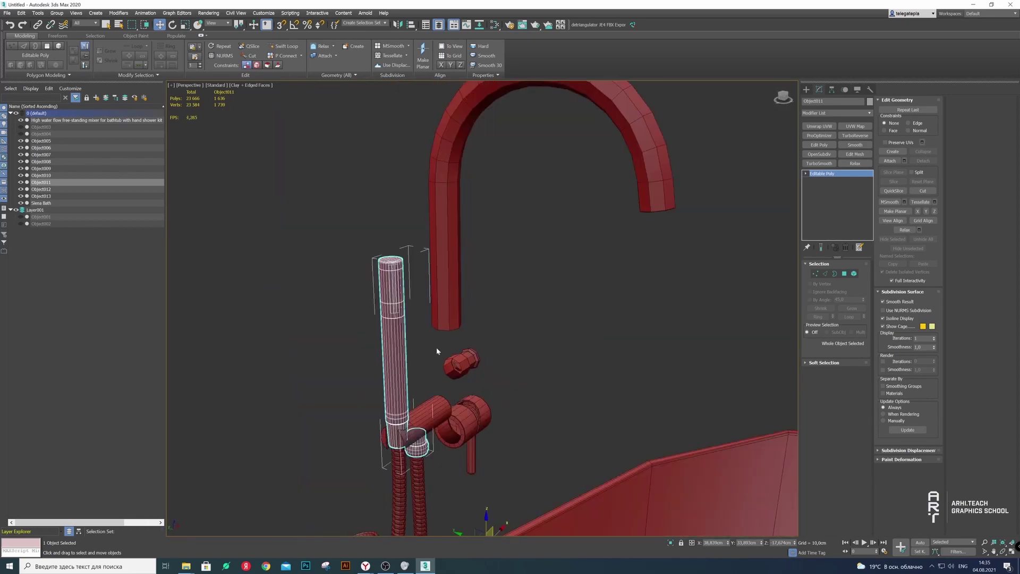
mouse_move(436, 347)
alt+middle_down()
mouse_move(457, 341)
mouse_move(442, 338)
alt+middle_up()
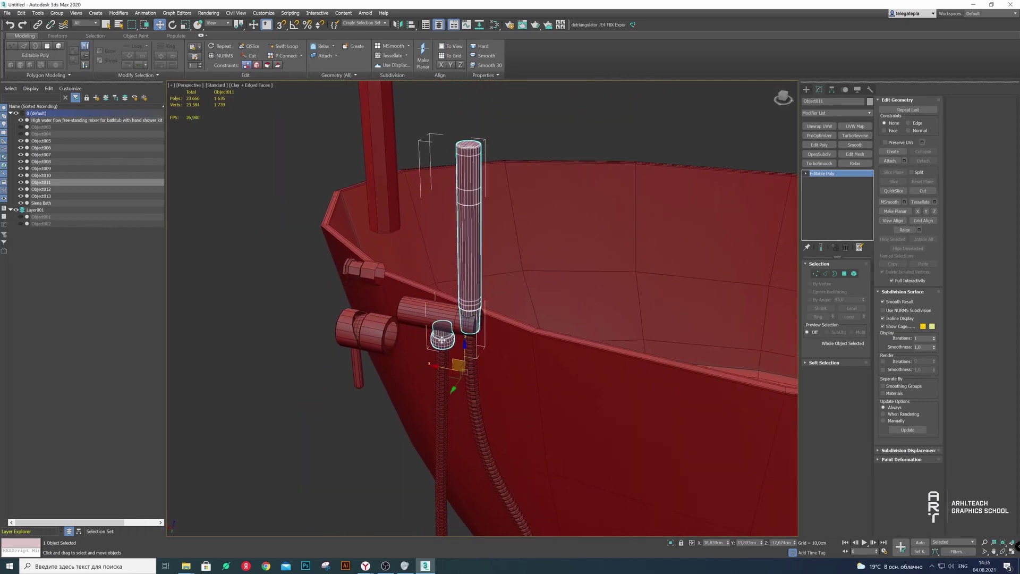
click(98, 323)
click(40, 140)
shift+click(41, 196)
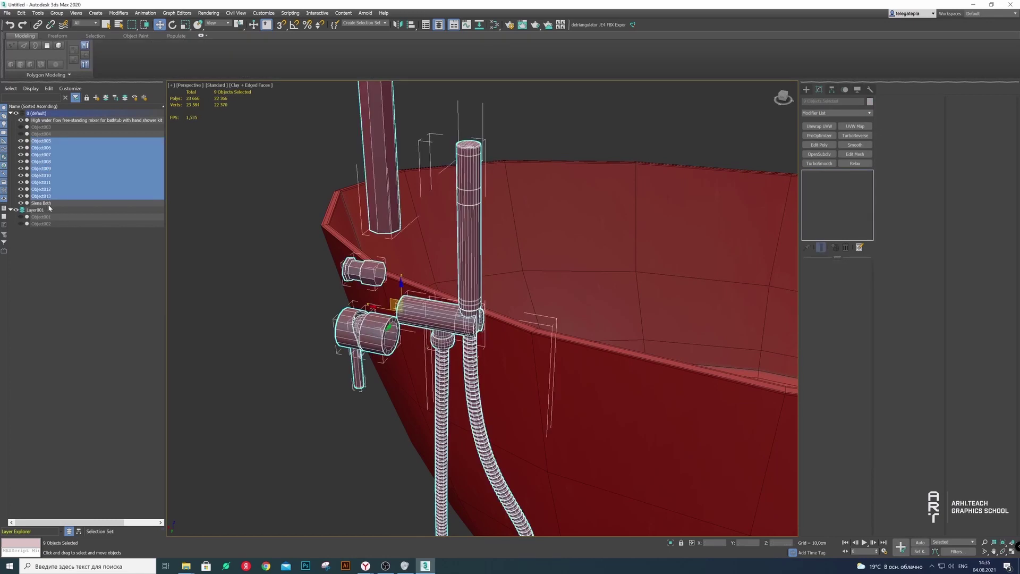
Hide the Siena Bath bathtub and select the small disk object
click(41, 203)
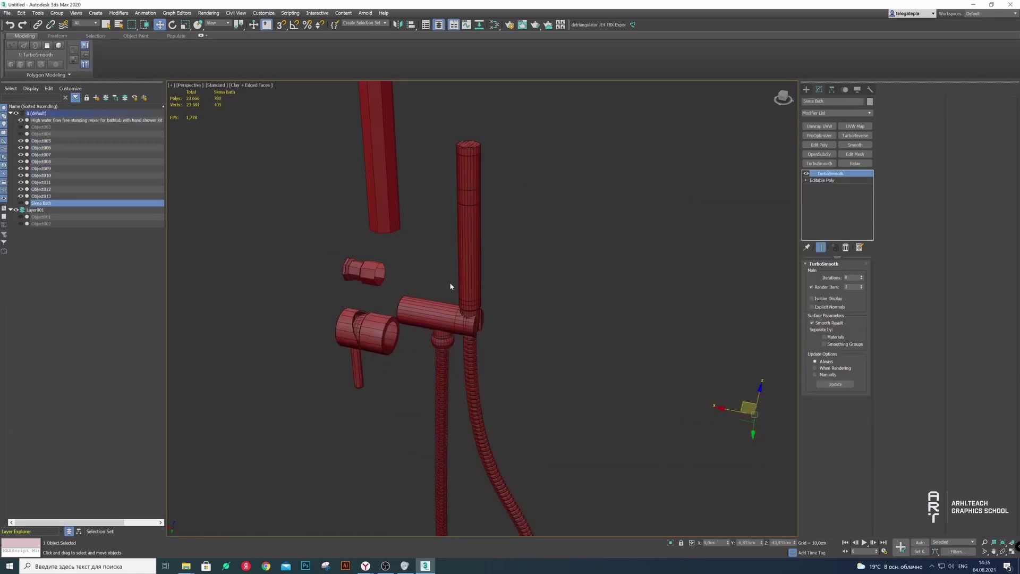
scroll(450, 286, down, 5)
alt+middle_drag(506, 301, 523, 257)
scroll(499, 252, up, 8)
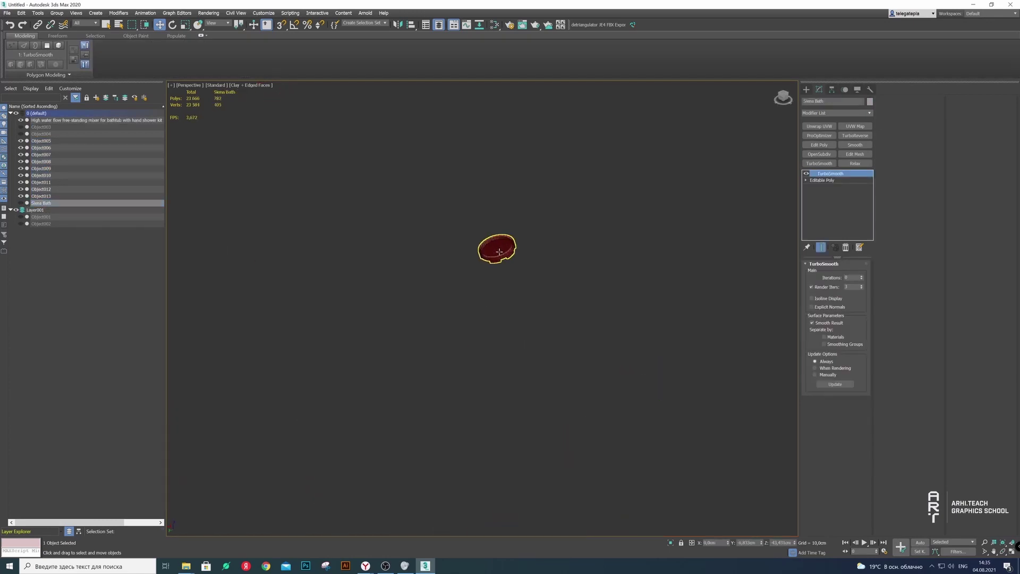
scroll(467, 265, down, 5)
scroll(420, 284, down, 3)
scroll(372, 281, down, 2)
click(376, 277)
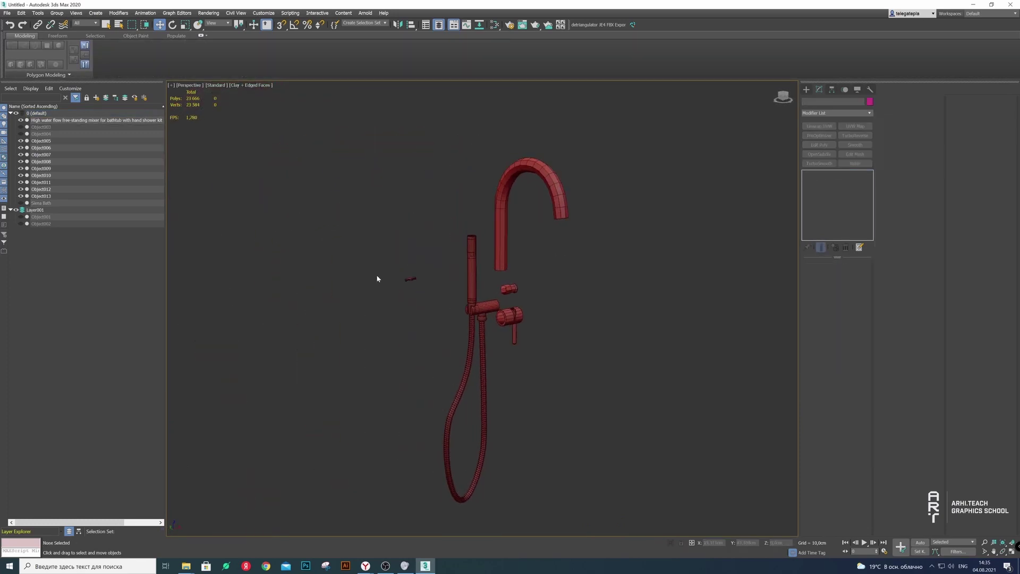
click(404, 280)
scroll(399, 283, up, 4)
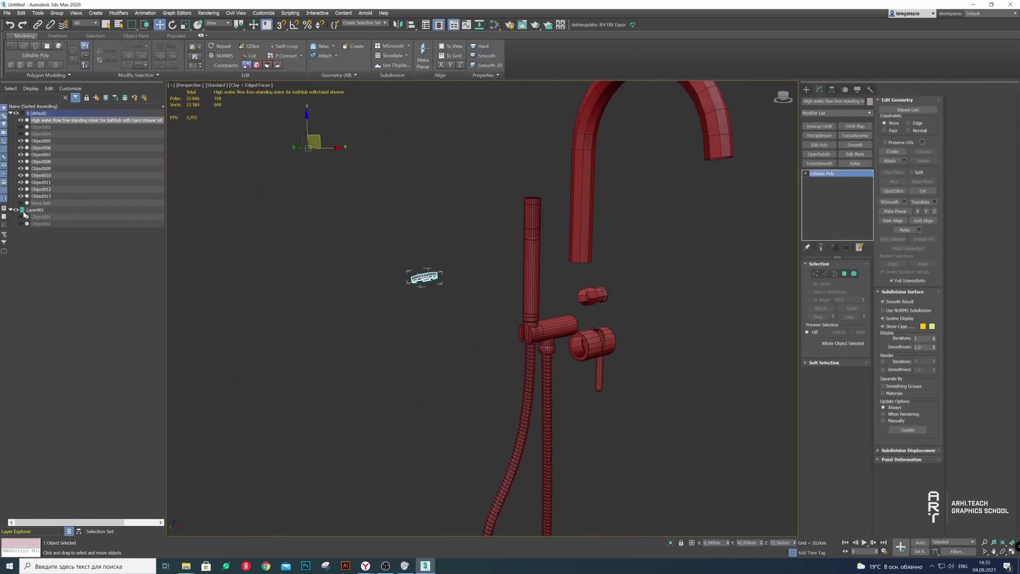
Unhide Object001 and Object002, then attach the inner ring into the spout Object002
drag(20, 218, 20, 224)
scroll(425, 283, up, 5)
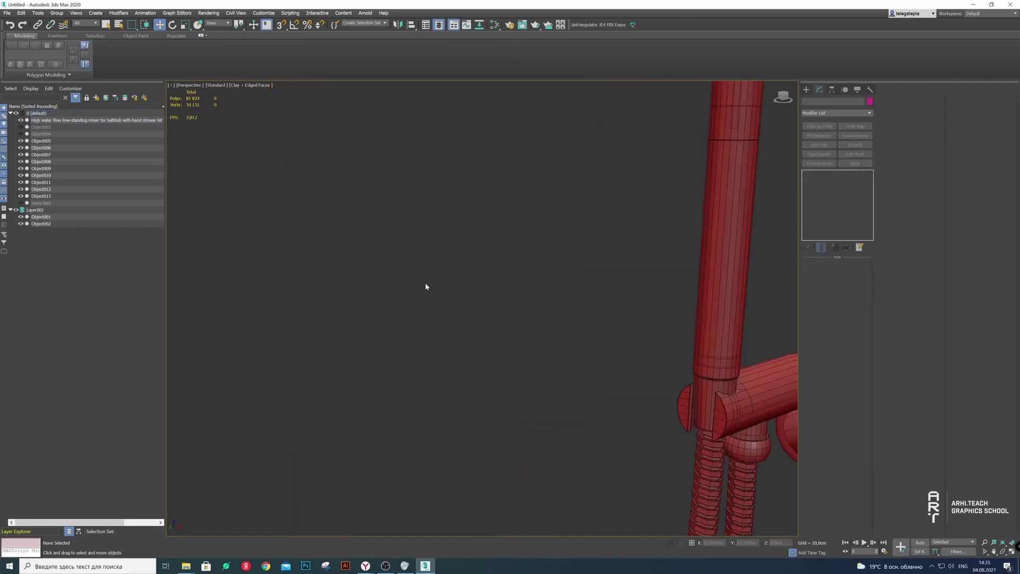
scroll(425, 283, down, 5)
click(409, 236)
scroll(419, 278, up, 3)
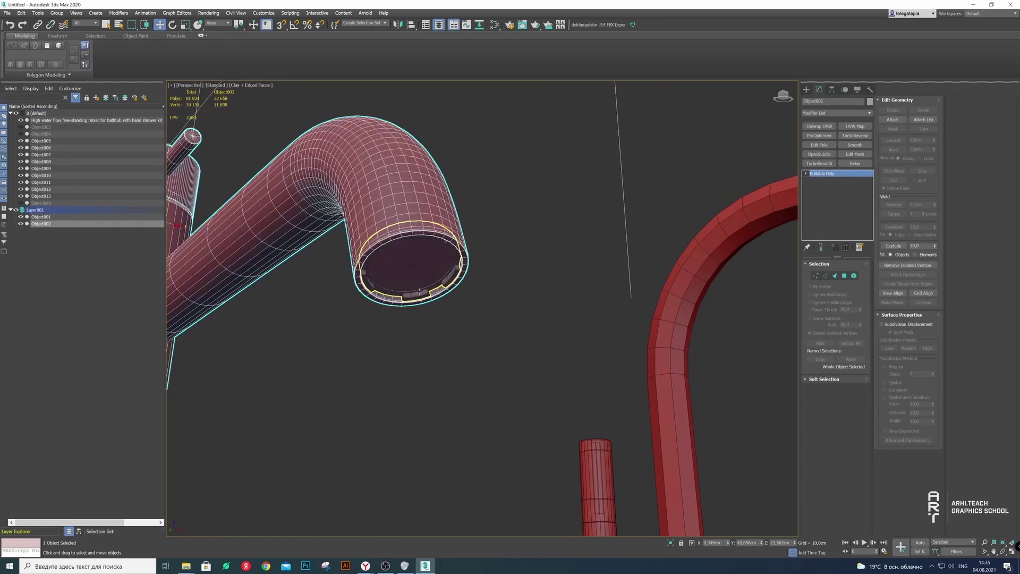
scroll(419, 278, down, 5)
scroll(420, 278, up, 2)
scroll(420, 278, up, 4)
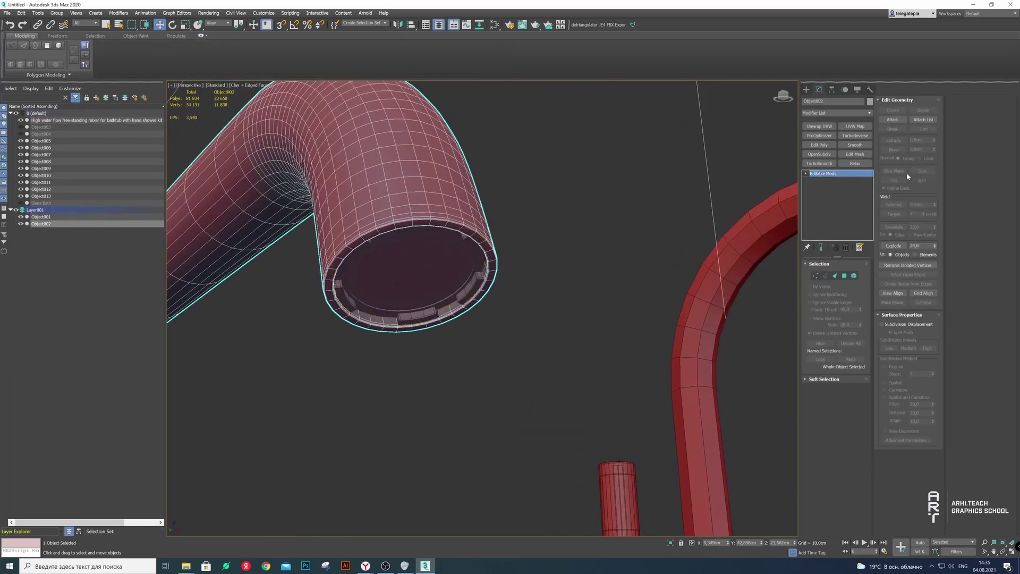
click(893, 122)
click(486, 271)
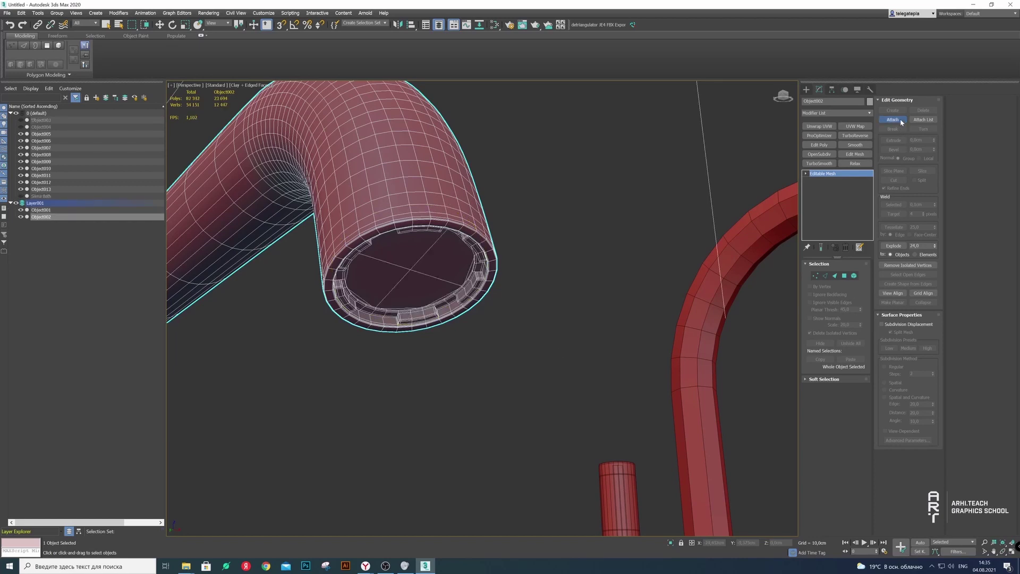
Select the spout Object012 and unhide the faucet body Object004
click(110, 304)
scroll(408, 355, down, 5)
alt+middle_drag(408, 355, 378, 365)
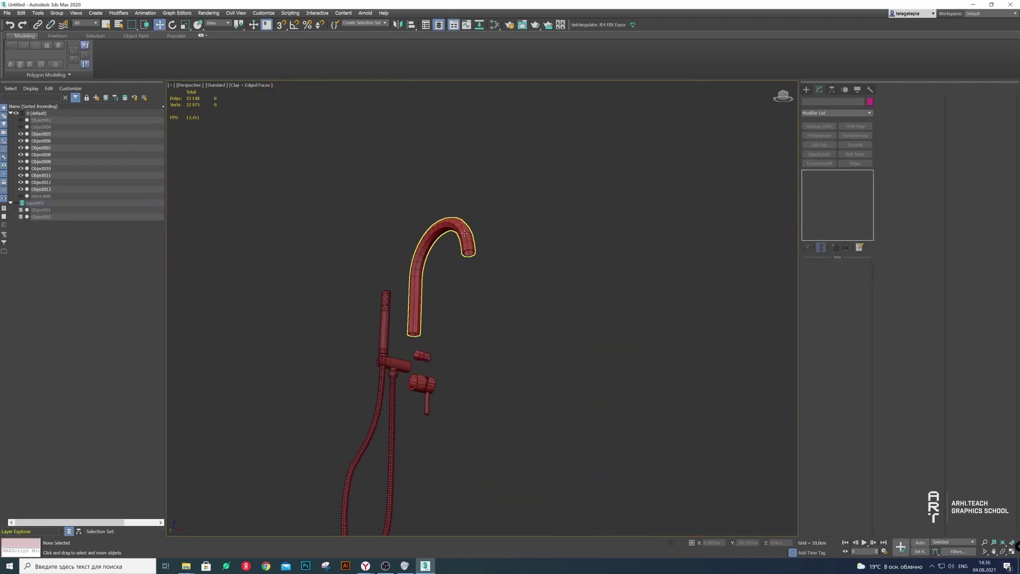
scroll(378, 366, up, 2)
click(379, 369)
click(21, 127)
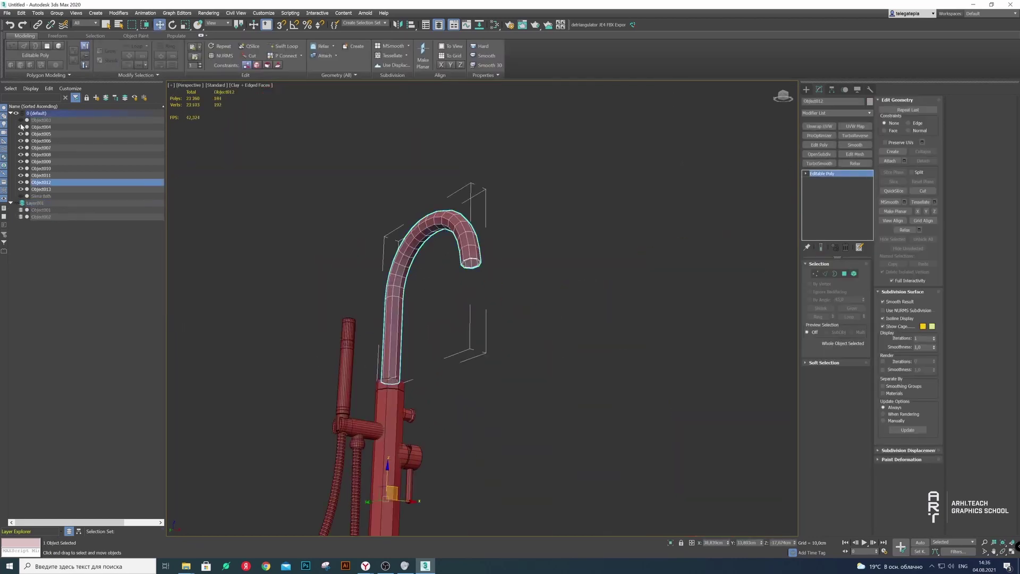
Select the faucet base Object003 on its own
click(499, 389)
alt+middle_drag(431, 364, 410, 345)
scroll(423, 364, up, 3)
scroll(455, 435, down, 5)
click(446, 433)
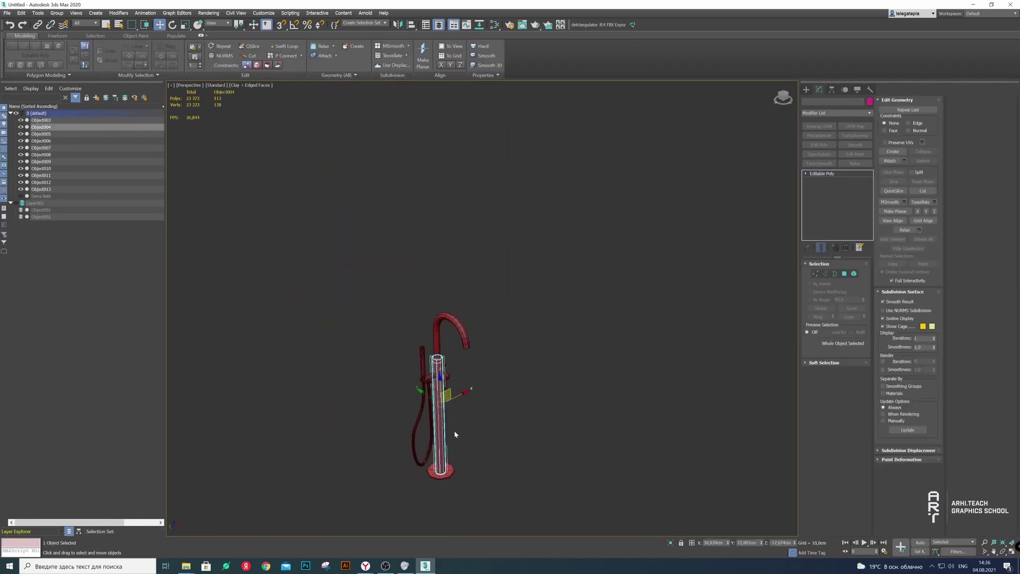
scroll(455, 435, up, 5)
mouse_move(451, 397)
alt+middle_down()
mouse_move(456, 354)
mouse_move(523, 249)
mouse_move(528, 276)
alt+middle_up()
key(ctrl+d)
click(529, 277)
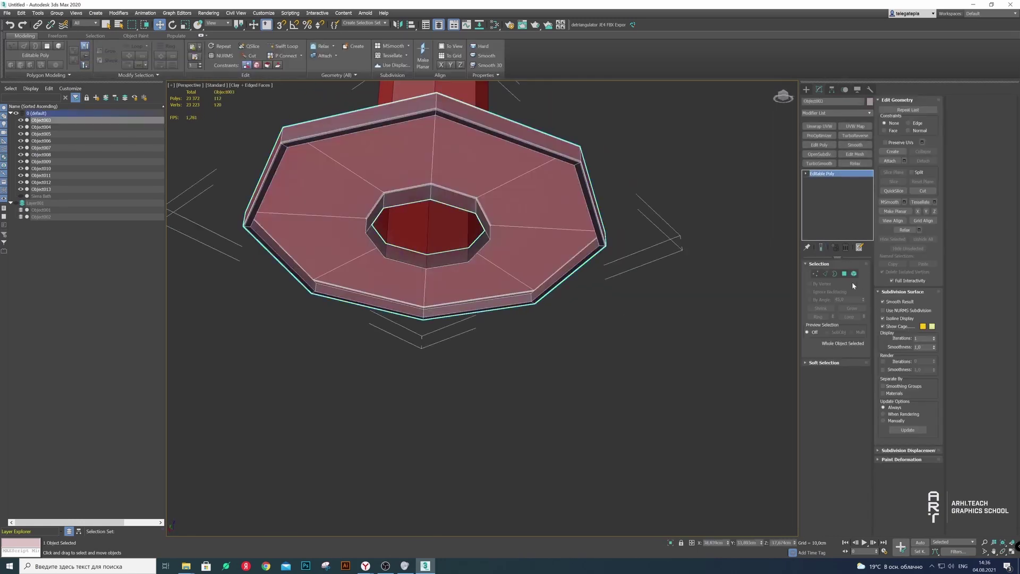
Inspect the base's thin rim polygons in Polygon mode, then return to object level
click(844, 273)
scroll(556, 337, up, 4)
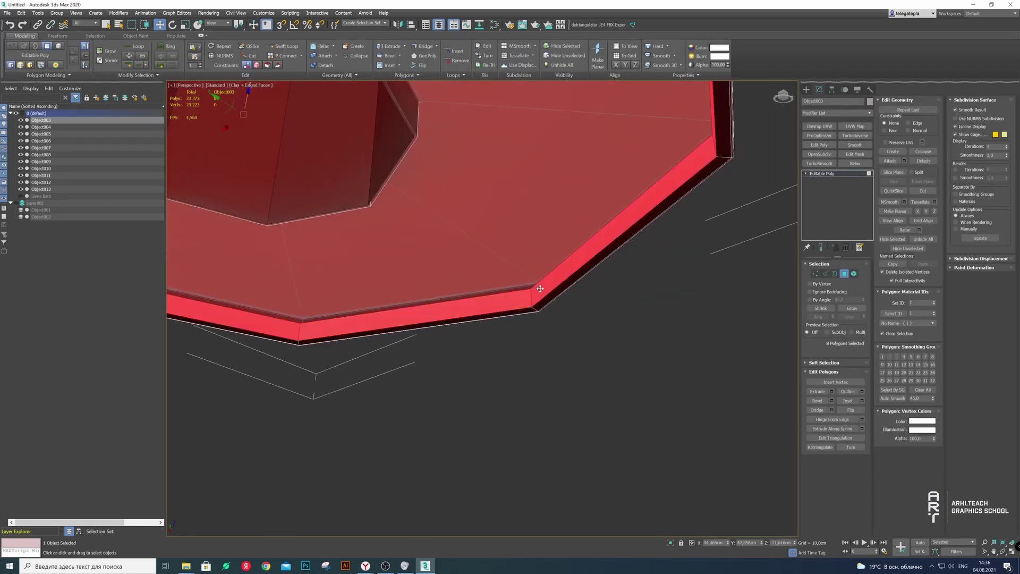
scroll(539, 288, down, 5)
alt+middle_drag(539, 289, 408, 289)
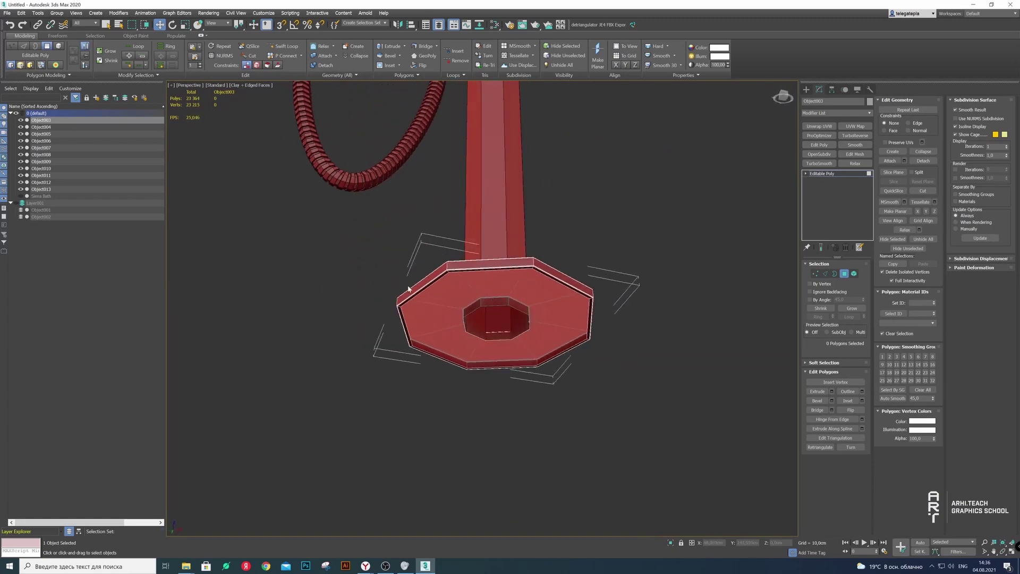
scroll(408, 288, up, 4)
mouse_move(444, 255)
alt+middle_down()
mouse_move(512, 221)
mouse_move(540, 240)
mouse_move(541, 197)
alt+middle_up()
click(538, 236)
ctrl+click(542, 237)
click(844, 183)
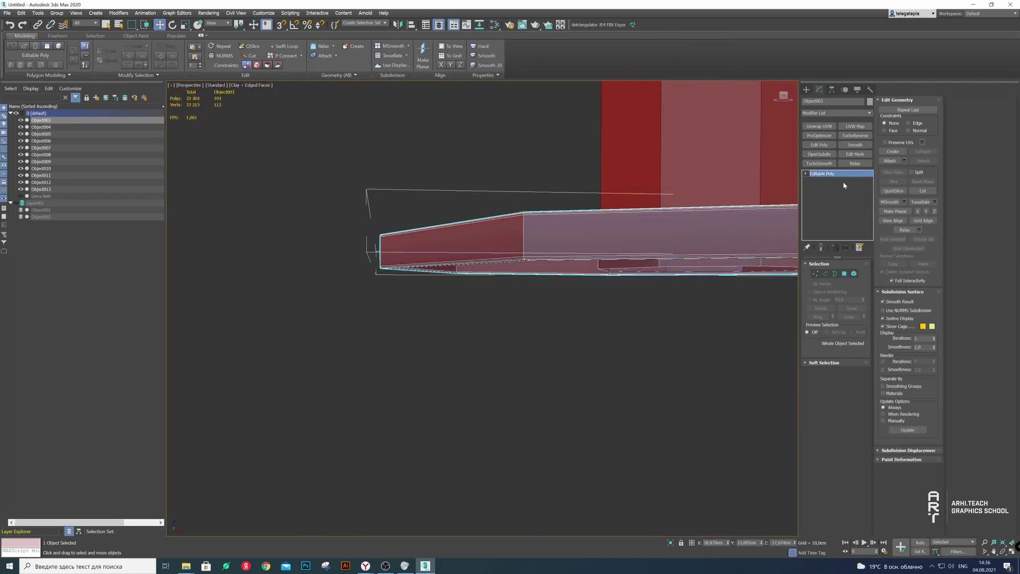
Add TurboSmooth with 3 iterations and an Edit Poly modifier above it
click(819, 163)
click(862, 278)
key(shift+z)
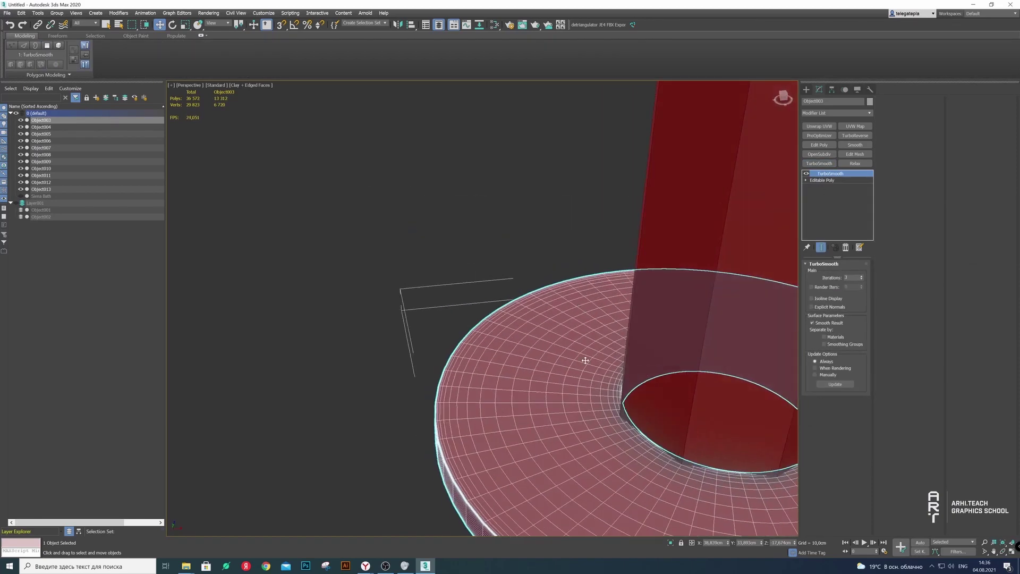
click(819, 144)
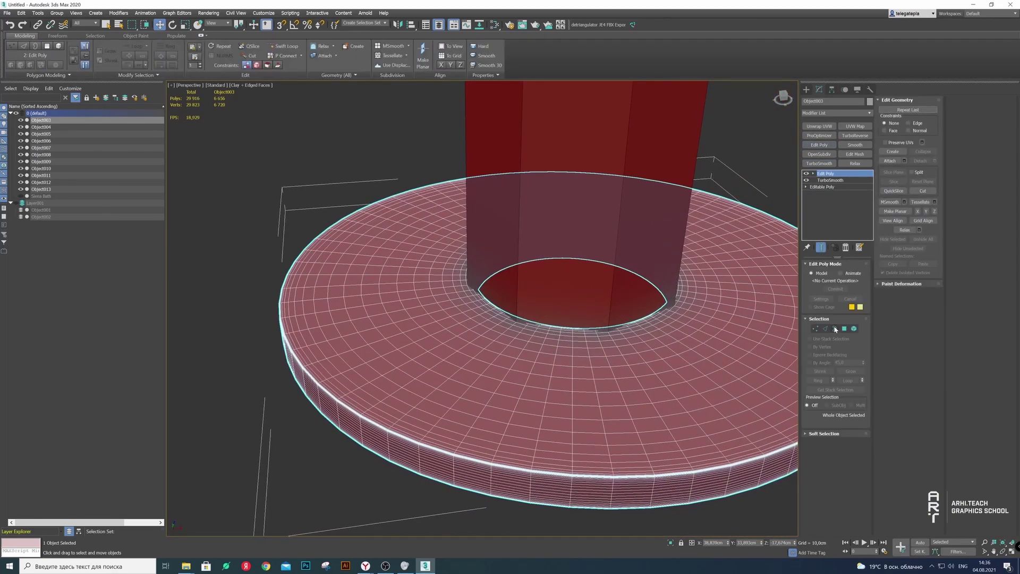
Remove the dense rim edge loops and their parallel ring loops from the base
key(2)
alt+middle_drag(531, 319, 531, 372)
scroll(532, 374, up, 5)
scroll(531, 373, up, 2)
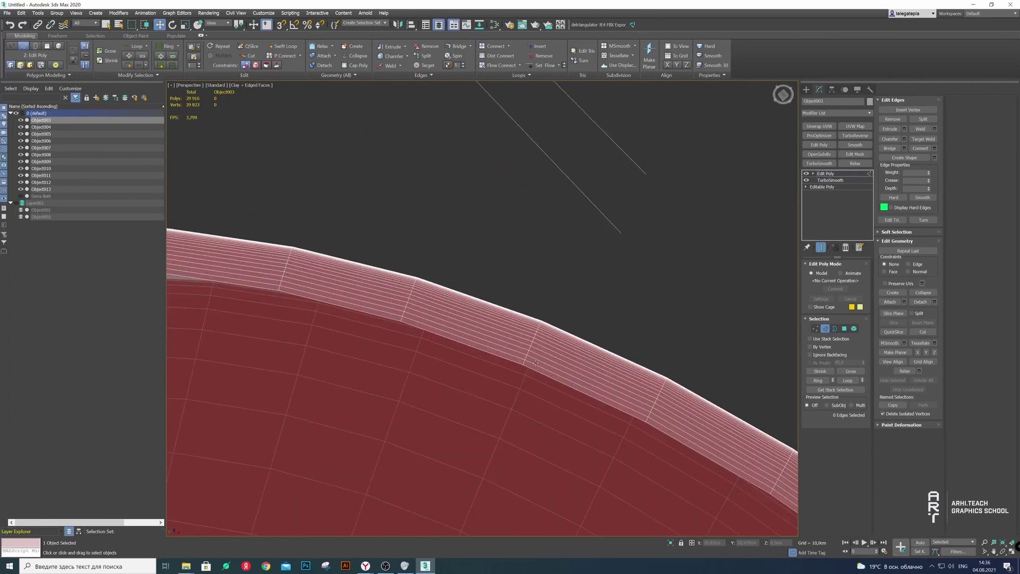
double_click(543, 362)
double_click(535, 330)
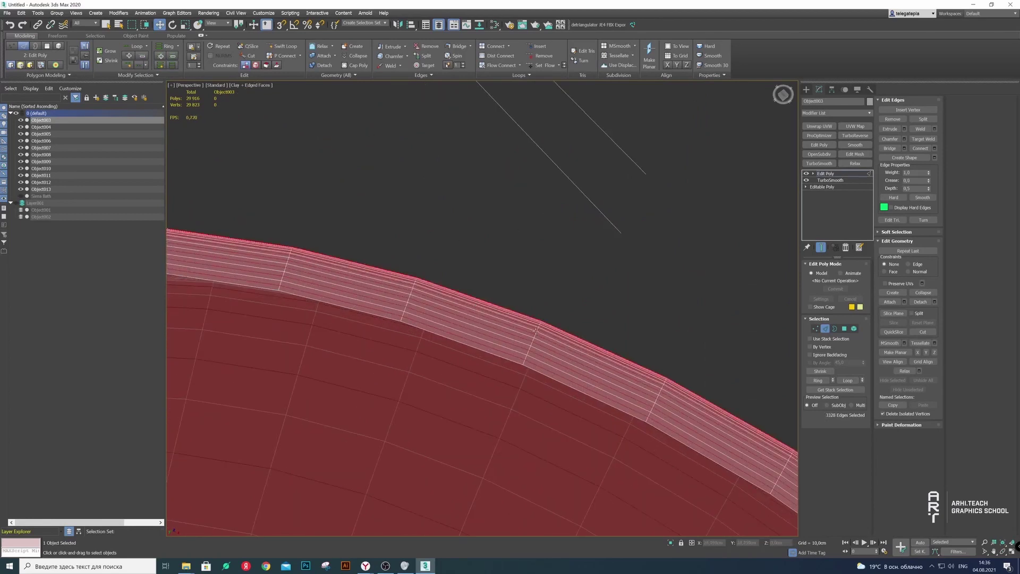
key(ctrl+BackSpace)
double_click(512, 350)
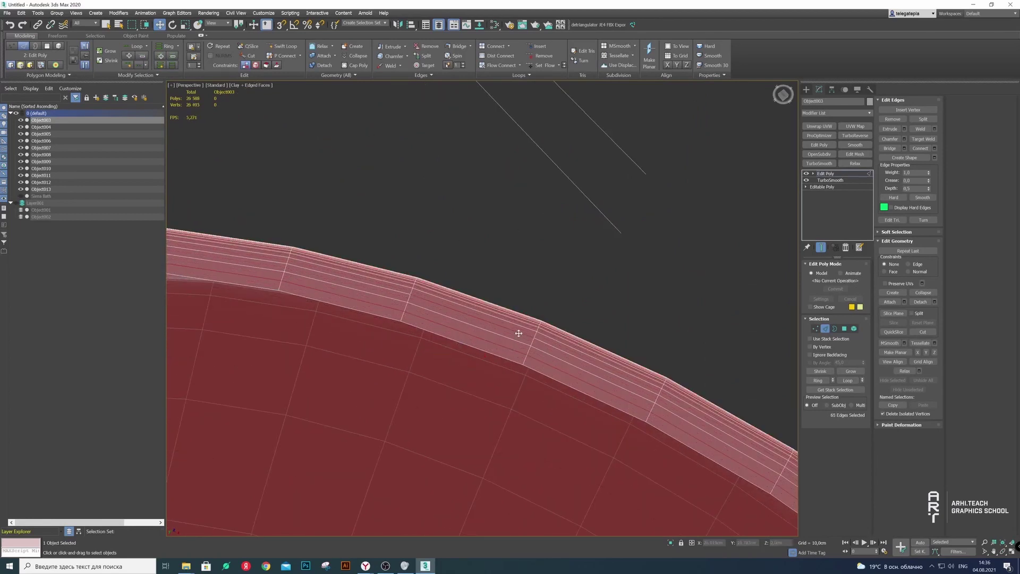
key(alt+r)
alt+middle_drag(435, 253, 467, 276)
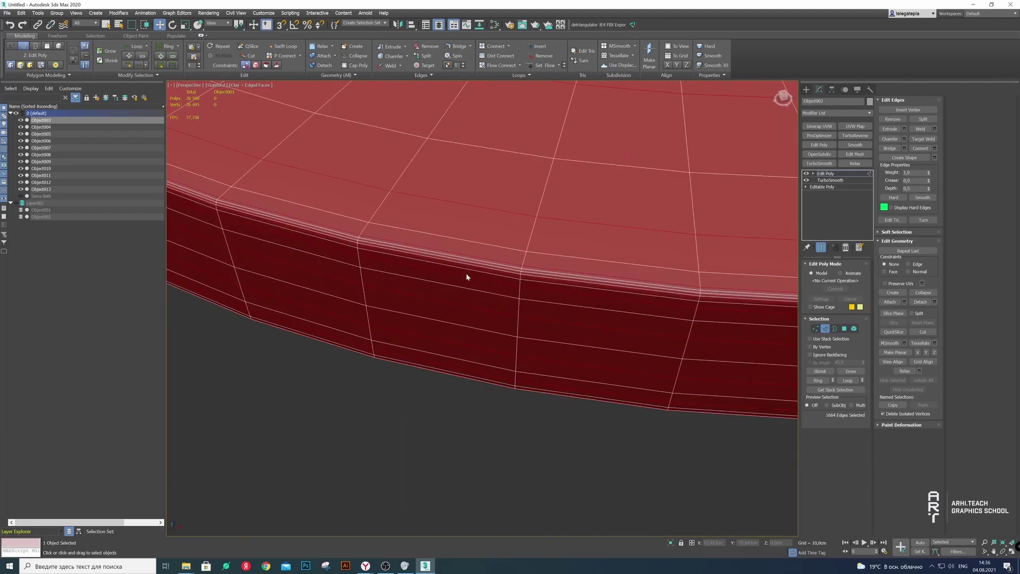
key(ctrl+BackSpace)
Select the disc's rim, top and inner-ring edge loops
scroll(448, 362, down, 5)
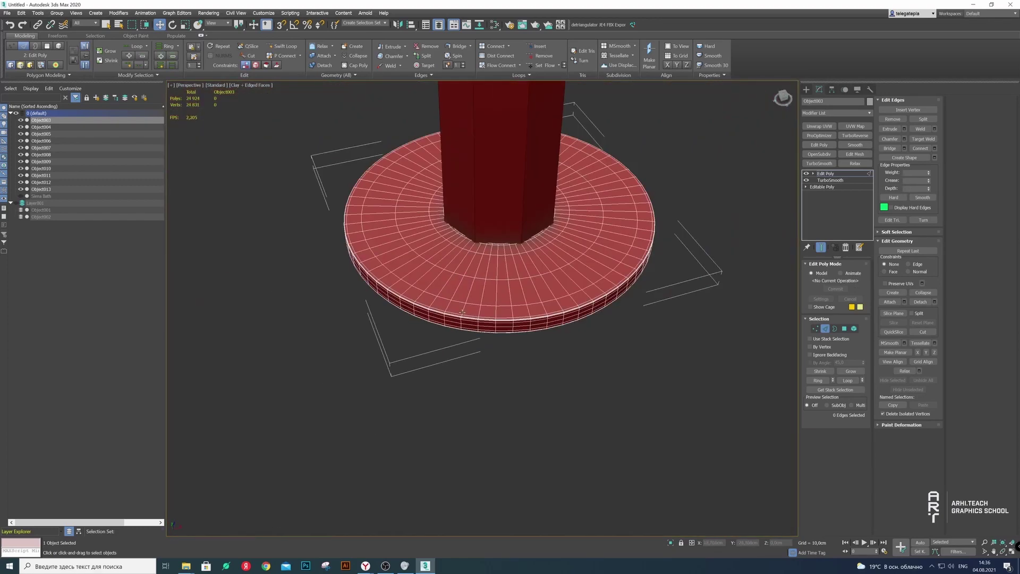
scroll(462, 312, up, 3)
mouse_move(462, 313)
alt+middle_down()
mouse_move(479, 324)
mouse_move(485, 298)
alt+middle_up()
double_click(480, 325)
ctrl+double_click(485, 344)
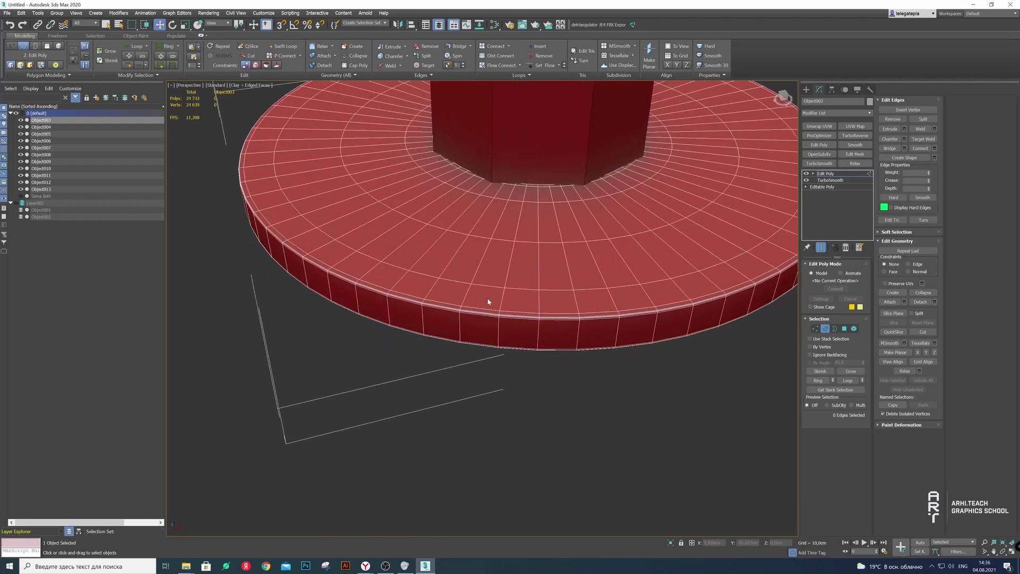
double_click(484, 309)
ctrl+double_click(502, 246)
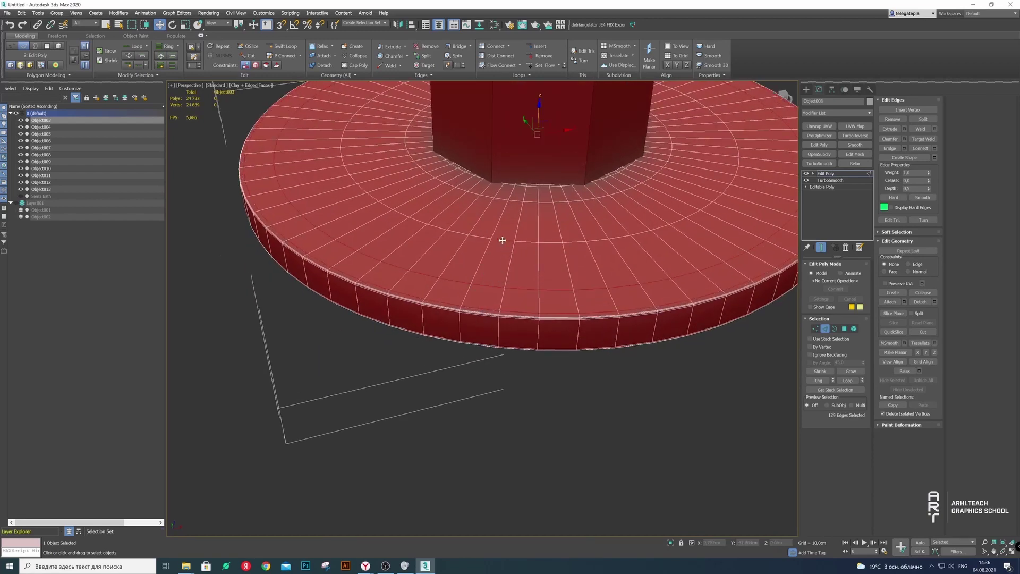
ctrl+double_click(502, 240)
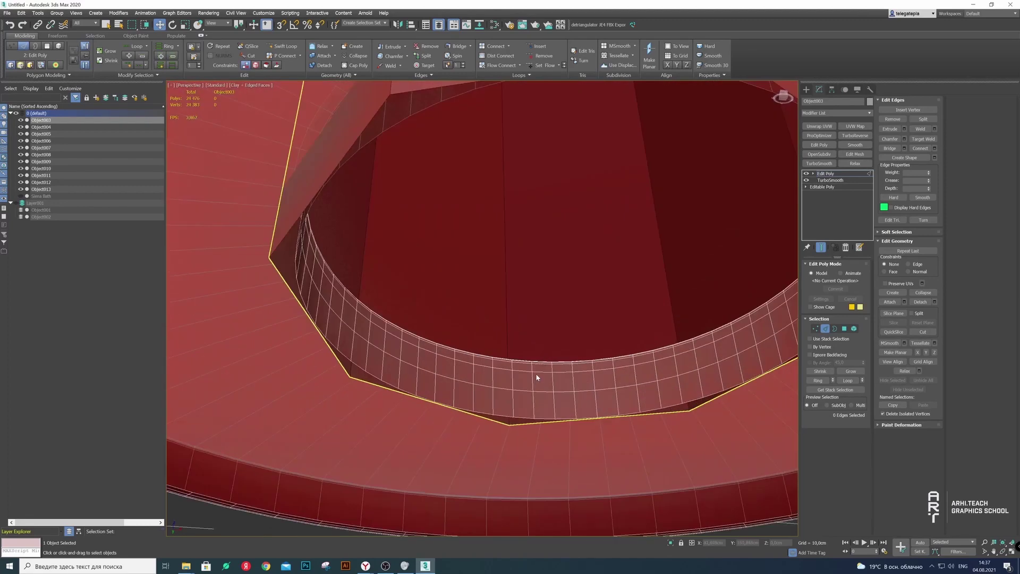
double_click(538, 373)
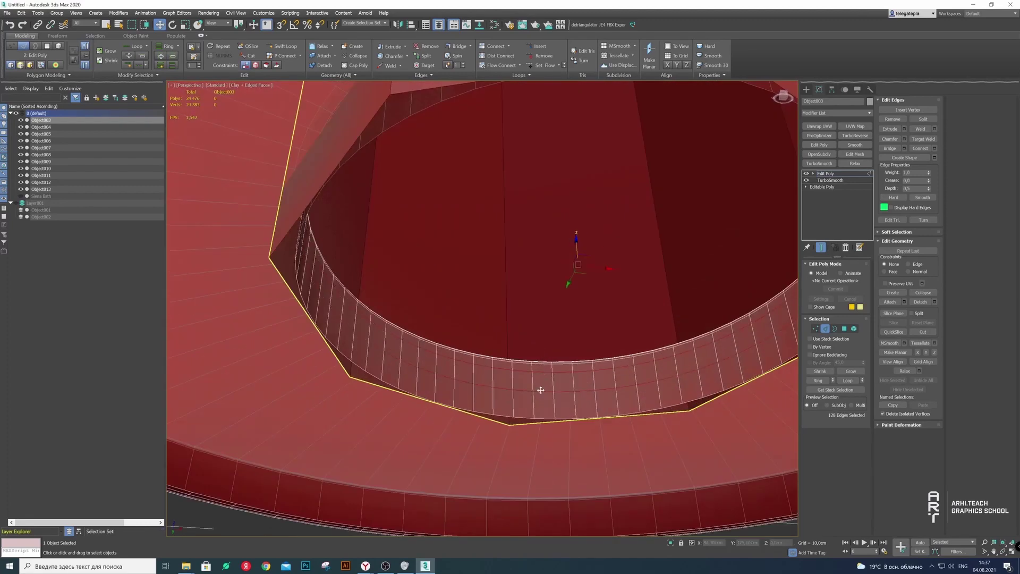
scroll(540, 390, down, 5)
alt+middle_drag(543, 372, 519, 357)
scroll(483, 406, down, 3)
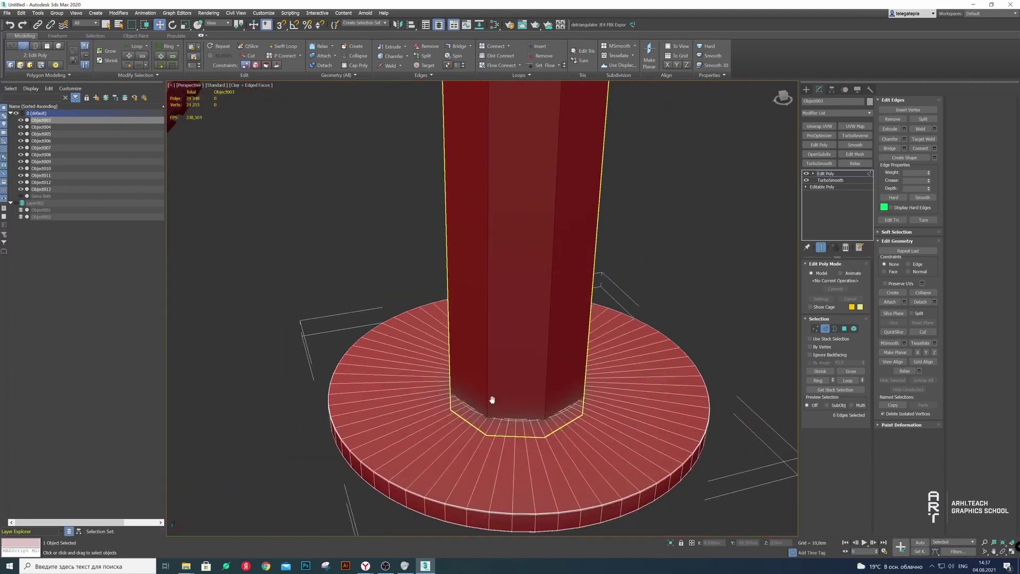
Select and clear all disc polygons, and turn off Edged Faces shading
click(844, 329)
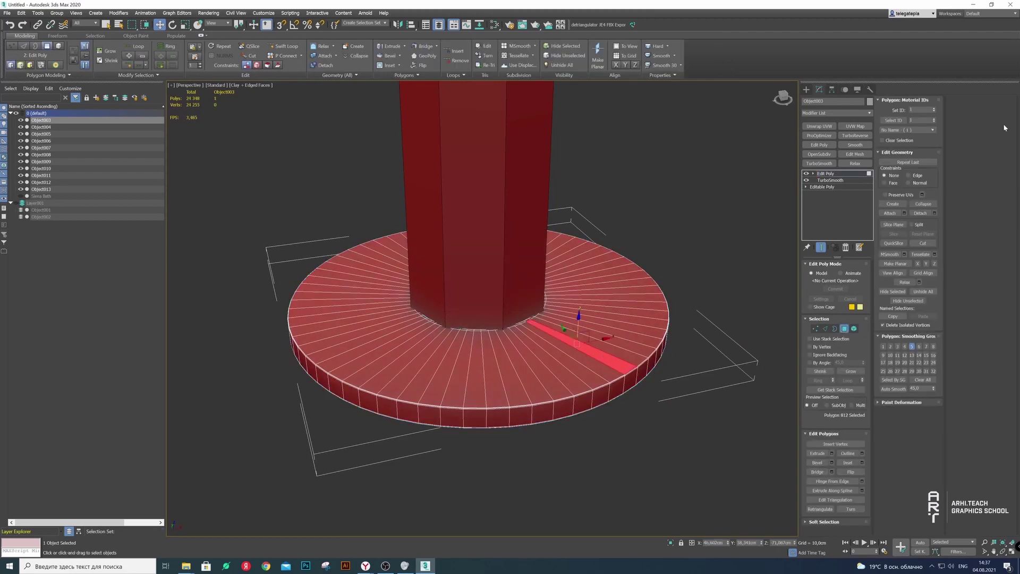
click(894, 120)
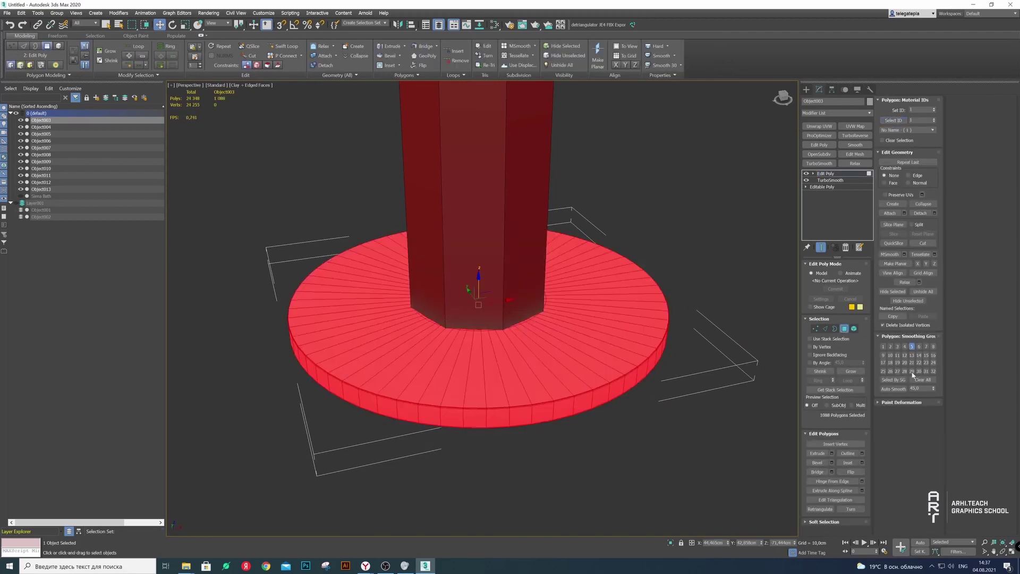
click(686, 419)
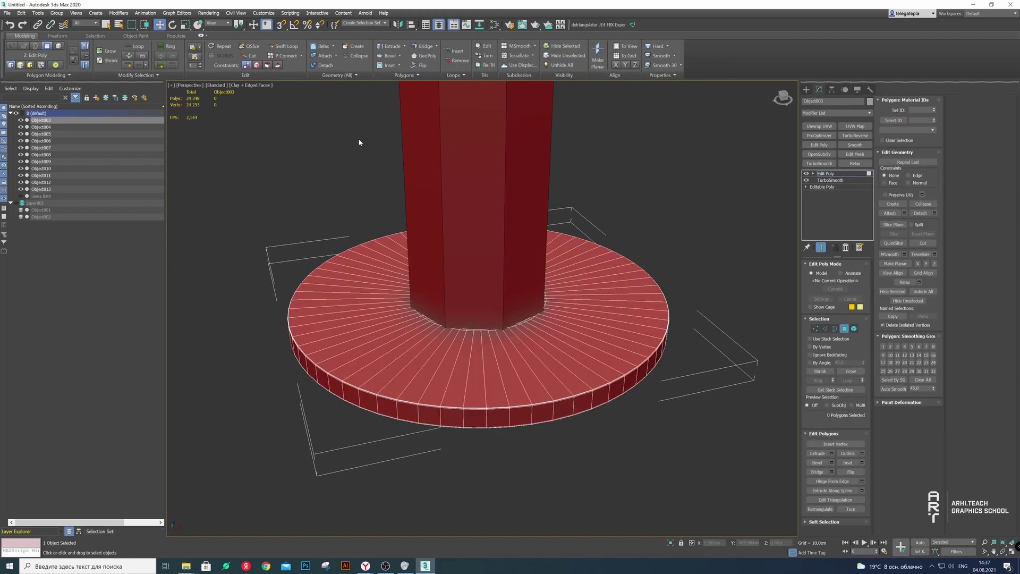
click(260, 85)
click(289, 170)
Select rim and top-ring polygons on the disc, then clear the selection
mouse_move(646, 235)
alt+middle_down()
mouse_move(496, 369)
mouse_move(530, 400)
alt+middle_up()
click(530, 400)
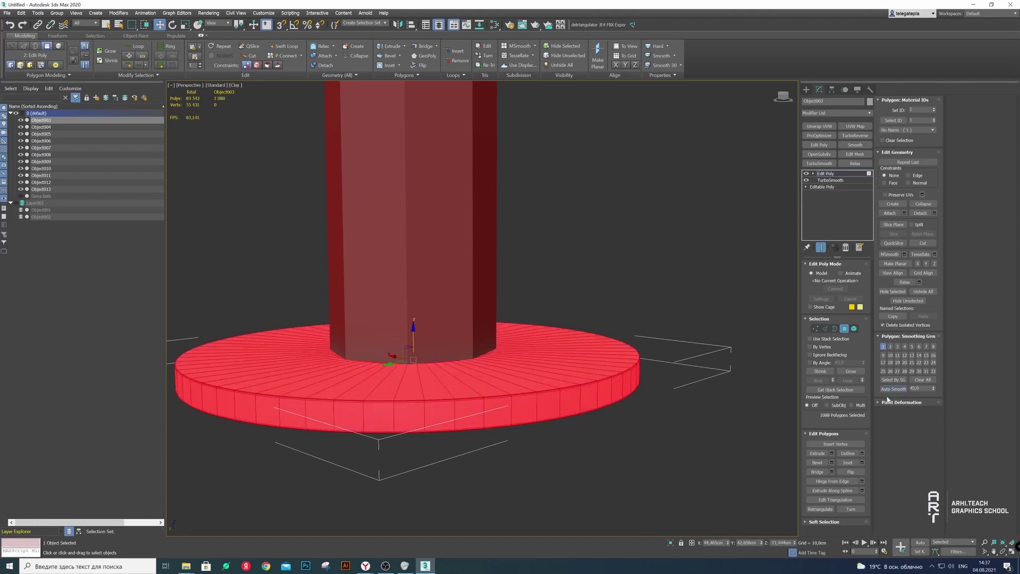
click(673, 429)
alt+middle_drag(423, 311, 423, 303)
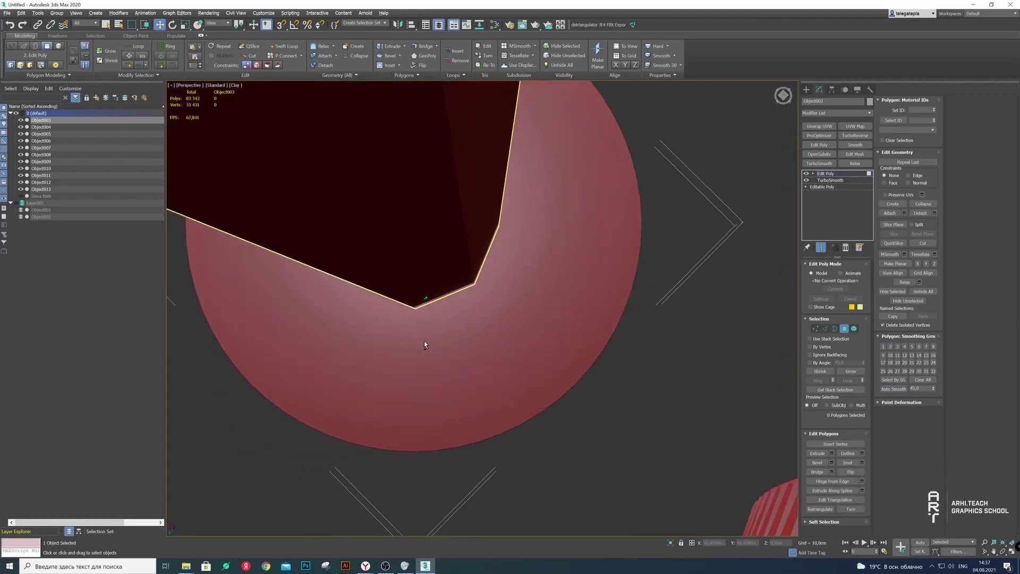
click(478, 386)
shift+click(481, 378)
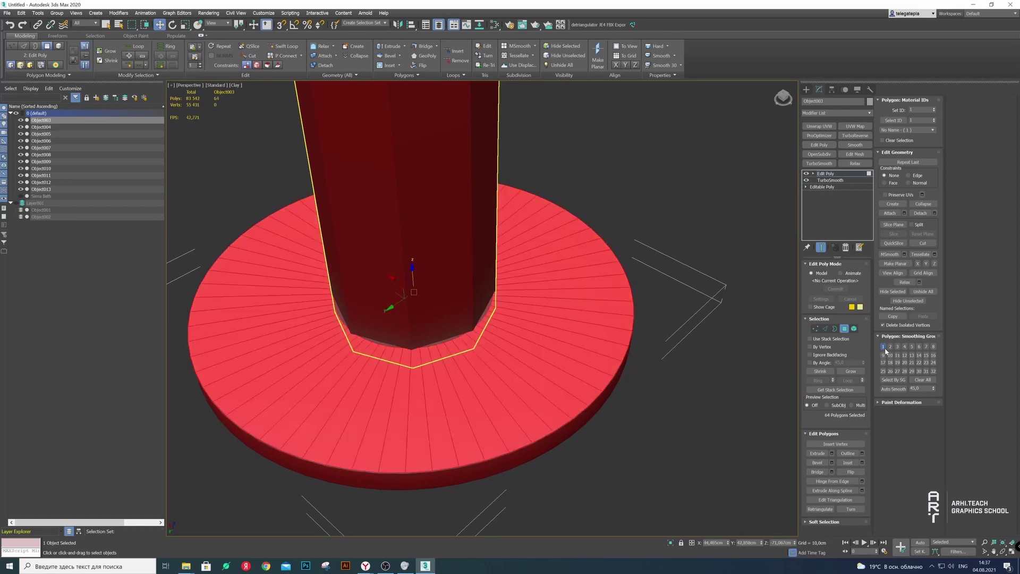
click(466, 132)
Frame the column and disc and exit Polygon level to the whole object
scroll(542, 268, down, 5)
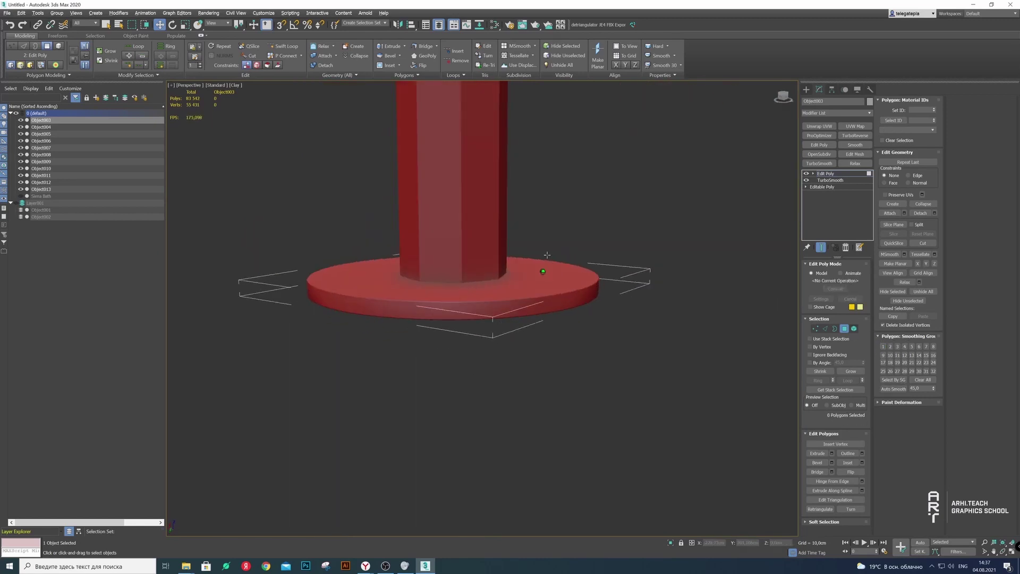
alt+middle_drag(542, 268, 541, 299)
scroll(542, 299, up, 10)
key(shift+z)
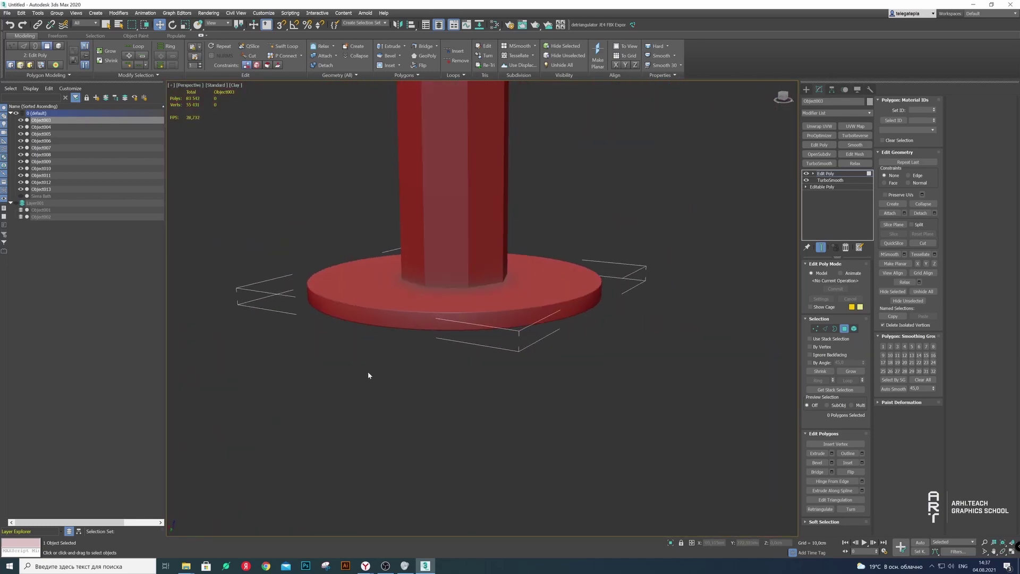
key(4)
key(alt+x)
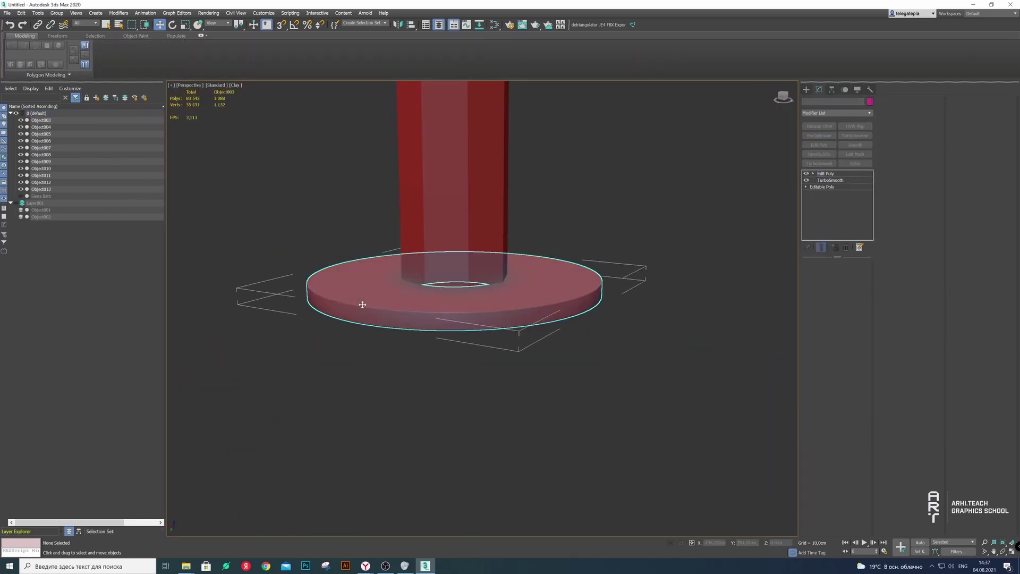
Move disc Object003 to hidden Layer001 and add TurboSmooth to column Object004
click(94, 97)
click(429, 425)
scroll(429, 425, down, 3)
click(403, 225)
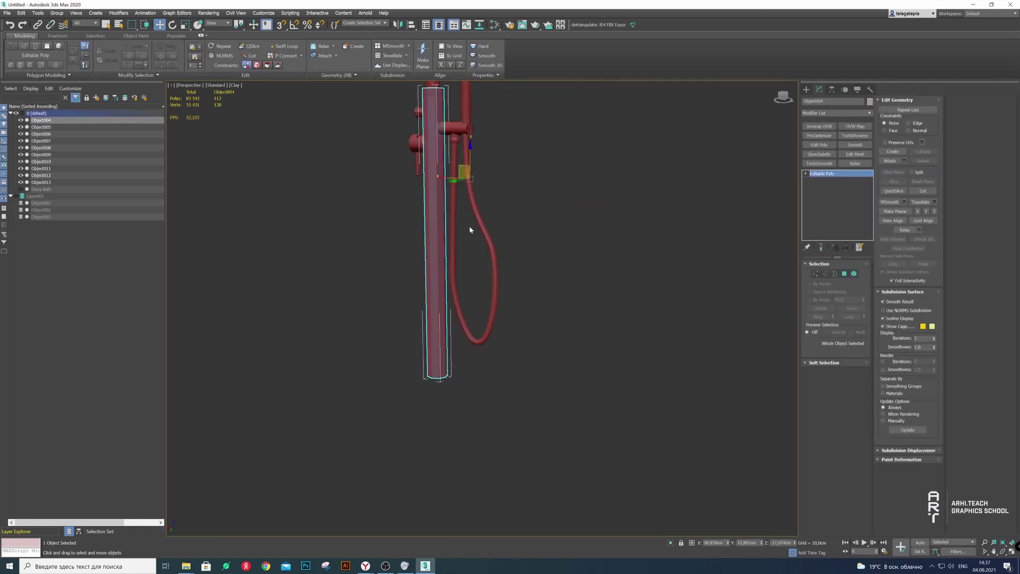
scroll(437, 208, up, 5)
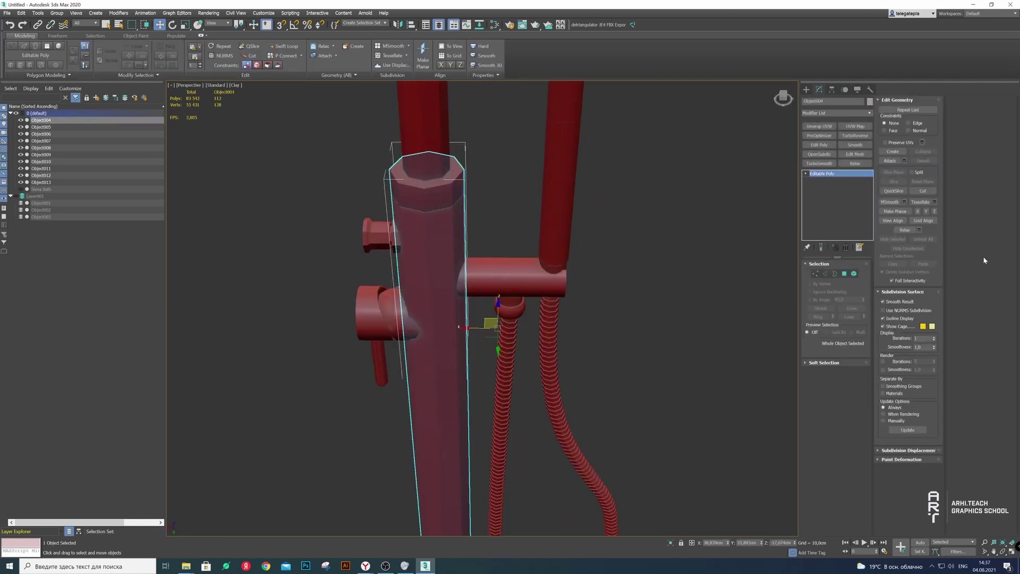
click(835, 163)
Isolate column Object004 and stack an Edit Poly modifier above its TurboSmooth
scroll(489, 320, down, 3)
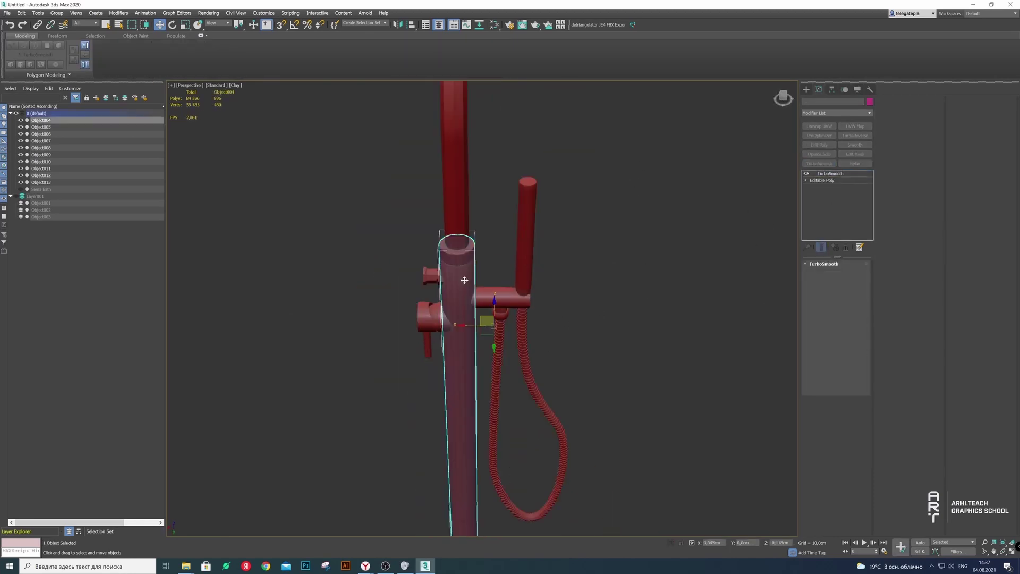
key(q)
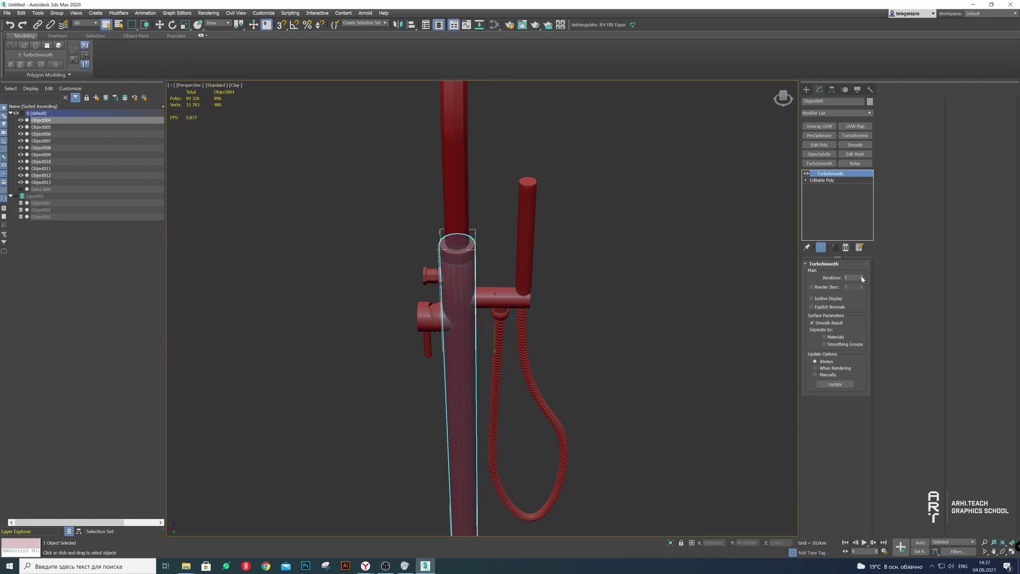
right_click(451, 264)
click(481, 218)
click(626, 276)
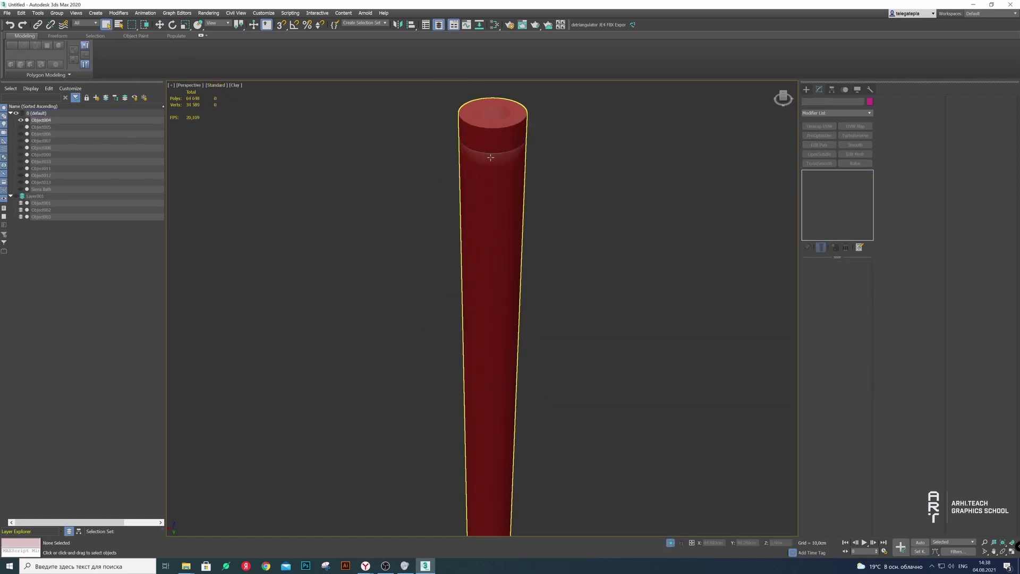
mouse_move(491, 158)
alt+middle_down()
mouse_move(483, 231)
mouse_move(487, 201)
mouse_move(497, 276)
mouse_move(495, 239)
alt+middle_up()
click(494, 319)
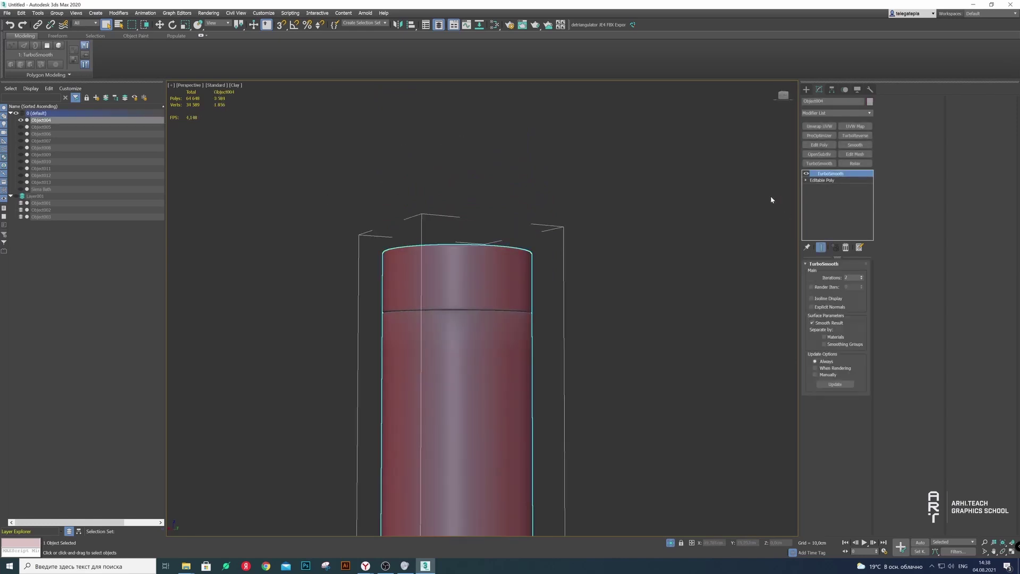
click(824, 328)
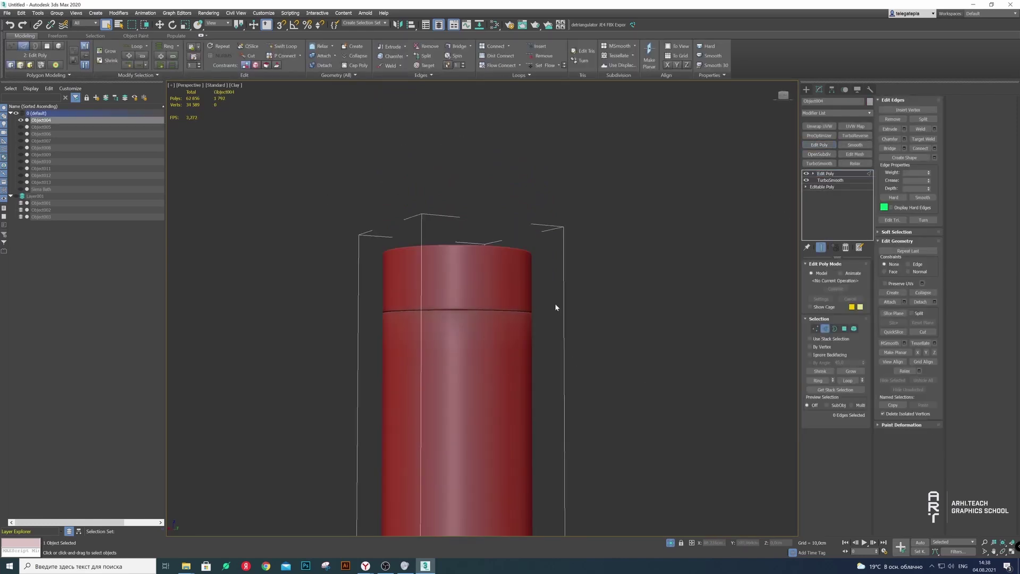
Show edged faces and keep only the tube's top element visible with Hide Unselected
click(235, 86)
click(263, 169)
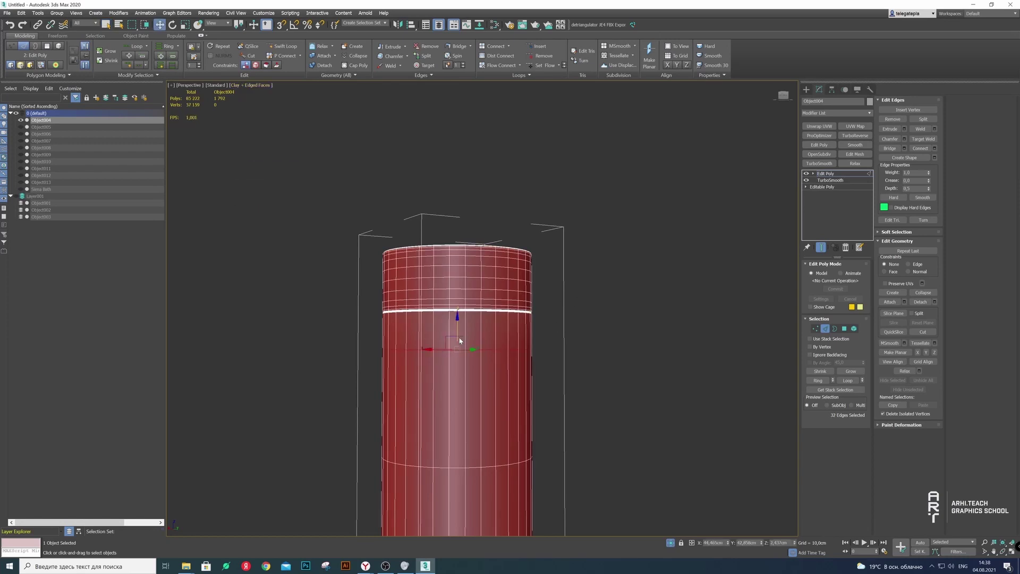
click(578, 300)
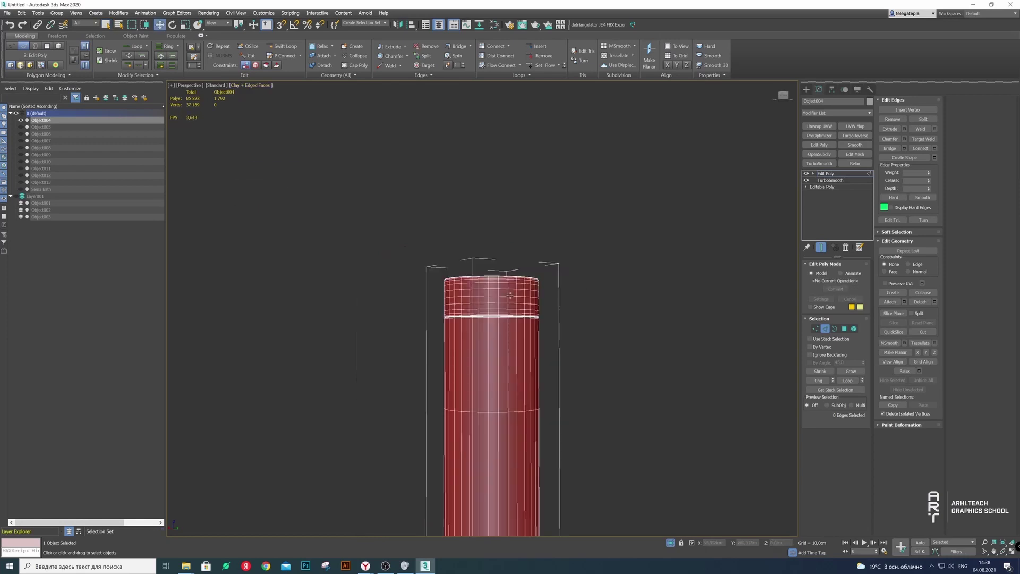
alt+middle_drag(578, 301, 664, 318)
click(857, 330)
click(522, 285)
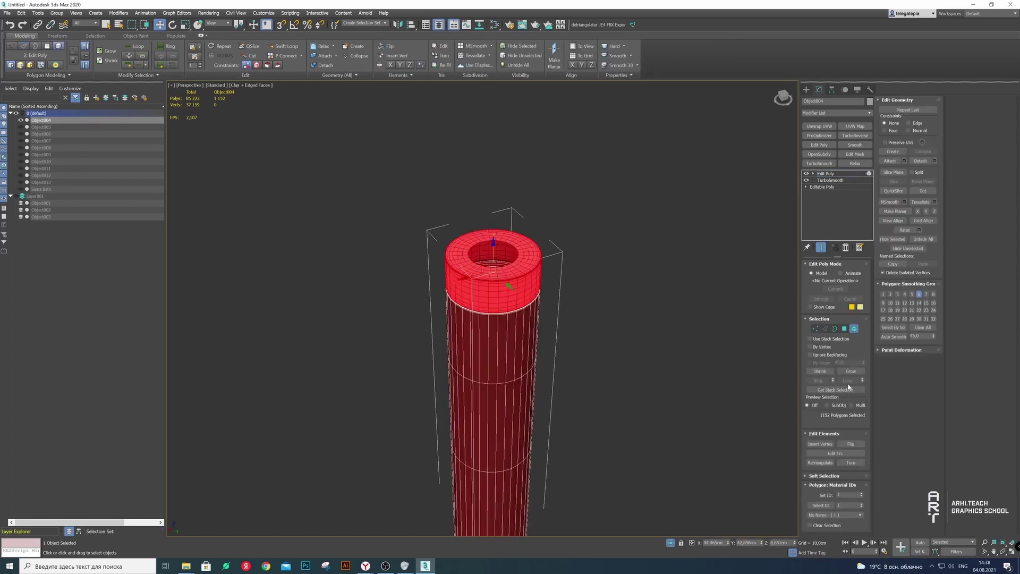
click(910, 248)
key(2)
key(z)
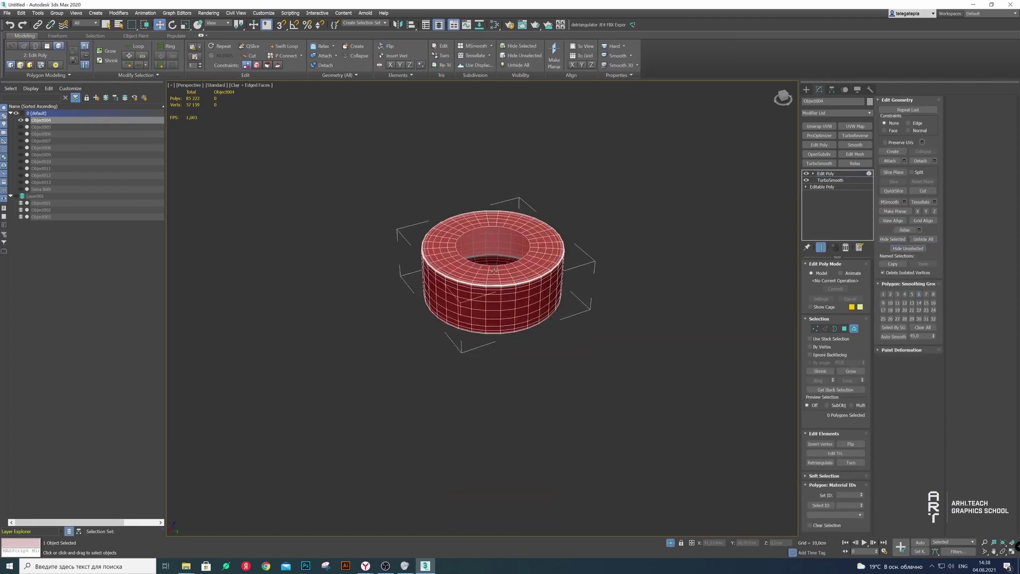
Remove two edge loops from the top face of the tube
scroll(589, 319, down, 1)
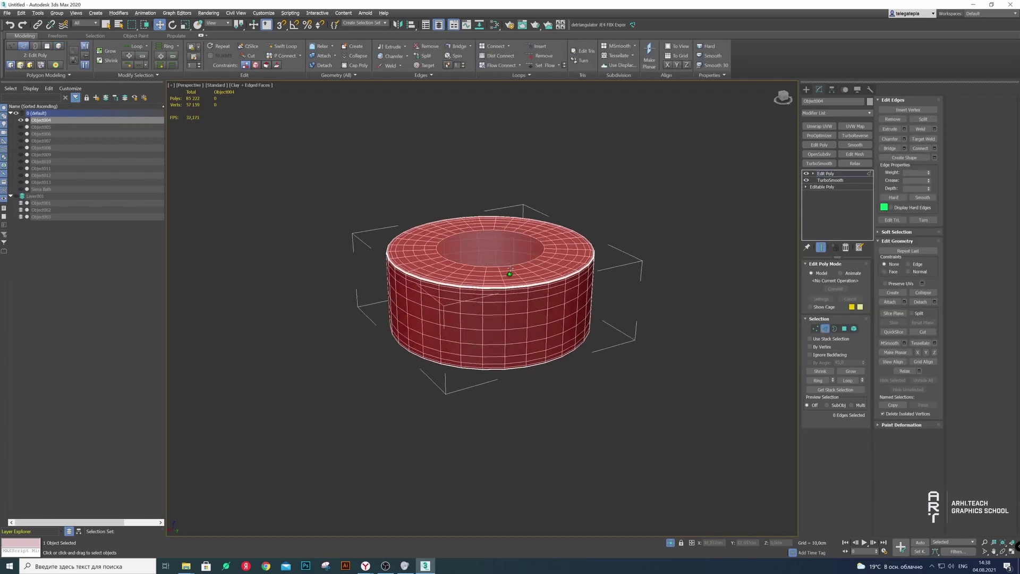
scroll(512, 304, up, 5)
scroll(507, 282, up, 4)
scroll(507, 284, down, 10)
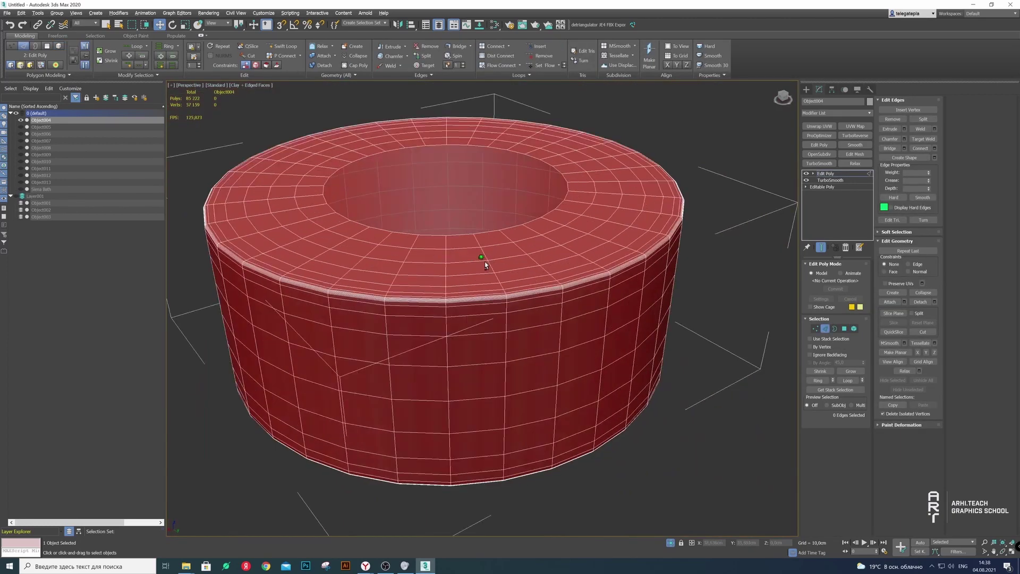
alt+middle_drag(485, 261, 510, 287)
double_click(511, 258)
ctrl+double_click(523, 281)
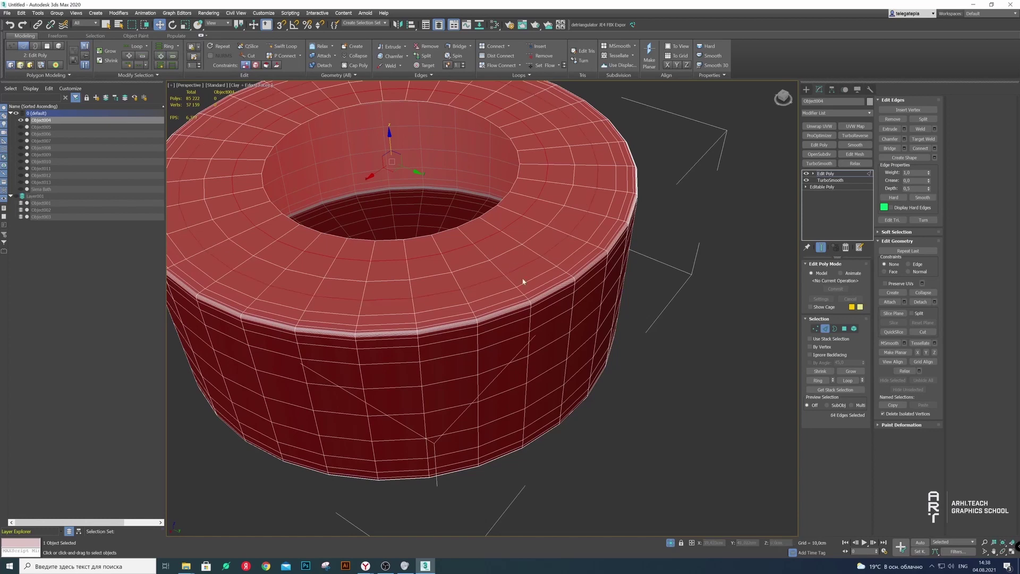
key(ctrl+BackSpace)
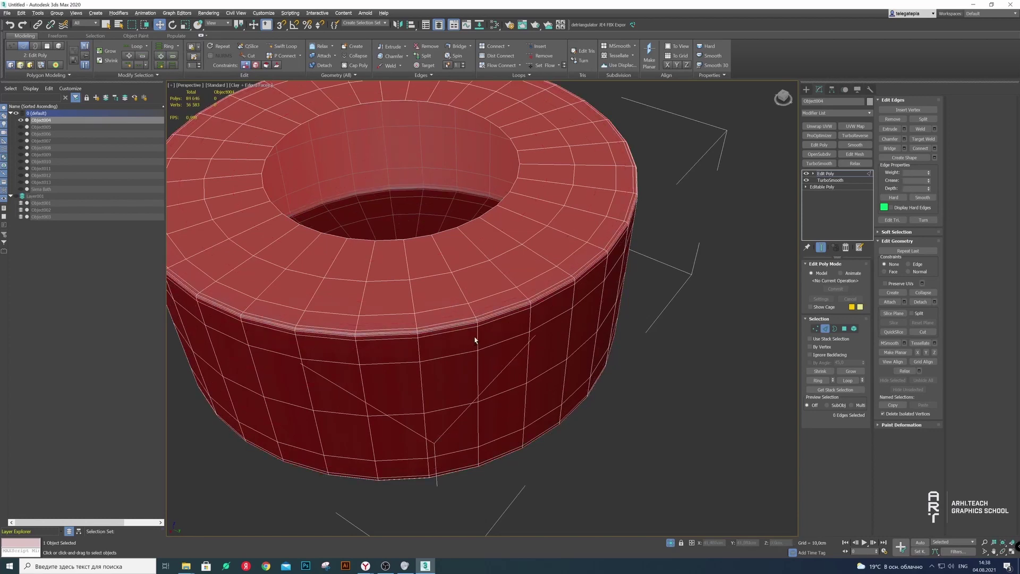
Remove a rim edge loop and two more circular loops on the top face
alt+middle_drag(475, 340, 467, 324)
scroll(467, 340, up, 5)
double_click(465, 352)
key(ctrl+BackSpace)
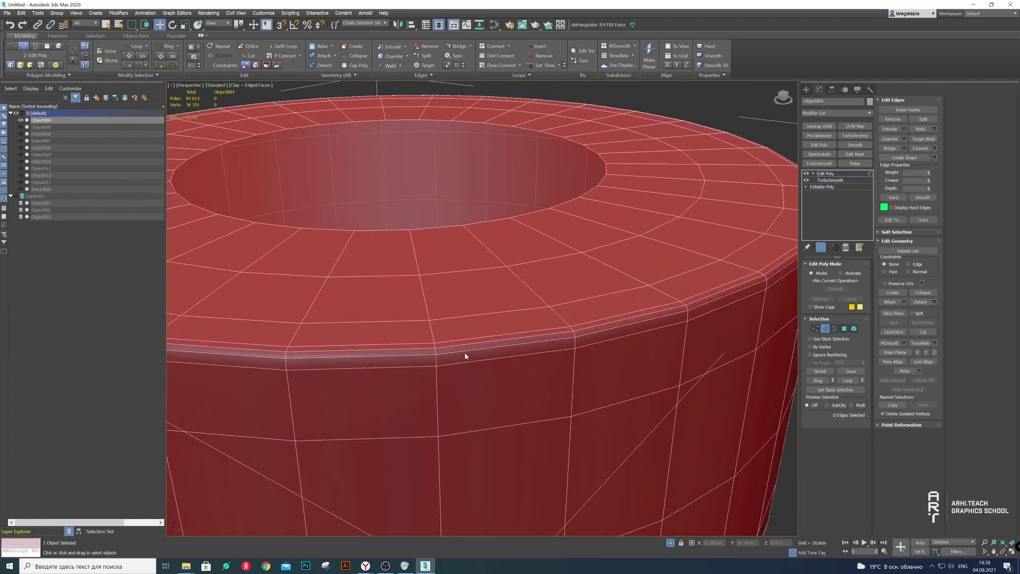
scroll(464, 352, down, 5)
double_click(474, 336)
ctrl+double_click(463, 315)
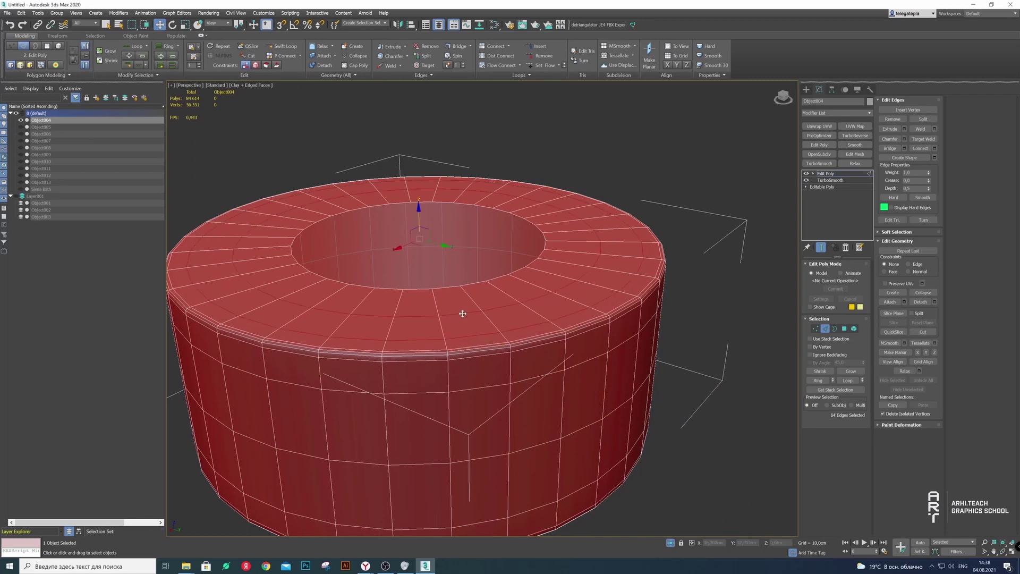
key(ctrl+BackSpace)
Select two side loops and remove another rim edge loop
double_click(480, 393)
ctrl+double_click(494, 461)
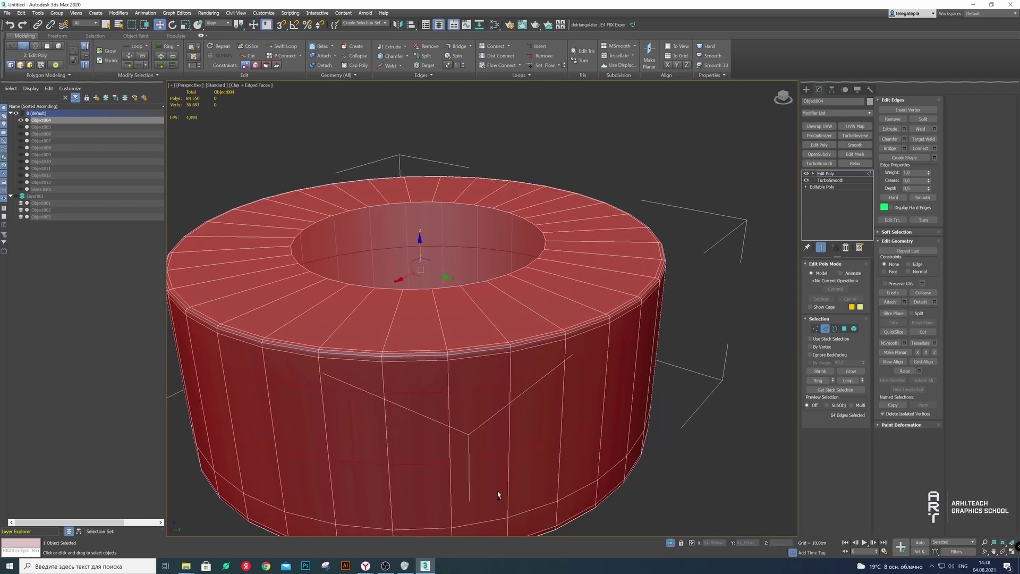
mouse_move(482, 502)
alt+middle_down()
mouse_move(504, 482)
mouse_move(486, 337)
alt+middle_up()
scroll(487, 337, up, 3)
double_click(485, 337)
key(ctrl+BackSpace)
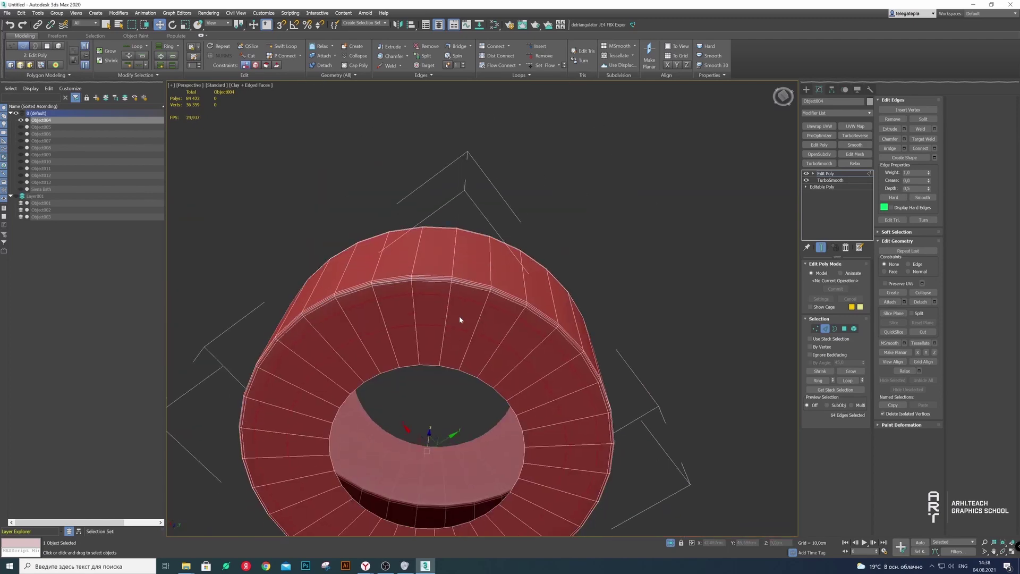
Select the tube's lower element and hide everything else
alt+middle_drag(461, 322, 457, 297)
scroll(457, 297, down, 5)
key(2)
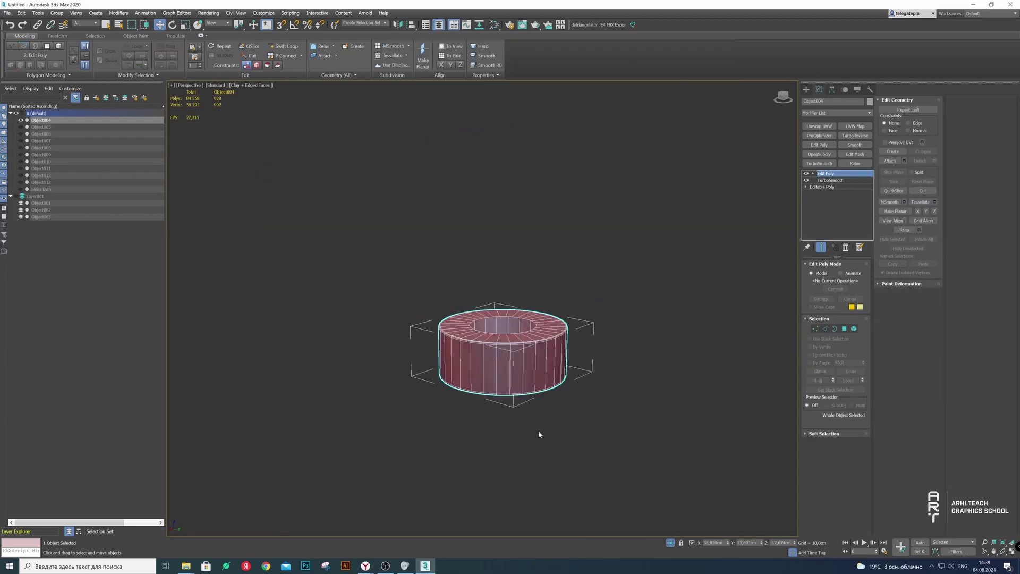
alt+middle_drag(538, 431, 673, 390)
key(5)
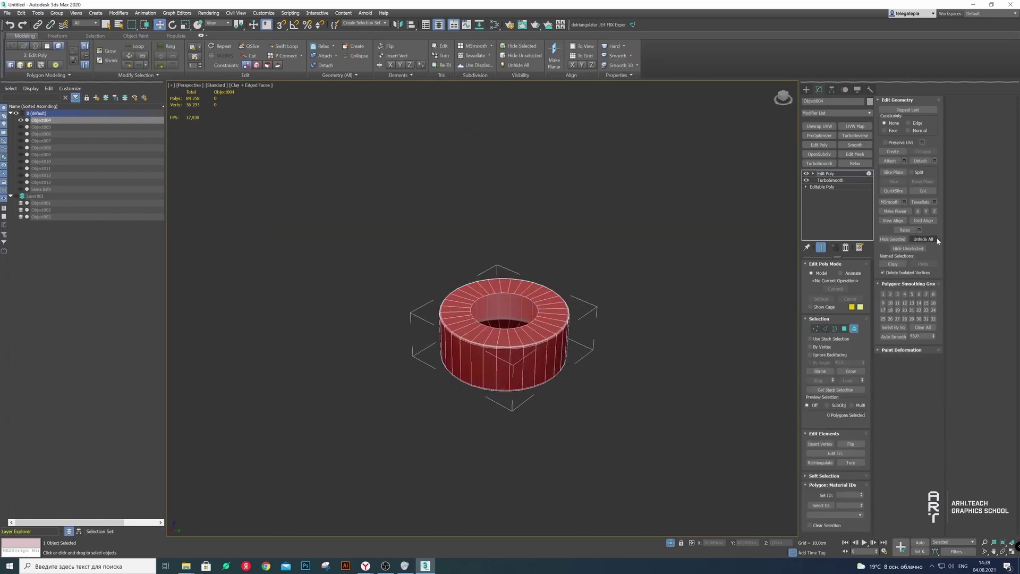
alt+middle_drag(510, 371, 531, 419)
click(533, 423)
scroll(529, 407, up, 3)
scroll(525, 377, up, 1)
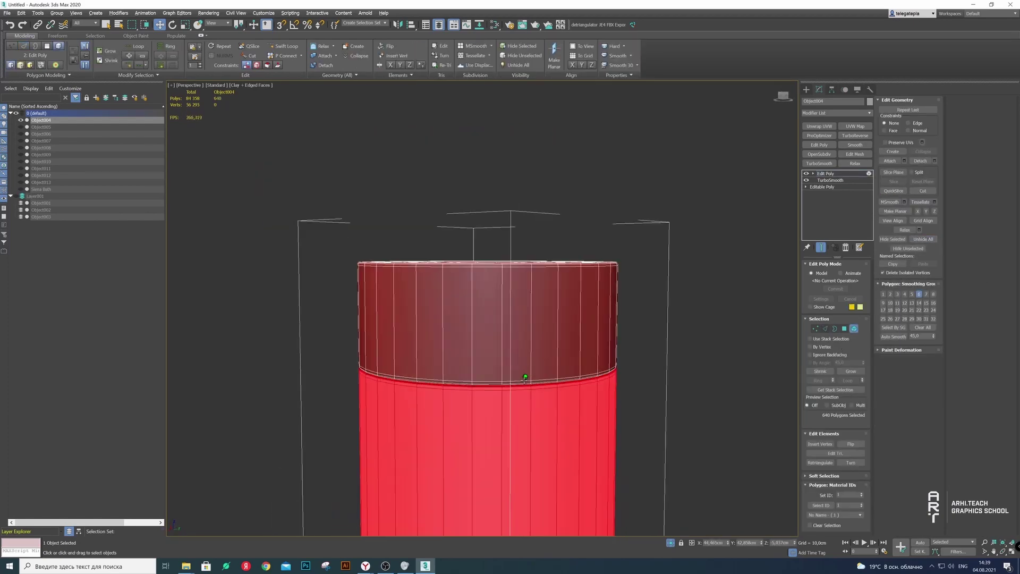
mouse_move(525, 377)
alt+middle_down()
mouse_move(478, 349)
mouse_move(512, 255)
mouse_move(528, 372)
mouse_move(505, 391)
alt+middle_up()
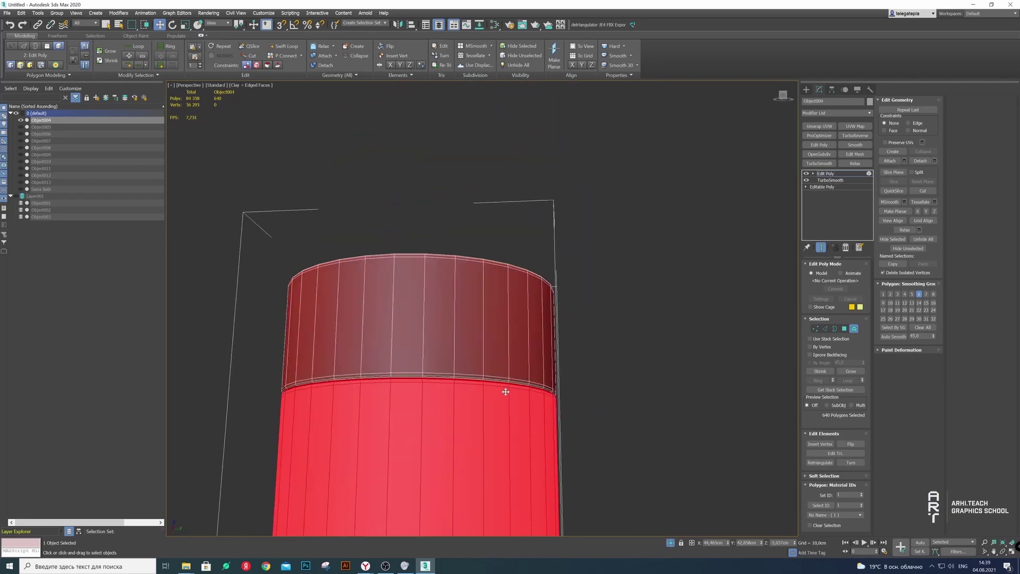
scroll(505, 392, up, 3)
scroll(532, 362, up, 2)
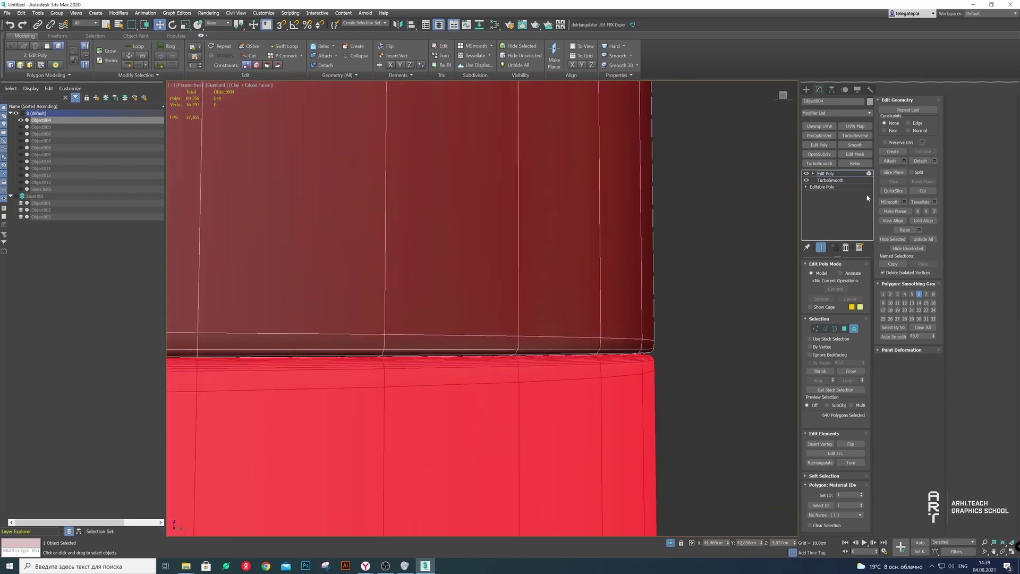
click(923, 252)
Remove the edge loop at the top of the lower tube
scroll(510, 354, down, 3)
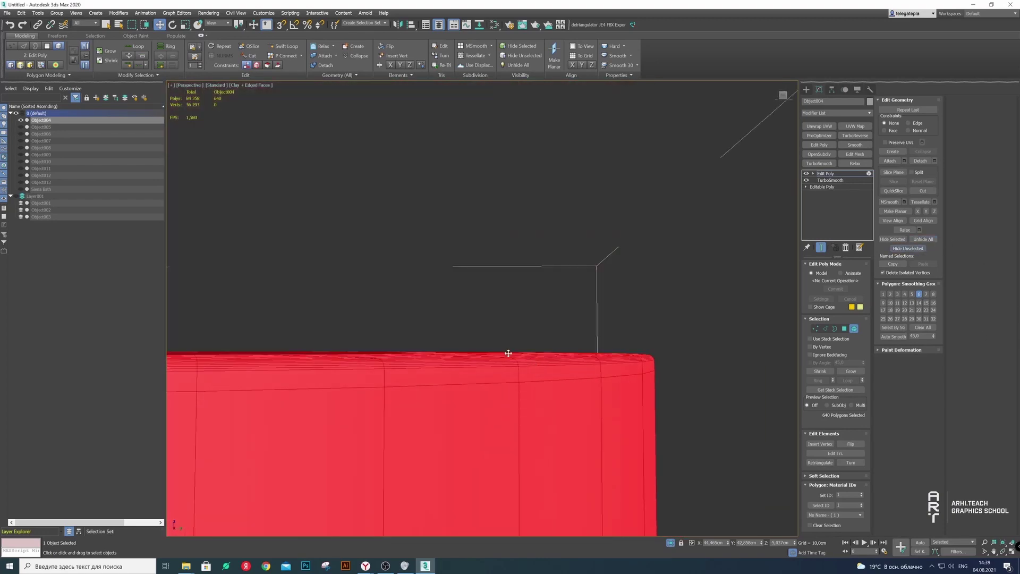
mouse_move(510, 353)
alt+middle_down()
mouse_move(542, 391)
mouse_move(521, 275)
alt+middle_up()
click(825, 329)
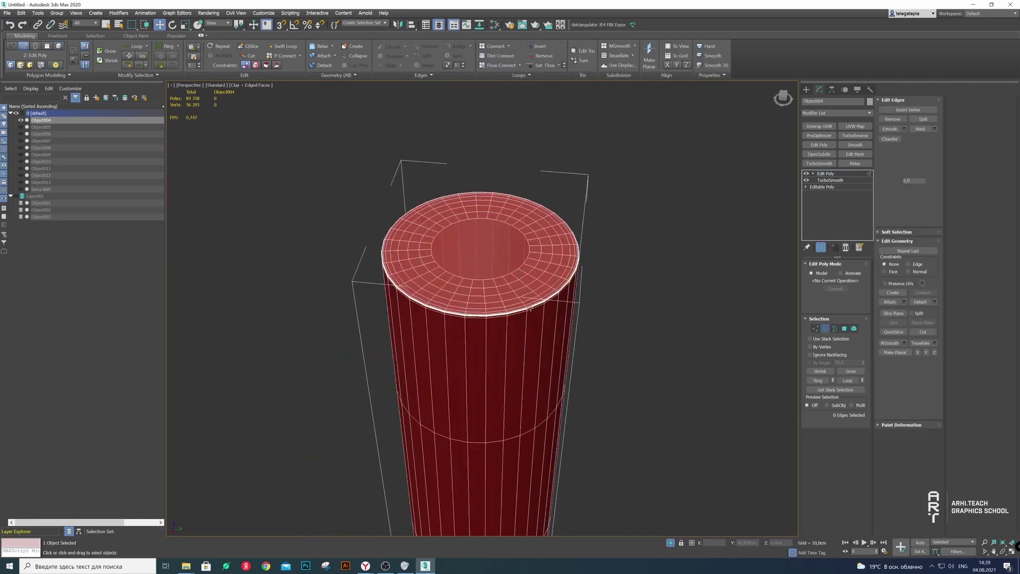
scroll(510, 298, up, 3)
double_click(525, 319)
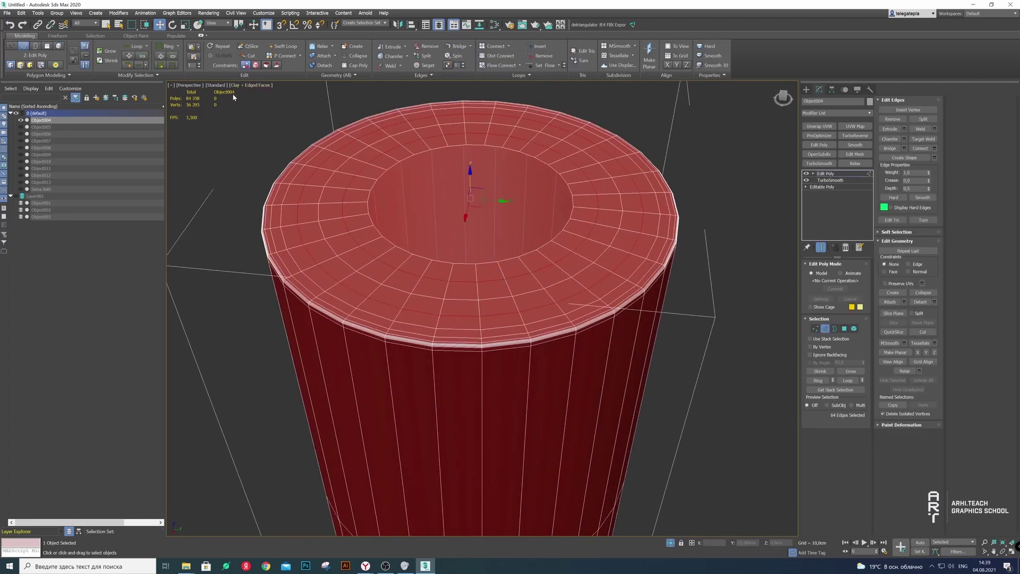
alt+middle_drag(419, 301, 499, 359)
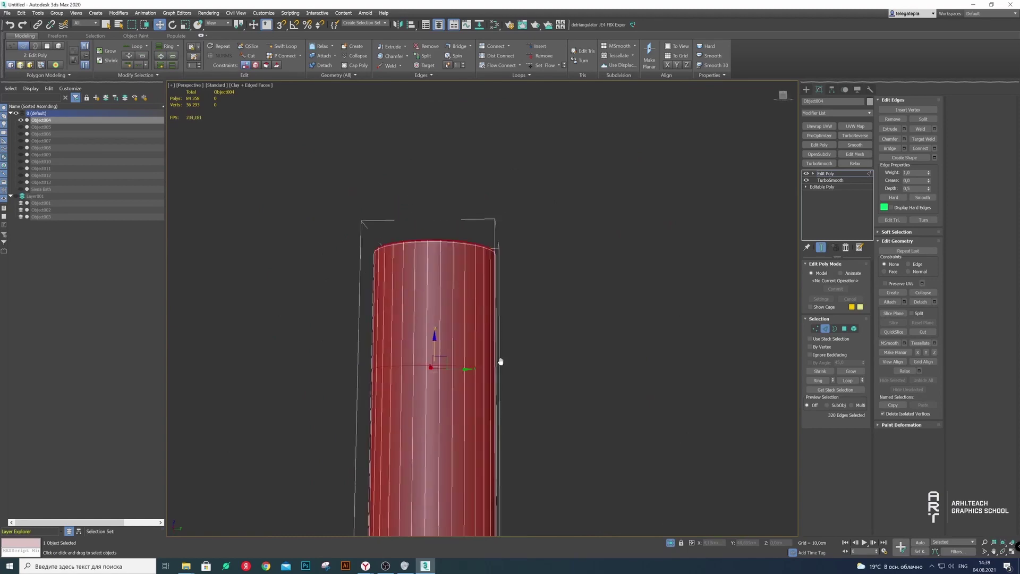
scroll(499, 361, down, 5)
scroll(484, 400, up, 8)
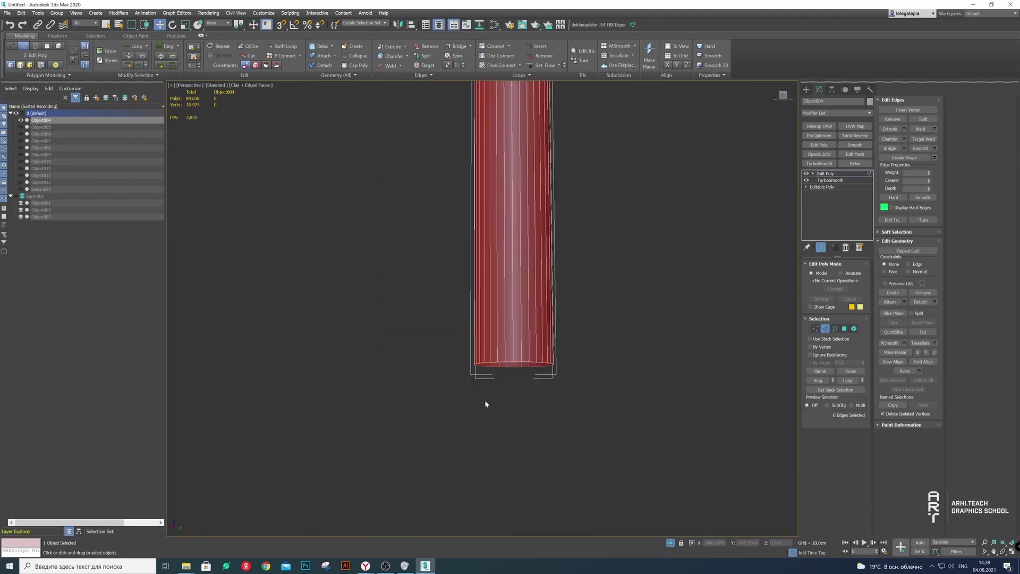
key(ctrl+BackSpace)
scroll(531, 212, down, 3)
Remove two more rim edge loops from the cylinder's top
mouse_move(531, 213)
alt+middle_down()
mouse_move(493, 347)
mouse_move(537, 289)
alt+middle_up()
scroll(492, 353, up, 10)
scroll(492, 354, down, 5)
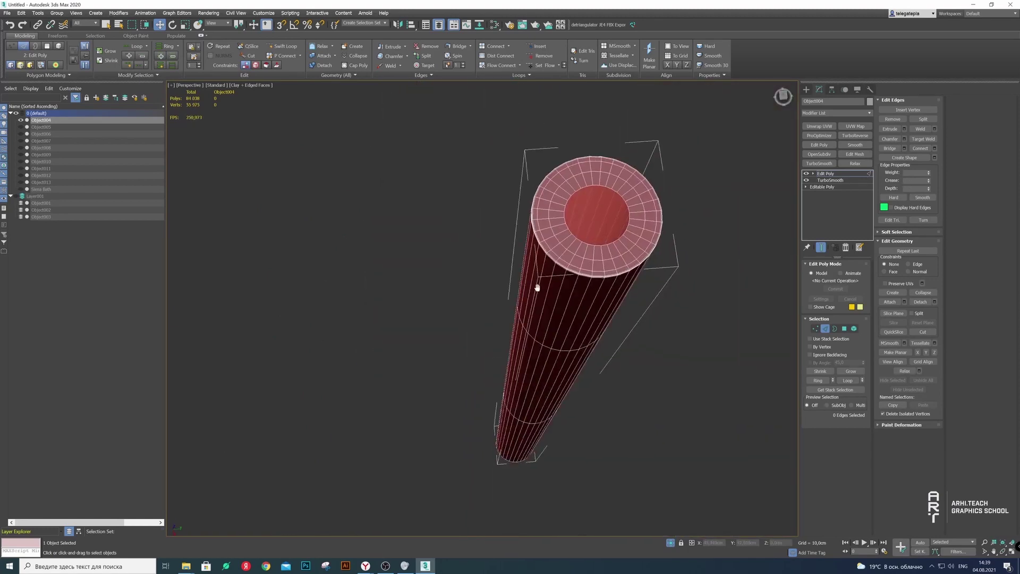
scroll(537, 289, up, 5)
scroll(531, 314, up, 3)
double_click(531, 314)
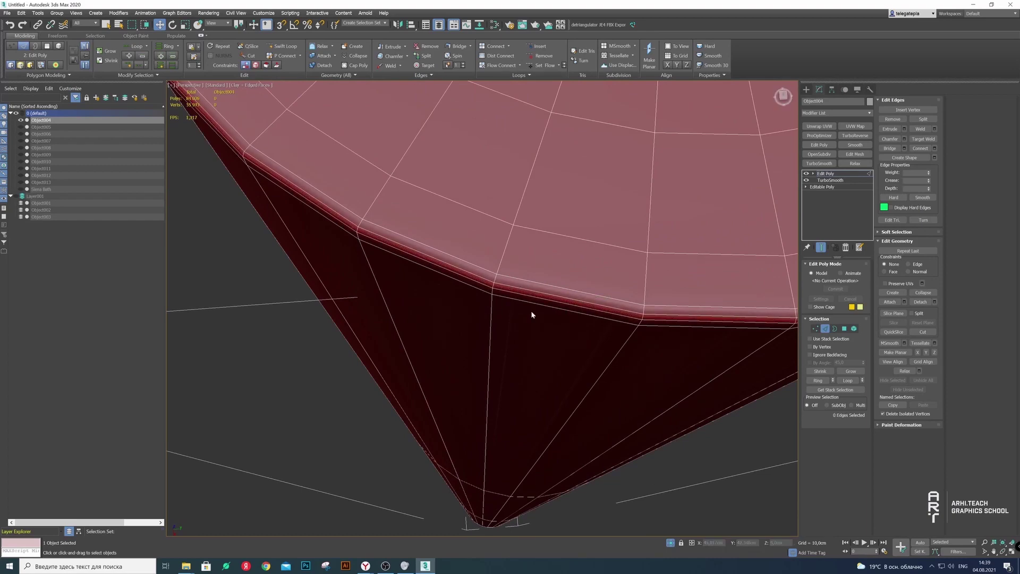
scroll(531, 314, down, 5)
scroll(547, 237, up, 2)
double_click(552, 294)
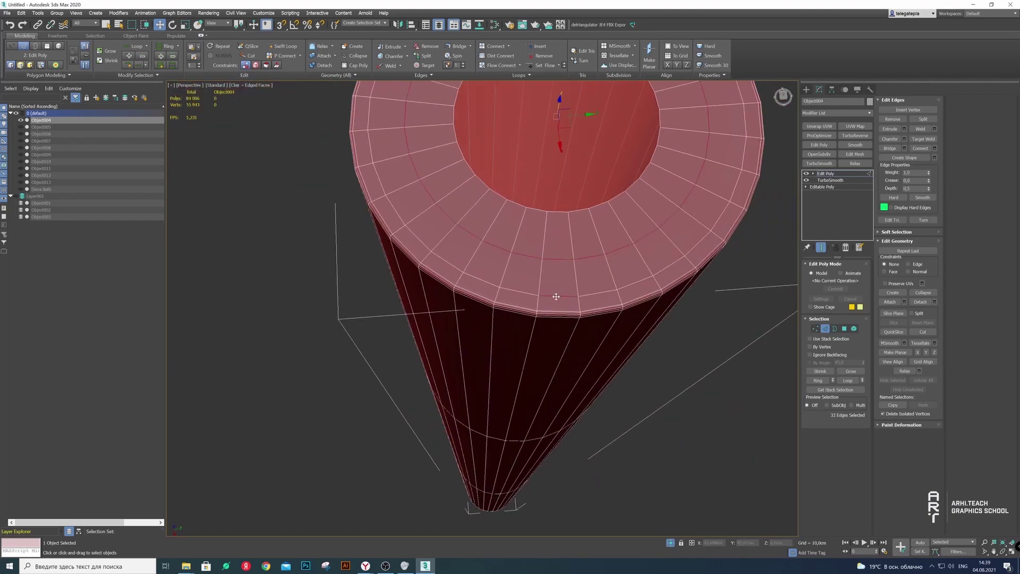
key(ctrl+BackSpace)
Nudge the top rim edge loop slightly upward on Z
alt+middle_drag(551, 289, 549, 296)
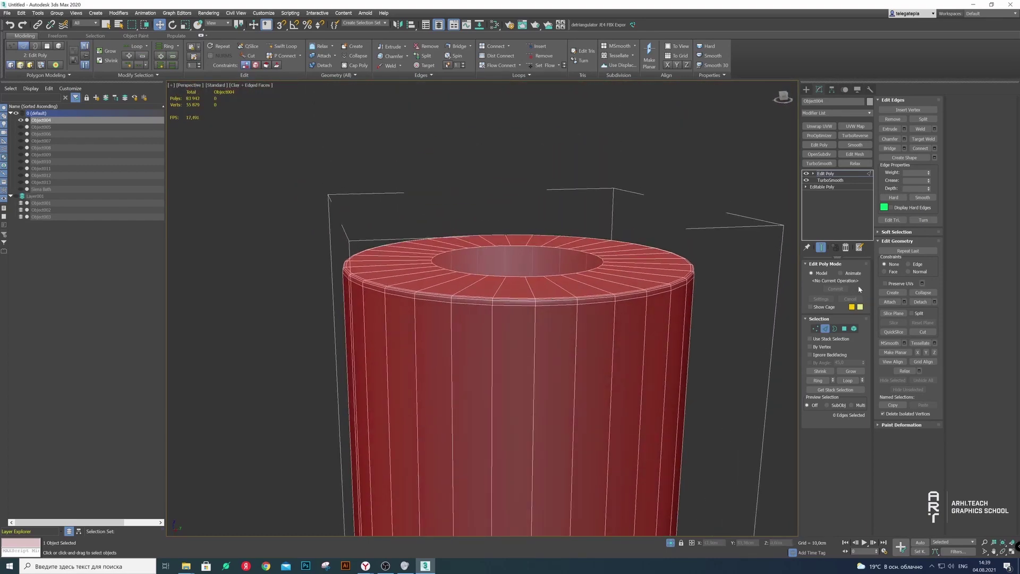
double_click(611, 301)
drag(519, 240, 518, 240)
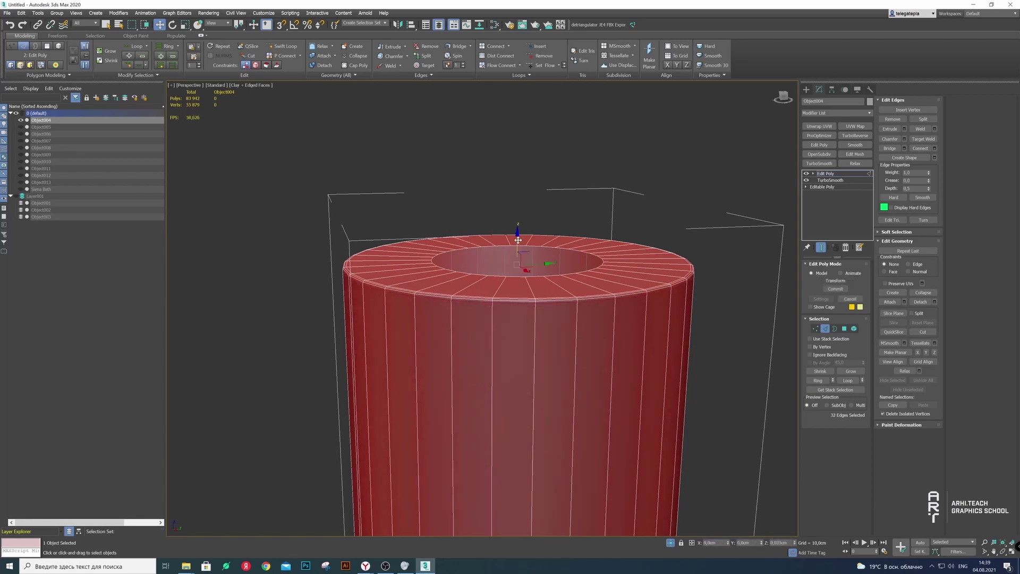
key(2)
alt+middle_drag(585, 277, 553, 299)
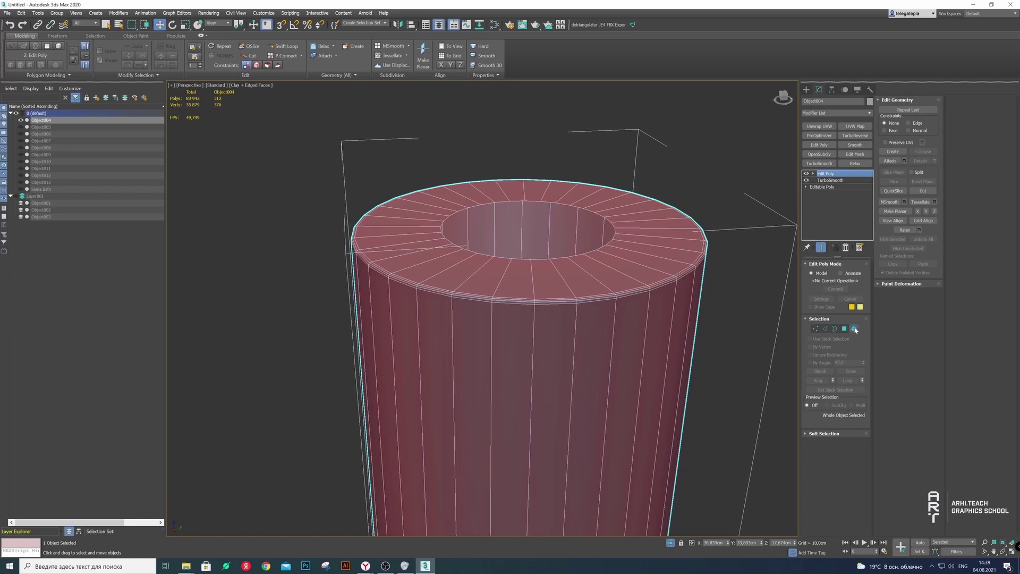
click(853, 328)
Move column Object004 into hidden Layer001 and unhide the other mixer parts
scroll(727, 252, down, 5)
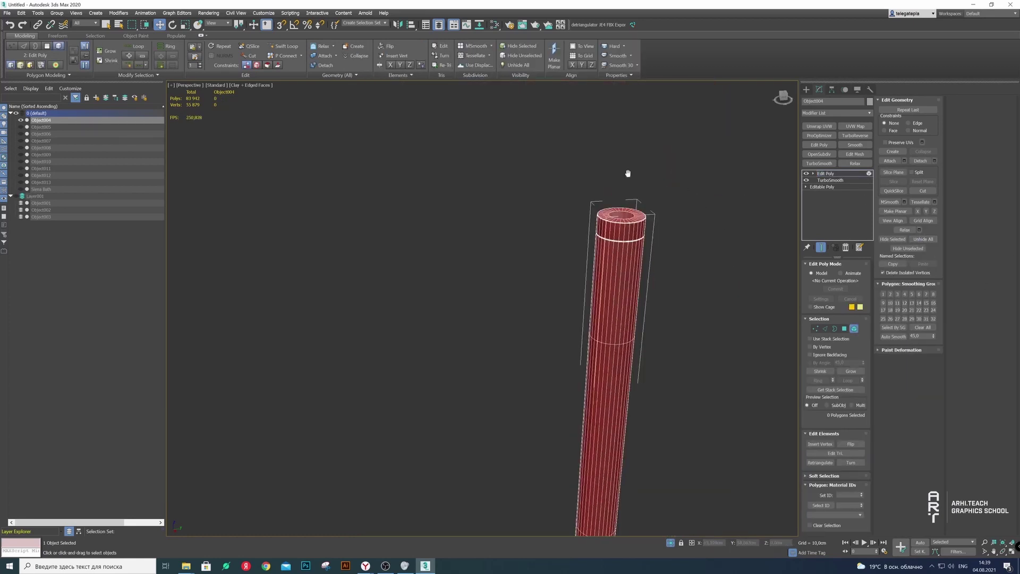
middle_drag(626, 171, 478, 159)
key(5)
drag(41, 120, 35, 196)
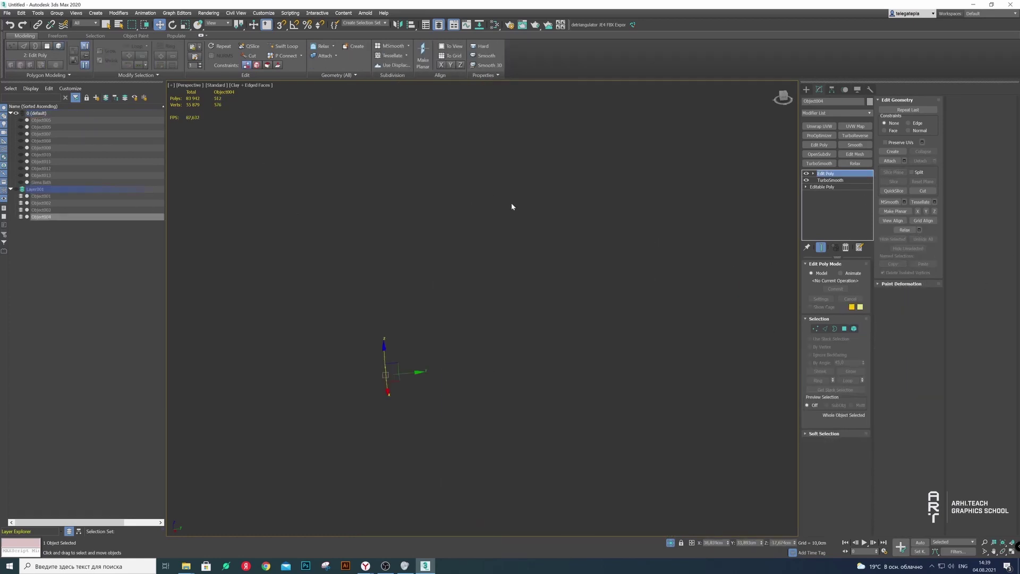
right_click(404, 198)
click(417, 195)
Add TurboSmooth to lever cap cylinder Object005 and turn off edged faces
click(454, 317)
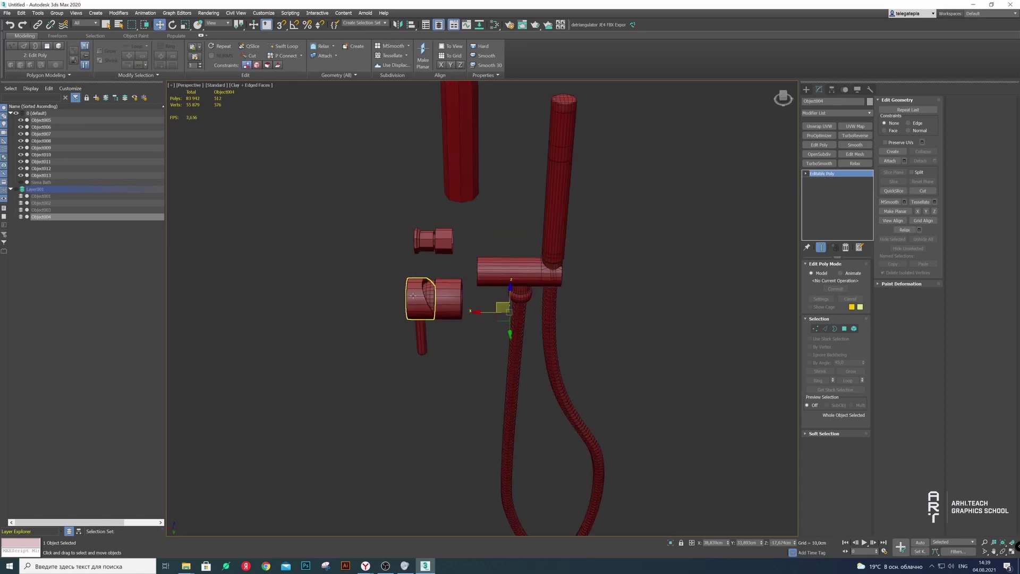
key(z)
click(819, 163)
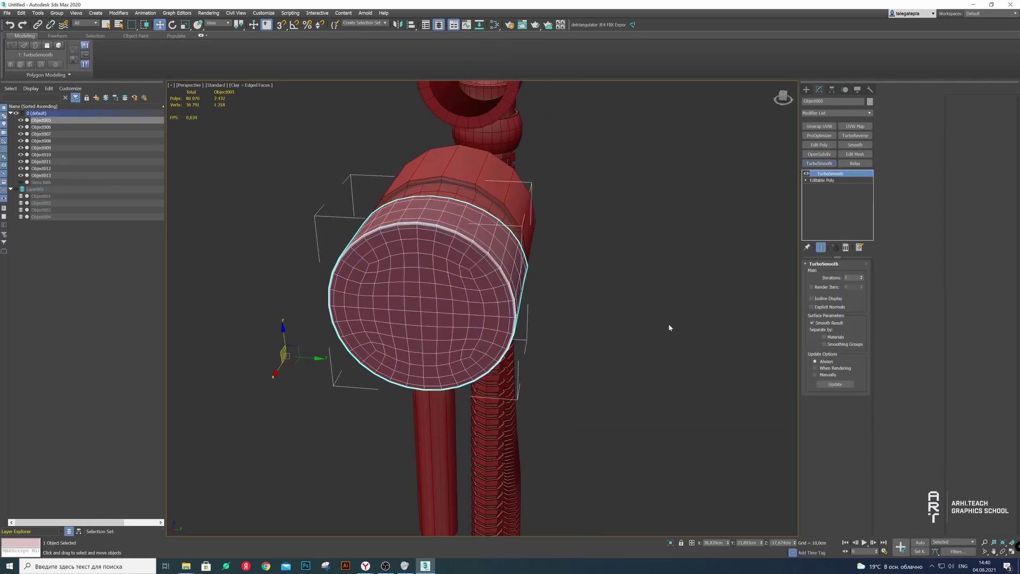
alt+middle_drag(670, 325, 649, 177)
click(255, 87)
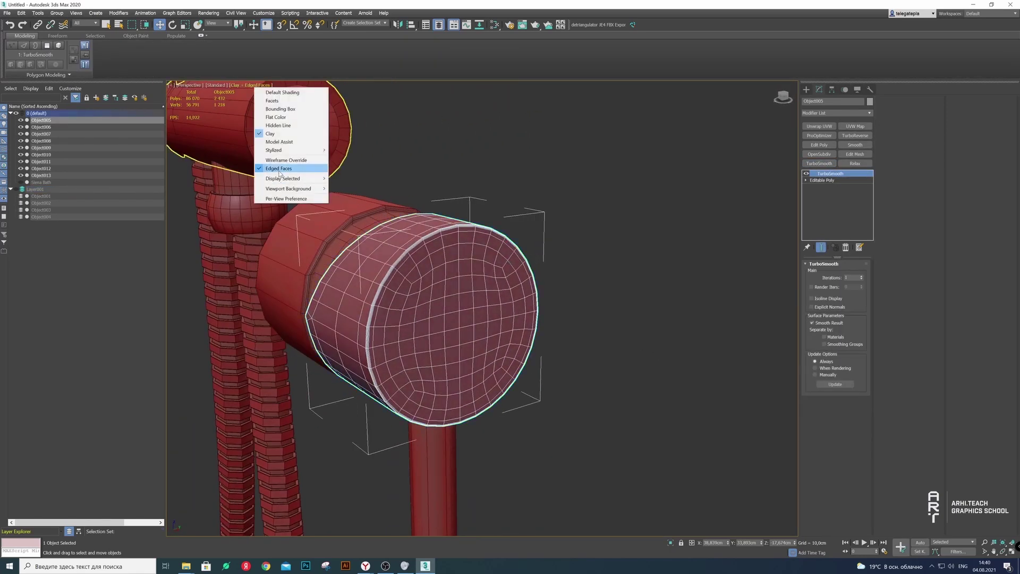
click(284, 165)
Reselect Object005 and isolate it on its own
scroll(566, 229, down, 5)
click(566, 228)
mouse_move(566, 228)
alt+middle_down()
mouse_move(466, 235)
mouse_move(676, 232)
alt+middle_up()
click(466, 236)
scroll(465, 236, up, 5)
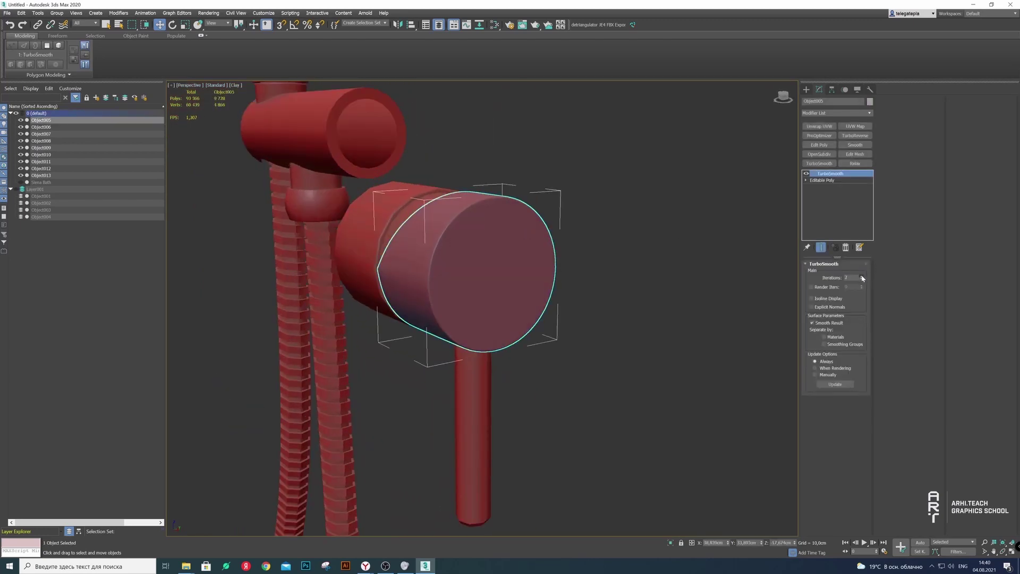
right_click(445, 244)
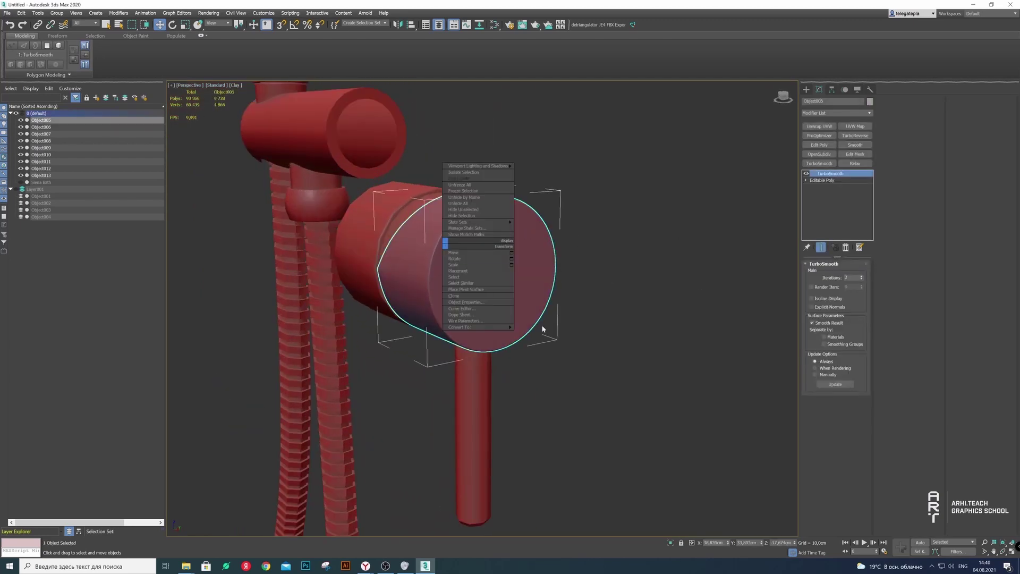
click(464, 172)
Add Edit Poly to Object005 and delete its front rim polygon loop
click(819, 145)
click(237, 85)
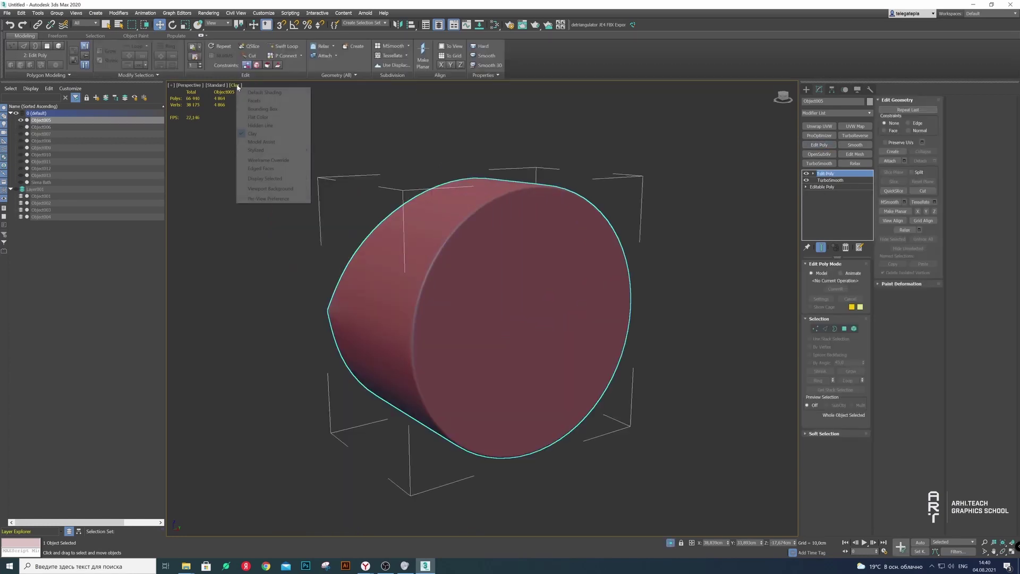
click(253, 169)
click(844, 328)
key(ctrl+a)
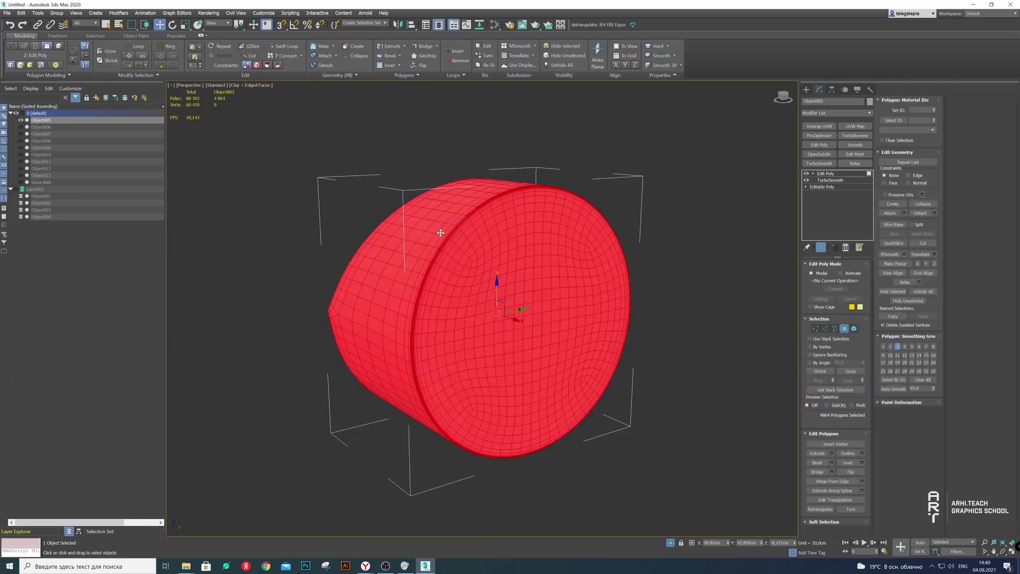
scroll(473, 245, up, 4)
click(576, 175)
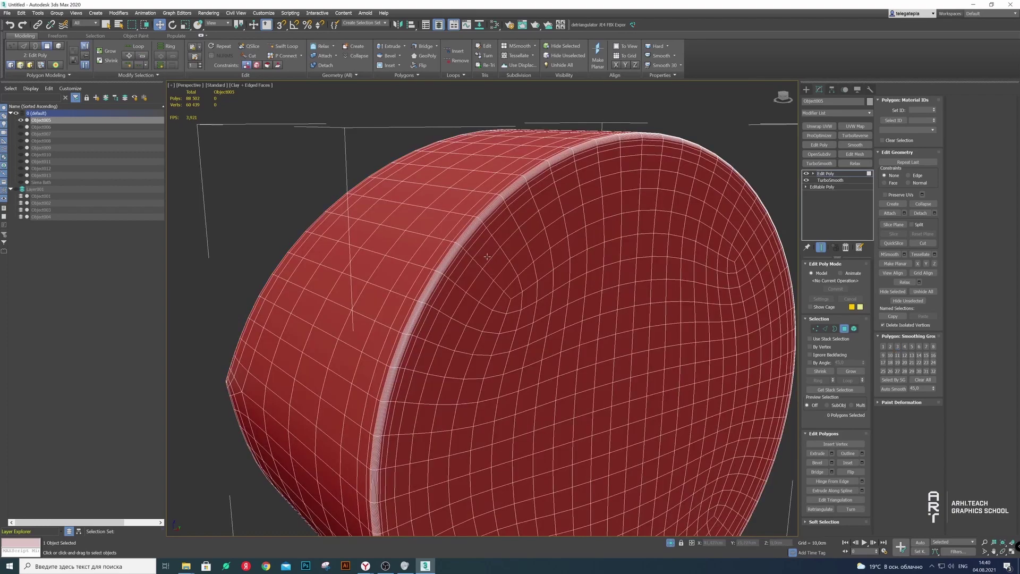
shift+click(495, 225)
key(Delete)
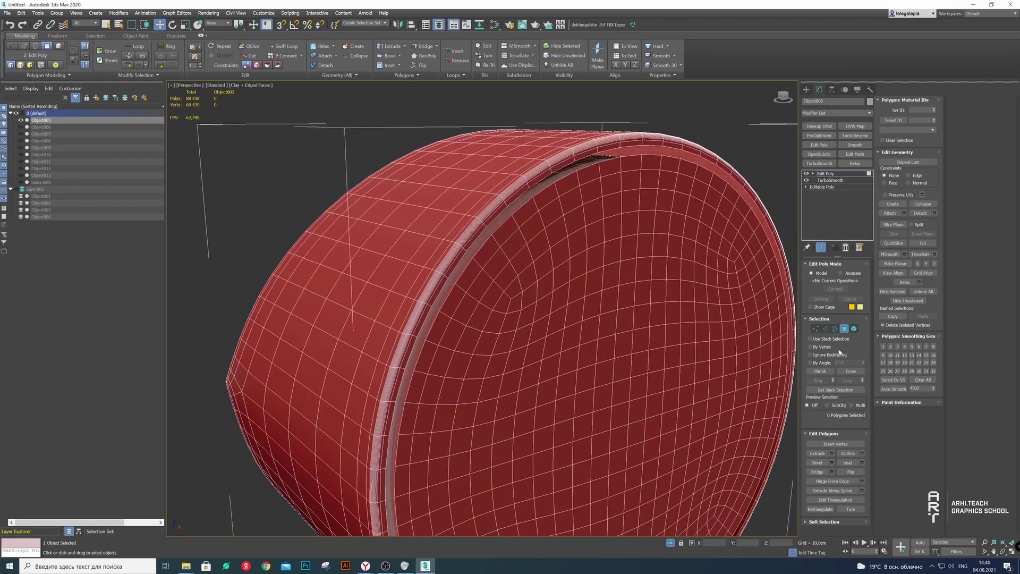
Delete the inner end-cap element and cap the open border
click(854, 329)
click(632, 325)
key(Delete)
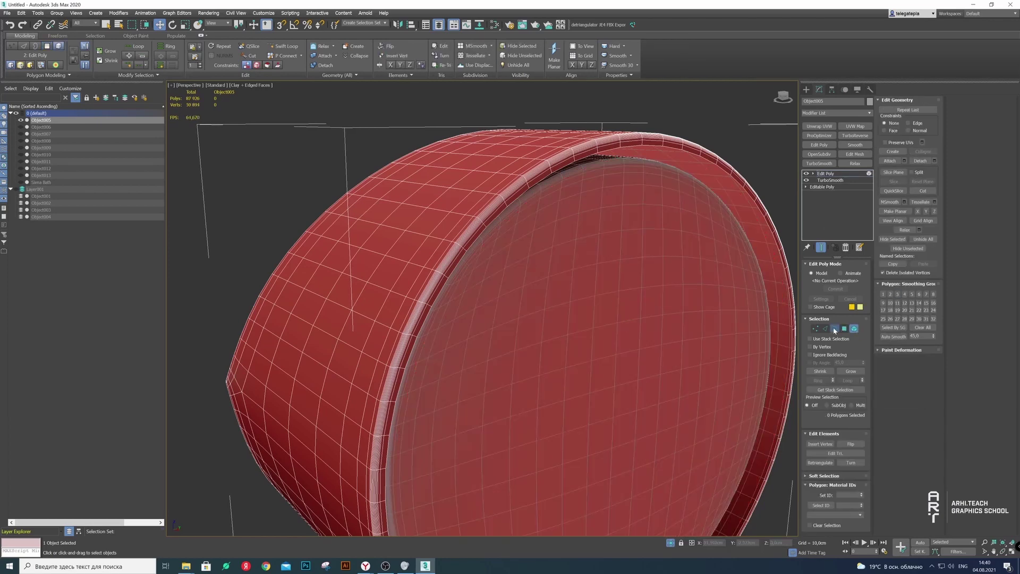
click(835, 330)
click(628, 391)
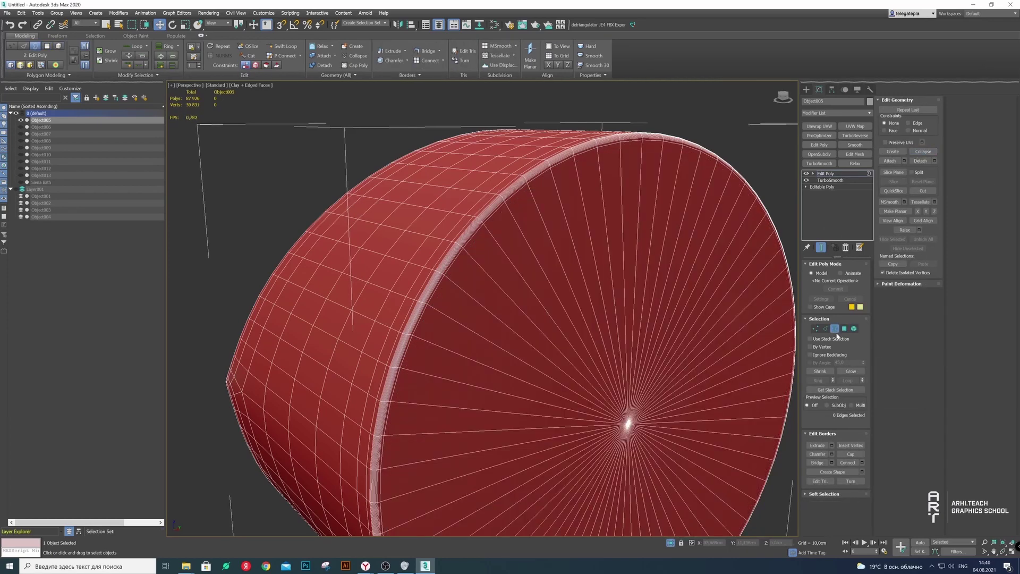
key(ctrl+d)
scroll(467, 245, up, 5)
click(756, 277)
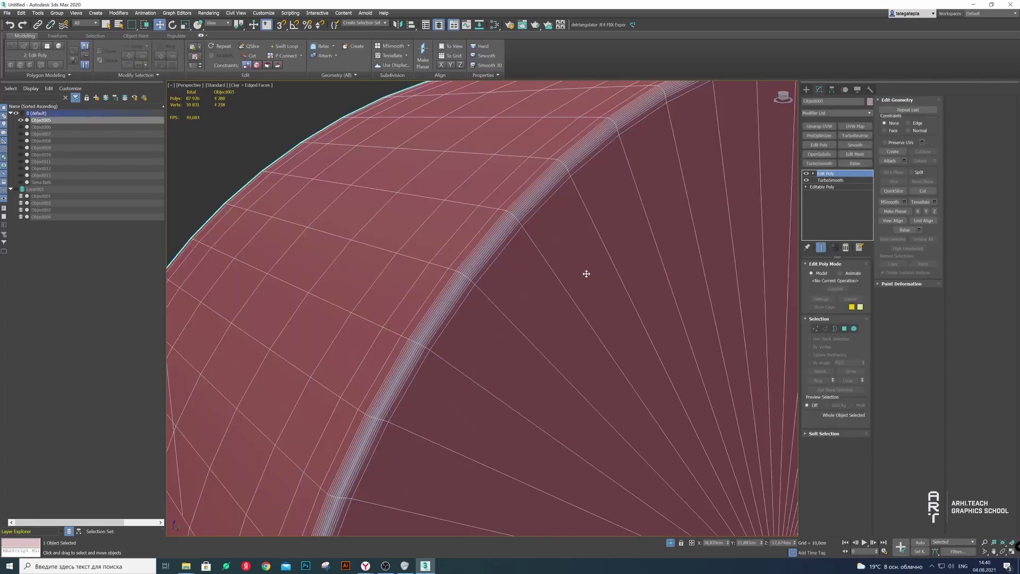
scroll(585, 271, down, 5)
In Edge mode, try selecting two rim edge loops and their ring, then clear the selection
key(2)
scroll(483, 279, up, 5)
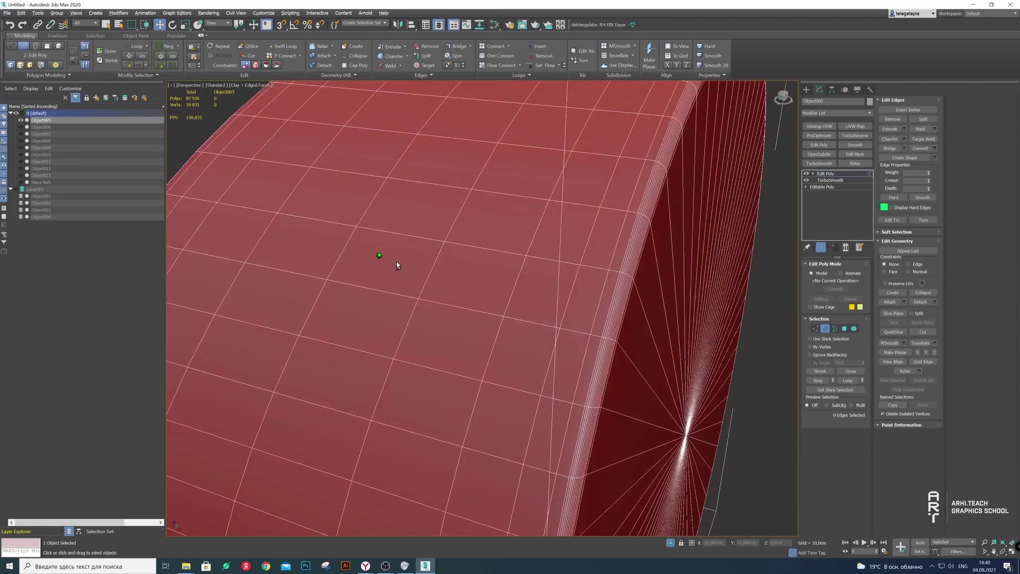
scroll(387, 260, down, 5)
middle_drag(346, 257, 662, 245)
scroll(585, 250, down, 3)
scroll(606, 255, up, 3)
scroll(614, 263, up, 3)
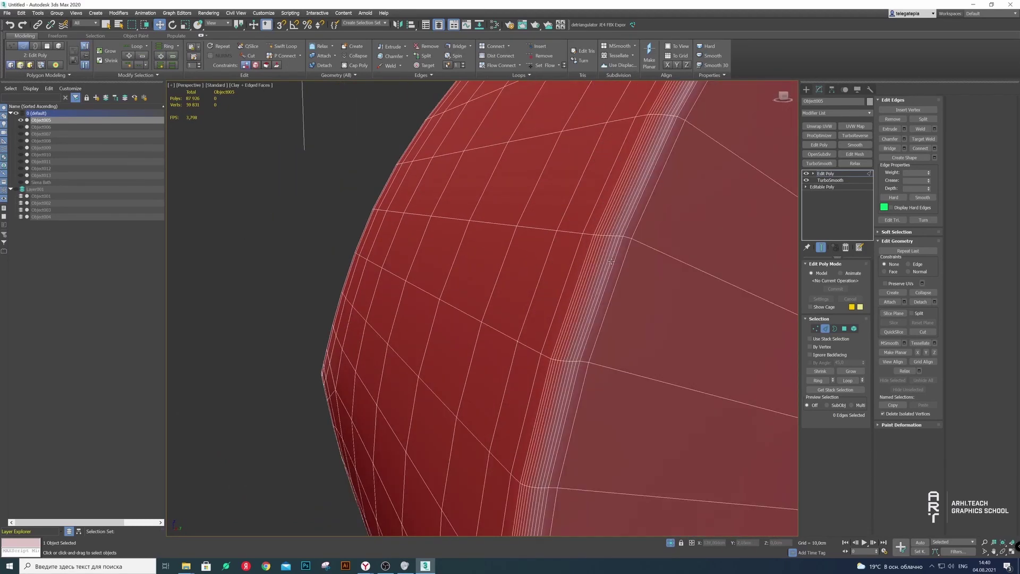
double_click(607, 261)
ctrl+double_click(596, 259)
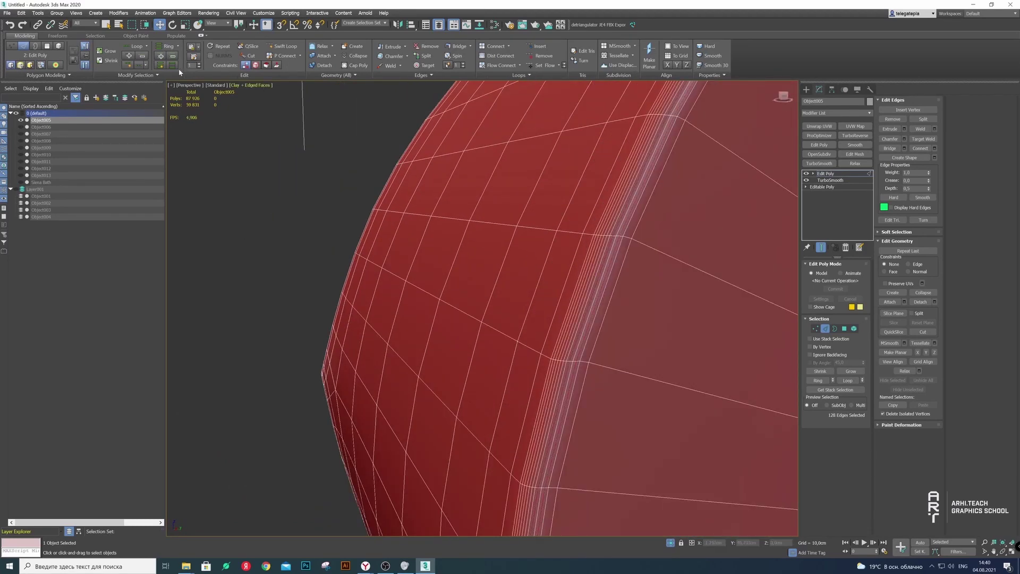
click(180, 72)
scroll(416, 227, down, 5)
alt+middle_drag(416, 228, 585, 239)
click(523, 241)
scroll(615, 240, up, 5)
scroll(615, 240, up, 5)
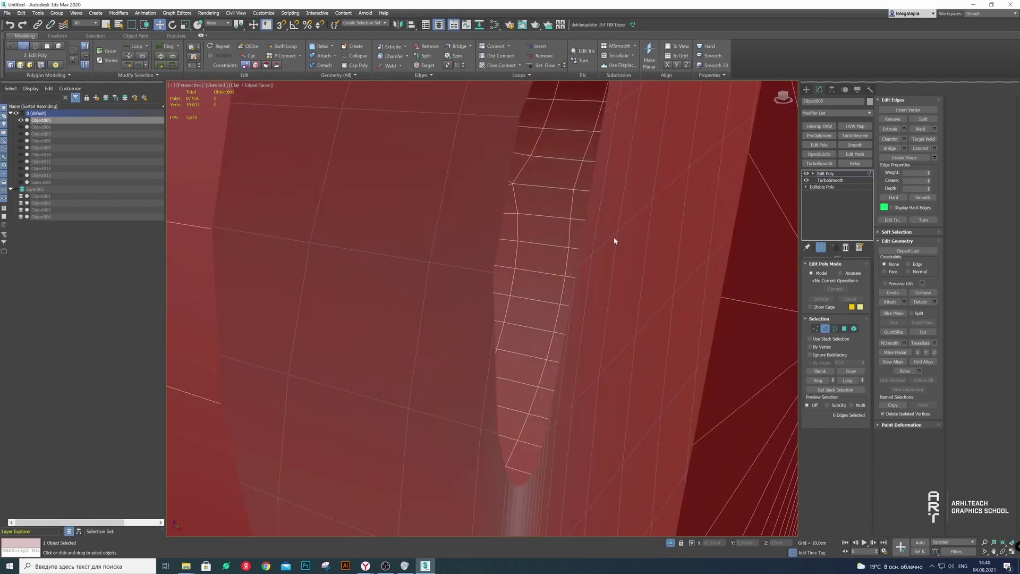
scroll(614, 240, up, 3)
Select the redundant chamfer-strip edge loops and remove them with Ctrl+Backspace
double_click(616, 237)
ctrl+double_click(622, 236)
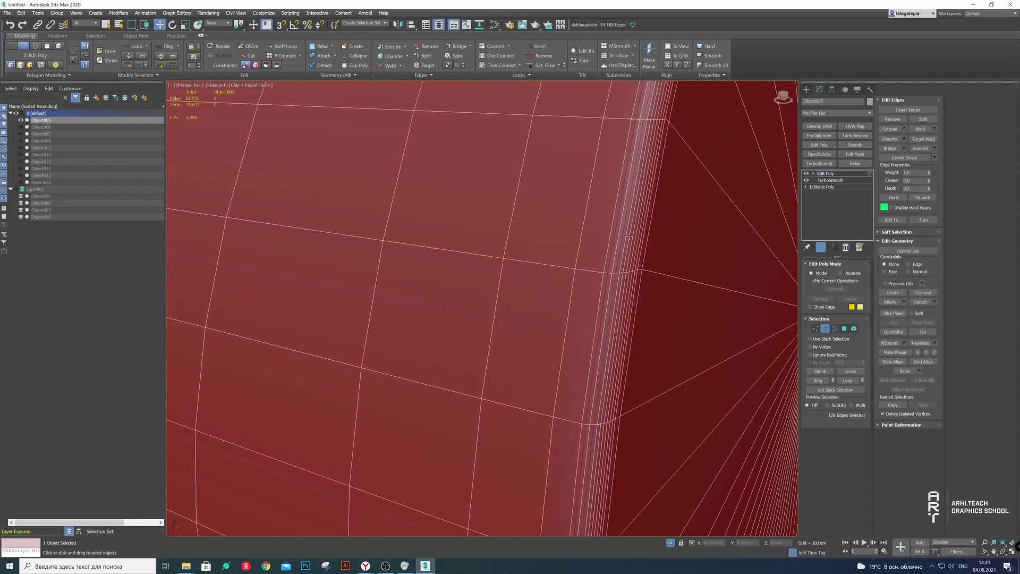
alt+middle_drag(630, 240, 633, 241)
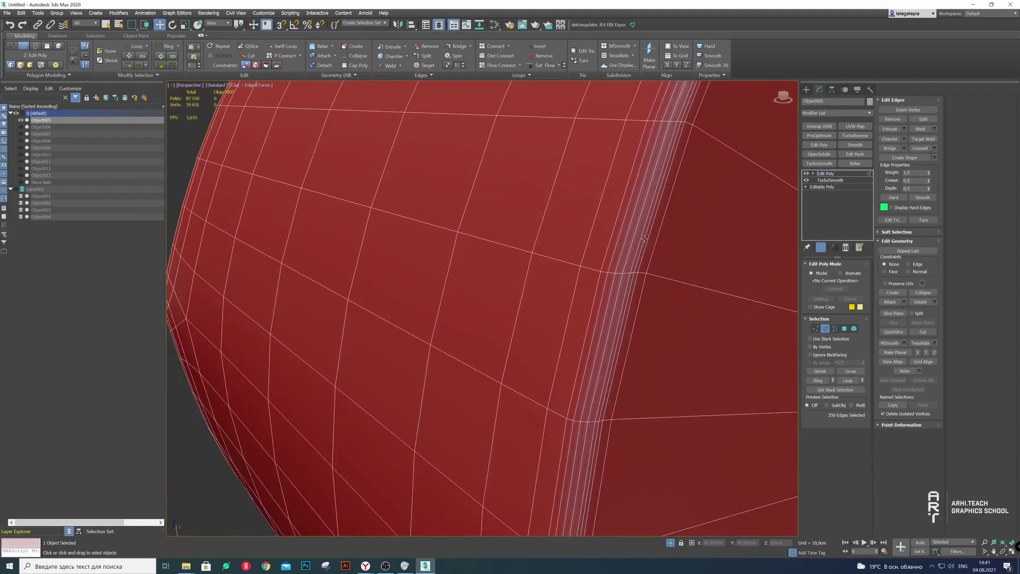
ctrl+double_click(644, 240)
scroll(691, 267, down, 5)
scroll(551, 236, up, 5)
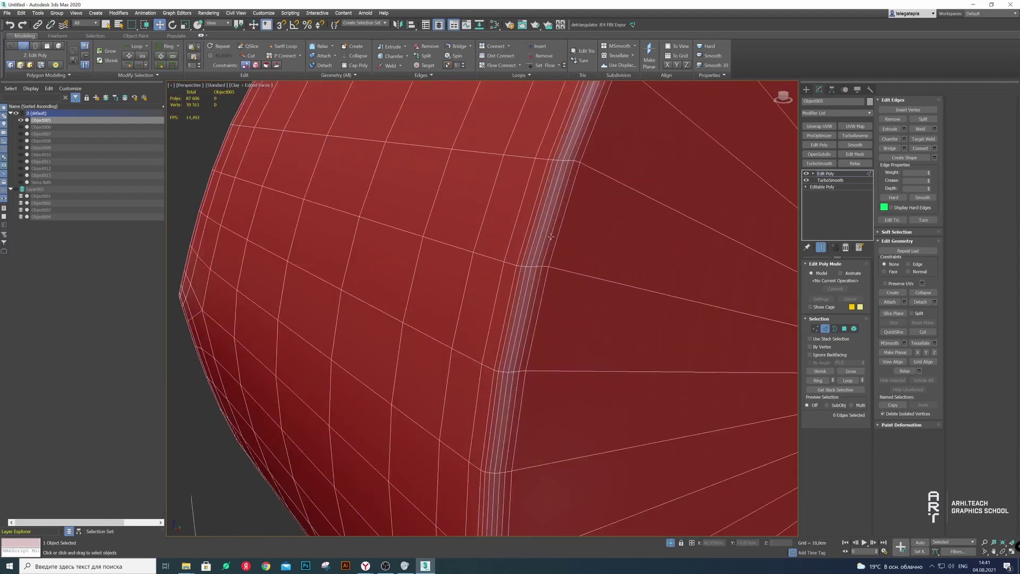
double_click(546, 236)
ctrl+double_click(533, 230)
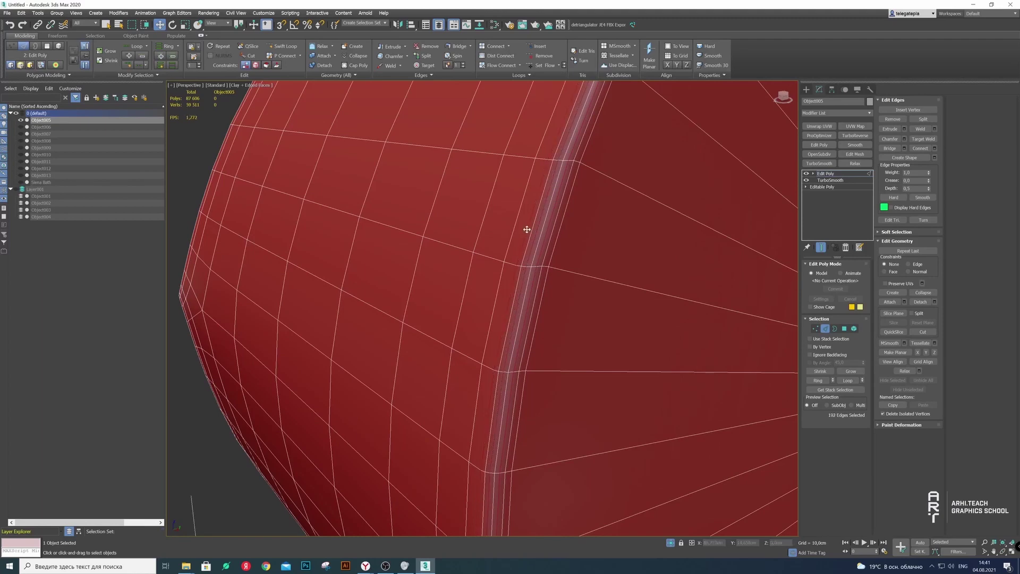
scroll(562, 280, down, 5)
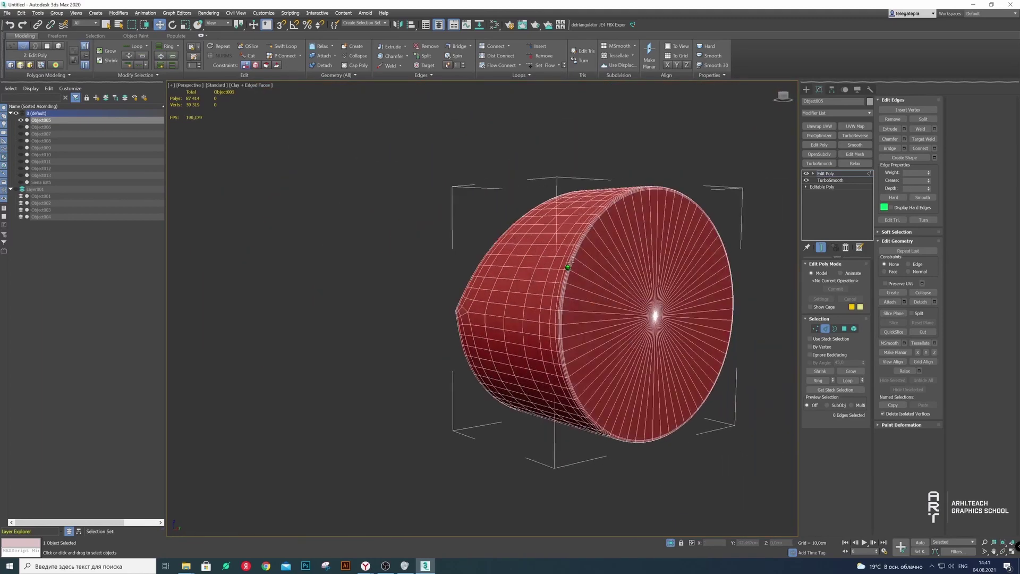
mouse_move(421, 308)
middle_down()
mouse_move(344, 237)
mouse_move(424, 294)
middle_up()
scroll(376, 242, up, 5)
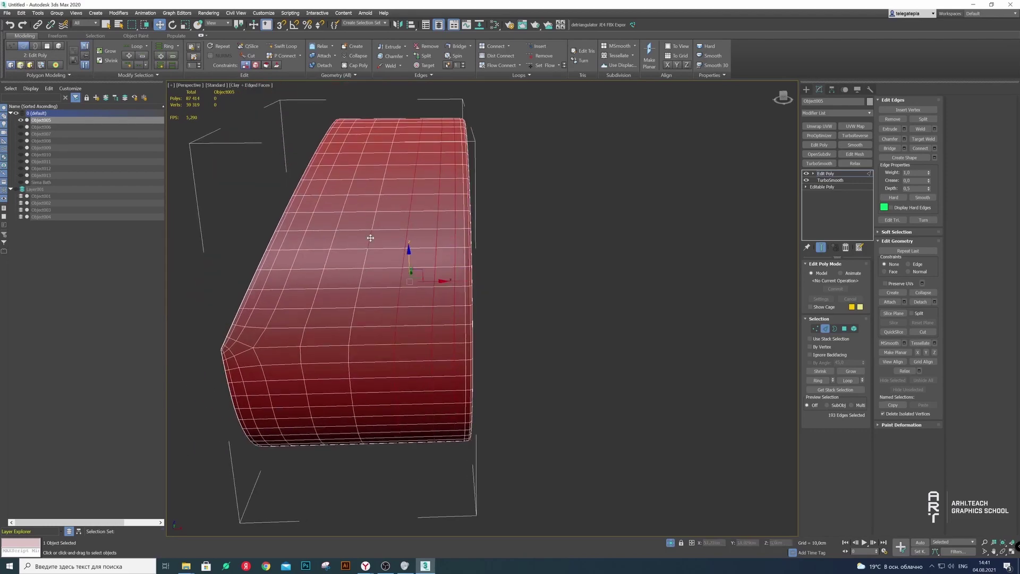
alt+middle_drag(323, 247, 379, 225)
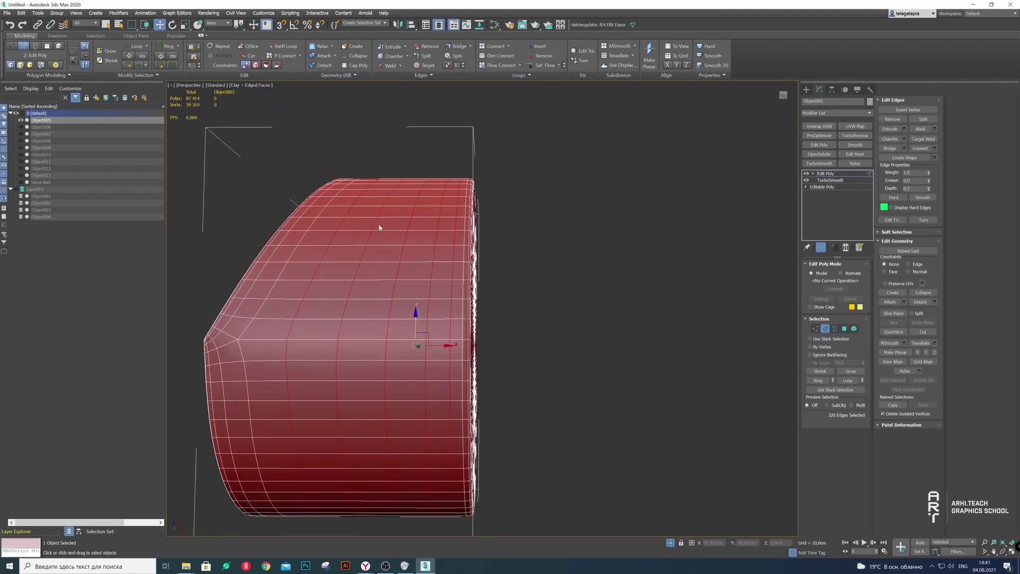
key(ctrl+BackSpace)
Select an end-cap edge loop, check the shape in clay shading, then restore edged faces
scroll(381, 294, down, 3)
scroll(381, 295, up, 5)
alt+middle_drag(381, 295, 394, 298)
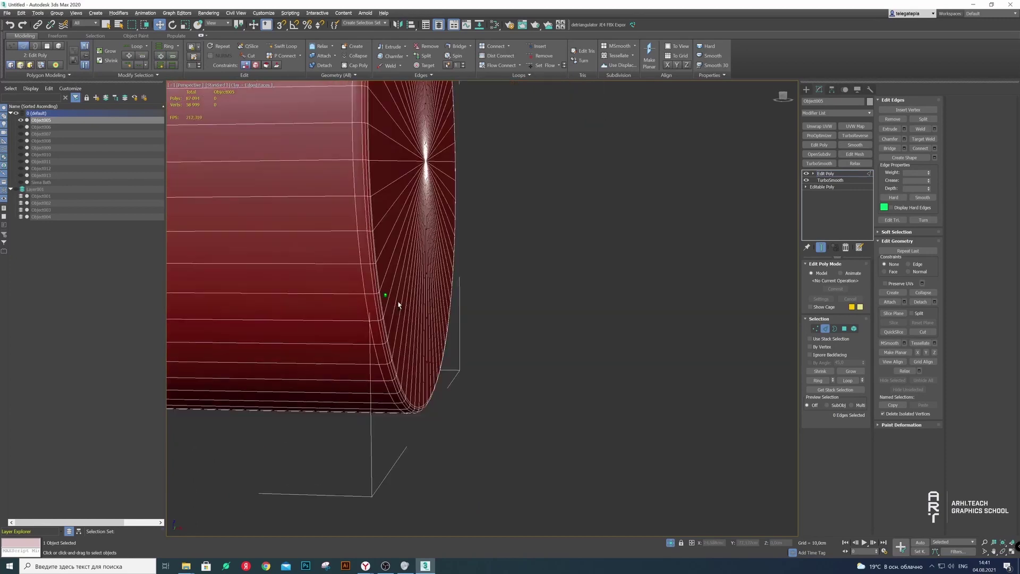
double_click(360, 261)
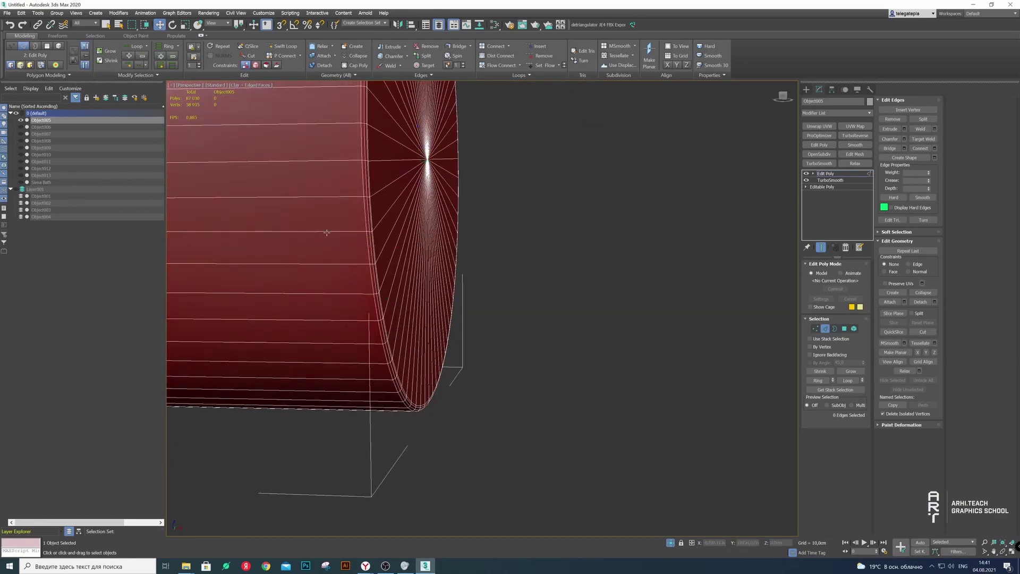
scroll(361, 266, down, 4)
scroll(425, 257, up, 4)
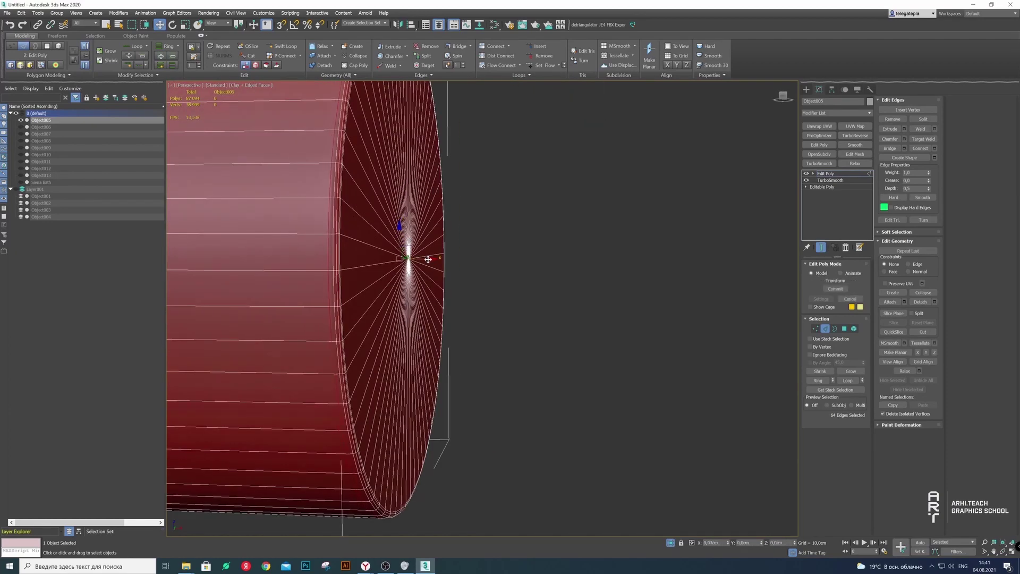
scroll(428, 259, down, 3)
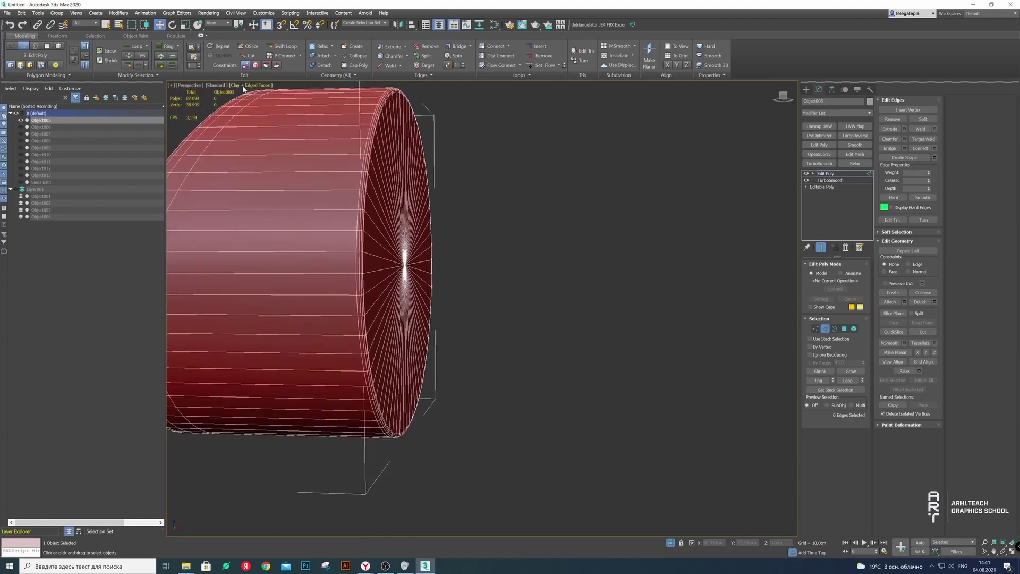
click(250, 85)
click(282, 177)
click(425, 242)
mouse_move(425, 242)
alt+middle_down()
mouse_move(426, 219)
mouse_move(334, 237)
mouse_move(383, 237)
alt+middle_up()
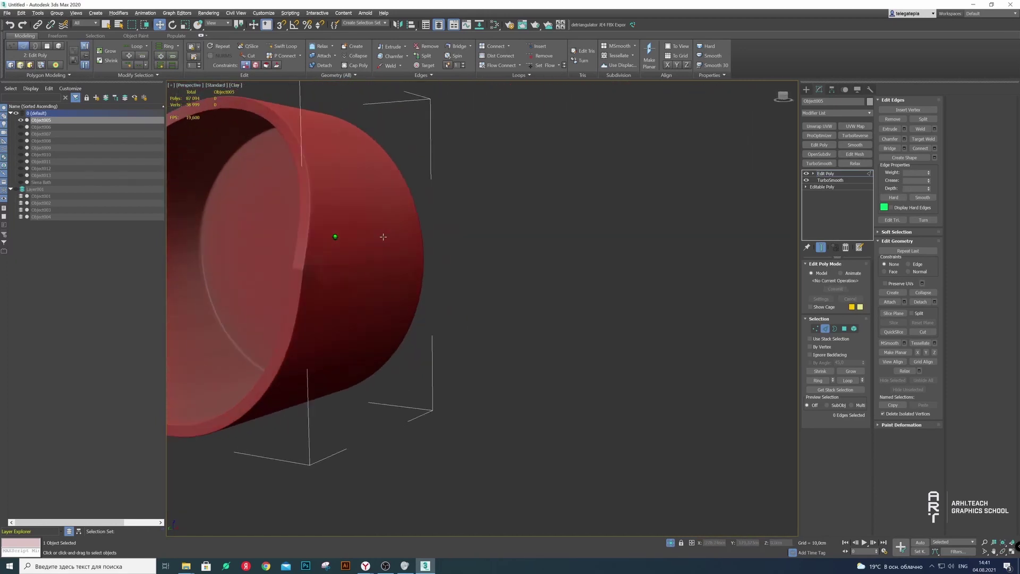
click(233, 85)
click(372, 177)
Select two rim-strip edge loops, then move to Polygon mode
scroll(372, 212, up, 2)
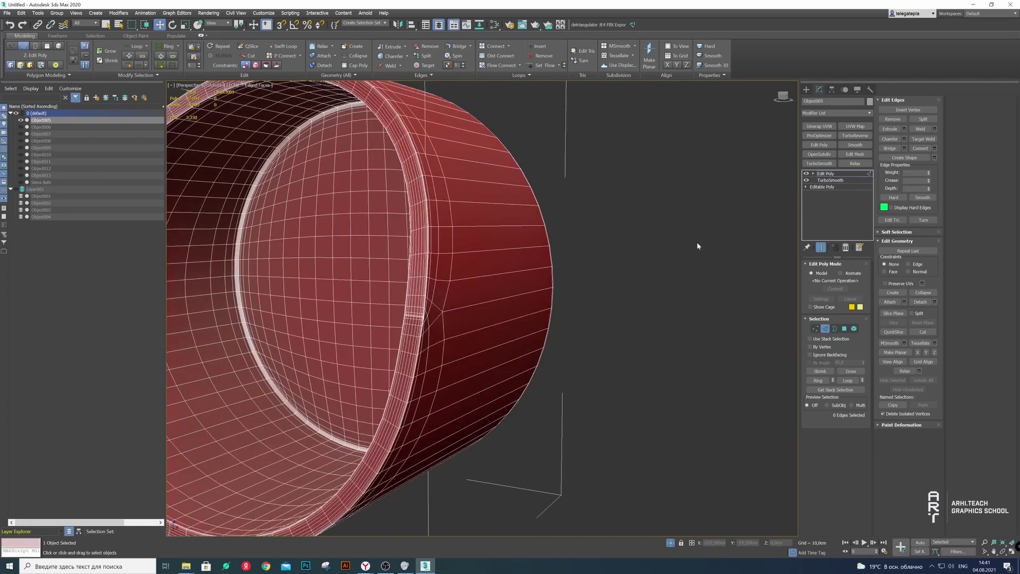
scroll(513, 208, up, 5)
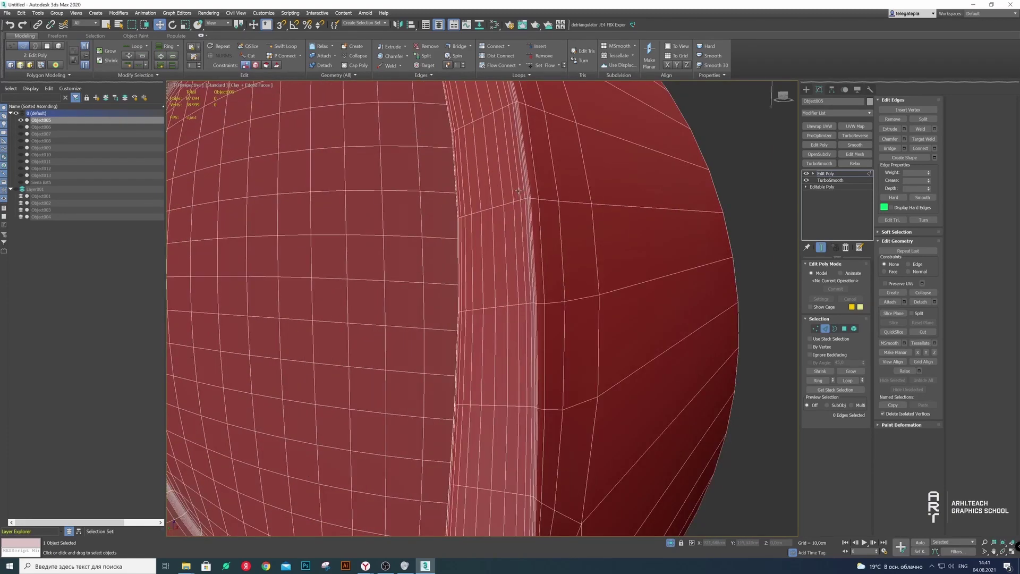
double_click(518, 190)
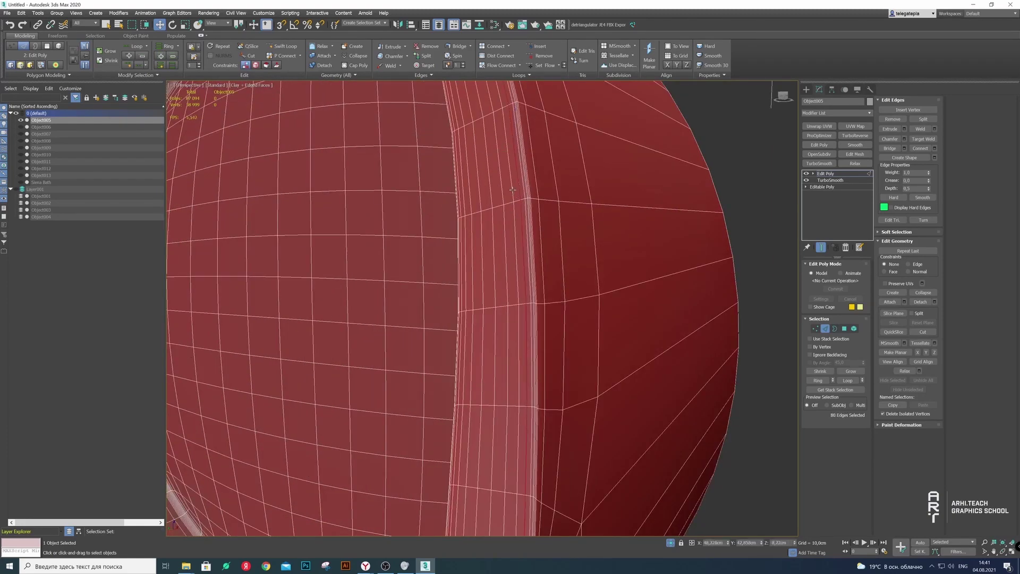
ctrl+double_click(469, 197)
alt+middle_drag(461, 201, 531, 223)
scroll(491, 194, down, 5)
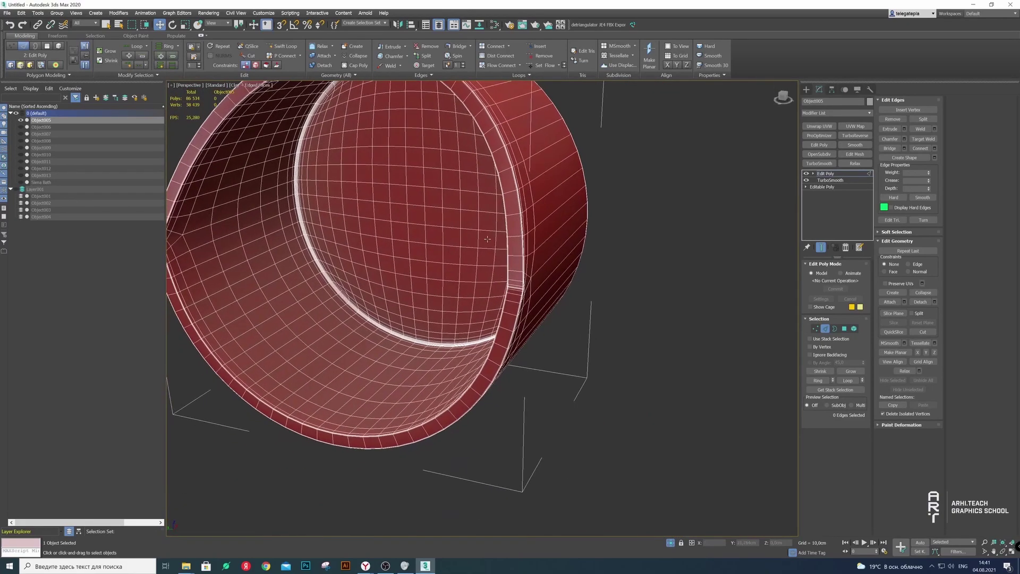
click(844, 328)
Select the inner rim polygon loop, grow it twice, and delete it
scroll(371, 210, up, 5)
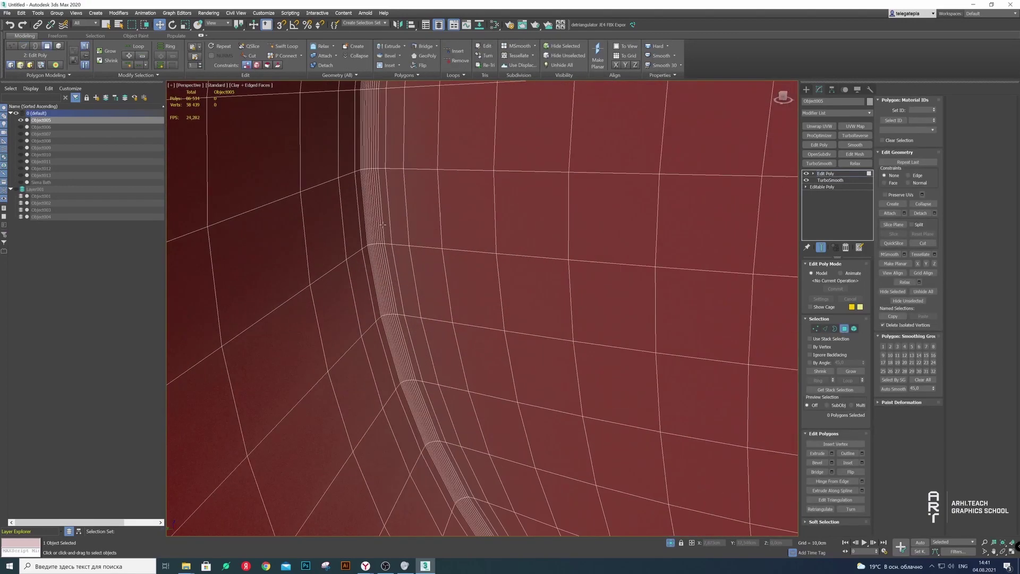
scroll(372, 210, up, 3)
scroll(367, 206, down, 3)
scroll(346, 191, up, 3)
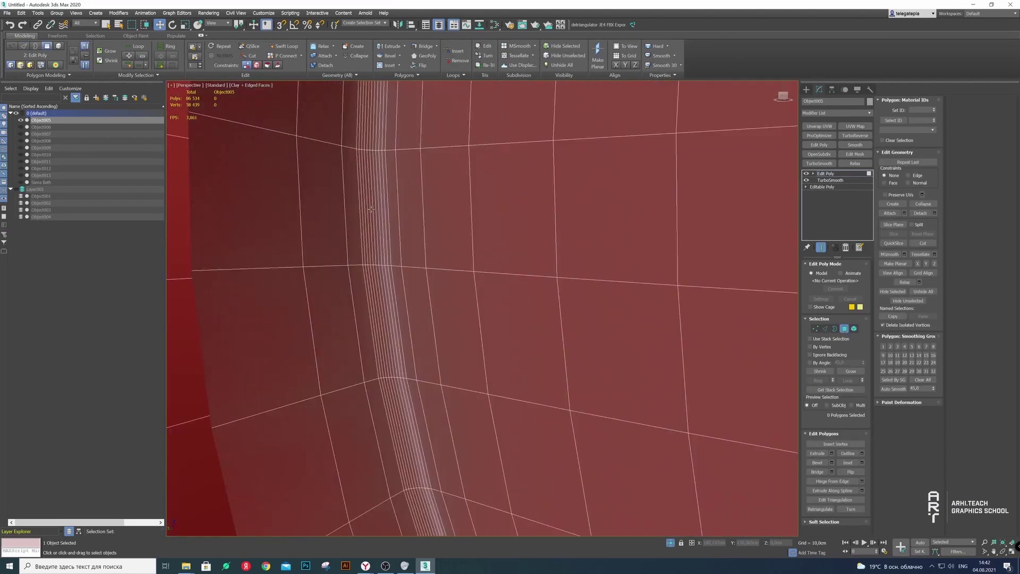
double_click(368, 197)
click(853, 372)
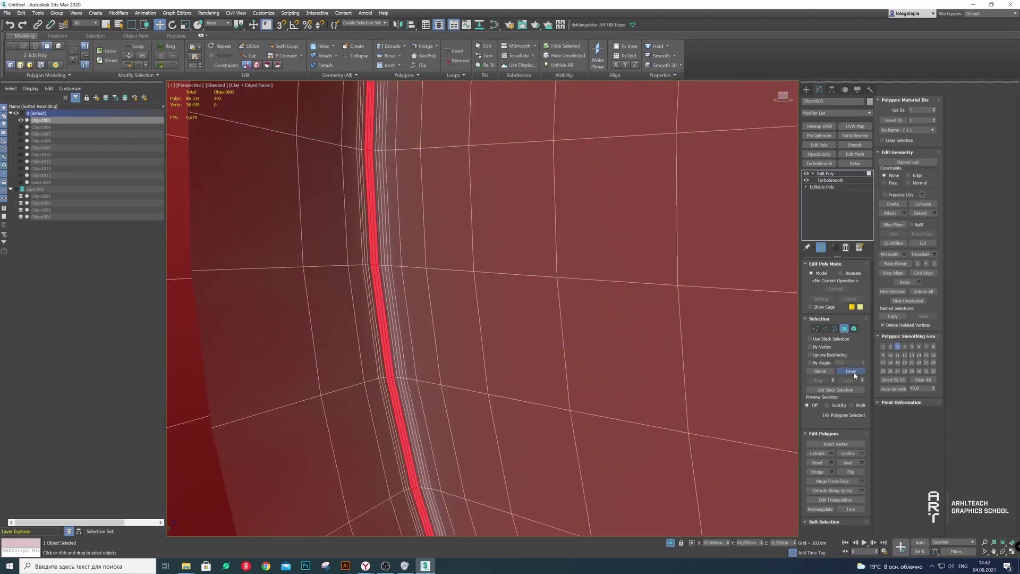
click(853, 372)
scroll(478, 338, down, 8)
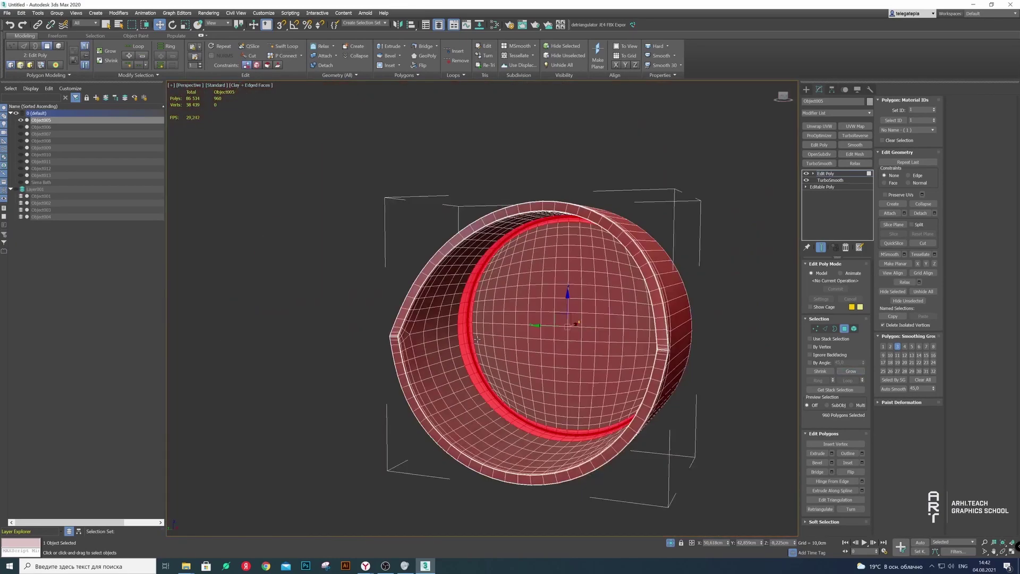
scroll(478, 338, up, 3)
key(Delete)
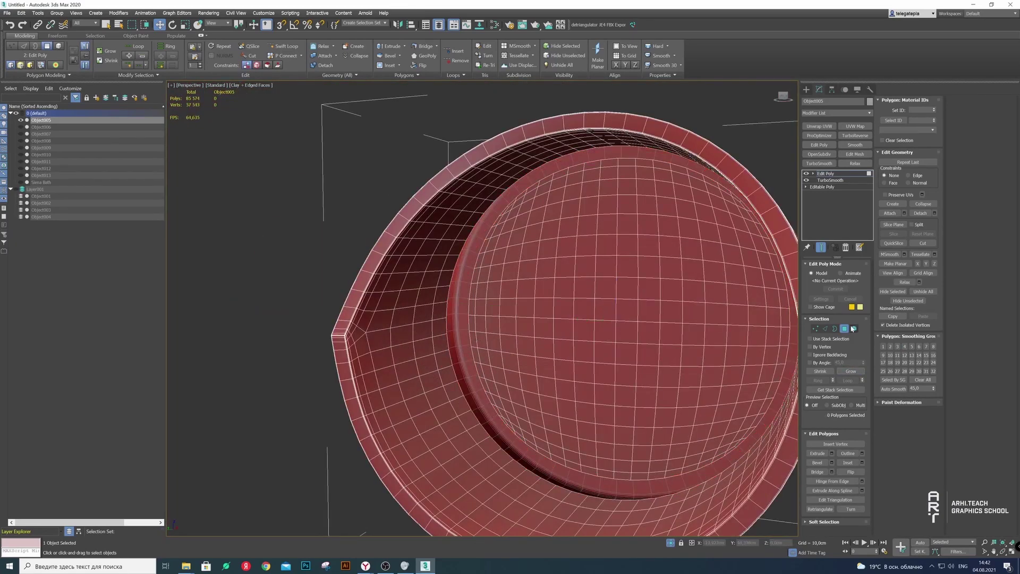
Delete the inner grid disk polygons and select the inner boundary edge loop
click(854, 329)
click(588, 331)
key(Delete)
key(2)
click(432, 314)
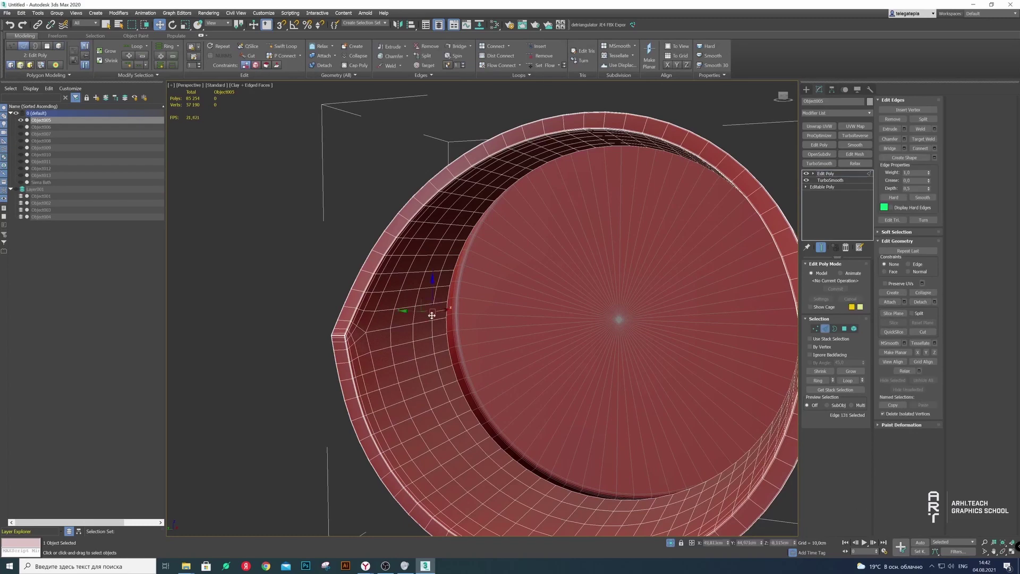
double_click(432, 316)
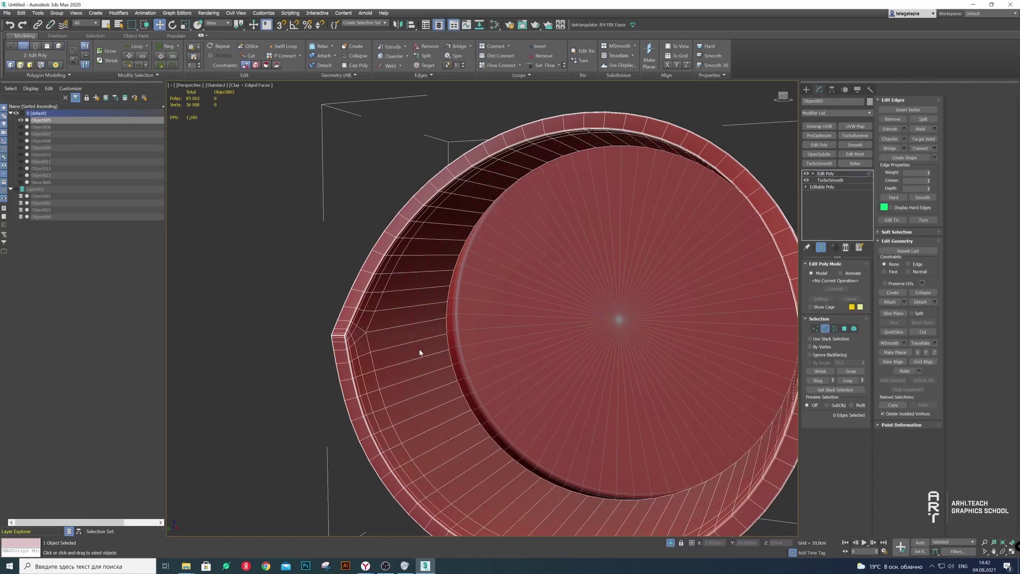
Exit sub-object mode and move the cylinder onto the hidden Layer001
click(824, 328)
scroll(584, 319, down, 5)
alt+middle_drag(585, 319, 548, 340)
right_click(547, 340)
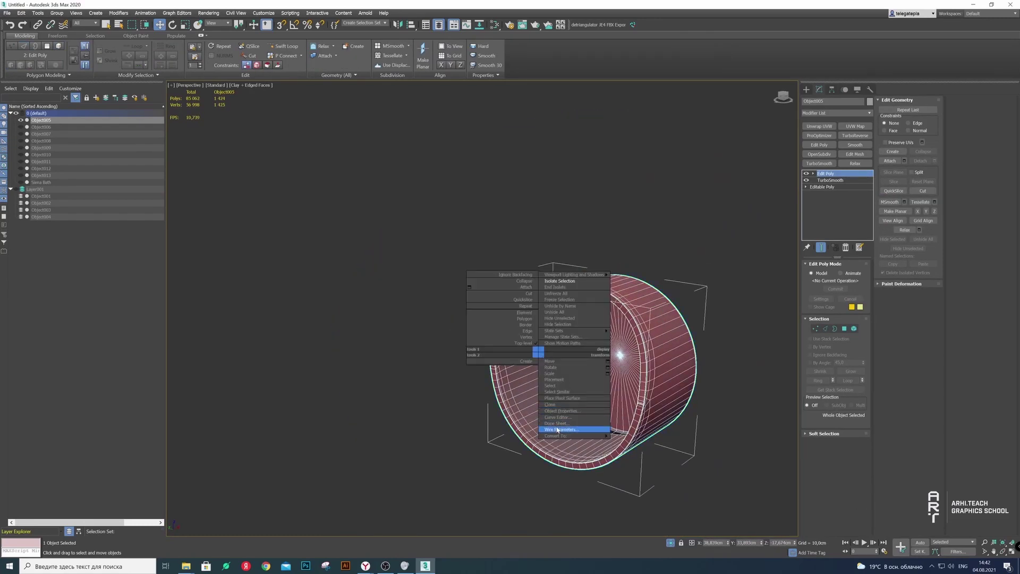
click(579, 250)
key(ctrl+z)
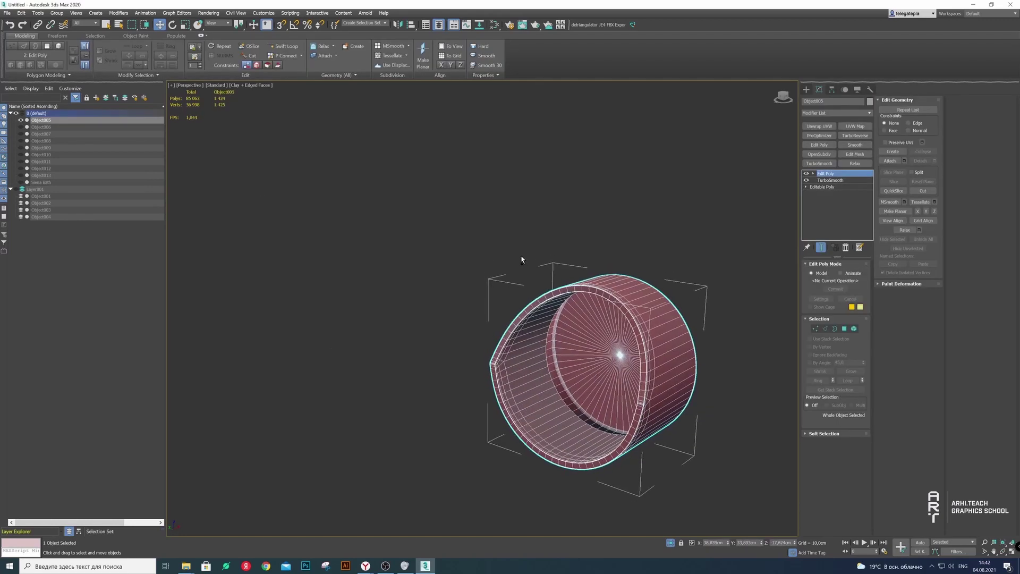
click(106, 24)
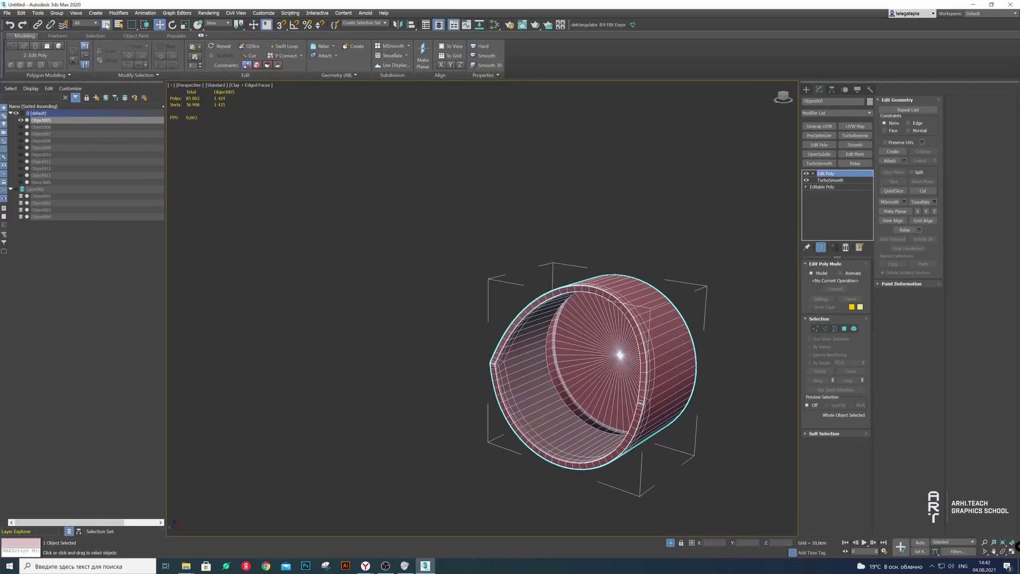
click(97, 99)
right_click(485, 280)
Unhide all objects, add TurboSmooth to the ring Object007, and move it to Layer001
click(510, 226)
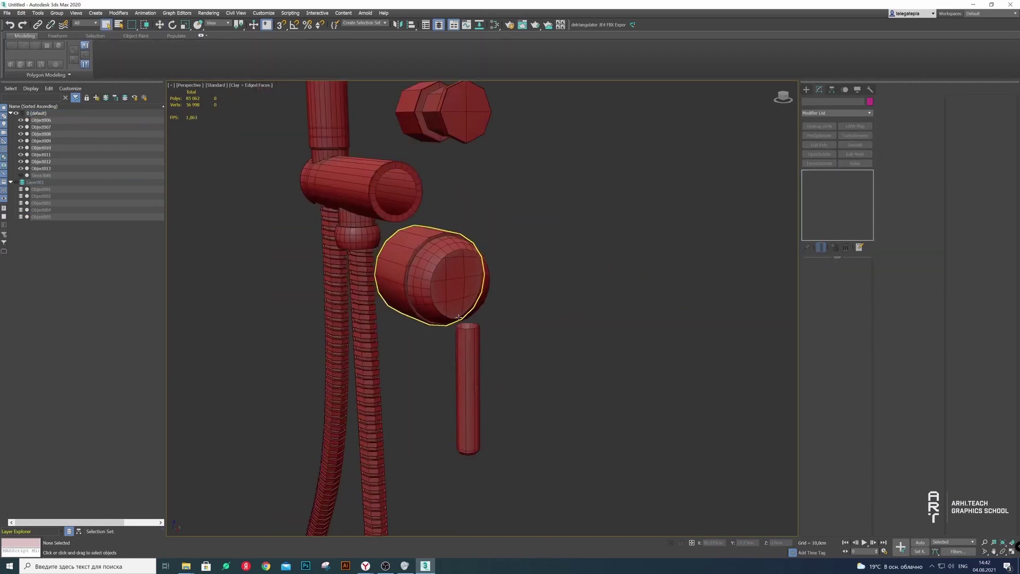
click(440, 273)
click(450, 260)
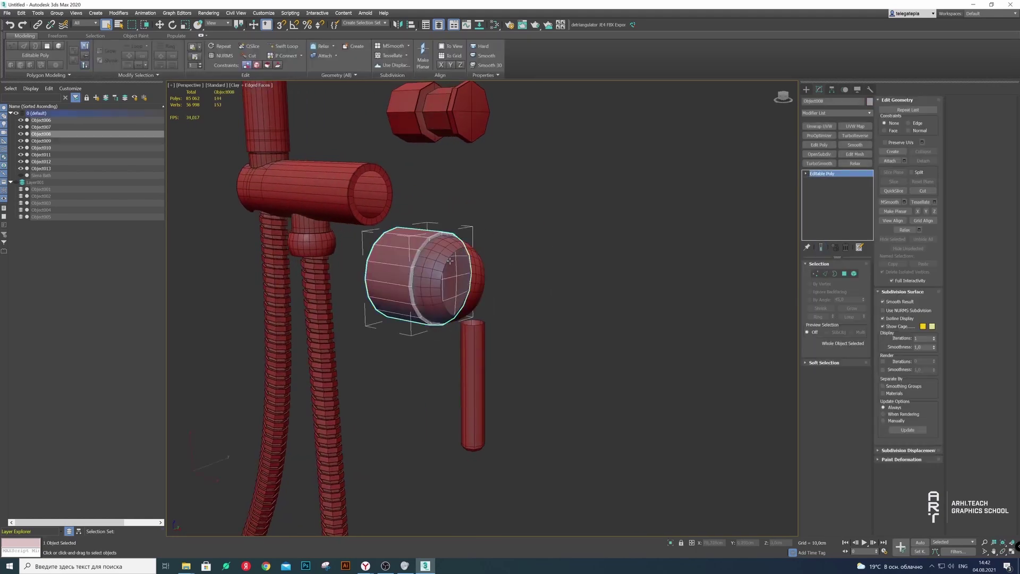
click(477, 266)
click(820, 163)
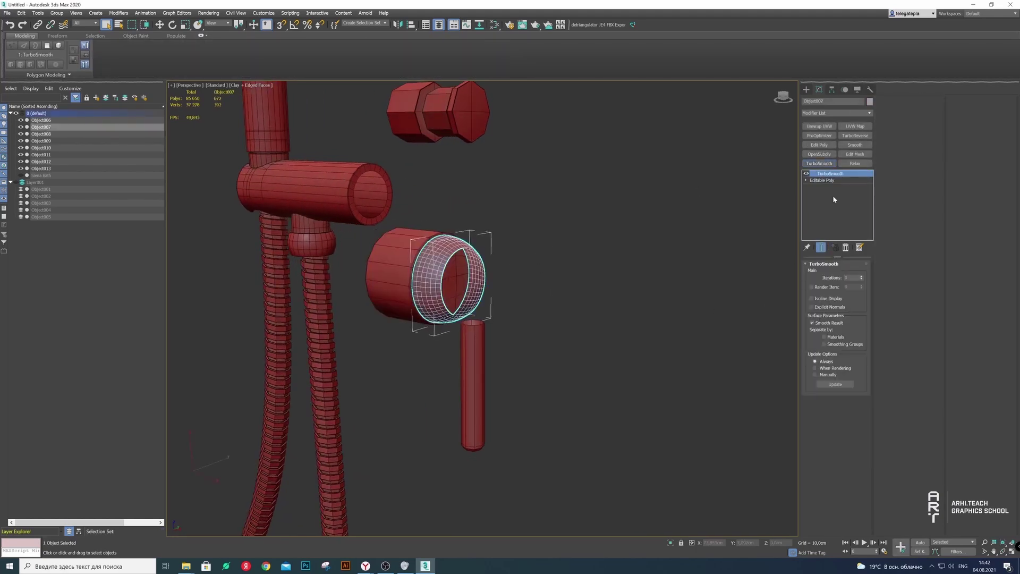
key(z)
click(106, 99)
Add TurboSmooth to the thin handle Object006 and move it to hidden Layer001
click(485, 425)
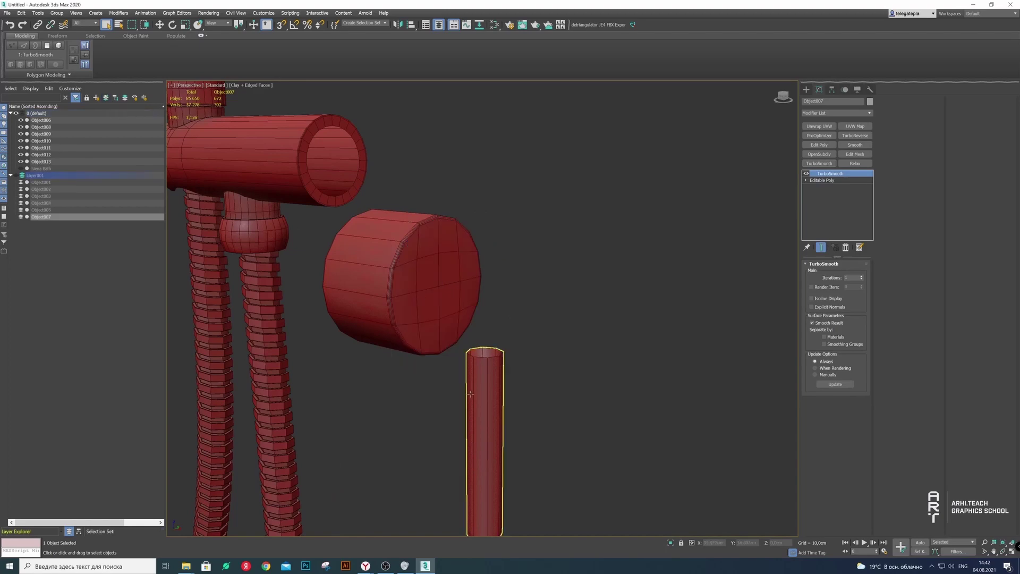
scroll(485, 425, down, 5)
alt+middle_drag(584, 318, 664, 329)
key(z)
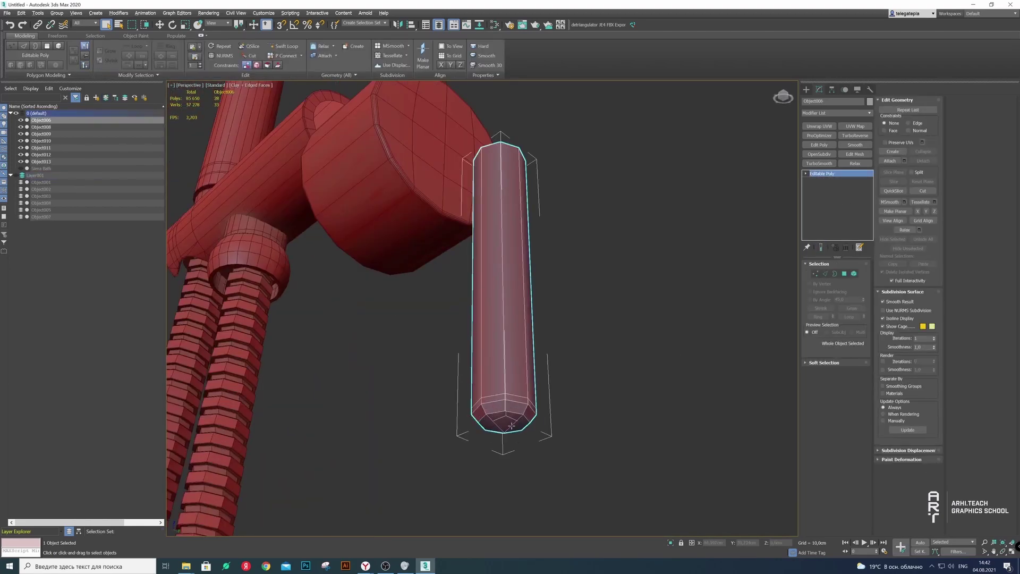
alt+middle_drag(511, 425, 585, 372)
click(819, 163)
scroll(542, 333, up, 4)
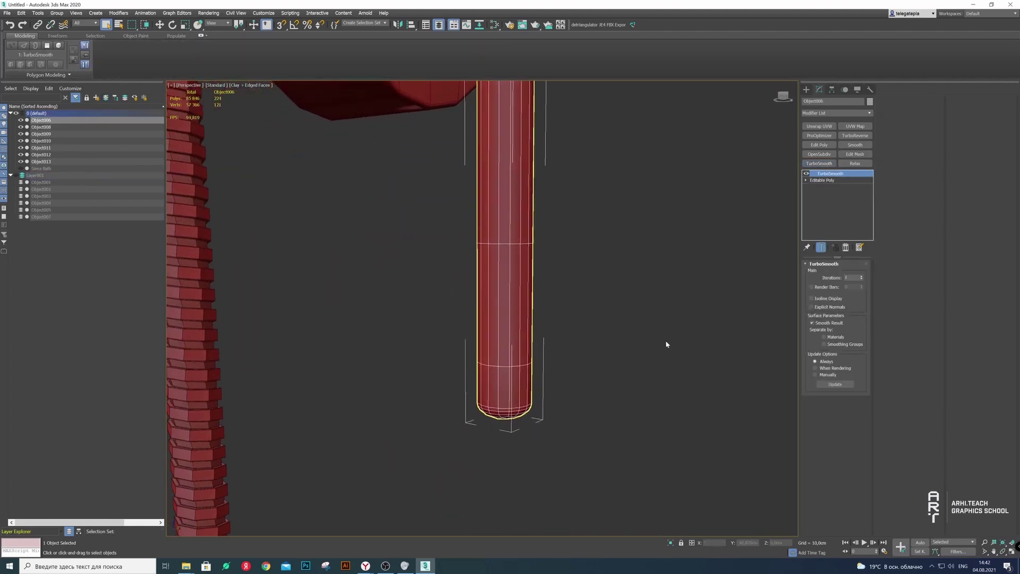
key(alt+x)
scroll(570, 305, down, 5)
click(569, 305)
click(533, 299)
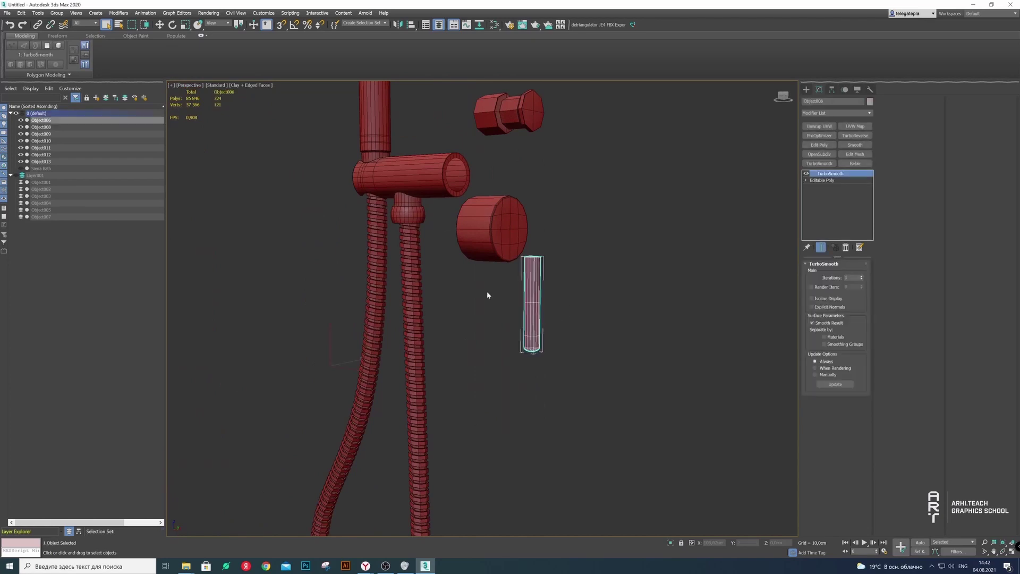
click(106, 99)
Give the round knob Object008 TurboSmooth with 2 iterations and an Edit Poly modifier above
click(492, 228)
key(z)
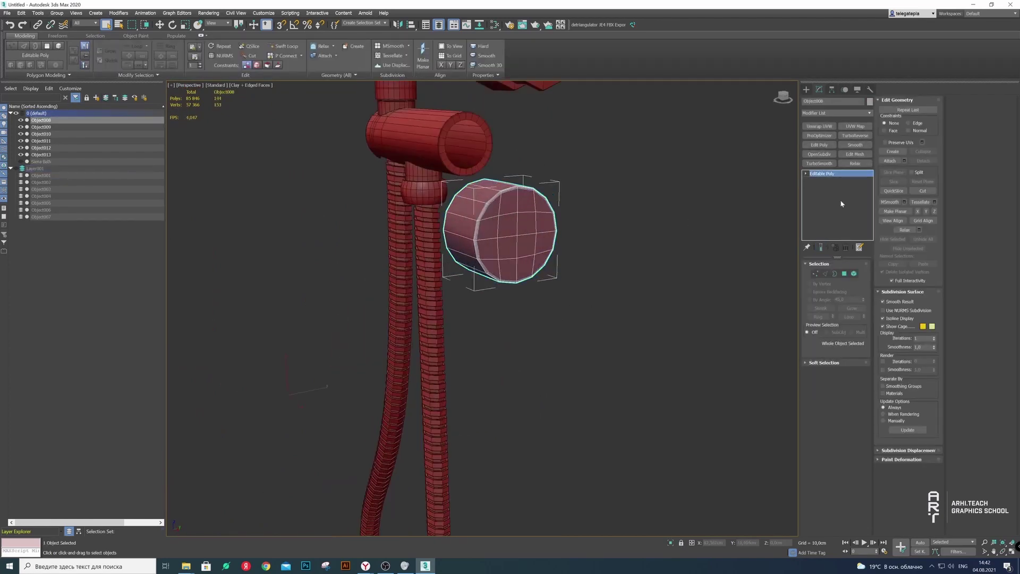
click(819, 163)
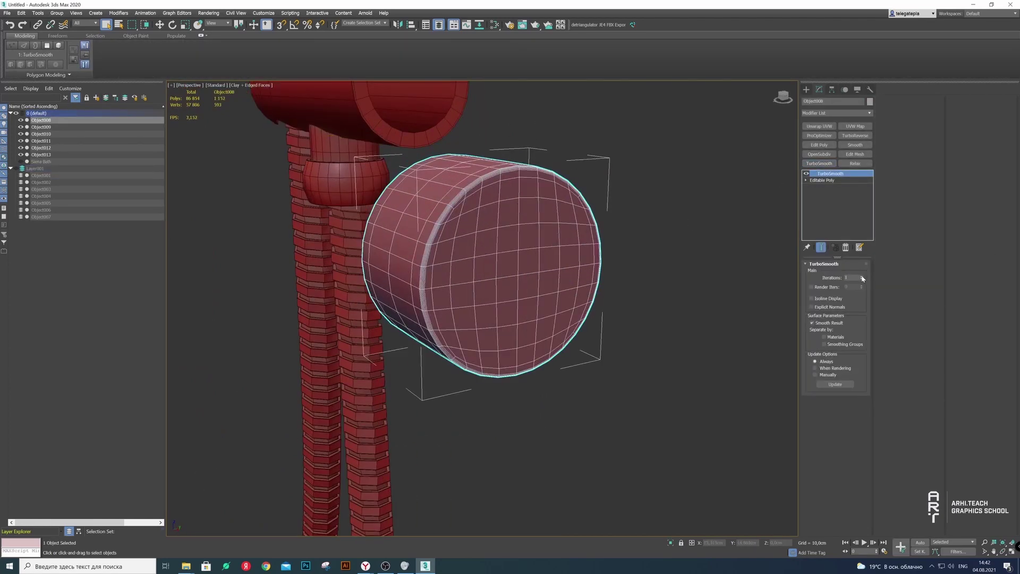
click(862, 276)
right_click(531, 319)
click(819, 144)
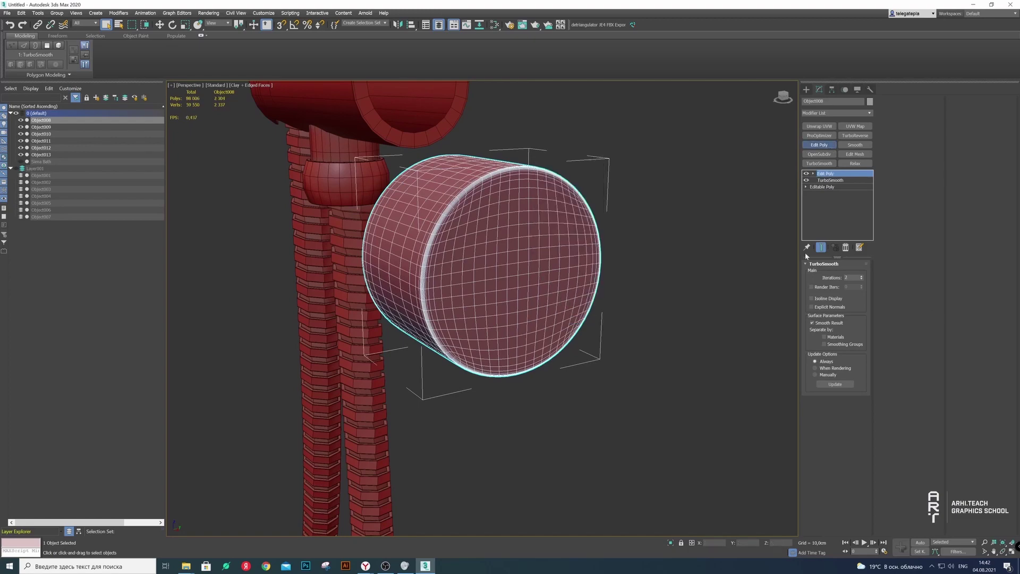
Orbit around the knob in Edge mode, trying an edge loop selection before clearing it
click(844, 328)
scroll(450, 212, up, 4)
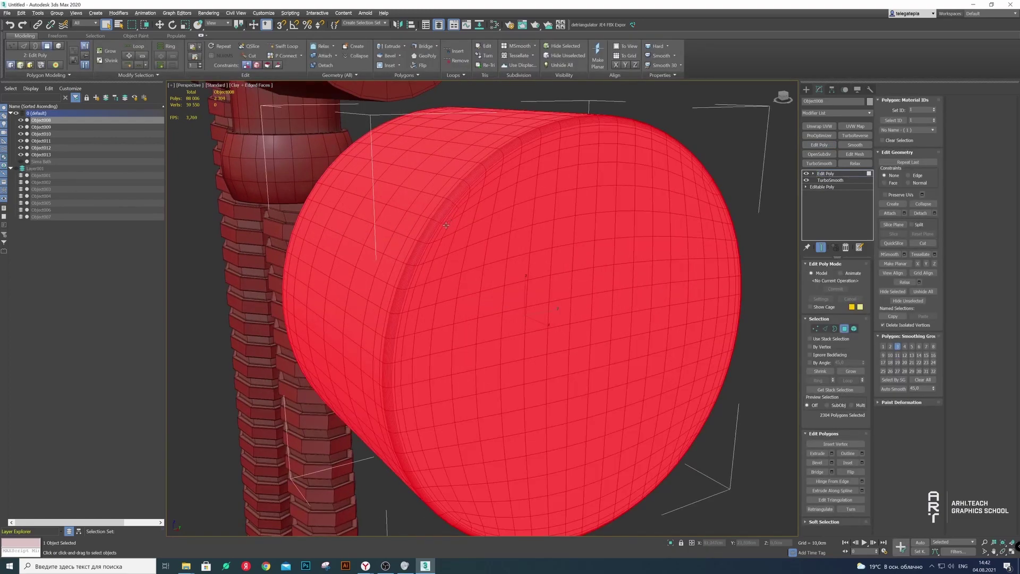
alt+middle_drag(446, 226, 419, 236)
scroll(420, 236, down, 5)
scroll(350, 261, up, 3)
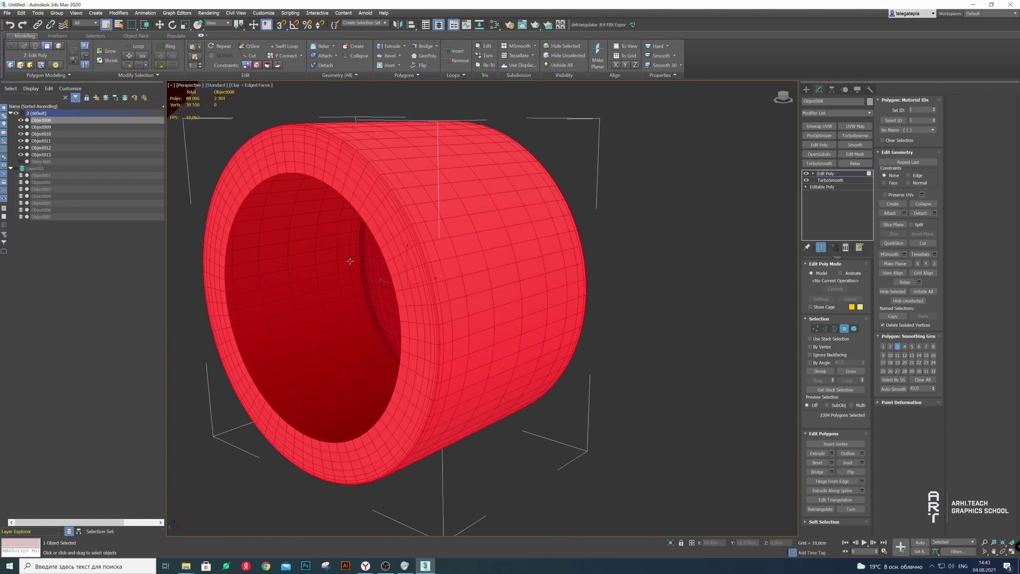
click(825, 329)
scroll(427, 252, up, 4)
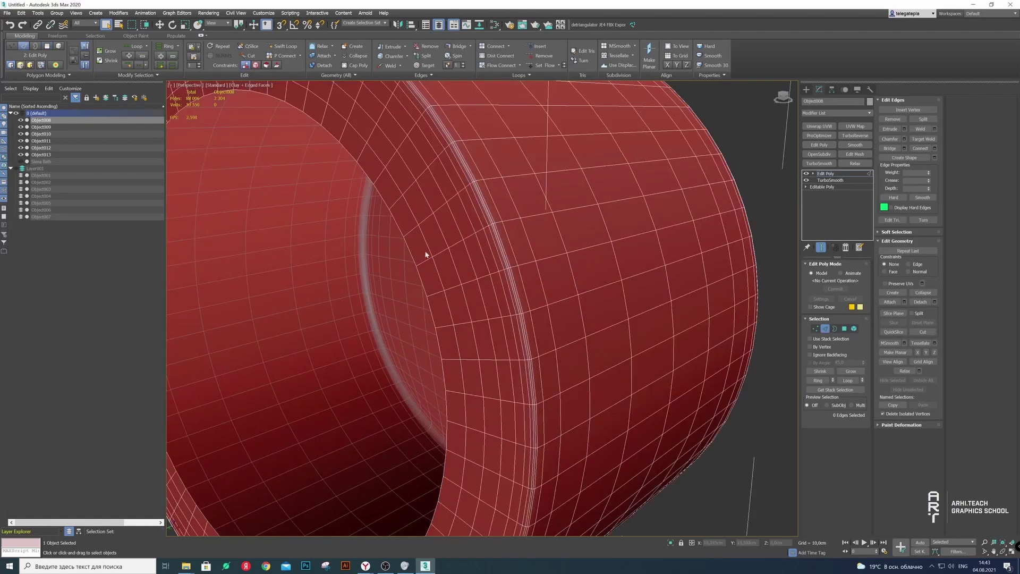
ctrl+double_click(454, 226)
click(456, 262)
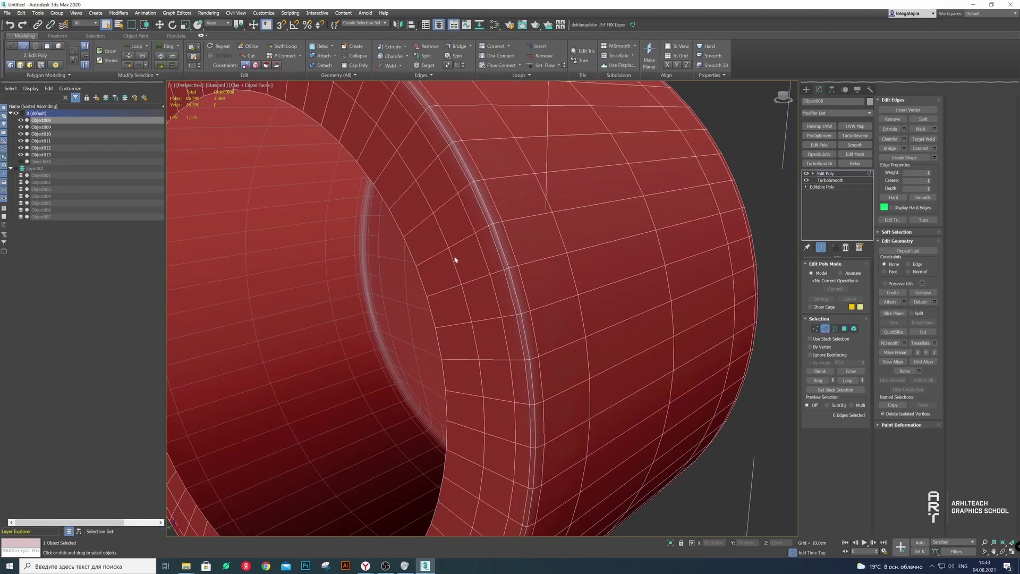
Select the two rounded-rim edge loops on the knob
key(z)
scroll(595, 270, up, 5)
scroll(595, 270, up, 3)
double_click(582, 259)
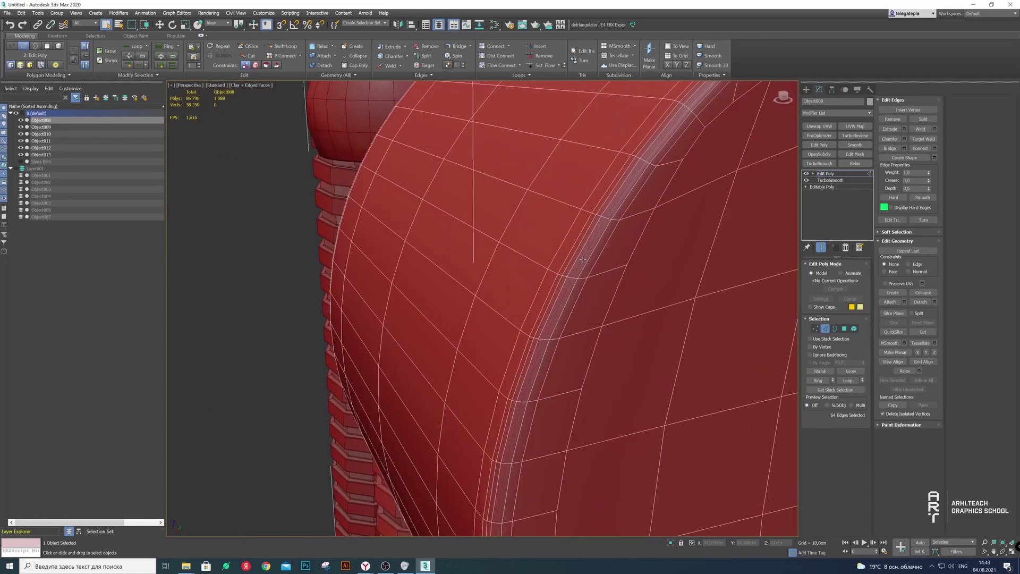
ctrl+double_click(575, 254)
scroll(601, 280, down, 6)
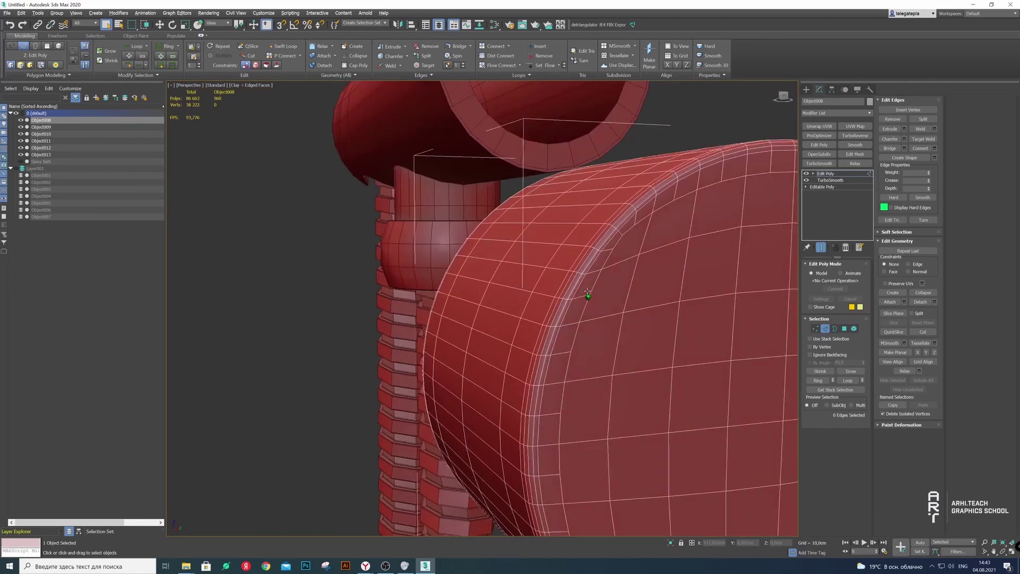
scroll(585, 291, up, 2)
Delete the knob's flat front cap polygons and switch to Border mode
click(849, 329)
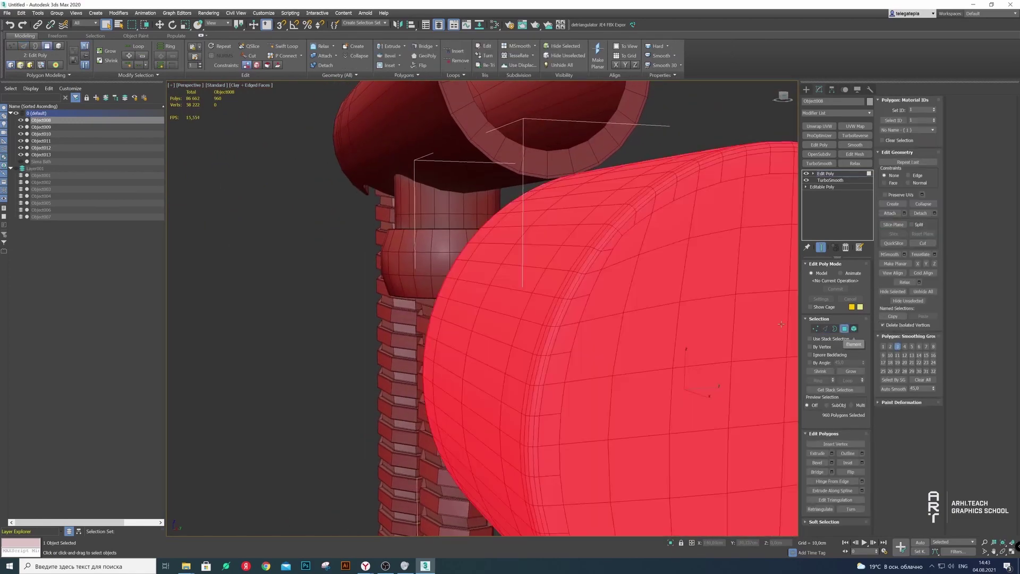
click(596, 278)
key(Delete)
click(854, 329)
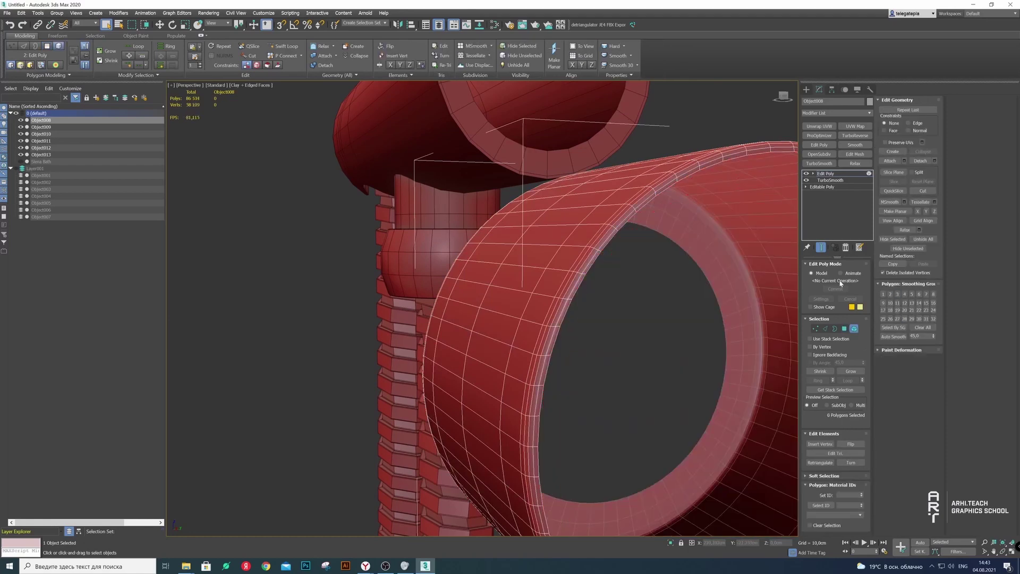
click(834, 329)
Scale the knob's open border loop down and collapse it into a single centre vertex
click(592, 268)
scroll(595, 287, down, 5)
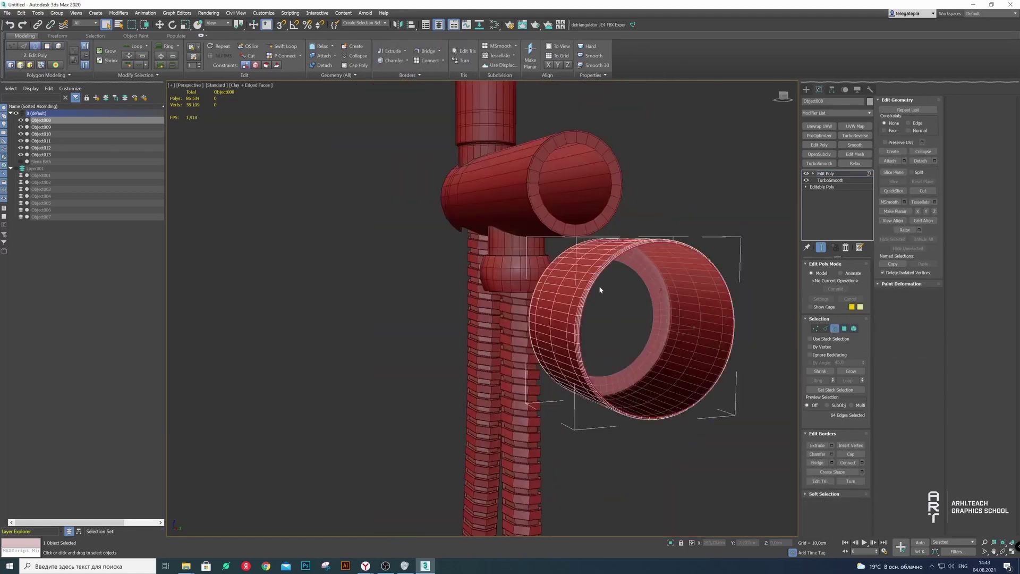
scroll(531, 303, down, 2)
scroll(595, 303, up, 3)
key(r)
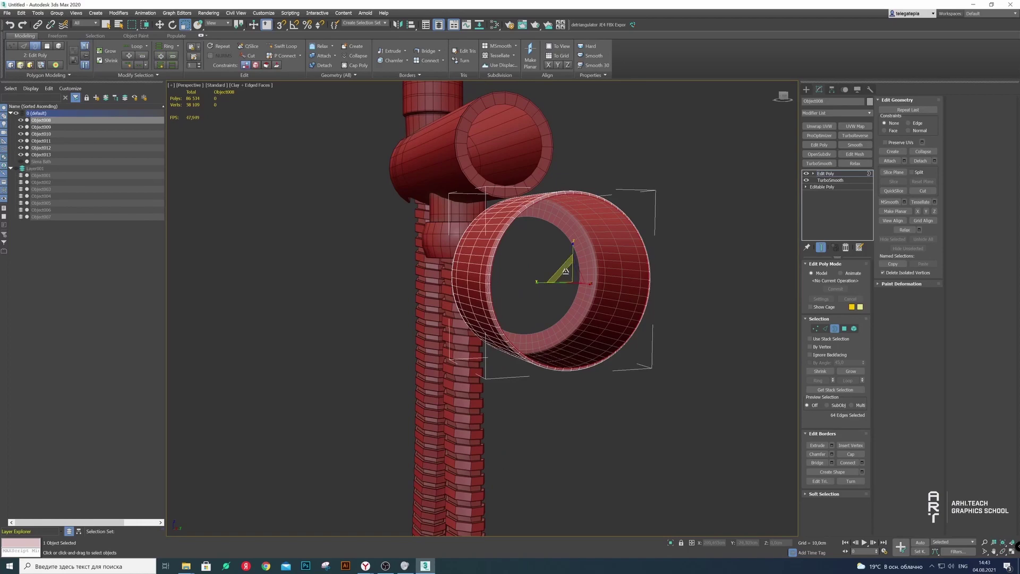
drag(565, 271, 552, 303)
click(923, 151)
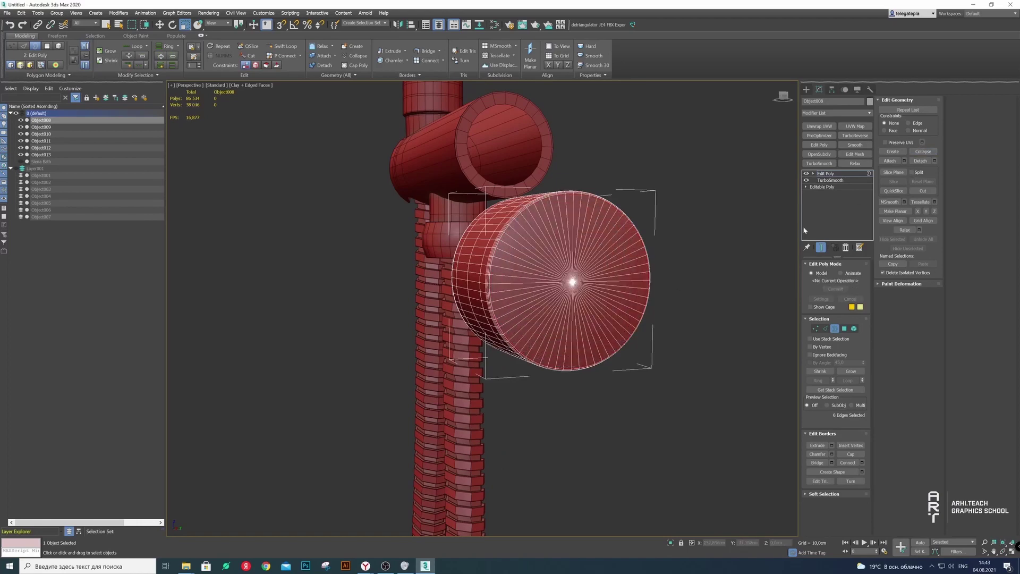
Inspect the new cap's wedge polygons, then turn off edged faces in the viewport
click(840, 328)
alt+middle_drag(676, 193, 611, 224)
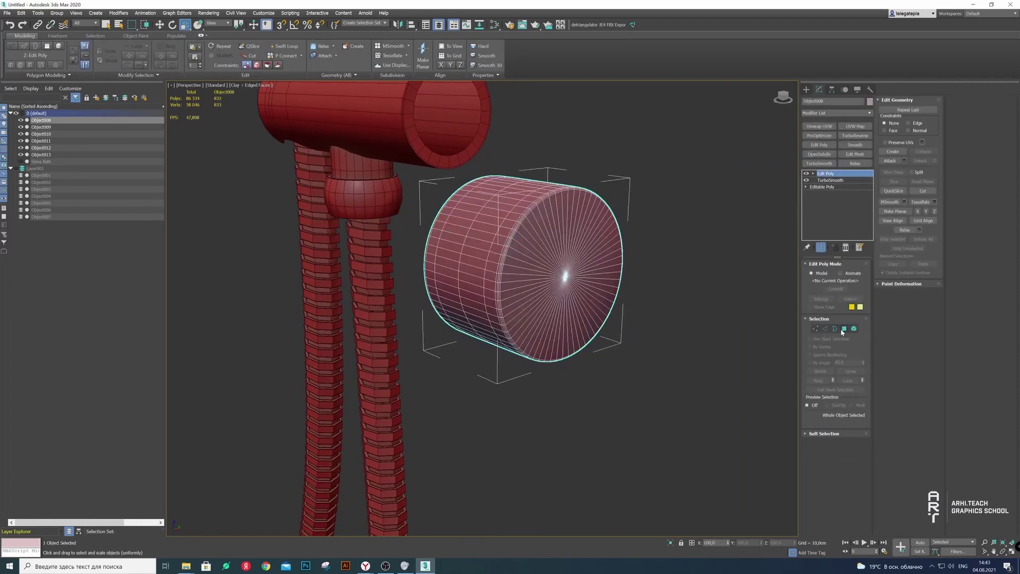
click(844, 328)
click(537, 228)
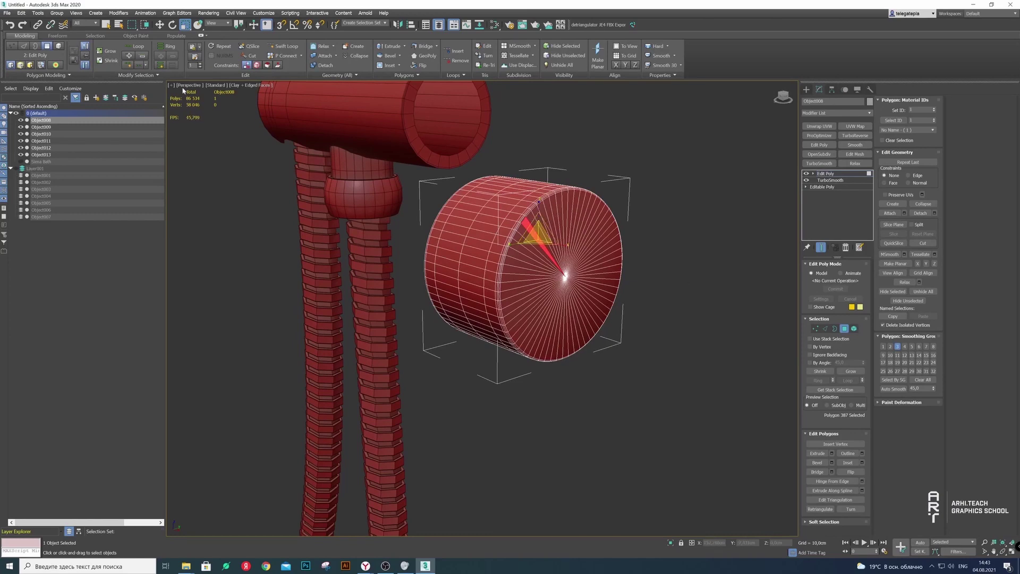
click(893, 121)
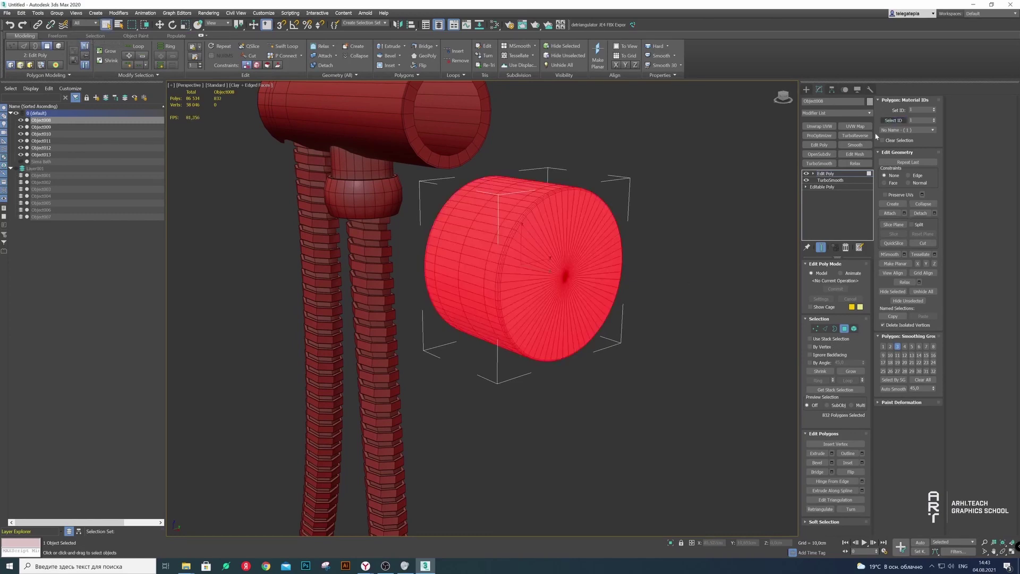
key(ctrl+d)
scroll(464, 233, up, 5)
alt+middle_drag(464, 233, 259, 103)
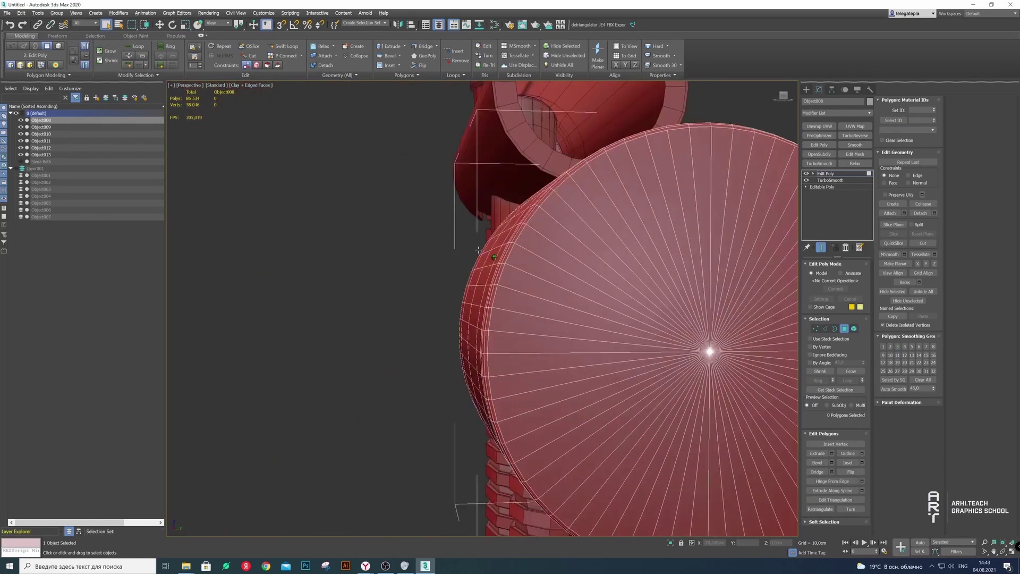
click(260, 85)
click(287, 151)
Select individual thin wedges to check the cap's radial fan of polygons
mouse_move(422, 257)
alt+middle_down()
mouse_move(540, 294)
mouse_move(526, 277)
mouse_move(682, 235)
alt+middle_up()
click(527, 277)
click(682, 236)
key(ctrl+a)
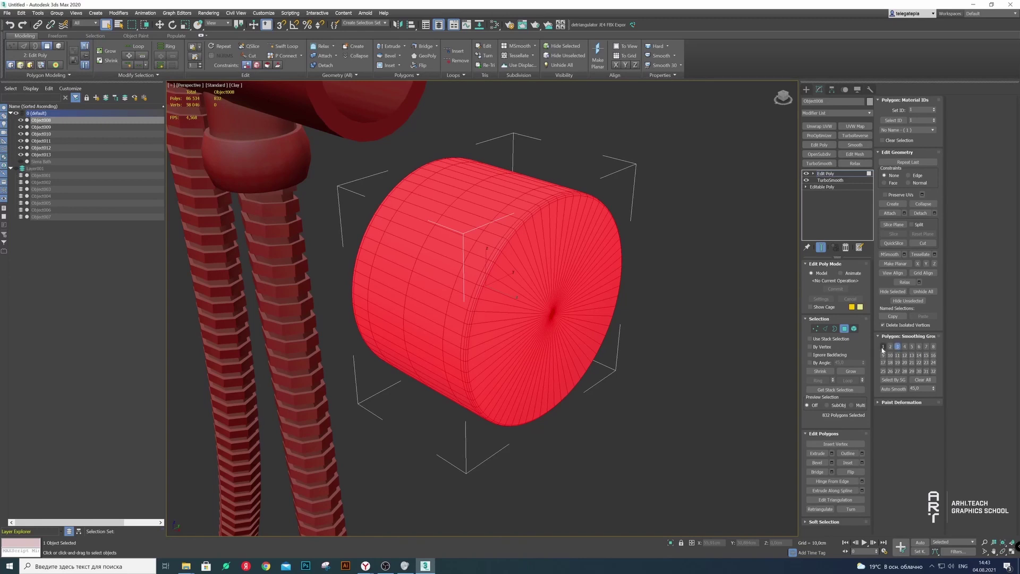
click(562, 252)
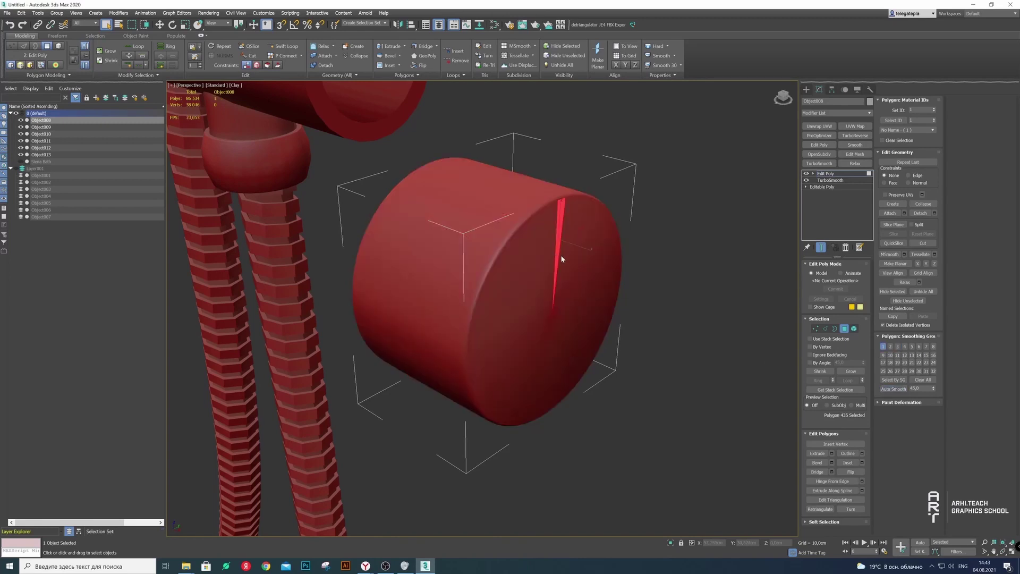
ctrl+click(564, 252)
right_click(595, 252)
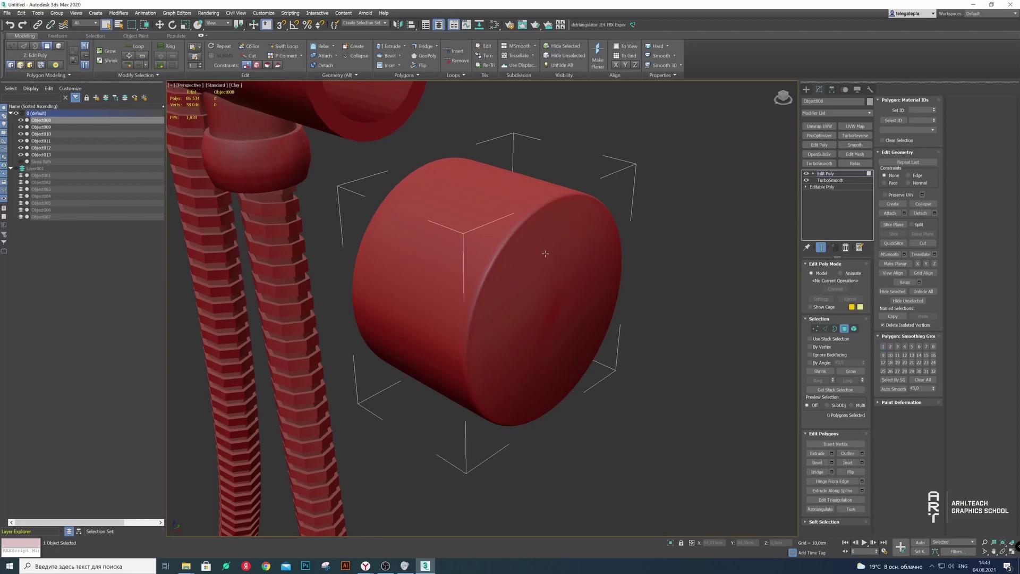
click(544, 226)
With edges shown again, select the whole 80-polygon cap and test growing it
key(F4)
shift+click(547, 239)
scroll(556, 271, up, 1)
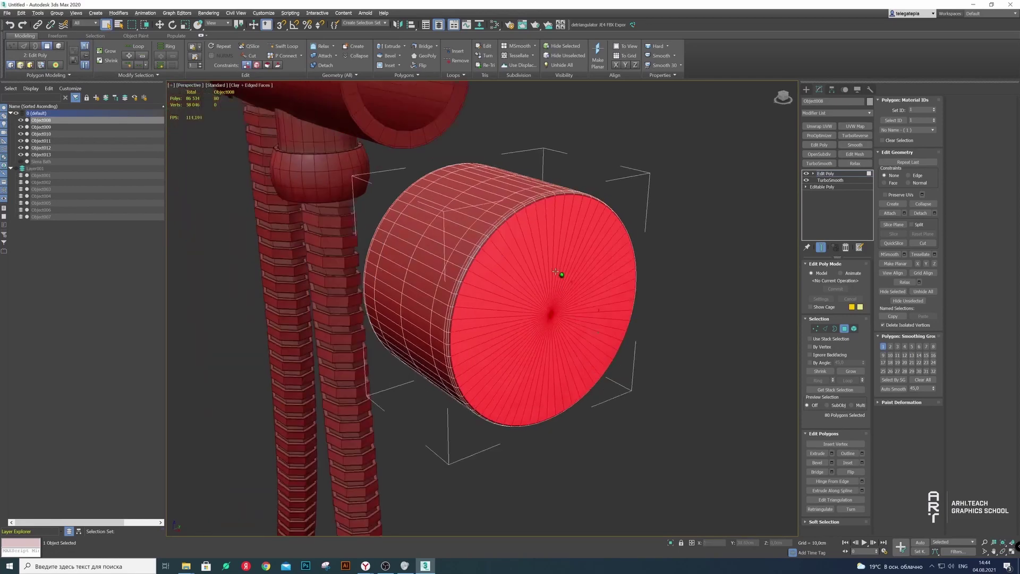
scroll(555, 272, up, 4)
click(851, 370)
scroll(548, 296, down, 3)
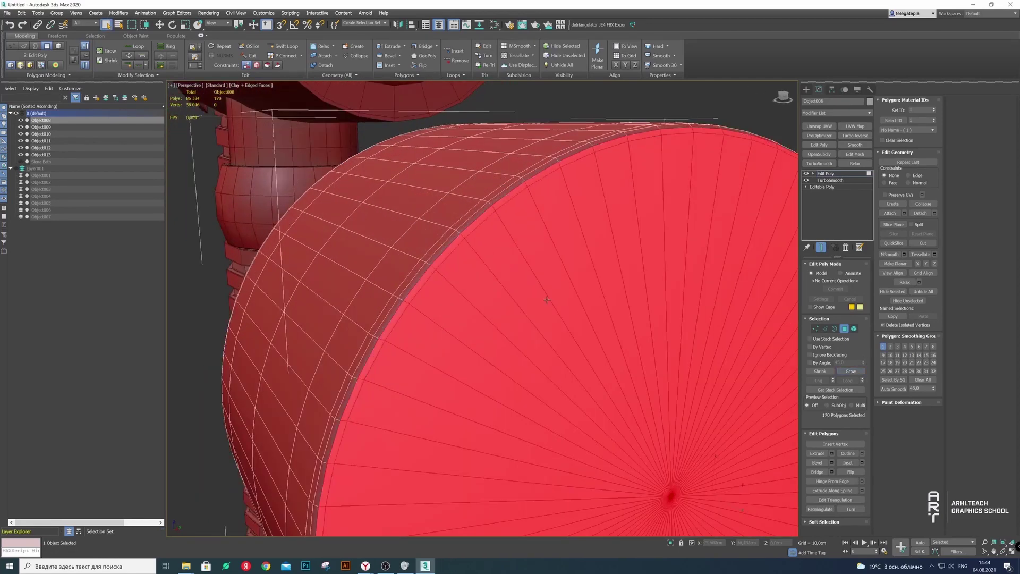
alt+middle_drag(547, 296, 591, 282)
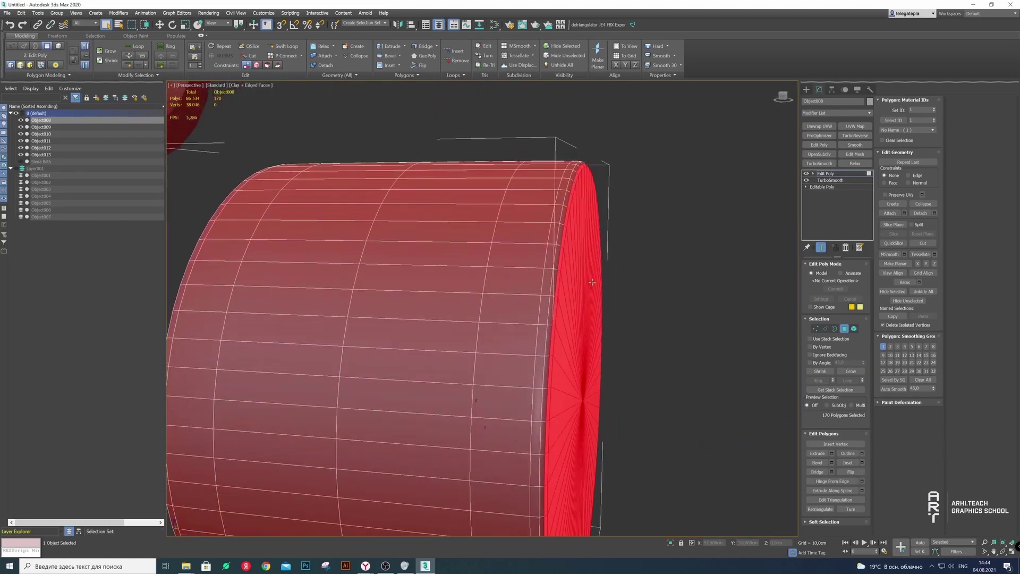
key(ctrl+z)
click(733, 334)
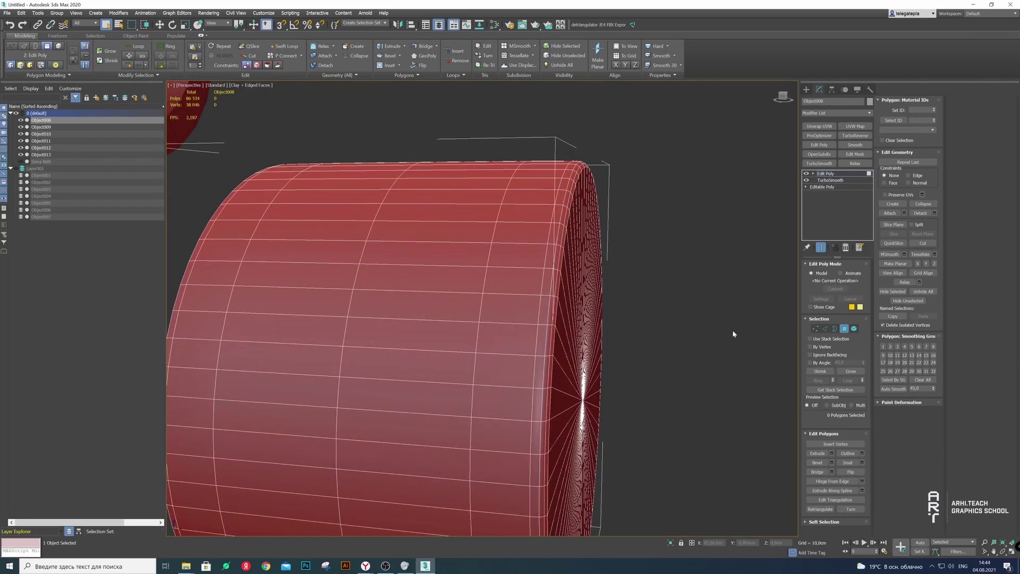
Hide edged faces and orbit to view the smoothly shaded end cap
click(247, 87)
click(271, 169)
key(z)
mouse_move(596, 278)
alt+middle_down()
mouse_move(520, 266)
mouse_move(585, 275)
mouse_move(549, 273)
mouse_move(519, 290)
mouse_move(533, 296)
alt+middle_up()
scroll(519, 293, down, 8)
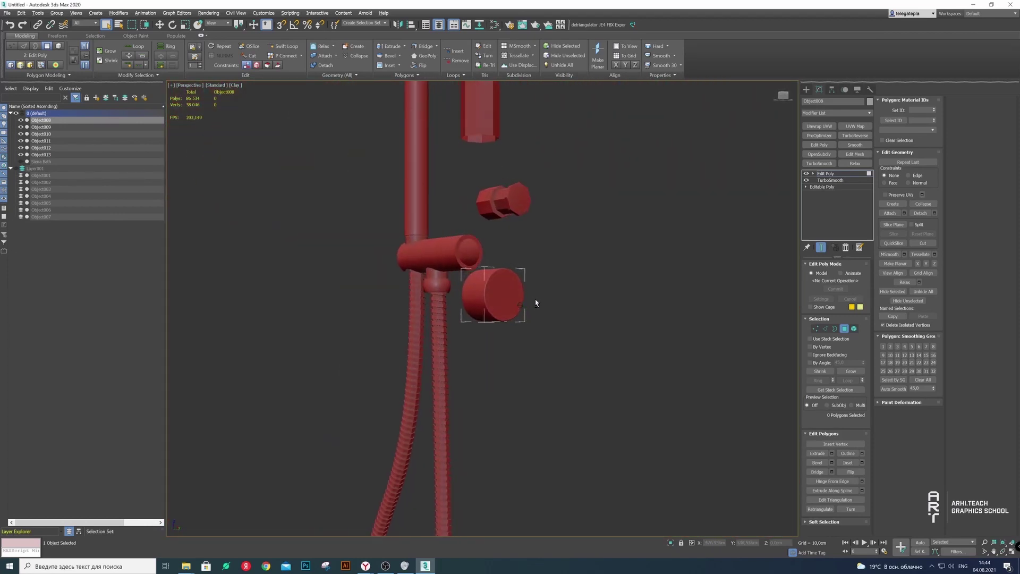
Toggle Layer001 visibility to compare the knob against the mixer body
scroll(456, 278, up, 8)
mouse_move(456, 278)
alt+middle_down()
mouse_move(367, 258)
mouse_move(463, 262)
mouse_move(75, 129)
alt+middle_up()
scroll(367, 258, down, 5)
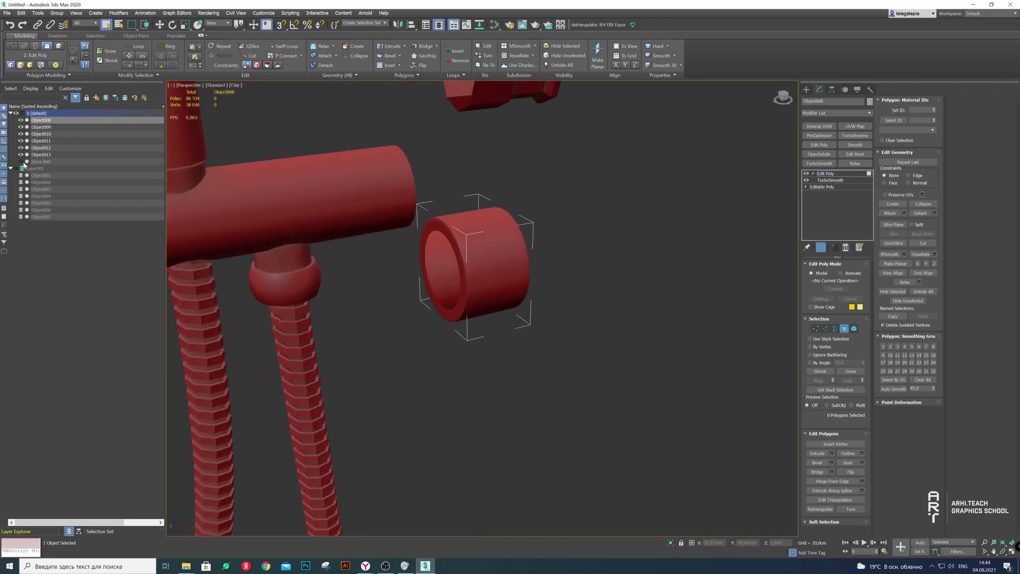
click(20, 176)
click(20, 175)
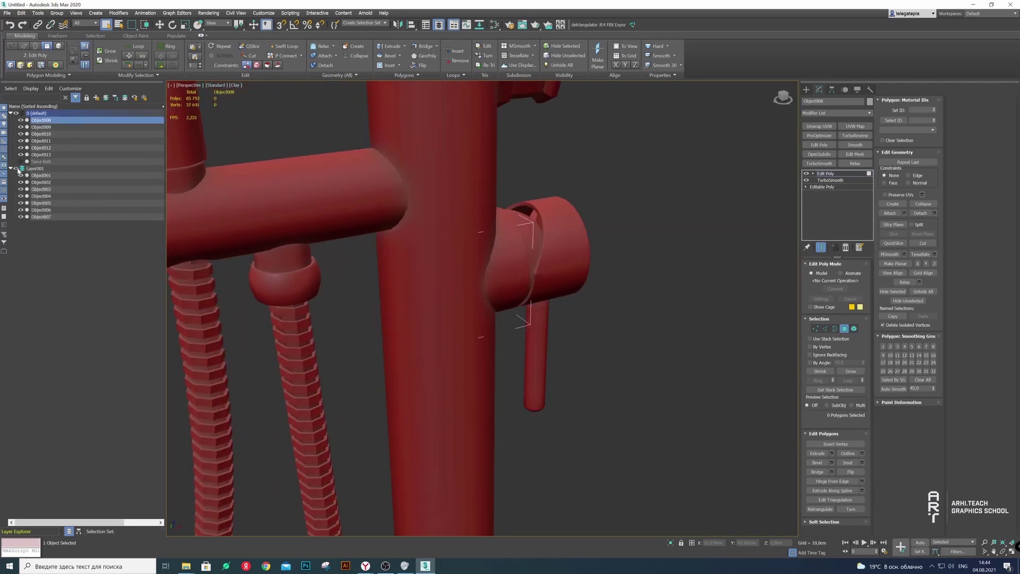
alt+middle_drag(565, 193, 261, 162)
click(21, 167)
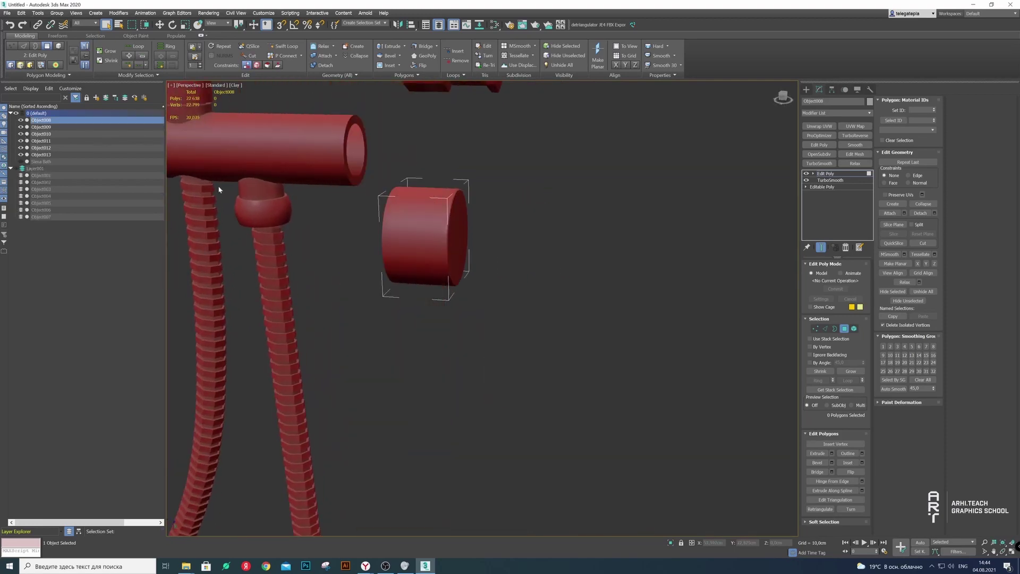
alt+middle_drag(404, 255, 549, 251)
click(17, 172)
alt+middle_drag(370, 200, 352, 192)
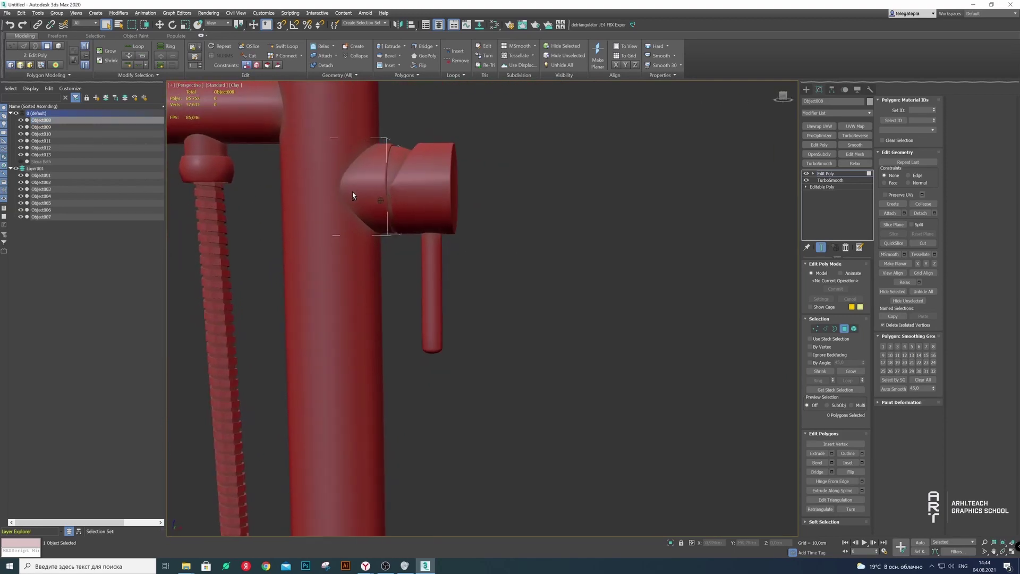
click(17, 170)
scroll(511, 177, up, 3)
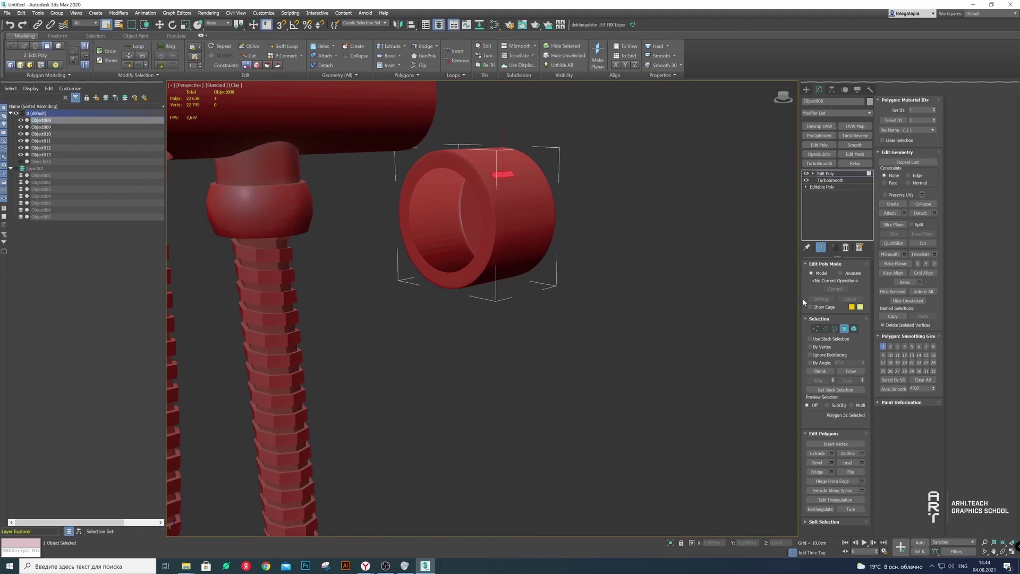
Delete the cylinder's front faces by selecting the rim ring and growing it twice
click(235, 85)
click(260, 167)
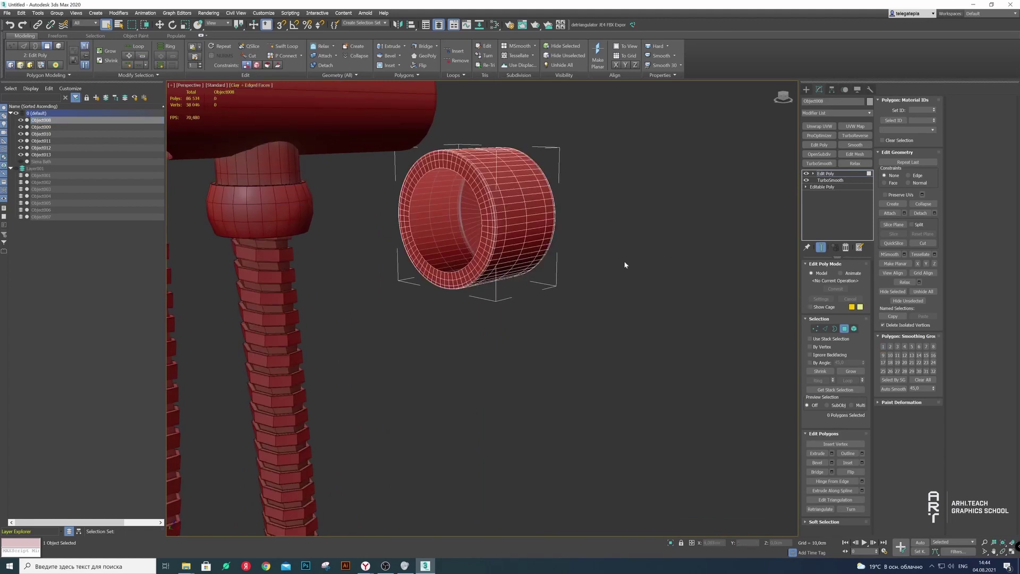
click(846, 329)
key(z)
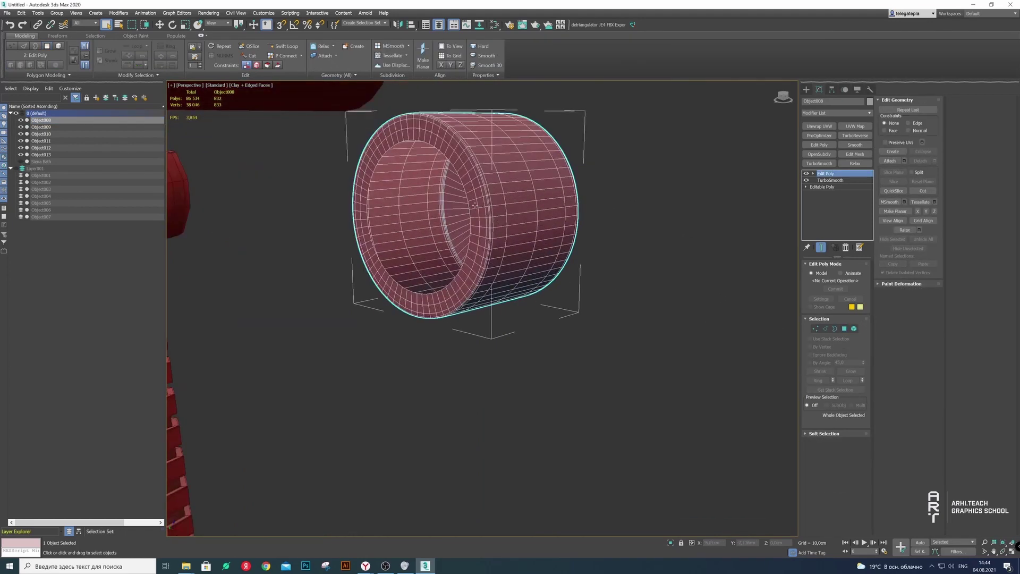
click(843, 329)
click(472, 212)
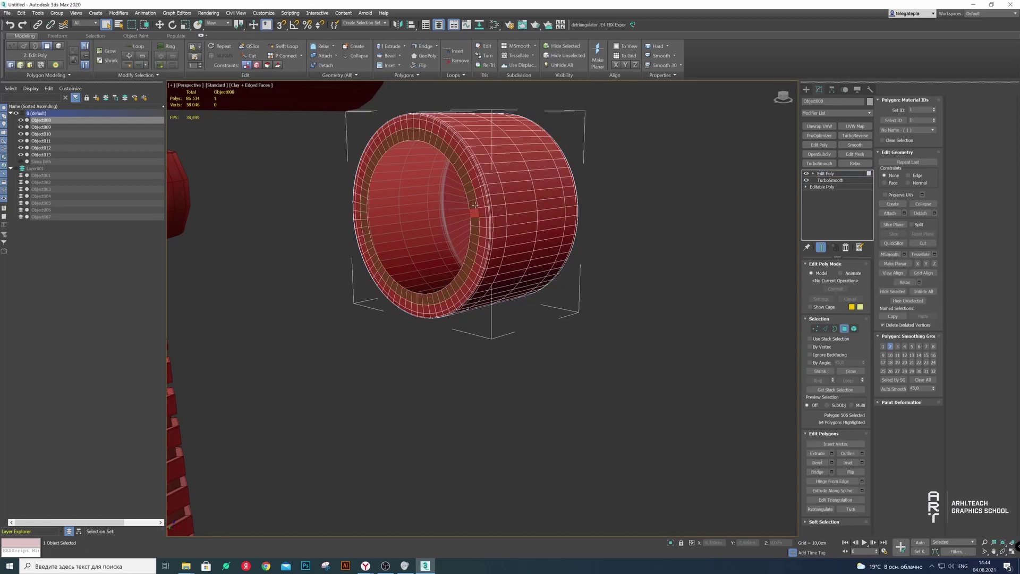
click(851, 371)
click(851, 371)
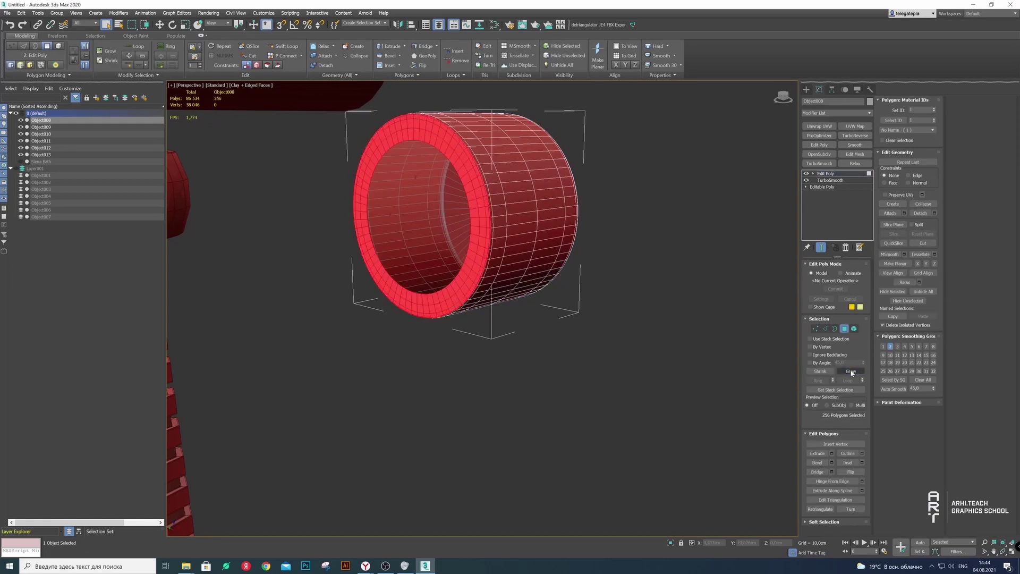
click(851, 372)
key(Delete)
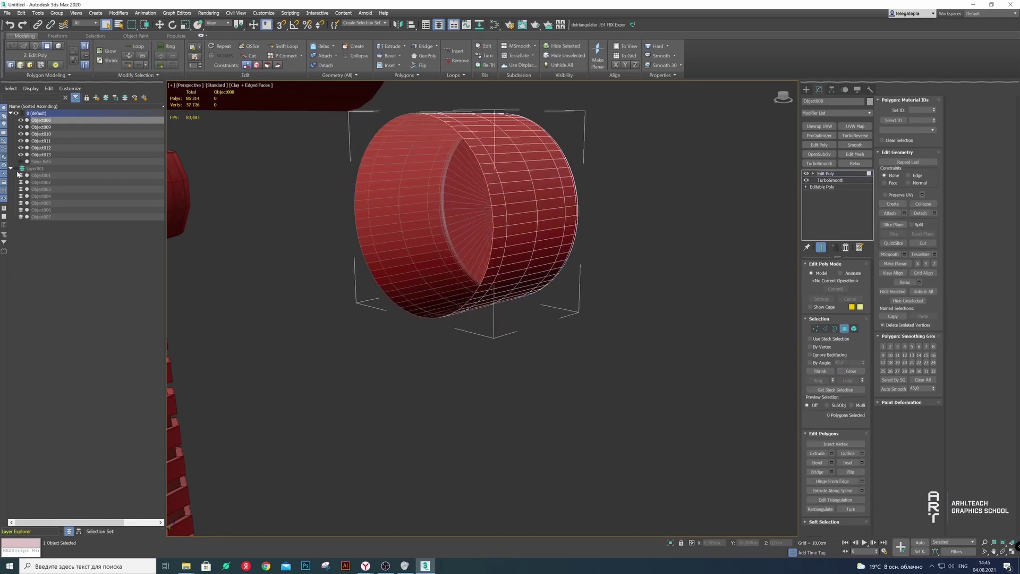
Remove a vertical edge loop from the cylinder with Ctrl+Backspace
click(16, 167)
alt+middle_drag(531, 223, 564, 224)
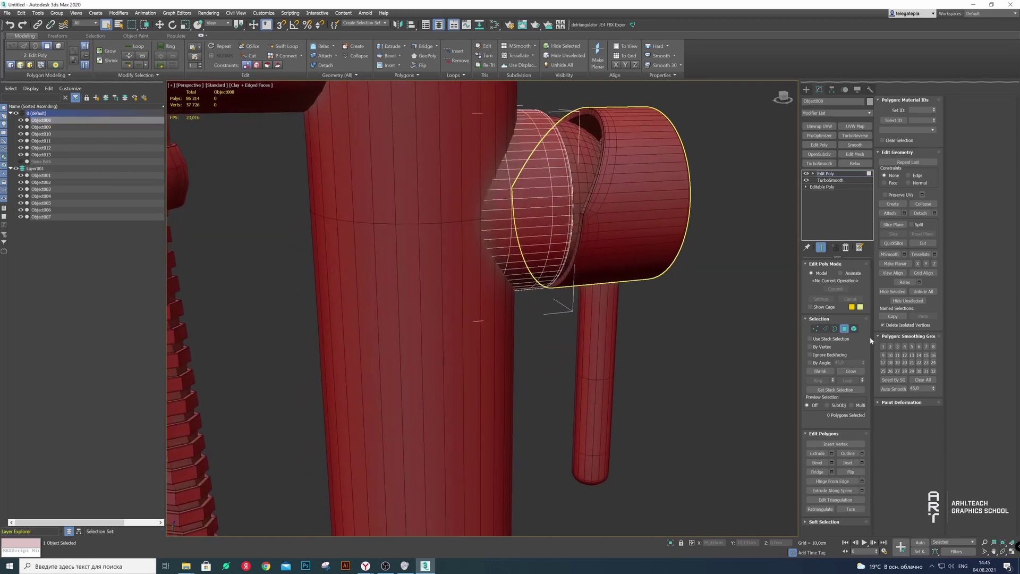
click(16, 168)
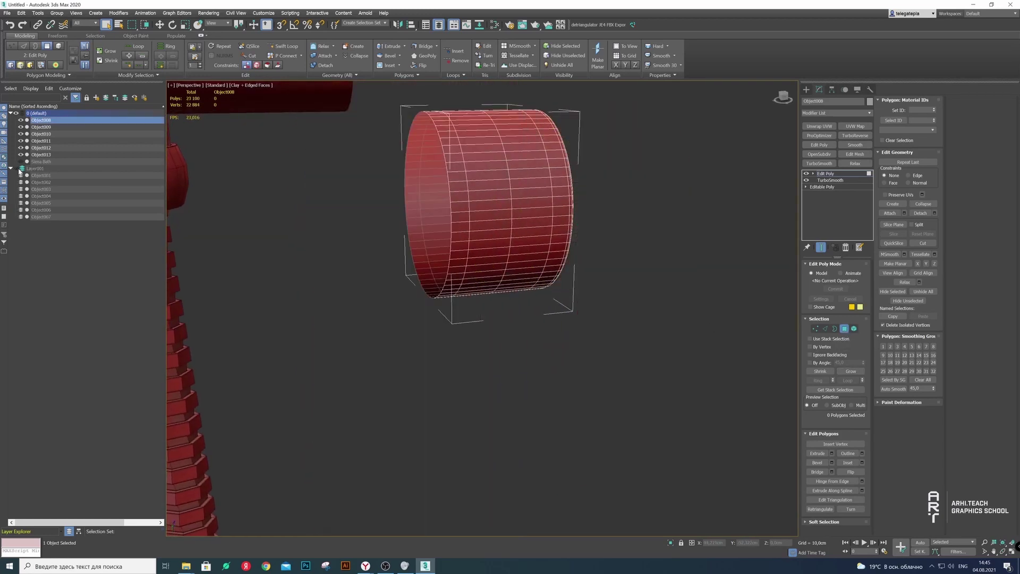
alt+middle_drag(478, 265, 832, 284)
click(827, 327)
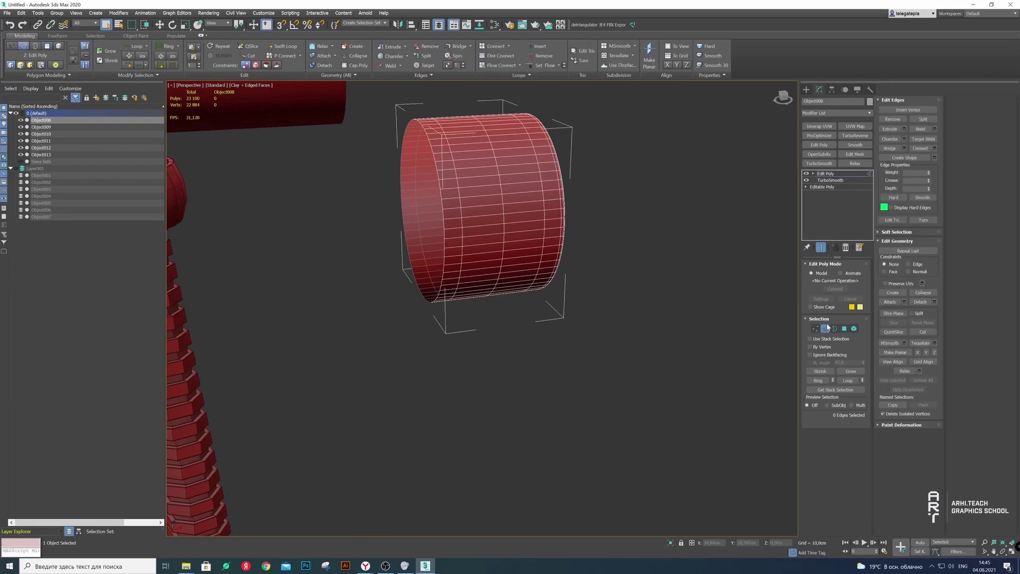
double_click(455, 173)
key(ctrl+BackSpace)
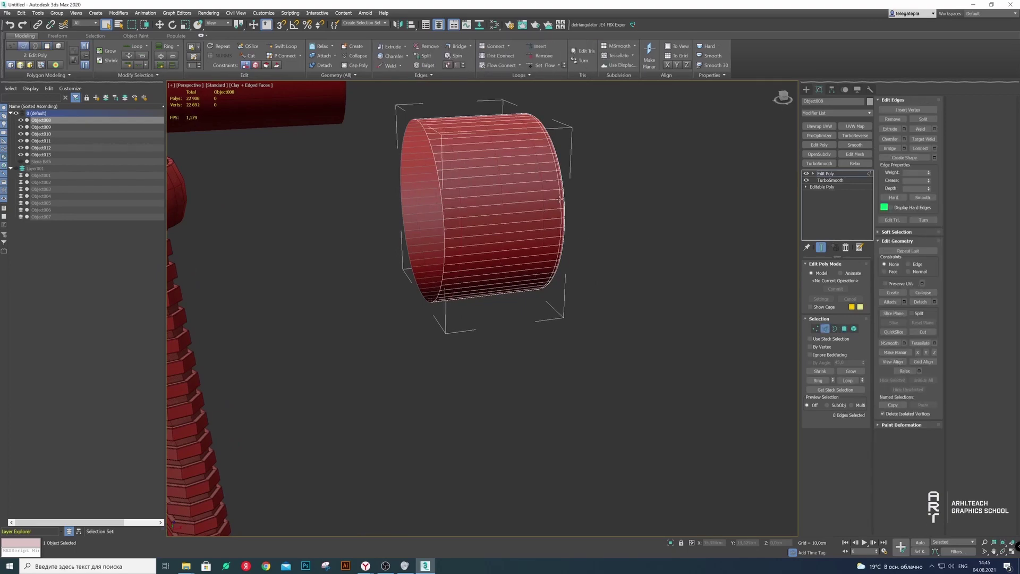
Return to object level and move Object008 into the hidden Layer001
alt+middle_drag(561, 199, 611, 239)
scroll(611, 239, up, 5)
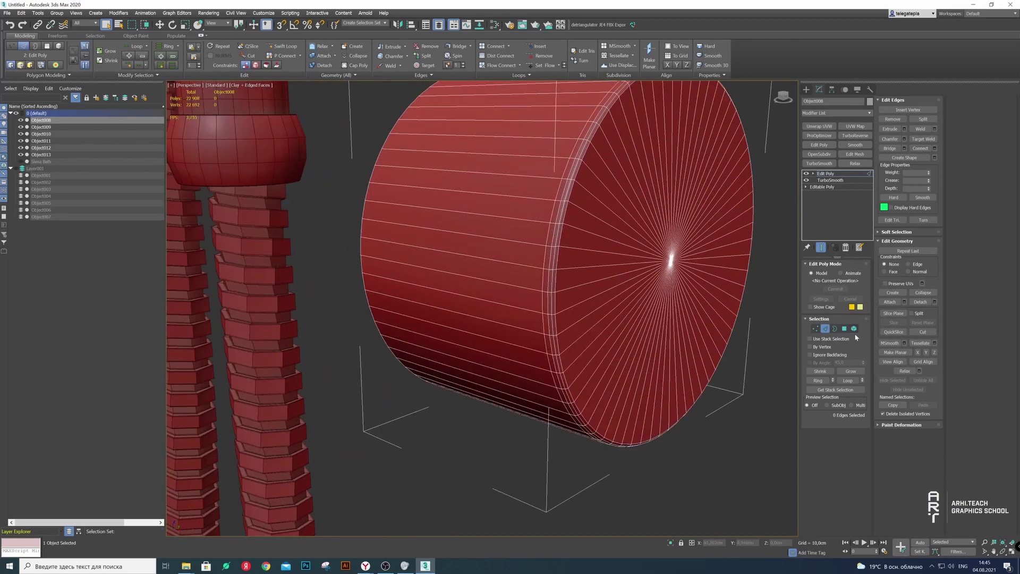
key(2)
scroll(495, 449, down, 5)
scroll(496, 449, down, 5)
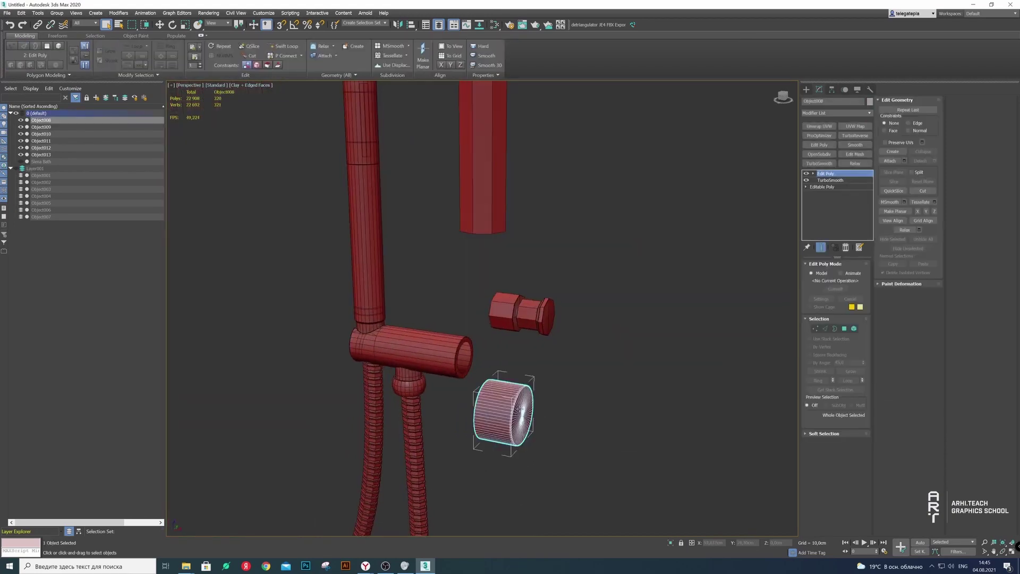
click(96, 97)
scroll(518, 308, up, 2)
Add a TurboSmooth modifier to Object009 with Iterations set to 2
click(518, 308)
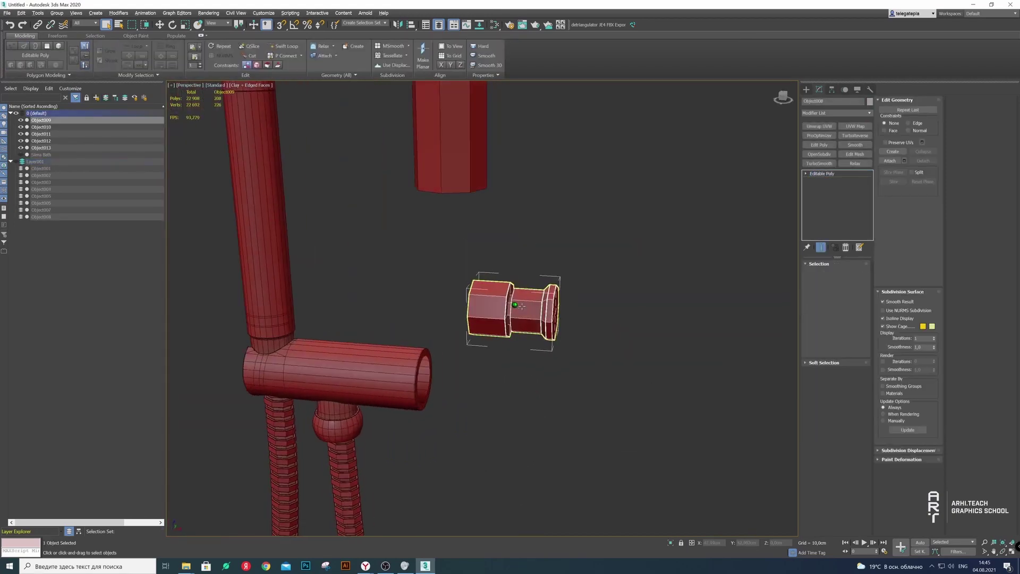
scroll(518, 308, up, 3)
click(818, 163)
scroll(462, 308, up, 5)
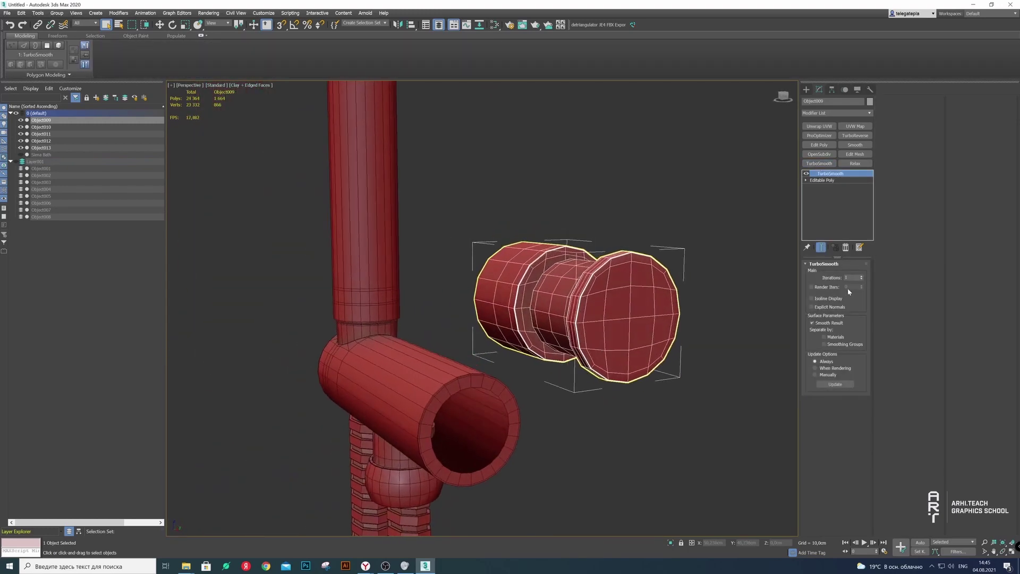
click(861, 277)
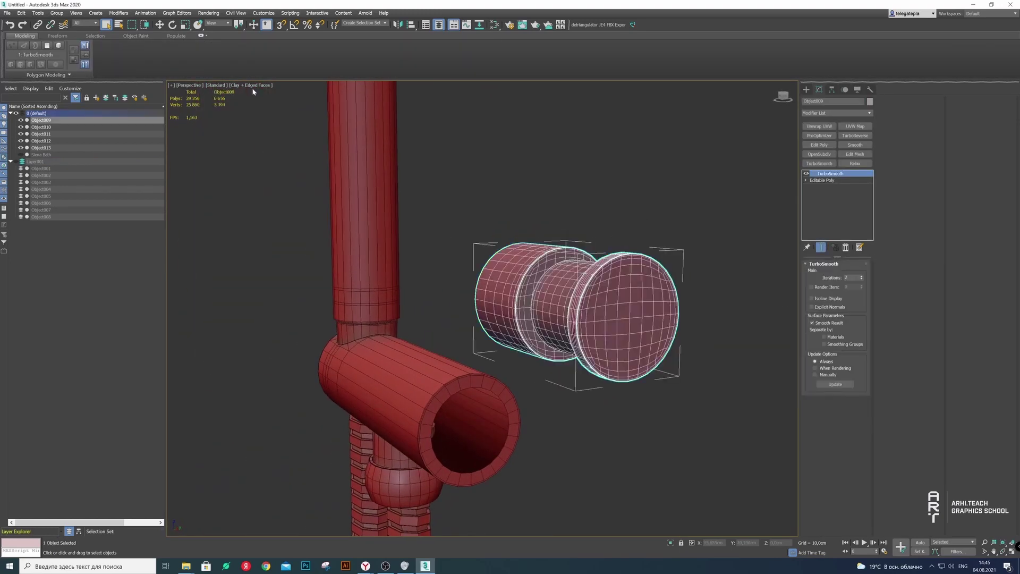
Check the smoothed knob without edged faces, then reselect it with edges shown
click(252, 85)
click(269, 169)
click(649, 232)
scroll(606, 343, down, 3)
mouse_move(605, 343)
alt+middle_down()
mouse_move(592, 333)
mouse_move(601, 327)
alt+middle_up()
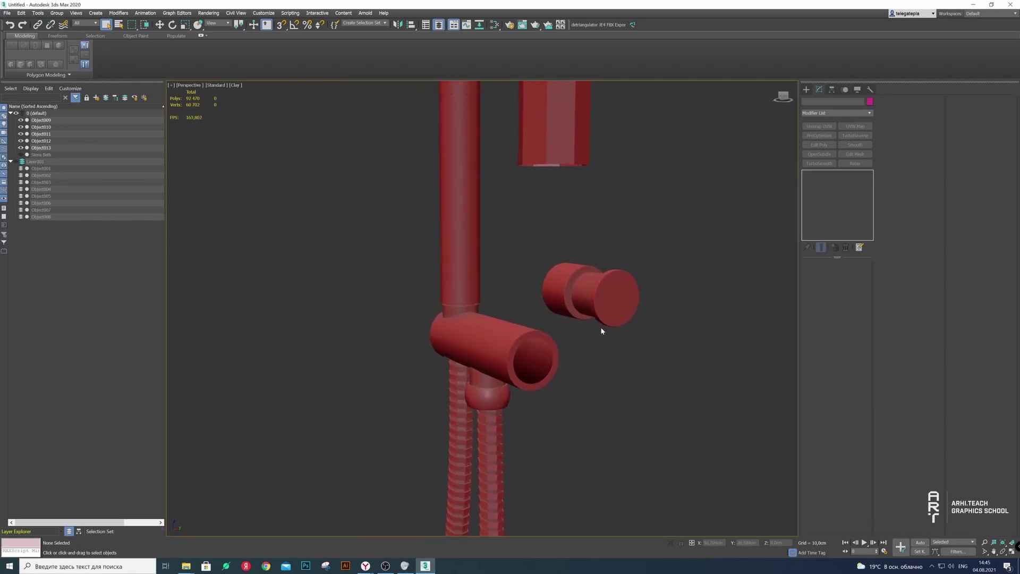
click(637, 317)
click(235, 85)
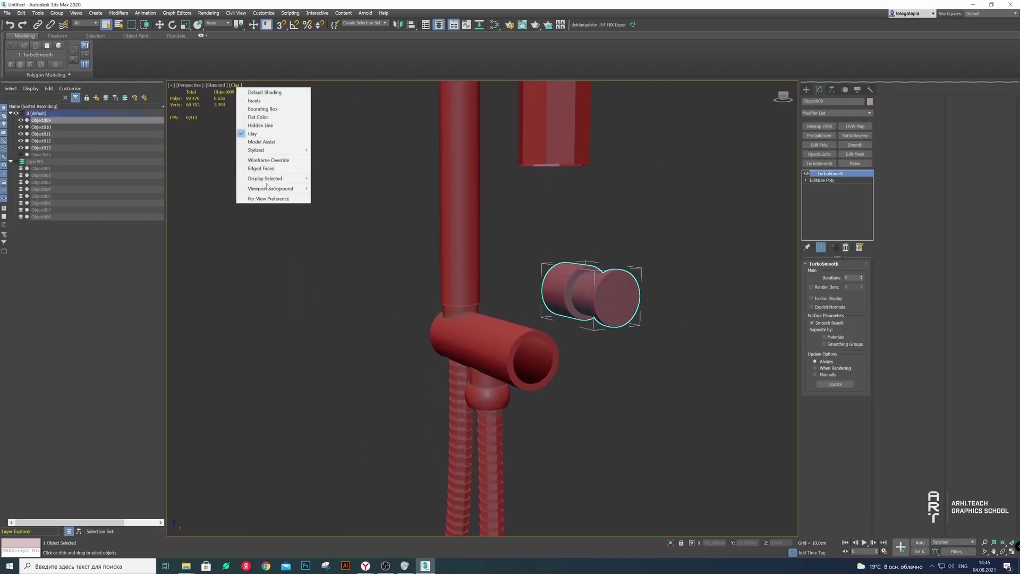
click(268, 170)
scroll(623, 285, up, 5)
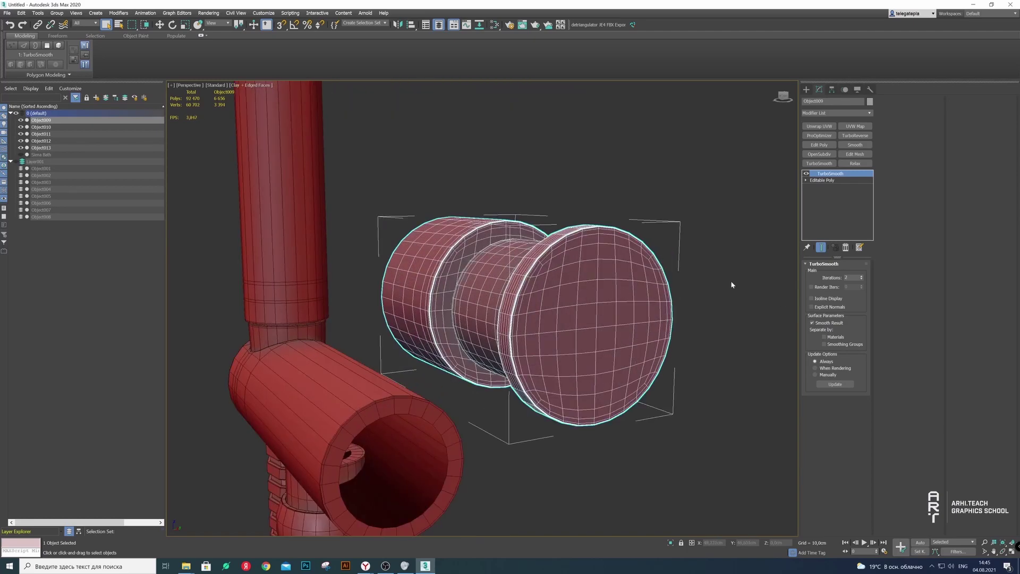
Add an Edit Poly modifier above TurboSmooth and select polygons on the knob
click(820, 145)
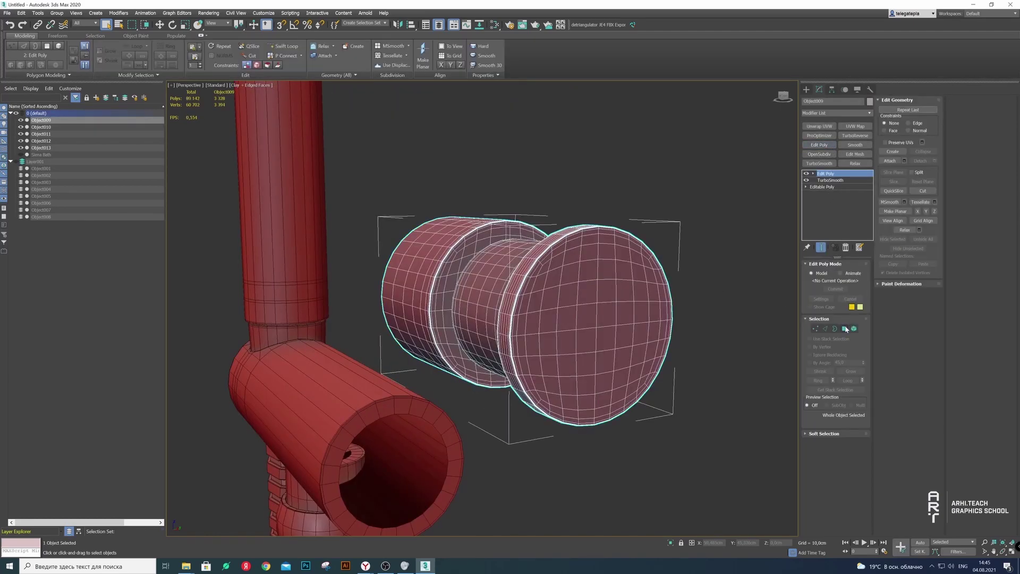
key(4)
scroll(531, 319, up, 2)
click(533, 249)
mouse_move(533, 250)
alt+middle_down()
mouse_move(501, 283)
mouse_move(372, 255)
alt+middle_up()
scroll(513, 265, down, 3)
scroll(372, 255, down, 2)
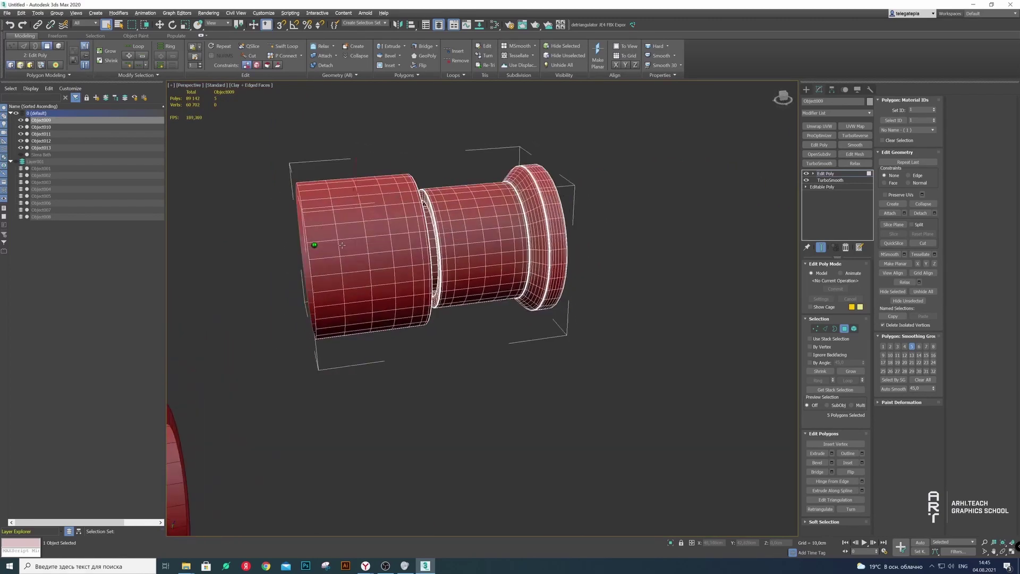
scroll(314, 245, up, 2)
Select and grow the edge loops around the knob's rim
key(2)
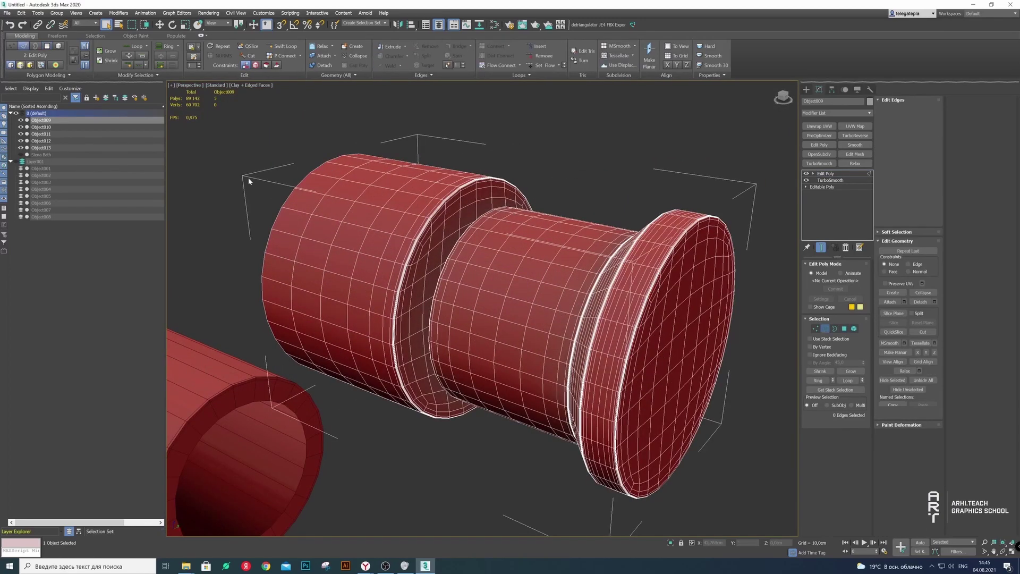
scroll(361, 212, up, 3)
ctrl+double_click(493, 235)
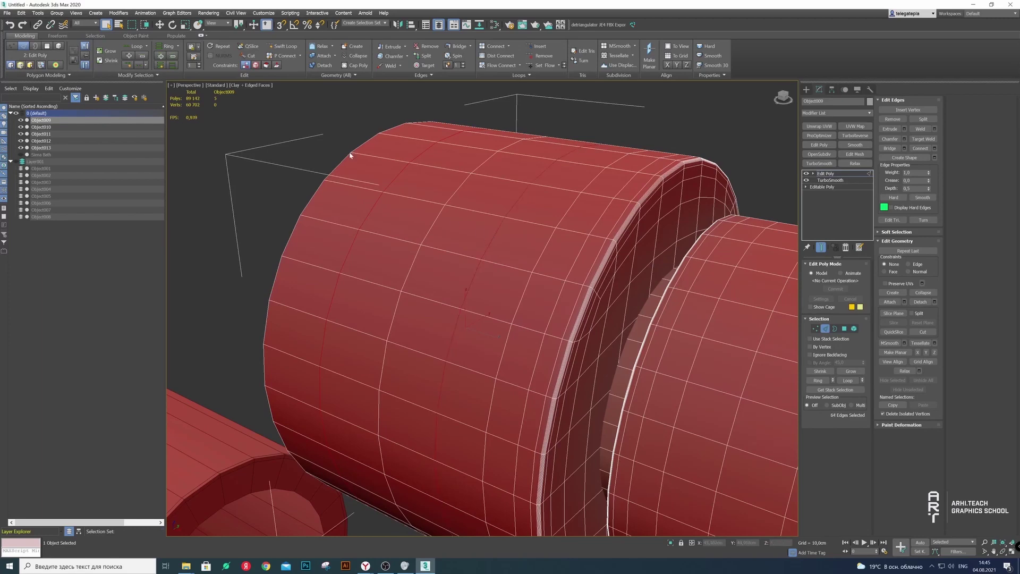
click(173, 65)
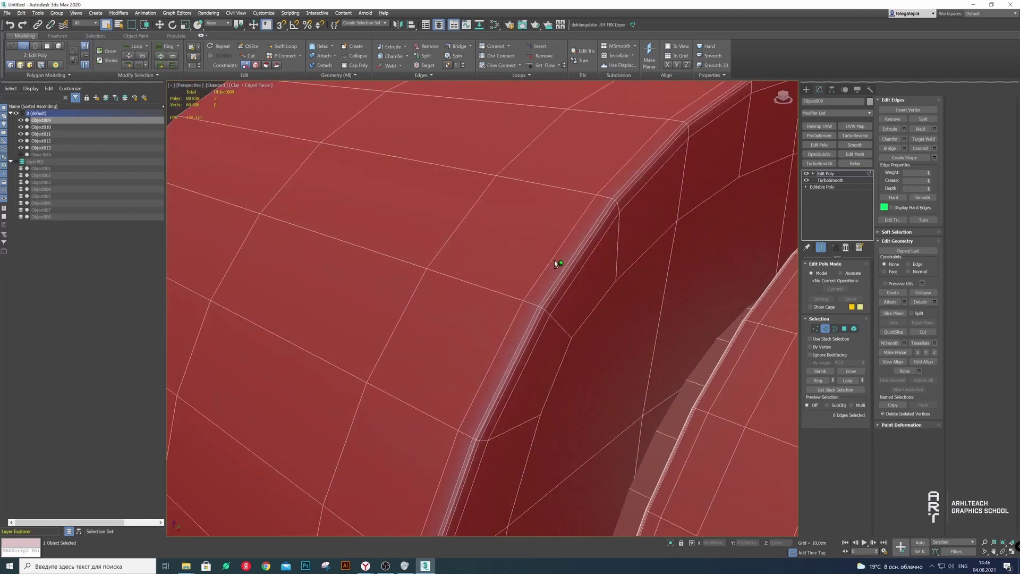
alt+middle_drag(621, 275, 569, 263)
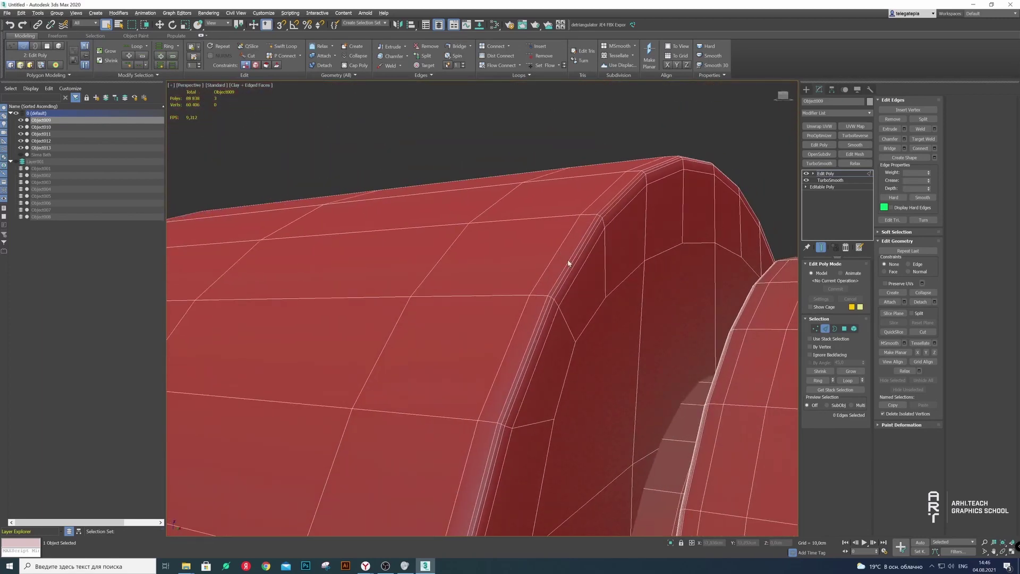
scroll(545, 303, down, 3)
Delete the ring of rim polygons and the inner hole faces
key(4)
click(599, 260)
shift+click(579, 284)
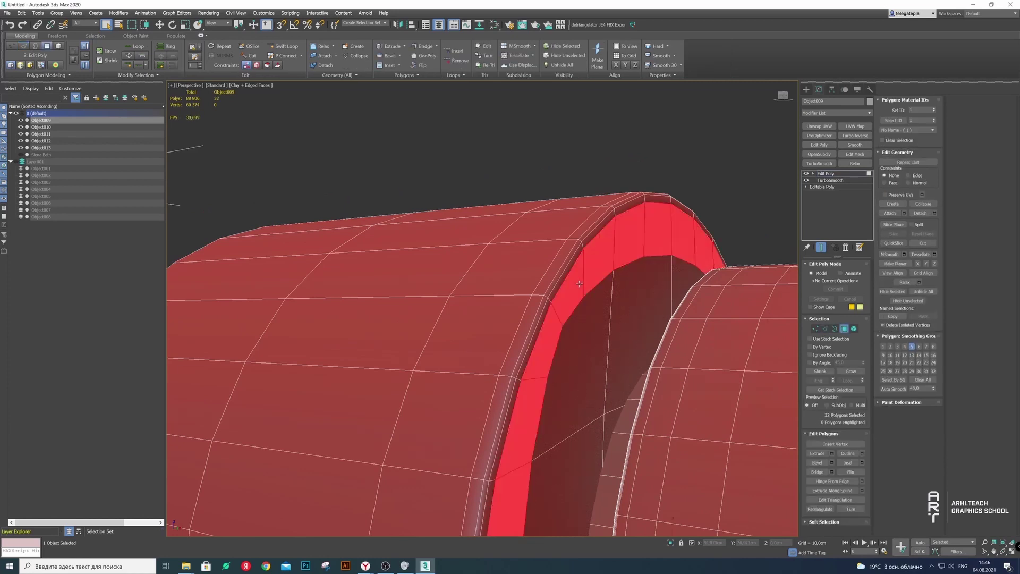
key(Delete)
click(854, 329)
click(637, 345)
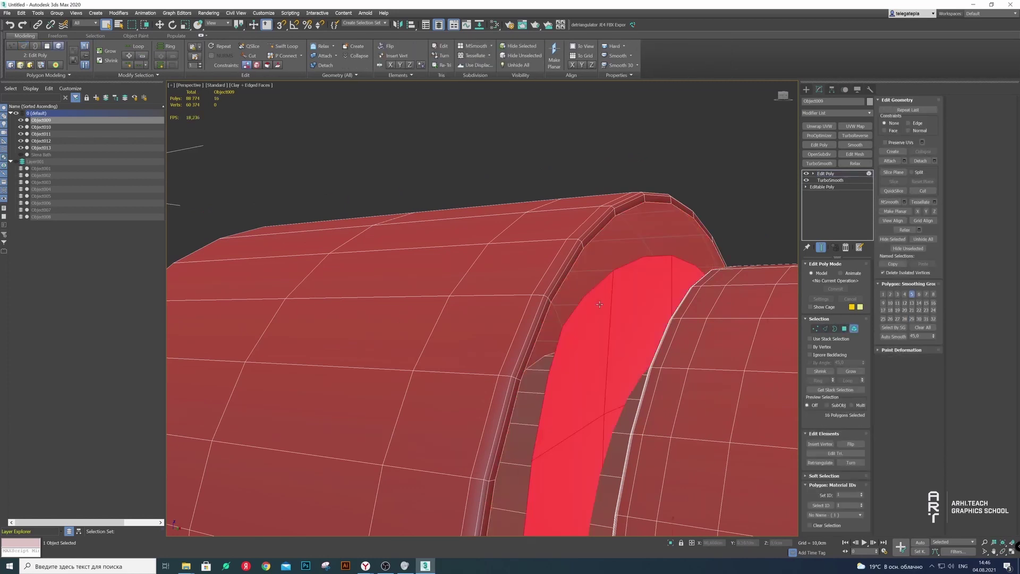
key(Delete)
Select the resulting open border loop and ready the Scale tool
key(3)
click(590, 240)
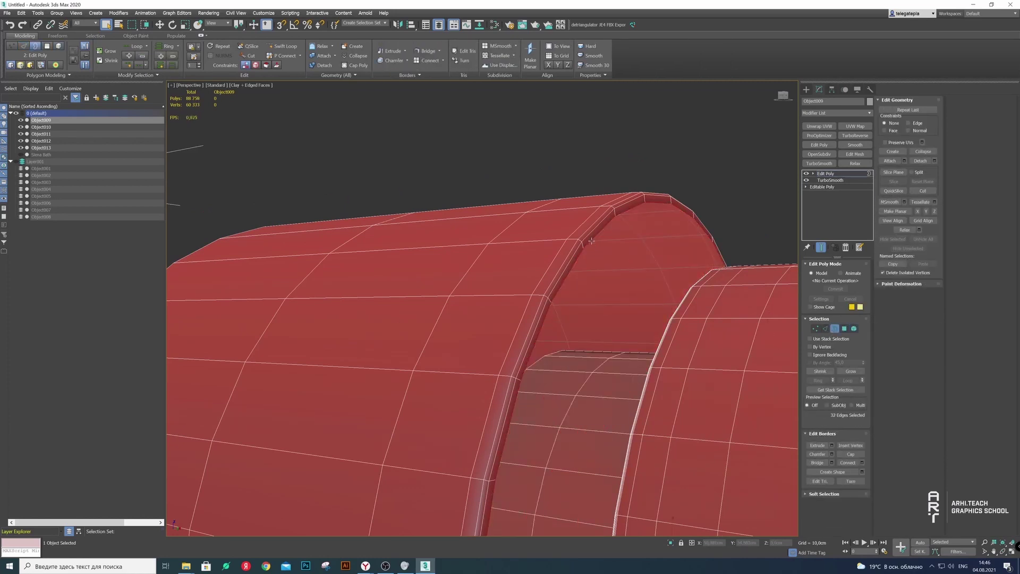
scroll(561, 411, down, 3)
key(r)
scroll(578, 278, up, 2)
alt+middle_drag(594, 381, 710, 375)
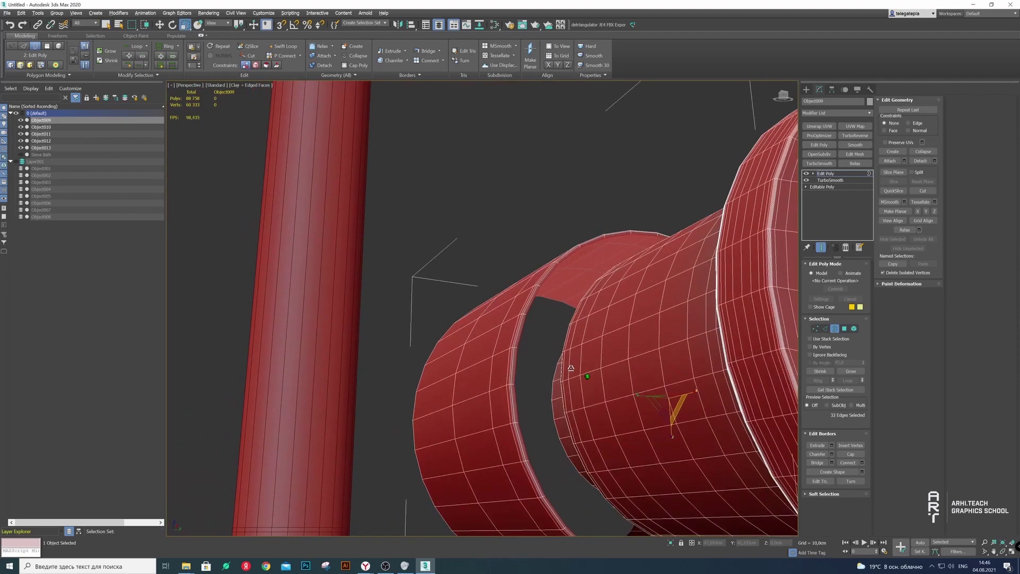
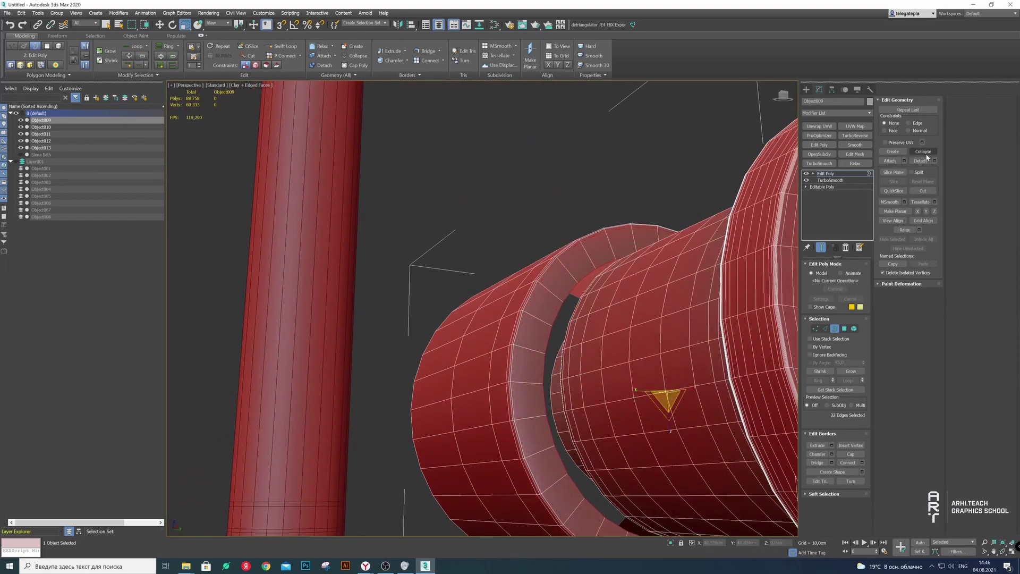
Collapse the selected open border, then select Object009 for edge editing
click(923, 152)
click(558, 313)
mouse_move(558, 312)
alt+middle_down()
mouse_move(560, 238)
mouse_move(478, 286)
alt+middle_up()
click(475, 288)
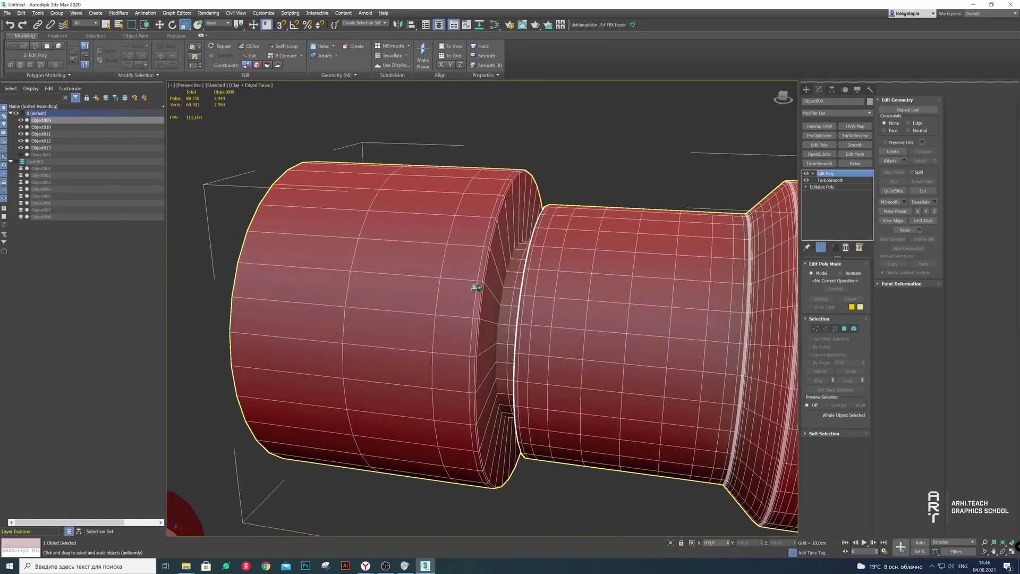
key(2)
Select horizontal and vertical edge loops on Object009's cylinder
double_click(439, 260)
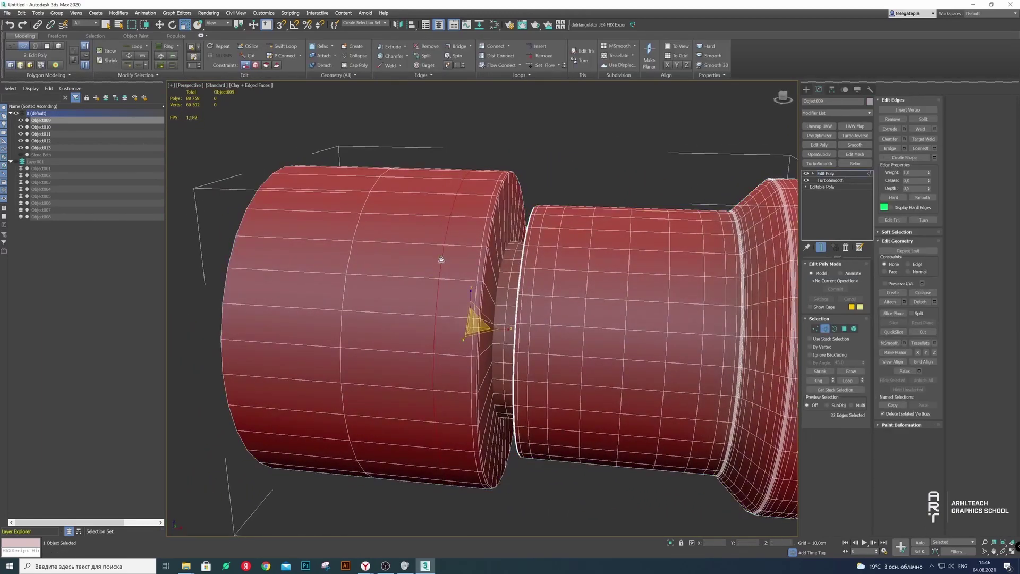
ctrl+double_click(348, 259)
click(390, 126)
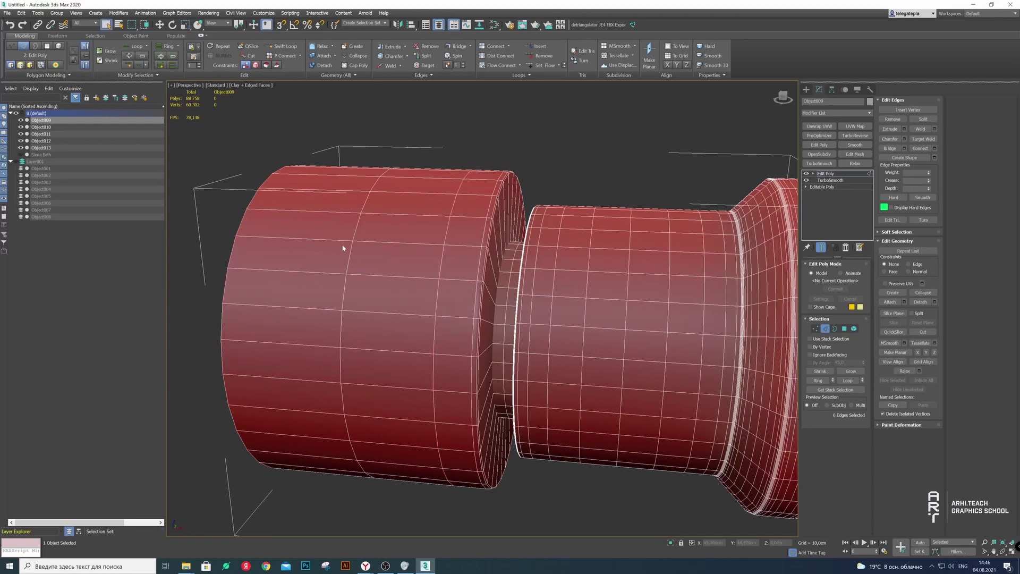
double_click(355, 232)
ctrl+double_click(447, 230)
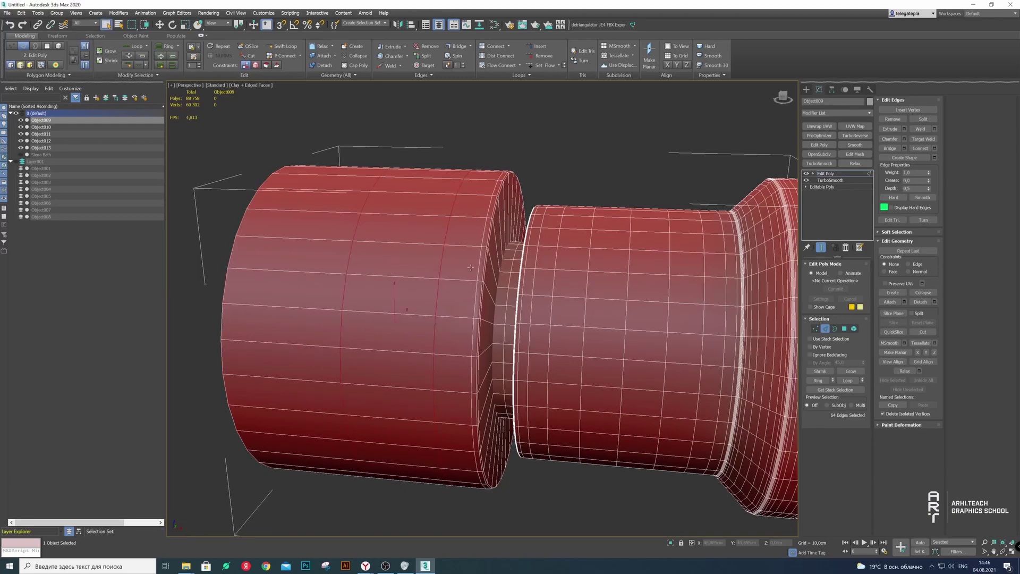
alt+middle_drag(452, 298, 477, 302)
Hide the outer cylinder sleeve element of Object009
key(5)
click(476, 302)
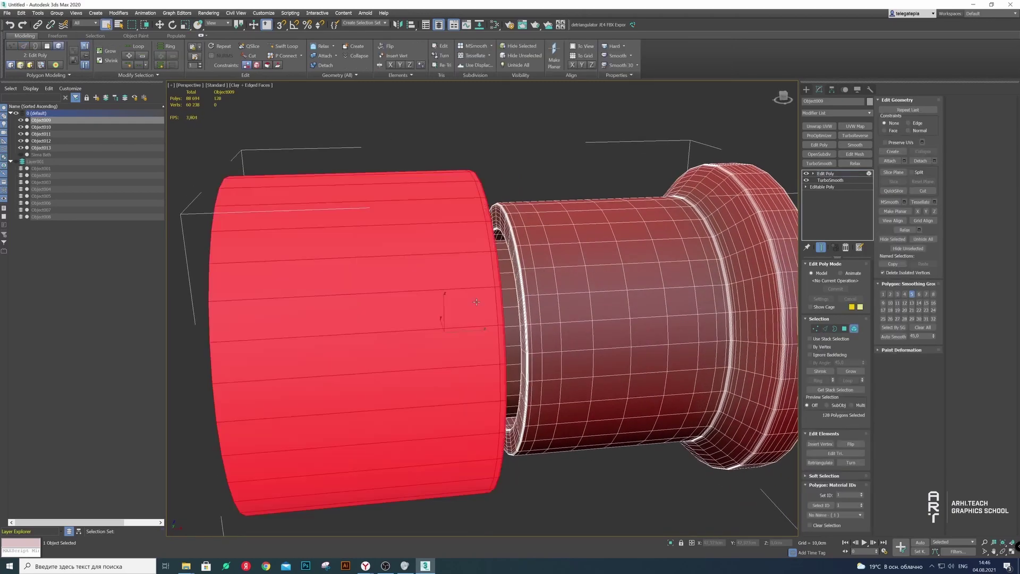
click(893, 239)
Hide the inner tube element, leaving the flanged tube exposed
mouse_move(531, 329)
alt+middle_down()
mouse_move(581, 361)
mouse_move(611, 346)
alt+middle_up()
click(825, 328)
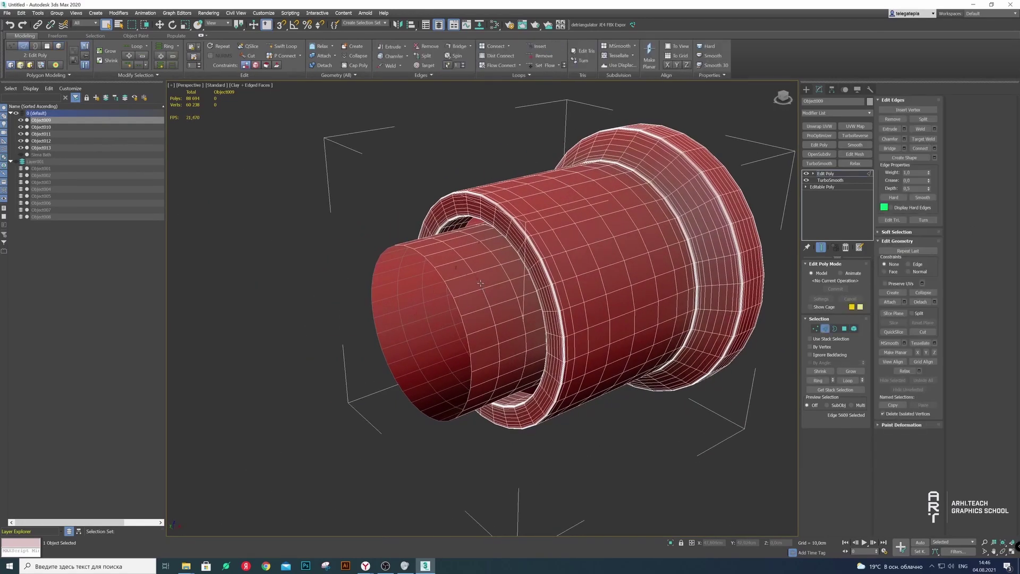
ctrl+double_click(508, 275)
alt+middle_drag(507, 275, 495, 263)
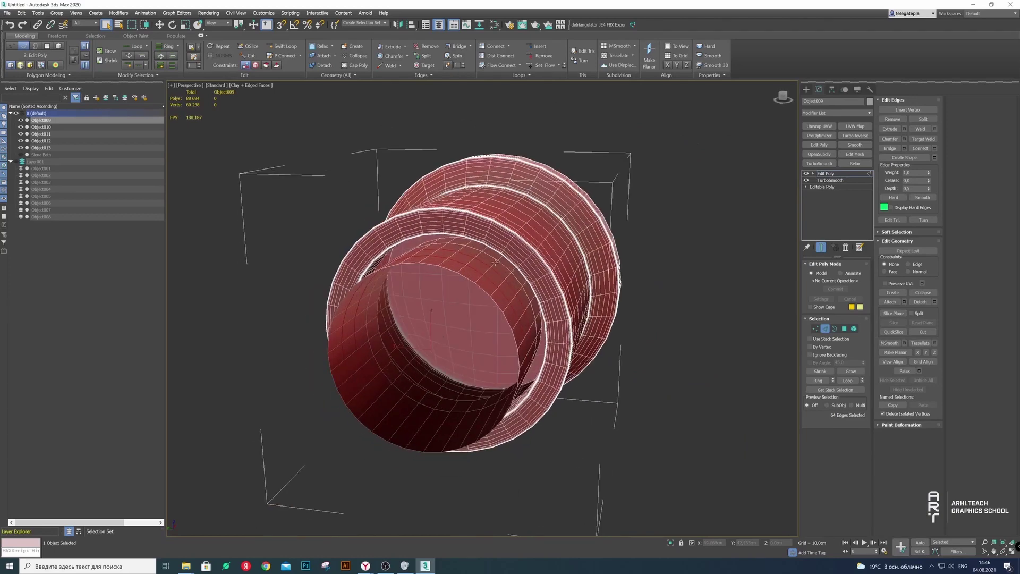
ctrl+double_click(498, 283)
click(854, 329)
click(508, 293)
click(893, 240)
alt+middle_drag(478, 298, 435, 286)
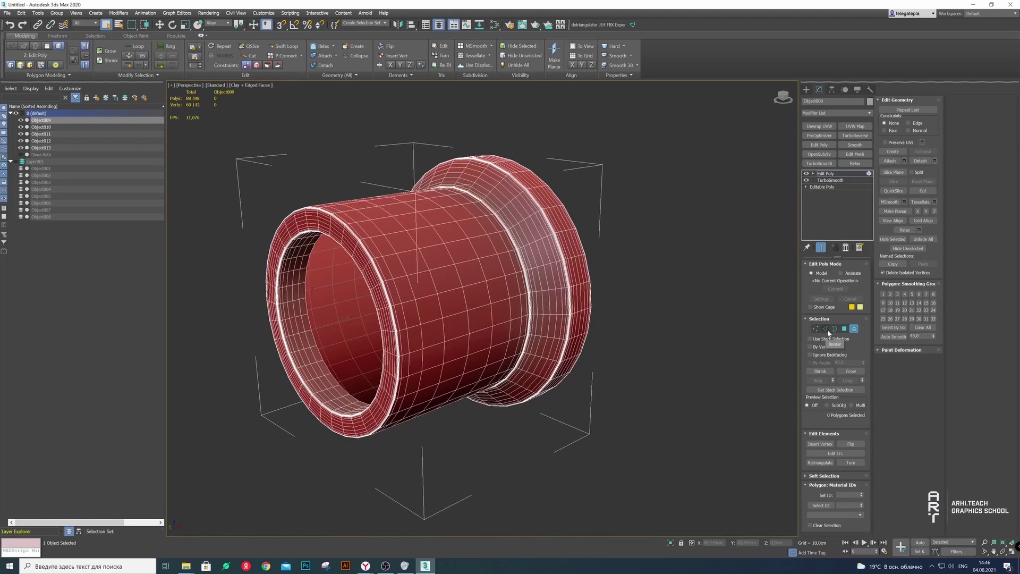
Remove a redundant inner-ring edge loop and ring-select the parallel rim loops
click(826, 329)
scroll(325, 361, up, 3)
double_click(287, 358)
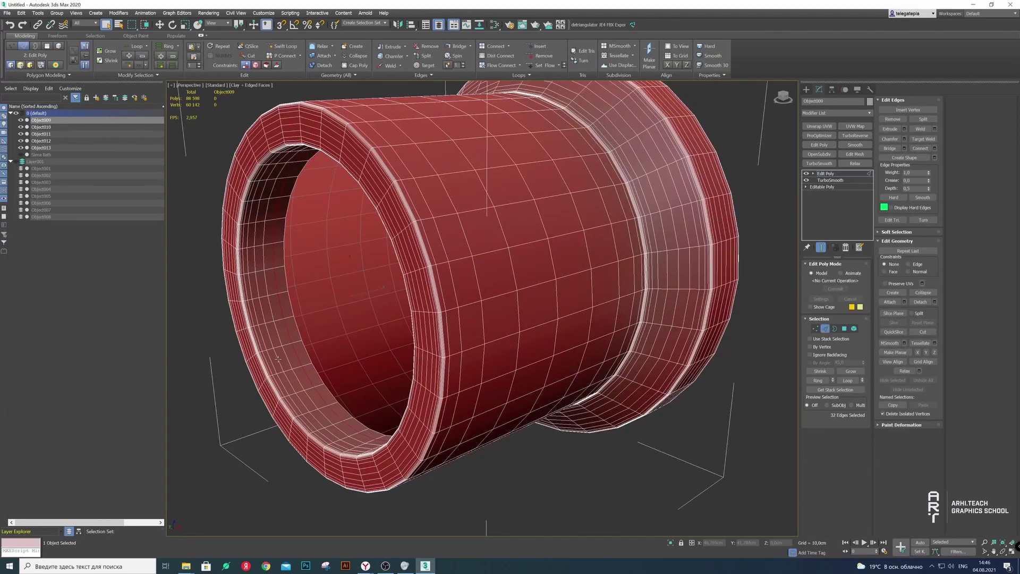
key(ctrl+BackSpace)
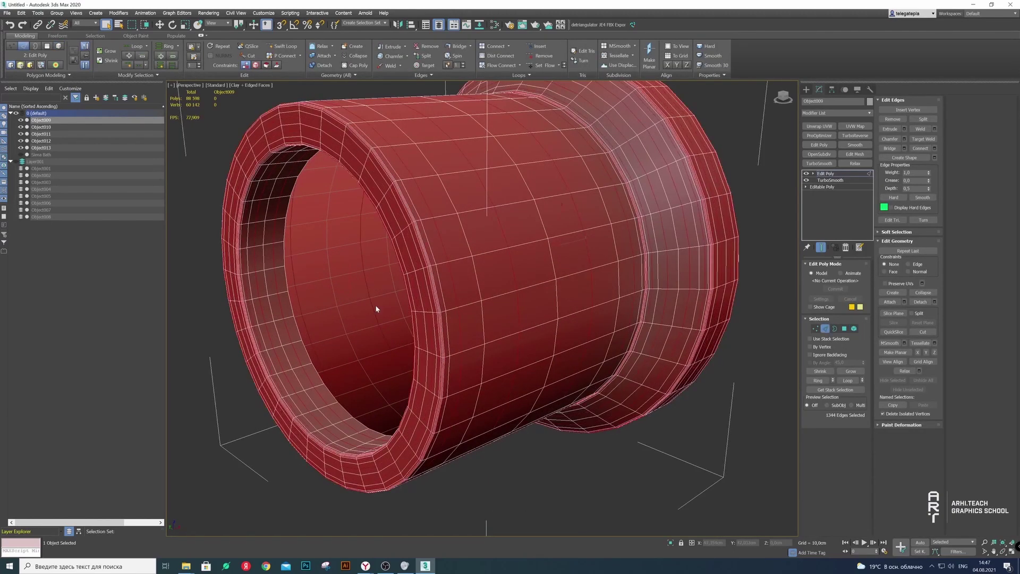
alt+middle_drag(371, 302, 327, 456)
scroll(328, 456, up, 3)
scroll(306, 437, up, 4)
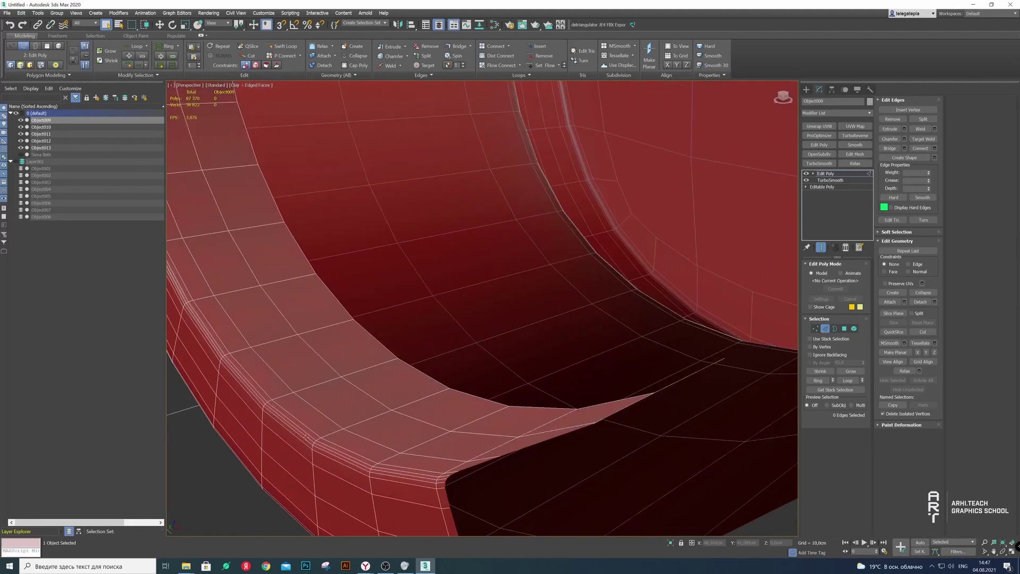
double_click(305, 437)
ctrl+double_click(373, 397)
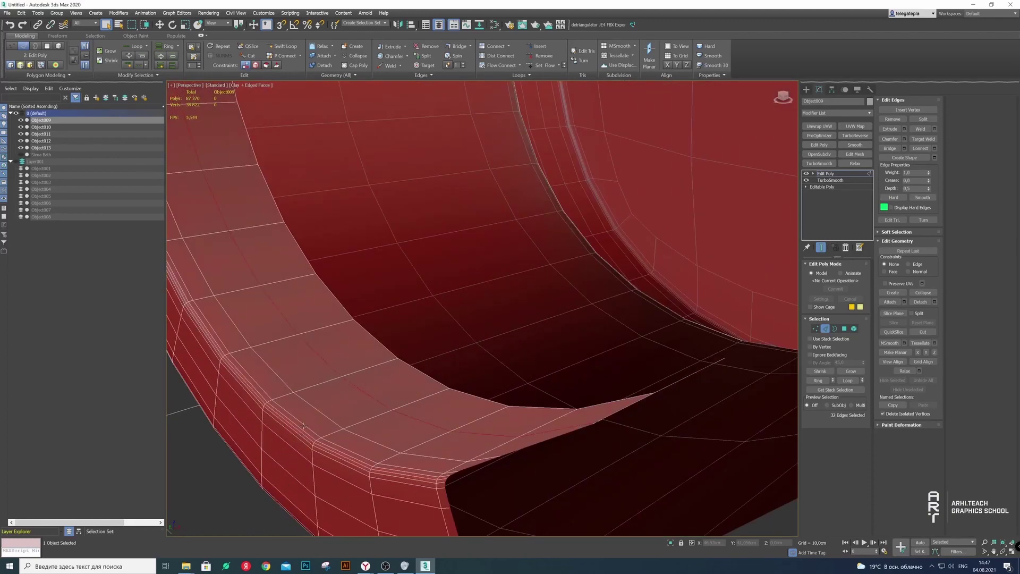
click(180, 65)
Select redundant edge loops on the tube's lower inner rim
scroll(279, 256, down, 2)
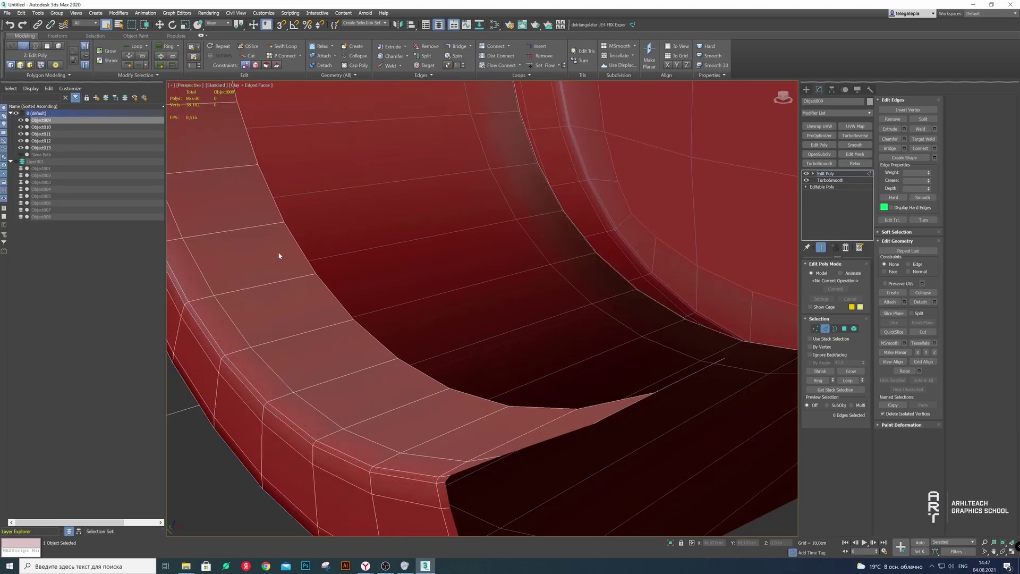
alt+middle_drag(279, 256, 294, 287)
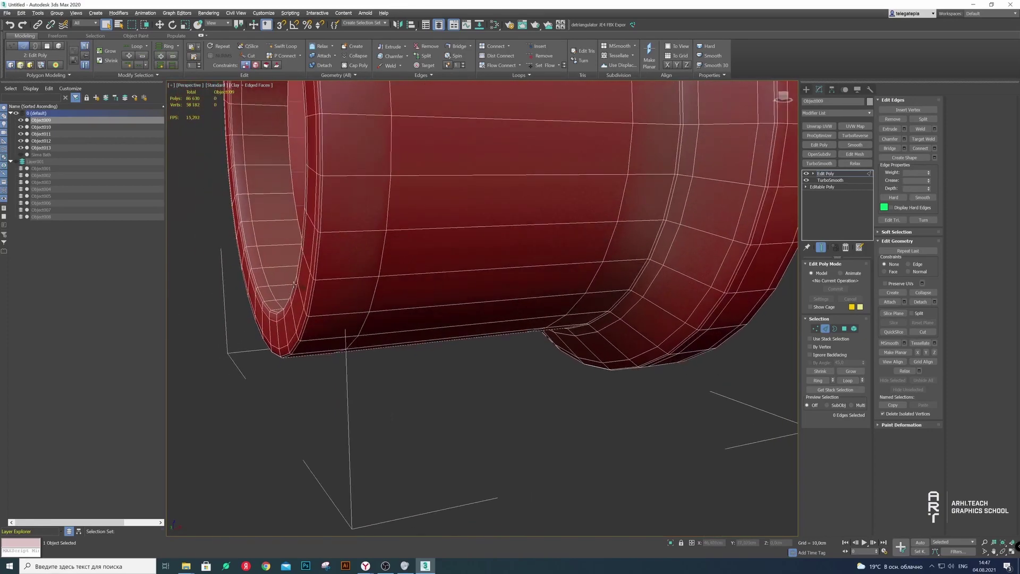
click(304, 401)
scroll(301, 345, up, 3)
scroll(301, 345, up, 3)
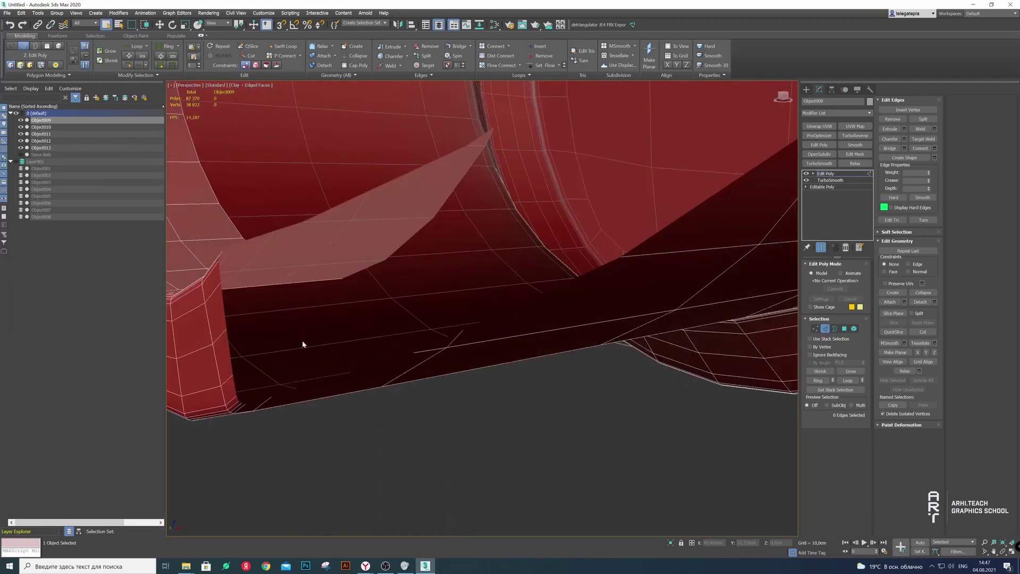
double_click(306, 321)
scroll(312, 289, down, 3)
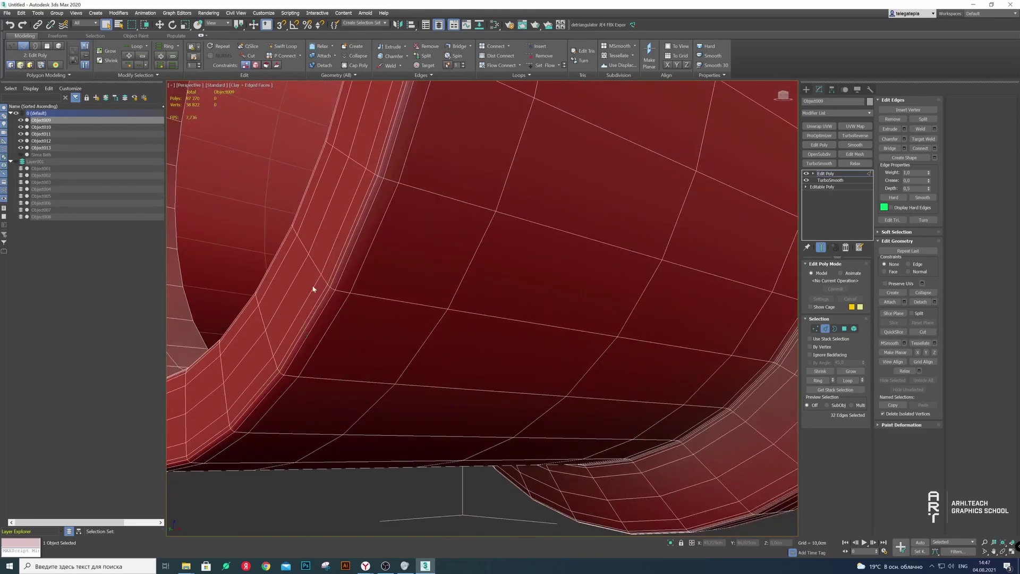
scroll(312, 287, up, 3)
ctrl+double_click(283, 267)
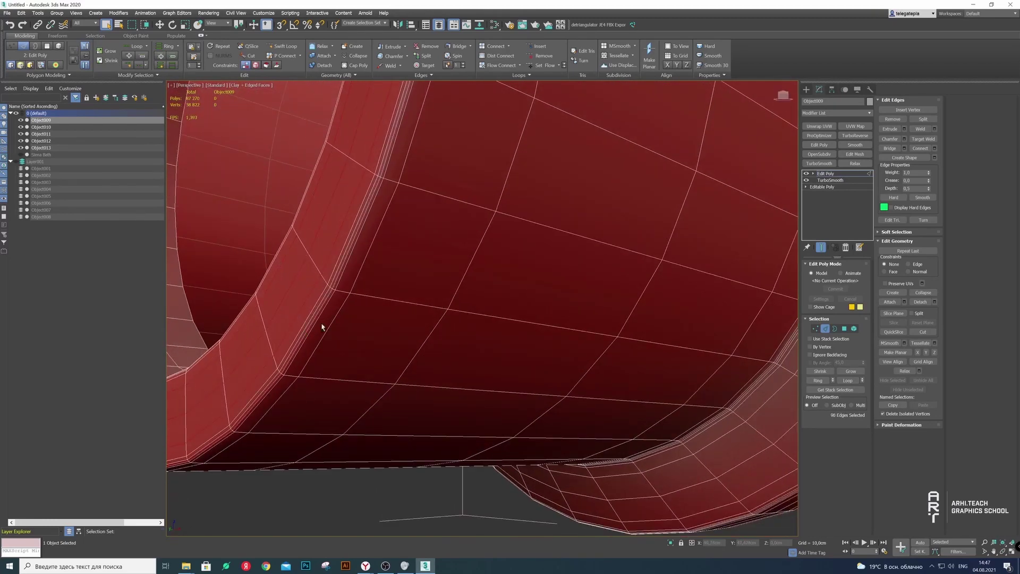
scroll(321, 327, down, 4)
Select more redundant edge loops around the outer rim
mouse_move(322, 327)
alt+middle_down()
mouse_move(228, 362)
mouse_move(289, 348)
mouse_move(235, 349)
mouse_move(267, 365)
alt+middle_up()
scroll(227, 363, up, 4)
double_click(227, 363)
scroll(234, 358, down, 3)
scroll(253, 358, up, 3)
scroll(282, 365, down, 3)
scroll(268, 365, up, 3)
double_click(267, 365)
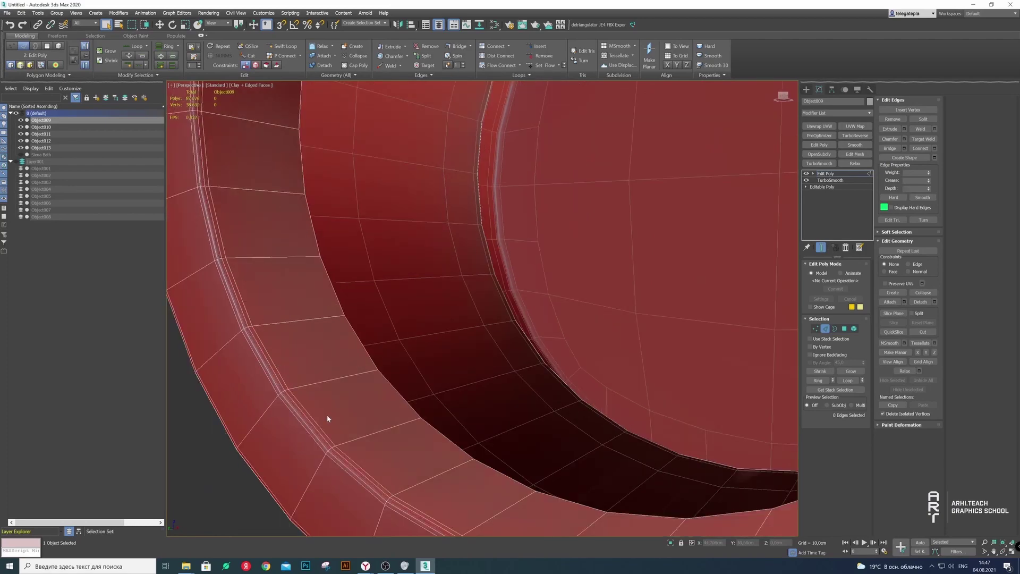
scroll(327, 418, down, 4)
scroll(385, 397, up, 2)
alt+middle_drag(385, 398, 436, 397)
scroll(500, 389, up, 3)
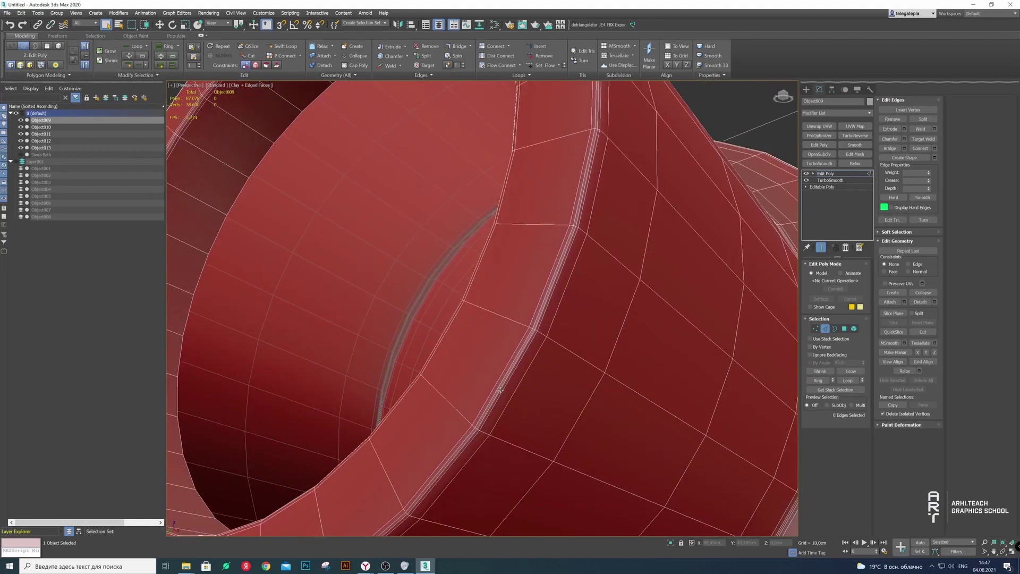
double_click(500, 389)
scroll(521, 402, down, 3)
scroll(565, 364, down, 3)
Select vertical edge loops on the tube and the loops at its step
mouse_move(565, 364)
alt+middle_down()
mouse_move(580, 357)
mouse_move(438, 329)
alt+middle_up()
double_click(475, 278)
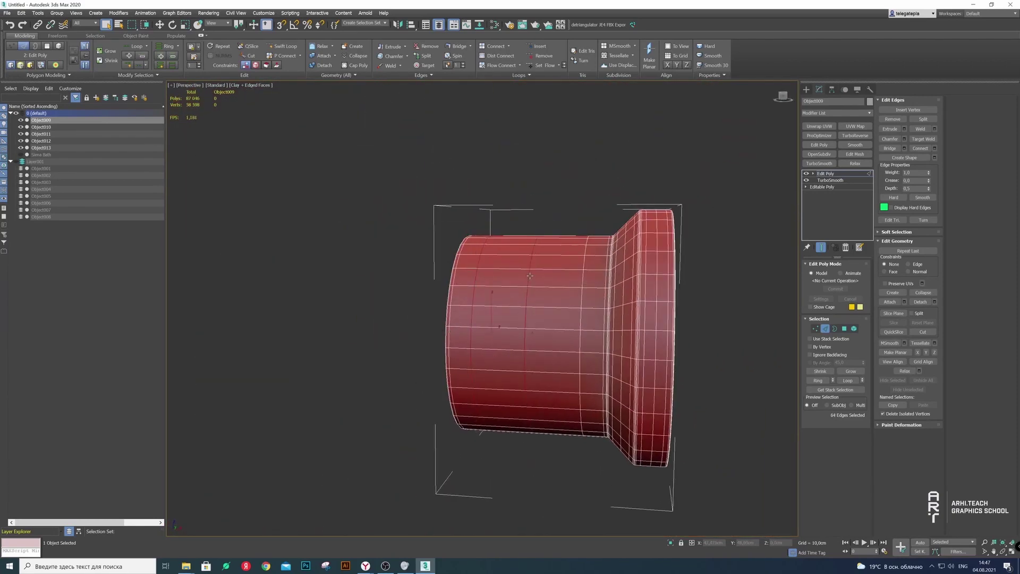
ctrl+double_click(583, 276)
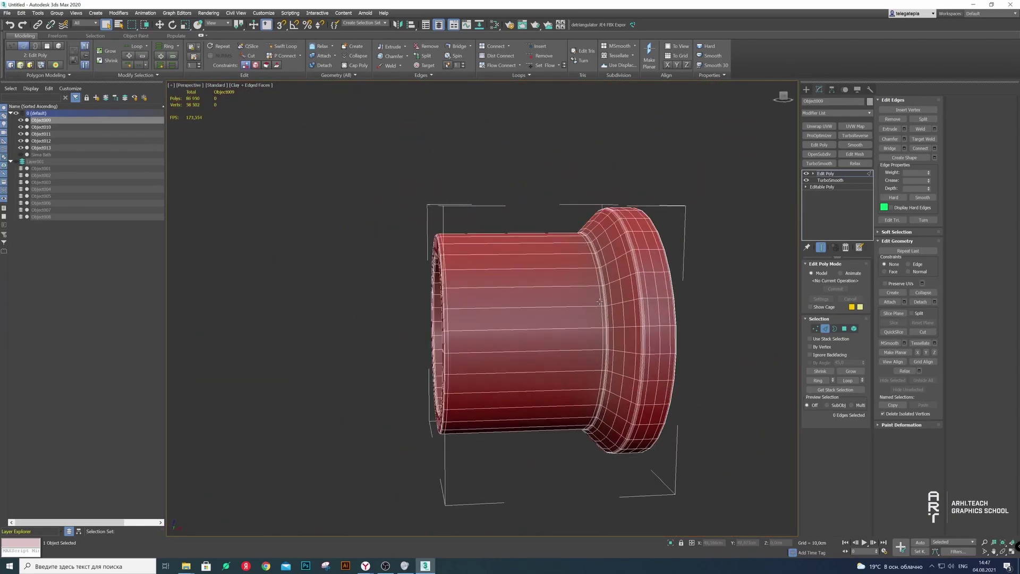
scroll(531, 308, up, 5)
scroll(519, 292, up, 3)
double_click(520, 351)
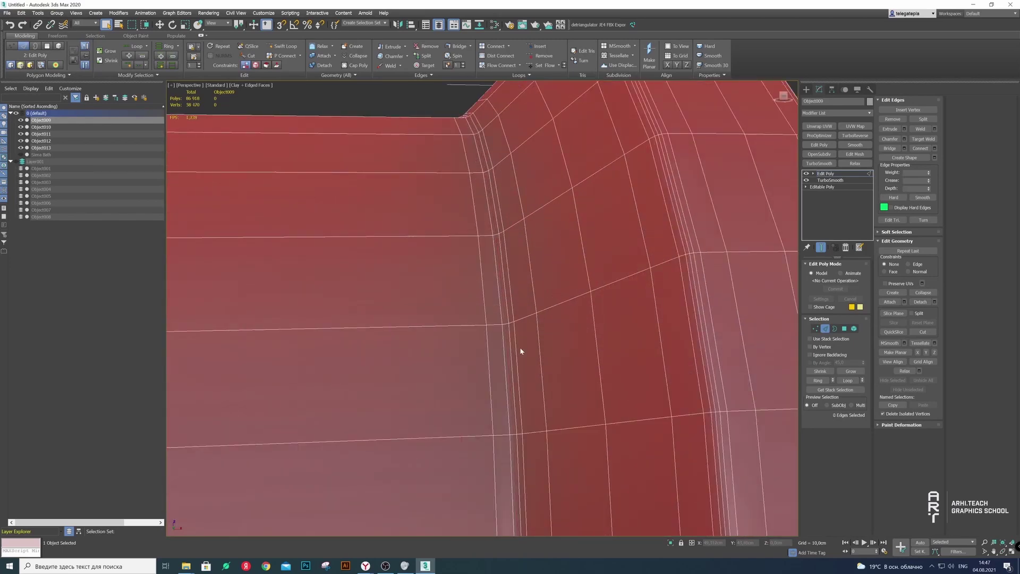
scroll(521, 351, down, 8)
alt+middle_drag(485, 303, 446, 285)
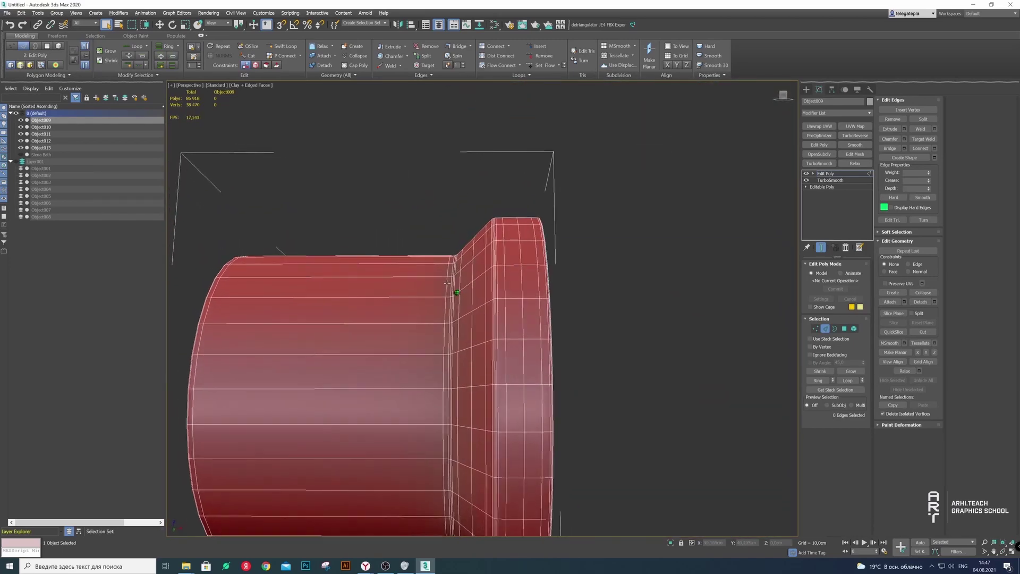
double_click(458, 293)
double_click(472, 293)
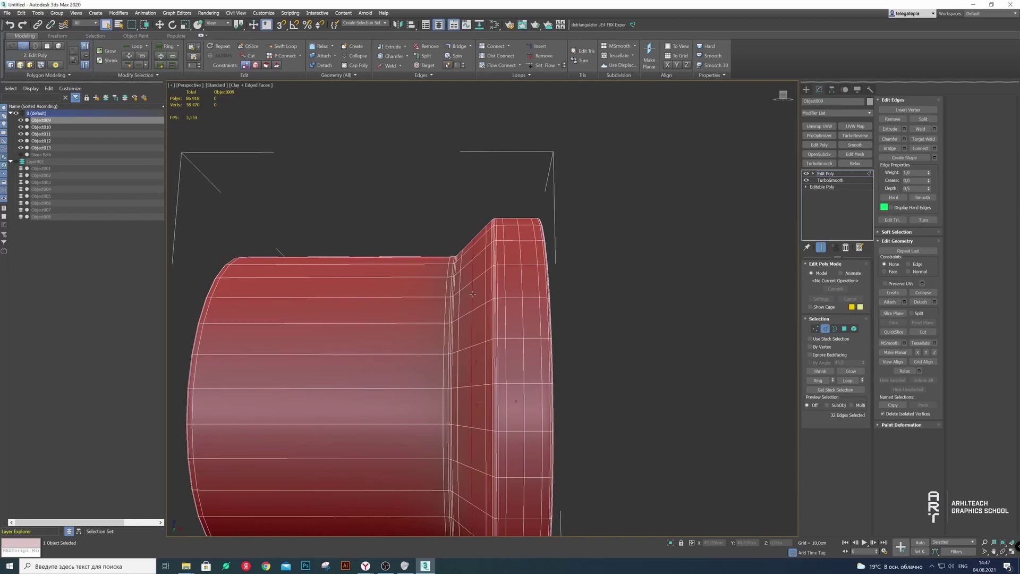
double_click(460, 306)
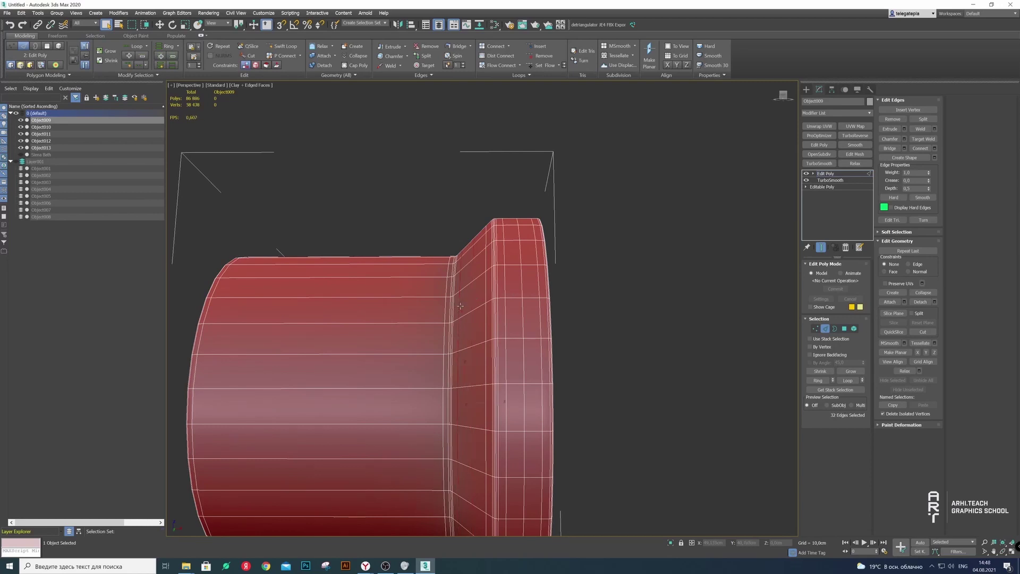
ctrl+double_click(486, 291)
Select the redundant edge loops on the flange
scroll(477, 299, up, 5)
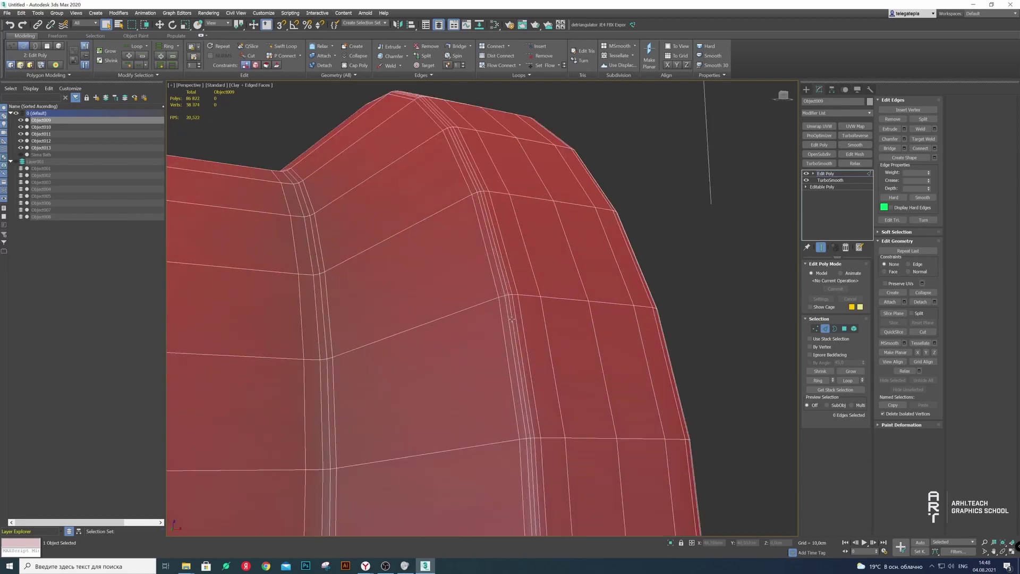
double_click(511, 324)
scroll(511, 362, down, 5)
scroll(492, 377, down, 1)
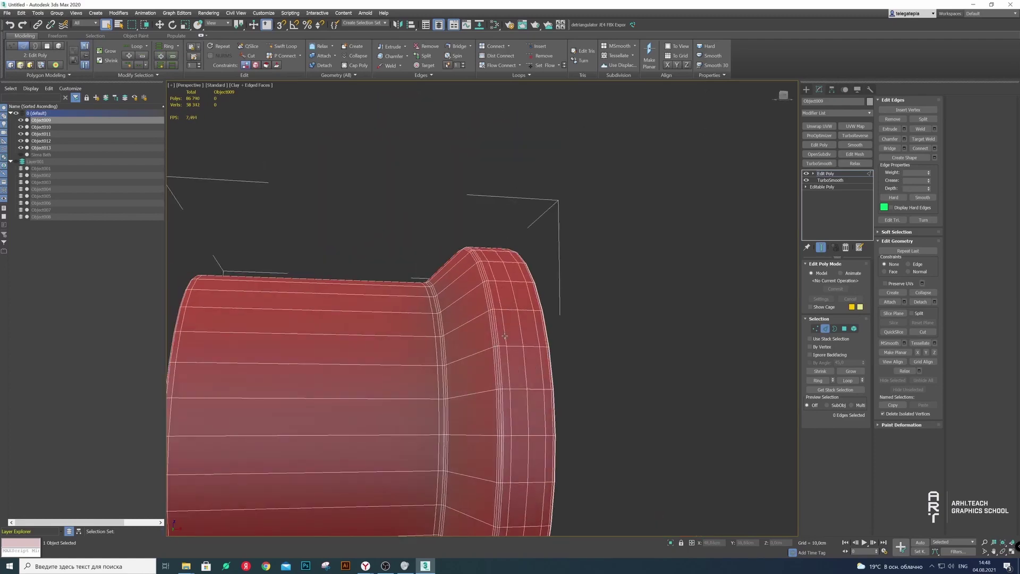
double_click(508, 372)
ctrl+double_click(529, 335)
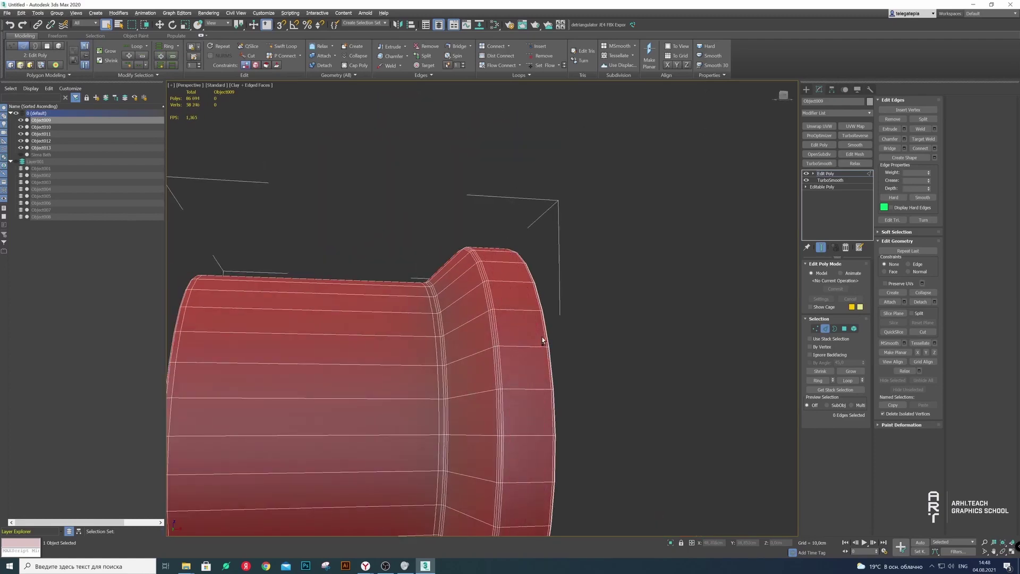
alt+middle_drag(542, 340, 558, 324)
scroll(558, 324, up, 4)
double_click(558, 321)
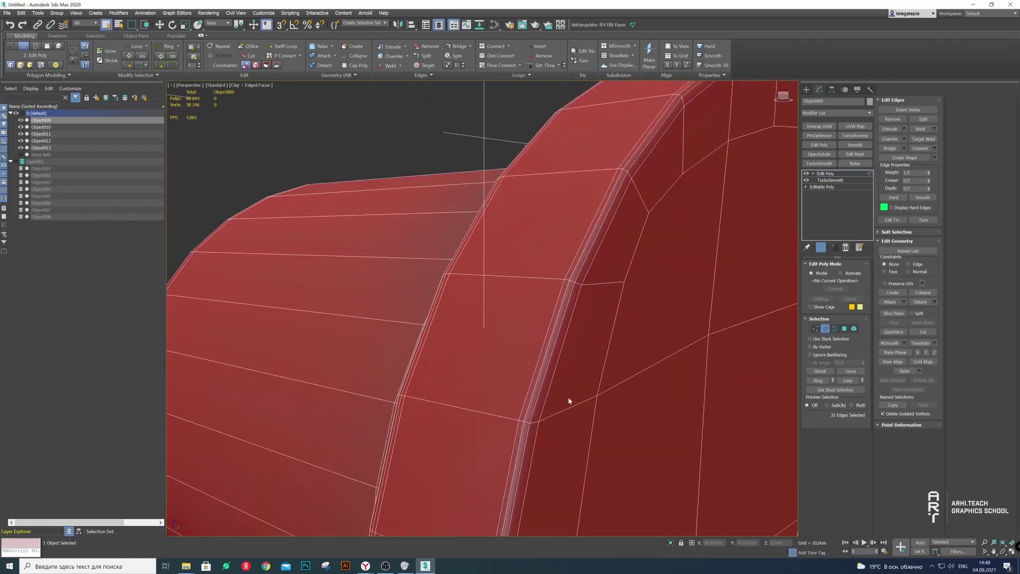
scroll(568, 400, down, 2)
scroll(557, 319, down, 4)
scroll(503, 297, up, 1)
Delete the flange's front cap polygons and the inner cap face
key(4)
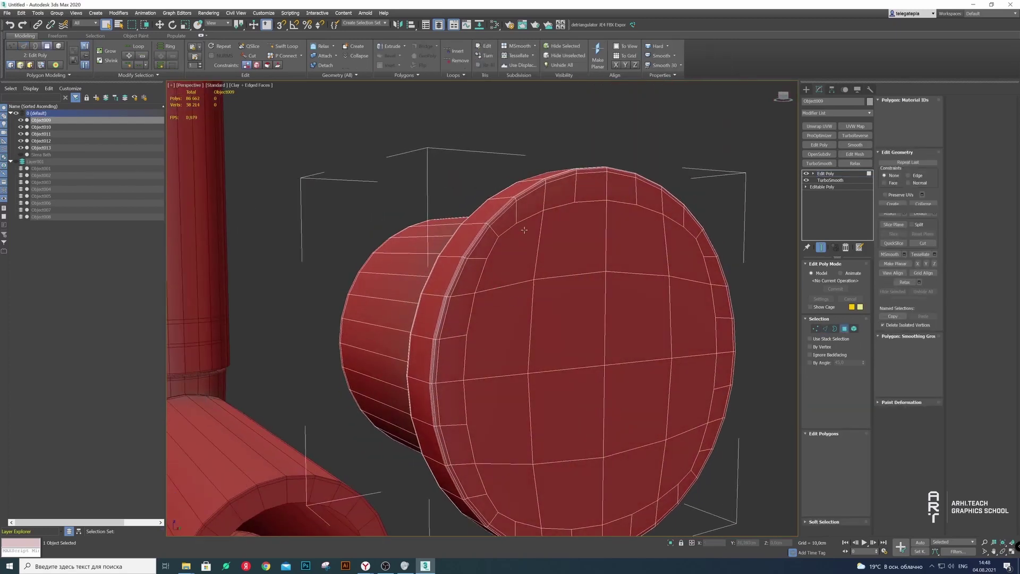
click(523, 205)
shift+click(574, 189)
key(Delete)
key(5)
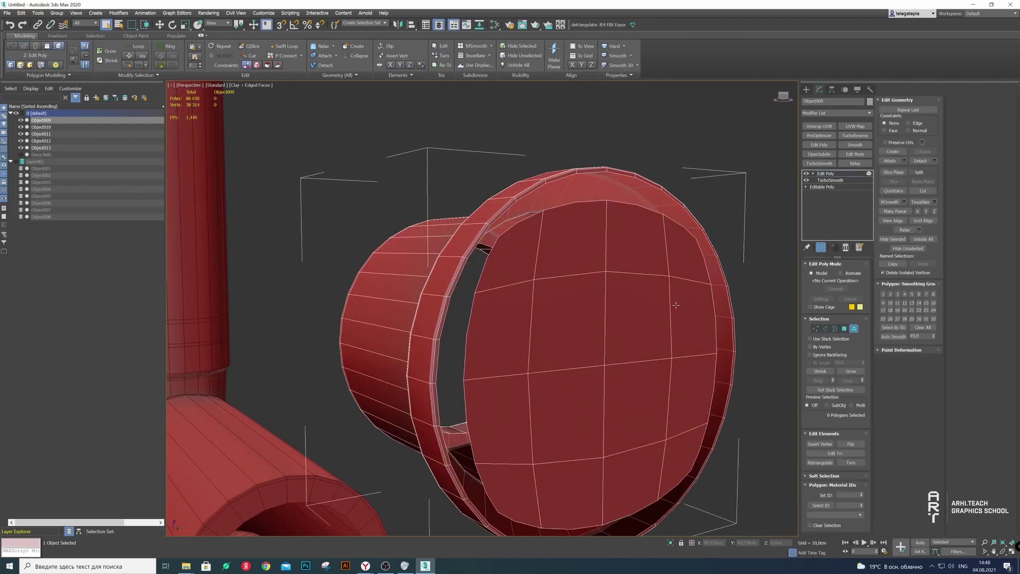
click(676, 305)
key(Delete)
Select the open rim border and try capping it with one face, then undo
click(834, 330)
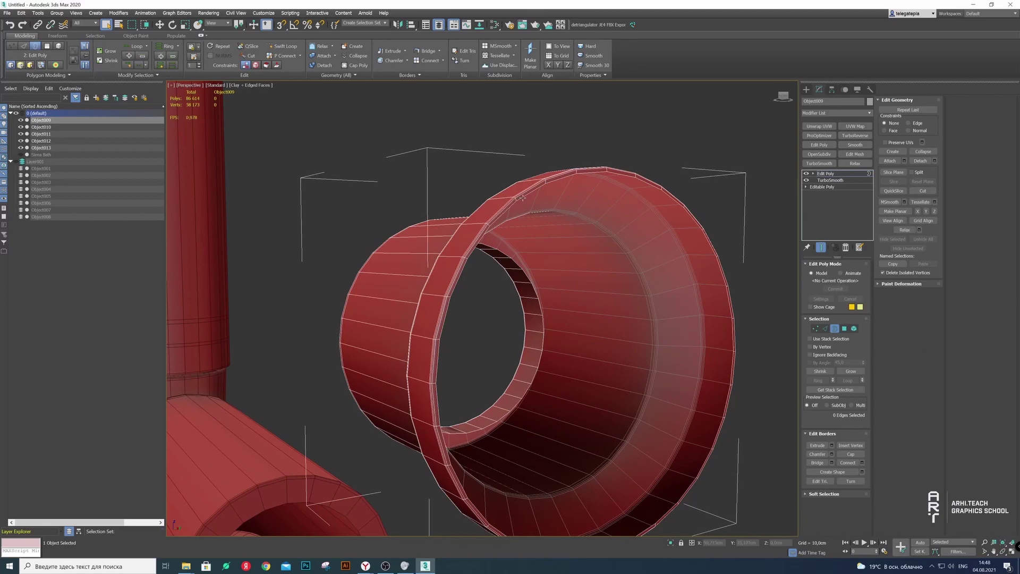
scroll(531, 213, down, 5)
alt+middle_drag(553, 230, 547, 273)
scroll(549, 266, up, 6)
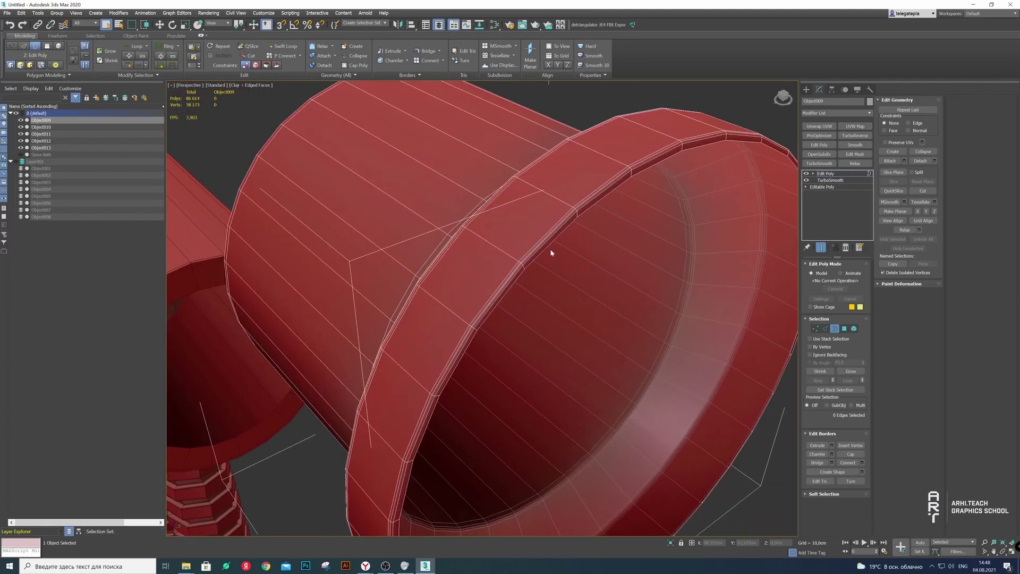
click(550, 249)
key(alt+p)
key(ctrl+z)
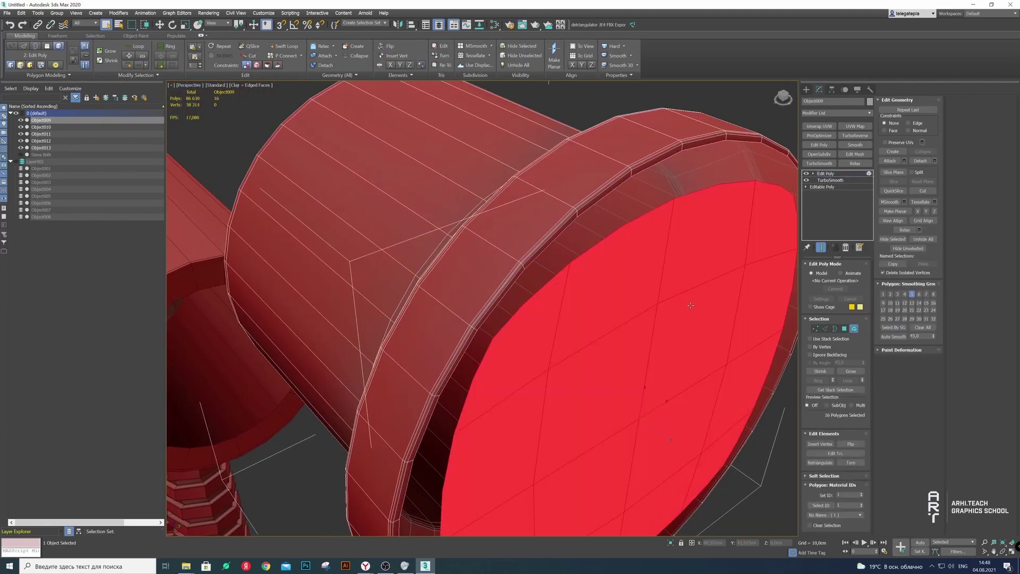
key(ctrl+z)
Shift-scale the 32-edge rim border inward and collapse it to a centre point
click(574, 250)
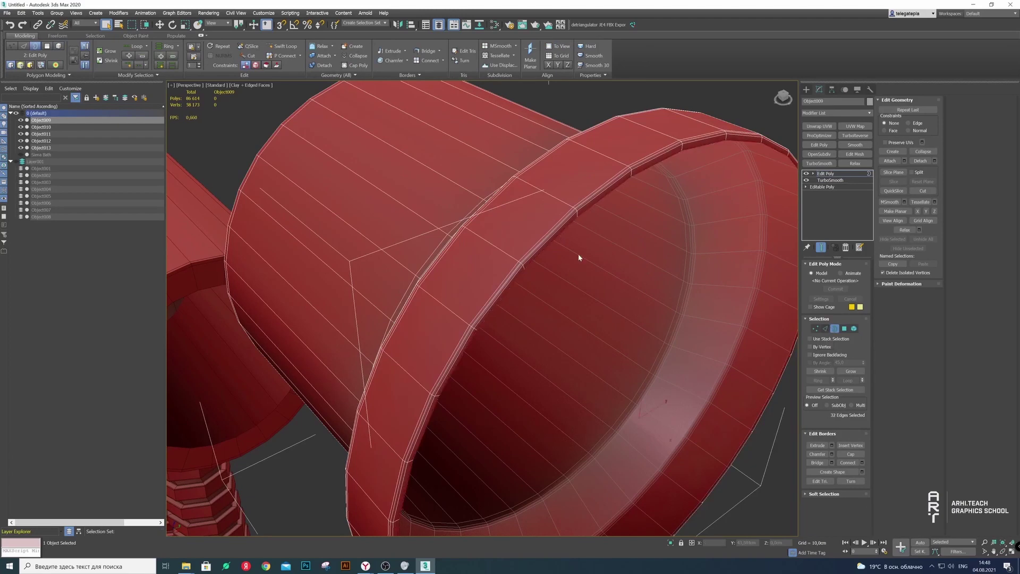
key(z)
key(r)
shift+drag(606, 322, 654, 320)
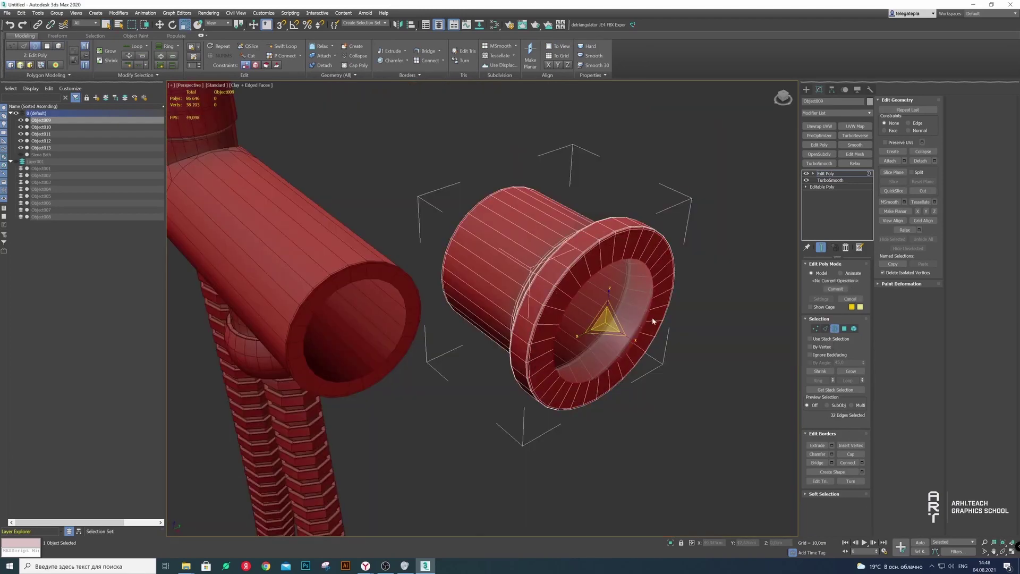
click(918, 153)
Hide the unselected parts and orbit to check the capped end
key(2)
scroll(731, 292, down, 3)
alt+middle_drag(731, 291, 674, 258)
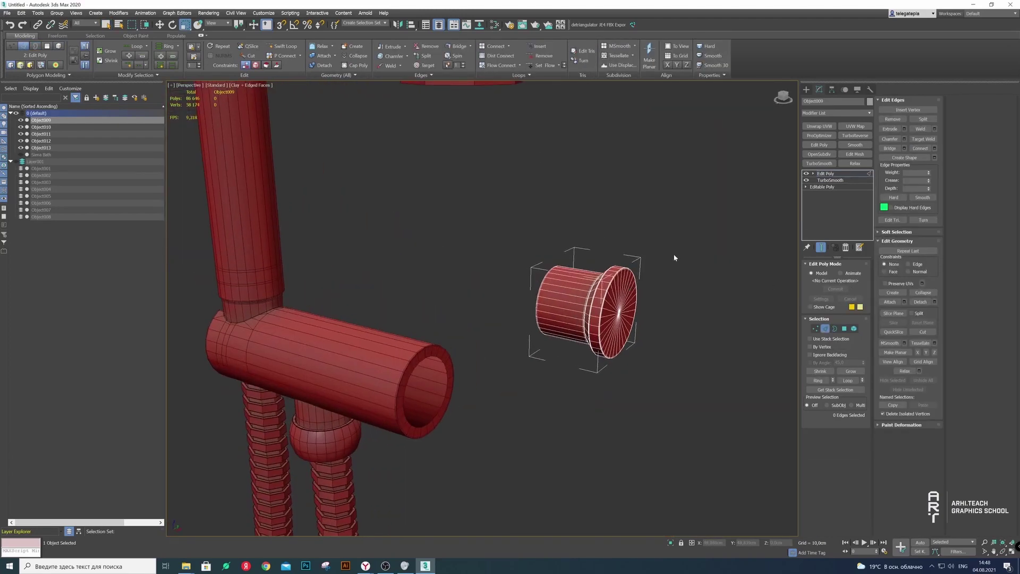
key(5)
click(915, 248)
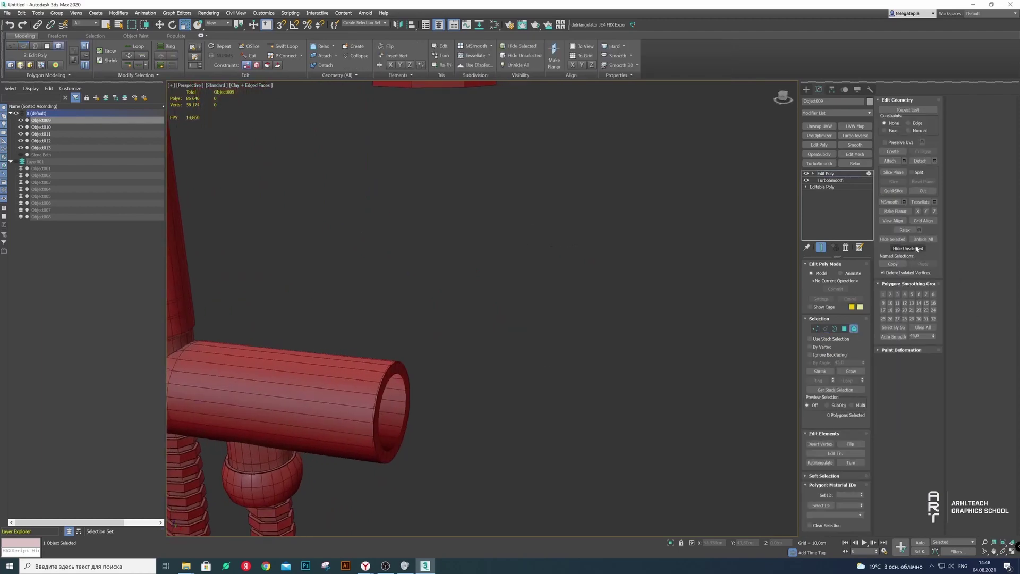
scroll(584, 319, up, 4)
alt+middle_drag(584, 319, 368, 85)
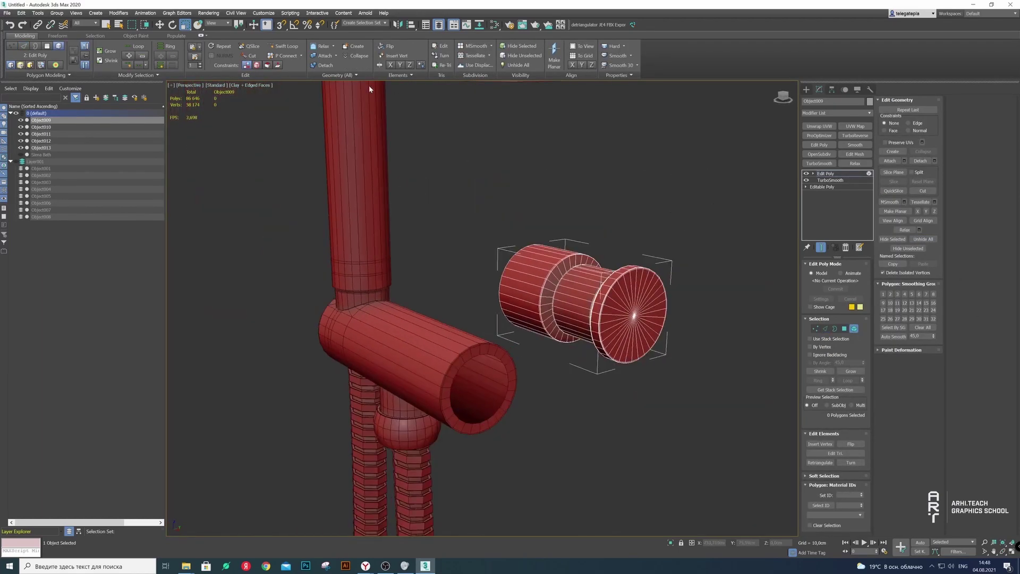
Turn off Edged Faces and auto-smooth all polygons of the flanged cylinder
click(260, 85)
click(290, 170)
mouse_move(478, 266)
alt+middle_down()
mouse_move(590, 252)
mouse_move(596, 221)
mouse_move(573, 266)
mouse_move(606, 246)
mouse_move(606, 273)
alt+middle_up()
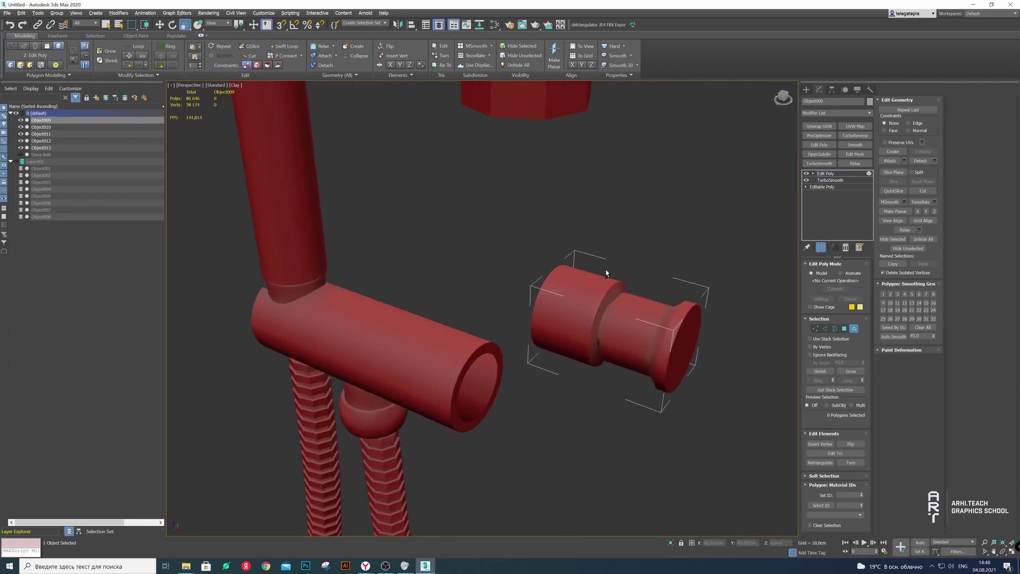
click(606, 274)
key(4)
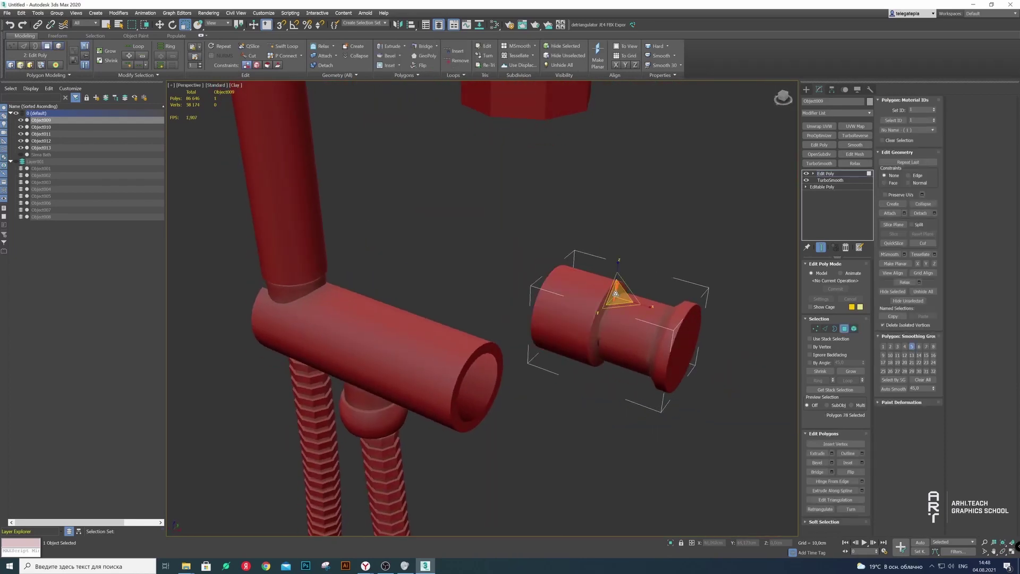
click(893, 120)
alt+middle_drag(616, 266, 639, 271)
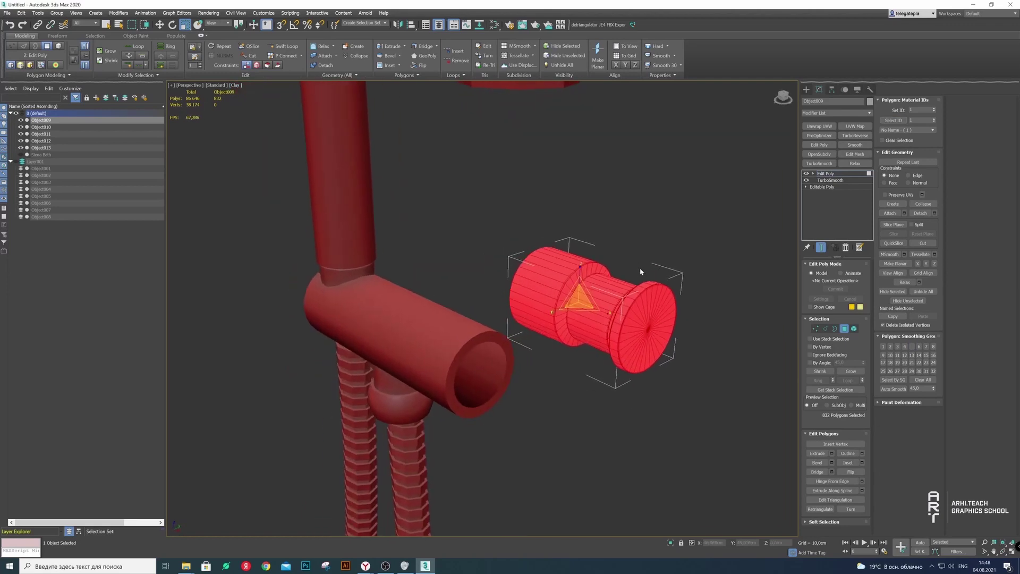
click(886, 390)
Select the cylinder's end cap polygons and assign them smoothing group 1
click(644, 317)
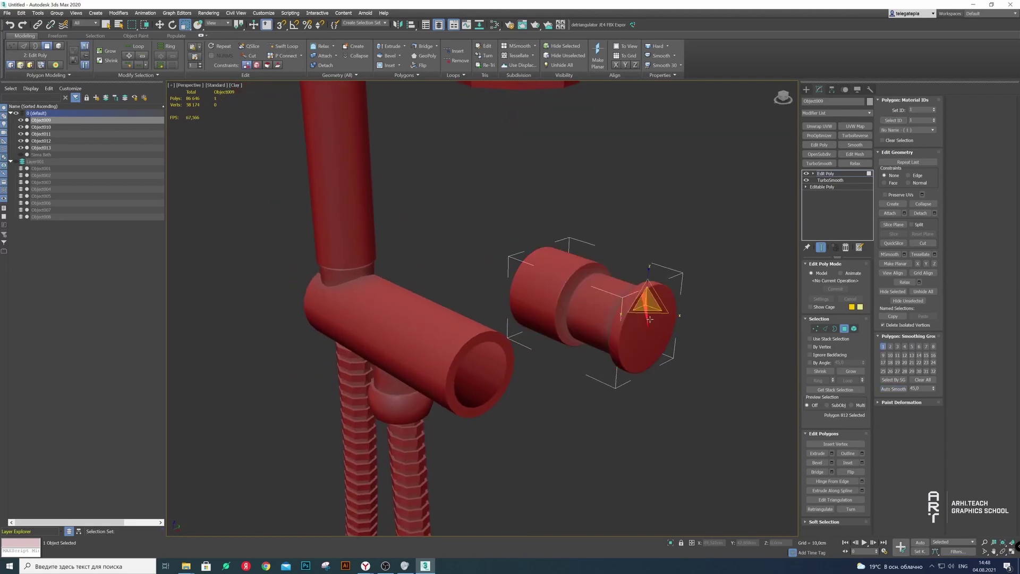
scroll(649, 319, down, 3)
scroll(637, 317, up, 5)
click(634, 313)
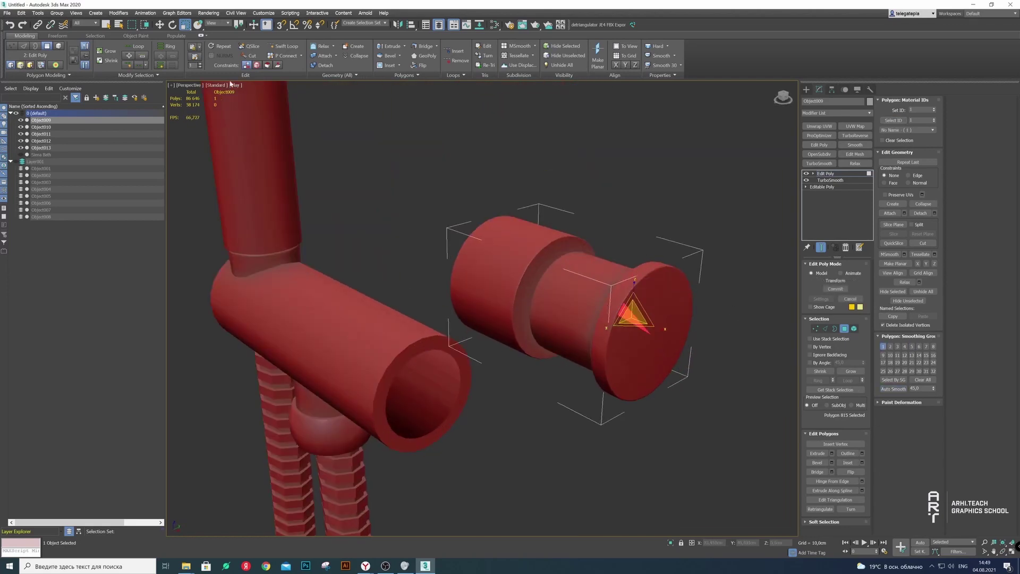
scroll(231, 84, down, 2)
double_click(539, 279)
mouse_move(586, 299)
alt+middle_down()
mouse_move(533, 280)
mouse_move(531, 239)
mouse_move(677, 285)
alt+middle_up()
click(533, 281)
double_click(533, 281)
click(882, 346)
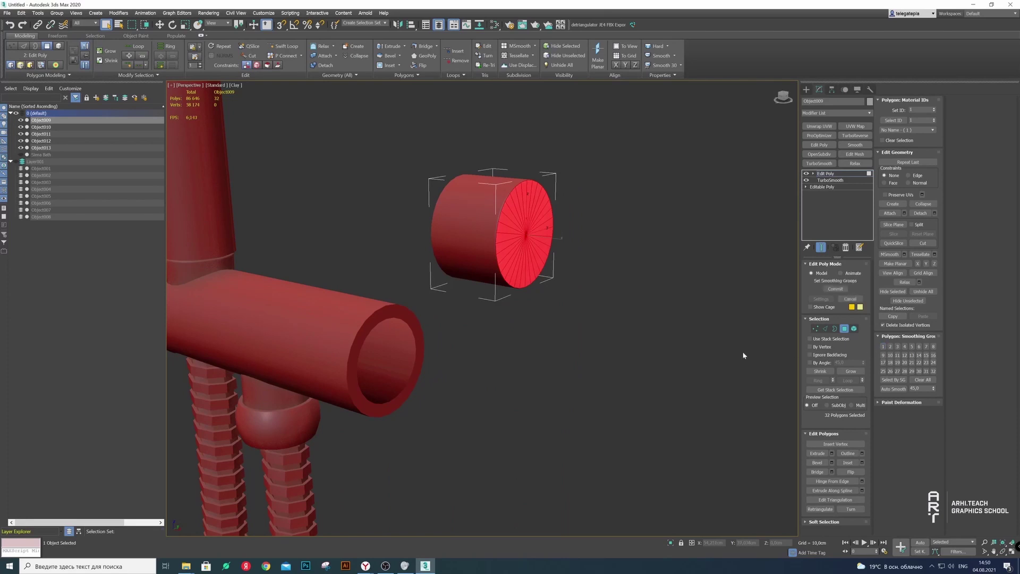
Unhide the part's hidden elements and give the inner element smoothing group 1
click(853, 329)
click(923, 239)
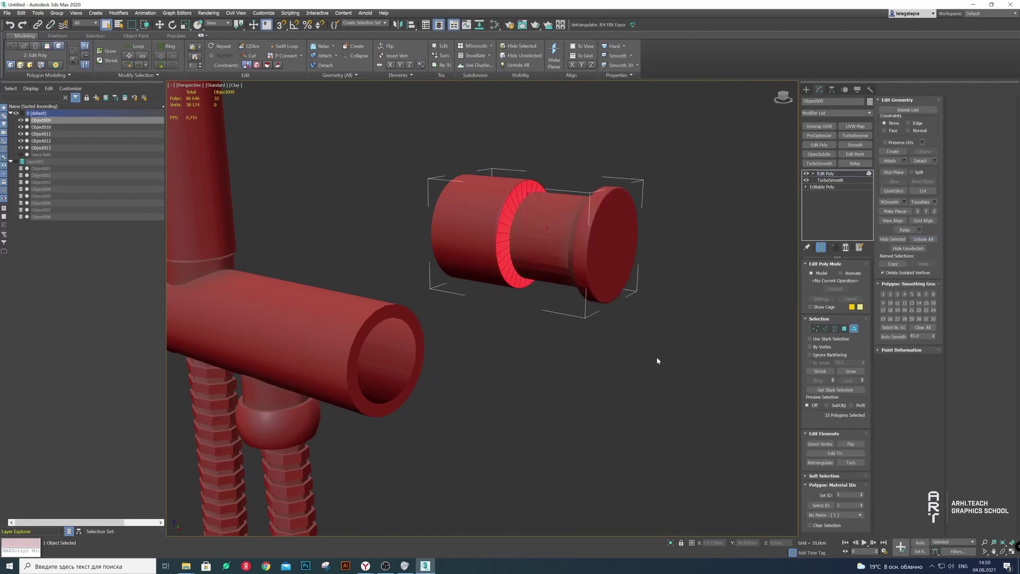
click(655, 356)
alt+middle_drag(655, 356, 597, 255)
scroll(597, 255, up, 3)
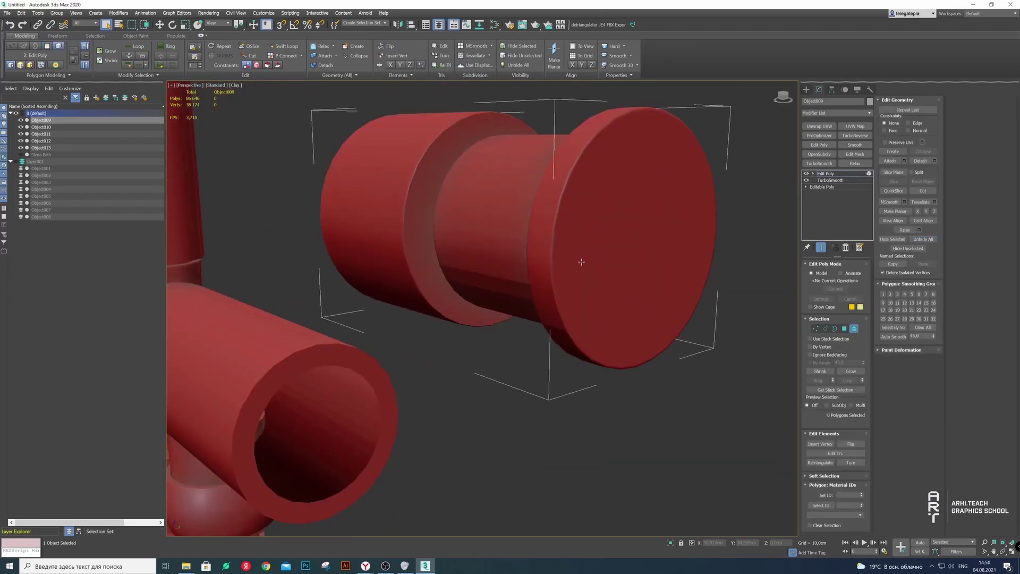
scroll(583, 264, up, 3)
click(479, 242)
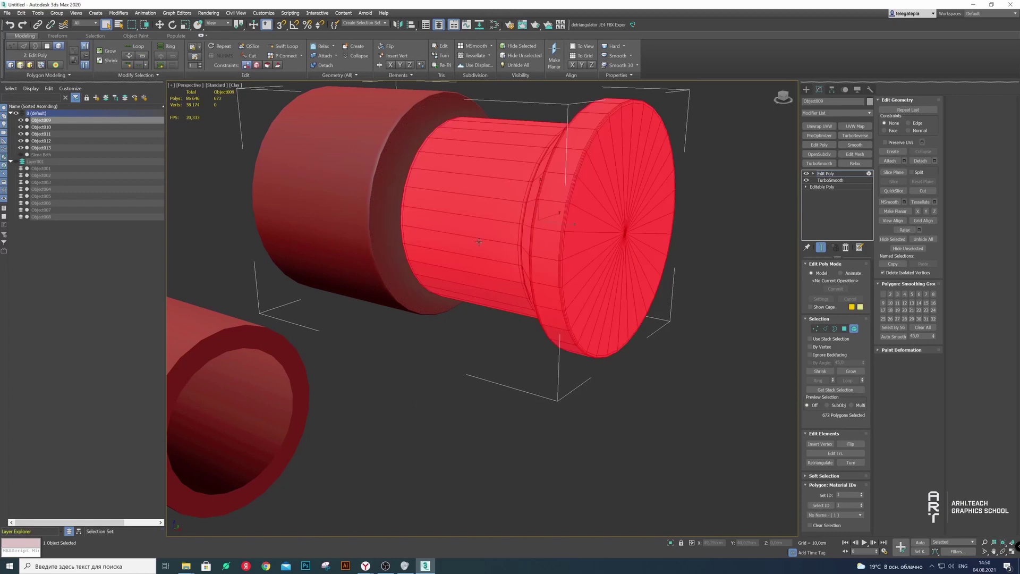
click(883, 294)
click(849, 299)
With Ignore Backfacing on, grow-select both end discs and assign smoothing group 1
key(4)
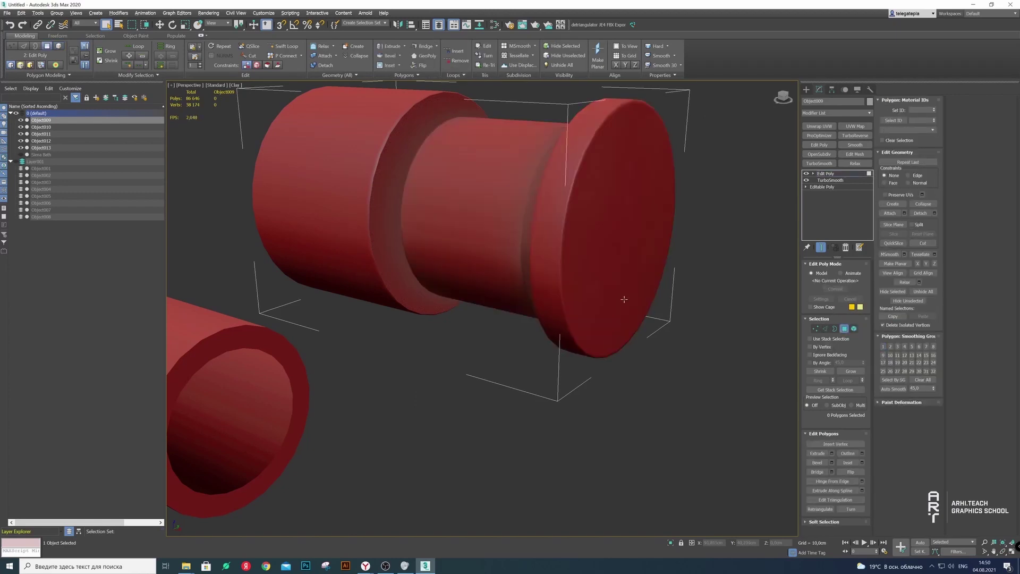
alt+middle_drag(622, 296, 622, 296)
drag(594, 208, 637, 257)
key(ctrl+Page_Up)
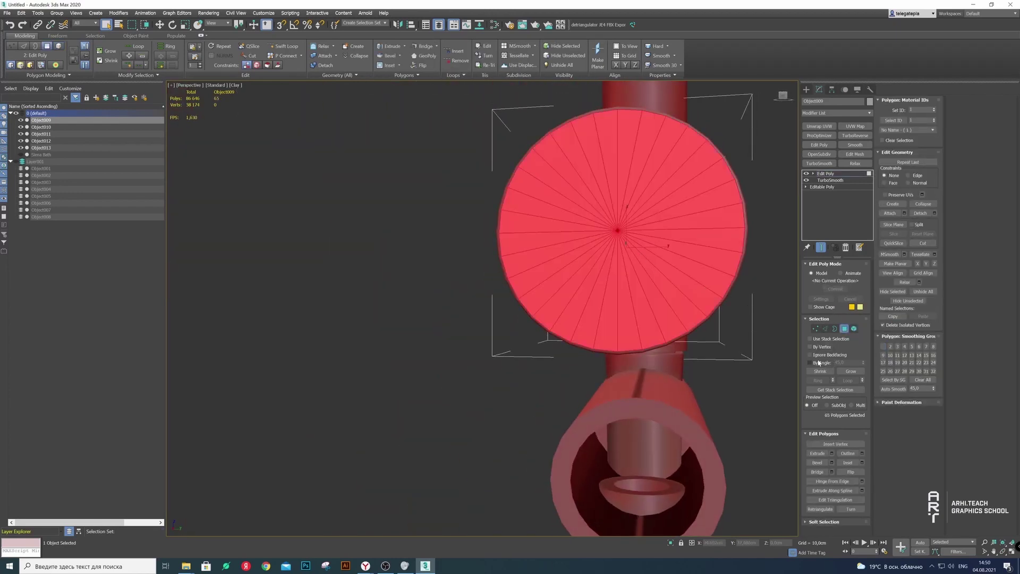
click(811, 355)
click(431, 349)
click(631, 251)
key(ctrl+Page_Up)
alt+middle_drag(630, 250, 641, 259)
click(883, 346)
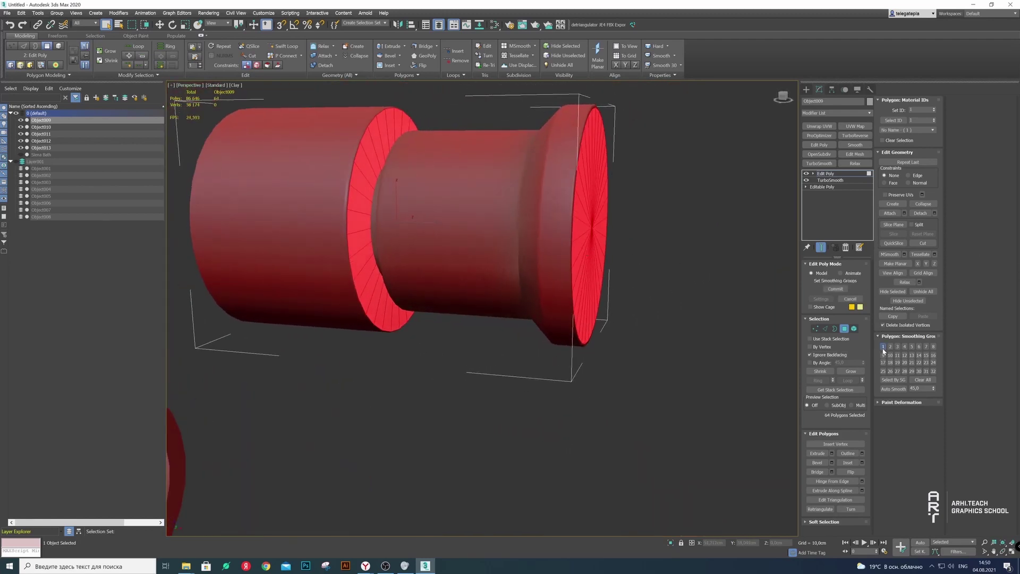
Exit polygon editing and hide the flanged part
click(711, 351)
mouse_move(532, 331)
alt+middle_down()
mouse_move(551, 333)
mouse_move(510, 335)
mouse_move(584, 340)
mouse_move(592, 311)
mouse_move(817, 337)
alt+middle_up()
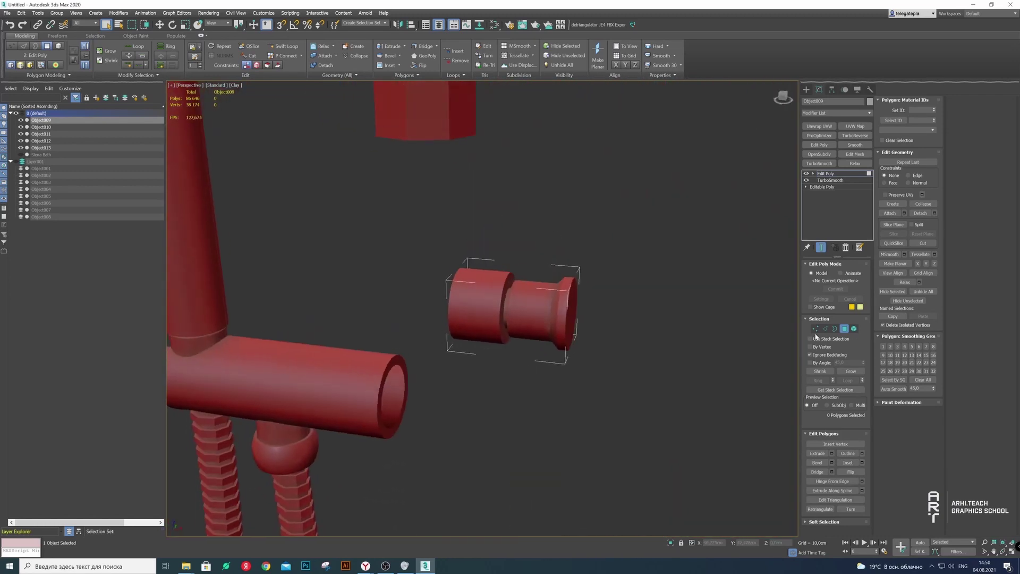
click(843, 330)
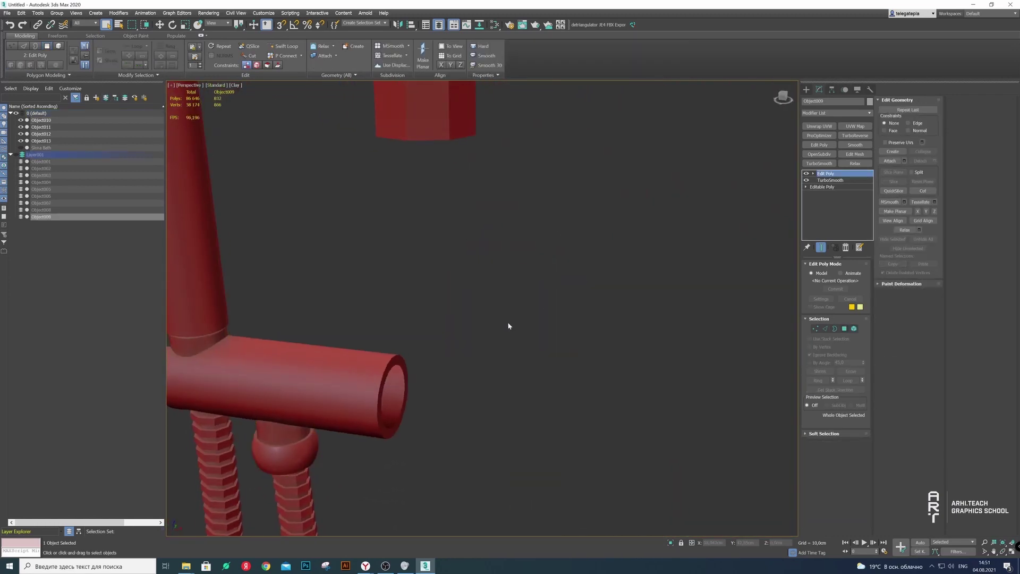
Isolate the horizontal tube on its own
mouse_move(509, 326)
alt+middle_down()
mouse_move(451, 309)
mouse_move(531, 298)
mouse_move(433, 277)
mouse_move(594, 283)
mouse_move(479, 276)
alt+middle_up()
click(451, 309)
click(595, 320)
scroll(455, 255, up, 4)
scroll(449, 251, up, 3)
scroll(449, 252, down, 4)
click(478, 276)
right_click(507, 241)
click(532, 196)
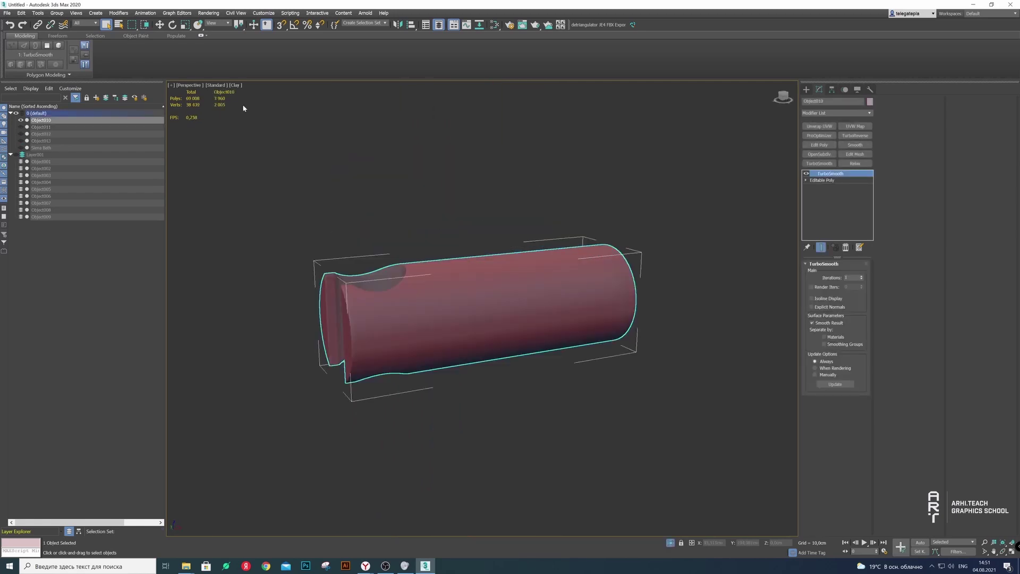
Turn on Edged Faces and frame the isolated tube in the view
click(235, 85)
click(260, 169)
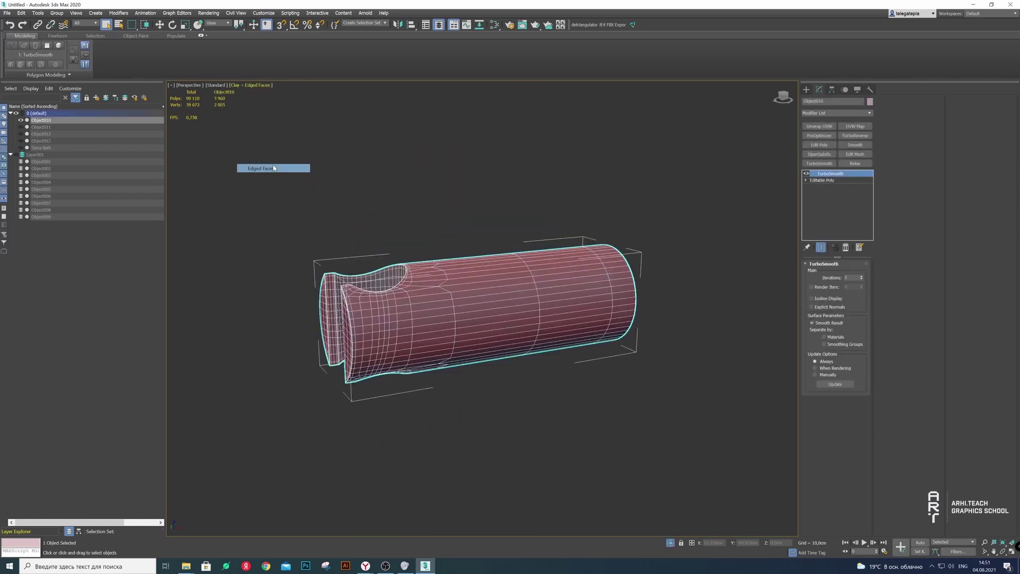
click(390, 234)
alt+middle_drag(390, 234, 581, 356)
scroll(523, 280, up, 3)
mouse_move(524, 280)
alt+middle_down()
mouse_move(517, 267)
mouse_move(537, 239)
alt+middle_up()
scroll(517, 267, down, 4)
click(538, 239)
key(z)
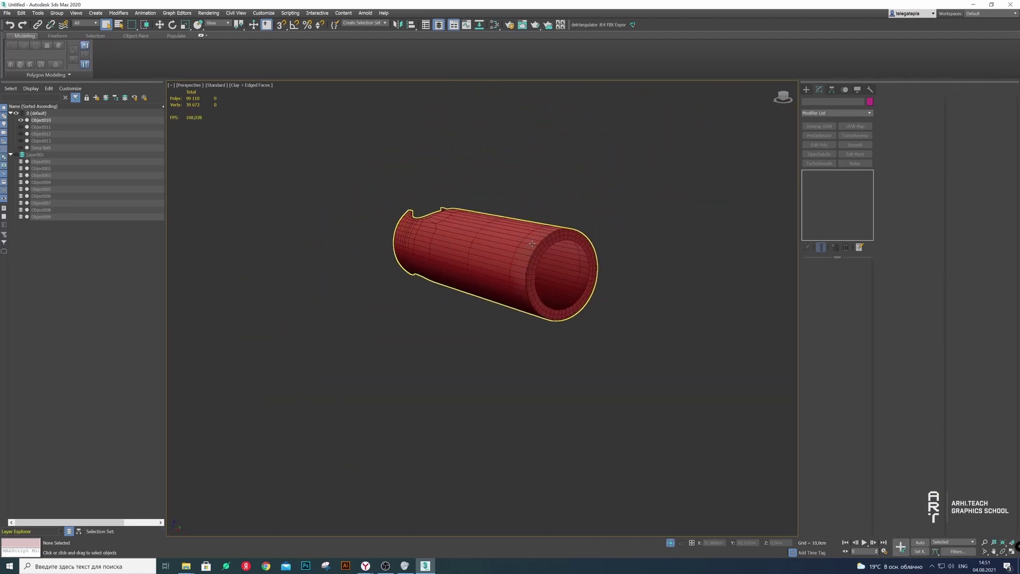
End isolation, unhide the hidden layer, and isolate the horizontal tube again
click(221, 125)
right_click(307, 163)
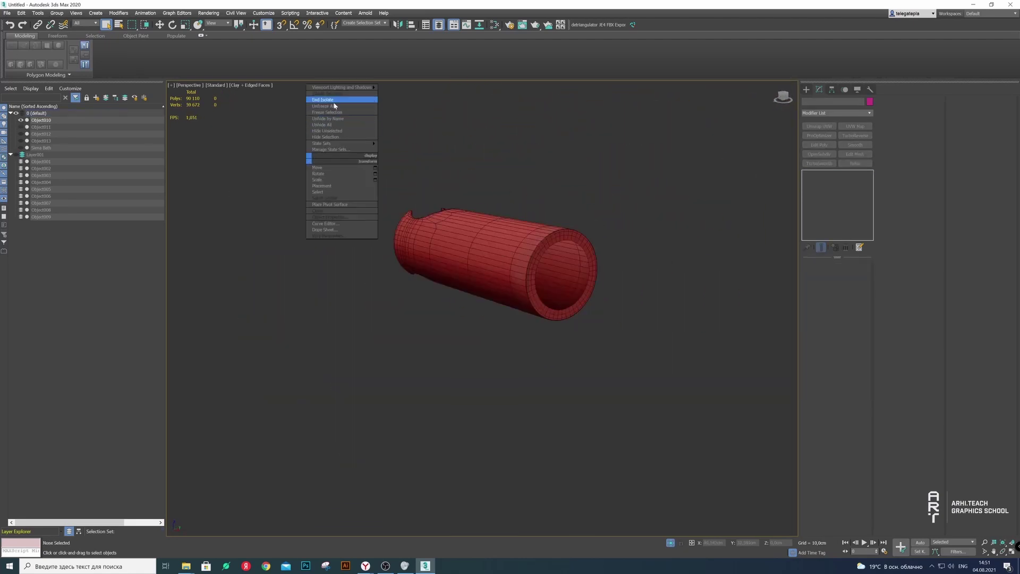
click(335, 102)
click(16, 154)
alt+middle_drag(414, 239, 584, 265)
click(490, 250)
right_click(426, 231)
click(457, 168)
click(744, 276)
key(ctrl+z)
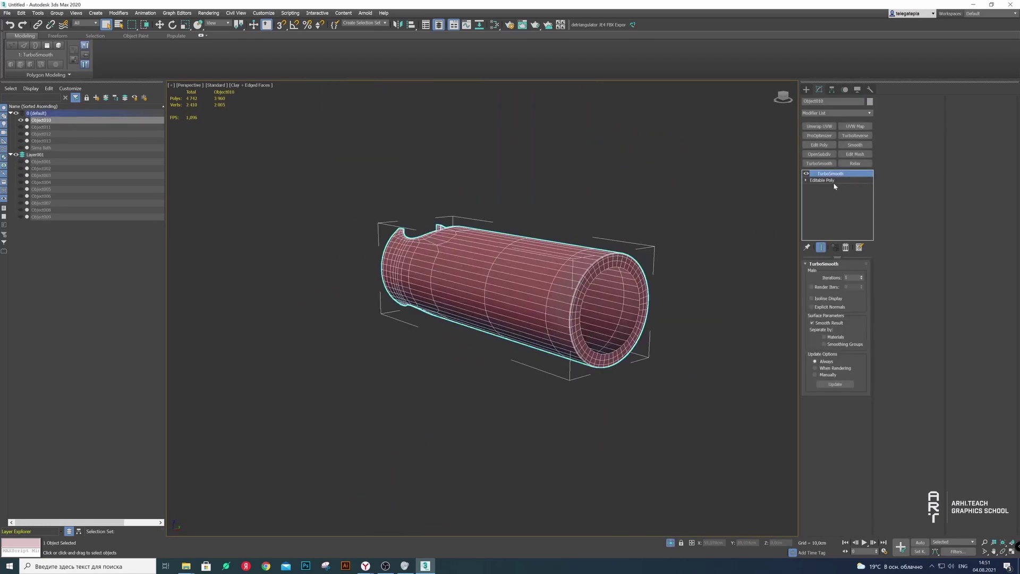
Add Edit Poly above TurboSmooth and delete the tube's end-face polygons
click(819, 145)
key(4)
key(z)
click(603, 262)
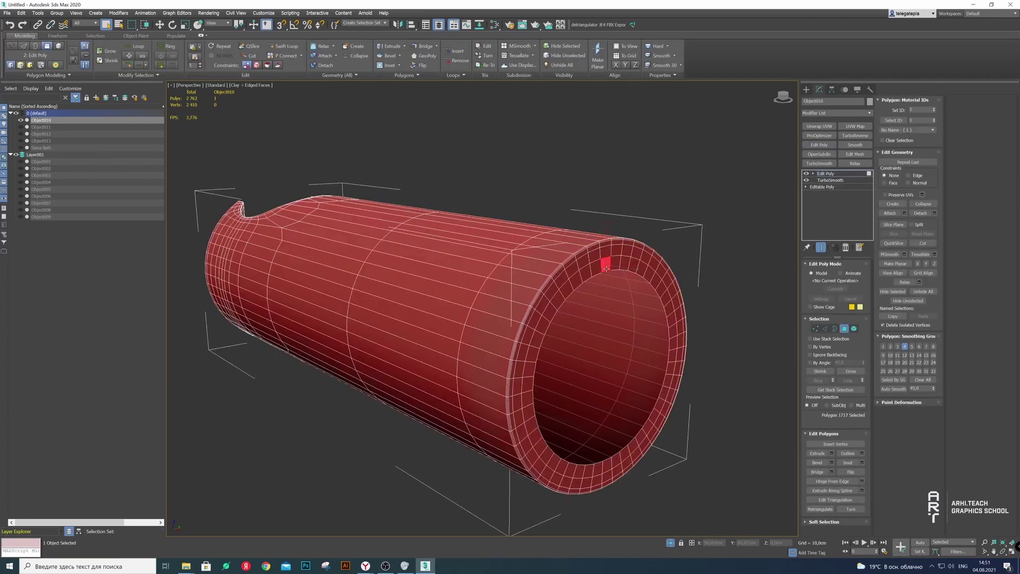
click(854, 371)
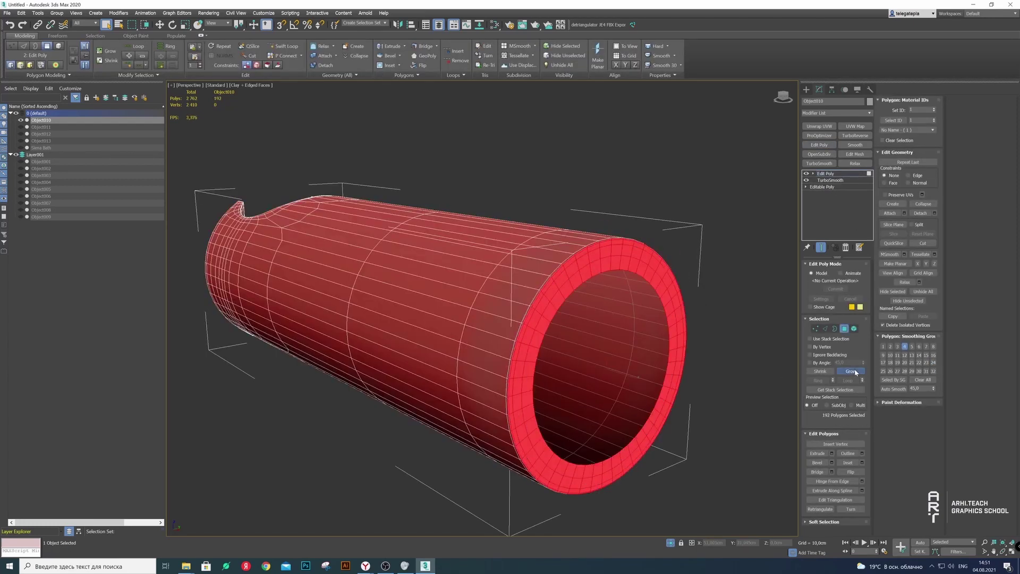
key(Delete)
Select an additional edge loop on Object010 in Edge mode
scroll(657, 336, down, 5)
alt+middle_drag(656, 336, 792, 387)
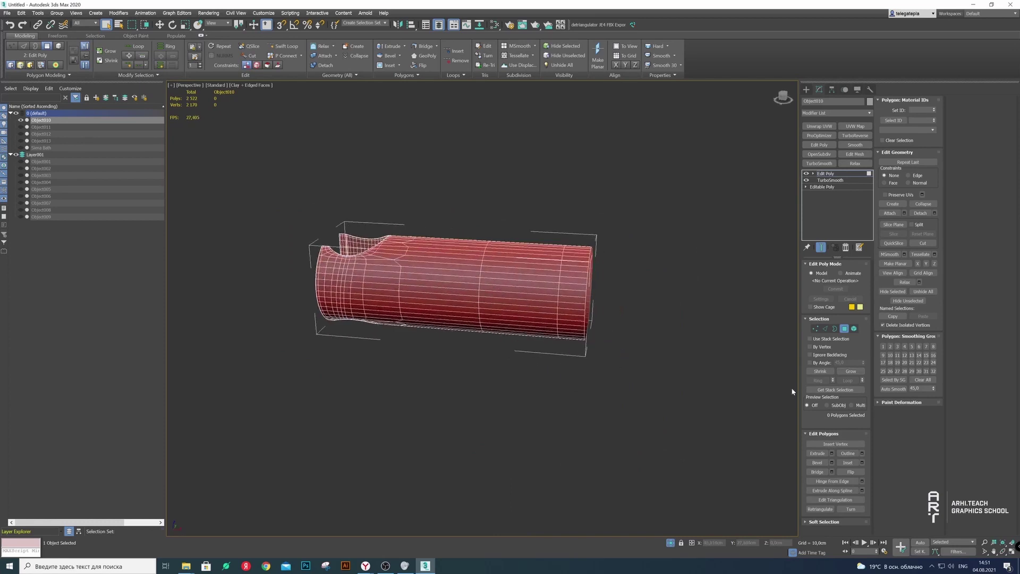
key(2)
scroll(561, 264, up, 5)
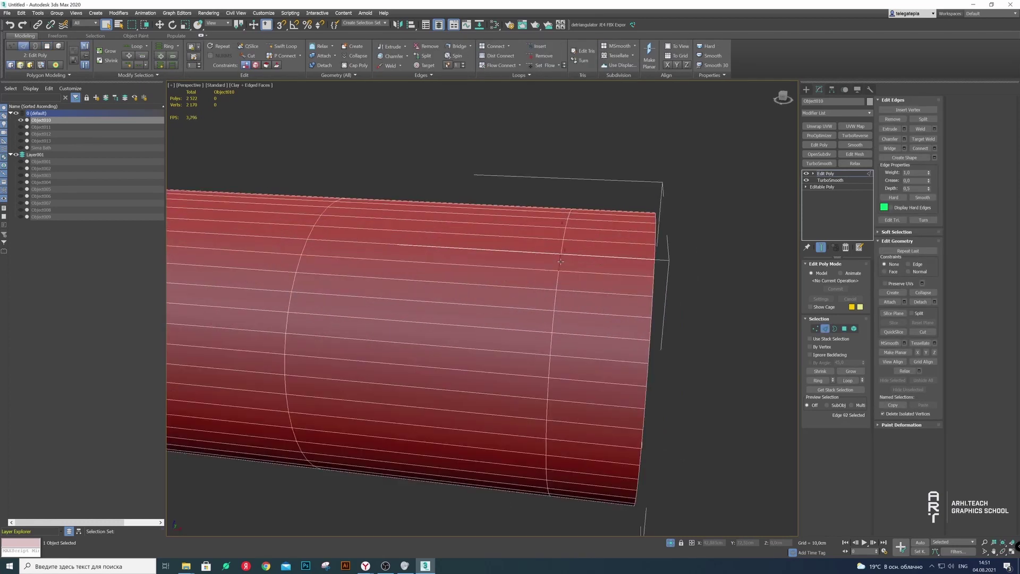
ctrl+double_click(303, 248)
scroll(302, 248, down, 4)
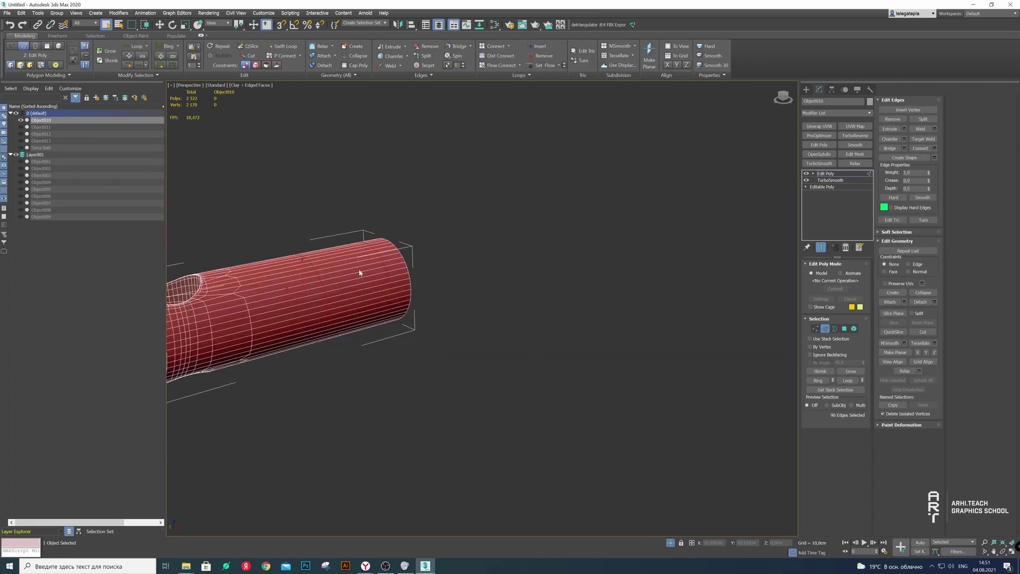
mouse_move(359, 273)
alt+middle_down()
mouse_move(393, 277)
mouse_move(426, 239)
alt+middle_up()
scroll(425, 237, up, 6)
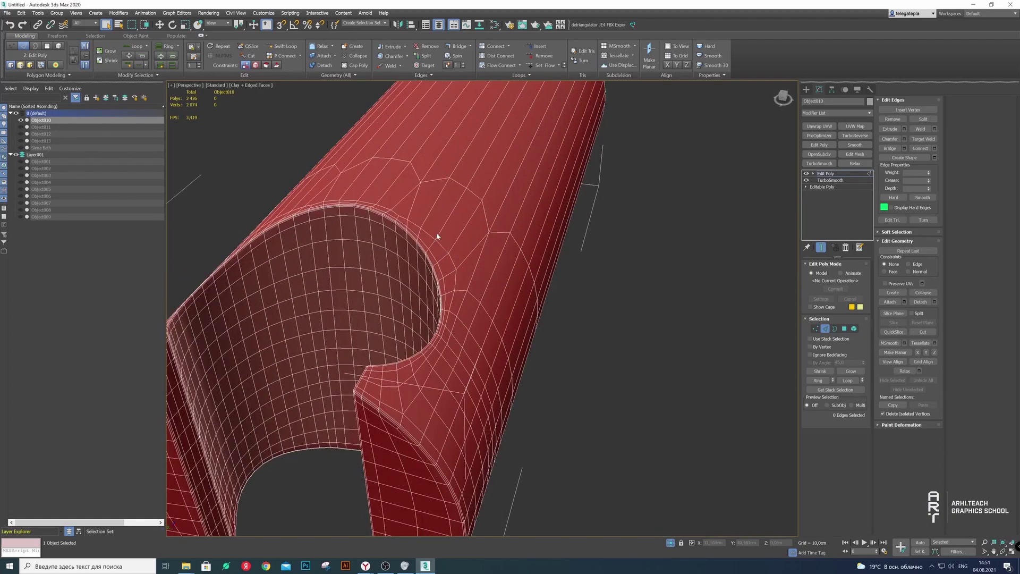
scroll(419, 236, up, 5)
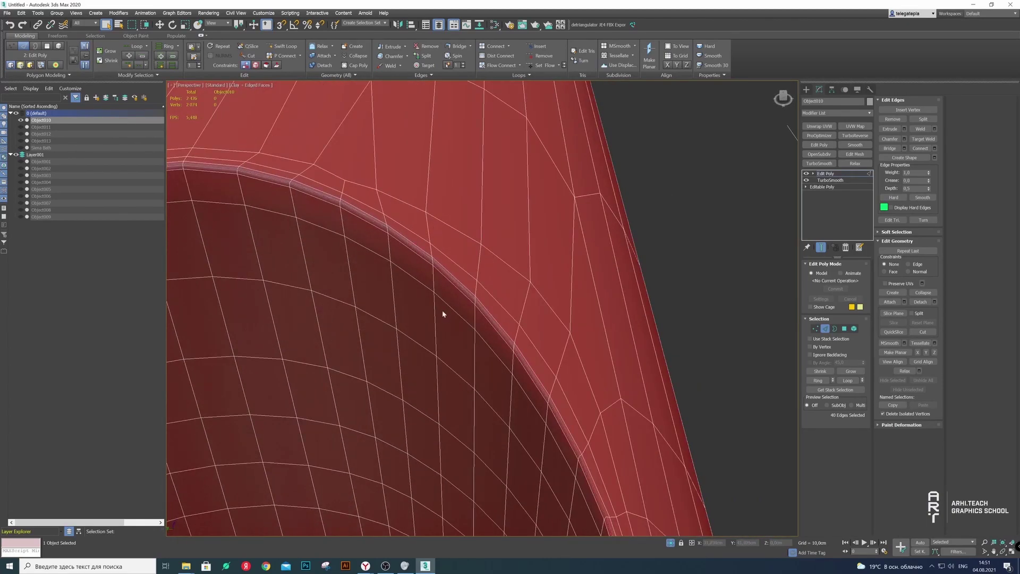
scroll(442, 313, down, 5)
mouse_move(442, 314)
alt+middle_down()
mouse_move(435, 347)
mouse_move(313, 429)
mouse_move(269, 228)
mouse_move(407, 291)
mouse_move(447, 181)
alt+middle_up()
scroll(269, 228, down, 5)
Exit Edge editing and add Object010 to Layer001
click(232, 255)
click(824, 329)
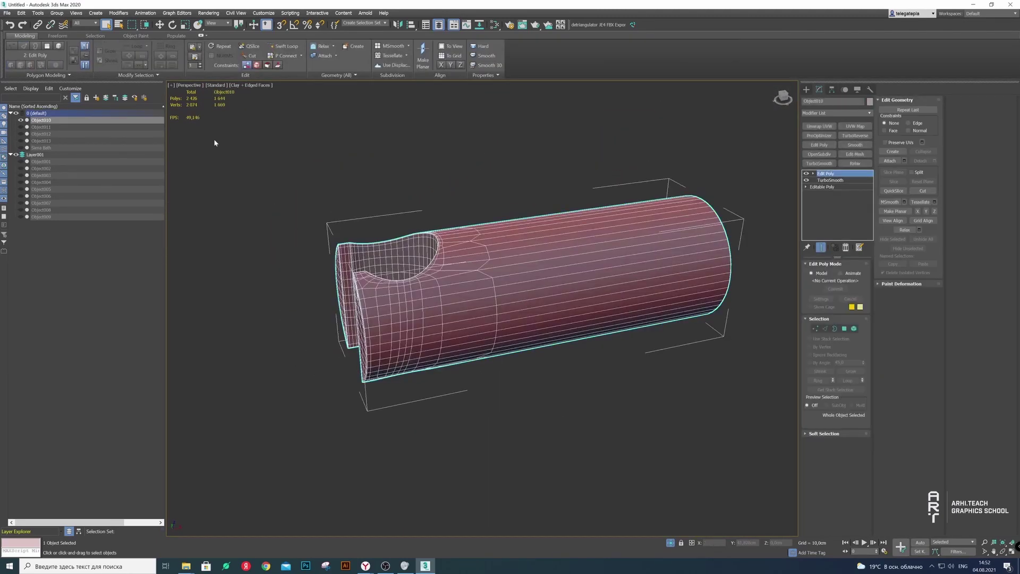
click(108, 100)
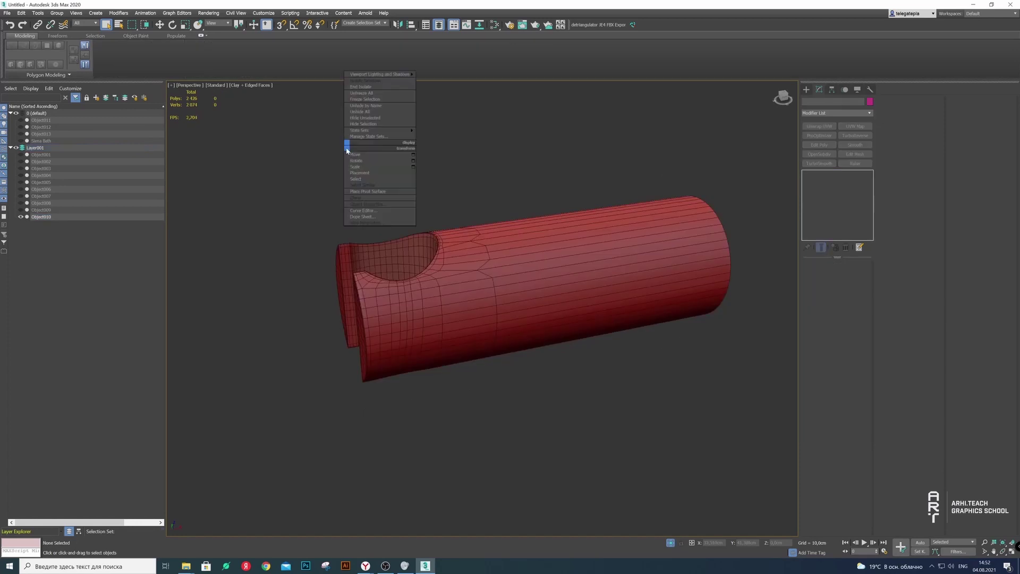
Give the bent pipe Object012 a TurboSmooth with 2 iterations
scroll(417, 236, down, 3)
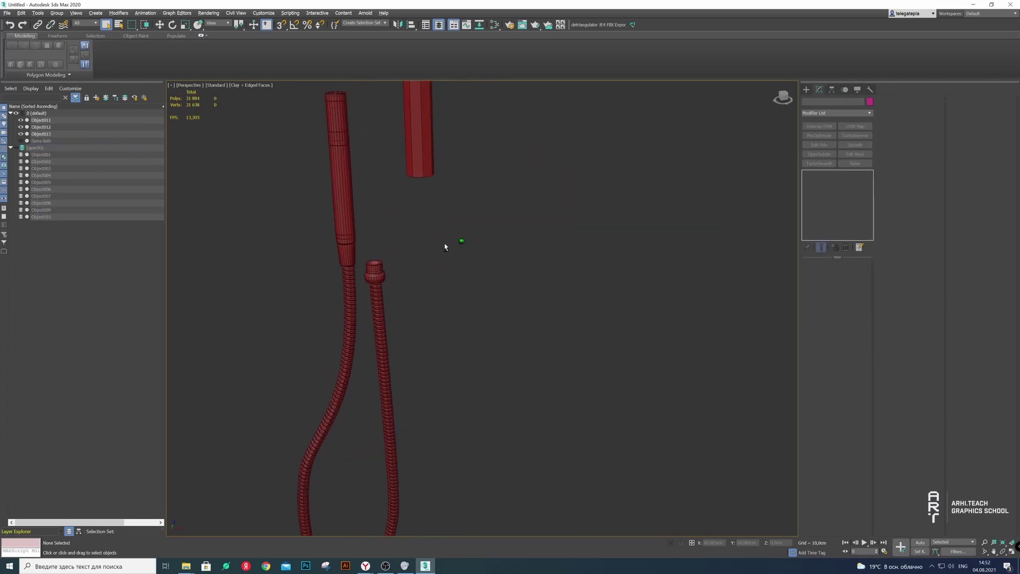
middle_drag(455, 242, 518, 149)
click(517, 149)
scroll(518, 149, up, 2)
scroll(518, 150, up, 3)
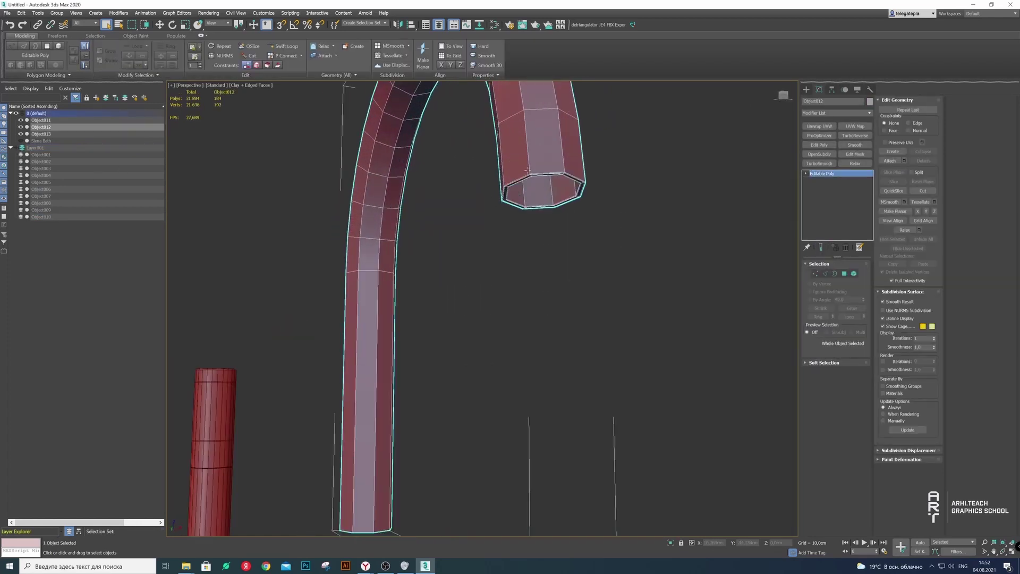
click(818, 163)
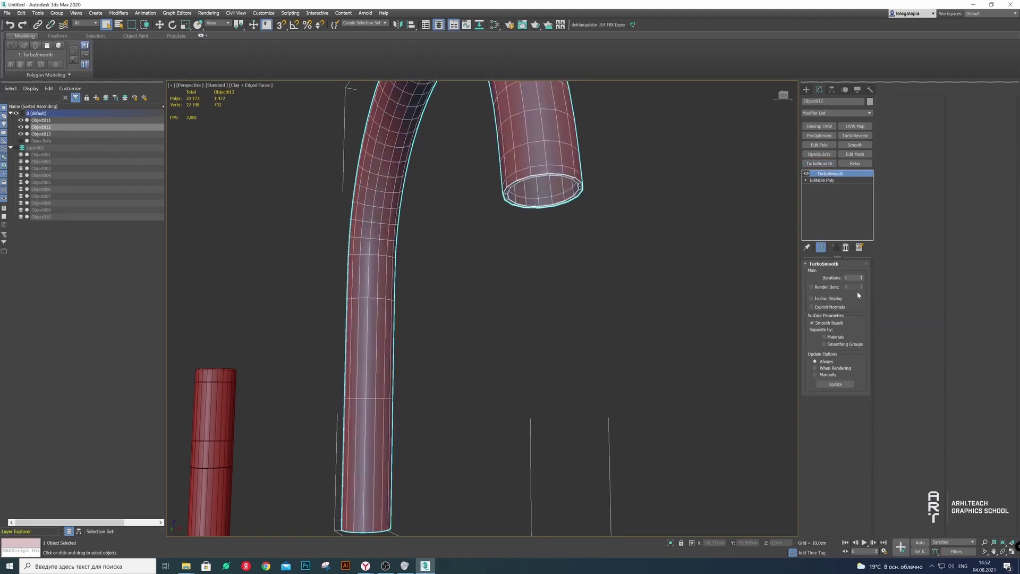
click(861, 276)
right_click(605, 234)
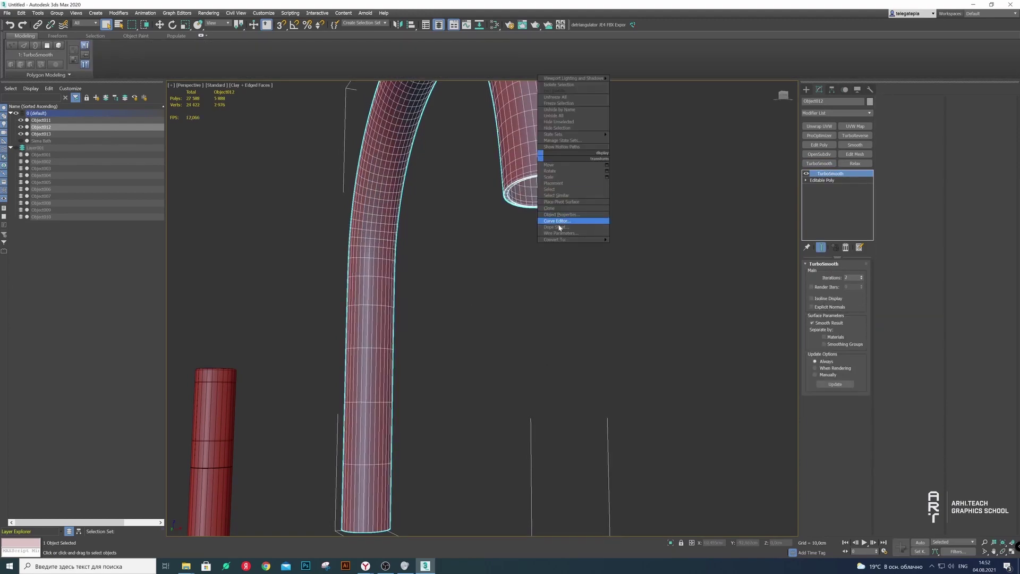
Add Edit Poly, remove an edge loop in Edge mode, then undo the removal
click(819, 144)
click(826, 328)
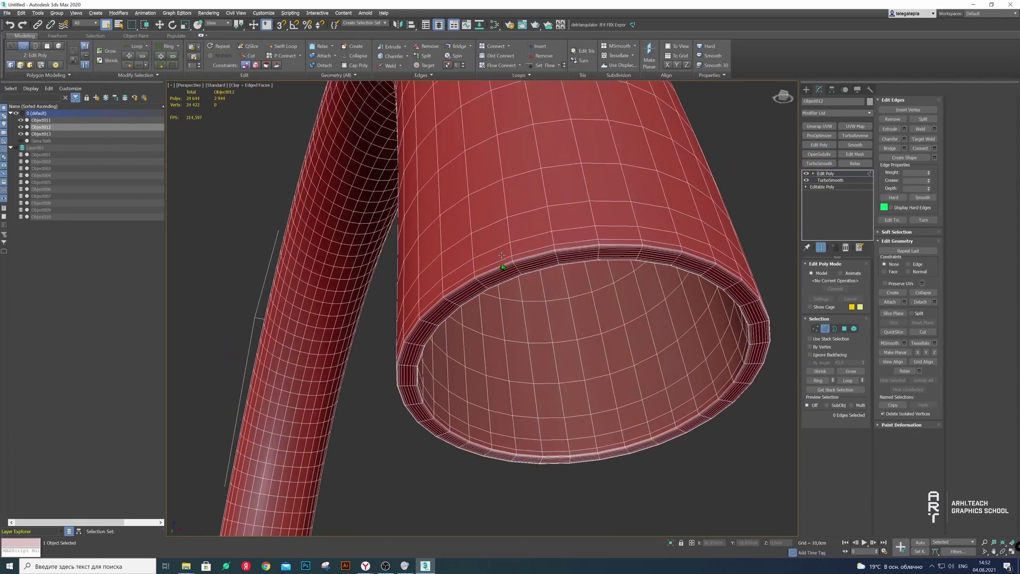
scroll(572, 326, up, 5)
mouse_move(573, 326)
alt+middle_down()
mouse_move(596, 307)
mouse_move(552, 272)
alt+middle_up()
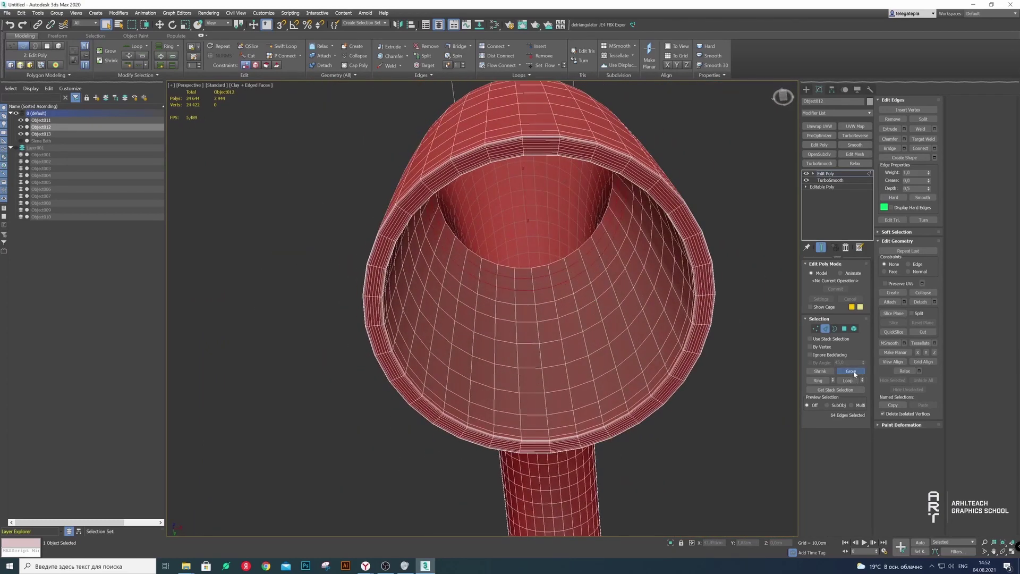
click(547, 275)
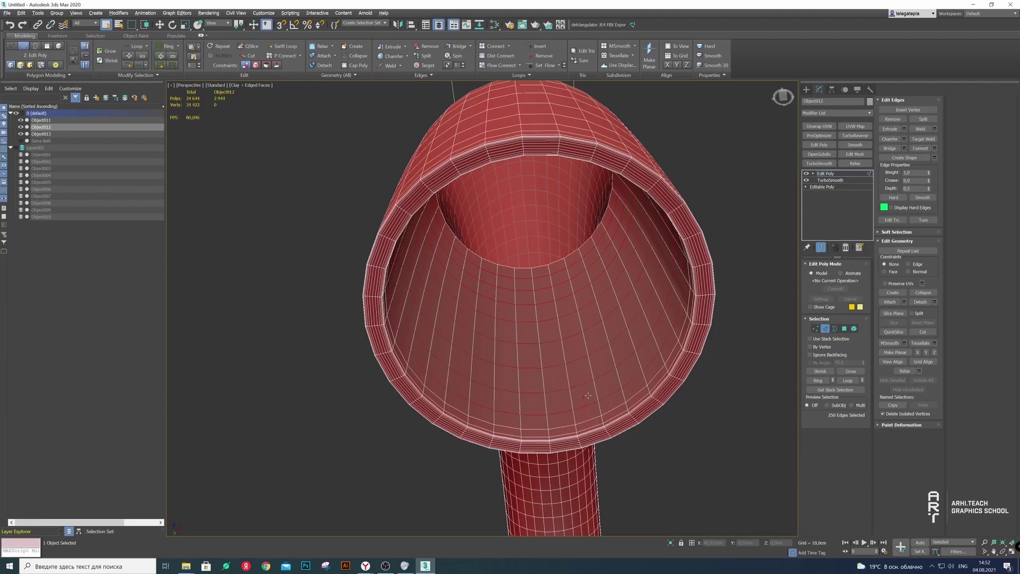
mouse_move(587, 396)
alt+middle_down()
mouse_move(611, 408)
mouse_move(574, 390)
alt+middle_up()
click(574, 390)
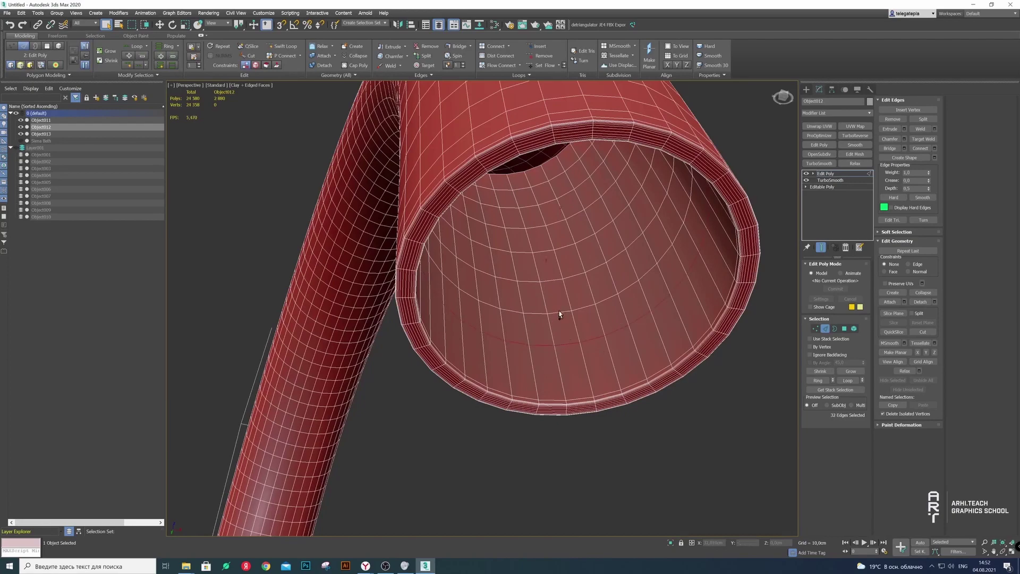
key(ctrl+BackSpace)
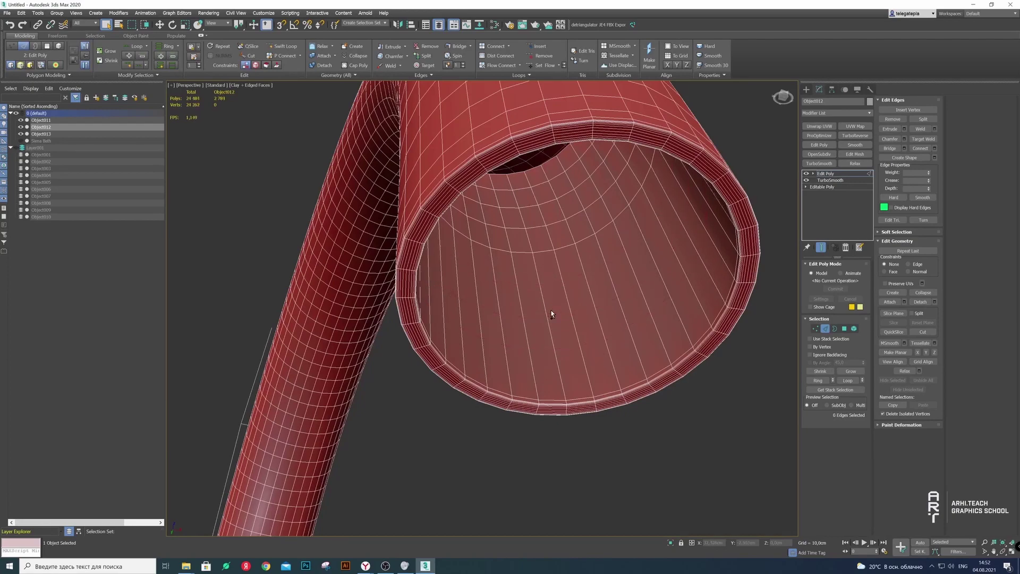
alt+middle_drag(547, 264, 507, 248)
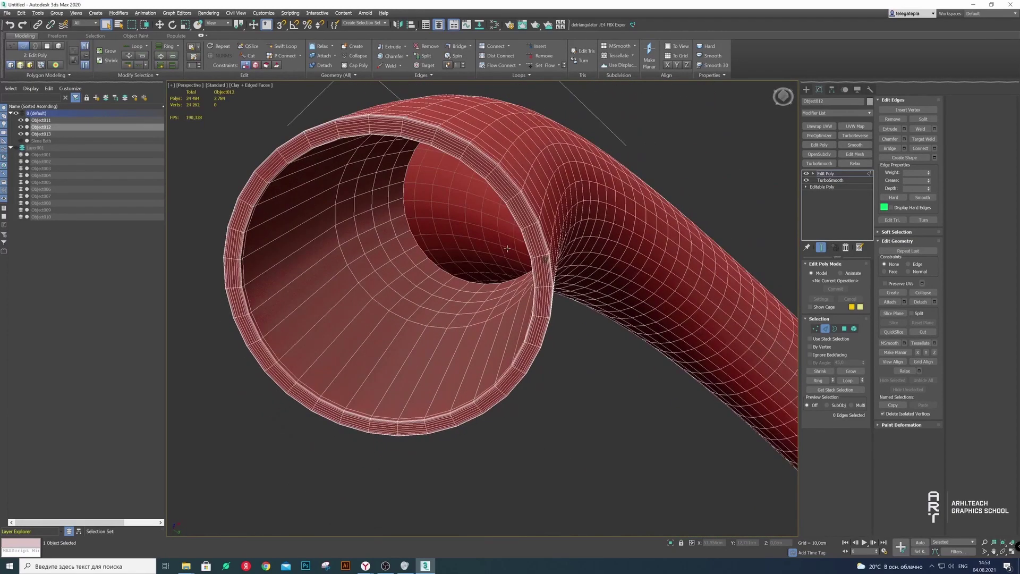
key(ctrl+z)
alt+middle_drag(402, 336, 448, 347)
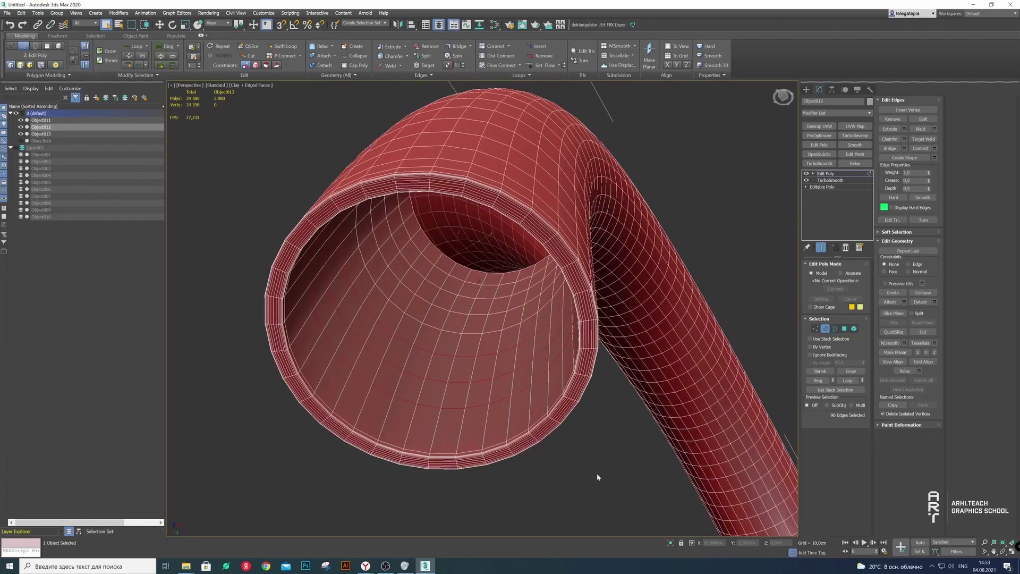
Delete the inner polygon ring and the cut-off inner element of the pipe
click(845, 328)
double_click(423, 337)
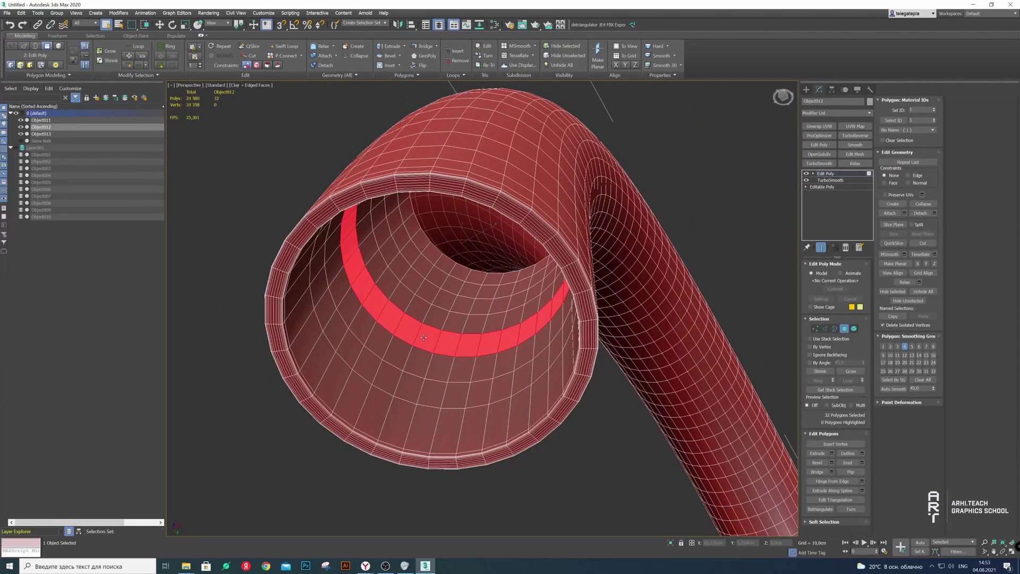
key(Delete)
click(853, 329)
click(441, 250)
key(Delete)
scroll(442, 346, down, 5)
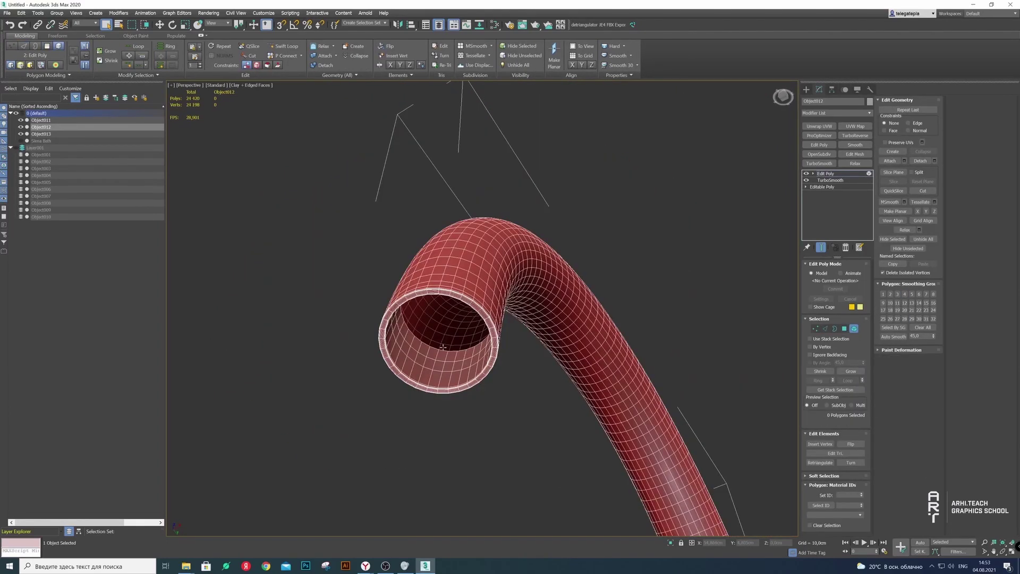
mouse_move(442, 347)
alt+middle_down()
mouse_move(446, 367)
mouse_move(414, 289)
mouse_move(428, 308)
alt+middle_up()
scroll(447, 367, down, 5)
scroll(545, 298, up, 5)
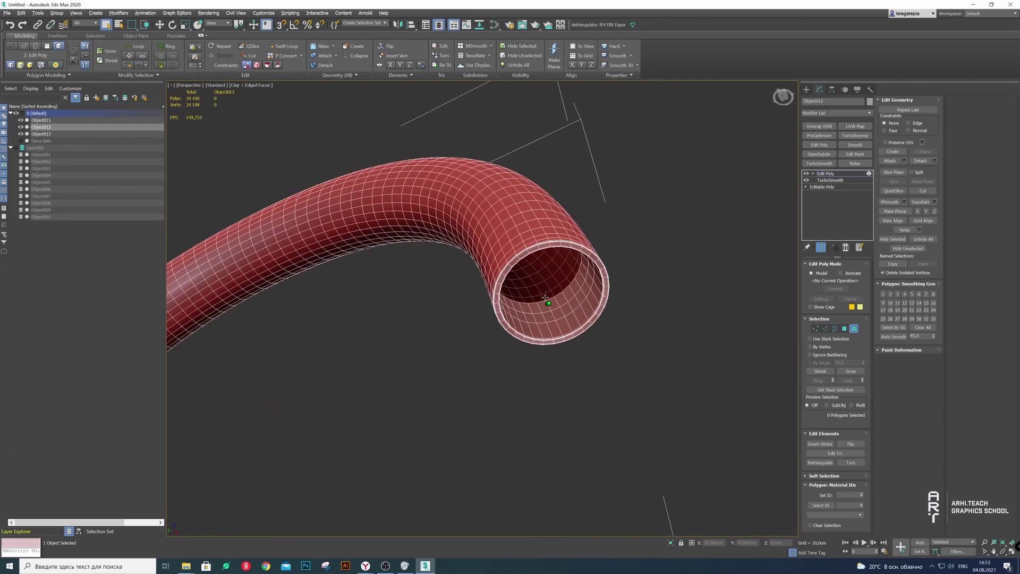
Collapse the pipe's open border to a single point
click(845, 329)
key(3)
click(549, 298)
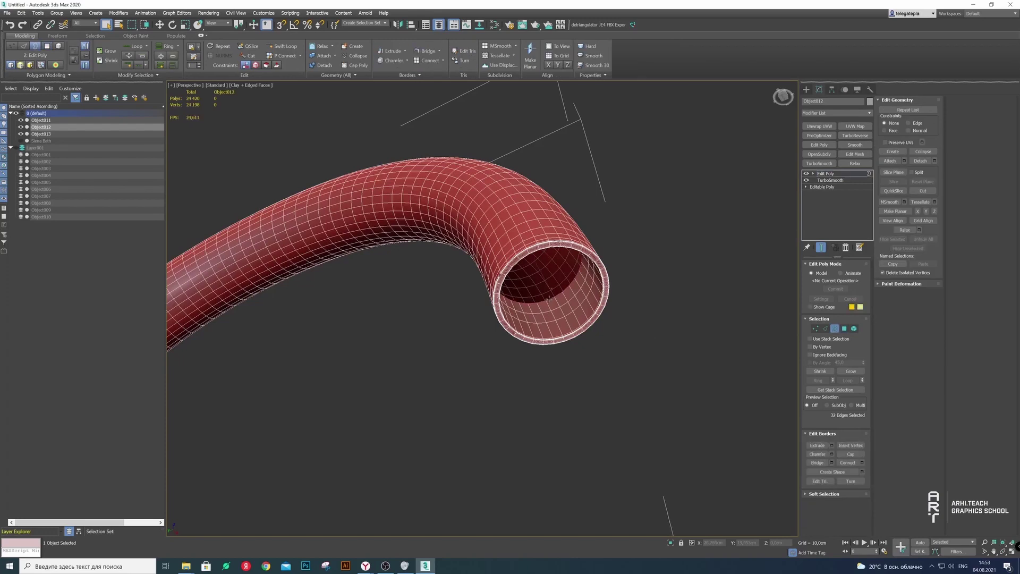
click(923, 151)
scroll(578, 328, down, 3)
alt+middle_drag(578, 328, 601, 353)
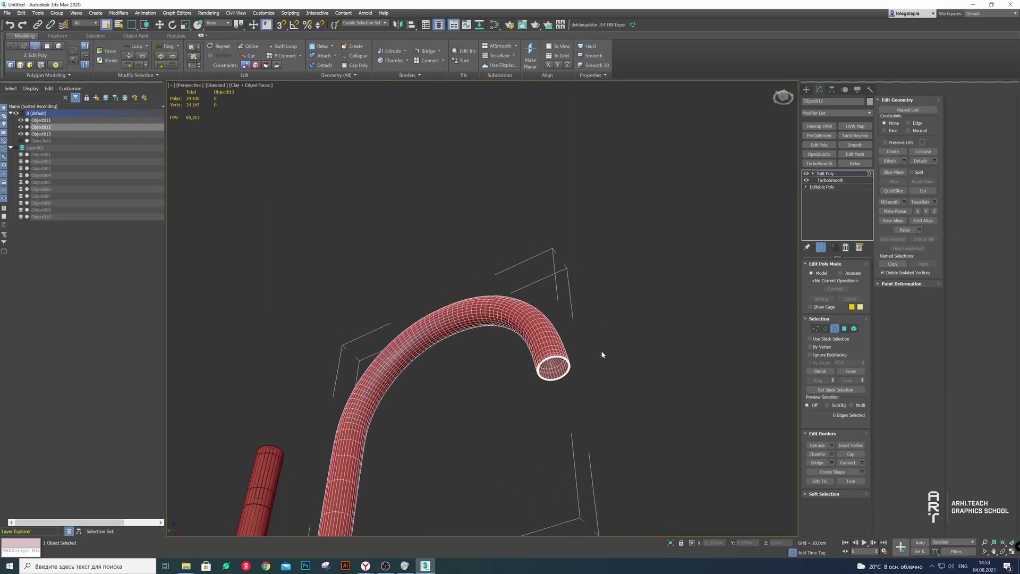
scroll(564, 374, up, 3)
click(834, 328)
Turn off Edged Faces and reselect the bent tube
click(243, 85)
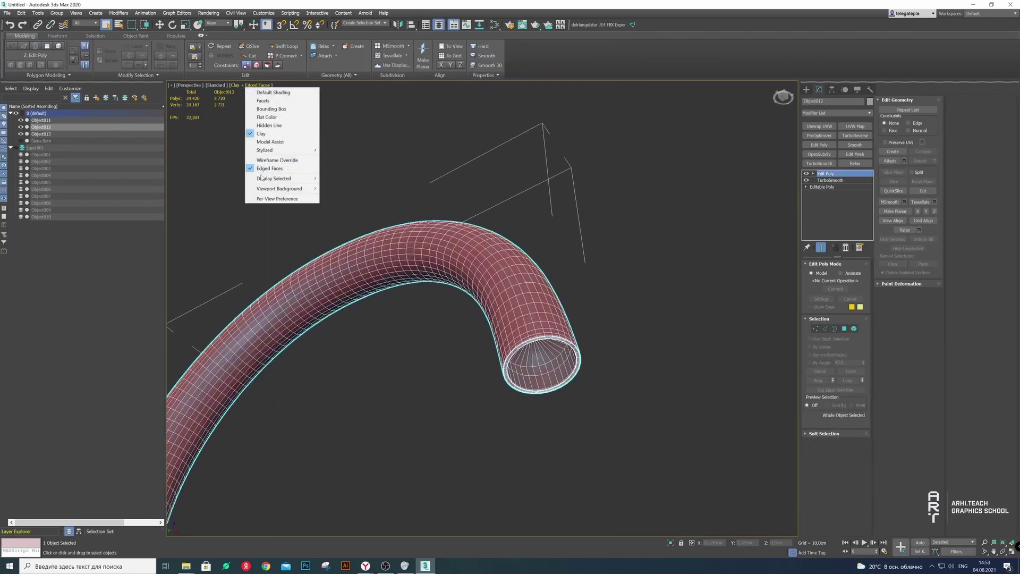
click(266, 172)
click(622, 245)
mouse_move(621, 245)
alt+middle_down()
mouse_move(550, 313)
mouse_move(448, 274)
mouse_move(378, 353)
mouse_move(528, 266)
alt+middle_up()
click(555, 308)
Move bent pipe Object012 into Layer001 and select hand shower pieces Object011 and Object013
key(z)
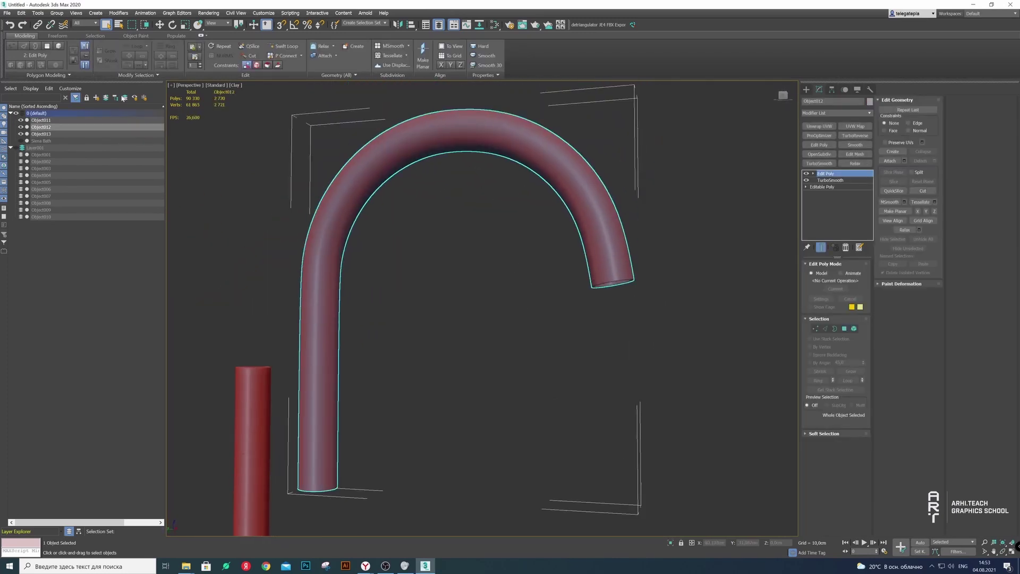
click(115, 100)
click(501, 344)
scroll(406, 289, up, 3)
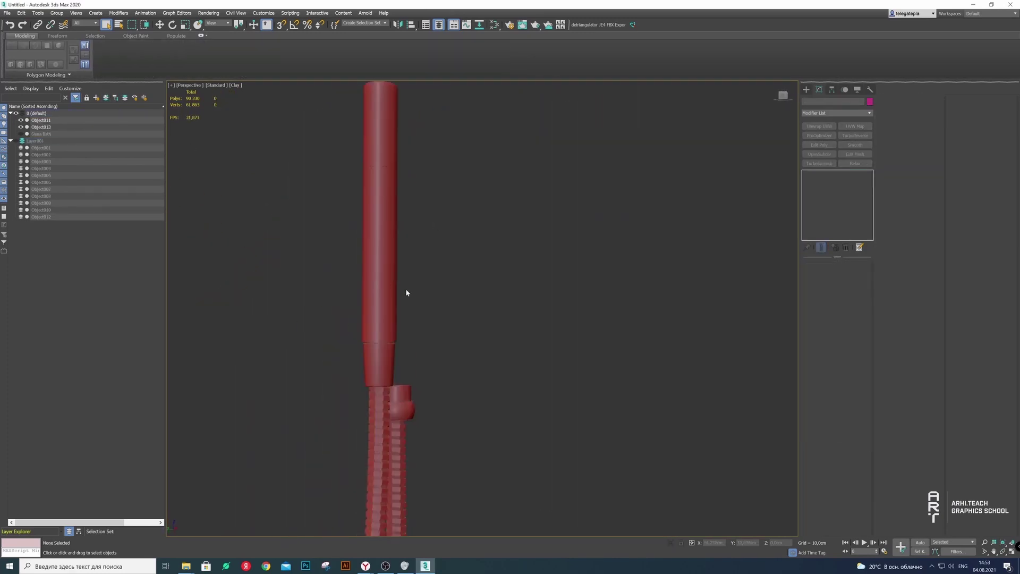
click(406, 289)
scroll(416, 335, up, 3)
Apply TurboSmooth to both hand shower pieces, then clear the selection
alt+middle_drag(416, 336, 786, 333)
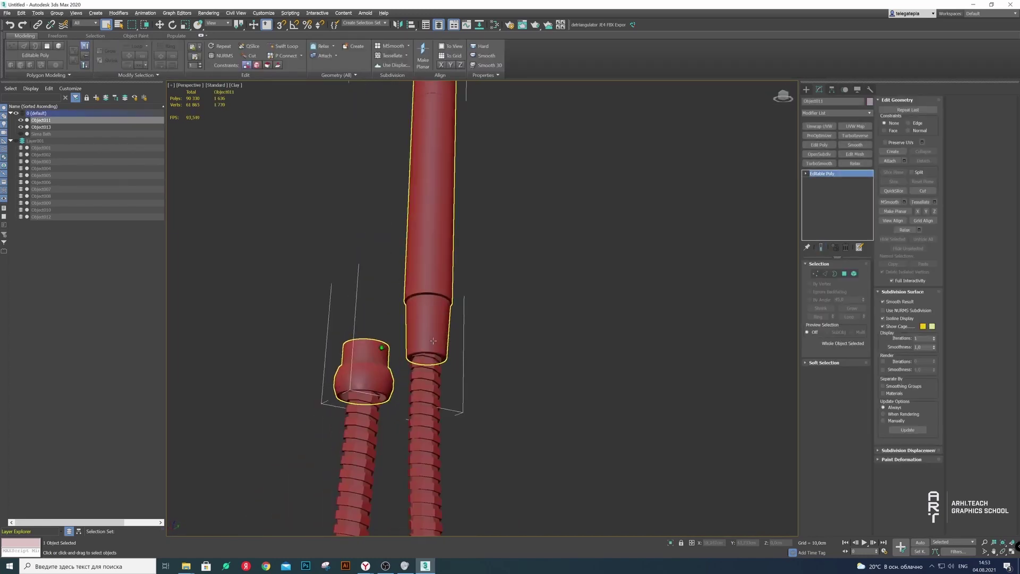
click(819, 163)
scroll(668, 330, down, 3)
mouse_move(668, 329)
alt+middle_down()
mouse_move(489, 274)
mouse_move(610, 343)
alt+middle_up()
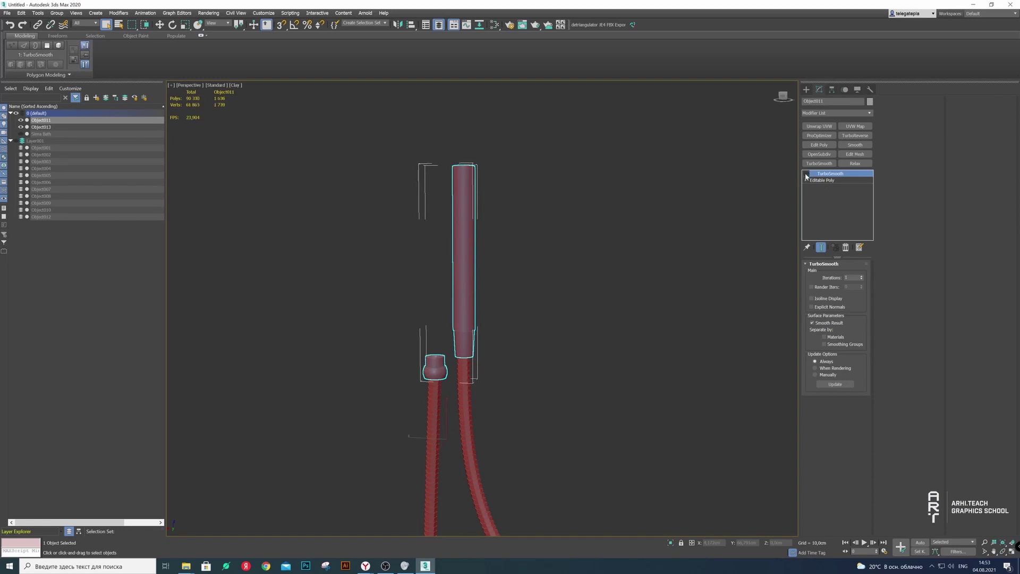
click(533, 352)
scroll(533, 352, up, 3)
scroll(514, 332, down, 2)
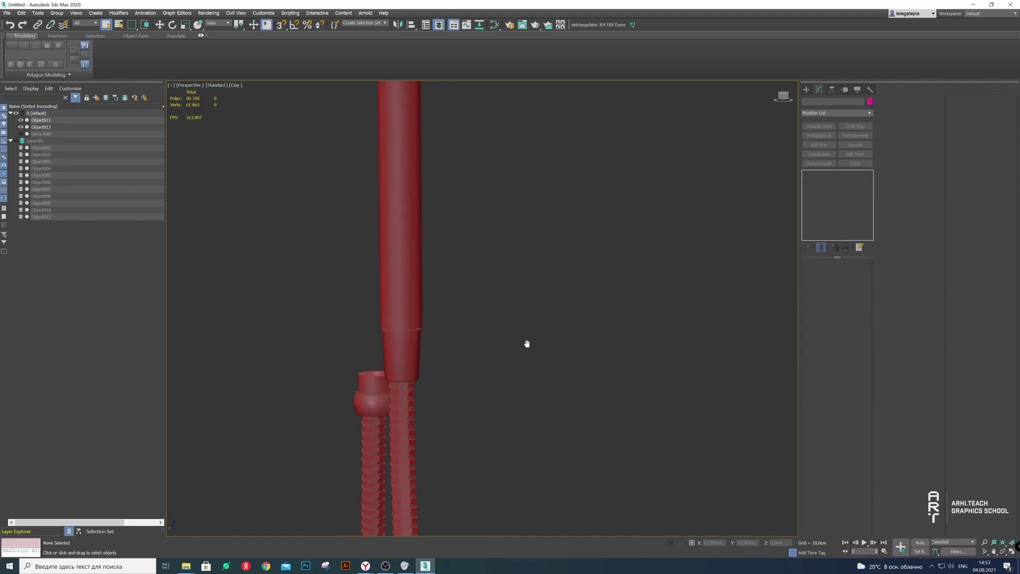
Unhide Layer001 so the faucet shows alongside the hand shower
mouse_move(526, 343)
middle_down()
mouse_move(557, 424)
mouse_move(592, 303)
middle_up()
mouse_move(501, 364)
alt+middle_down()
mouse_move(499, 386)
mouse_move(533, 364)
alt+middle_up()
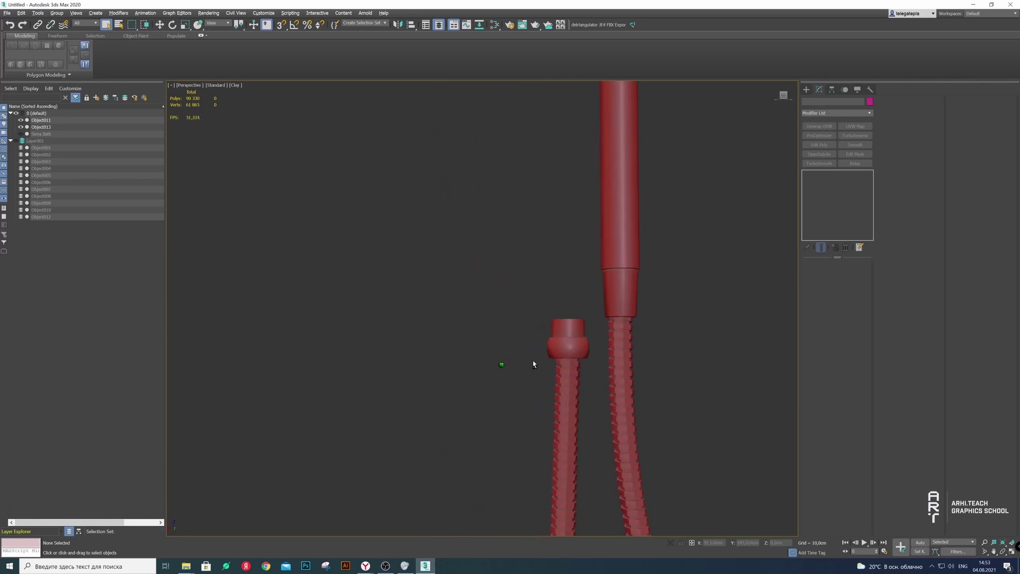
click(16, 141)
scroll(391, 313, down, 3)
scroll(404, 319, up, 1)
scroll(398, 351, up, 2)
scroll(469, 332, up, 1)
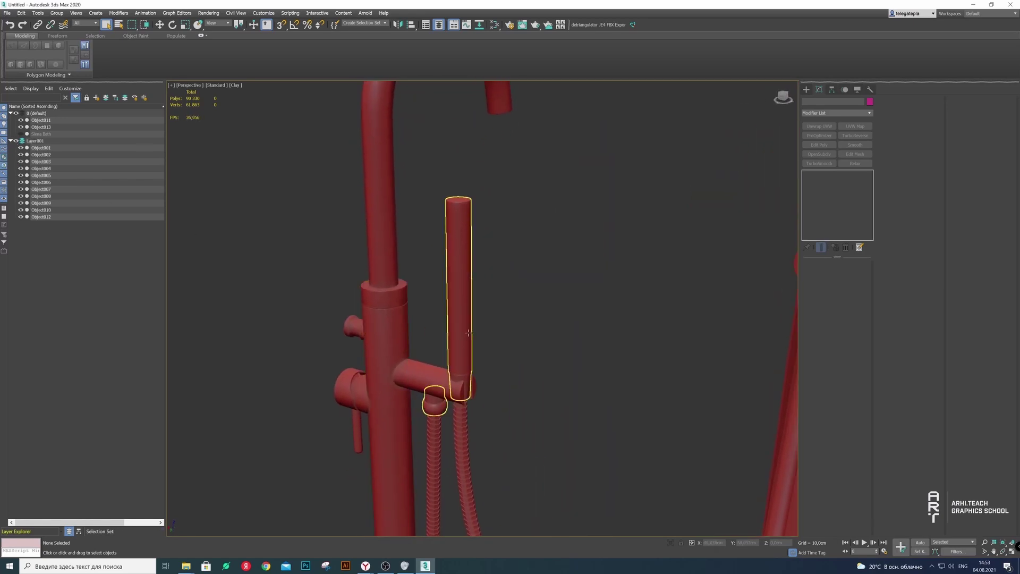
scroll(469, 333, down, 2)
scroll(464, 345, up, 2)
Orbit around the faucet toward the curved spout pipe to inspect it
click(464, 344)
click(533, 377)
scroll(510, 340, down, 2)
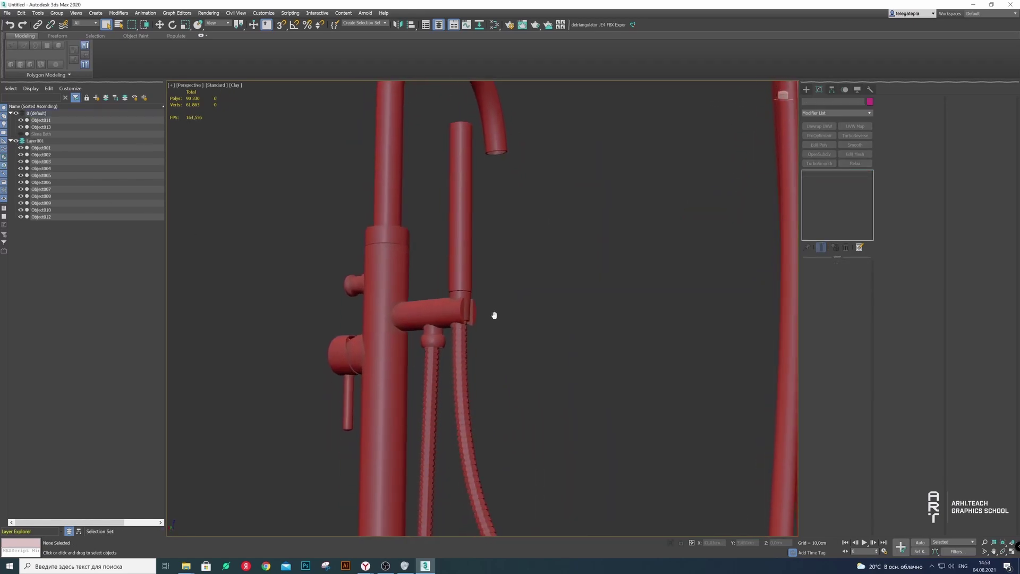
alt+middle_drag(494, 315, 474, 346)
scroll(464, 354, up, 3)
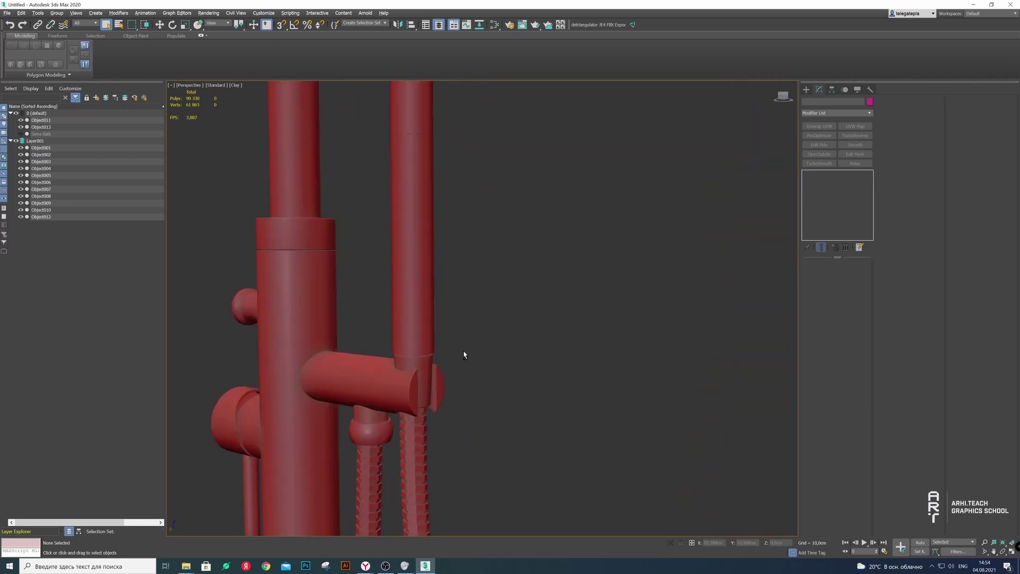
scroll(464, 355, up, 2)
scroll(451, 356, down, 3)
mouse_move(371, 351)
alt+middle_down()
mouse_move(478, 342)
mouse_move(607, 303)
mouse_move(490, 292)
mouse_move(471, 273)
mouse_move(533, 304)
mouse_move(548, 167)
alt+middle_up()
scroll(505, 297, down, 2)
scroll(494, 295, up, 3)
scroll(478, 291, down, 2)
scroll(512, 296, up, 3)
scroll(512, 296, down, 2)
Remove the TurboSmooth modifier from hand shower Object011
click(535, 305)
click(845, 248)
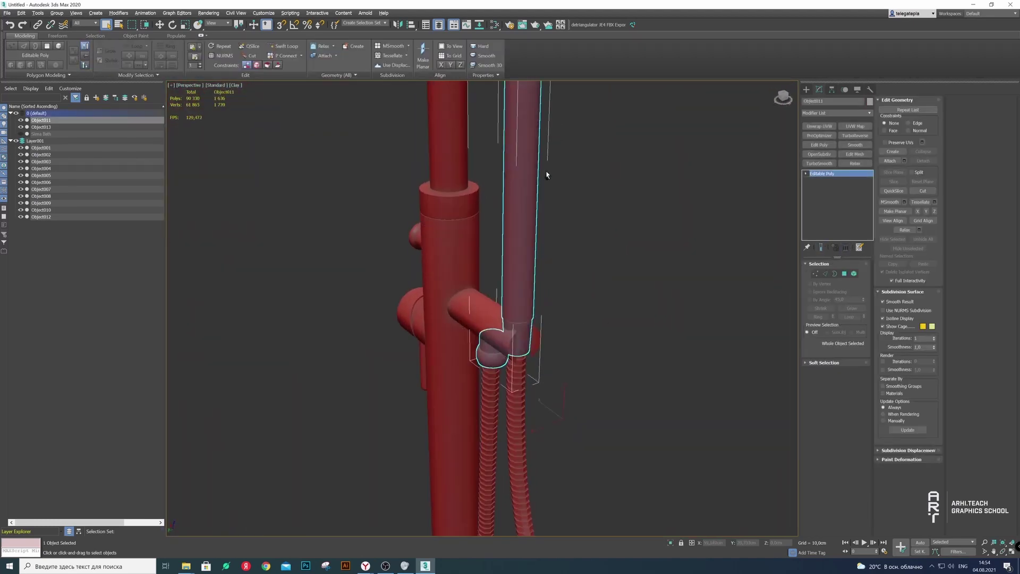
scroll(548, 168, down, 1)
scroll(557, 334, down, 2)
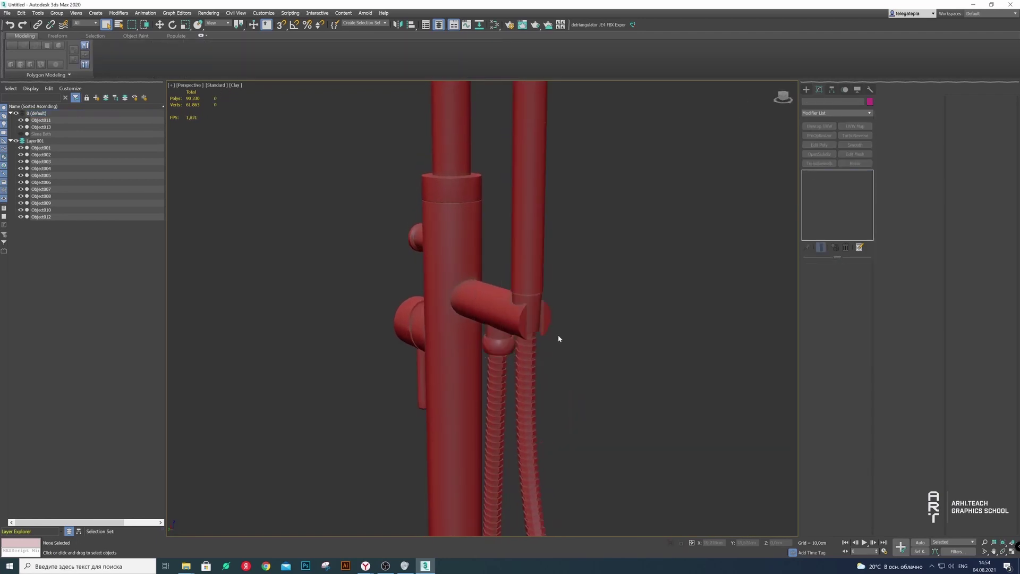
alt+middle_drag(558, 335, 287, 216)
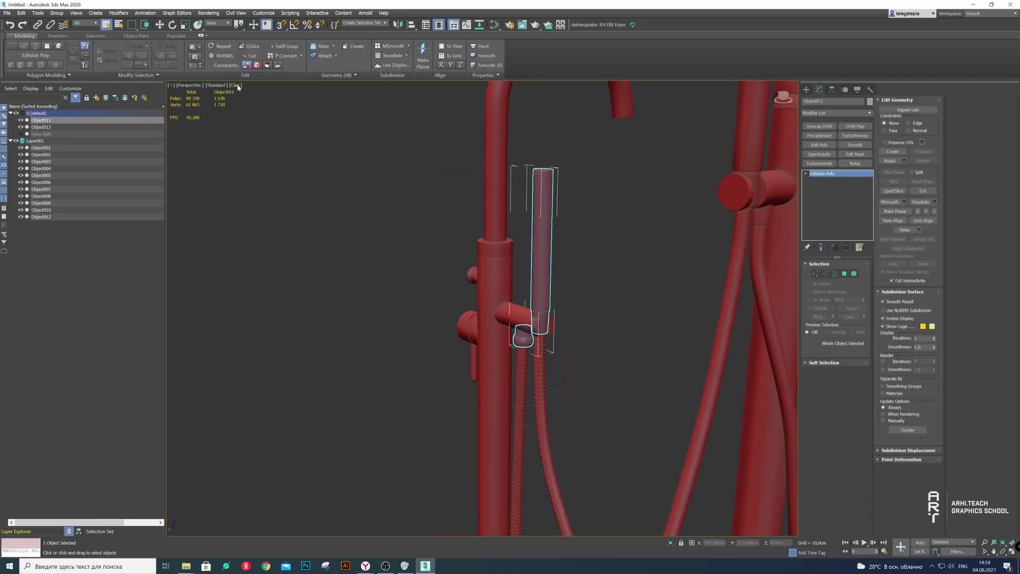
Turn on Edged Faces and view the holder cylinder's top from above
click(238, 86)
click(263, 171)
scroll(566, 221, up, 2)
scroll(558, 317, down, 1)
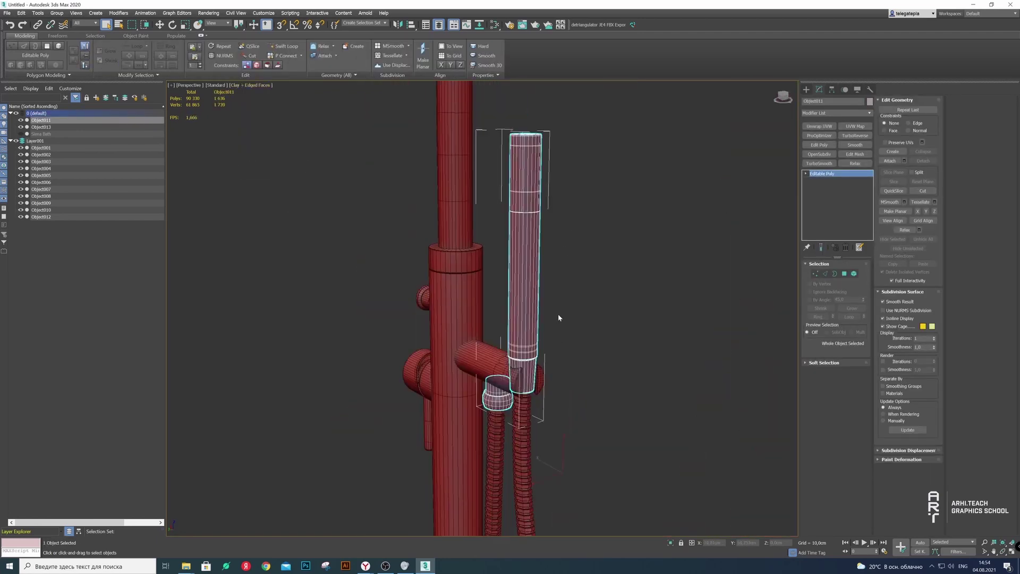
scroll(491, 406, up, 3)
scroll(563, 271, down, 4)
alt+middle_drag(563, 271, 555, 292)
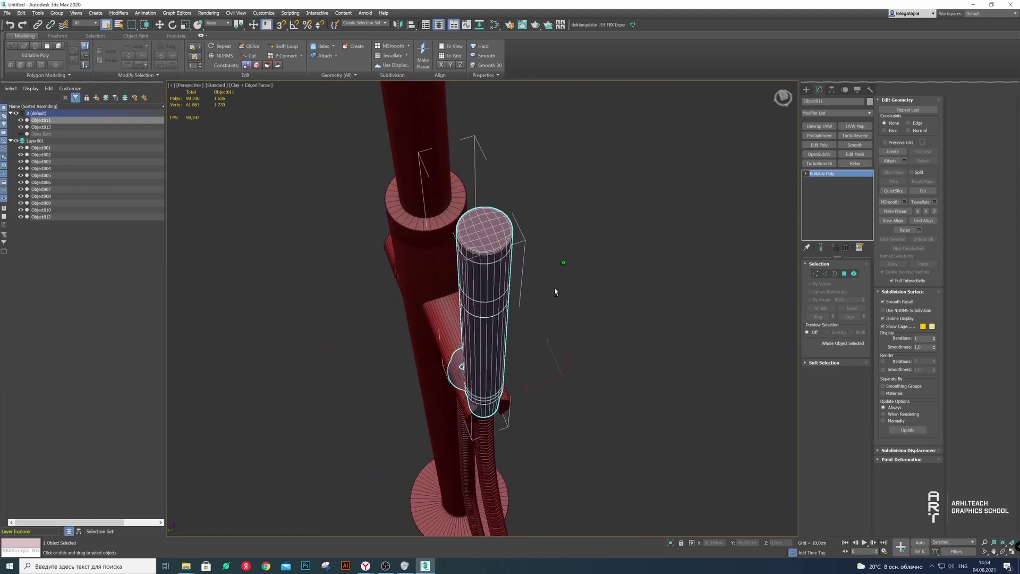
click(607, 270)
alt+middle_drag(607, 271, 478, 276)
click(479, 297)
scroll(479, 297, up, 2)
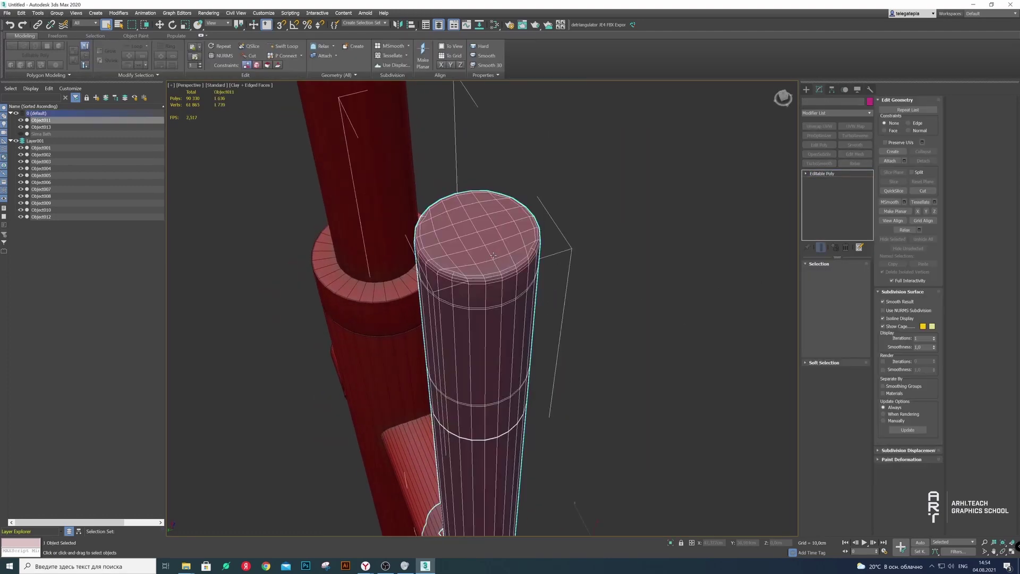
Grow a selection across the cylinder's top cap polygons and collapse them into one point
click(844, 273)
shift+click(452, 221)
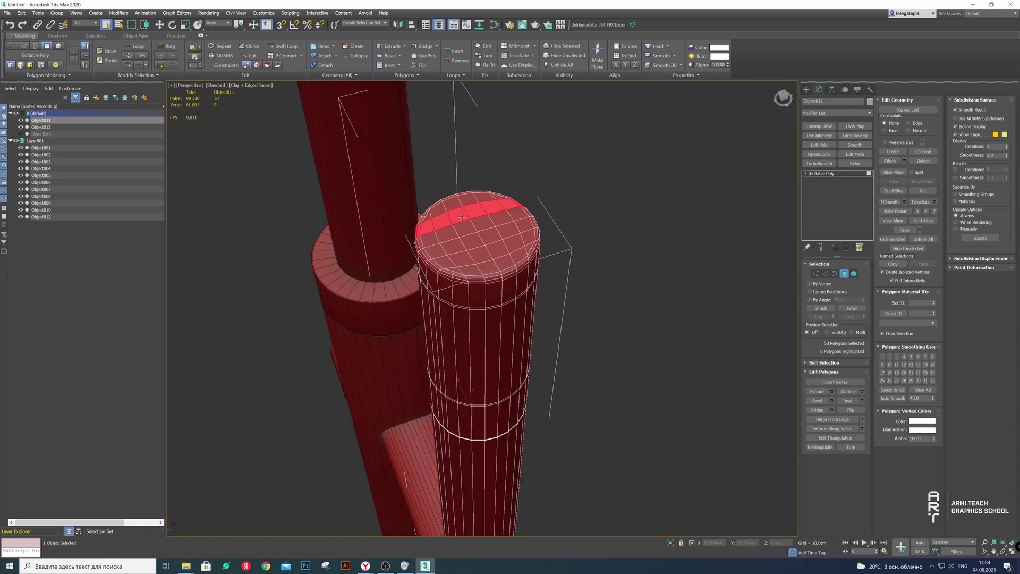
key(ctrl+d)
scroll(438, 222, up, 2)
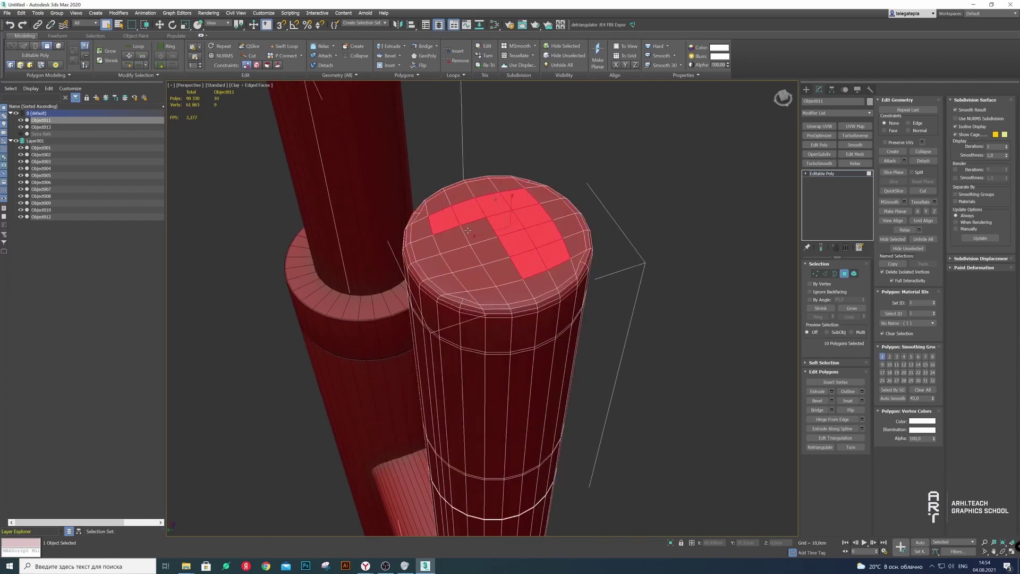
click(924, 151)
Turn Edged Faces off and move Object011 into Layer001
click(257, 85)
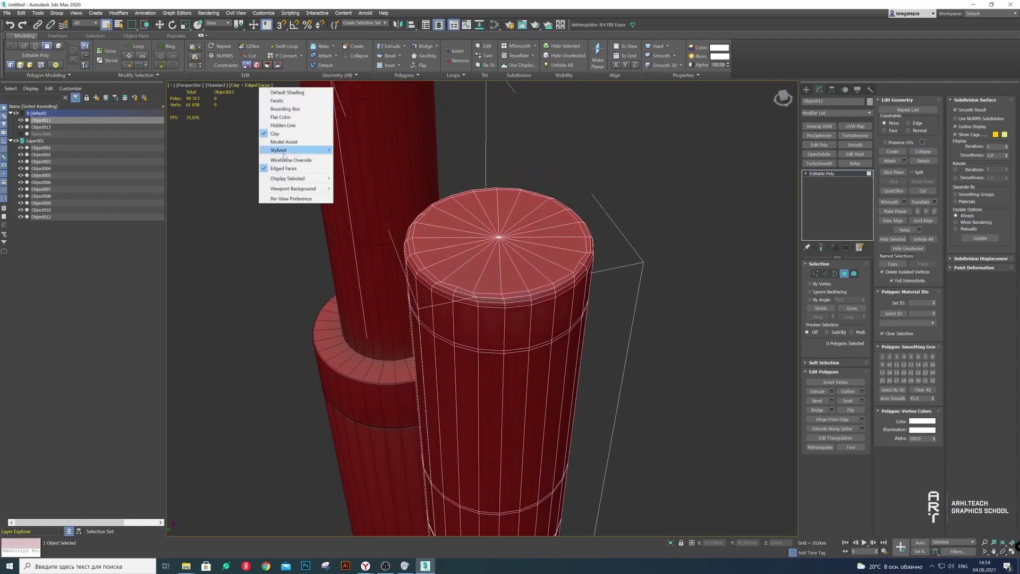
click(283, 168)
mouse_move(478, 255)
alt+middle_down()
mouse_move(508, 272)
mouse_move(400, 219)
alt+middle_up()
scroll(401, 218, up, 2)
click(111, 100)
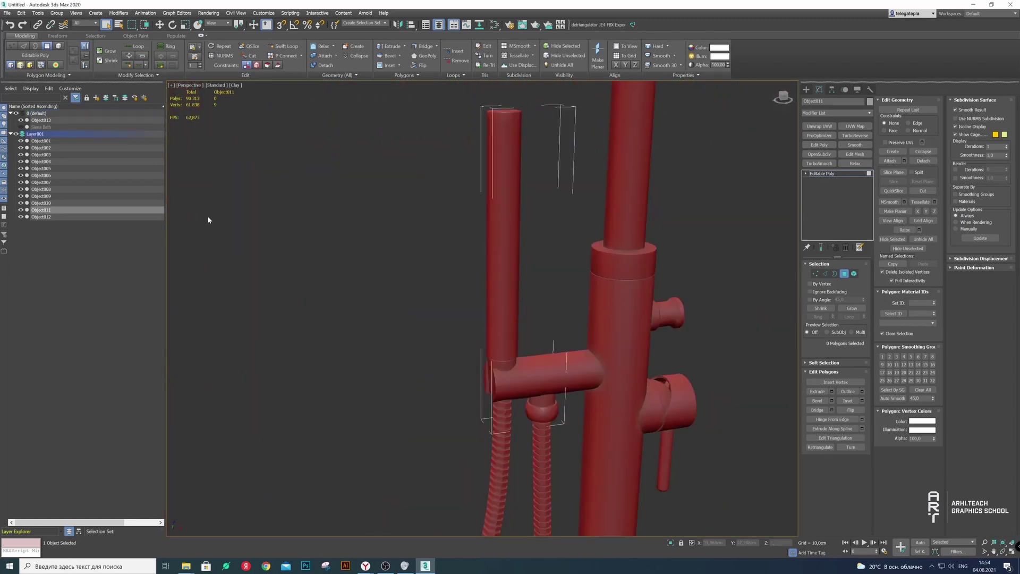
Hide Layer001 and add TurboSmooth to the spiral hose Object013
click(15, 135)
alt+middle_drag(553, 336, 496, 252)
click(496, 252)
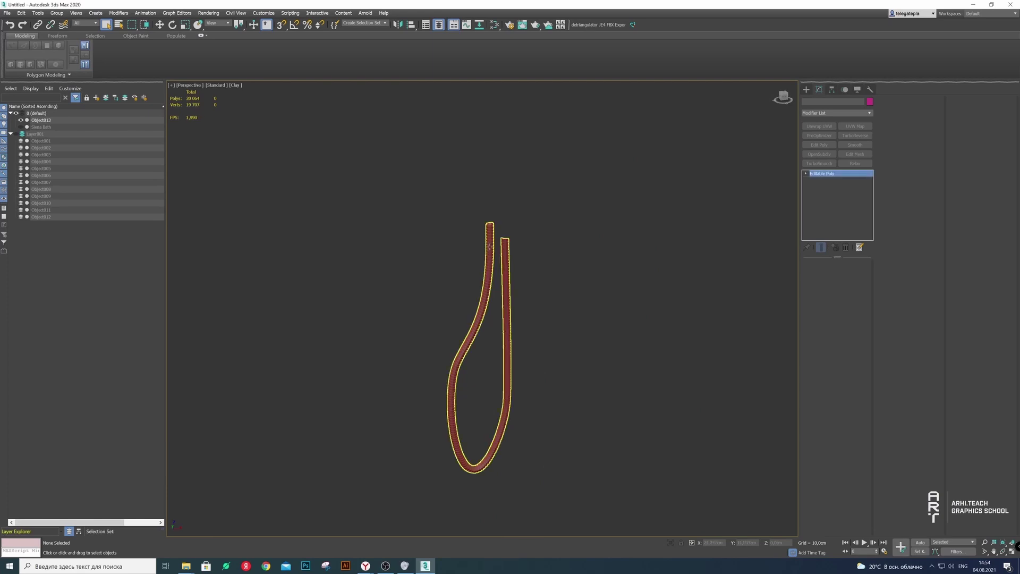
scroll(496, 253, up, 5)
click(820, 163)
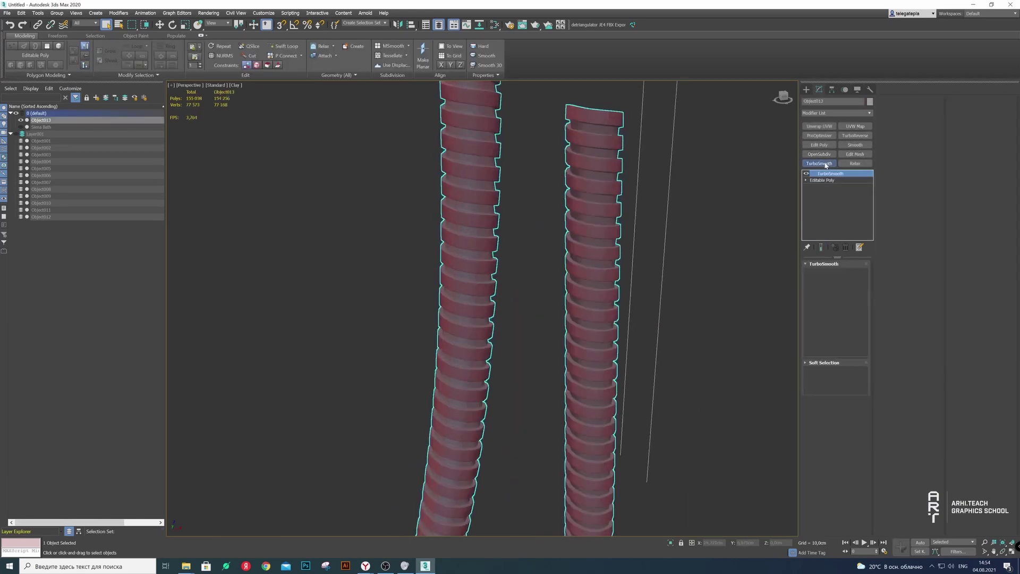
scroll(562, 317, down, 4)
click(563, 317)
scroll(561, 247, down, 3)
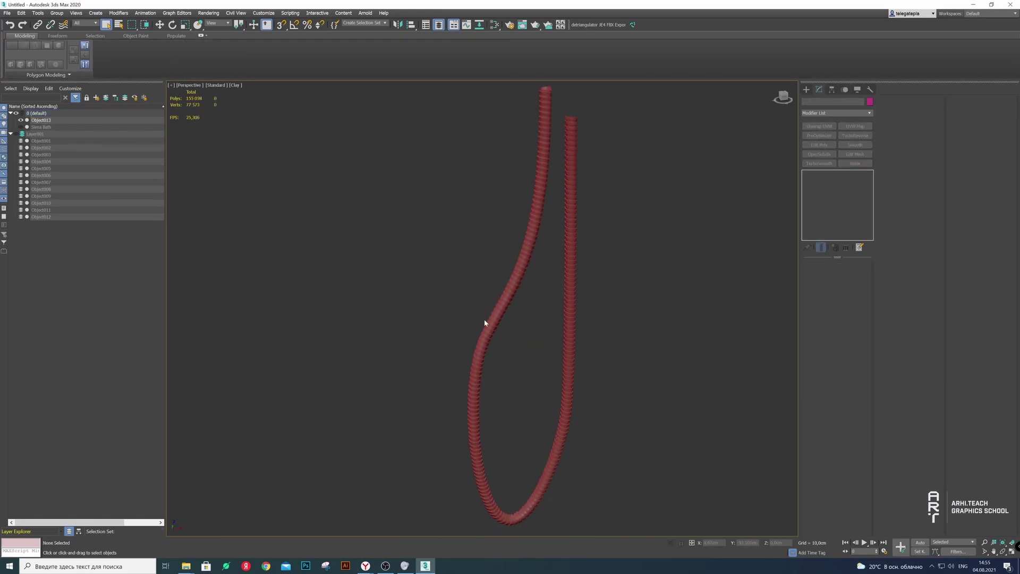
Lower the Iterations of the hose's TurboSmooth
alt+middle_drag(560, 381, 521, 382)
click(531, 373)
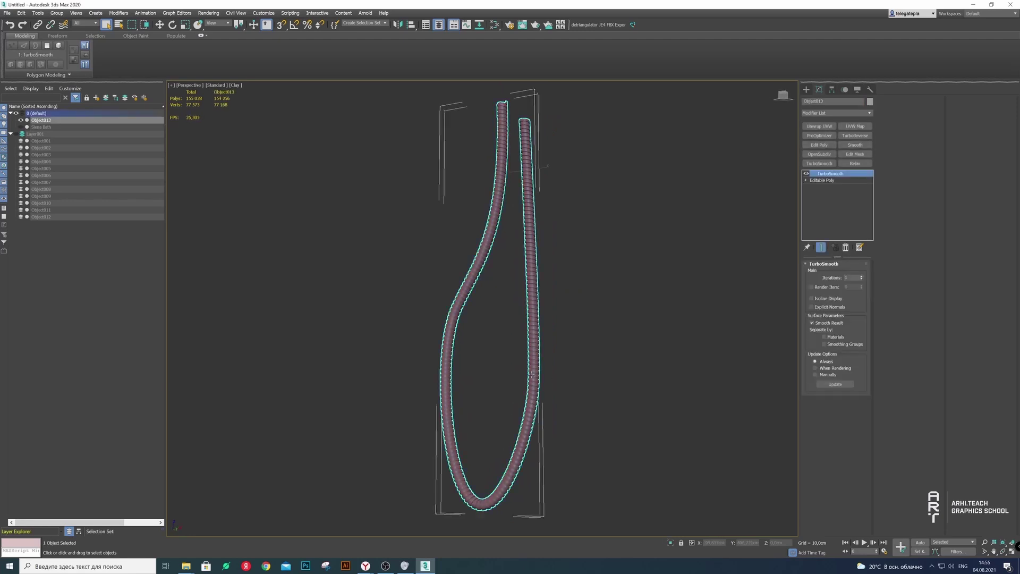
alt+middle_drag(454, 255, 672, 138)
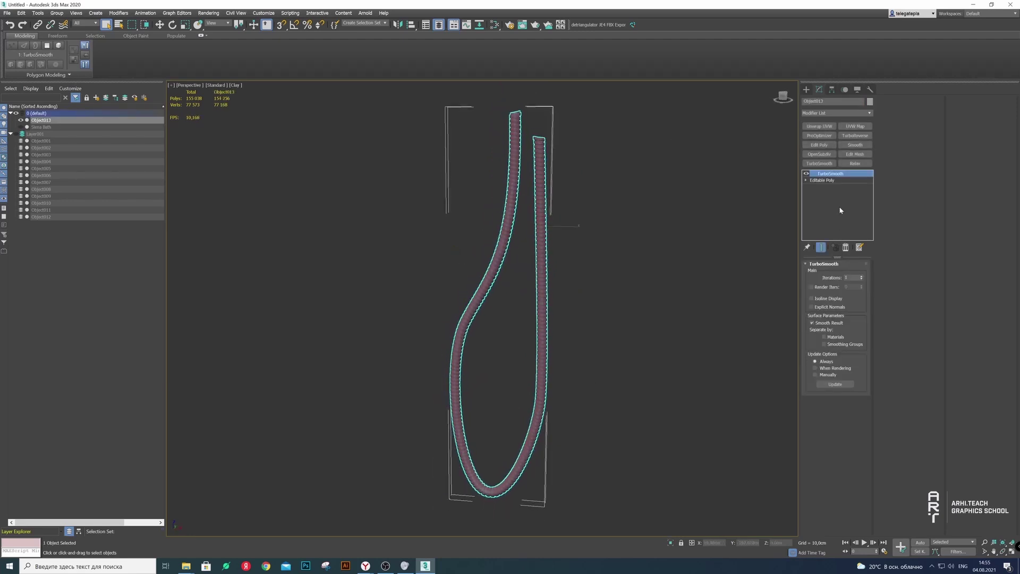
click(862, 280)
click(611, 250)
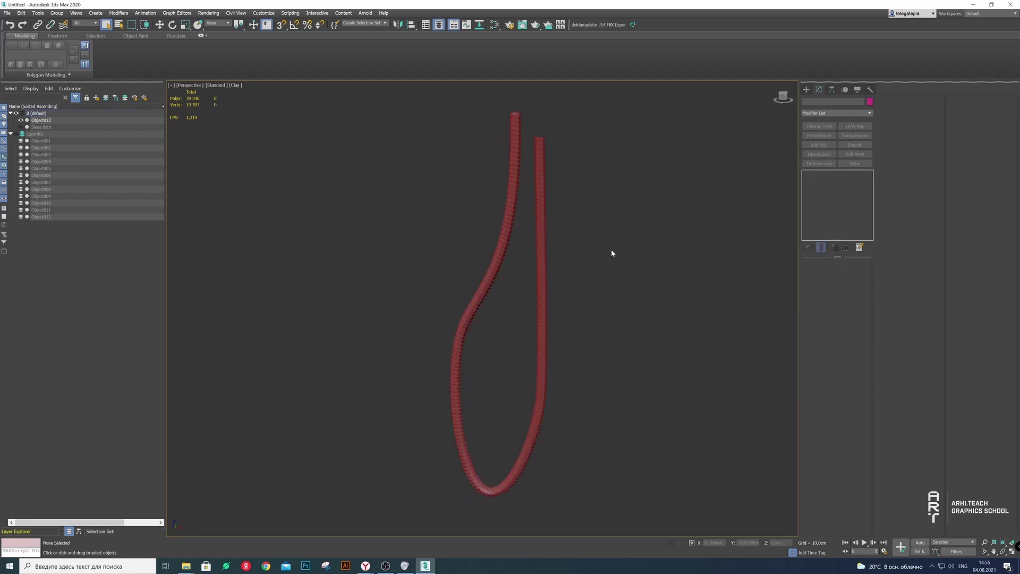
scroll(520, 234, up, 4)
click(471, 230)
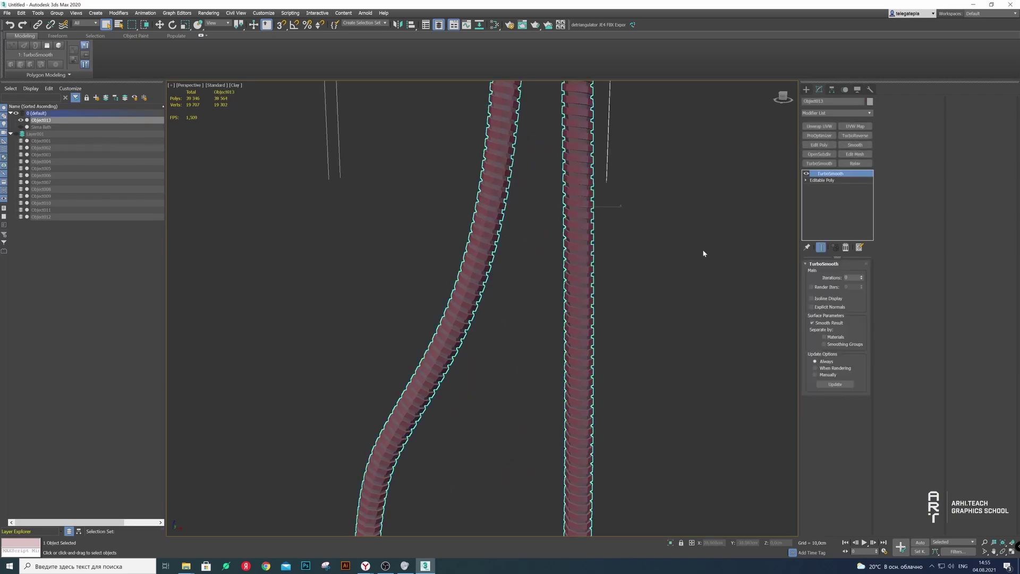
middle_drag(702, 249, 645, 298)
Show edged faces to inspect the hose, add a second TurboSmooth, then hide edges
click(236, 86)
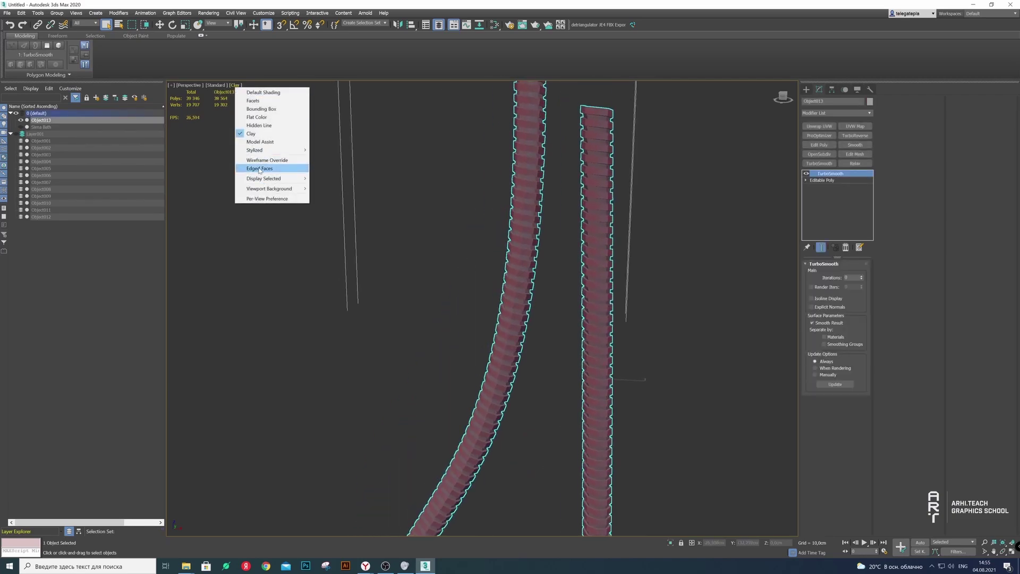
click(259, 169)
alt+middle_drag(479, 239, 524, 188)
scroll(524, 188, up, 5)
scroll(524, 188, up, 3)
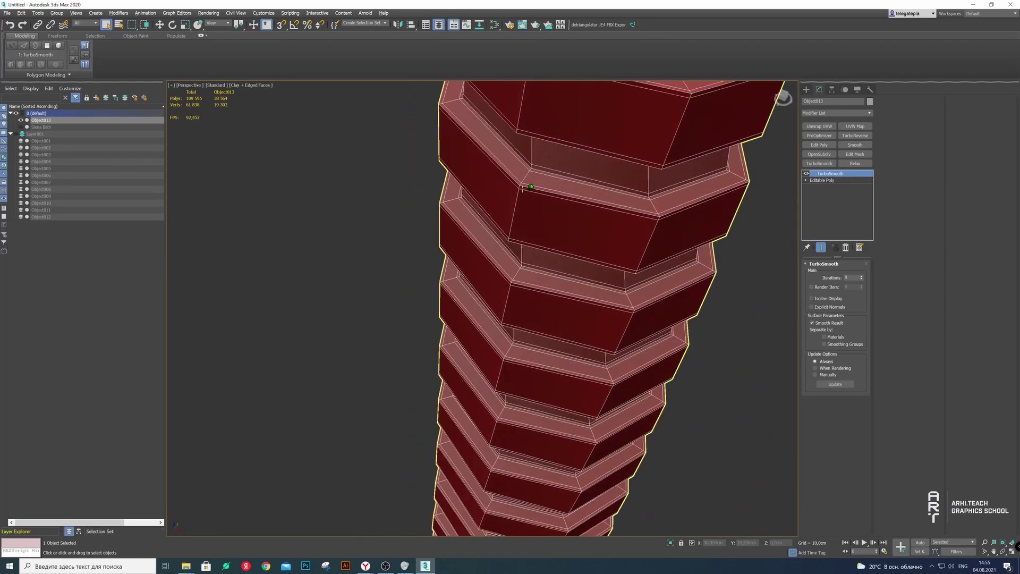
scroll(523, 188, down, 3)
scroll(523, 188, down, 8)
scroll(512, 192, up, 4)
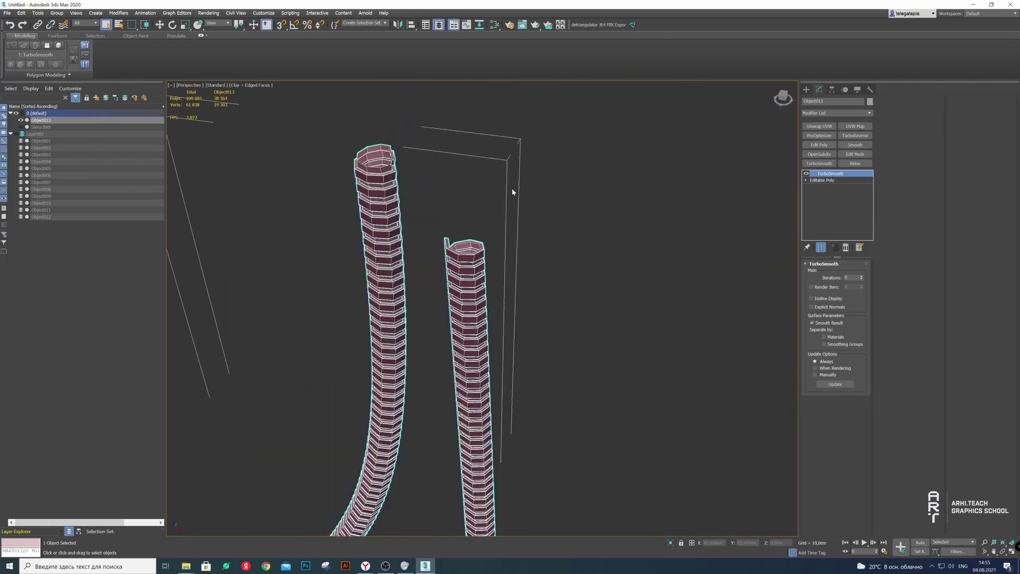
click(819, 163)
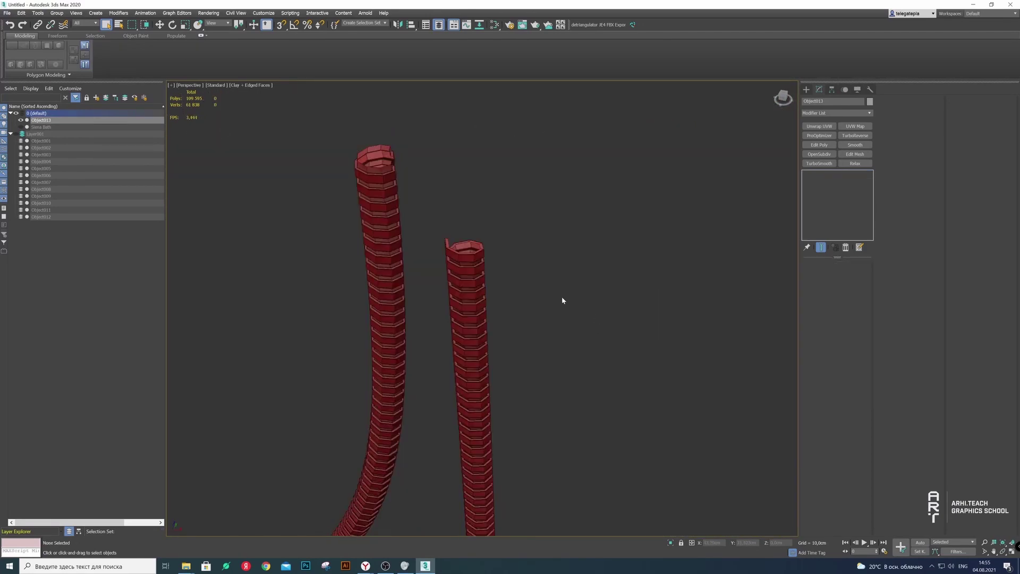
click(250, 85)
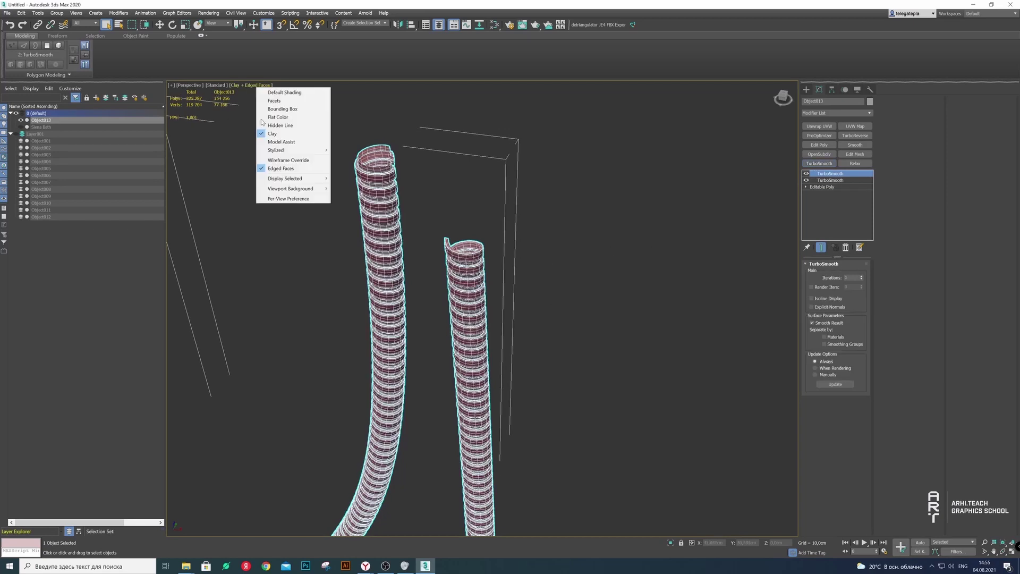
click(279, 169)
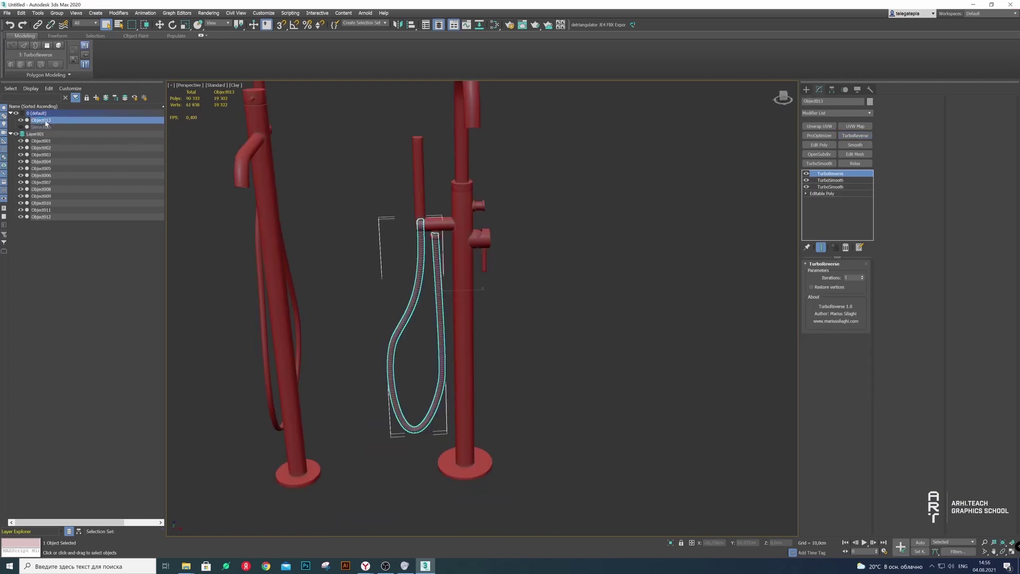
Remove the extra lower TurboSmooth from the hose's modifier stack
click(831, 181)
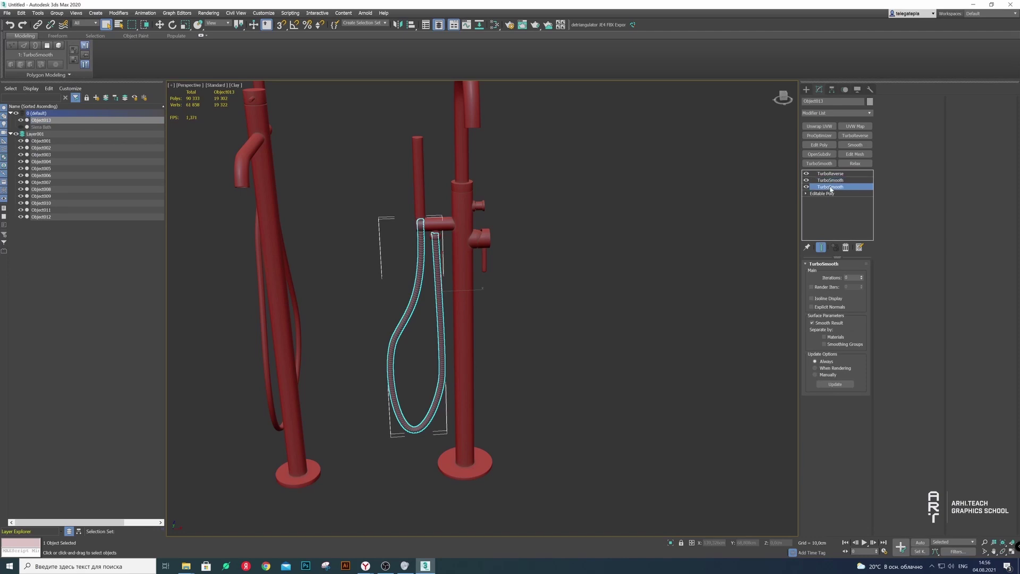
click(845, 248)
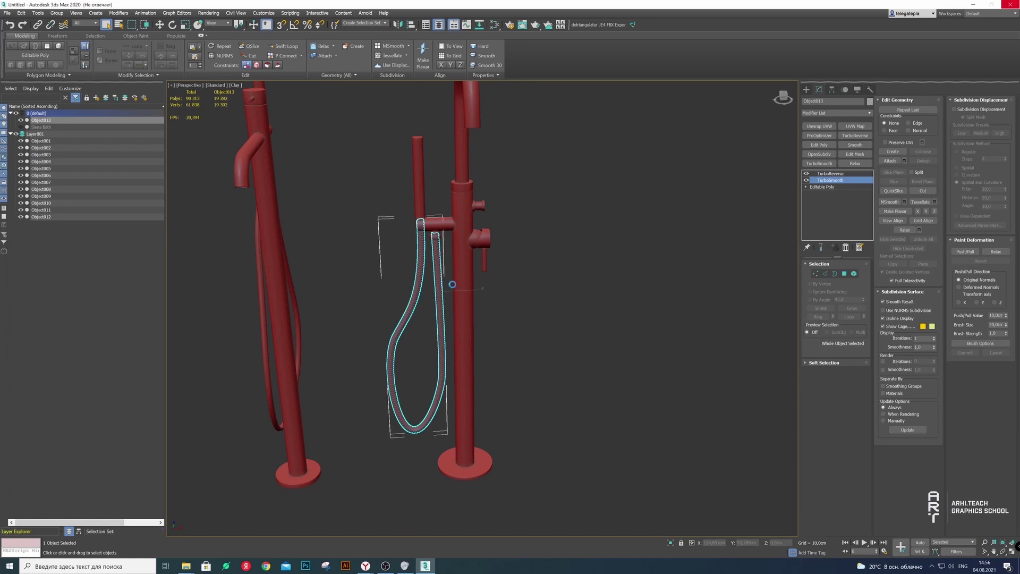
click(453, 284)
scroll(451, 284, up, 3)
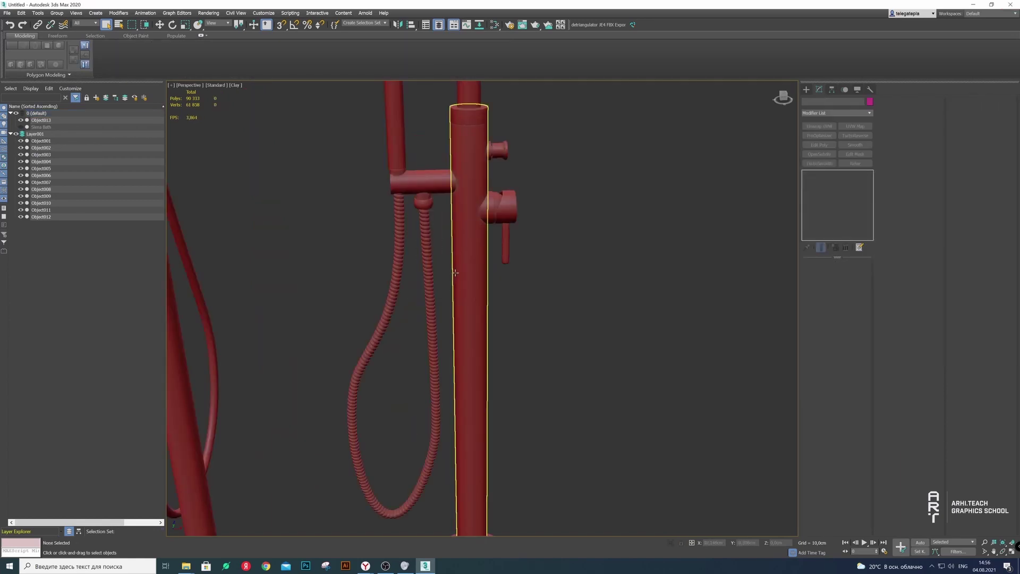
scroll(447, 218, up, 4)
scroll(444, 226, down, 6)
Clone hose Object013 as a copy named Object014
click(40, 122)
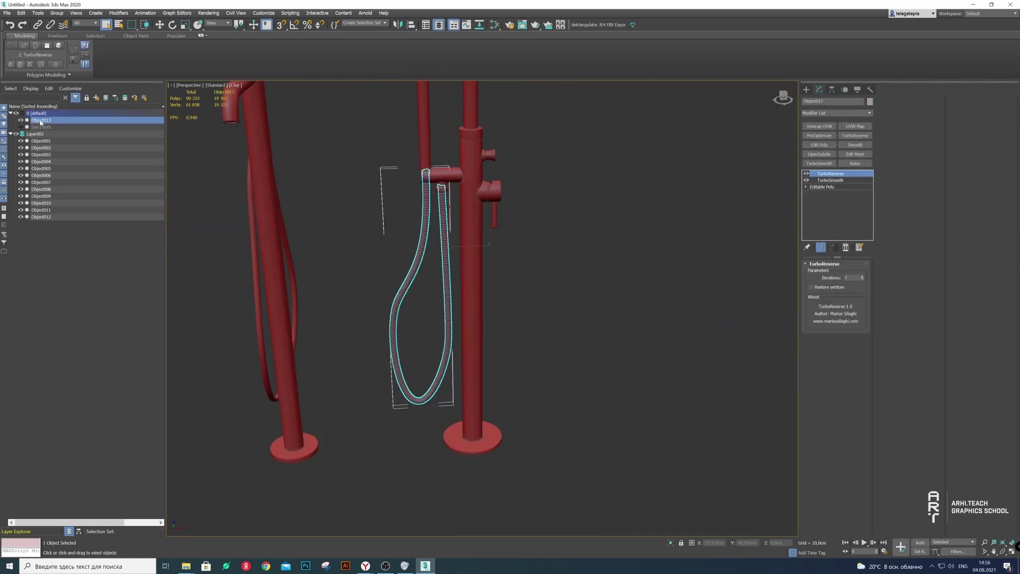
right_click(46, 128)
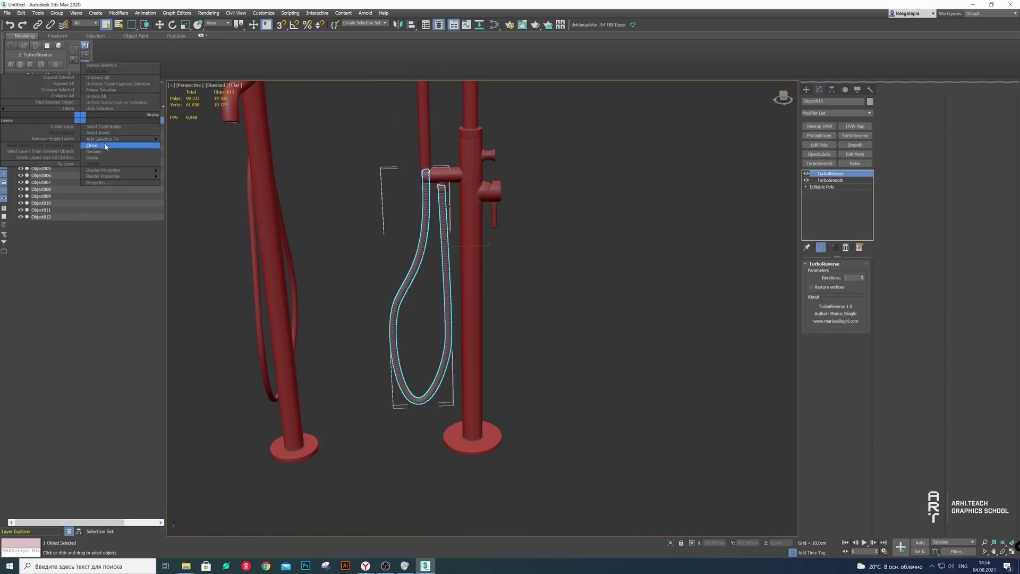
click(153, 145)
click(492, 312)
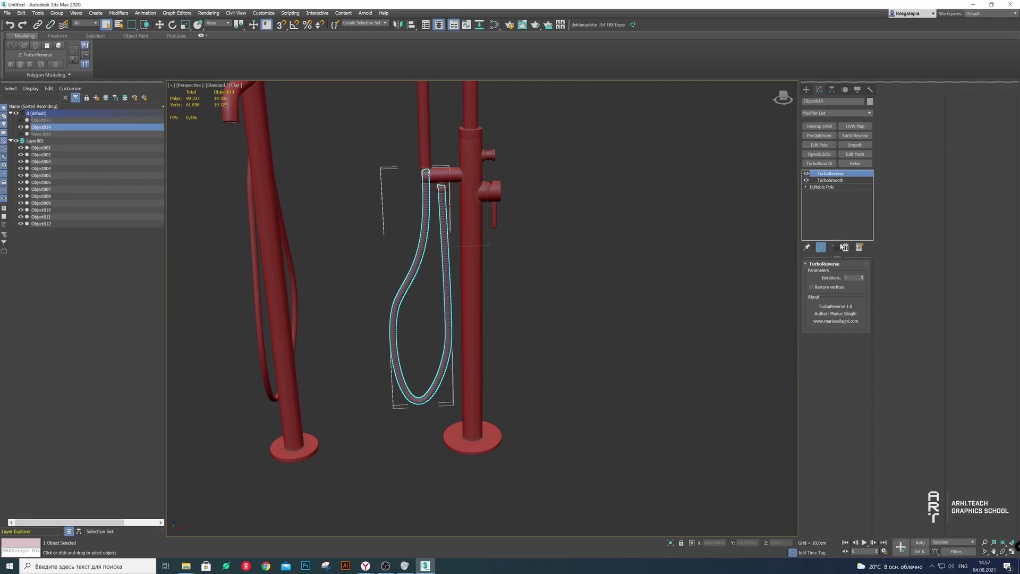
Toggle hose visibility so Object014 shows in place of Object013
click(453, 221)
scroll(468, 200, up, 3)
scroll(468, 201, up, 3)
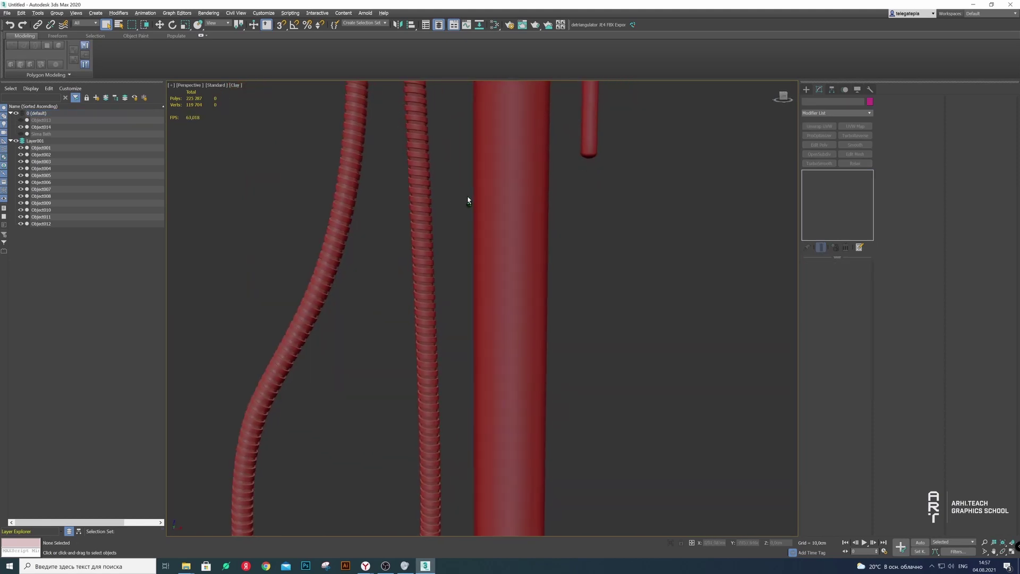
middle_drag(468, 200, 490, 177)
click(20, 120)
click(20, 127)
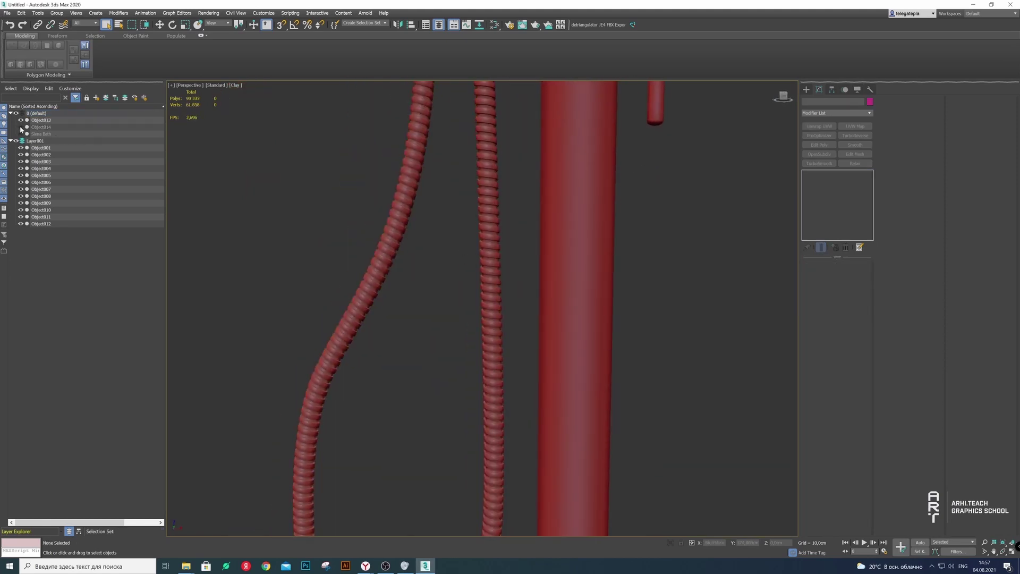
click(21, 120)
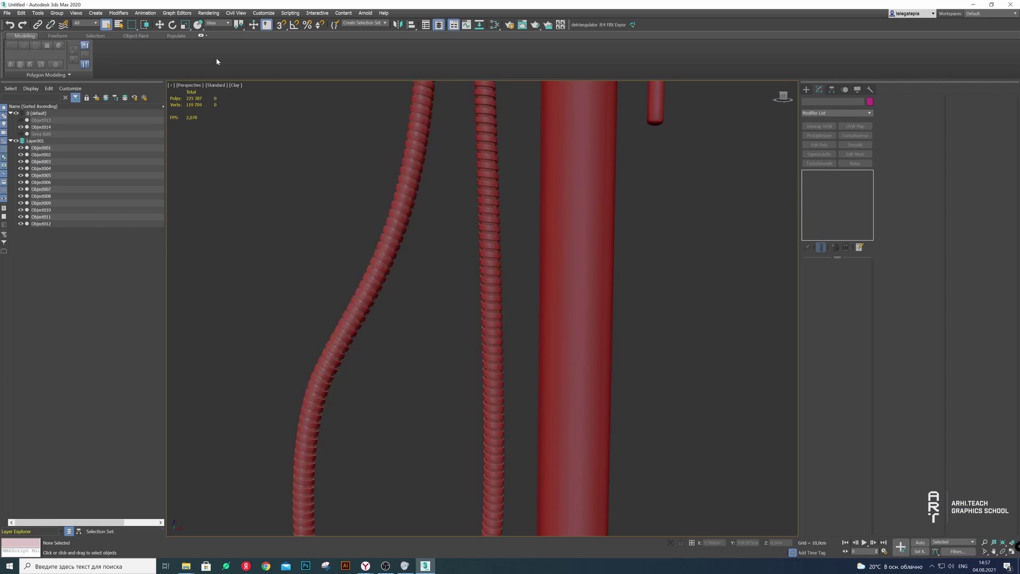
Turn on Edged Faces over the shaded tap assembly
click(235, 85)
click(255, 169)
scroll(467, 209, up, 3)
scroll(467, 209, up, 3)
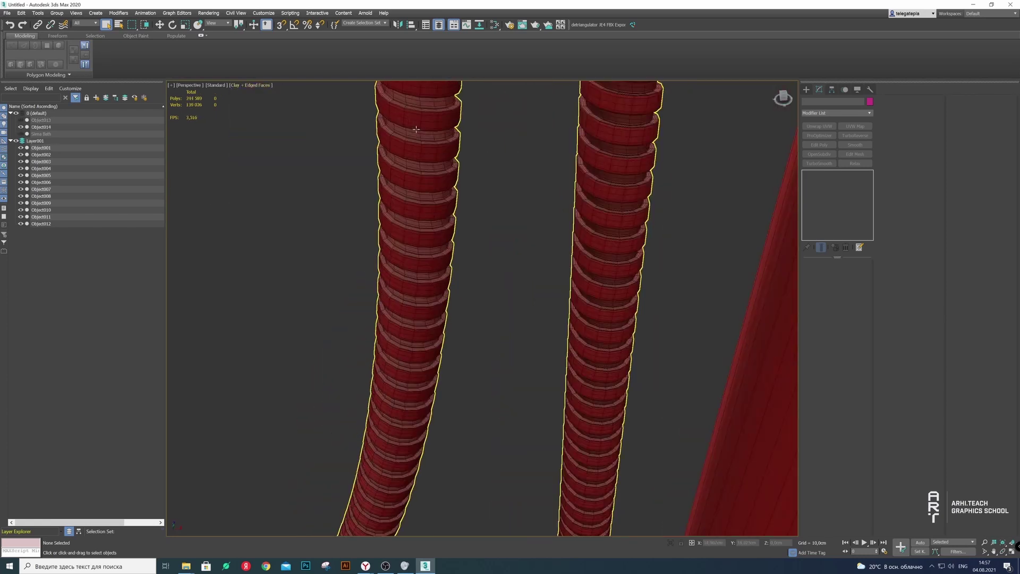
scroll(423, 125, up, 3)
scroll(423, 126, down, 2)
scroll(428, 246, down, 2)
scroll(429, 246, down, 4)
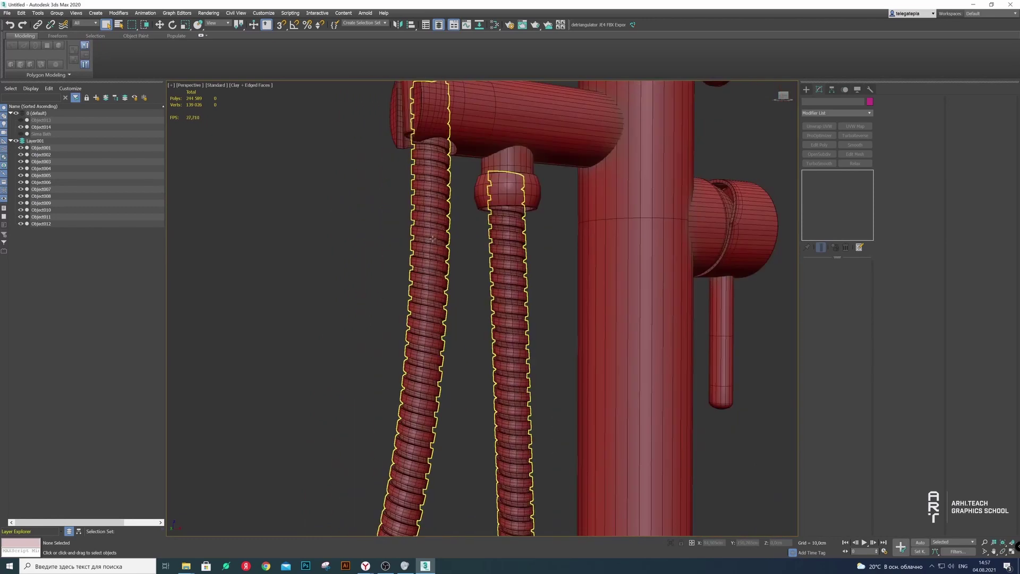
middle_drag(436, 223, 425, 232)
Isolate the right hose Object014 and orbit until it stands upright
right_click(425, 232)
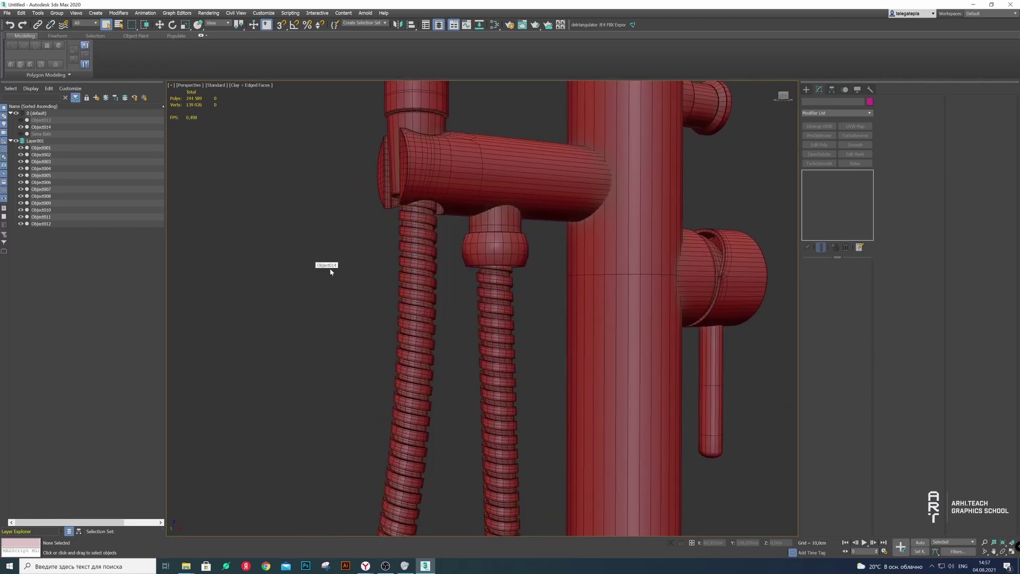
click(491, 290)
right_click(491, 290)
click(513, 220)
click(405, 204)
scroll(406, 204, up, 5)
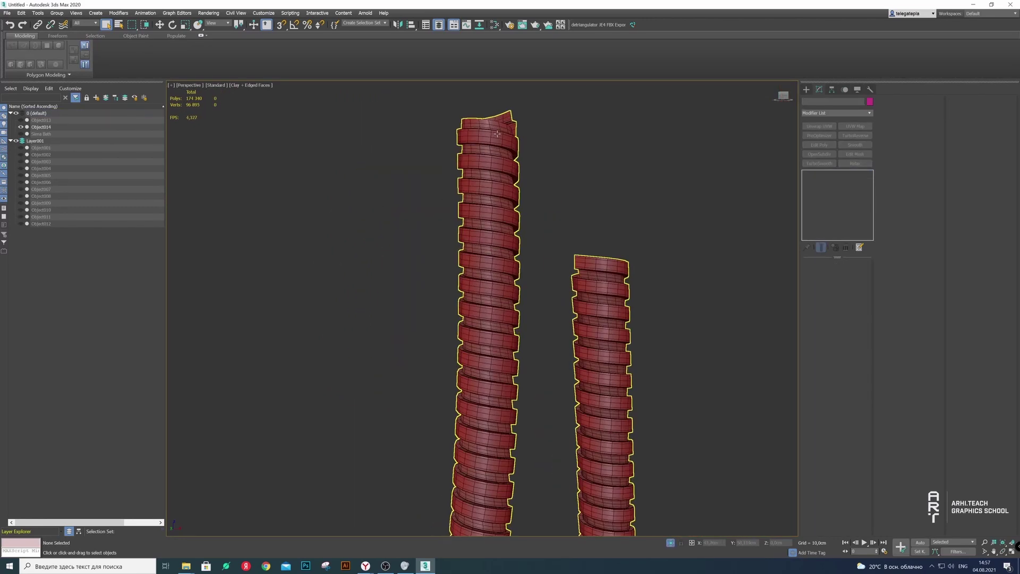
scroll(492, 145, up, 3)
scroll(492, 145, down, 3)
alt+middle_drag(492, 144, 483, 189)
scroll(483, 190, up, 3)
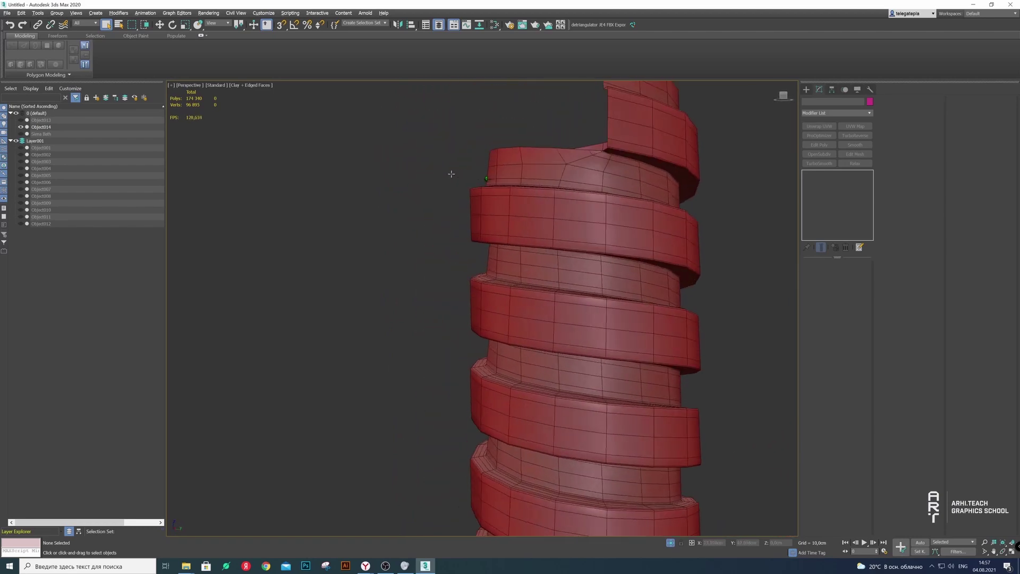
scroll(424, 172, down, 3)
alt+middle_drag(424, 173, 478, 175)
scroll(504, 192, up, 2)
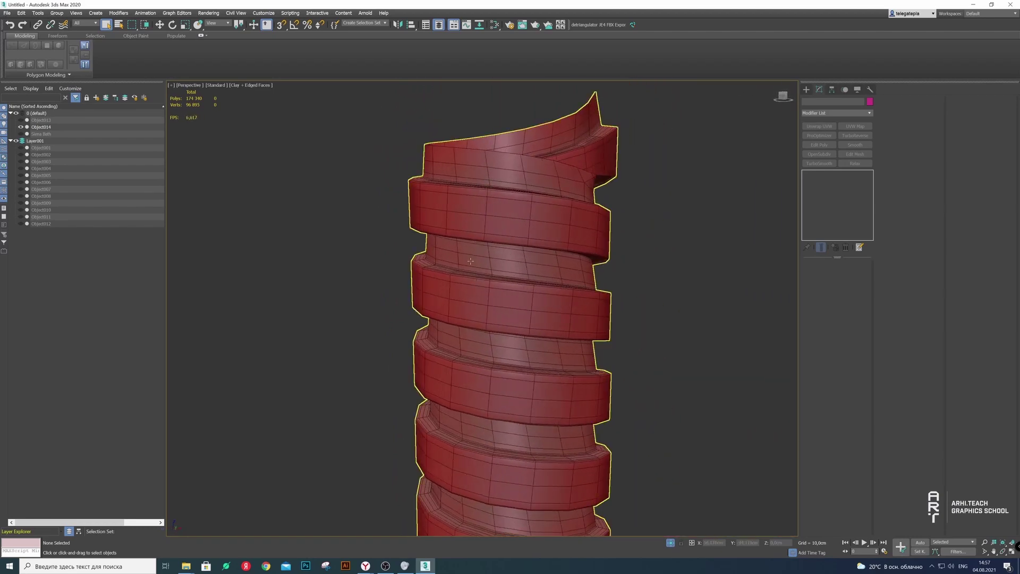
Add Edit Poly above TurboSmooth and remove three spiral edge loops with Ctrl+Backspace
click(495, 237)
click(820, 144)
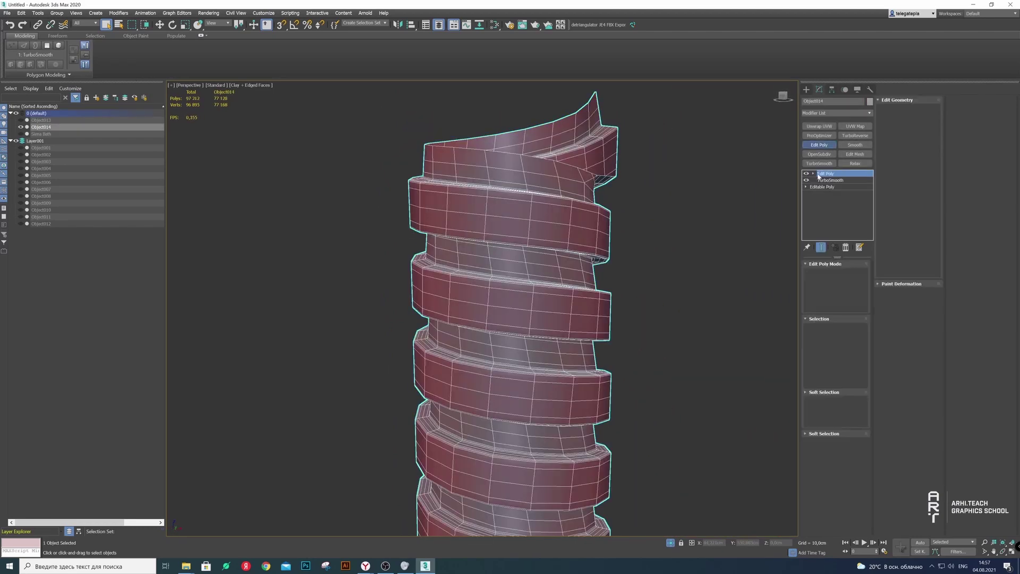
click(825, 328)
click(554, 188)
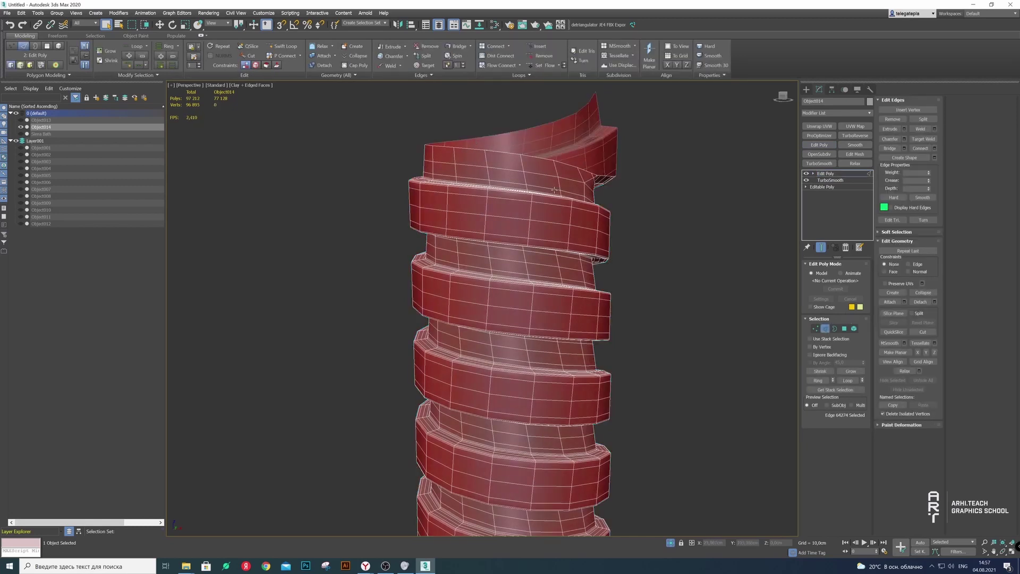
double_click(553, 188)
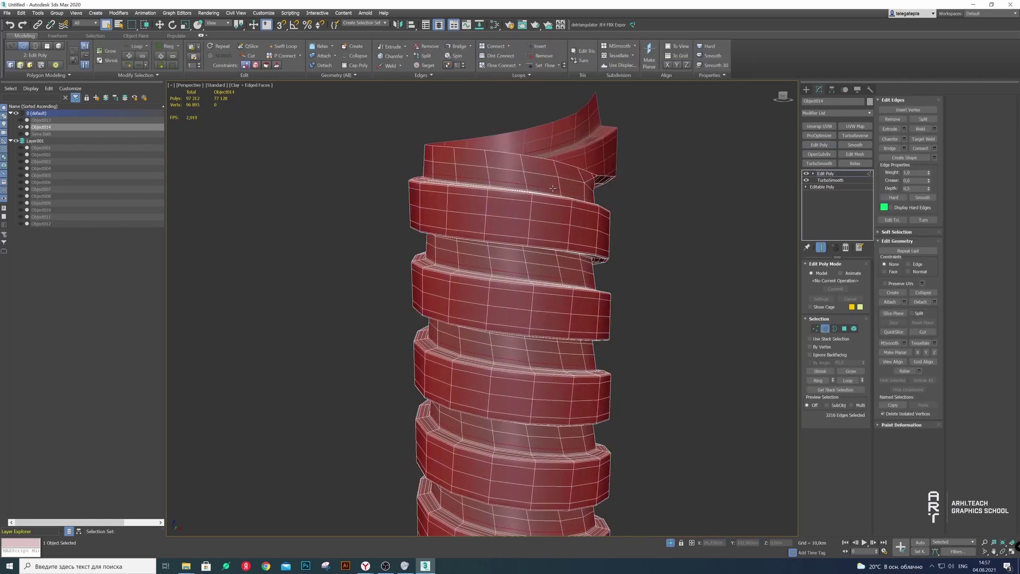
ctrl+double_click(540, 264)
ctrl+double_click(541, 252)
mouse_move(541, 252)
alt+middle_down()
mouse_move(548, 298)
mouse_move(549, 265)
alt+middle_up()
key(ctrl+BackSpace)
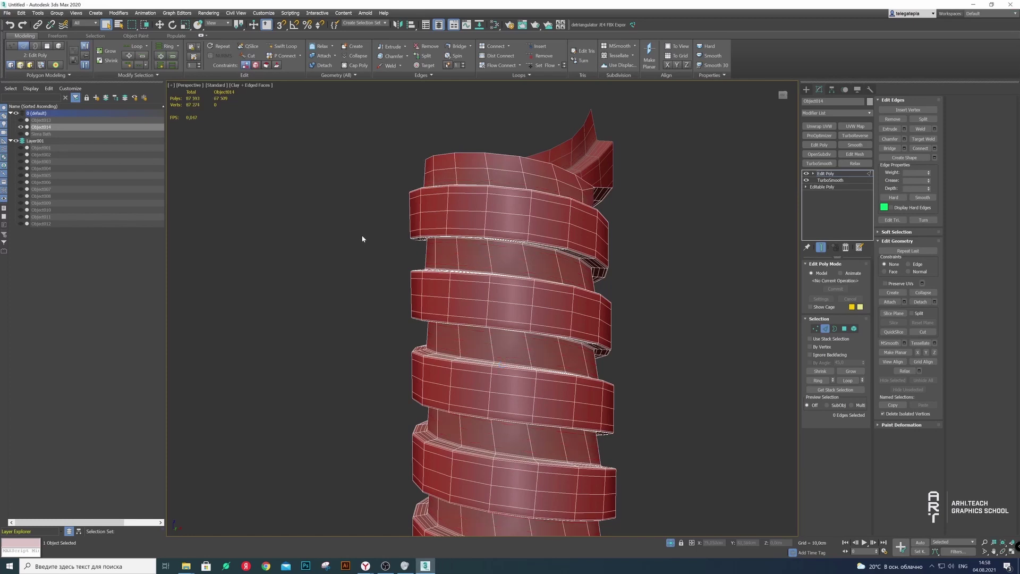
key(ctrl+s)
Copy the Omnires Siena baths folder path from its open Explorer window
click(186, 566)
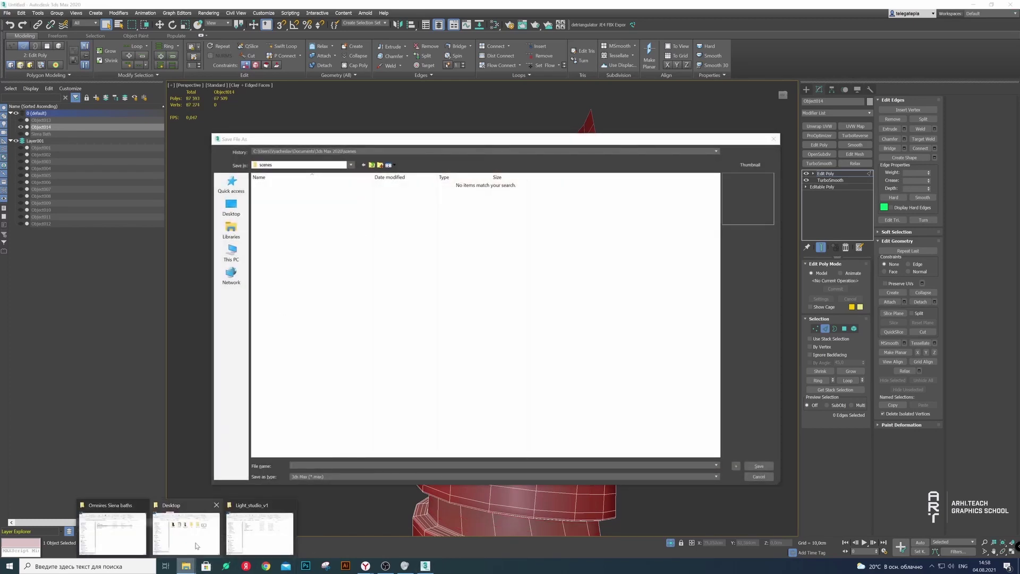
click(134, 534)
click(582, 224)
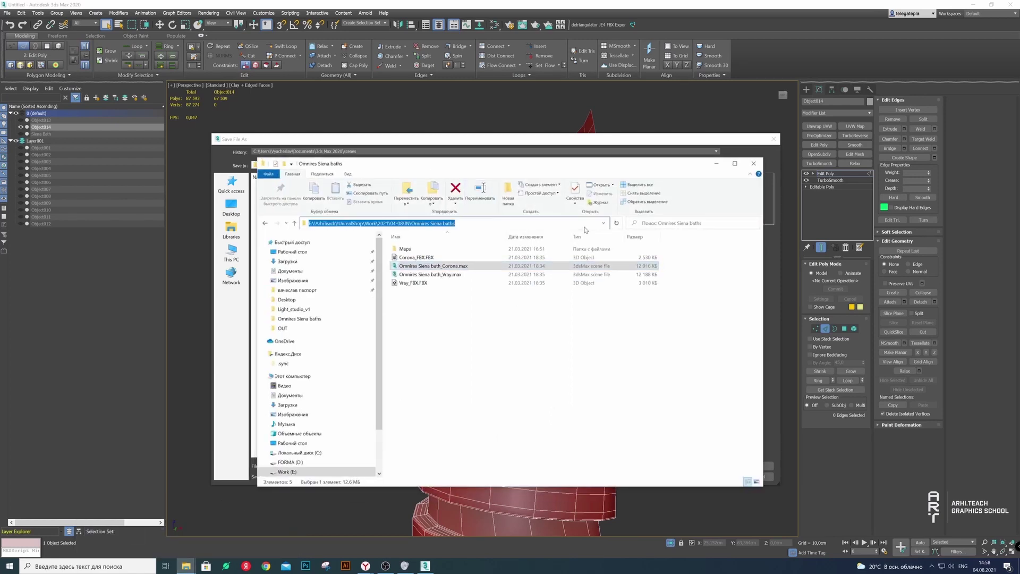
click(718, 164)
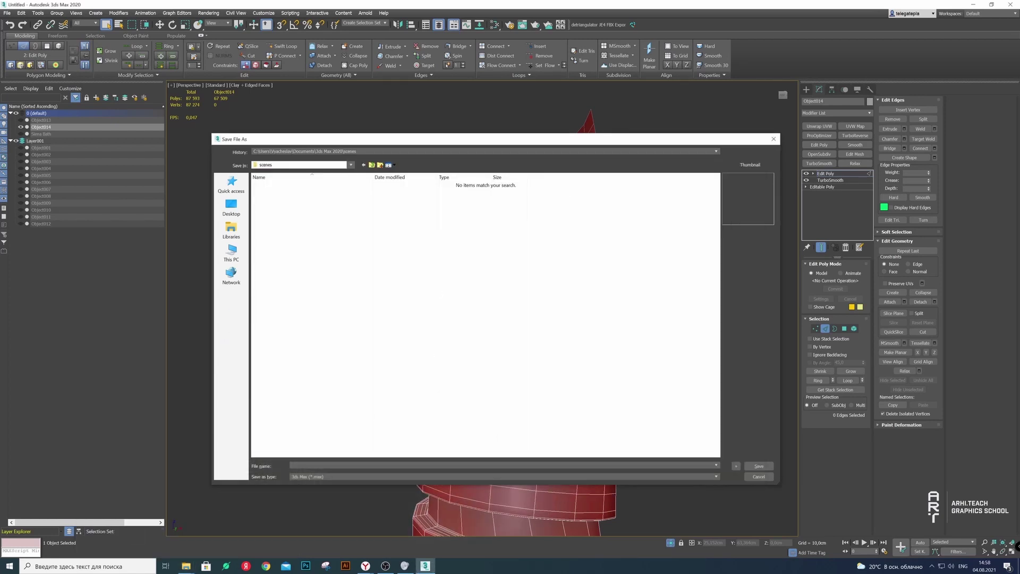
Save the scene into that folder as Omnires Siena bath_UE4.max
text(E:\ArhiTeach\UnrealShop\Work\2021\04-08\JN\Omnires Siena baths)
key(Return)
click(293, 192)
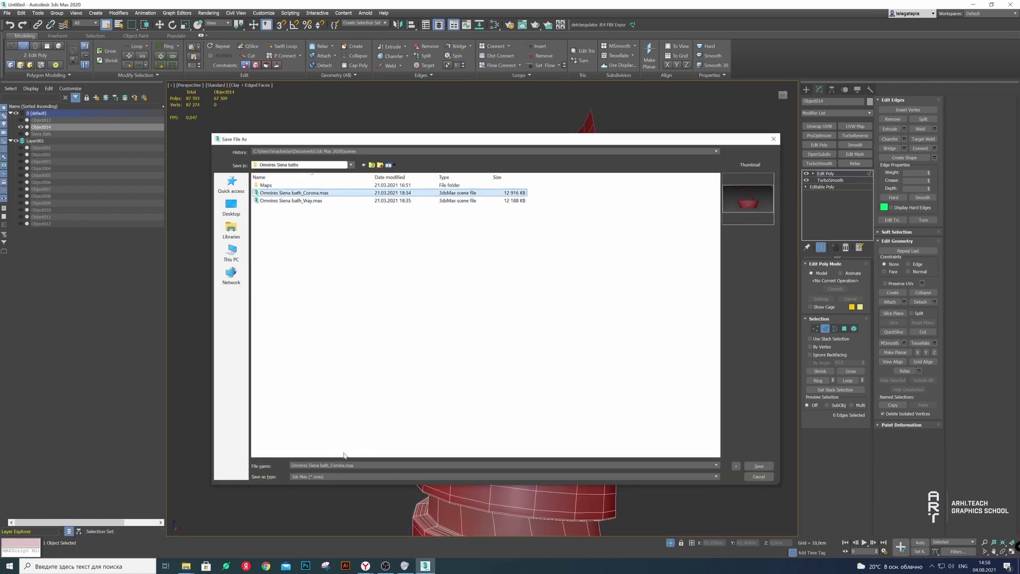
key(Tab)
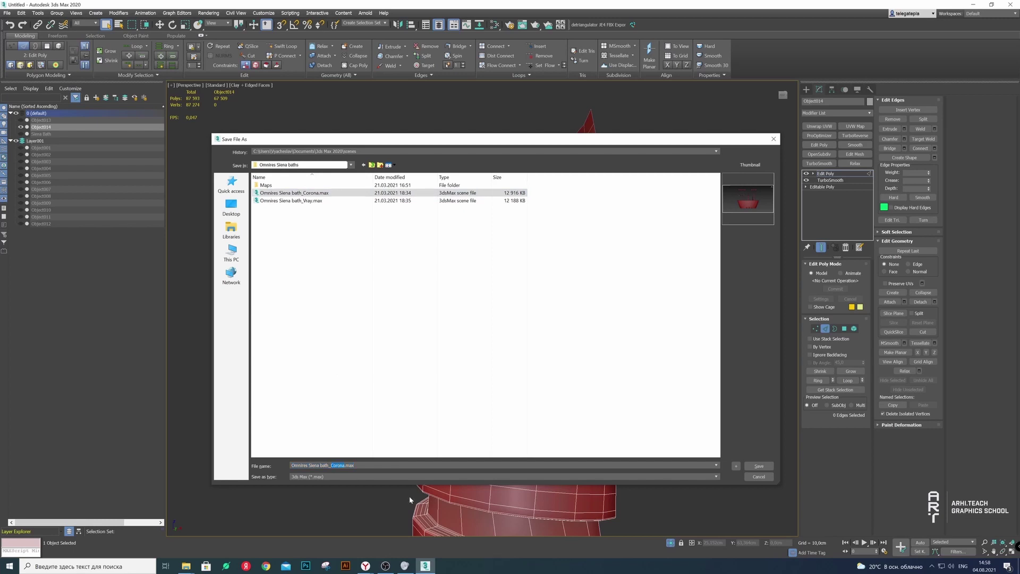
text(UE4)
key(Return)
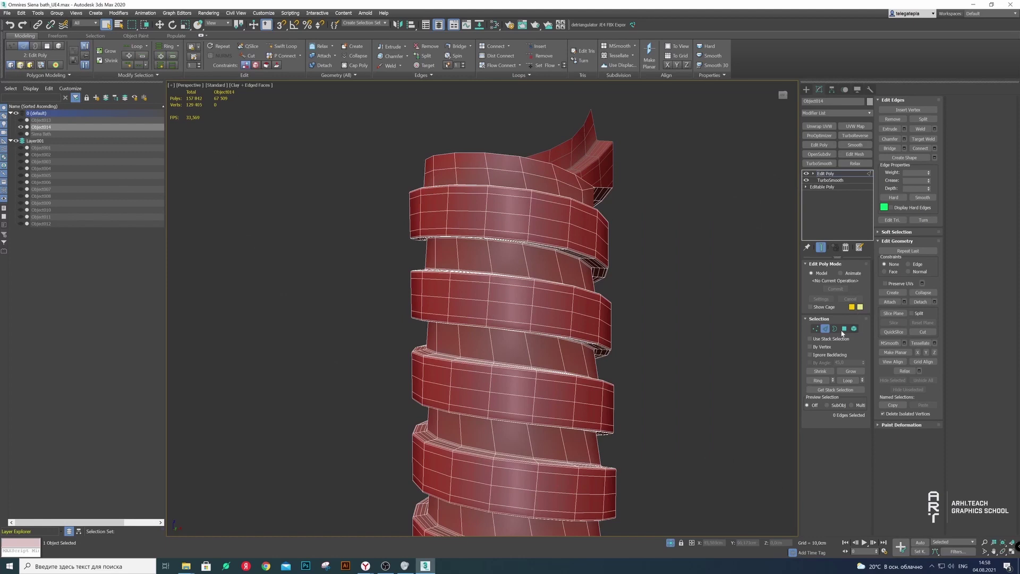
Remove three spiral edge loops from the hose with Remove Edge
scroll(515, 220, up, 3)
double_click(511, 183)
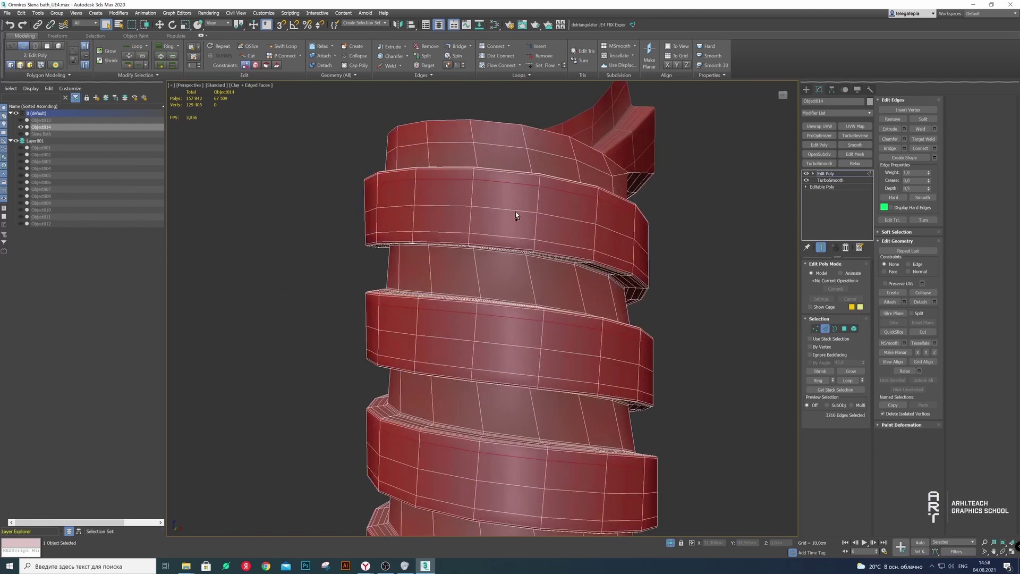
ctrl+double_click(515, 212)
ctrl+double_click(508, 237)
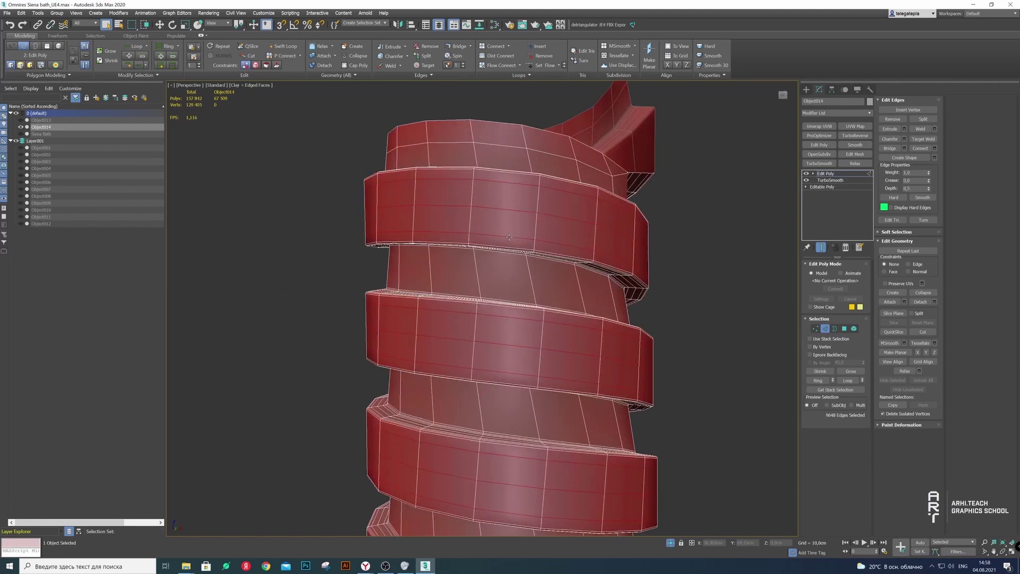
key(BackSpace)
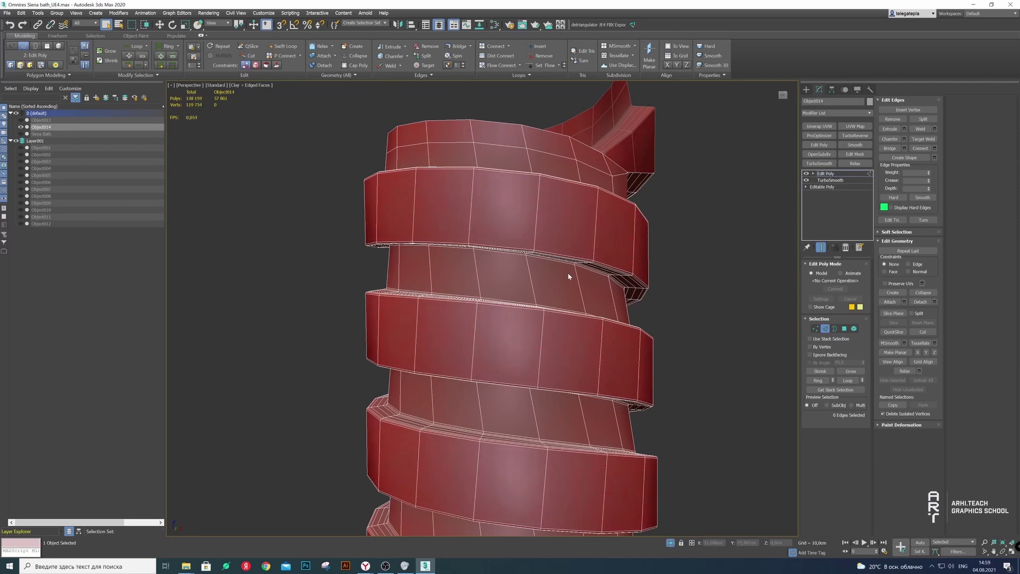
key(ctrl+BackSpace)
Select several ring edge loops along the hose's coils
scroll(531, 239, up, 5)
scroll(510, 181, up, 5)
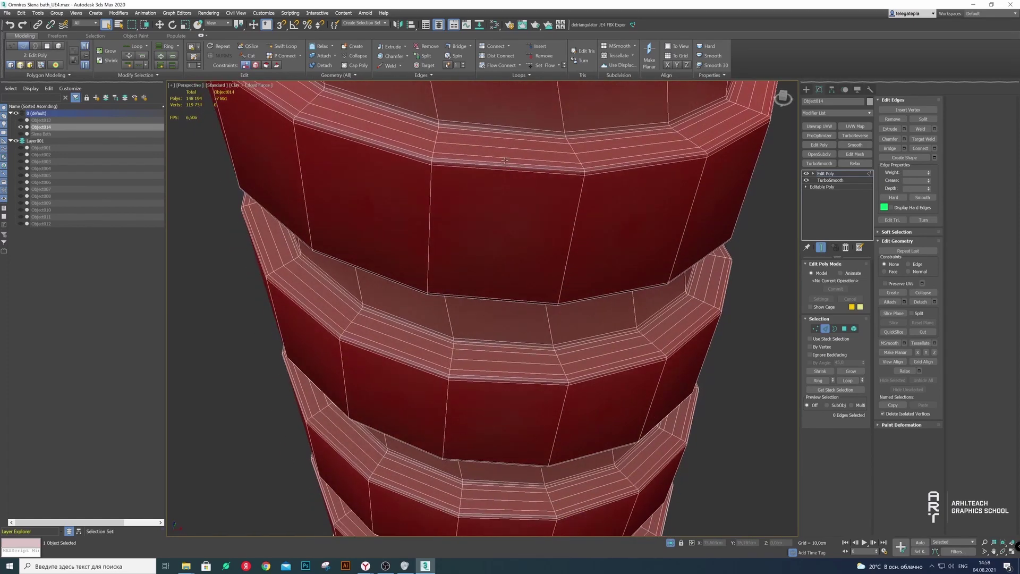
double_click(505, 157)
ctrl+double_click(505, 147)
scroll(505, 148, down, 3)
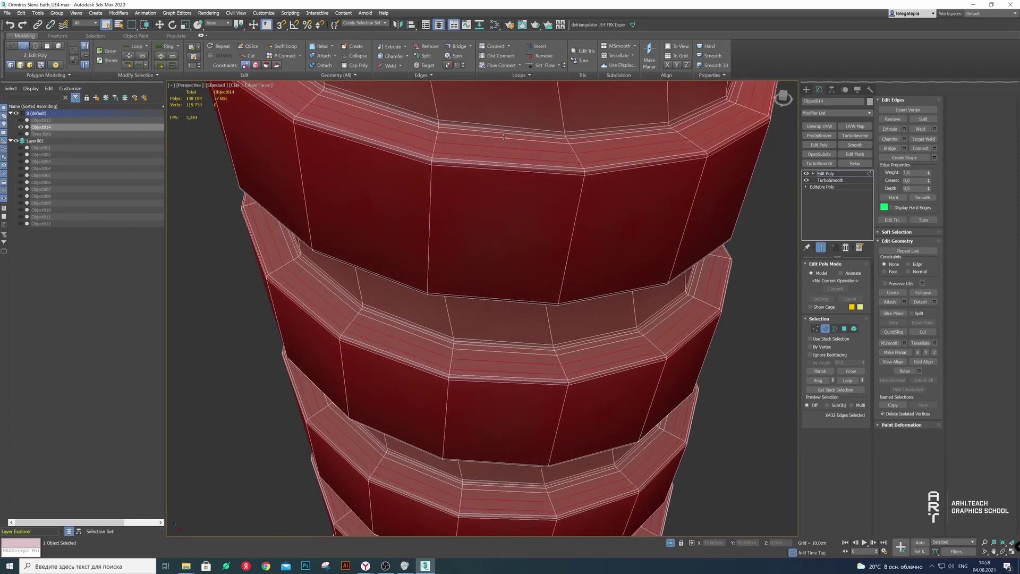
ctrl+double_click(497, 180)
scroll(497, 181, down, 2)
alt+middle_drag(498, 181, 529, 226)
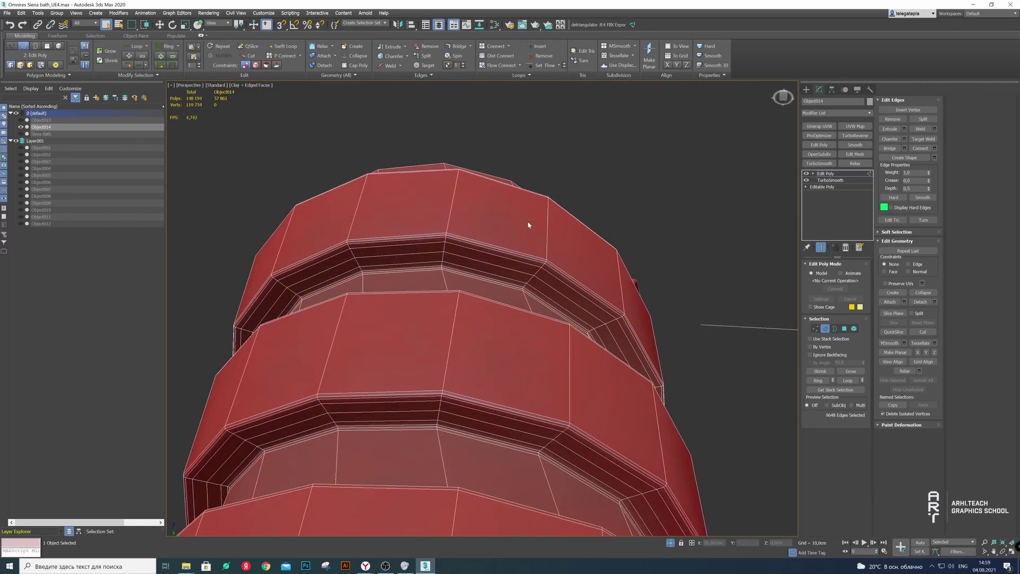
ctrl+double_click(513, 265)
ctrl+double_click(511, 270)
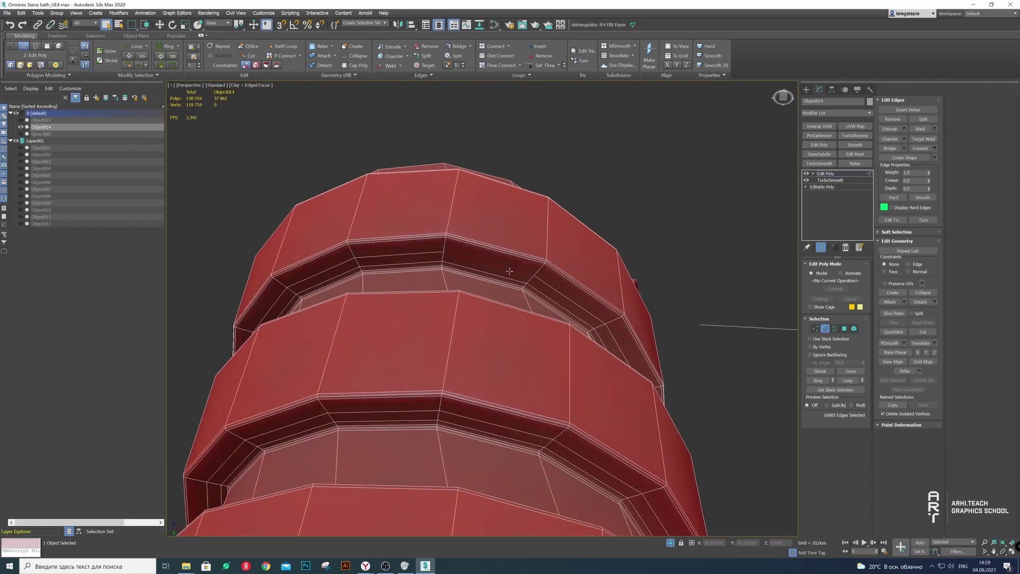
ctrl+double_click(508, 274)
Orbit to check the ring loop selection and begin removing it
alt+middle_drag(508, 274, 489, 250)
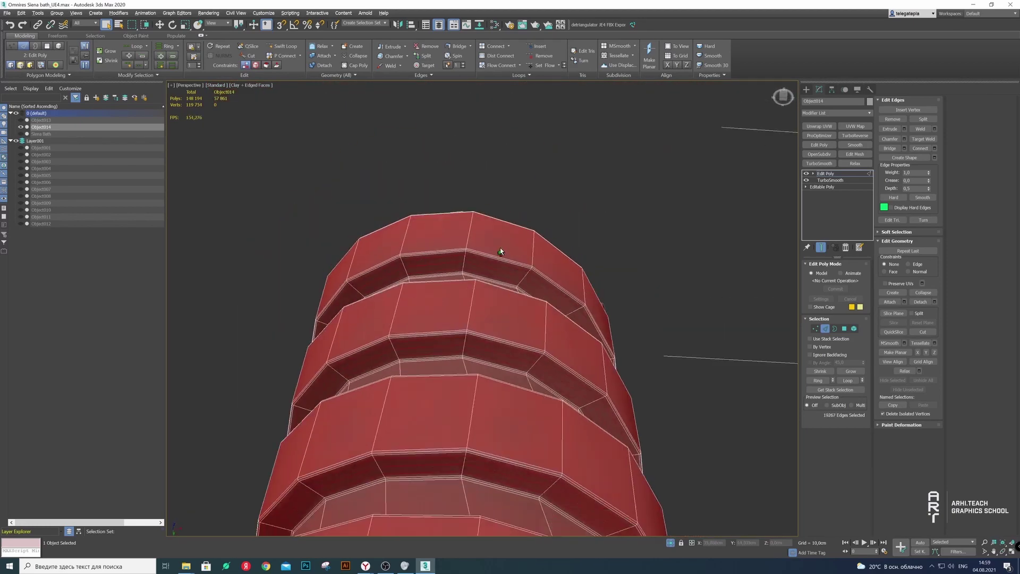
scroll(492, 289, up, 3)
scroll(492, 289, down, 3)
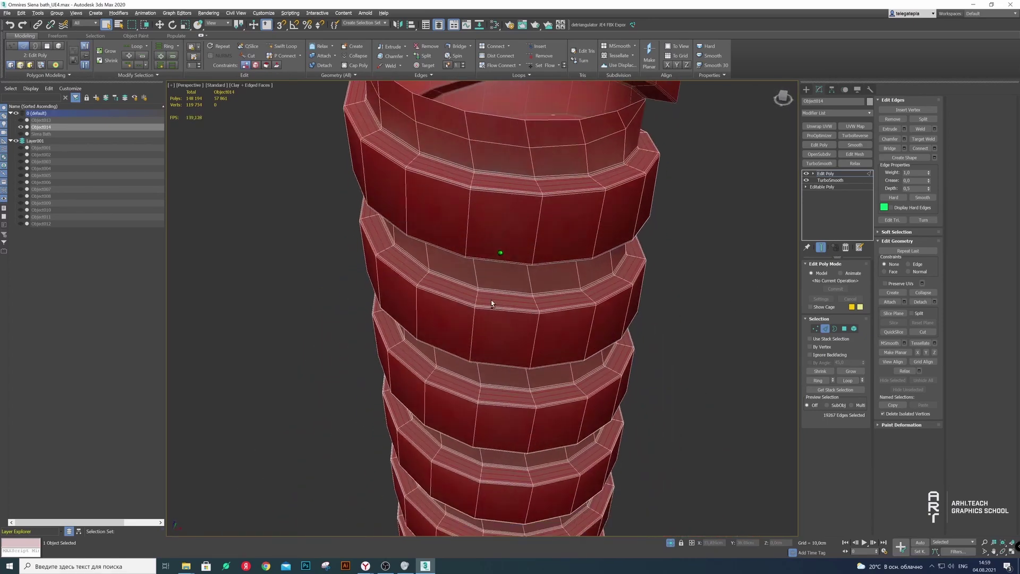
mouse_move(489, 298)
alt+middle_down()
mouse_move(500, 282)
mouse_move(504, 302)
alt+middle_up()
scroll(500, 282, up, 3)
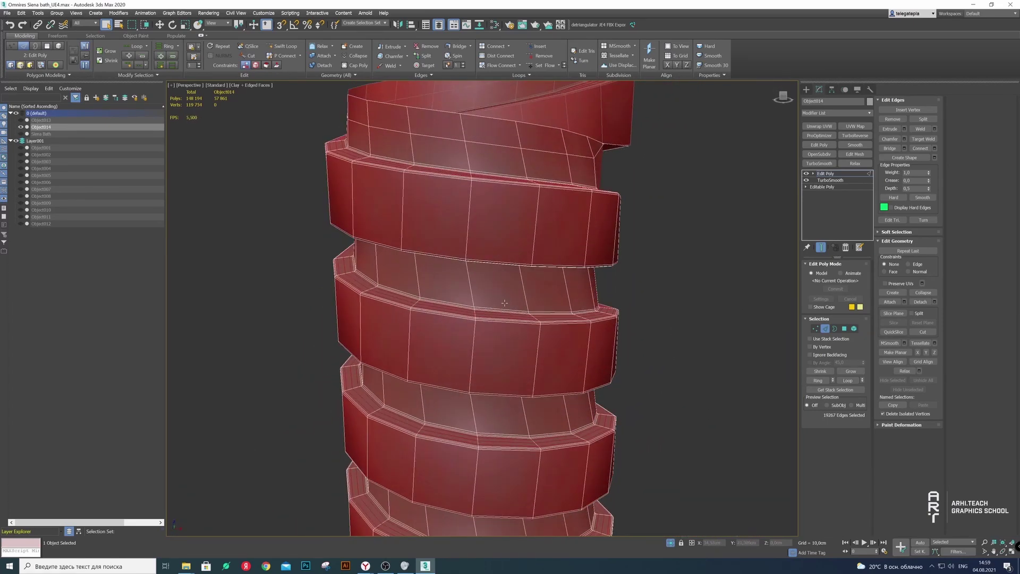
key(BackSpace)
Start the Life track in the music browser and return to the model
mouse_move(365, 566)
click(360, 529)
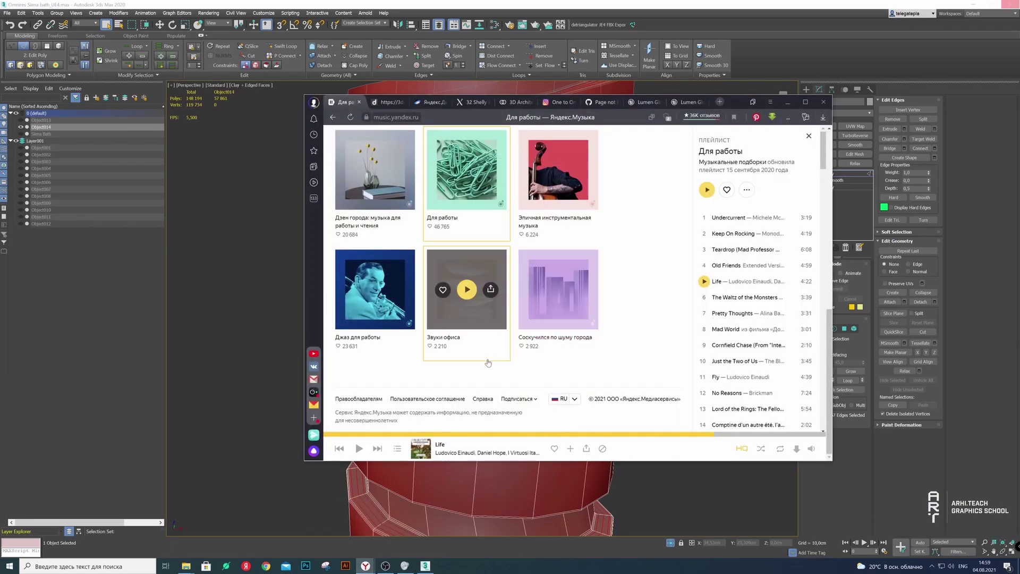
click(359, 448)
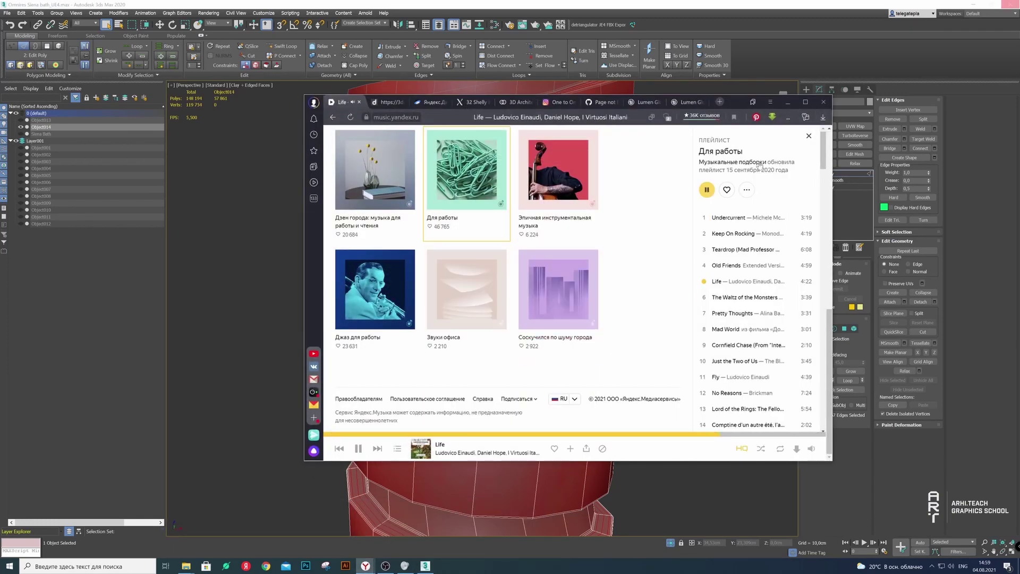
click(789, 103)
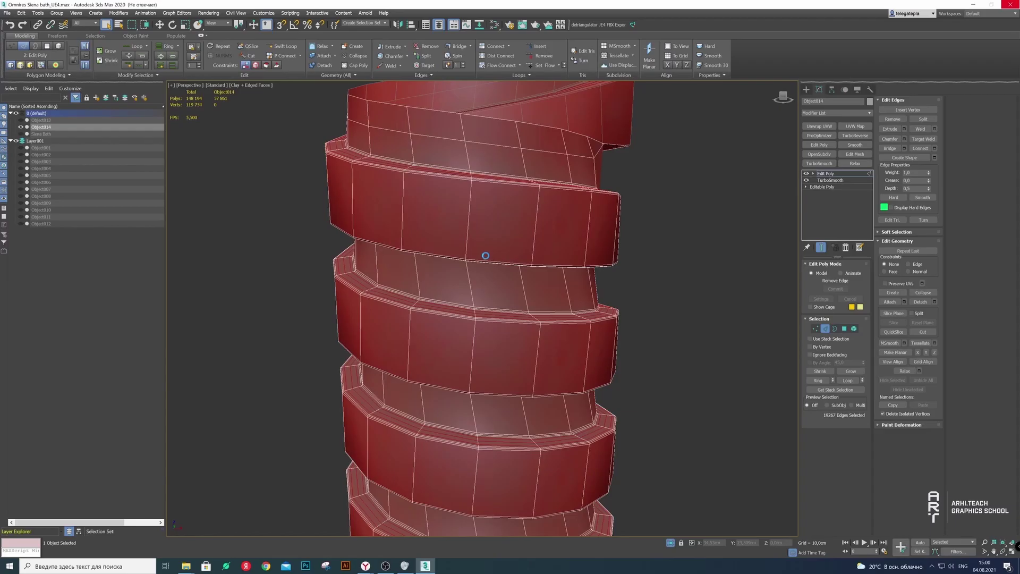
Select two full edge loops around the hose from a close top-down view
scroll(472, 294, up, 3)
mouse_move(473, 295)
alt+middle_down()
mouse_move(485, 202)
mouse_move(439, 282)
alt+middle_up()
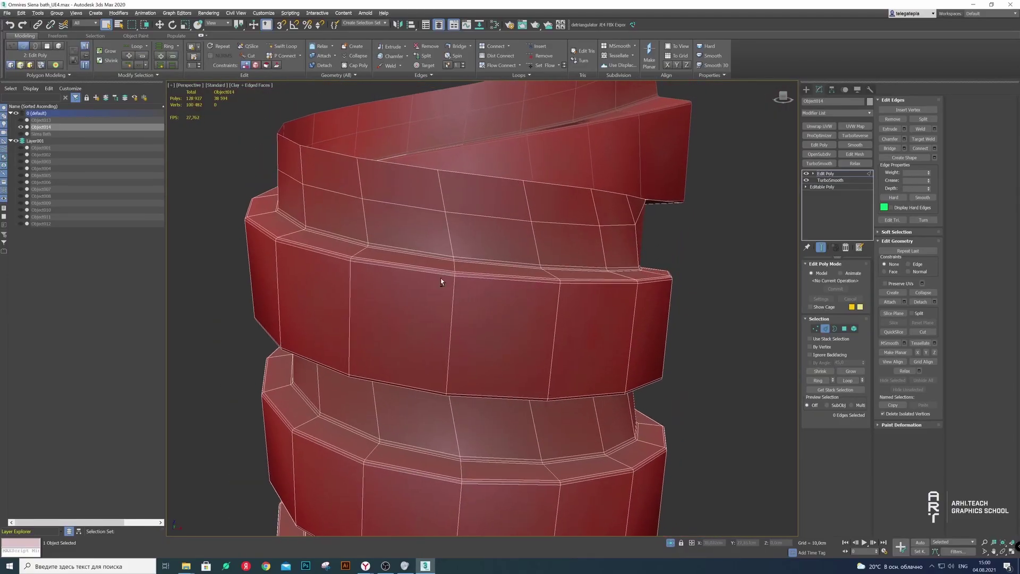
scroll(439, 282, up, 5)
key(shift+z)
double_click(440, 248)
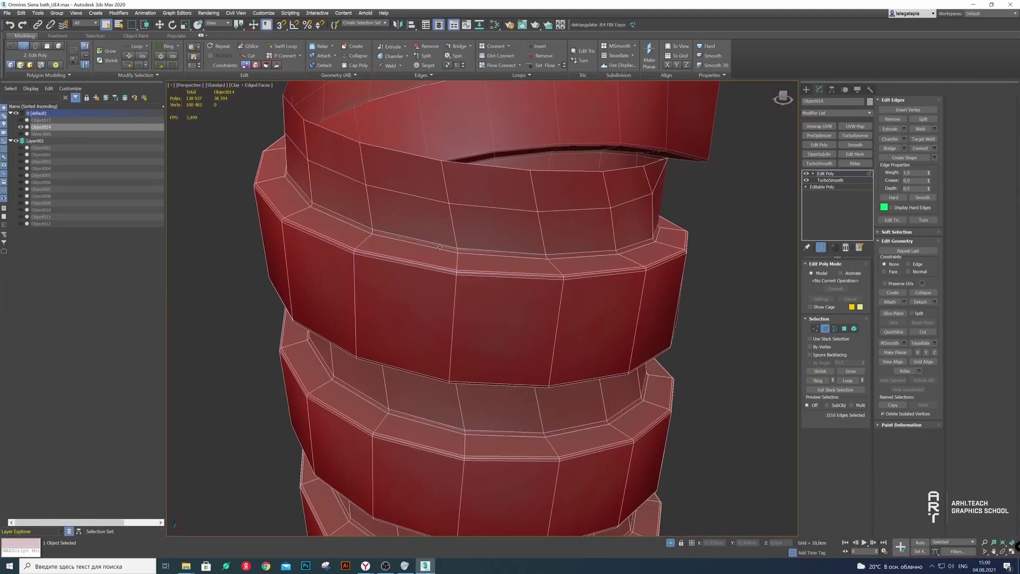
ctrl+double_click(435, 269)
Add the two recessed-band loops and remove all selected edge loops from the hose
key(shift+z)
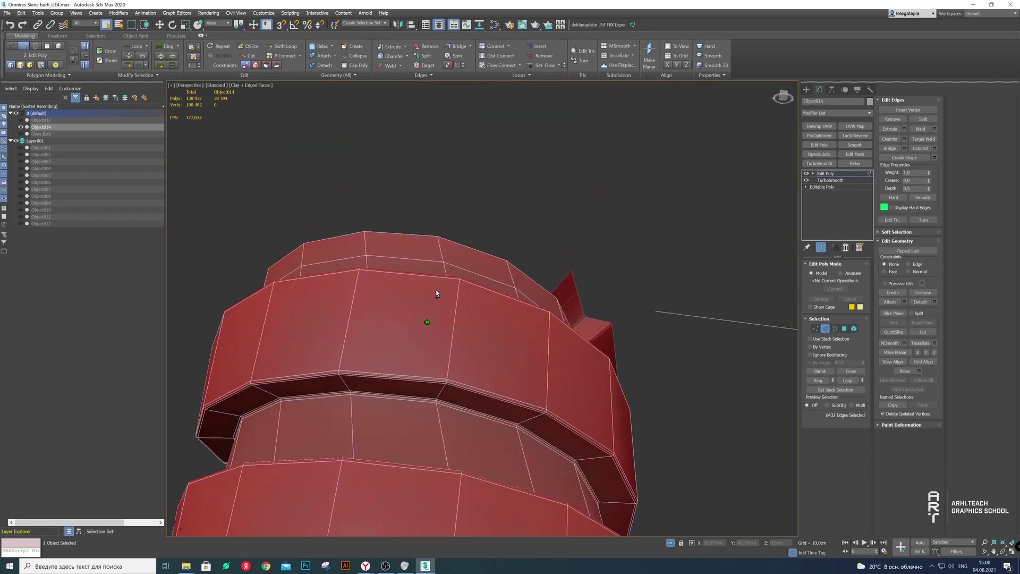
alt+middle_drag(435, 290, 433, 378)
ctrl+double_click(433, 378)
ctrl+double_click(423, 398)
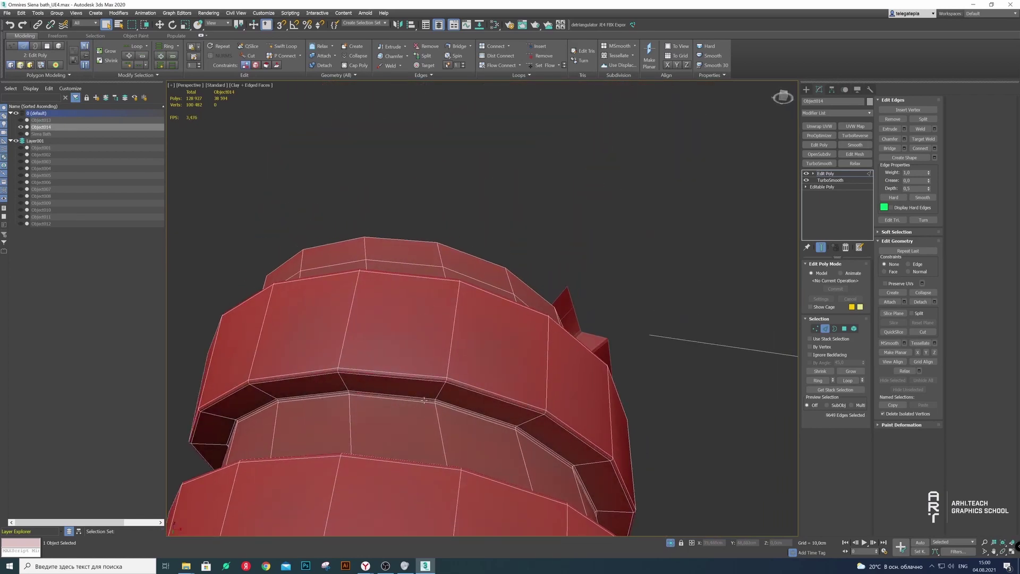
key(shift+z)
mouse_move(421, 380)
alt+middle_down()
mouse_move(421, 409)
mouse_move(432, 259)
alt+middle_up()
key(shift+z)
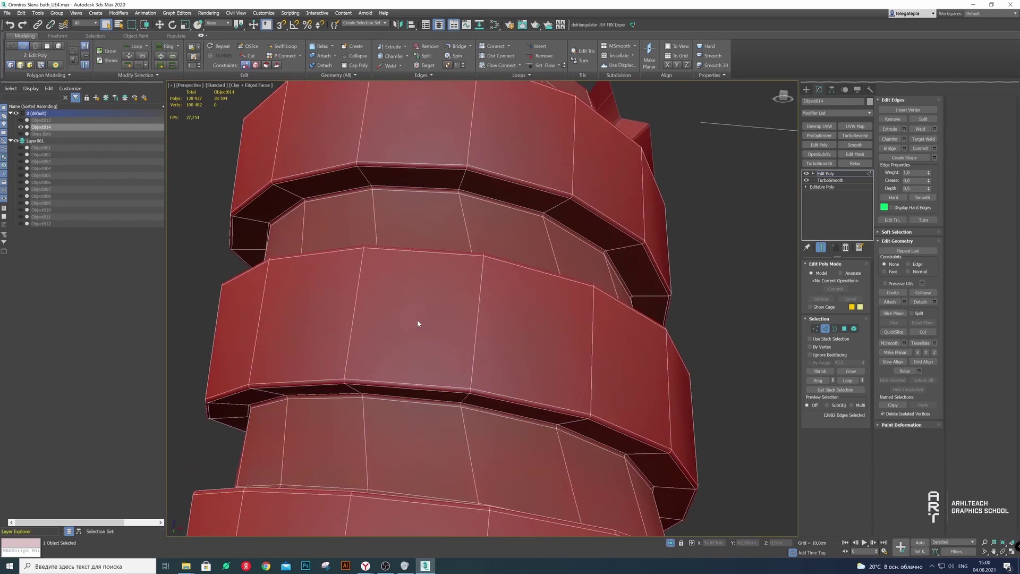
key(BackSpace)
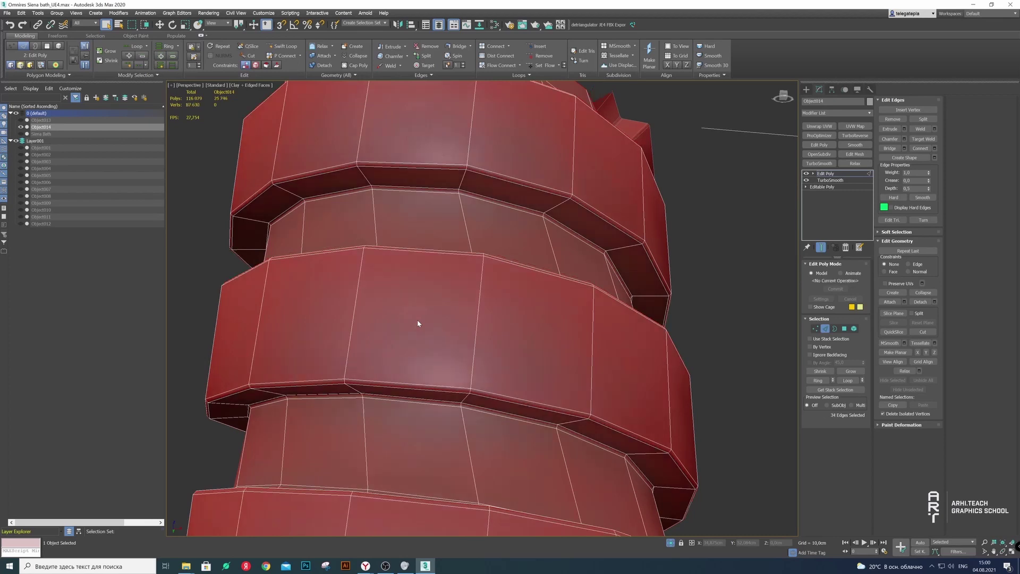
scroll(416, 320, down, 5)
alt+middle_drag(417, 320, 475, 211)
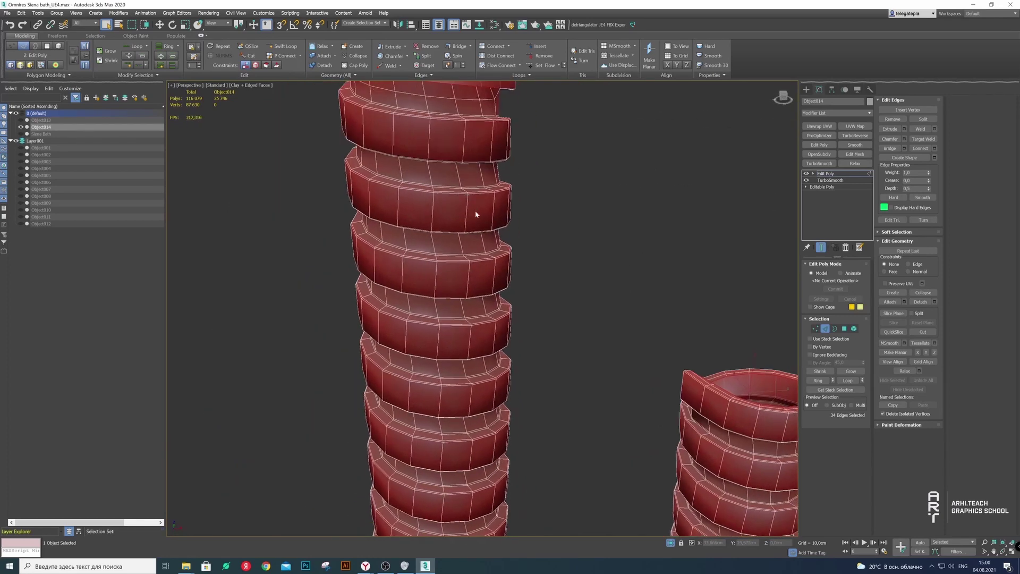
Deselect the hose and switch viewport shading to Clay without edges
click(581, 279)
scroll(564, 278, down, 5)
scroll(565, 277, up, 2)
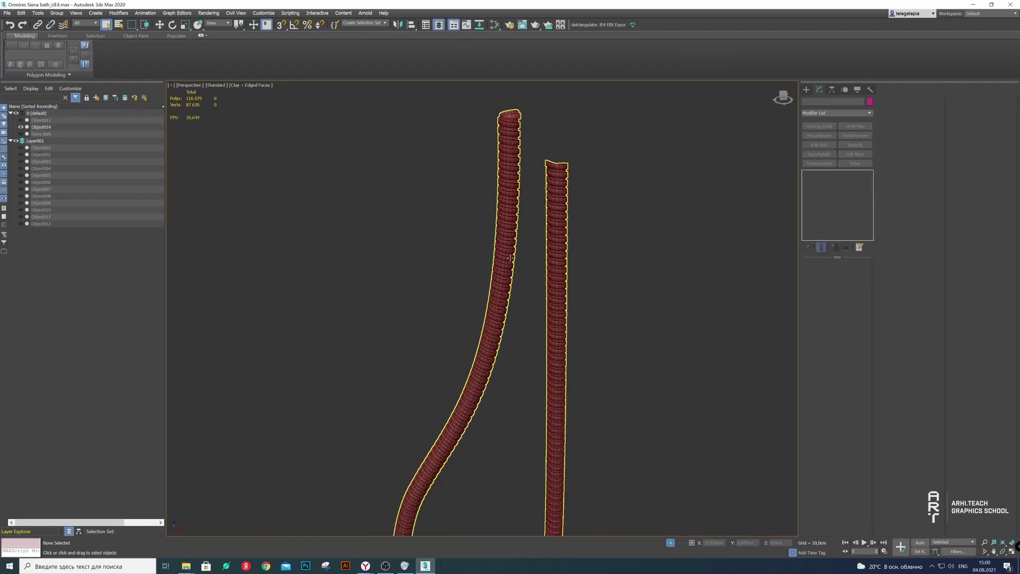
click(266, 85)
click(282, 160)
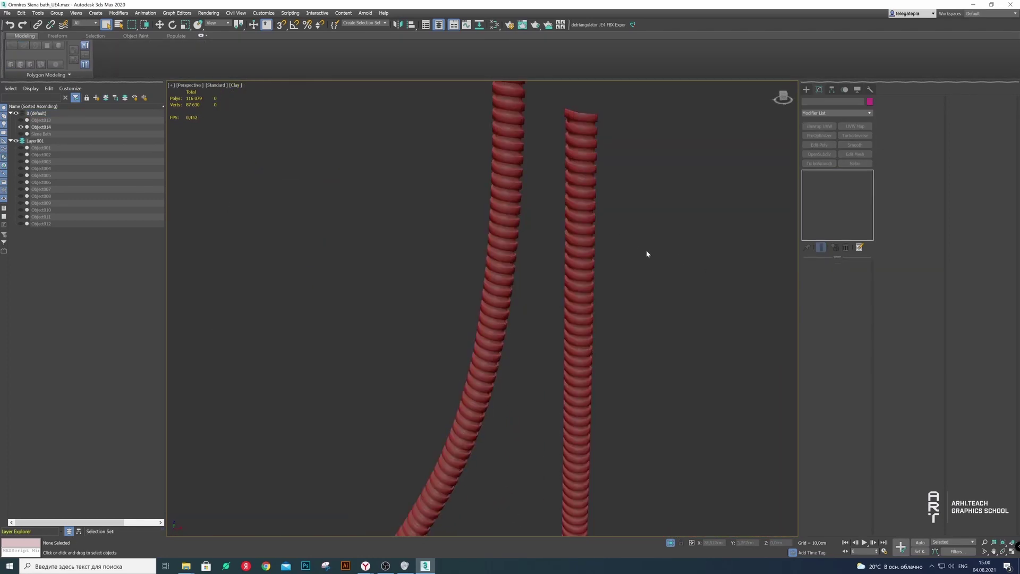
alt+middle_drag(646, 250, 556, 276)
scroll(556, 276, down, 2)
scroll(544, 289, down, 3)
scroll(533, 262, down, 3)
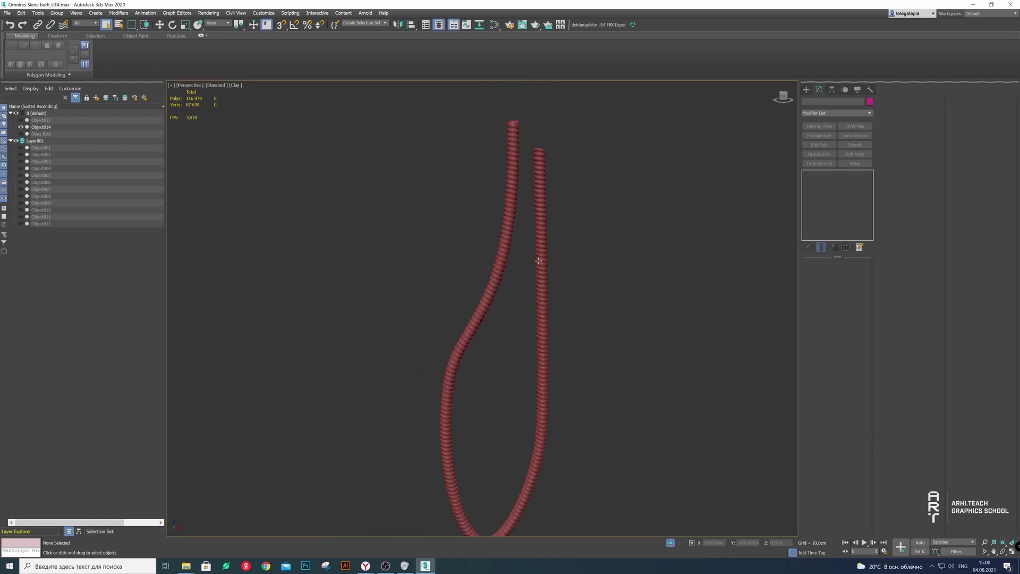
Toggle Object013 and Object014 visibility in Layer Explorer to compare the hoses
click(21, 120)
scroll(493, 221, up, 3)
mouse_move(493, 221)
middle_down()
mouse_move(569, 230)
mouse_move(539, 231)
middle_up()
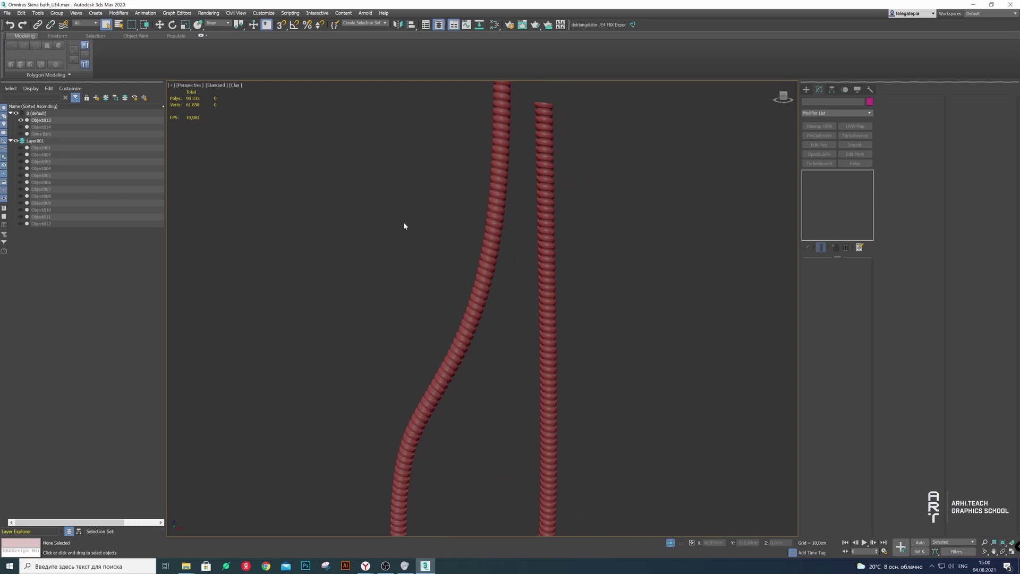
click(21, 127)
click(21, 120)
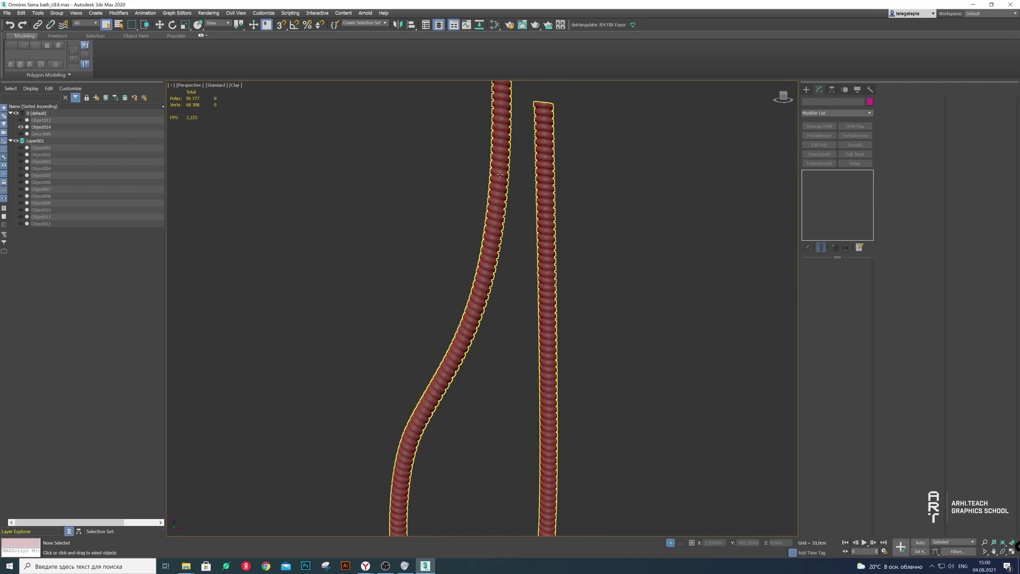
click(544, 249)
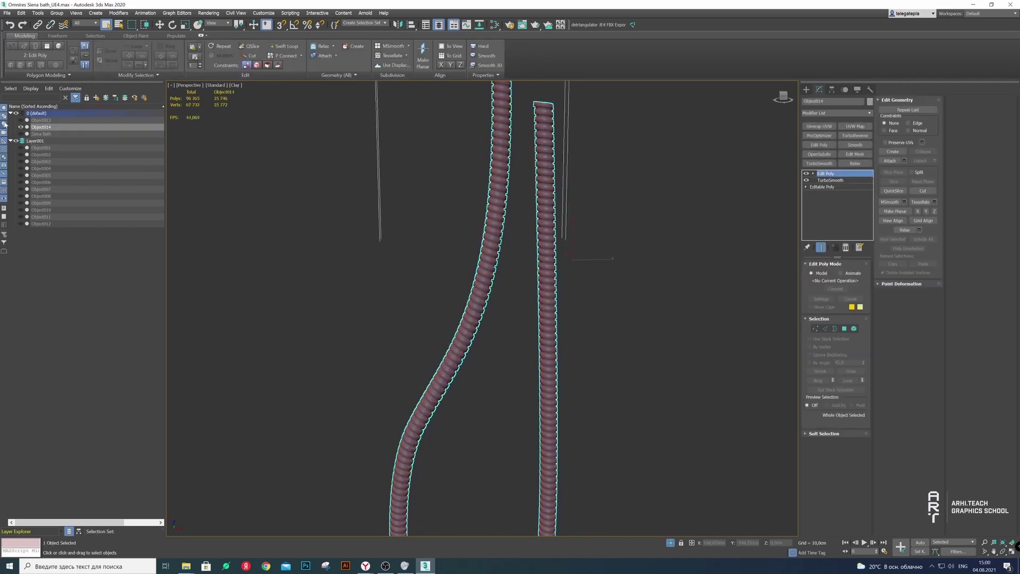
click(22, 127)
click(40, 121)
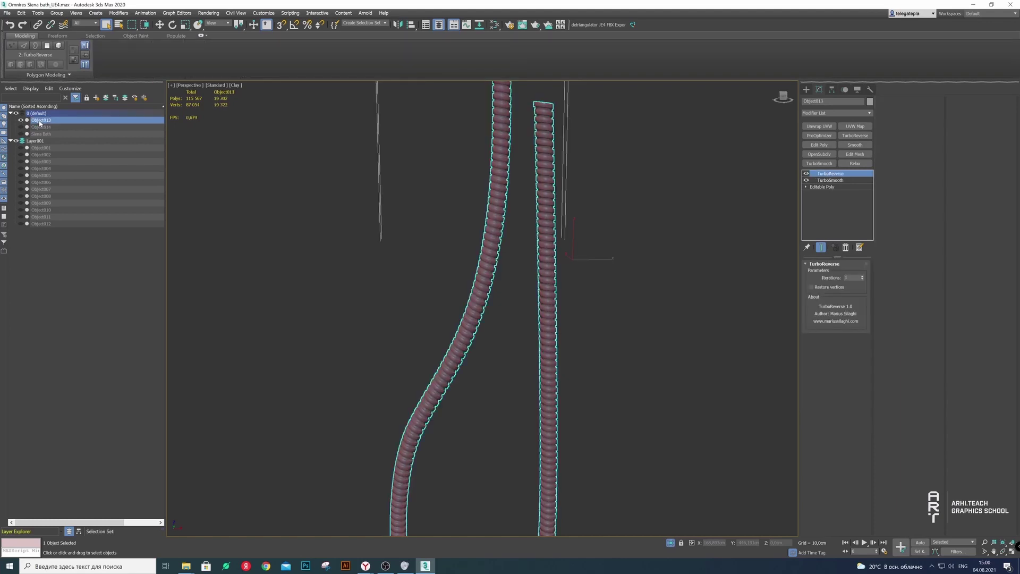
click(575, 222)
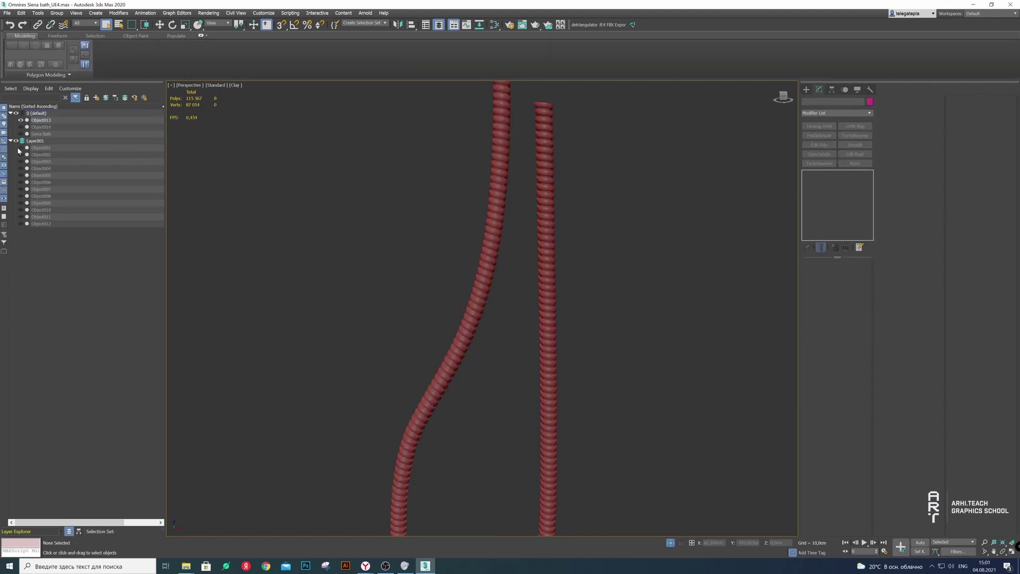
Hide Object013, show Object014, and reselect the optimized hose Object014
scroll(488, 198, up, 5)
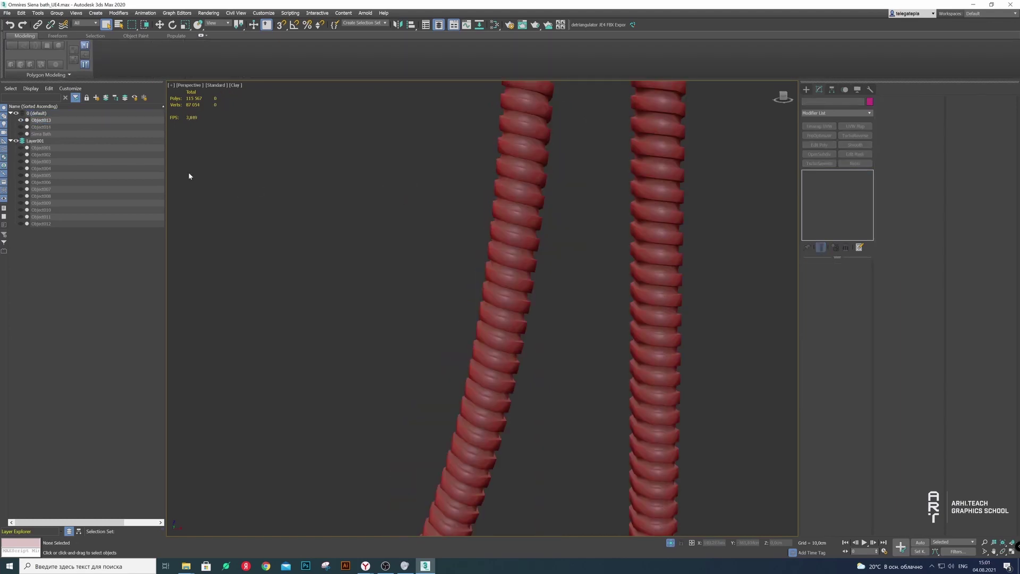
click(21, 120)
click(21, 127)
click(21, 127)
scroll(566, 231, down, 2)
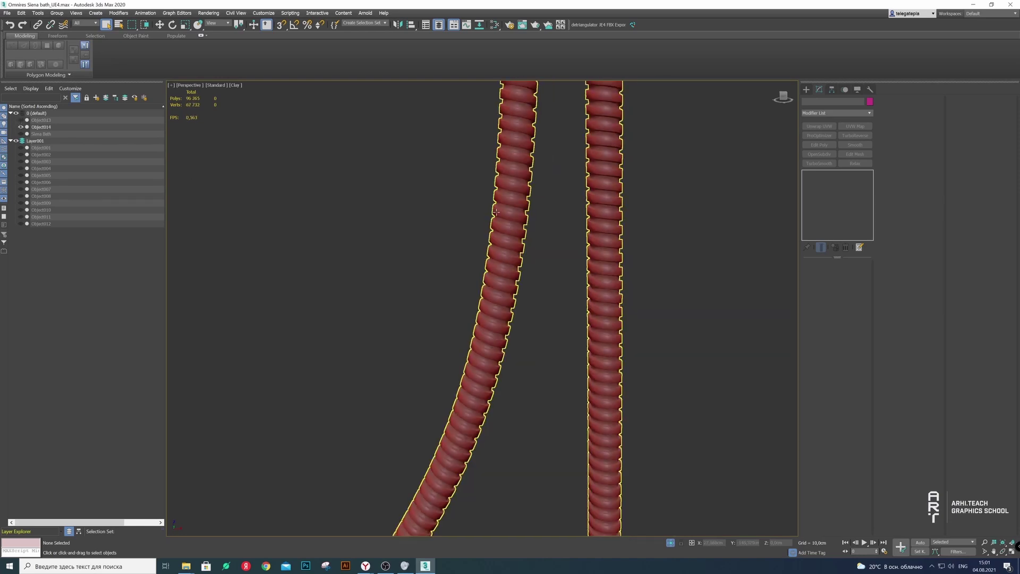
scroll(566, 232, down, 3)
scroll(601, 135, down, 3)
scroll(601, 135, down, 3)
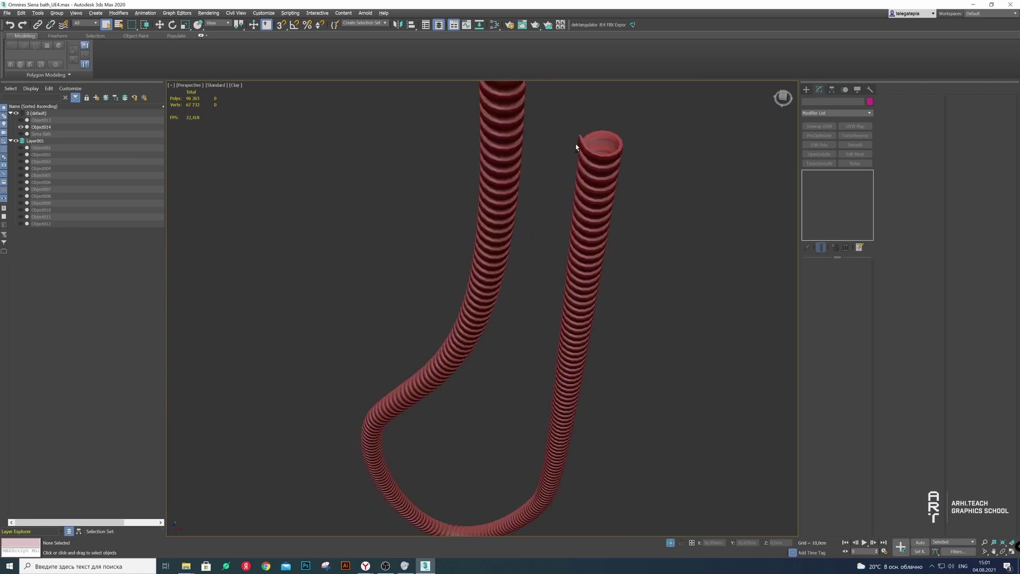
scroll(576, 141, up, 3)
middle_drag(549, 159, 514, 126)
scroll(513, 126, up, 2)
scroll(478, 130, up, 2)
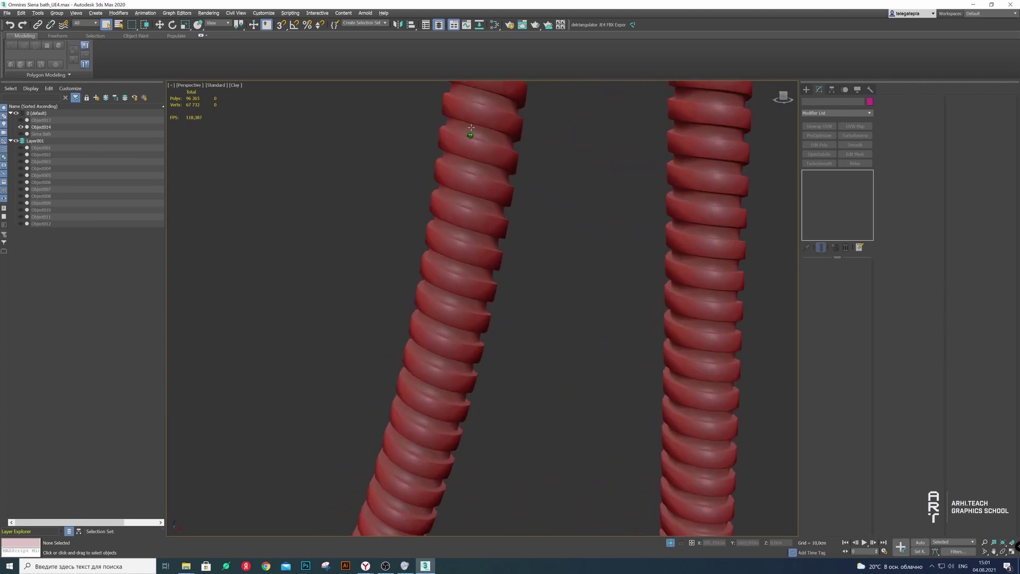
scroll(478, 130, up, 2)
click(485, 136)
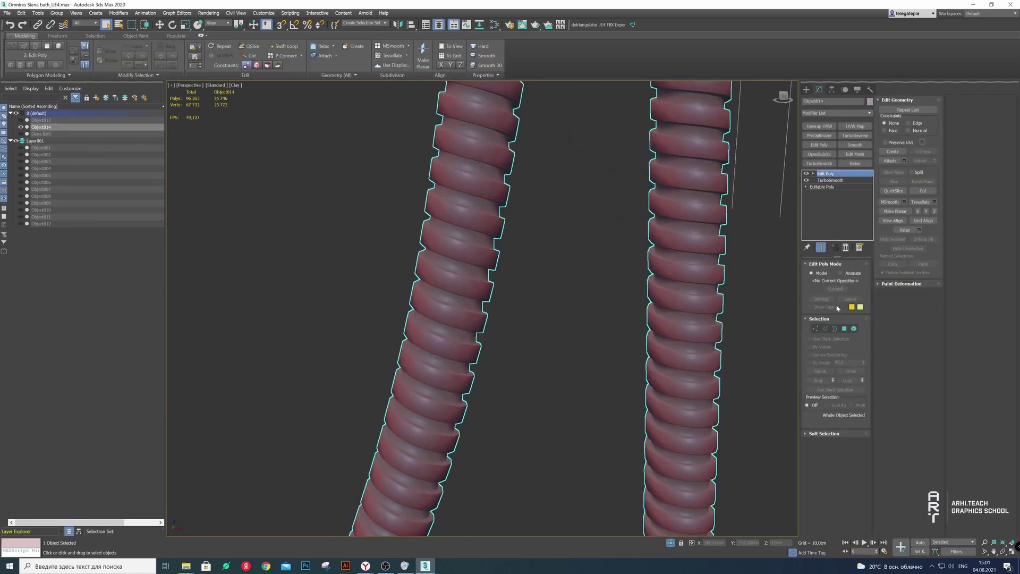
Clear the polygon selection on the hose and orbit around the pipes
key(4)
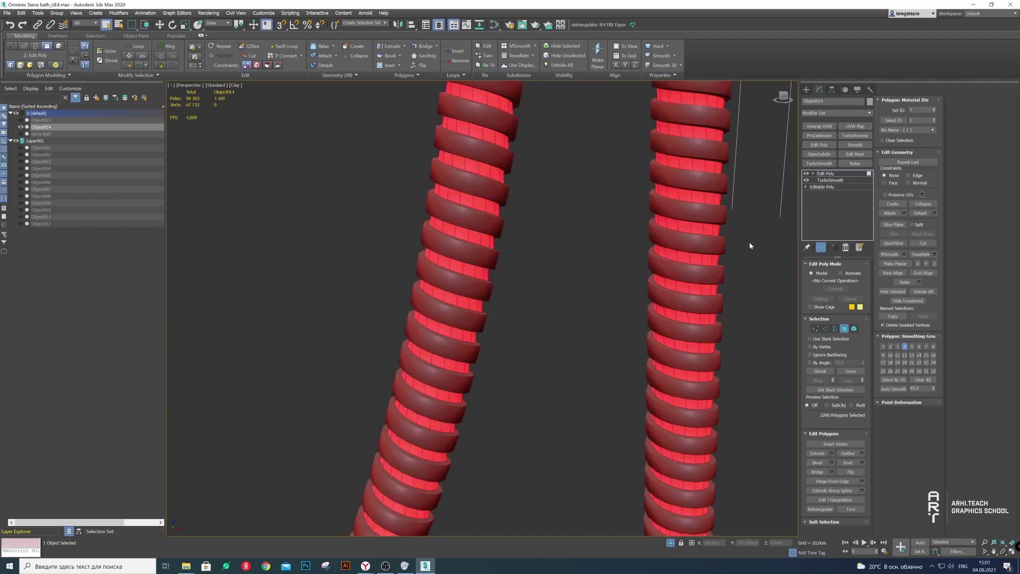
scroll(554, 283, down, 4)
click(585, 300)
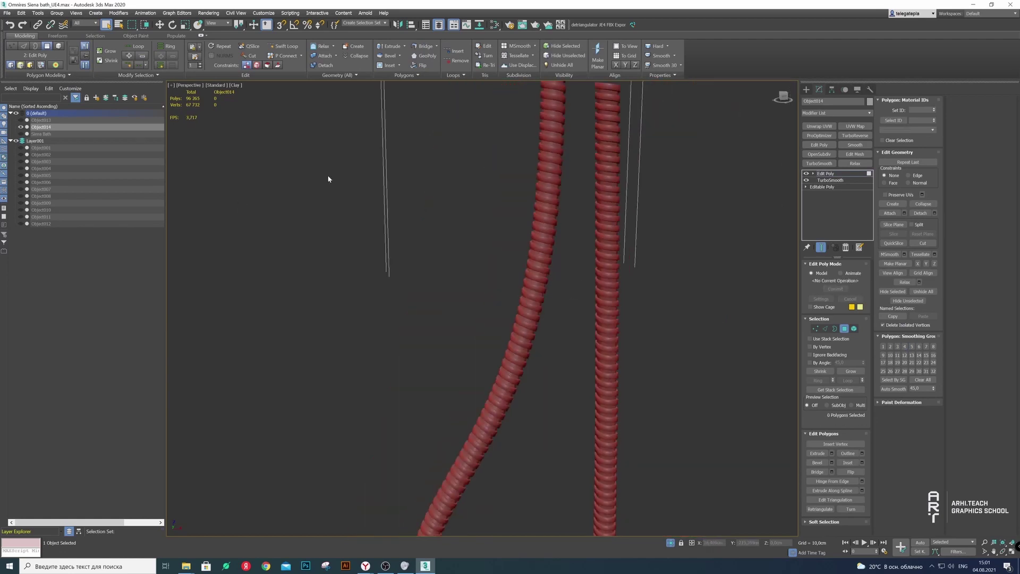
scroll(576, 257, down, 3)
mouse_move(576, 257)
alt+middle_down()
mouse_move(506, 227)
mouse_move(476, 196)
alt+middle_up()
mouse_move(515, 149)
alt+middle_down()
mouse_move(542, 163)
mouse_move(526, 162)
alt+middle_up()
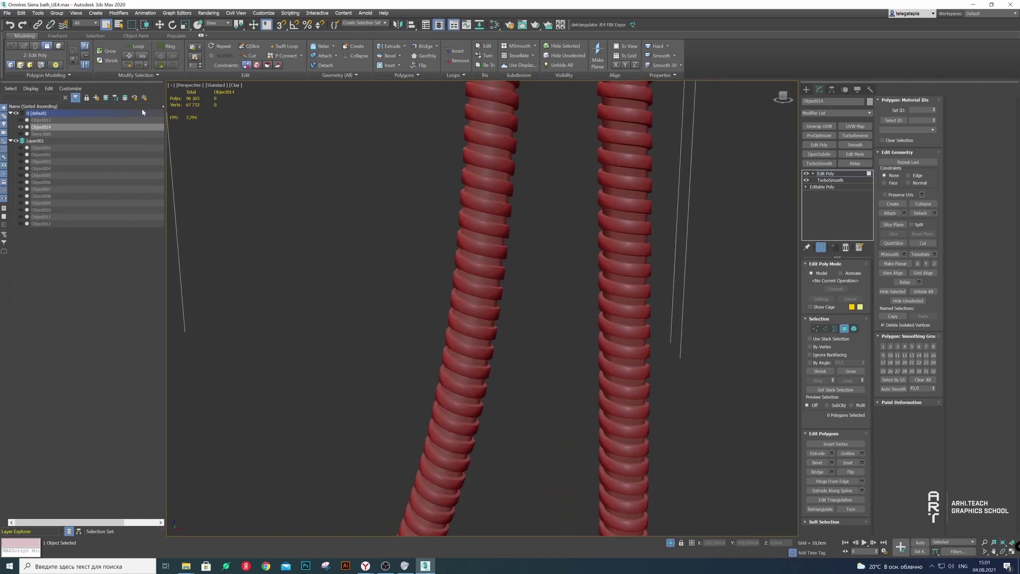
Unhide and select the original hose Object013, then delete it
click(20, 120)
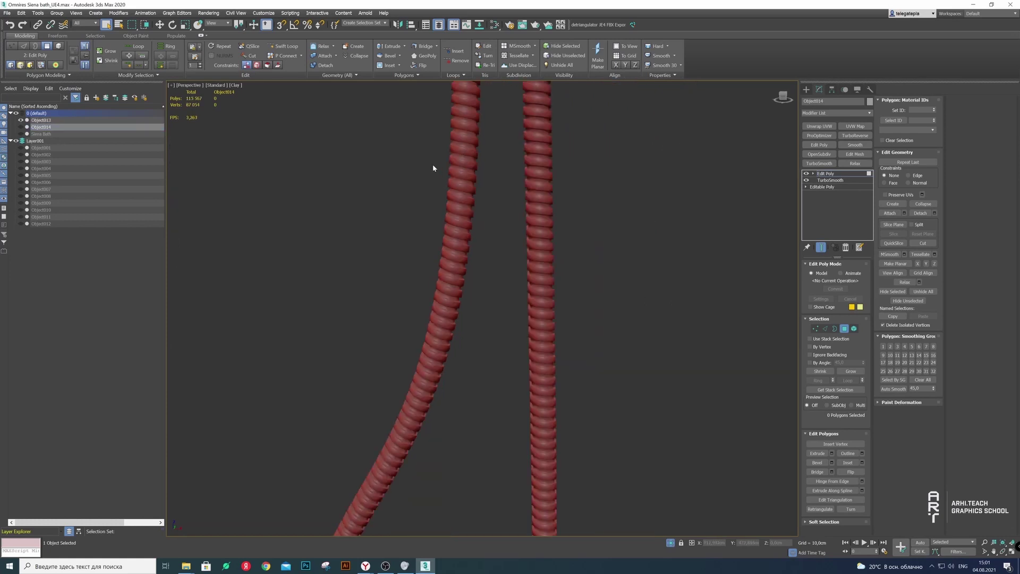
click(466, 159)
key(z)
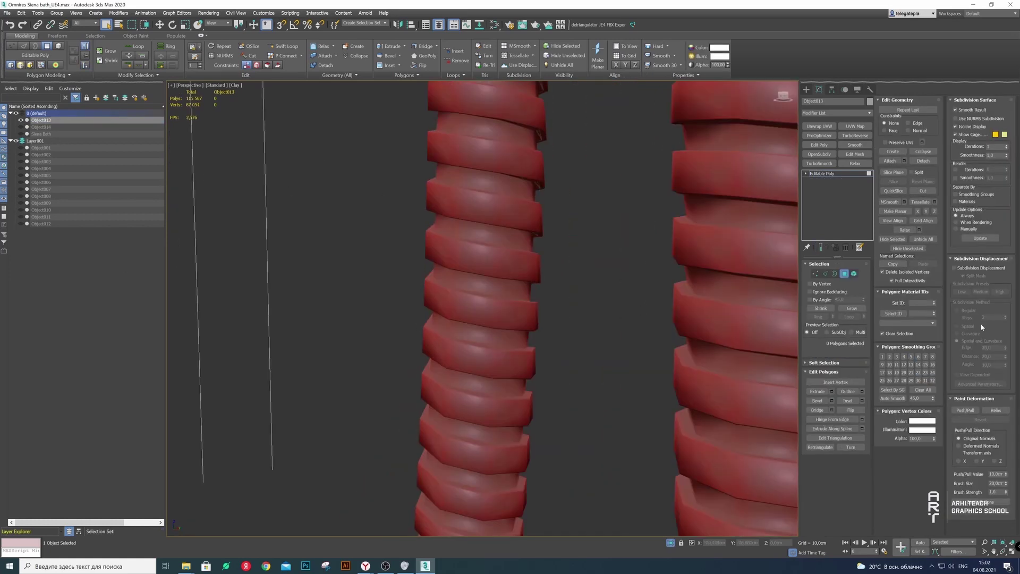
click(843, 273)
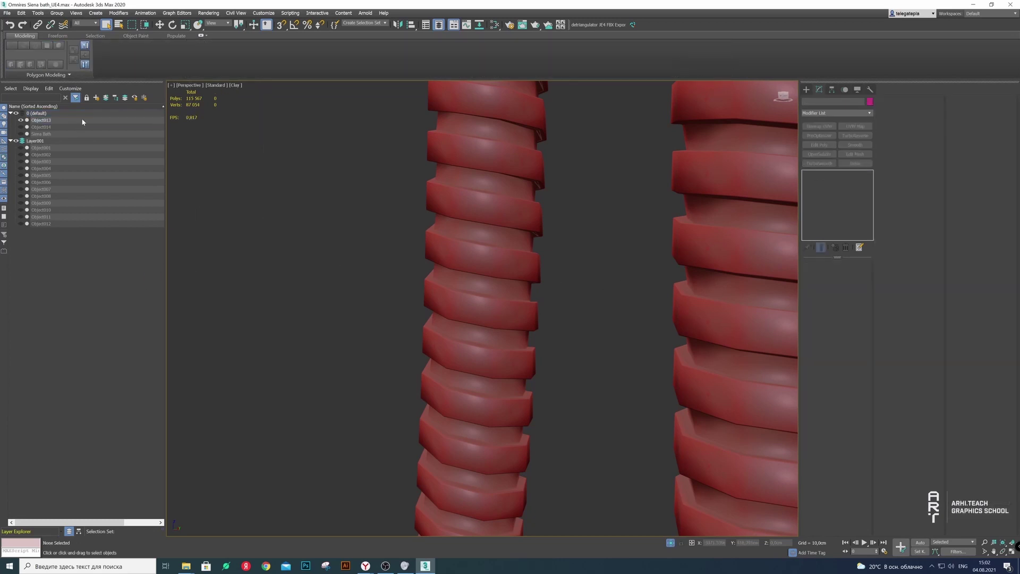
click(839, 273)
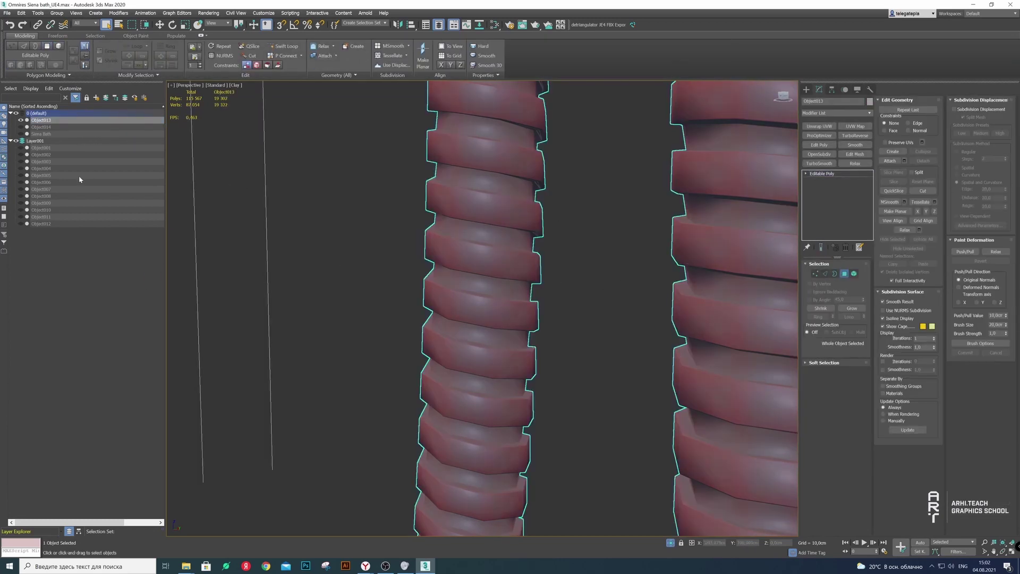
key(Delete)
Select the optimized hose Object014 and frame it in the viewport
click(41, 120)
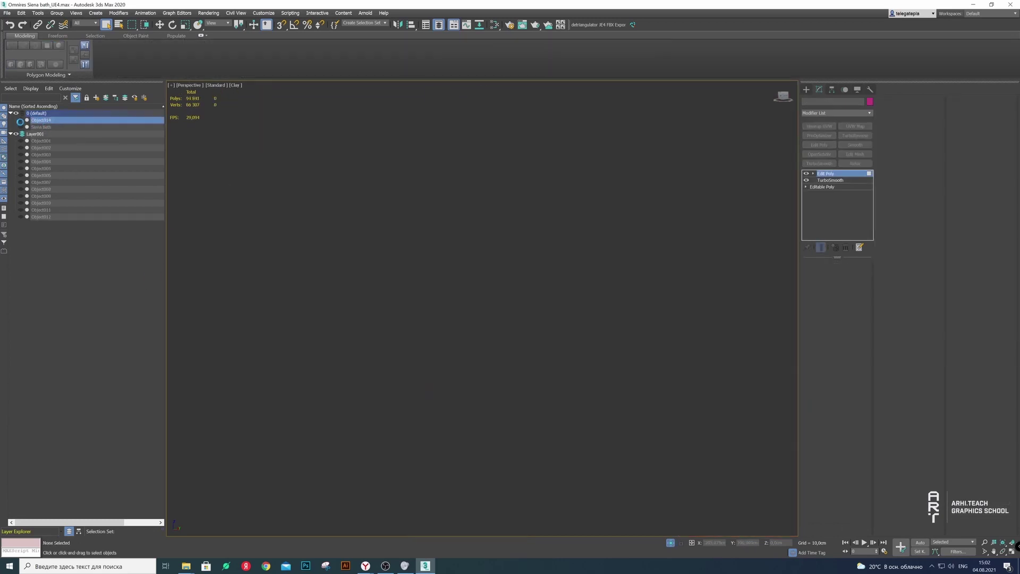
key(z)
scroll(553, 234, down, 3)
scroll(553, 234, down, 3)
scroll(552, 234, up, 3)
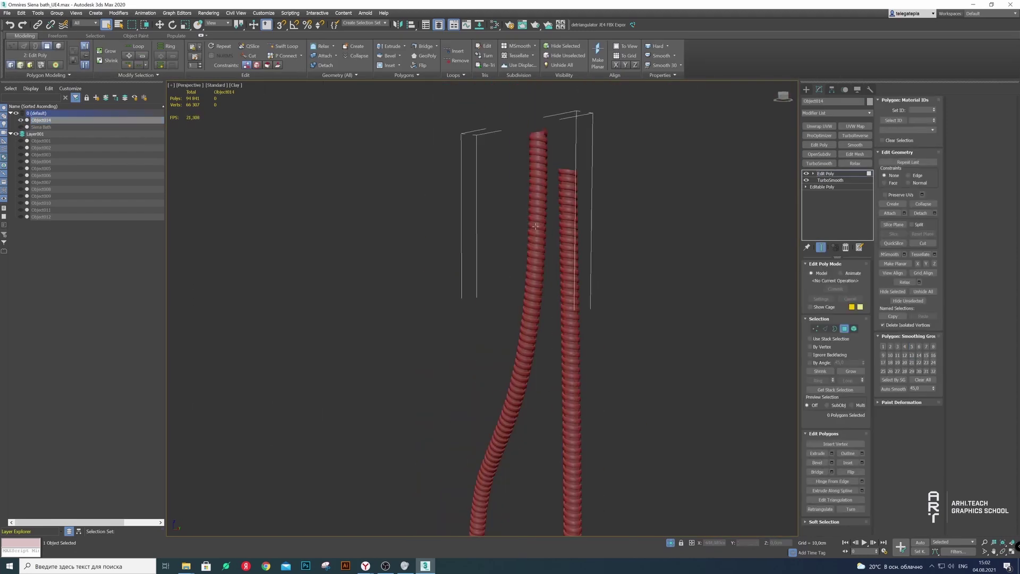
scroll(578, 237, up, 2)
scroll(589, 235, up, 4)
scroll(594, 237, down, 4)
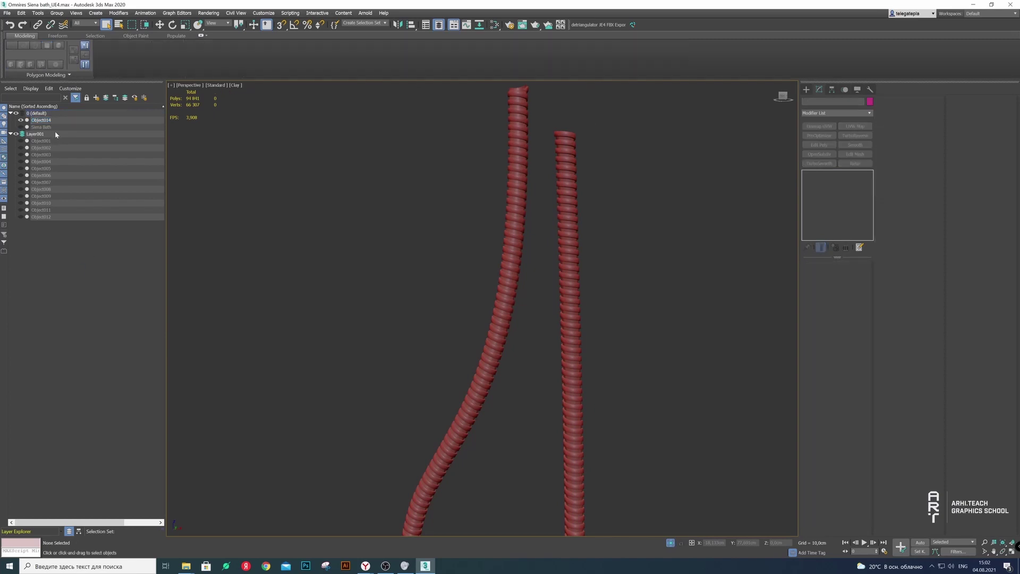
Finish renaming Object014 and end isolation so all scene objects reappear
key(Return)
right_click(370, 174)
click(394, 109)
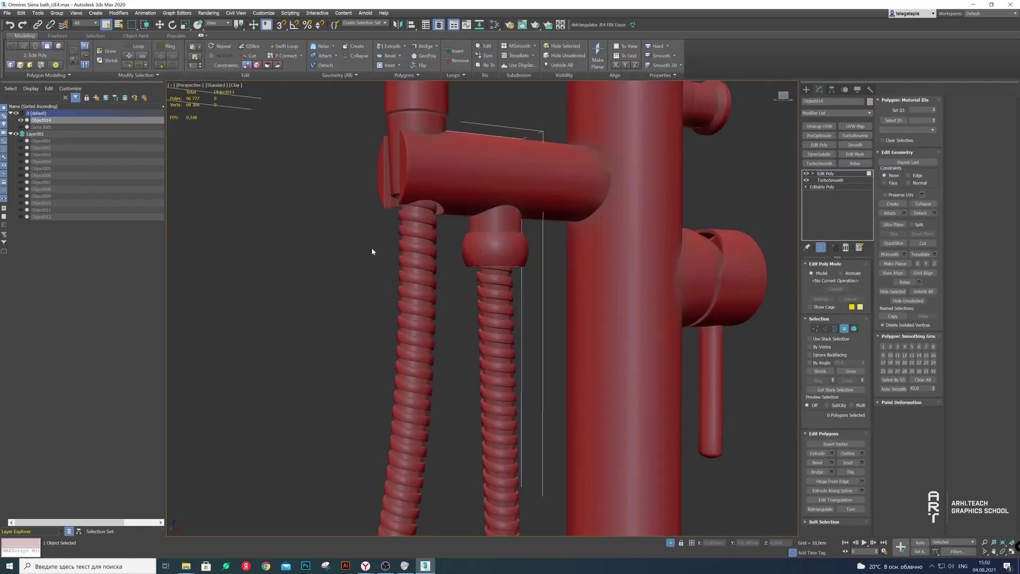
scroll(336, 229, down, 3)
scroll(337, 231, down, 2)
scroll(410, 286, down, 3)
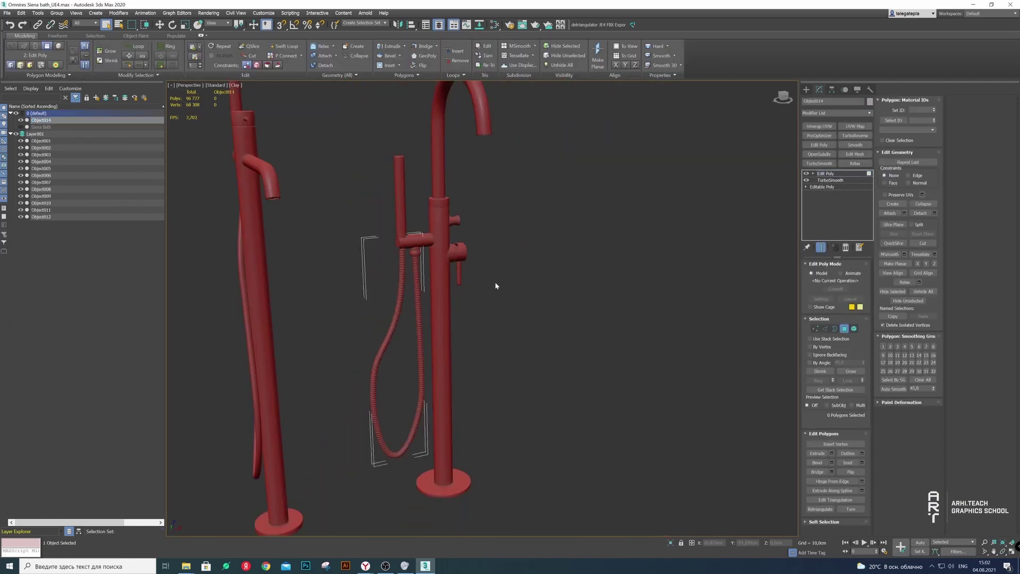
Move Object014 into Layer001
click(21, 120)
click(108, 100)
click(154, 310)
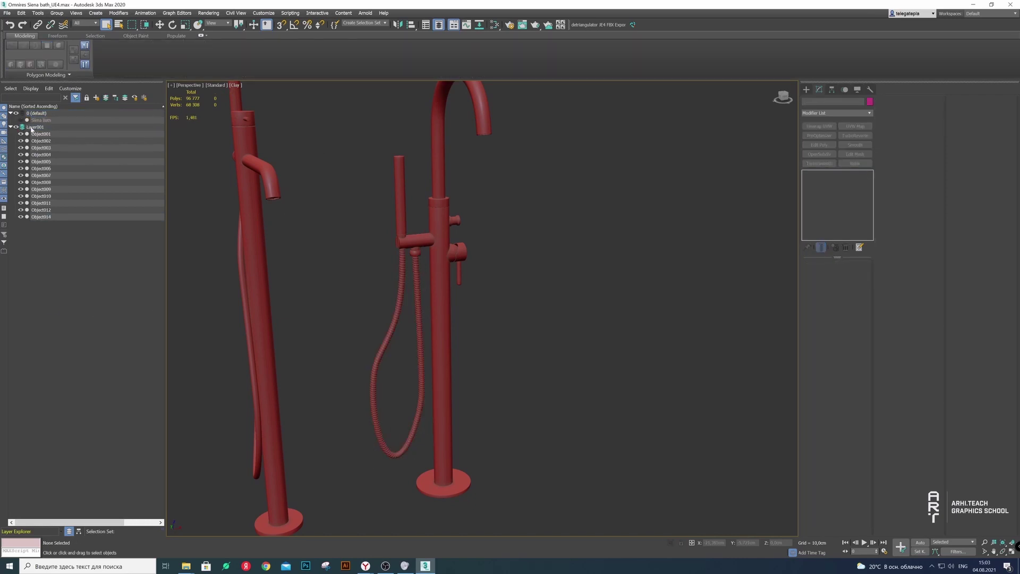
click(31, 129)
scroll(282, 212, down, 5)
scroll(282, 212, up, 2)
Hide Object001 and Object002, leaving the faucet parts visible
click(279, 224)
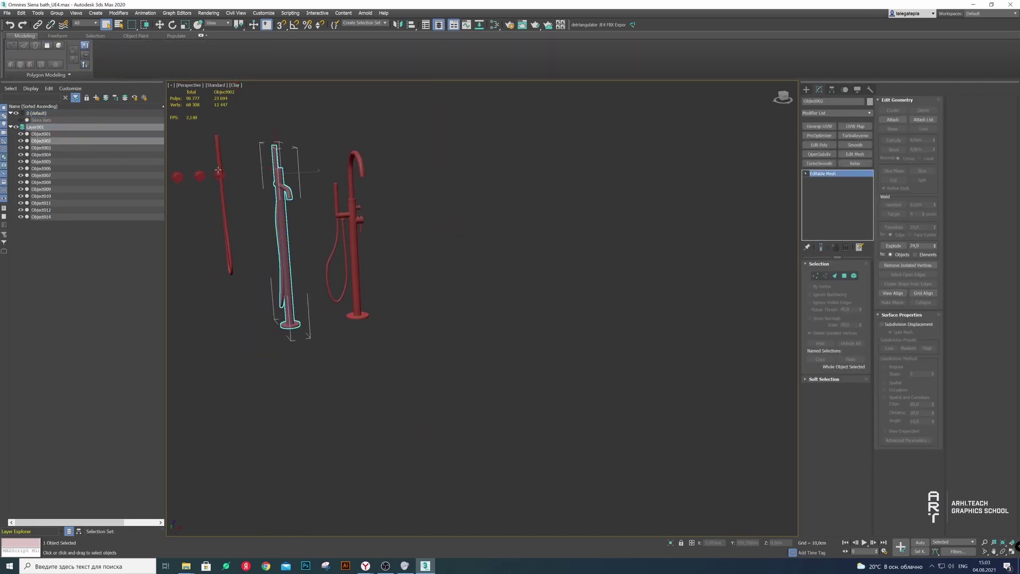
click(202, 159)
click(16, 127)
click(16, 127)
click(41, 134)
shift+click(41, 141)
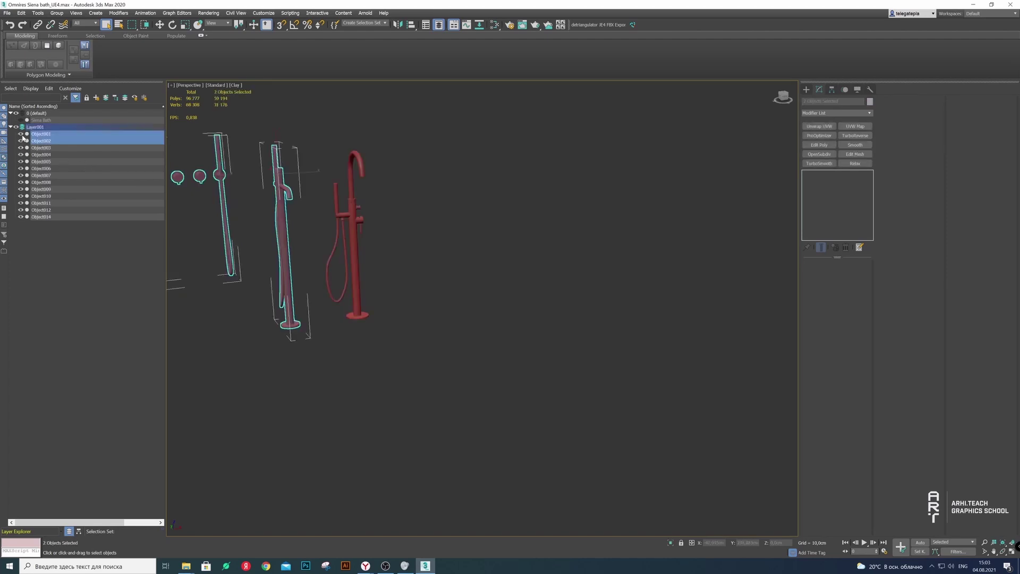
scroll(330, 211, up, 3)
scroll(335, 207, up, 3)
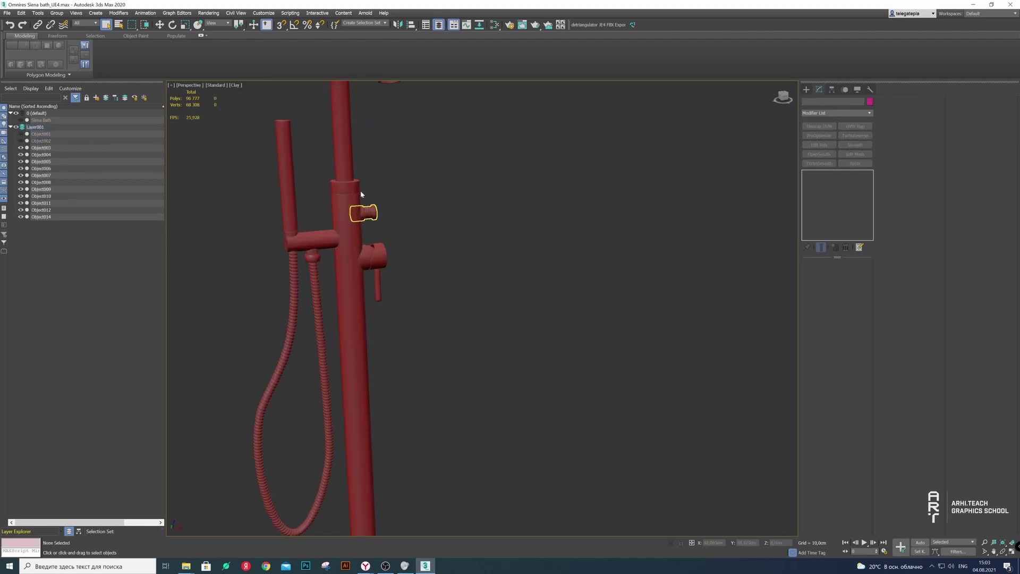
scroll(353, 200, down, 3)
Convert Object003 through Object014 to Editable Mesh
click(356, 159)
scroll(356, 159, up, 3)
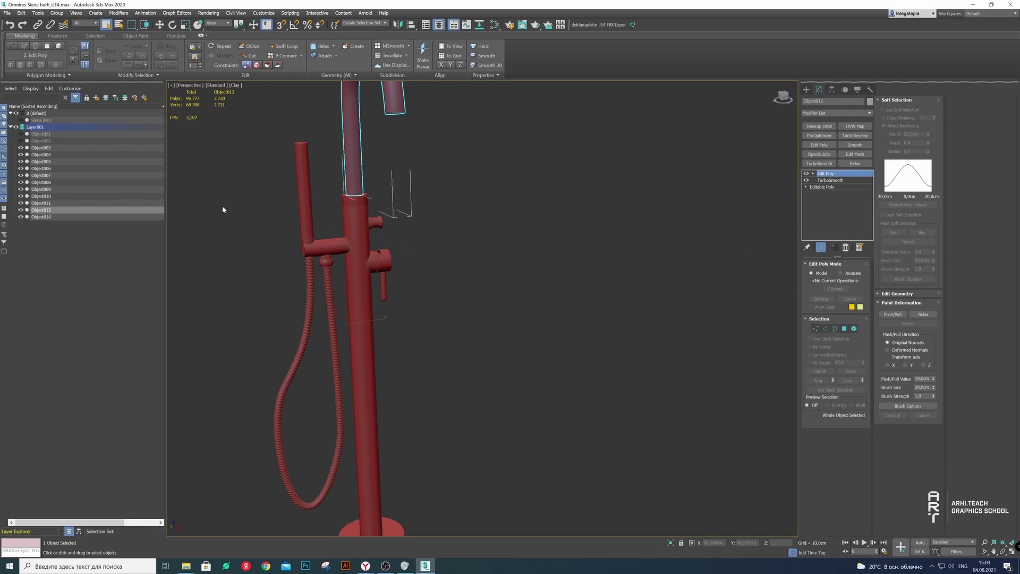
click(41, 148)
shift+click(52, 217)
right_click(389, 201)
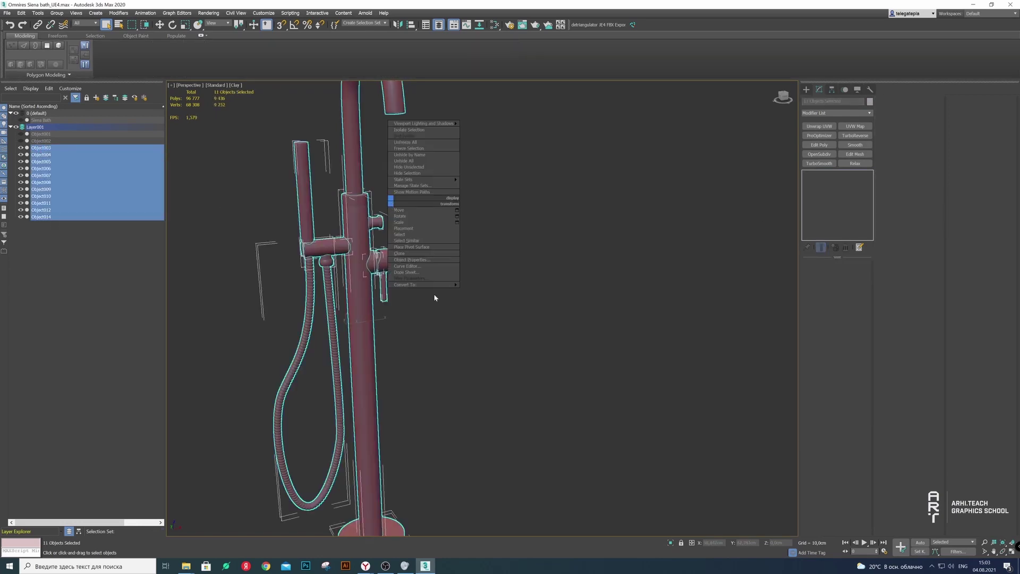
click(508, 291)
Attach the pole, hand-shower handle, hose and valve body to Object012
click(342, 155)
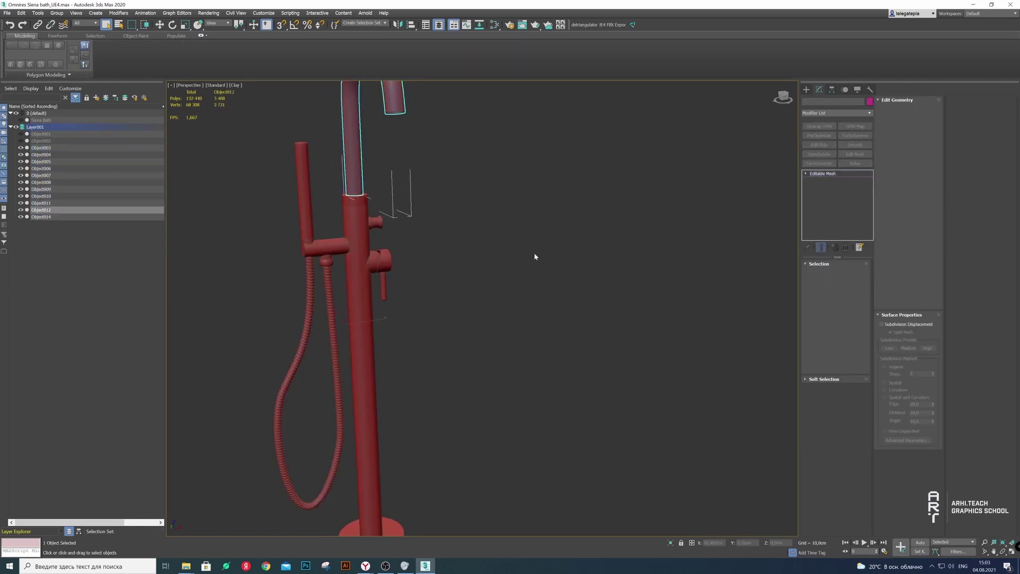
click(893, 120)
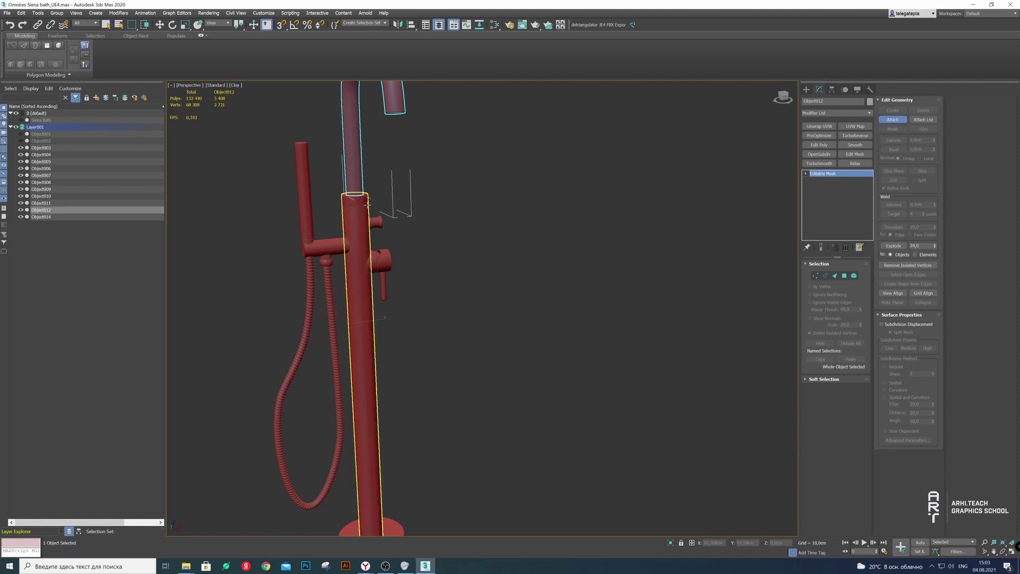
click(355, 240)
click(301, 186)
click(307, 271)
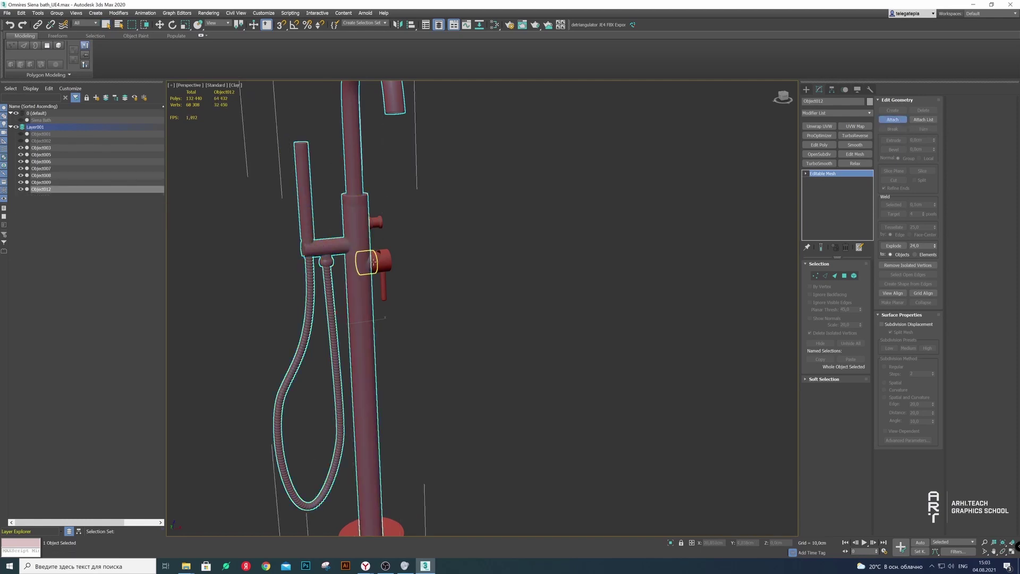
click(380, 261)
Attach the valve lever, knob and base disc too, then hide the faucet layer
click(384, 287)
click(379, 225)
scroll(379, 225, down, 5)
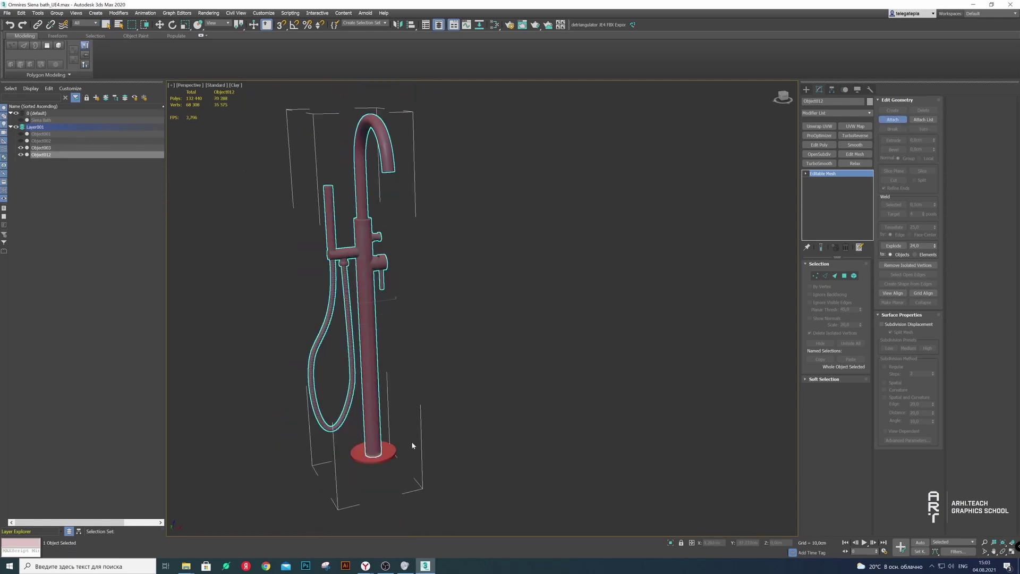
click(377, 450)
right_click(905, 129)
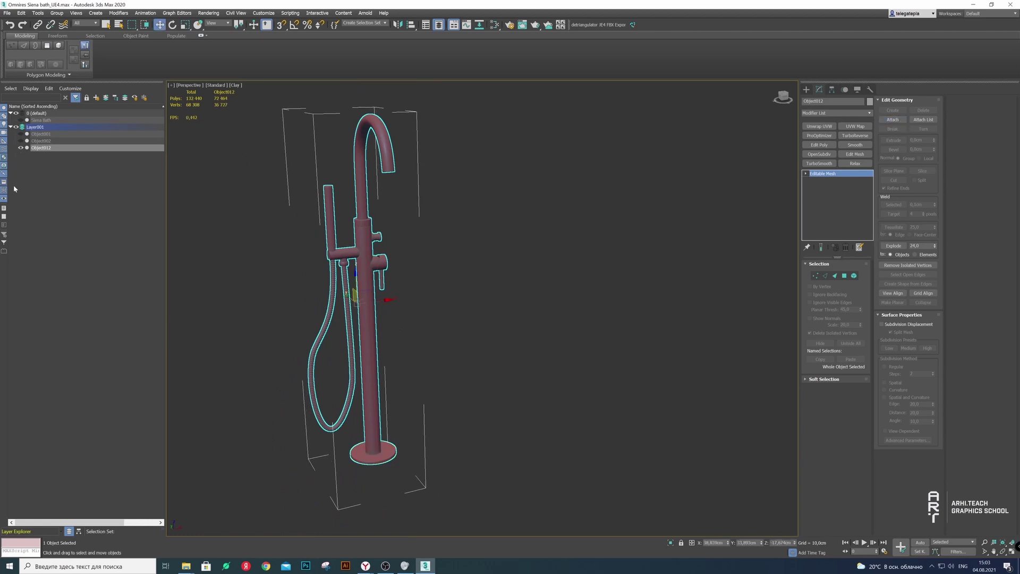
click(14, 184)
Unhide the Siena Bath and frame it to inspect the bath floor
click(20, 120)
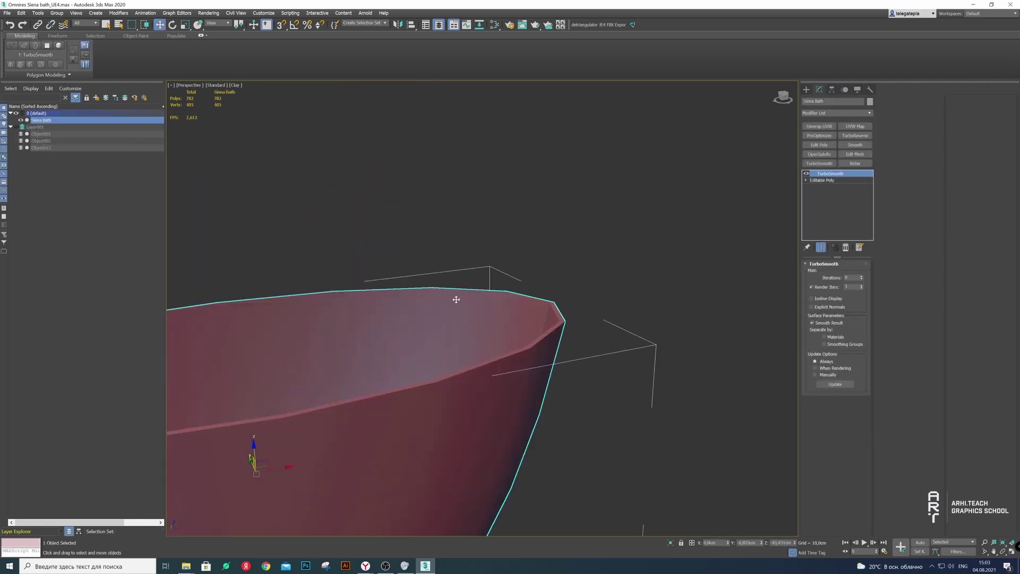
key(z)
mouse_move(432, 329)
alt+middle_down()
mouse_move(545, 375)
mouse_move(516, 275)
mouse_move(452, 320)
alt+middle_up()
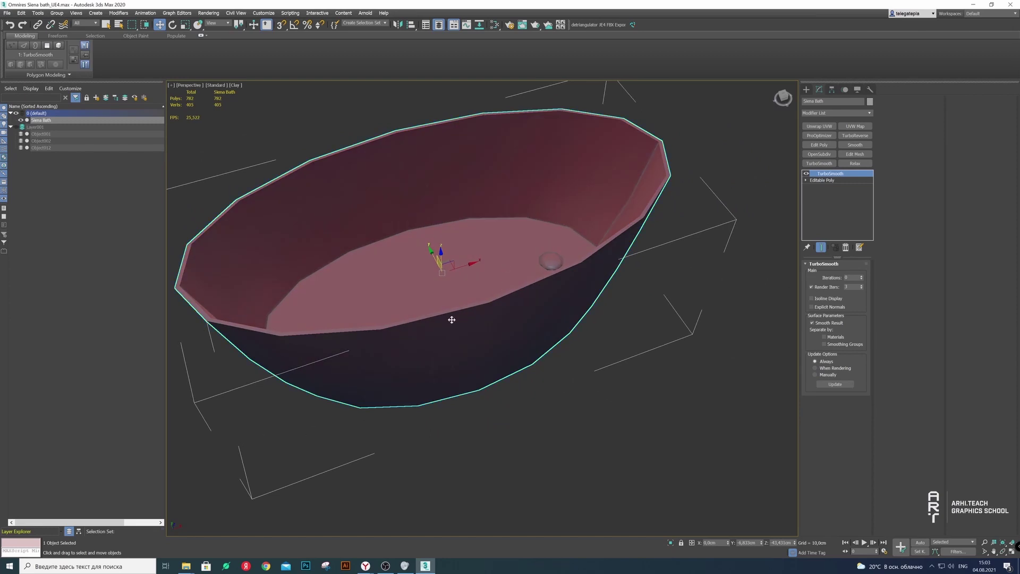
alt+middle_drag(427, 357, 424, 340)
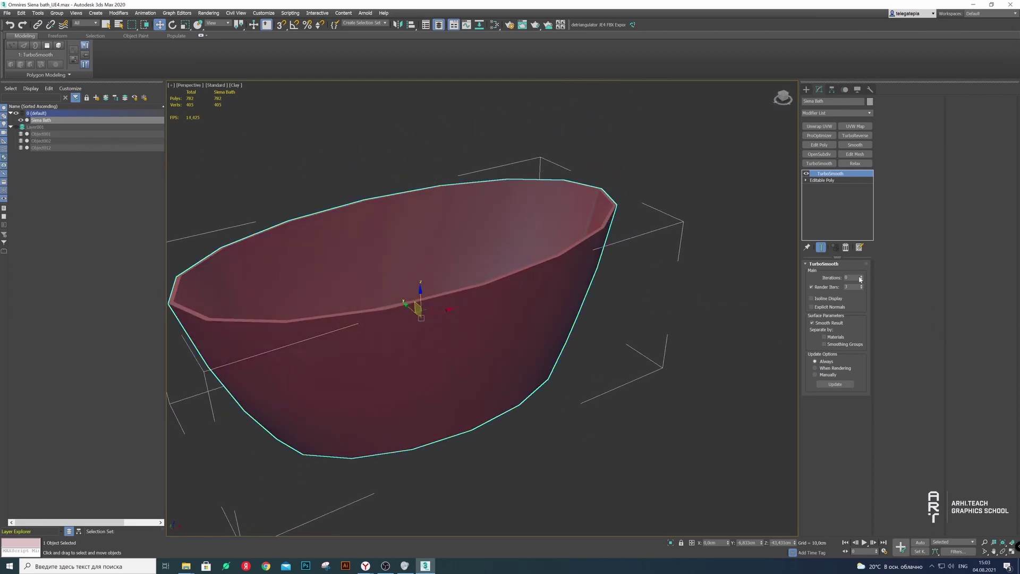
mouse_move(638, 287)
alt+middle_down()
mouse_move(569, 289)
mouse_move(603, 298)
alt+middle_up()
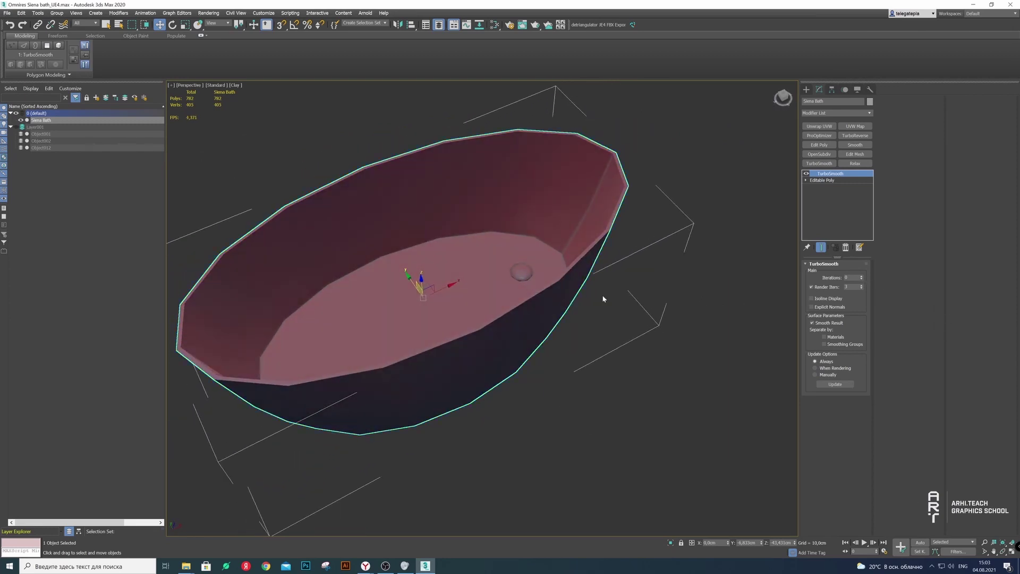
Remove TurboSmooth and detach the round floor bump as Object013
click(845, 248)
click(854, 273)
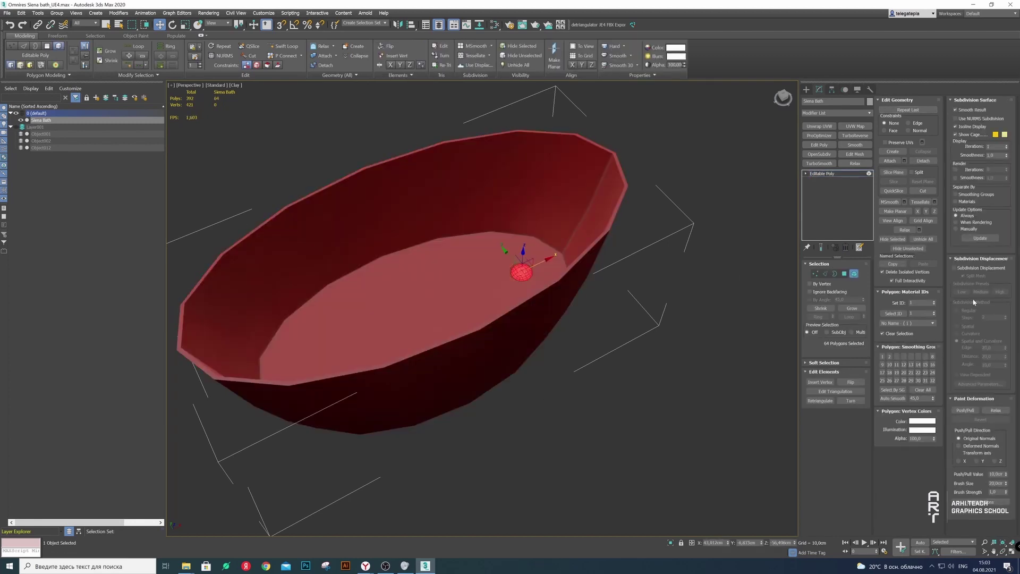
click(924, 161)
click(536, 292)
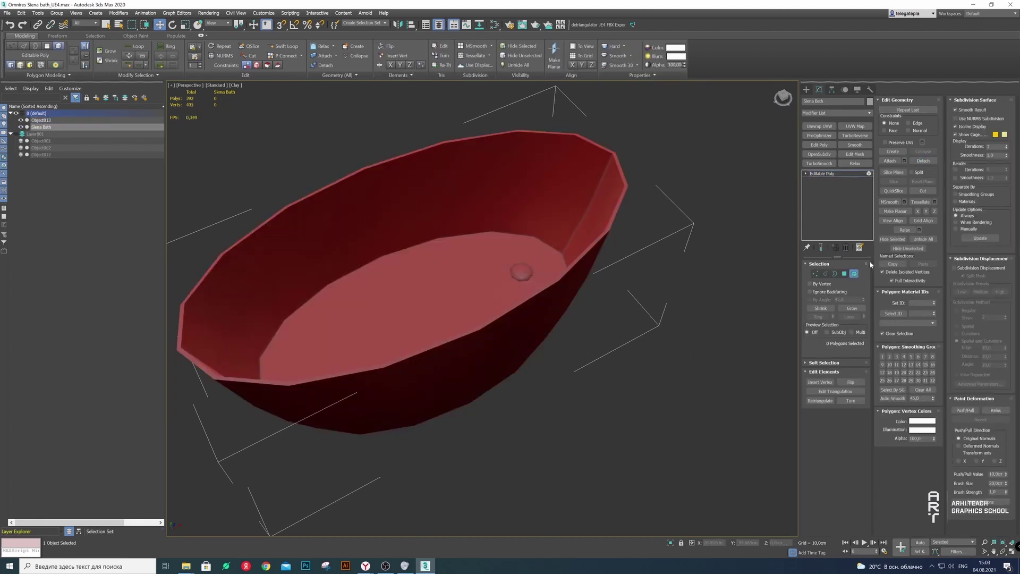
key(5)
Re-add TurboSmooth to the bath with 3 iterations
click(819, 163)
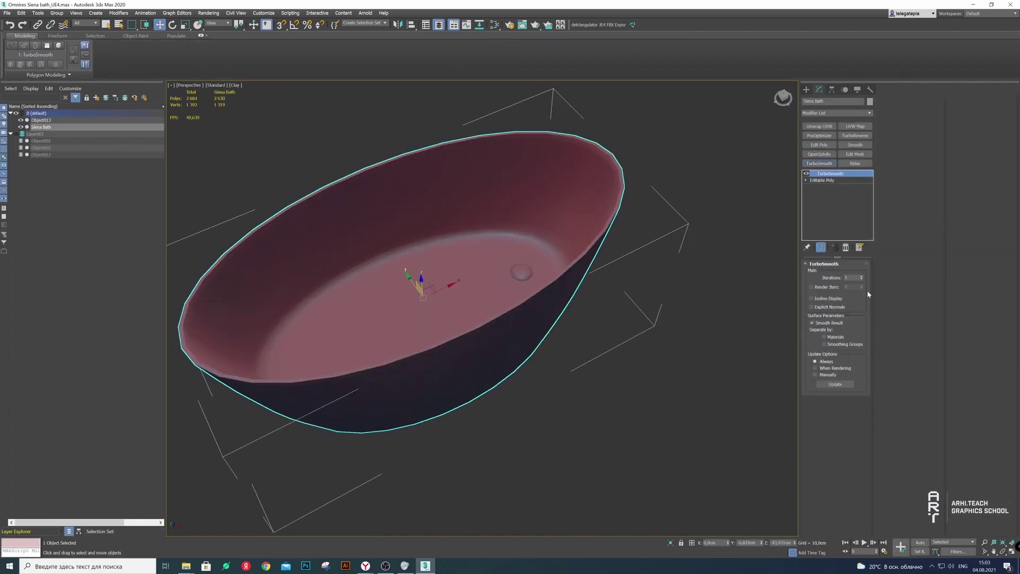
click(861, 276)
click(654, 389)
alt+middle_drag(653, 389, 606, 244)
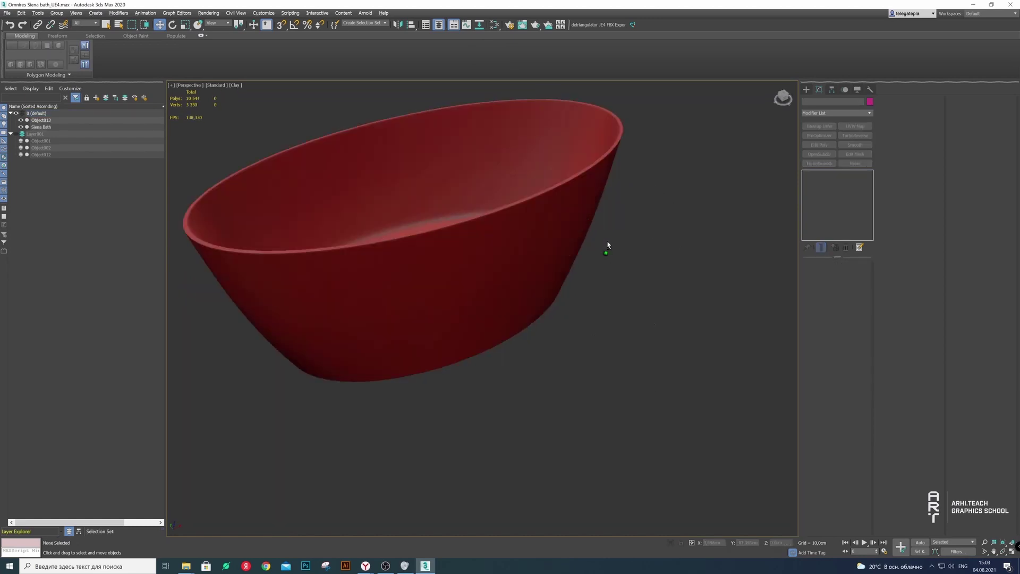
scroll(635, 200, up, 5)
mouse_move(636, 200)
alt+middle_down()
mouse_move(606, 218)
mouse_move(585, 351)
alt+middle_up()
click(584, 352)
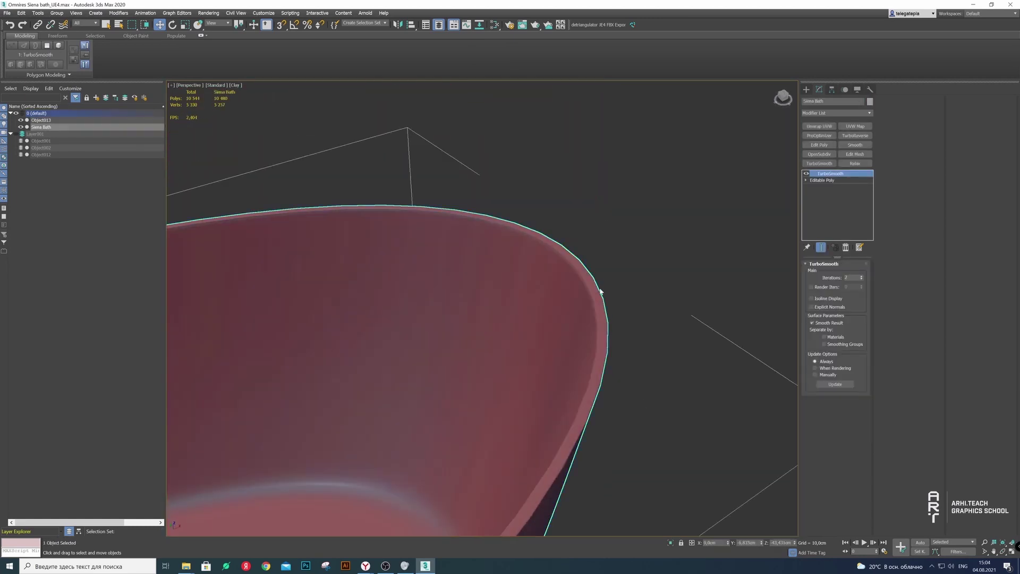
click(862, 277)
alt+middle_drag(656, 287, 615, 278)
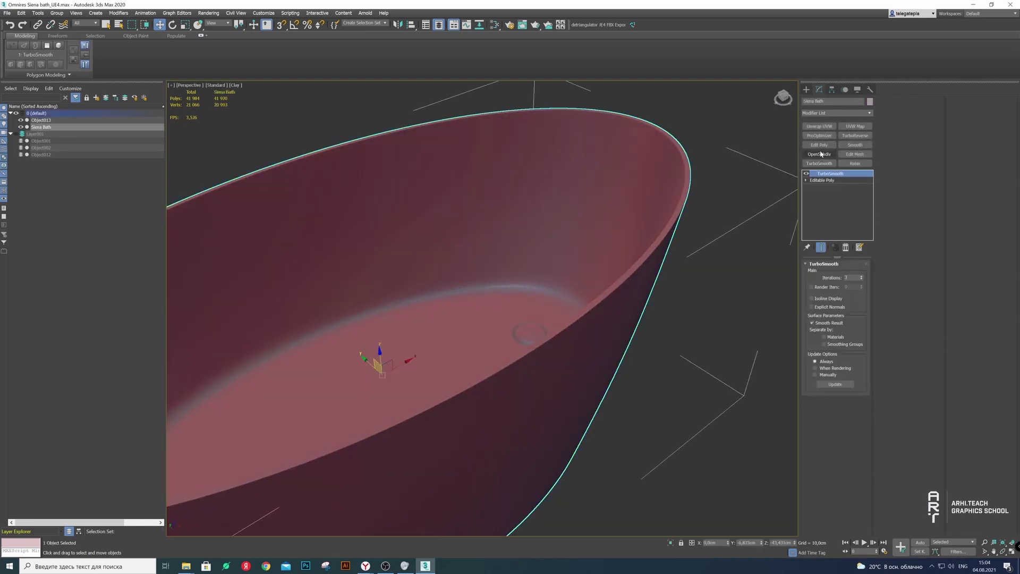
Add an Edit Poly modifier and try selecting rim polygons by material ID 1
click(819, 145)
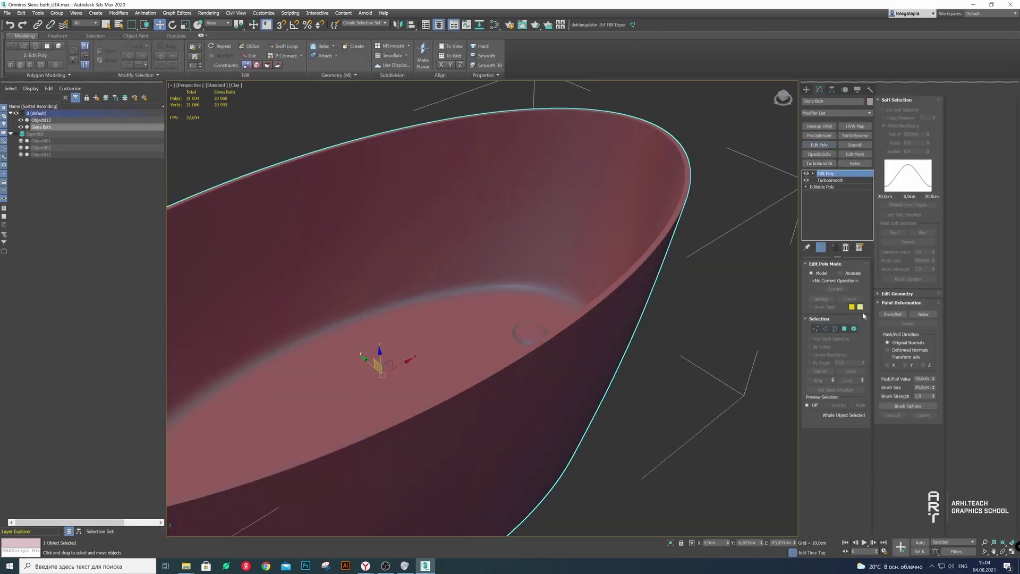
click(844, 329)
click(626, 199)
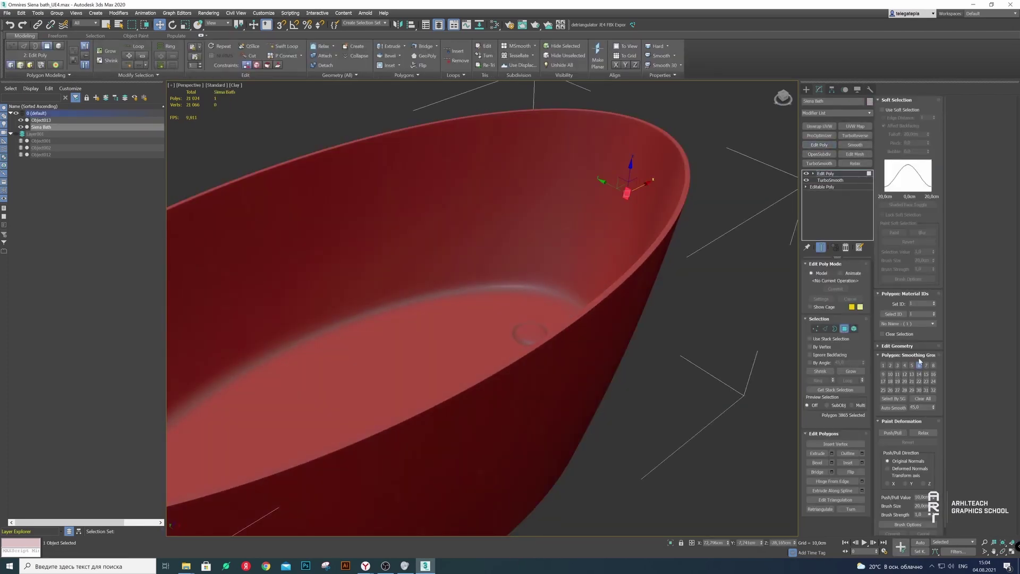
scroll(884, 455, down, 1)
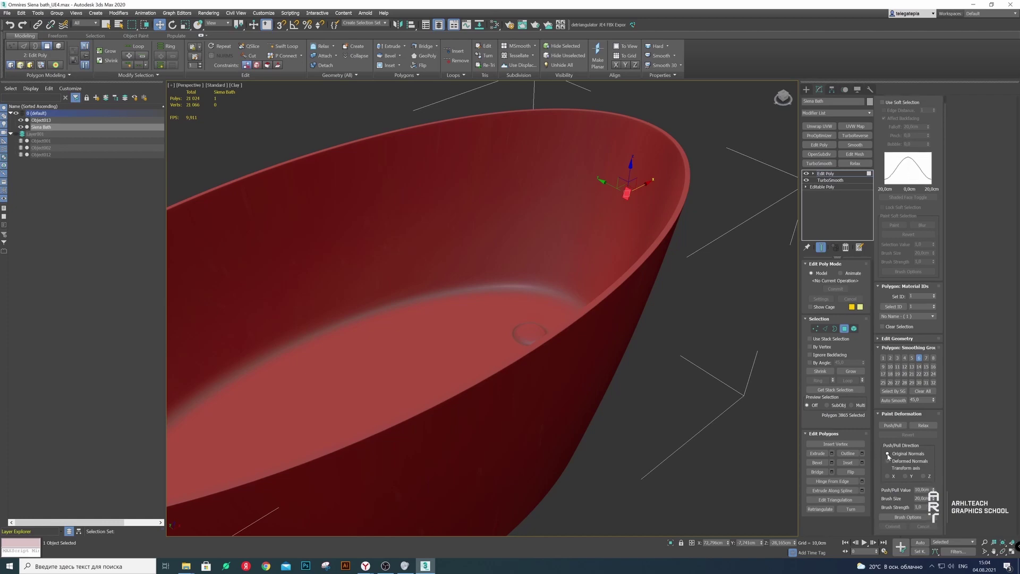
click(894, 307)
scroll(625, 296, up, 3)
mouse_move(646, 255)
alt+middle_down()
mouse_move(637, 230)
mouse_move(655, 264)
mouse_move(656, 246)
mouse_move(611, 279)
mouse_move(537, 255)
mouse_move(552, 214)
mouse_move(547, 224)
mouse_move(637, 348)
alt+middle_up()
scroll(619, 262, up, 3)
scroll(611, 279, down, 3)
scroll(567, 271, down, 6)
click(638, 348)
scroll(474, 302, up, 5)
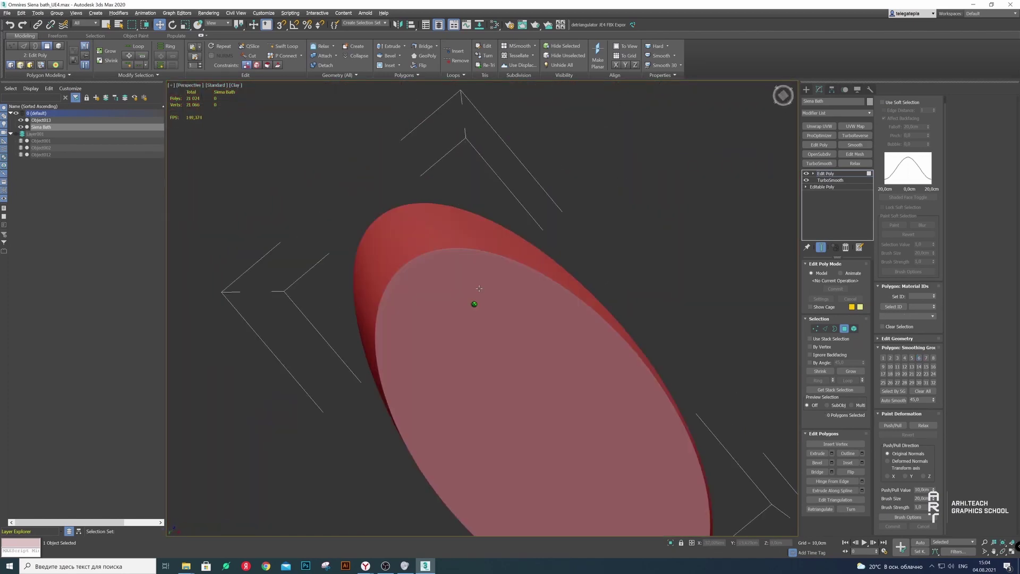
Turn on edged-faces display over the shaded bath
alt+middle_drag(473, 302, 497, 304)
click(498, 304)
click(237, 91)
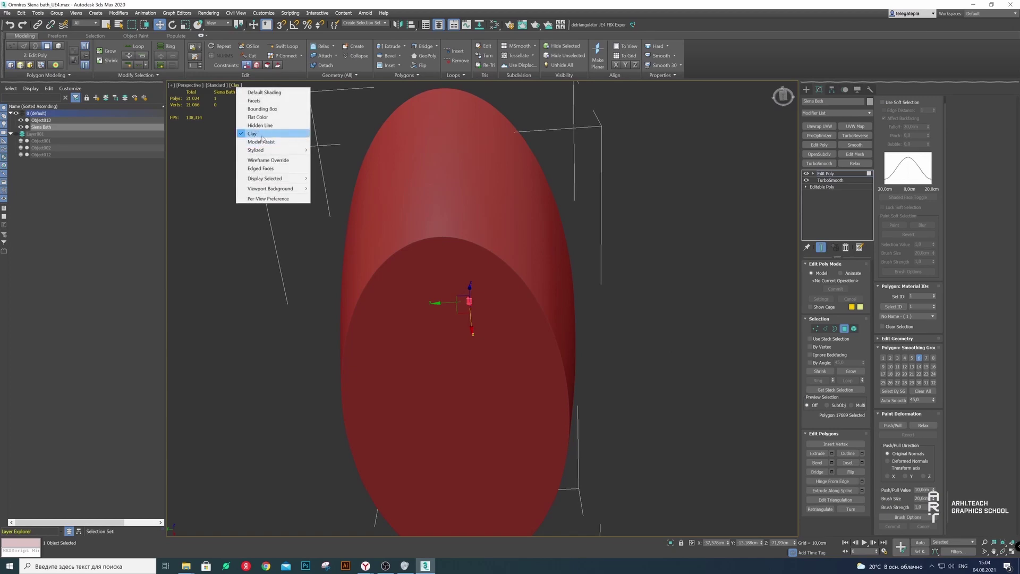
click(238, 92)
click(266, 169)
scroll(440, 248, up, 3)
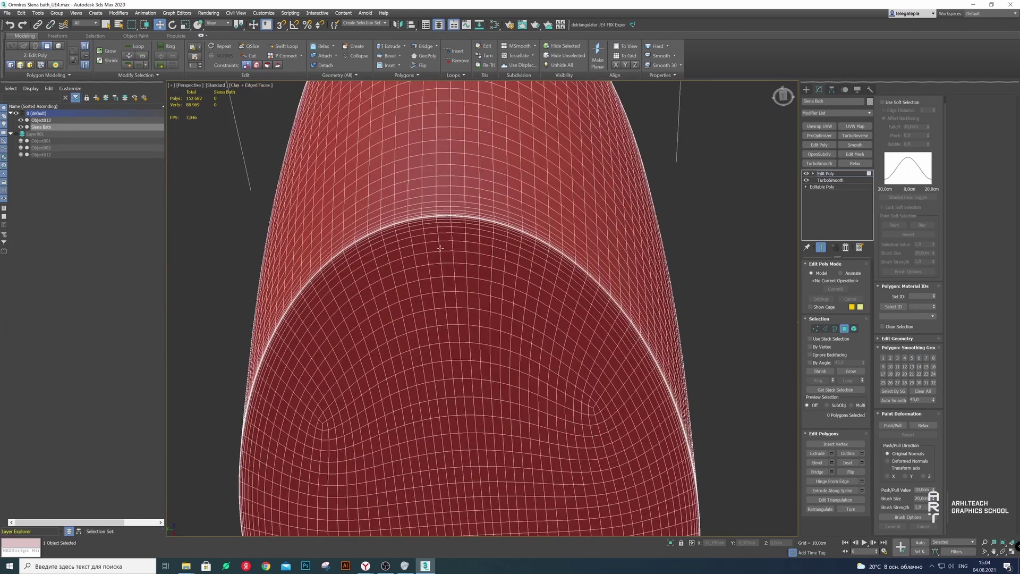
Delete the inner cap element and select the 128-edge open rim border
click(432, 248)
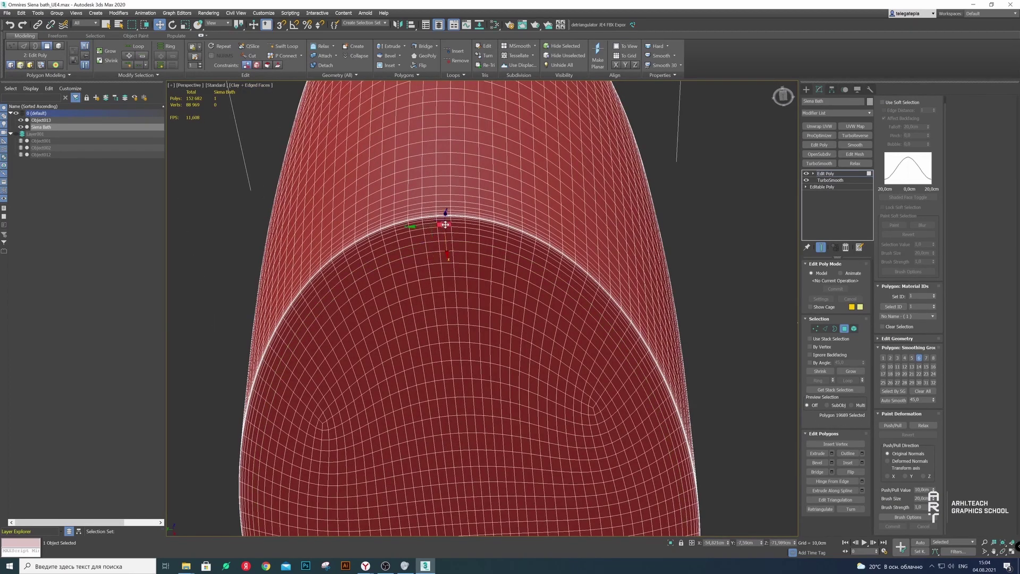
key(5)
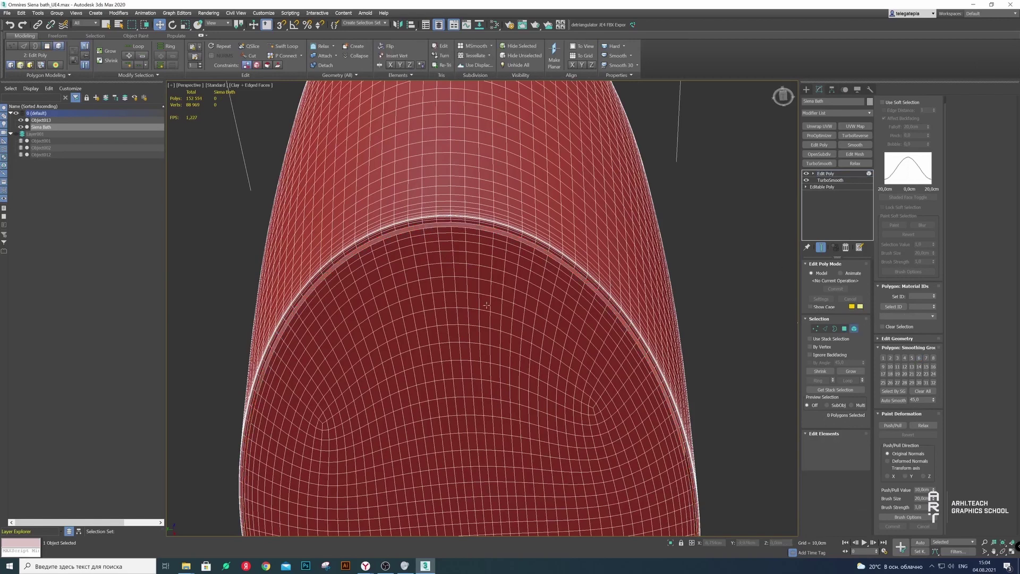
click(487, 305)
key(Delete)
click(835, 329)
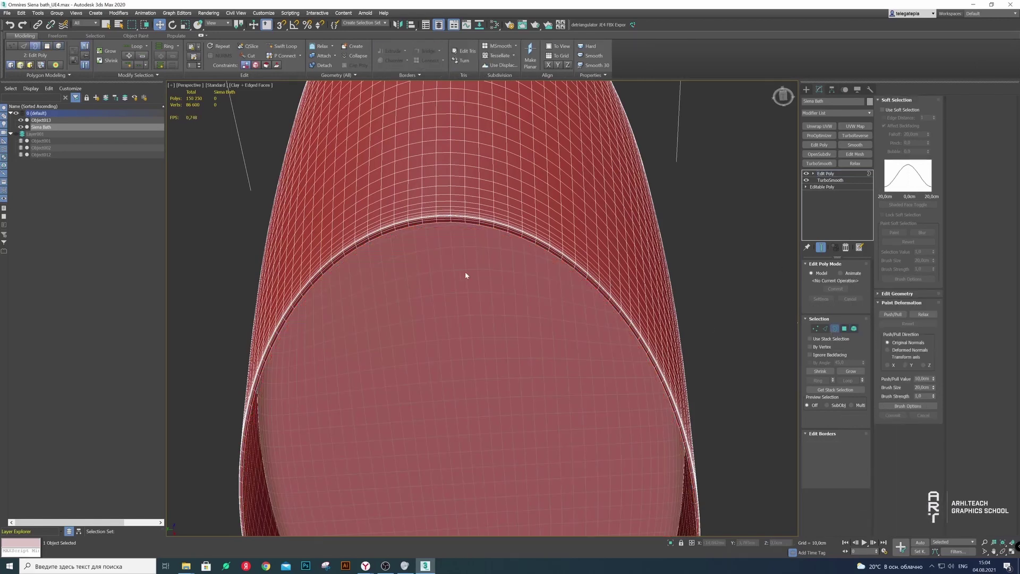
click(472, 224)
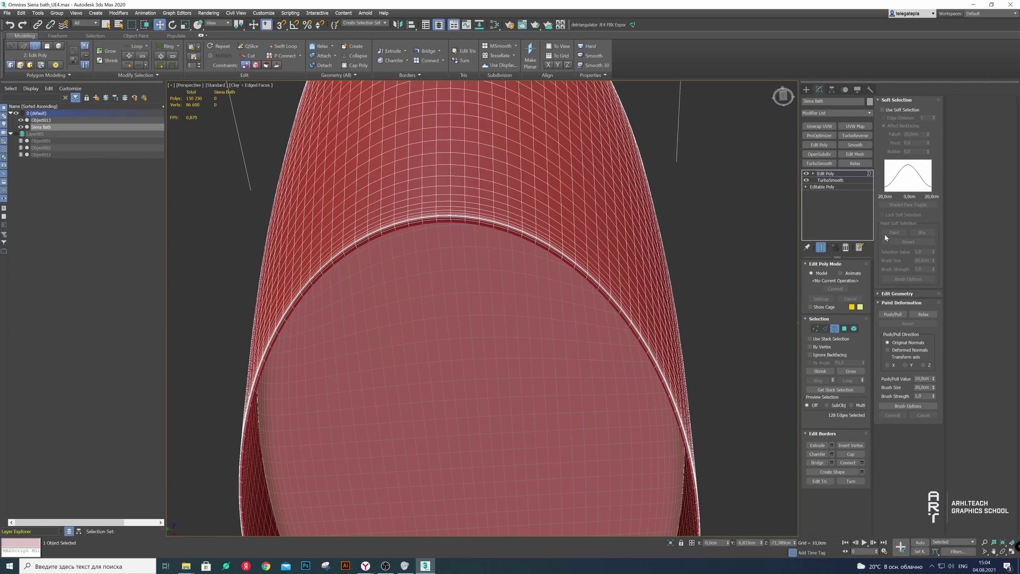
Collapse the Siena Bath's open bottom border to a single centre point
click(897, 293)
click(922, 345)
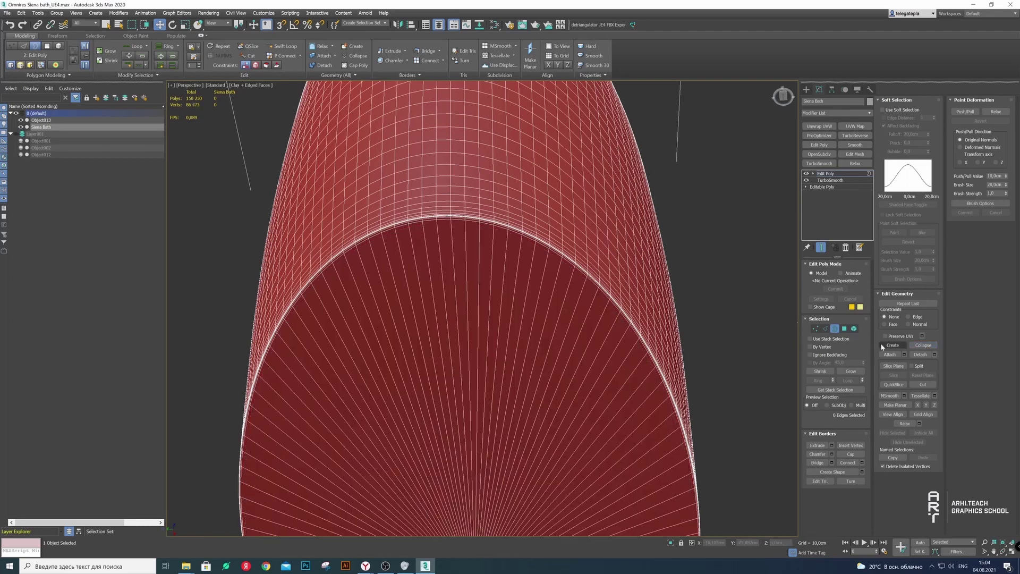
click(673, 245)
scroll(541, 268, down, 6)
scroll(541, 268, up, 5)
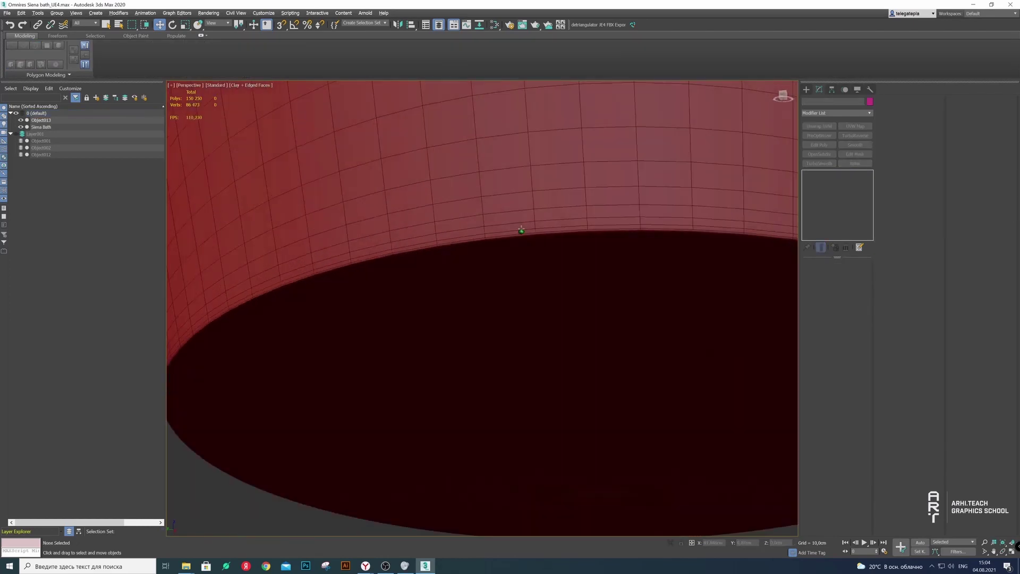
scroll(510, 229, up, 3)
Reselect the bath mesh, enter Edge mode and select the bottom rim edge loop
click(649, 234)
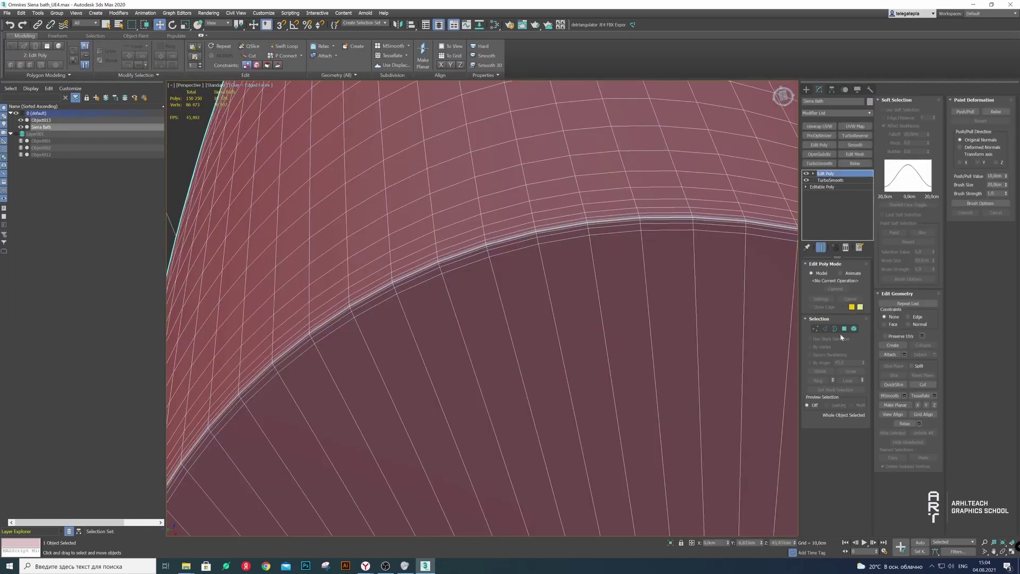
key(3)
click(827, 330)
double_click(536, 232)
scroll(528, 230, up, 3)
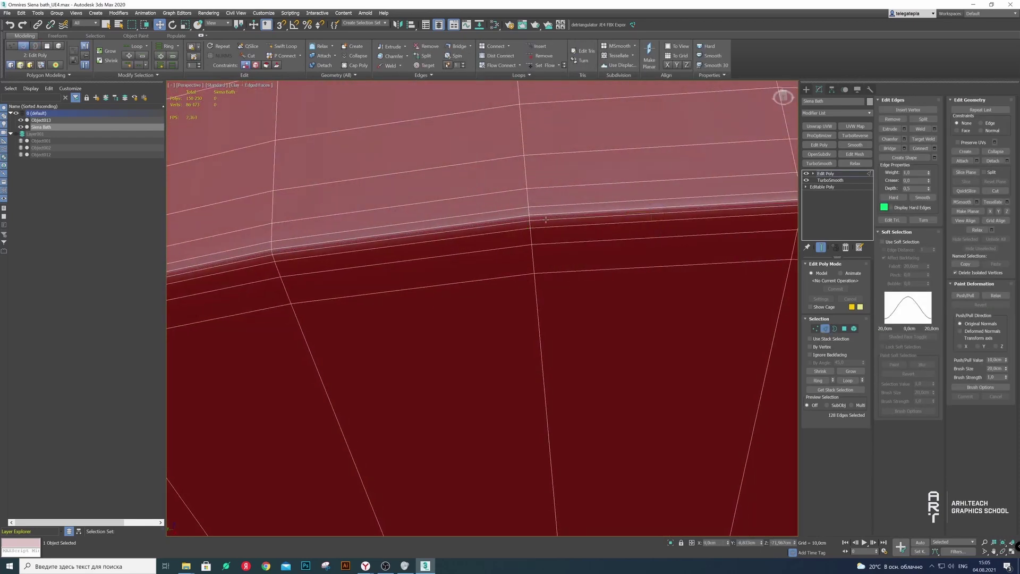
scroll(549, 232, down, 2)
scroll(542, 238, down, 4)
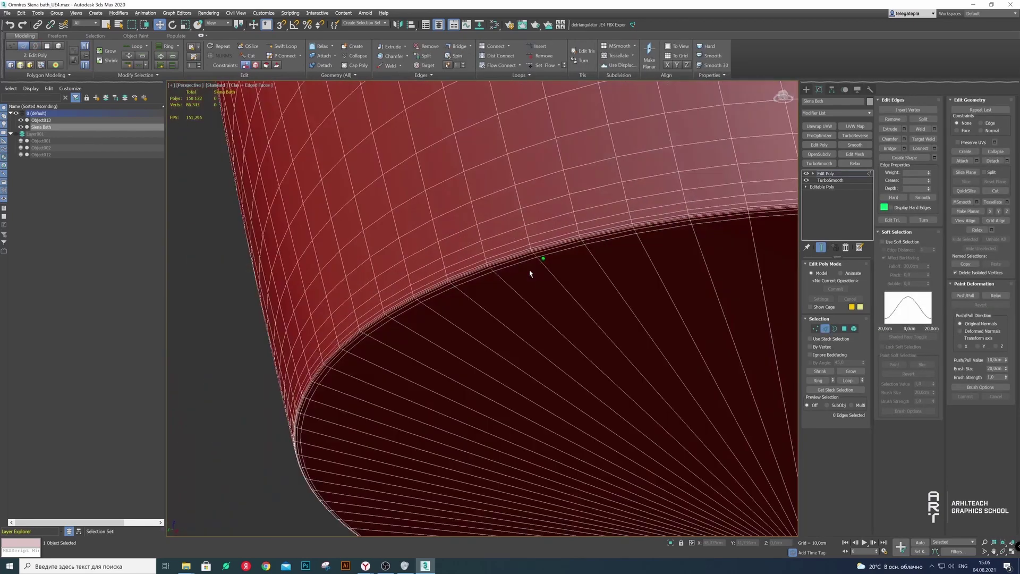
alt+middle_drag(533, 269, 514, 261)
scroll(514, 261, up, 4)
Select the edge loops at the tub's bottom corner and inspect them from below
double_click(520, 254)
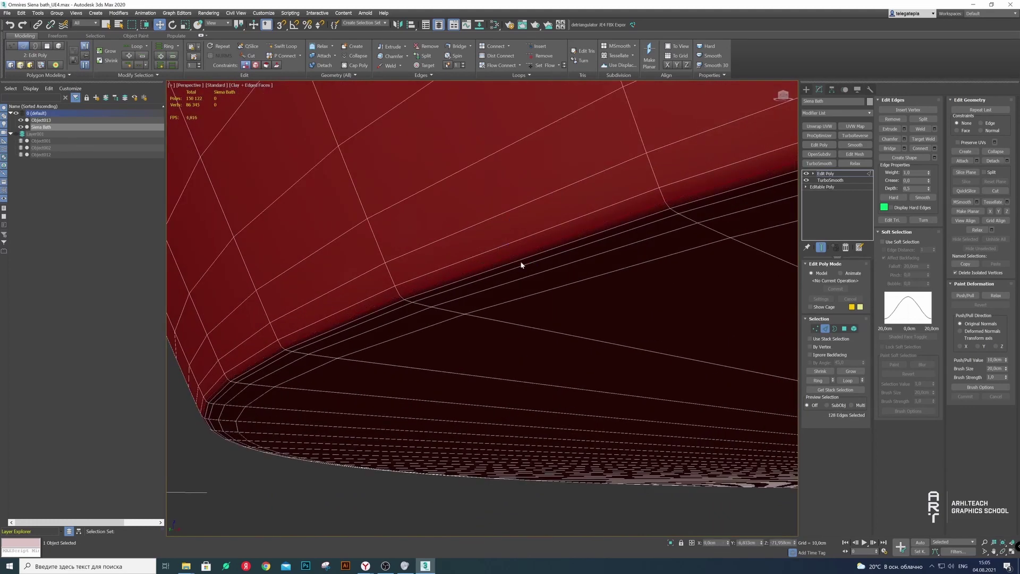
scroll(535, 303, down, 4)
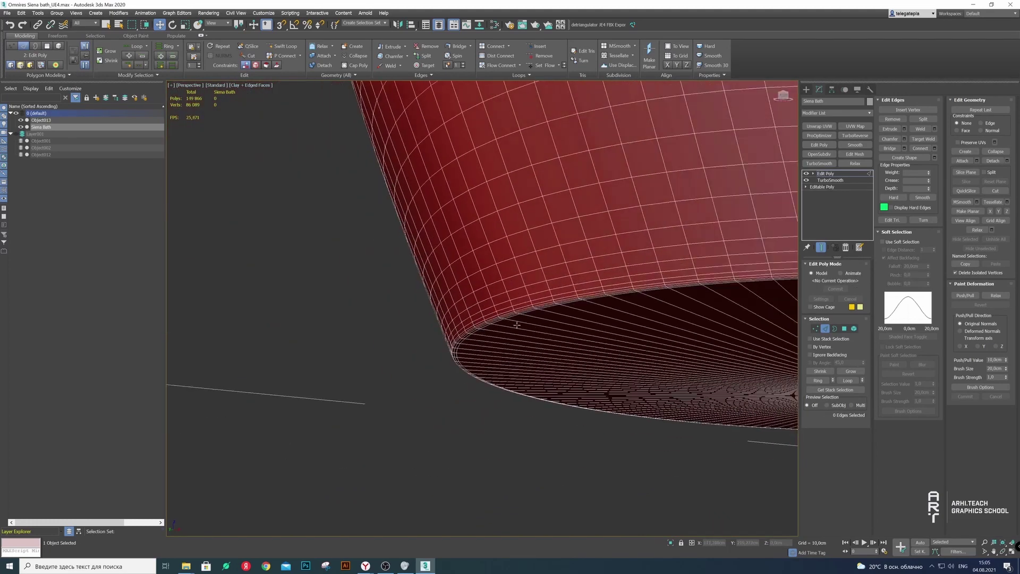
scroll(457, 343, up, 4)
scroll(433, 333, down, 3)
scroll(417, 324, up, 4)
scroll(417, 324, up, 2)
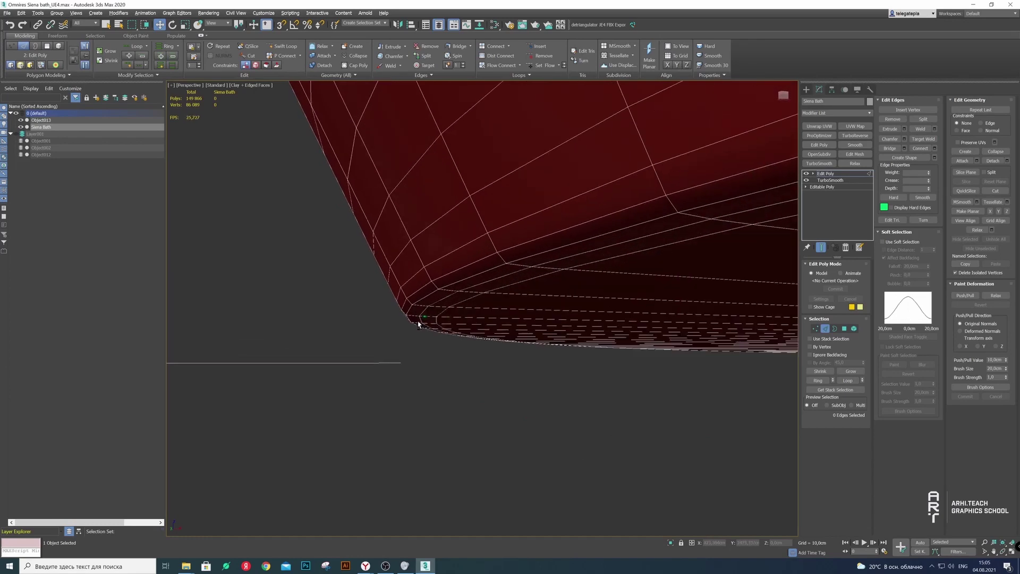
scroll(444, 361, up, 2)
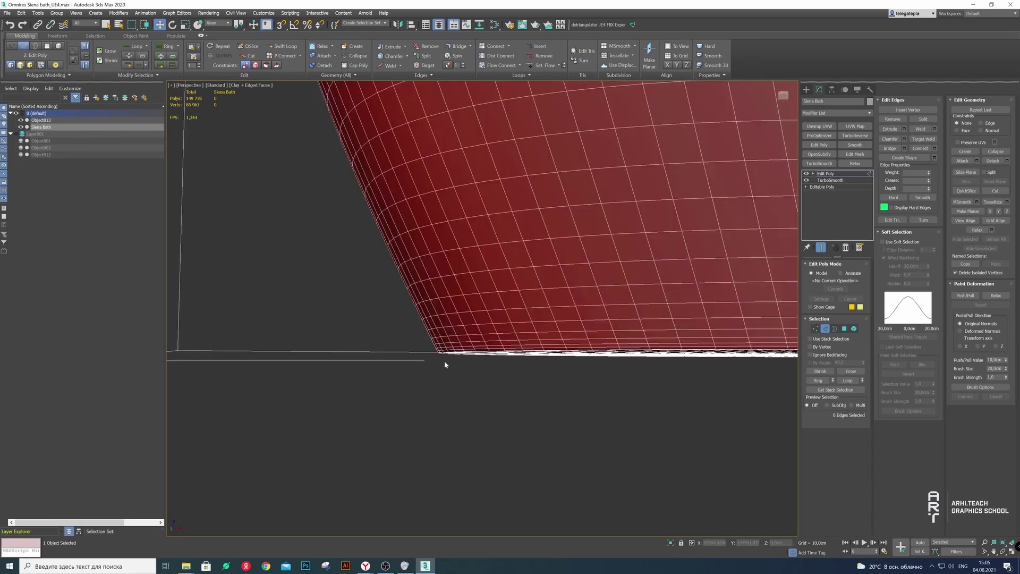
scroll(439, 375, down, 5)
alt+middle_drag(439, 374, 455, 376)
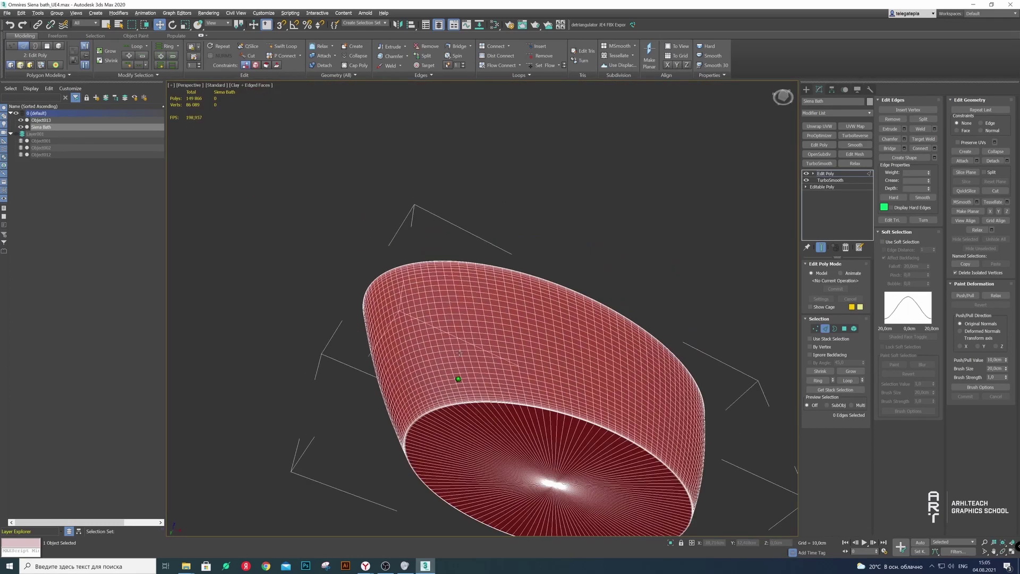
scroll(437, 399, up, 4)
Select the bottom-corner edge loop and remove it with Ctrl+Backspace
scroll(437, 399, up, 2)
click(435, 407)
scroll(433, 412, up, 3)
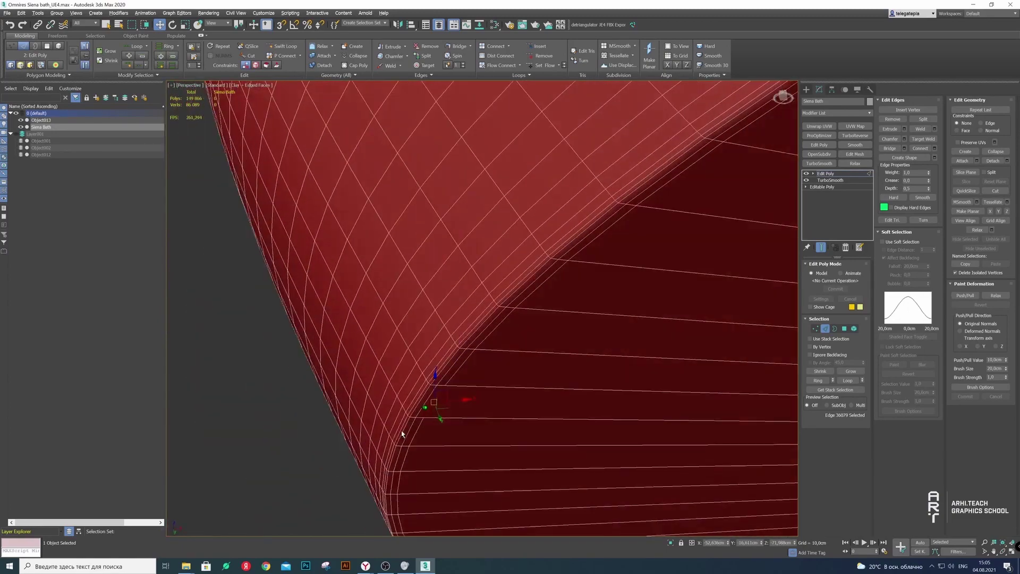
scroll(420, 424, up, 2)
double_click(421, 425)
mouse_move(420, 424)
alt+middle_down()
mouse_move(412, 426)
mouse_move(425, 392)
mouse_move(454, 397)
alt+middle_up()
key(ctrl+BackSpace)
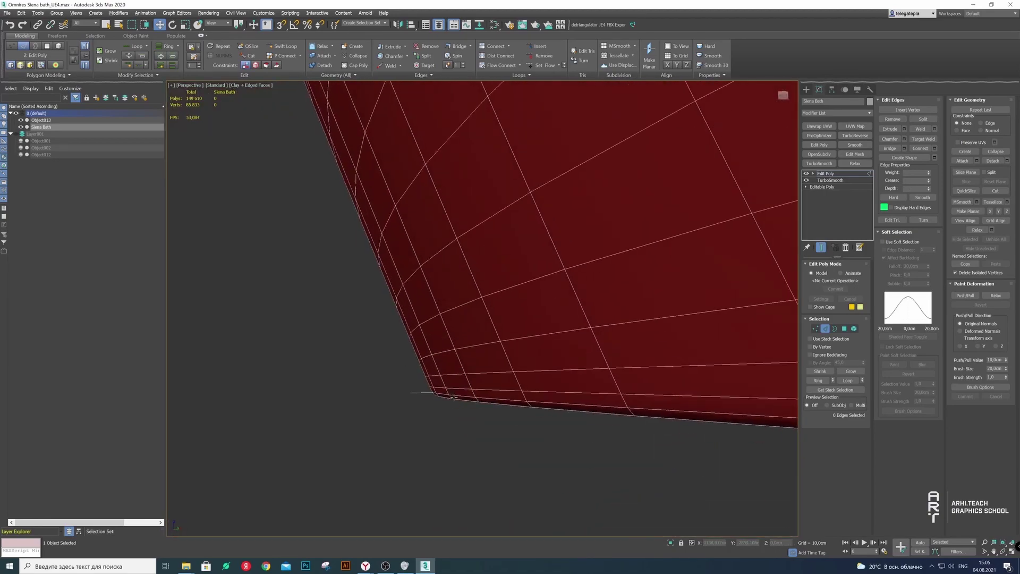
Frame the tub and select edges in a loop around its outer wall
key(z)
scroll(388, 336, up, 5)
mouse_move(387, 340)
alt+middle_down()
mouse_move(462, 346)
mouse_move(528, 378)
mouse_move(329, 276)
alt+middle_up()
mouse_move(480, 406)
alt+middle_down()
mouse_move(330, 272)
mouse_move(346, 293)
alt+middle_up()
double_click(401, 315)
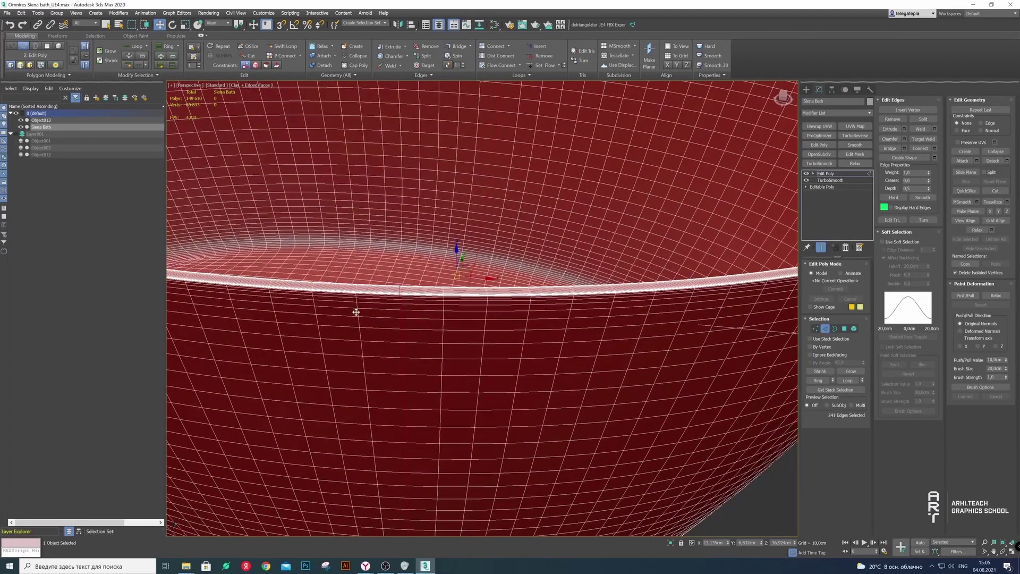
alt+click(401, 314)
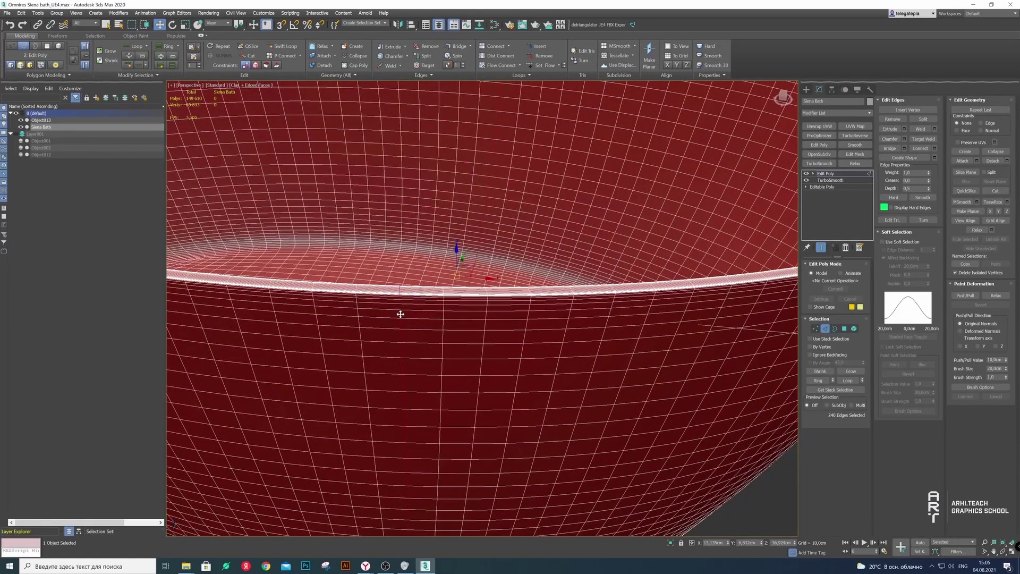
ctrl+click(484, 315)
Restore the multi-edge wall selection and extend it with Ring and Loop
key(q)
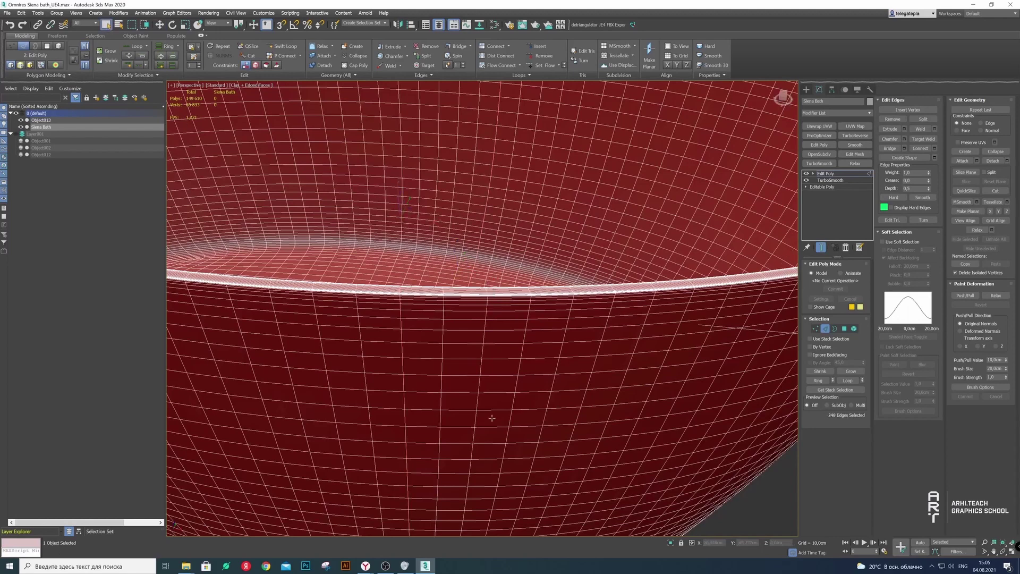
key(ctrl+z)
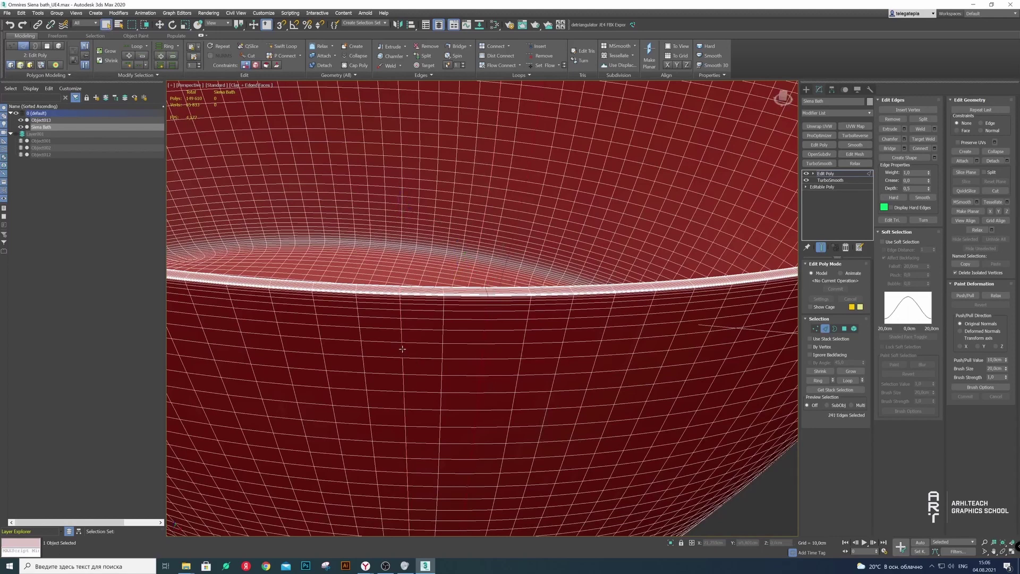
key(alt+r)
key(alt+l)
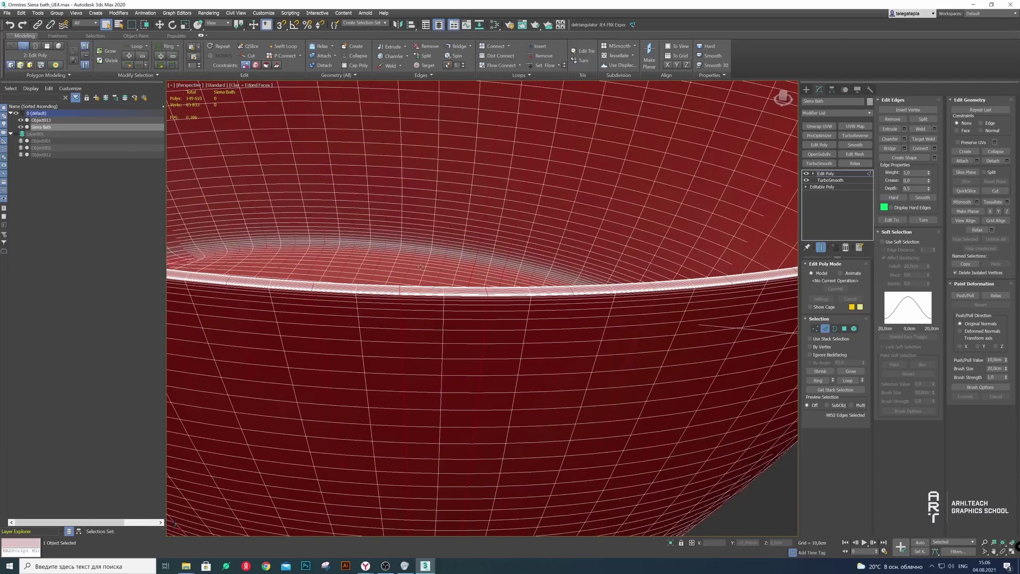
key(z)
scroll(464, 287, up, 5)
mouse_move(463, 286)
alt+middle_down()
mouse_move(590, 129)
mouse_move(460, 214)
alt+middle_up()
Clear the selection and select the first five edge loops along the bath rim
click(589, 129)
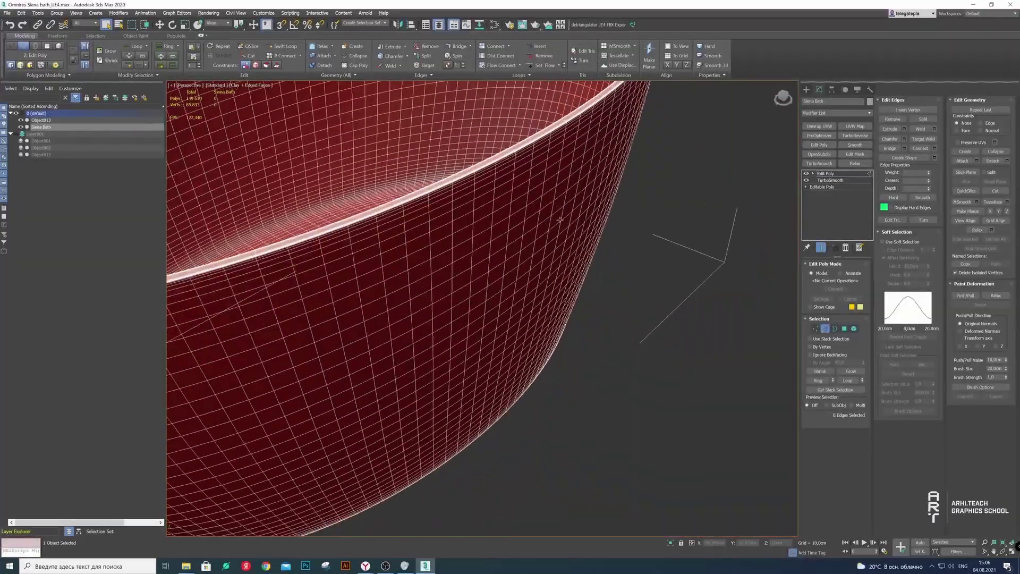
scroll(459, 214, up, 3)
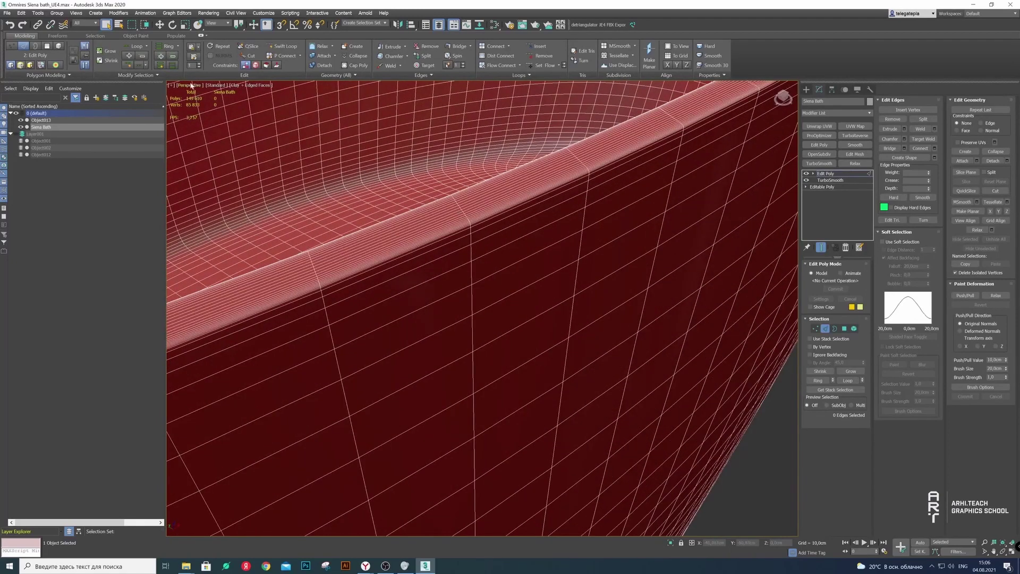
scroll(479, 218, up, 2)
scroll(467, 217, up, 2)
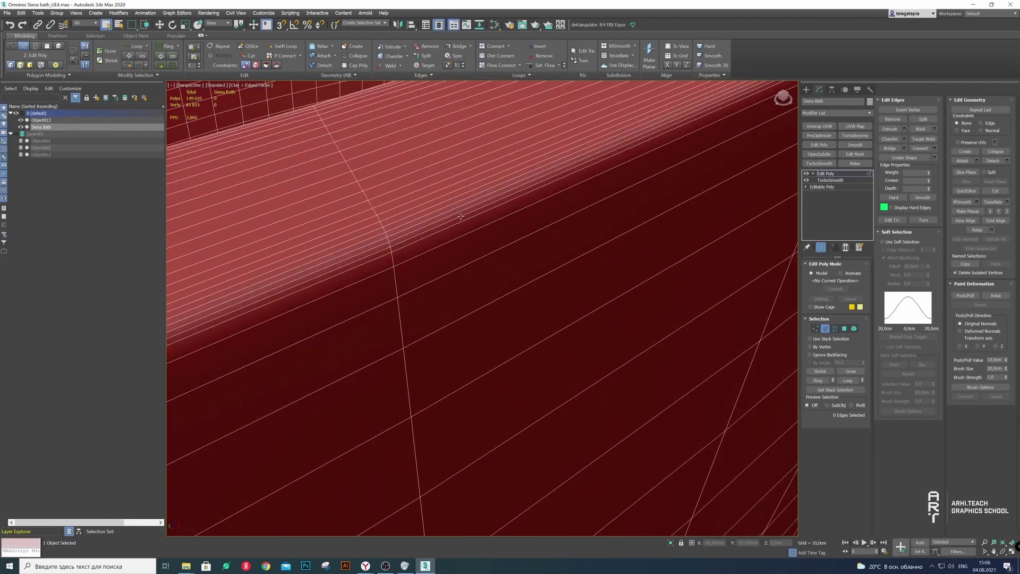
double_click(461, 216)
ctrl+double_click(456, 198)
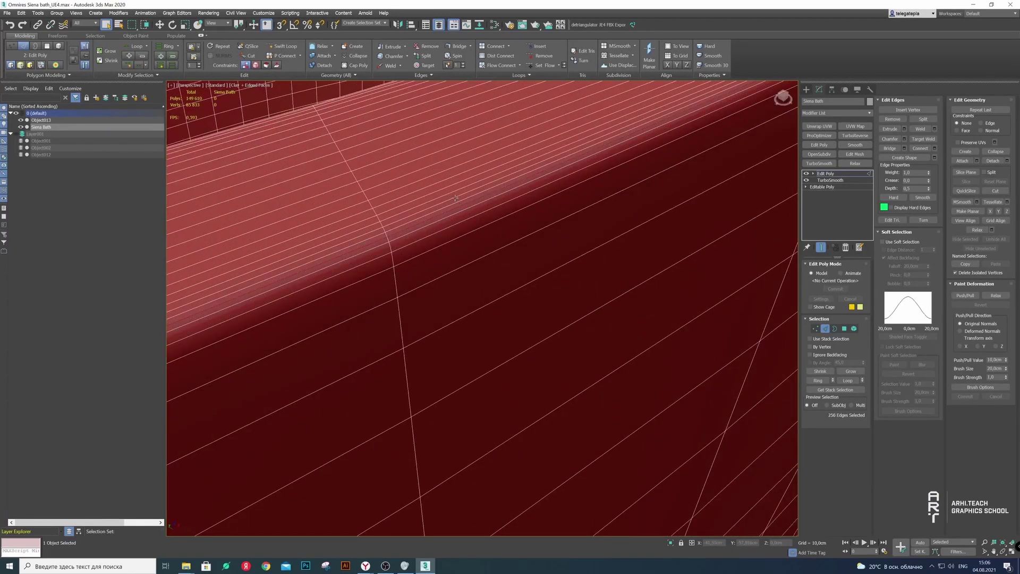
ctrl+double_click(449, 185)
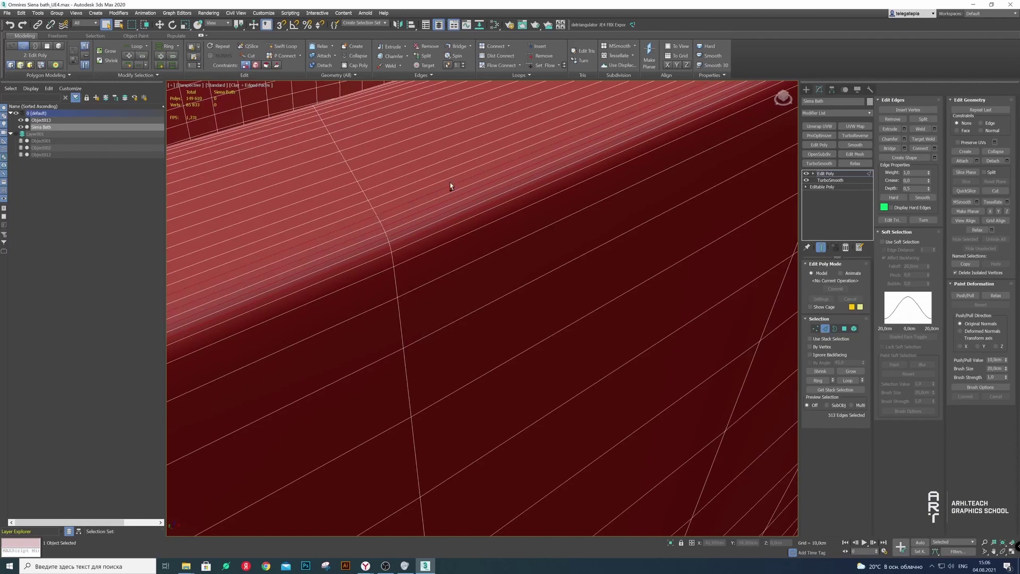
ctrl+double_click(438, 153)
ctrl+double_click(429, 133)
alt+middle_drag(429, 132, 442, 171)
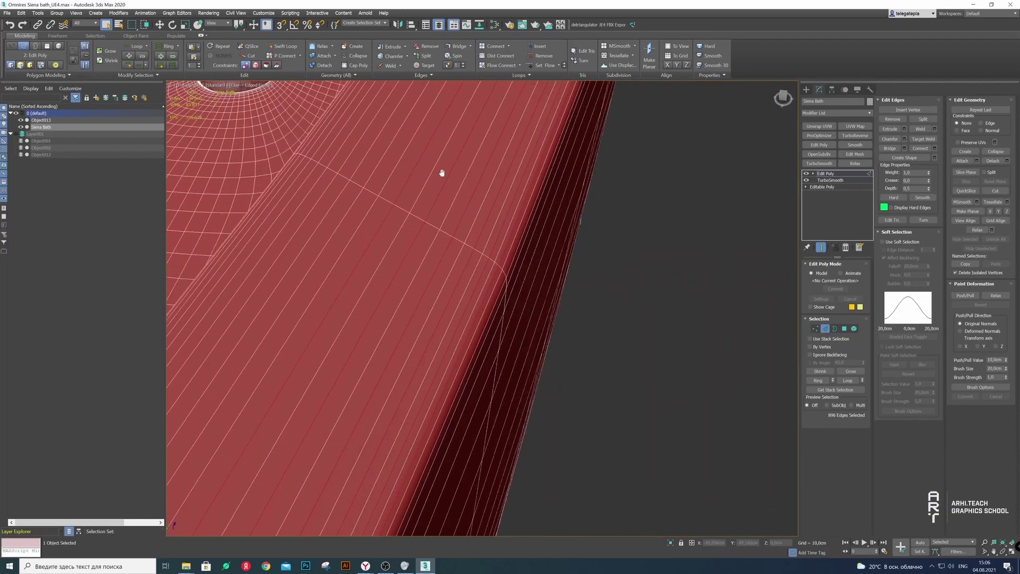
Add the remaining rim loops and remove all selected loops with Ctrl+Backspace
ctrl+double_click(373, 149)
ctrl+double_click(369, 144)
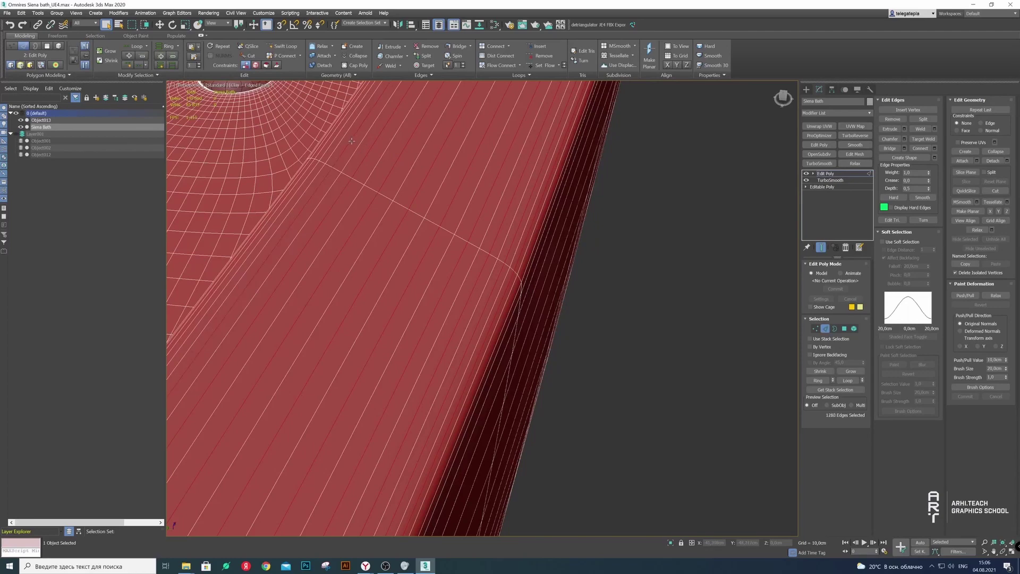
alt+middle_drag(369, 145, 320, 167)
ctrl+double_click(331, 155)
ctrl+double_click(321, 161)
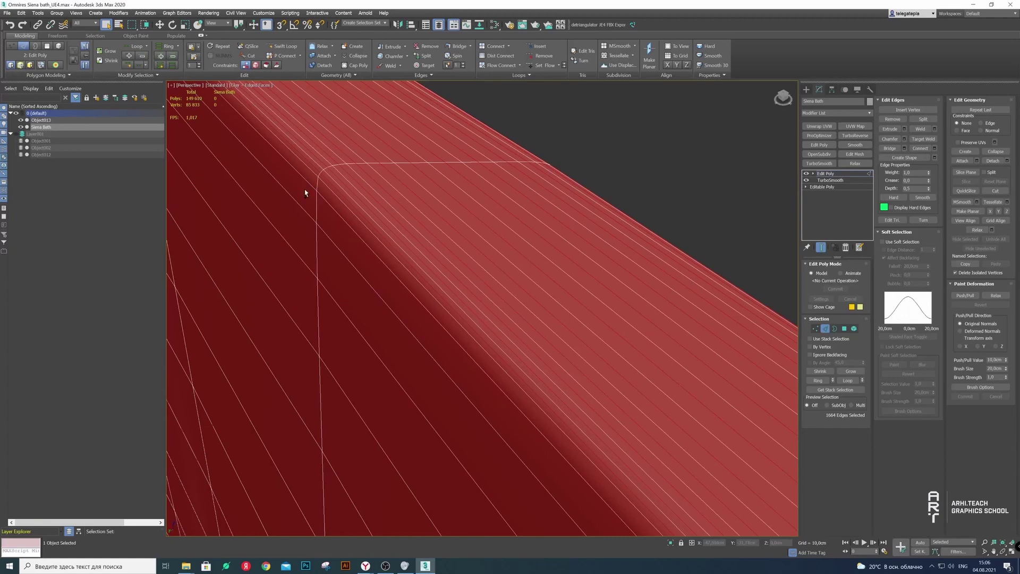
key(ctrl+BackSpace)
Leave Edge mode and frame the whole bath
mouse_move(471, 233)
alt+middle_down()
mouse_move(524, 216)
mouse_move(469, 218)
mouse_move(505, 240)
mouse_move(513, 262)
mouse_move(505, 239)
alt+middle_up()
key(2)
scroll(535, 261, down, 5)
key(z)
scroll(504, 228, up, 5)
Enter Edge mode and select the first edge loops along the rim
scroll(500, 210, up, 3)
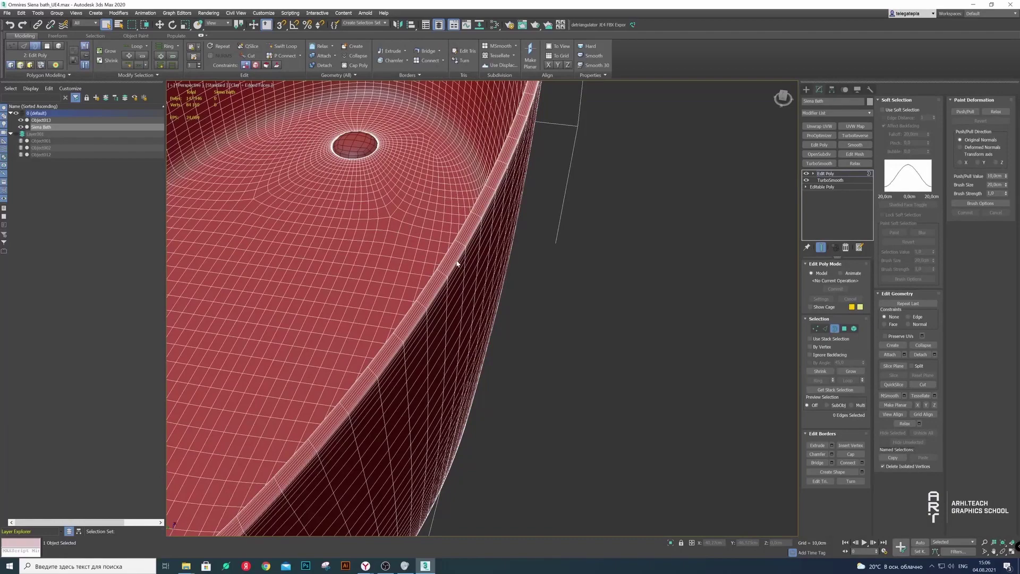
scroll(453, 265, up, 2)
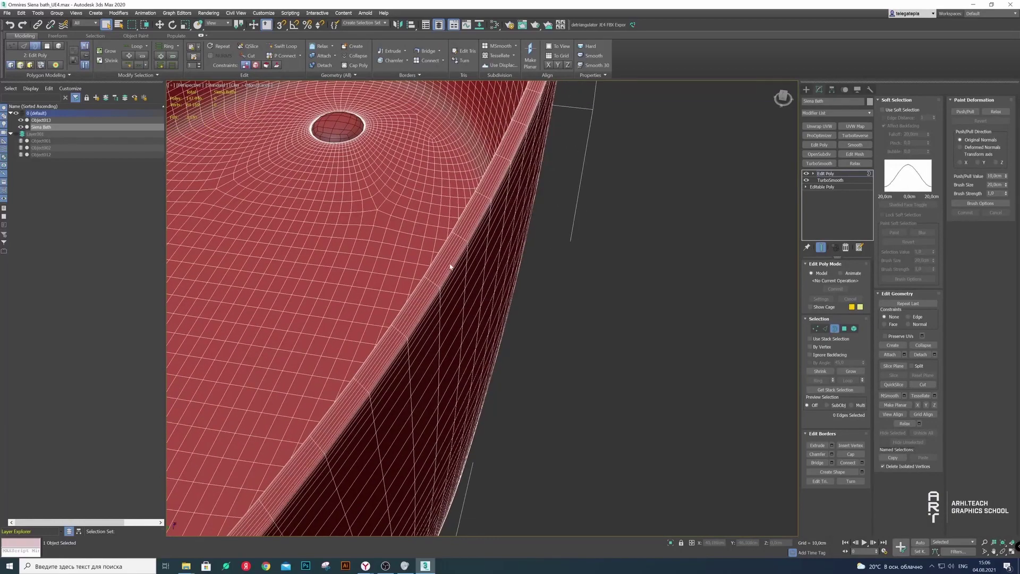
click(825, 328)
scroll(457, 266, up, 3)
scroll(457, 266, up, 3)
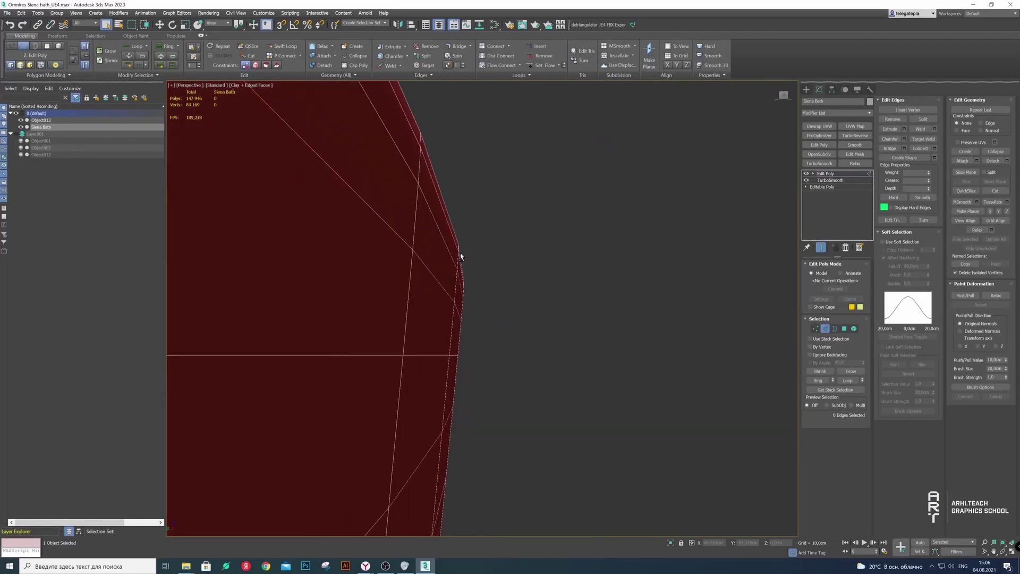
scroll(459, 293, up, 2)
scroll(459, 293, down, 5)
mouse_move(462, 296)
alt+middle_down()
mouse_move(480, 273)
mouse_move(585, 280)
alt+middle_up()
double_click(590, 275)
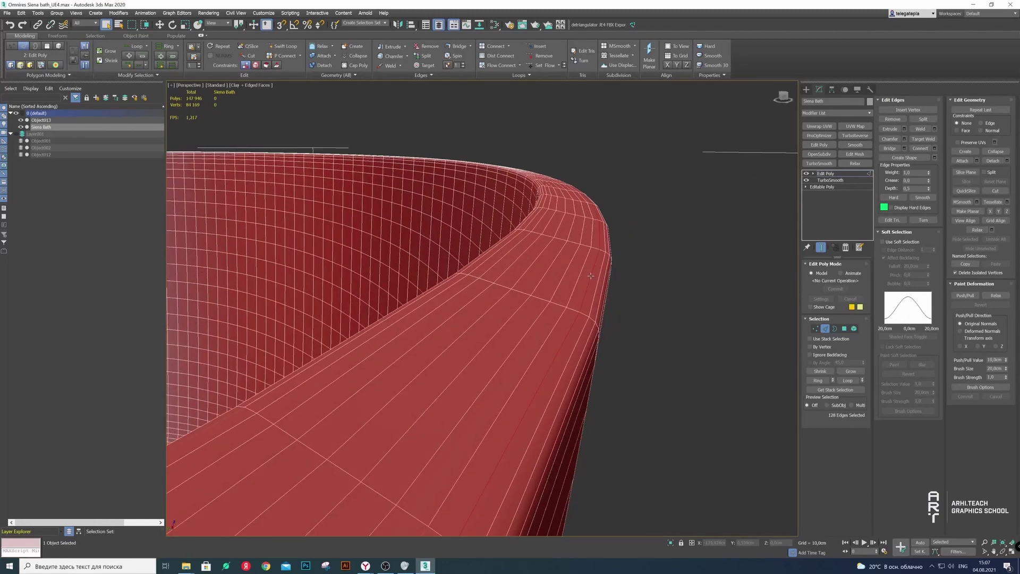
ctrl+double_click(580, 275)
Add three more rim loops, remove them, then undo the removal
ctrl+double_click(529, 260)
ctrl+double_click(520, 257)
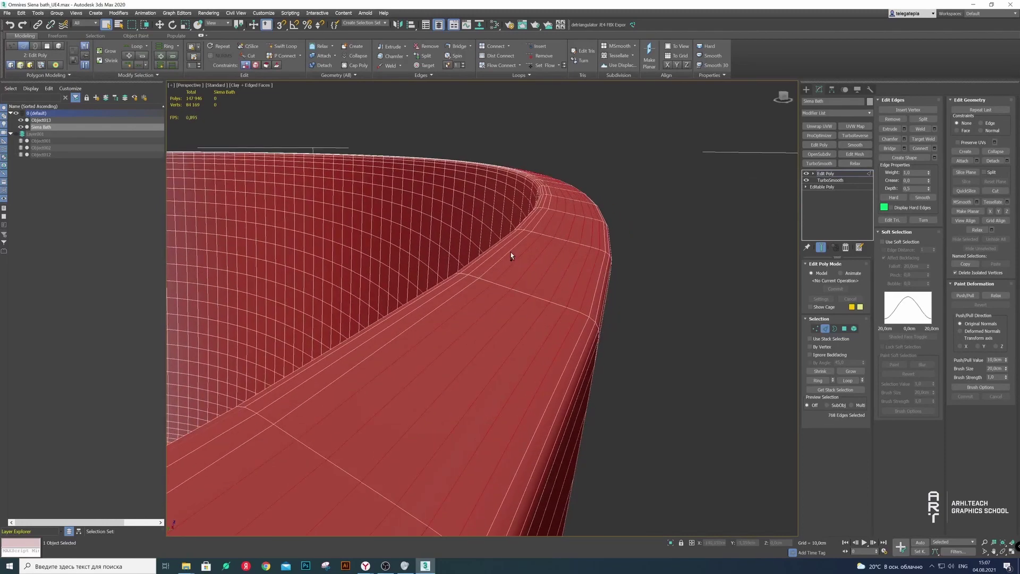
ctrl+double_click(509, 251)
alt+middle_drag(508, 251, 565, 272)
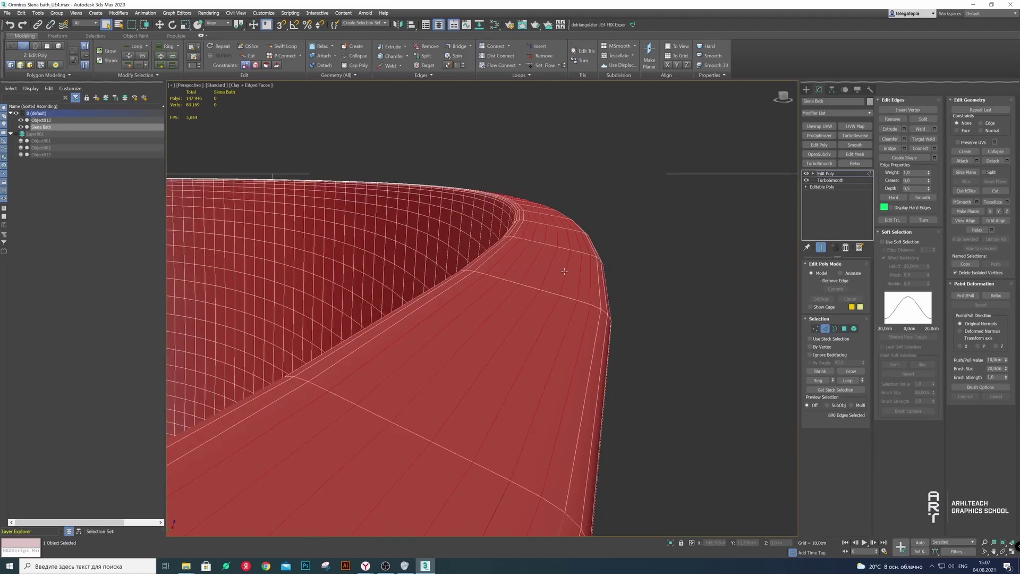
key(ctrl+BackSpace)
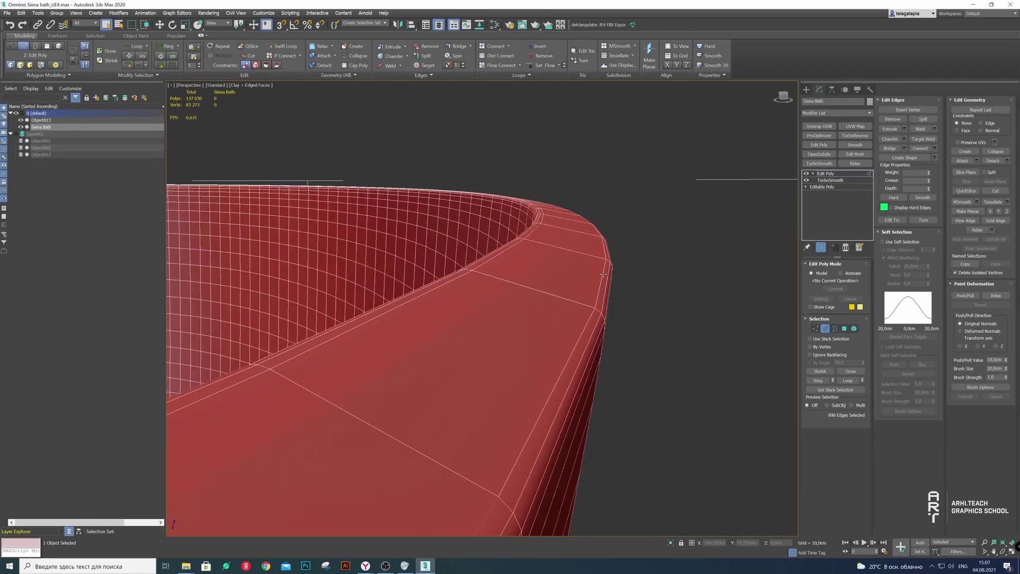
key(ctrl+z)
Reselect only the wanted rim edge loops along the bath
click(582, 273)
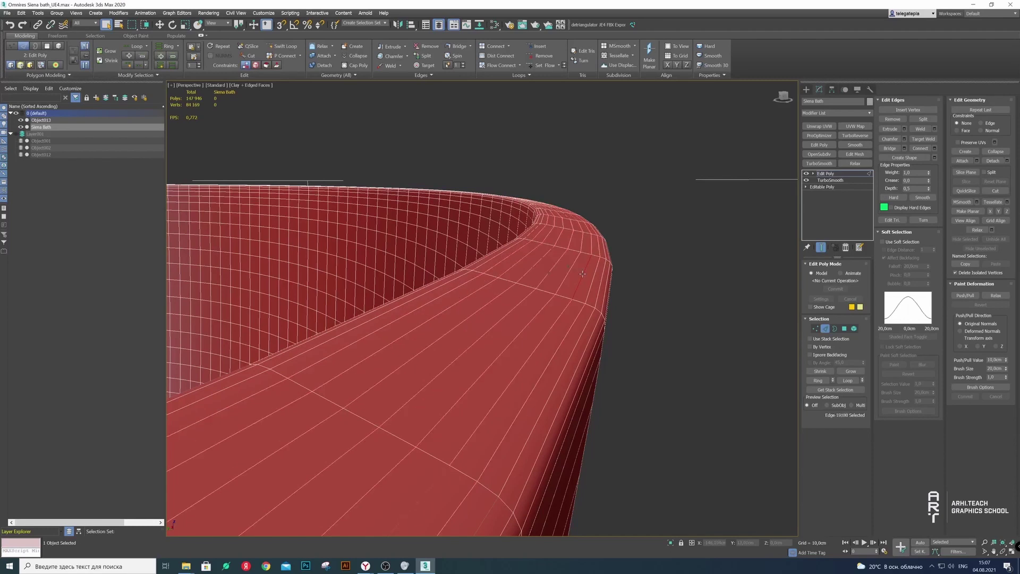
ctrl+double_click(542, 272)
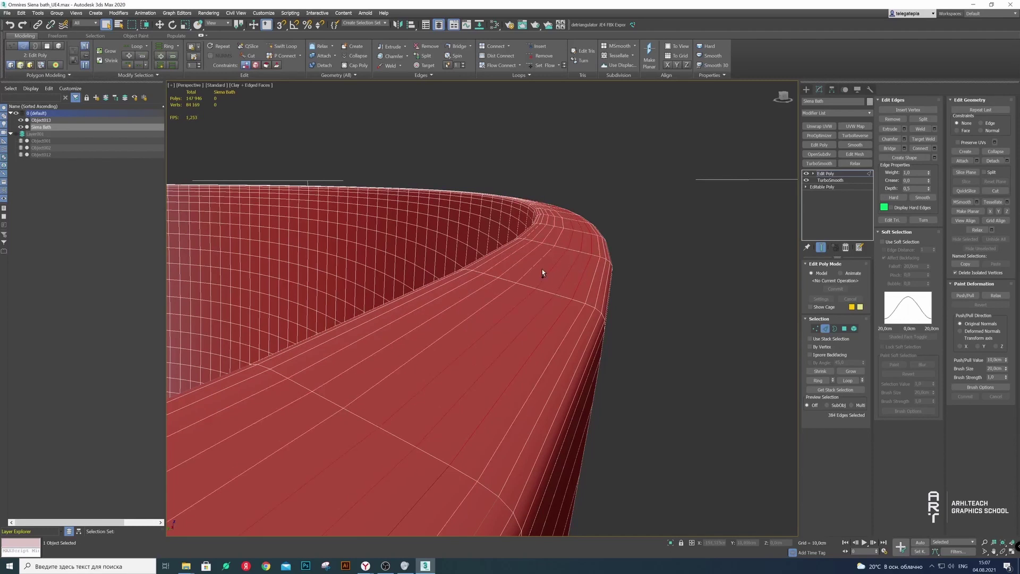
ctrl+double_click(522, 259)
double_click(519, 249)
alt+middle_drag(615, 275, 610, 285)
scroll(610, 284, down, 10)
Return to object level, frame the bath, and switch back to Edge mode
alt+middle_drag(519, 302, 462, 260)
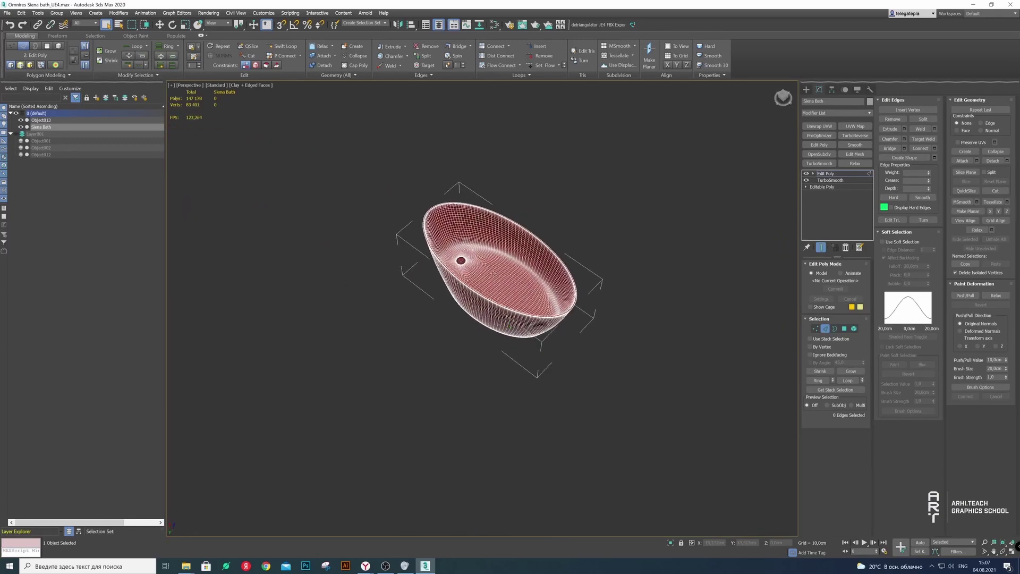
scroll(463, 260, up, 10)
right_click(399, 227)
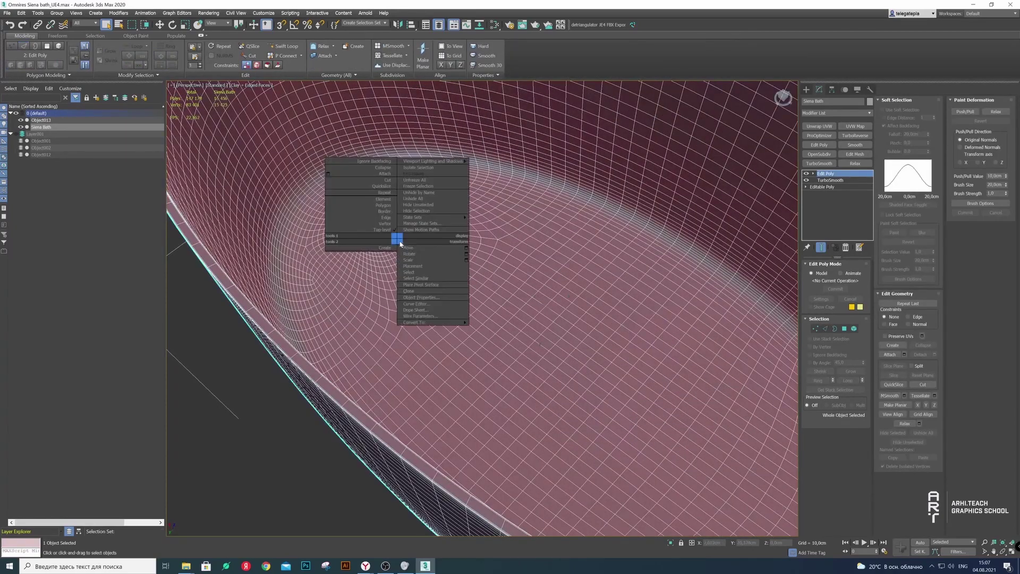
click(399, 234)
key(z)
scroll(447, 274, up, 10)
scroll(423, 276, up, 5)
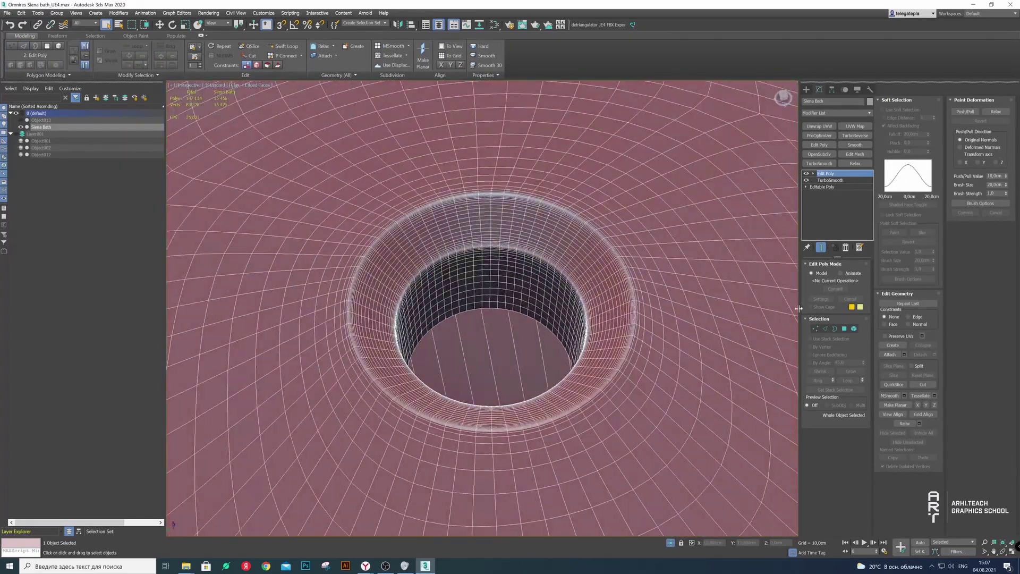
click(826, 328)
Select the stacked edge loops on the drain wall
scroll(476, 306, up, 3)
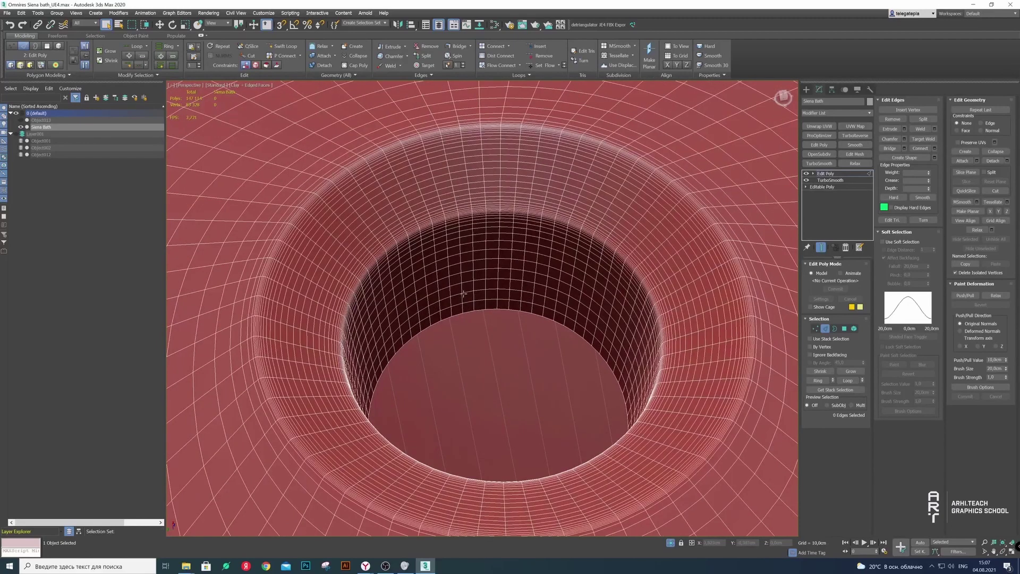
double_click(448, 307)
scroll(449, 307, up, 3)
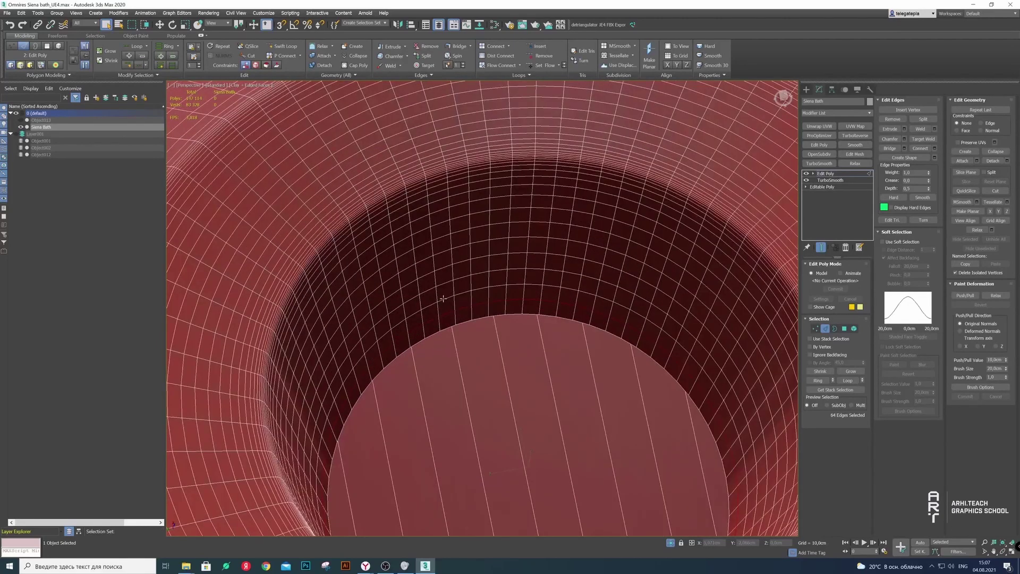
ctrl+double_click(440, 263)
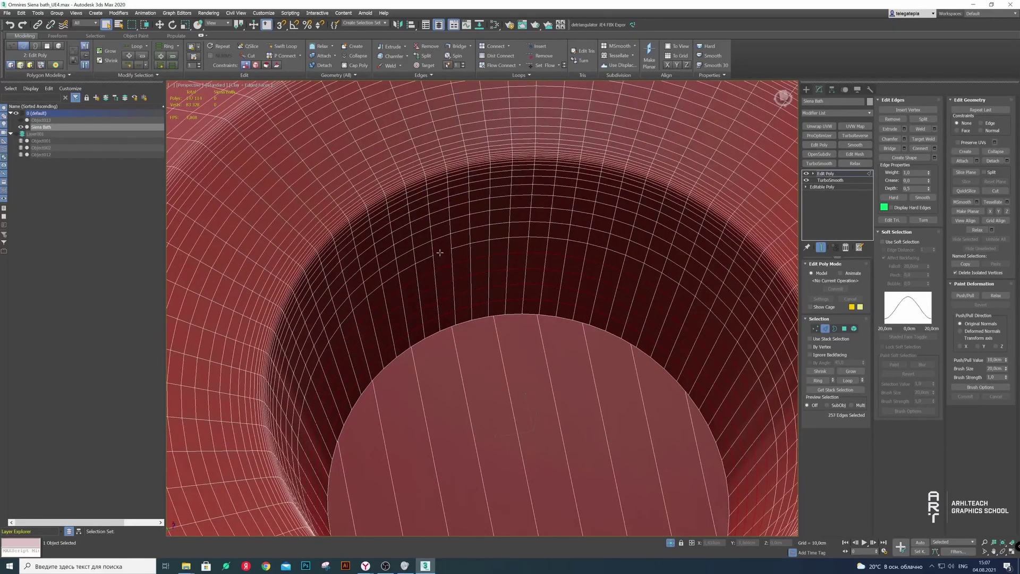
double_click(444, 295)
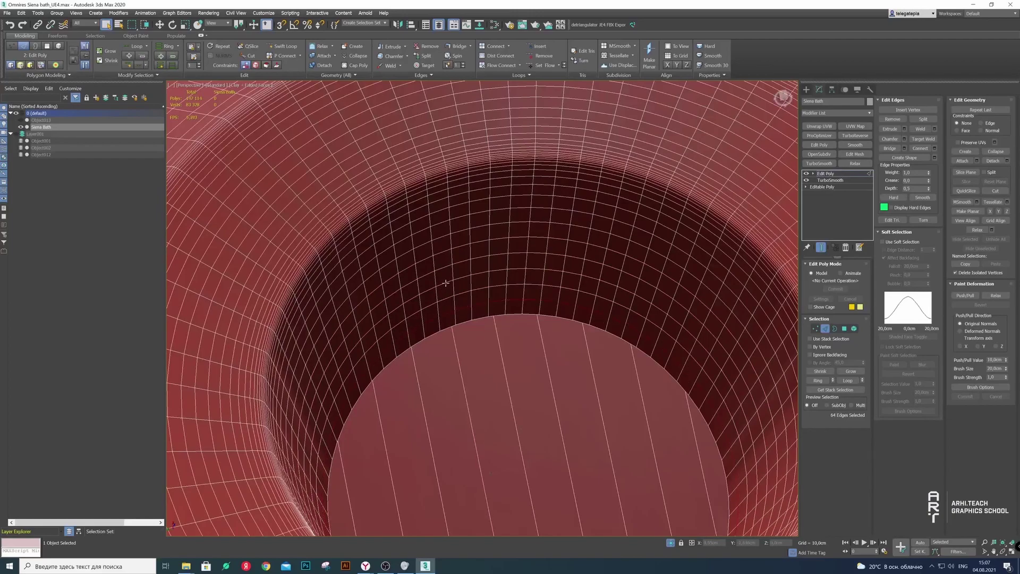
ctrl+double_click(446, 271)
scroll(448, 251, down, 5)
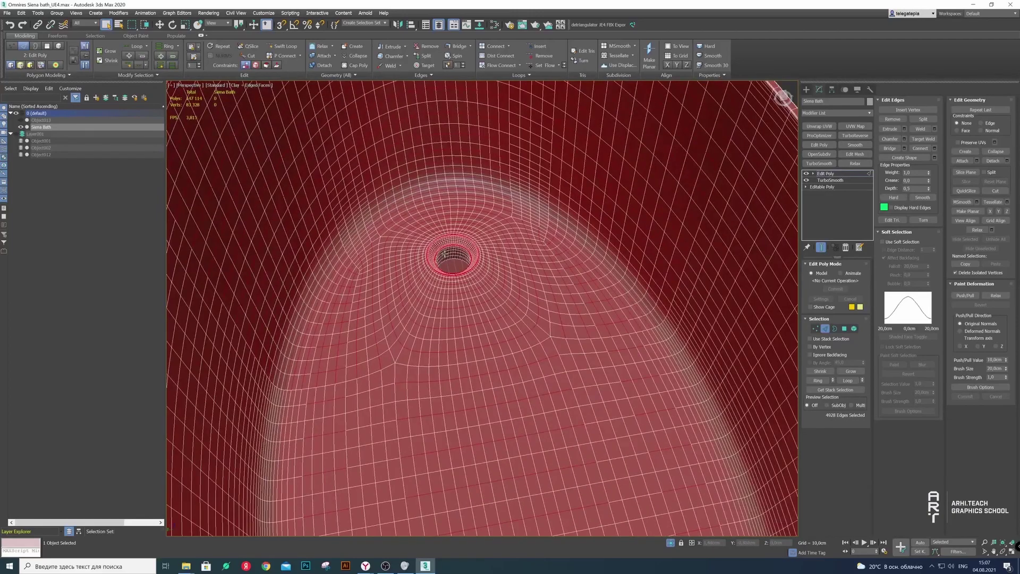
scroll(447, 251, down, 3)
alt+middle_drag(400, 286, 381, 288)
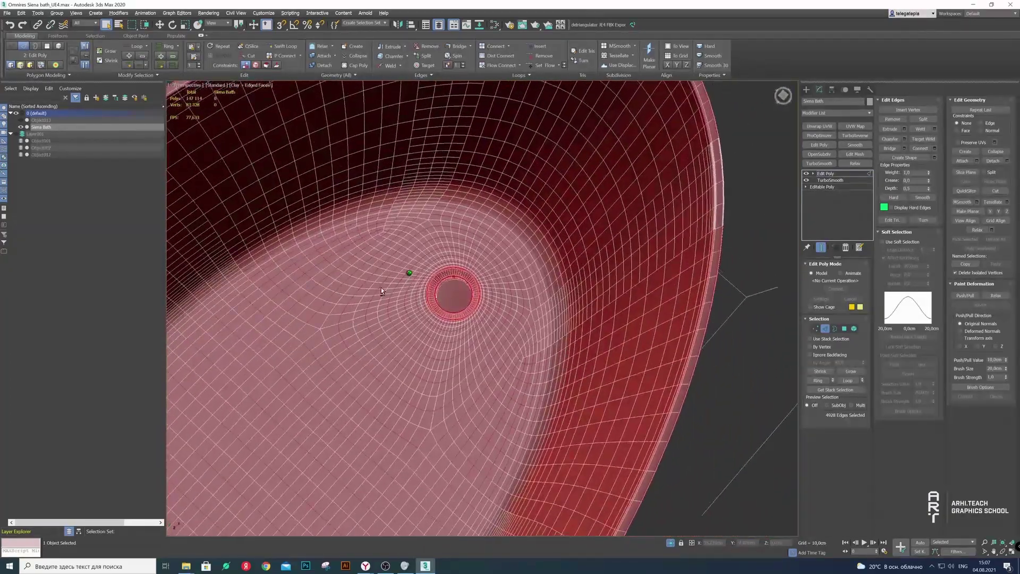
scroll(381, 288, down, 4)
scroll(381, 288, down, 2)
In Top view, region-deselect edges on the bath's sides, keeping only the drain loops
click(783, 96)
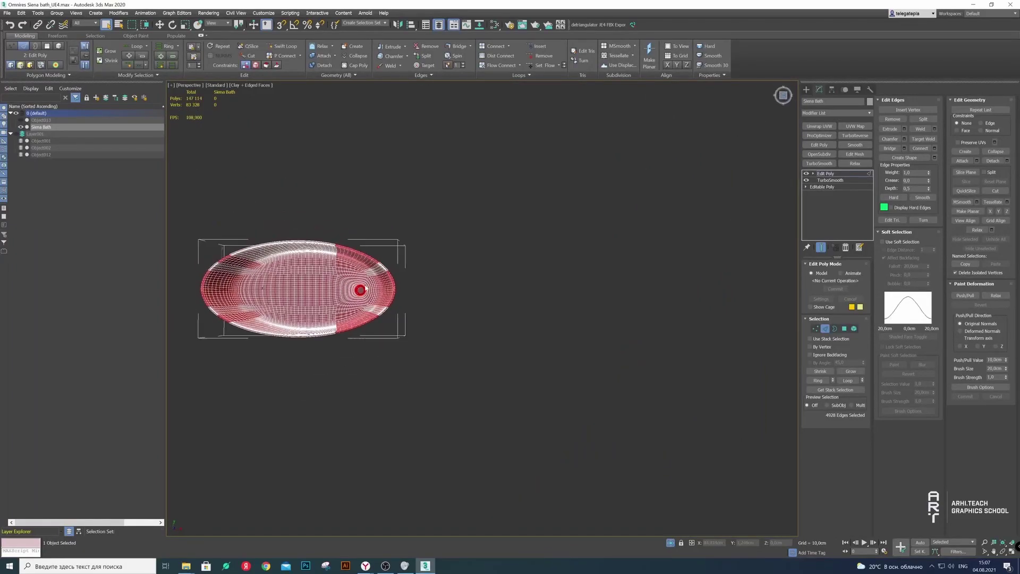
alt+drag(195, 231, 278, 402)
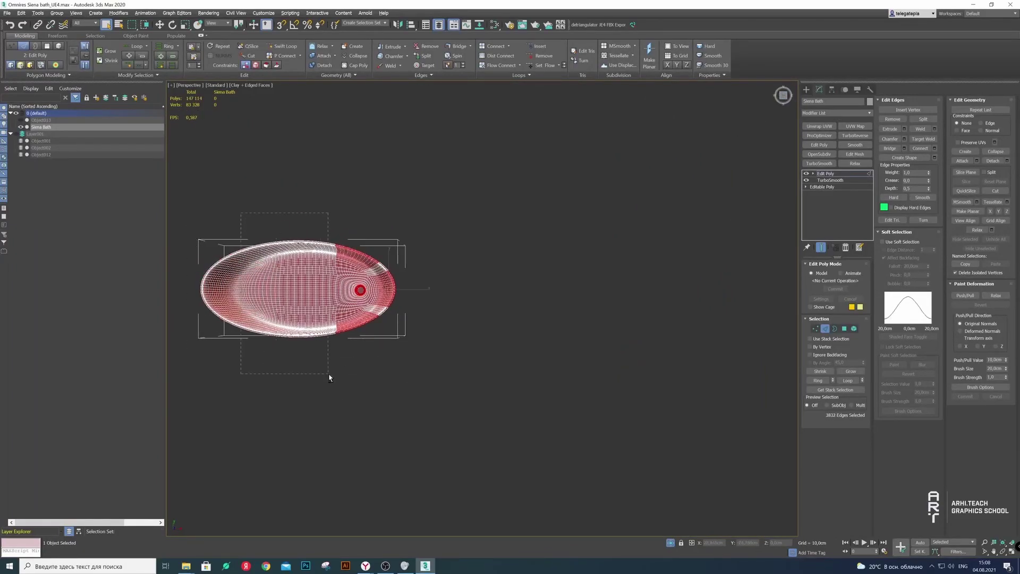
alt+drag(299, 215, 371, 375)
alt+drag(449, 279, 450, 281)
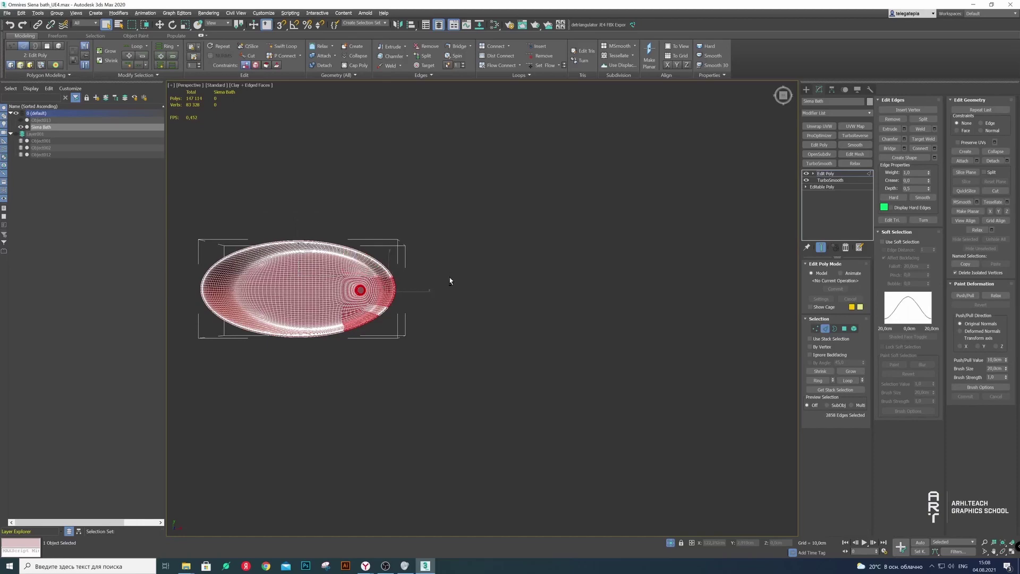
alt+drag(384, 377, 372, 387)
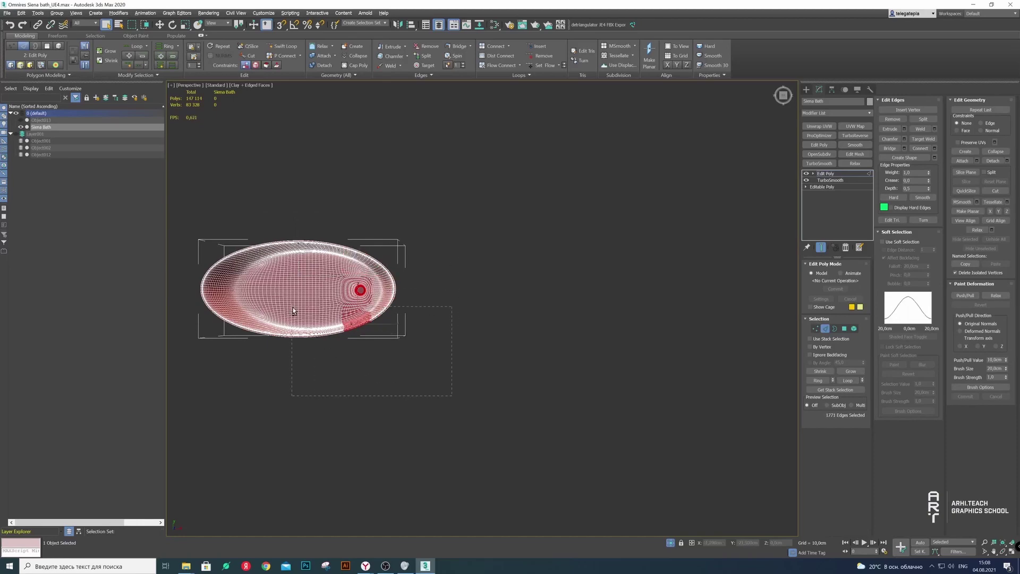
key(z)
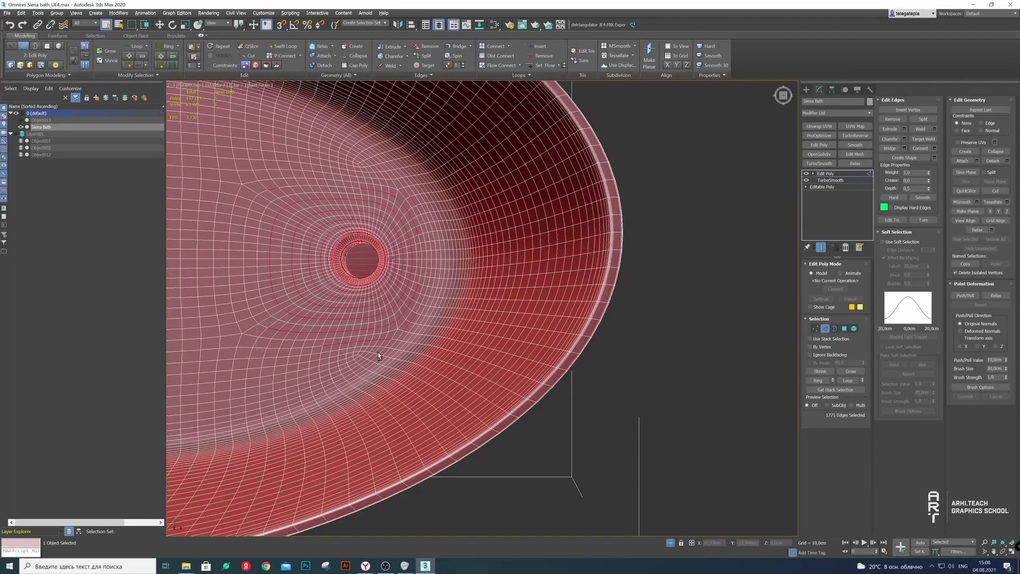
Deselect stray edges near the drain and remove the selected drain loops
alt+drag(377, 355, 409, 341)
scroll(413, 301, up, 2)
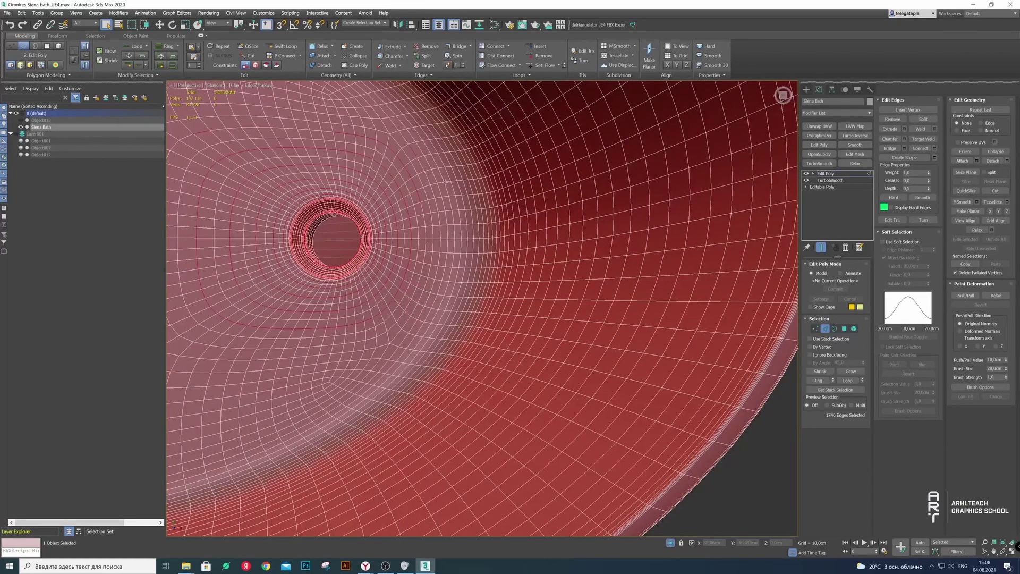
alt+click(413, 200)
scroll(205, 144, down, 5)
alt+middle_drag(297, 202, 341, 171)
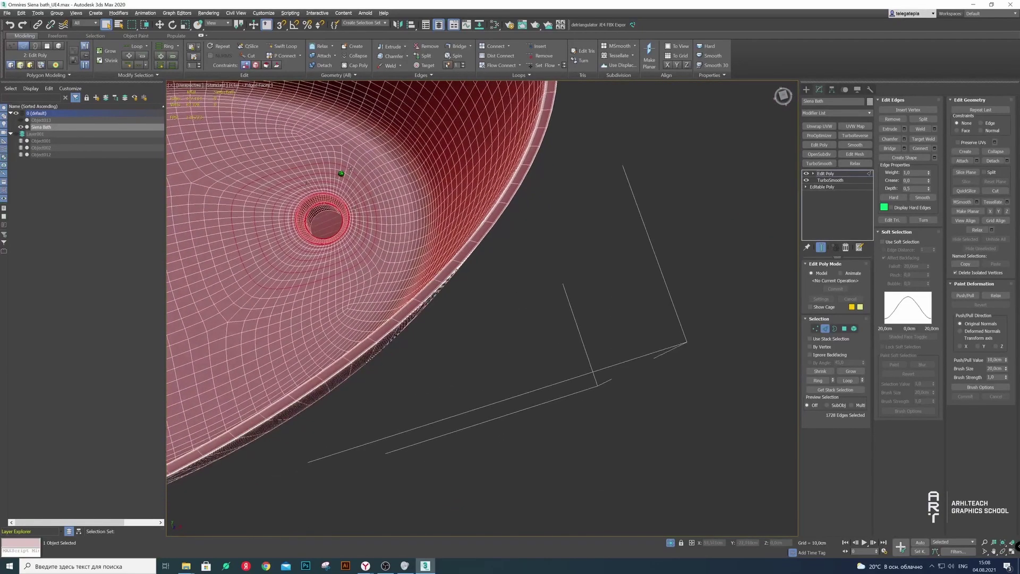
scroll(421, 235, up, 3)
scroll(432, 307, up, 2)
scroll(432, 305, up, 2)
scroll(448, 228, up, 4)
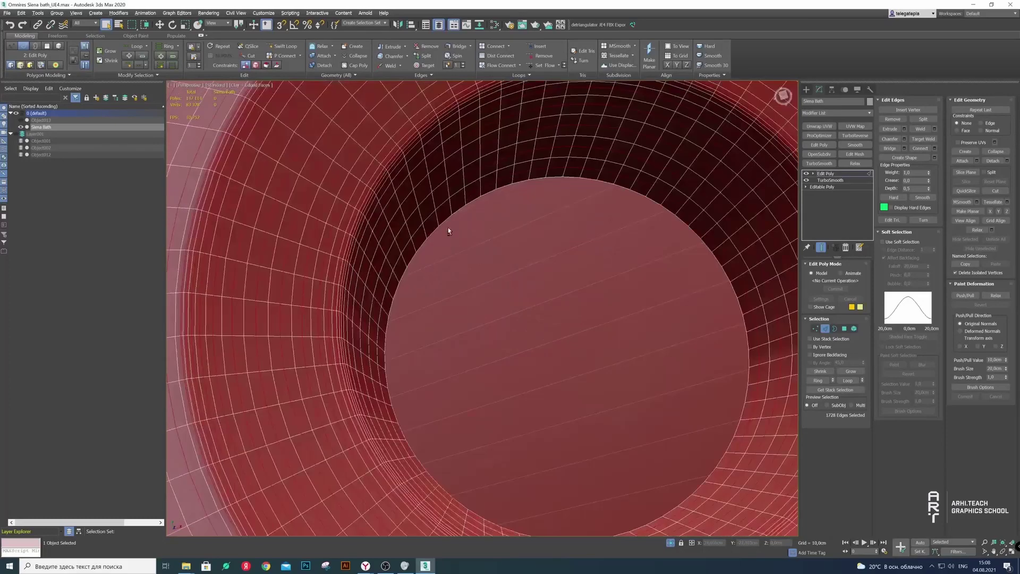
scroll(412, 239, up, 1)
scroll(410, 240, down, 4)
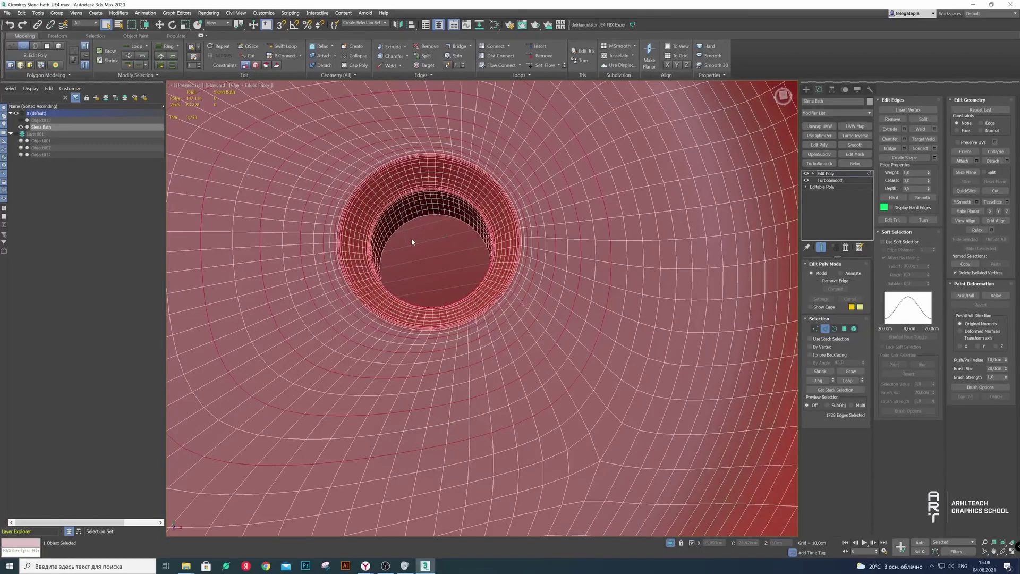
key(ctrl+BackSpace)
Select an edge loop inside the drain and grow it to parallel loops
double_click(418, 208)
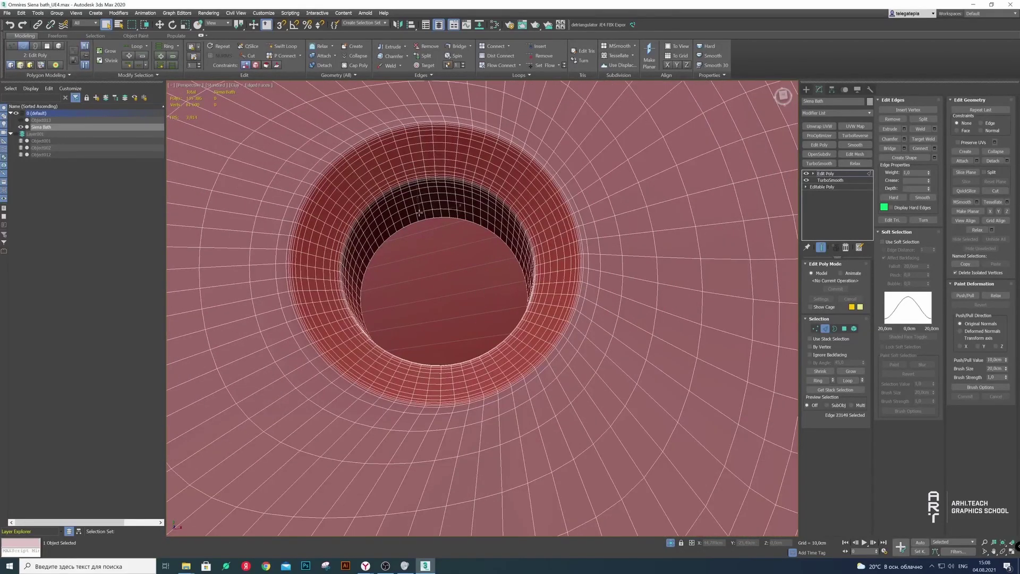
scroll(417, 196, up, 1)
click(173, 64)
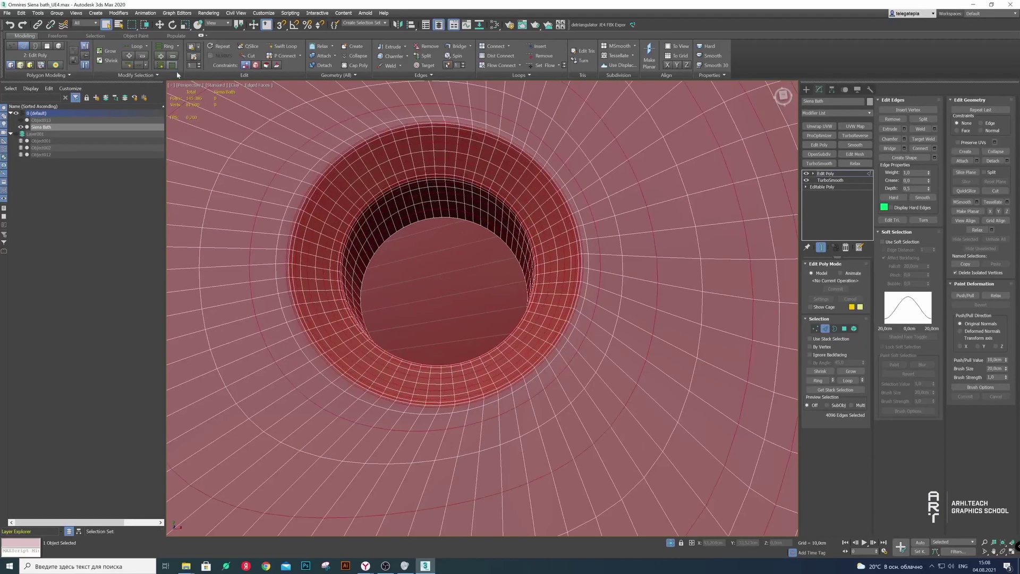
scroll(431, 273, down, 6)
scroll(432, 276, down, 4)
In top view, deselect the stray edges on the bath's left and lower-right sides
alt+drag(361, 382, 361, 382)
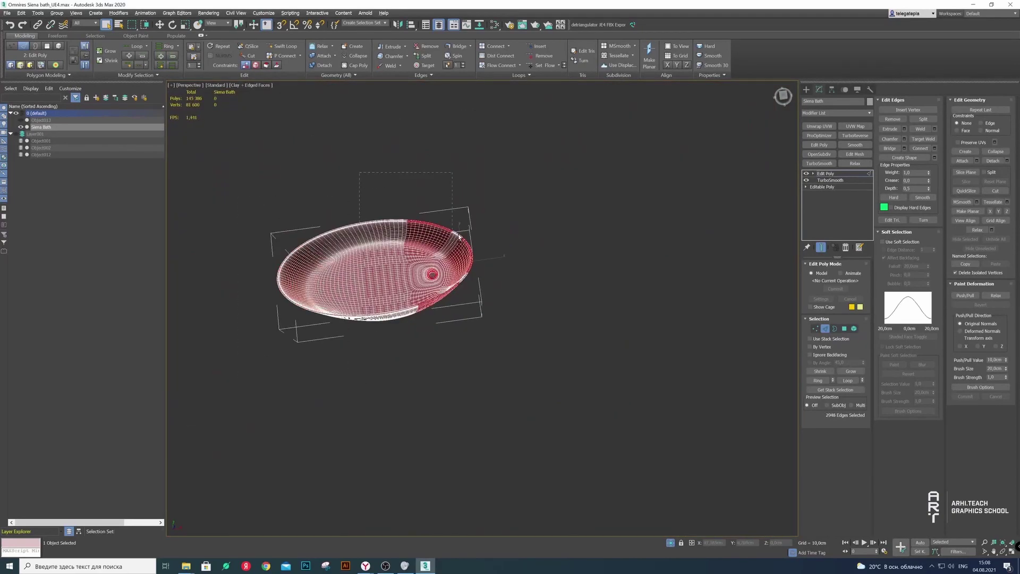
click(783, 96)
scroll(417, 275, up, 5)
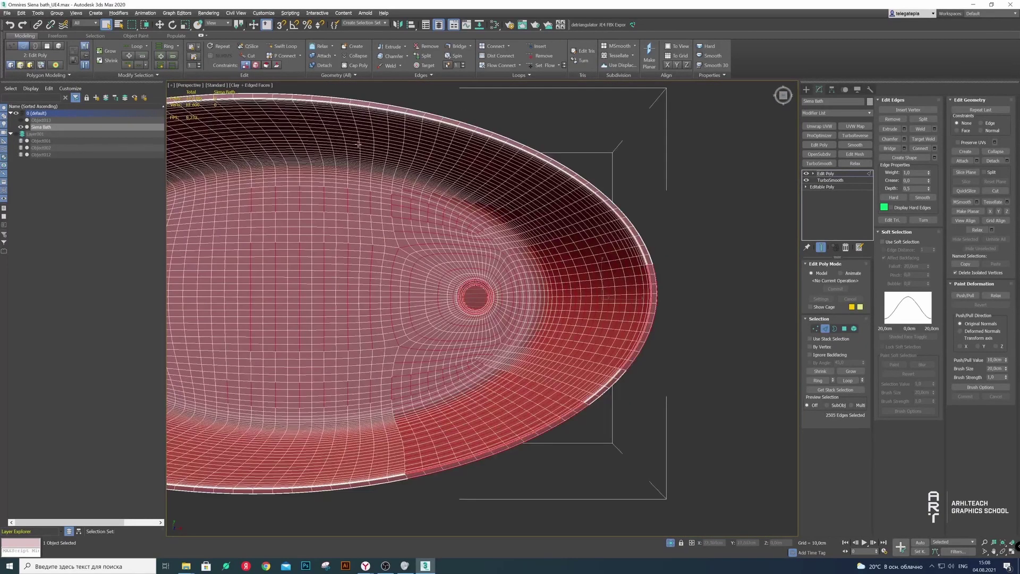
alt+drag(585, 246, 404, 196)
scroll(478, 265, down, 5)
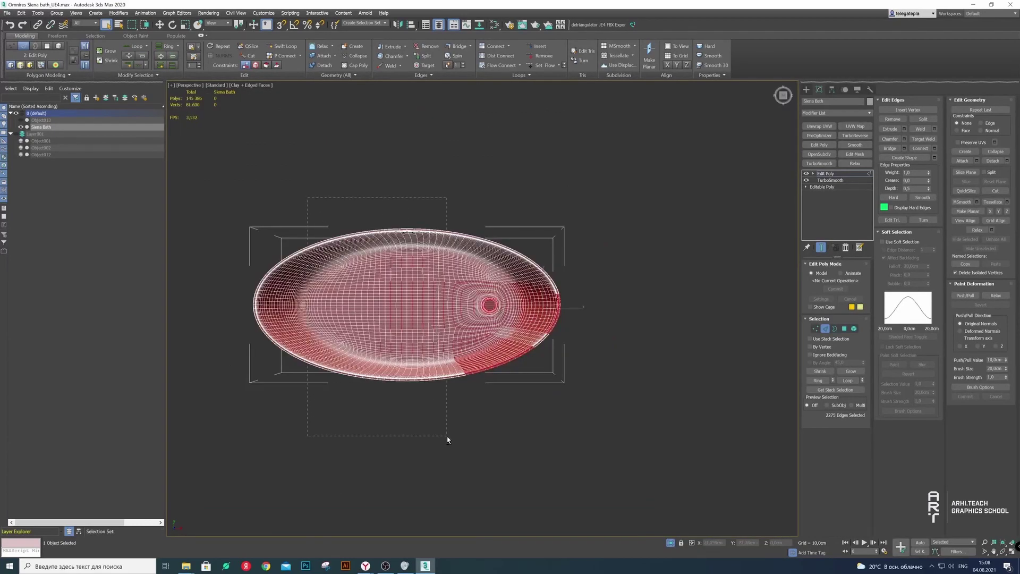
alt+drag(419, 330, 419, 331)
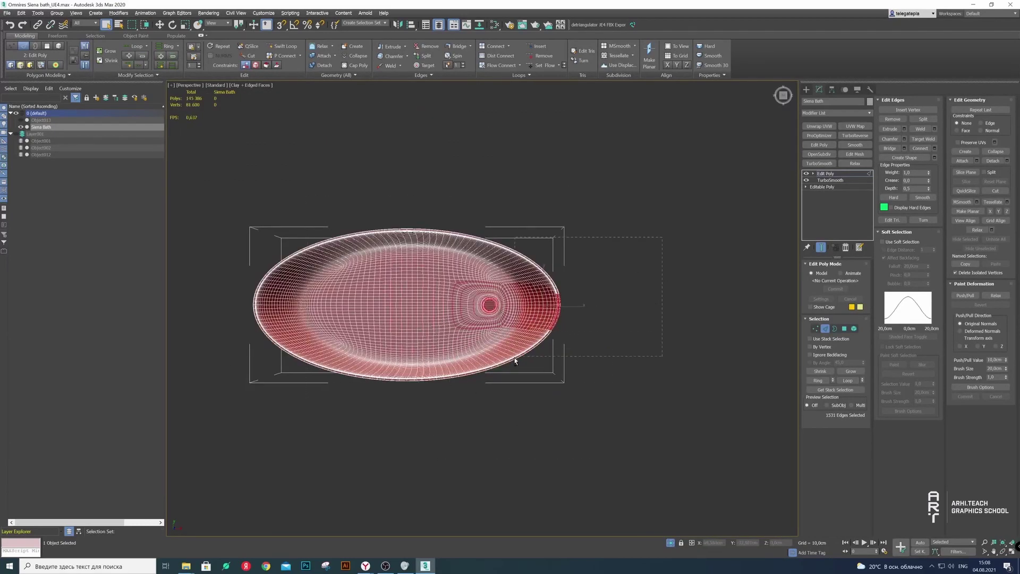
scroll(510, 306, up, 4)
scroll(512, 310, up, 4)
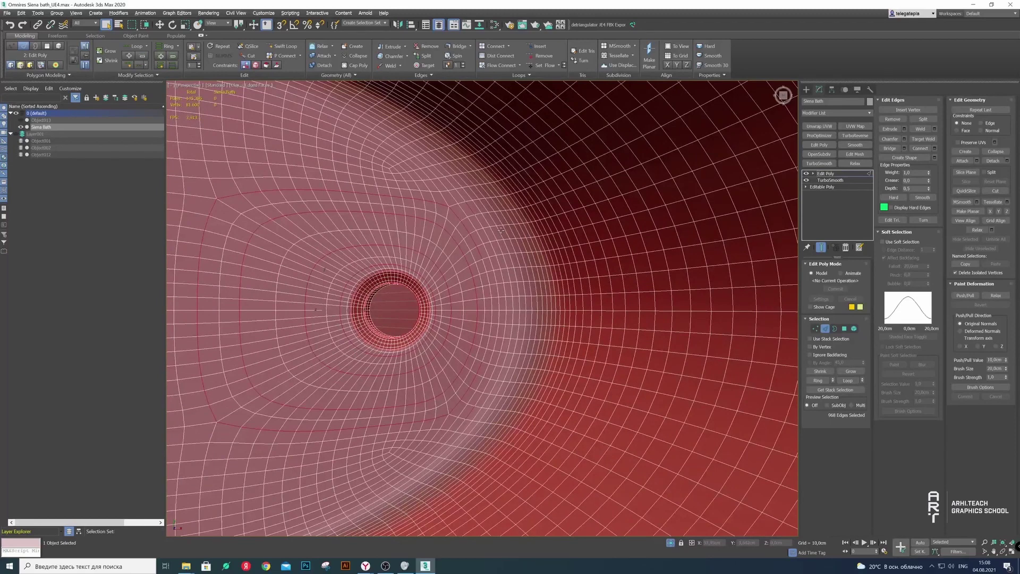
Deselect the leftover edges around the drain until no edges remain selected
alt+click(492, 245)
alt+click(371, 202)
alt+drag(184, 201, 197, 367)
alt+drag(216, 458, 218, 457)
alt+click(433, 428)
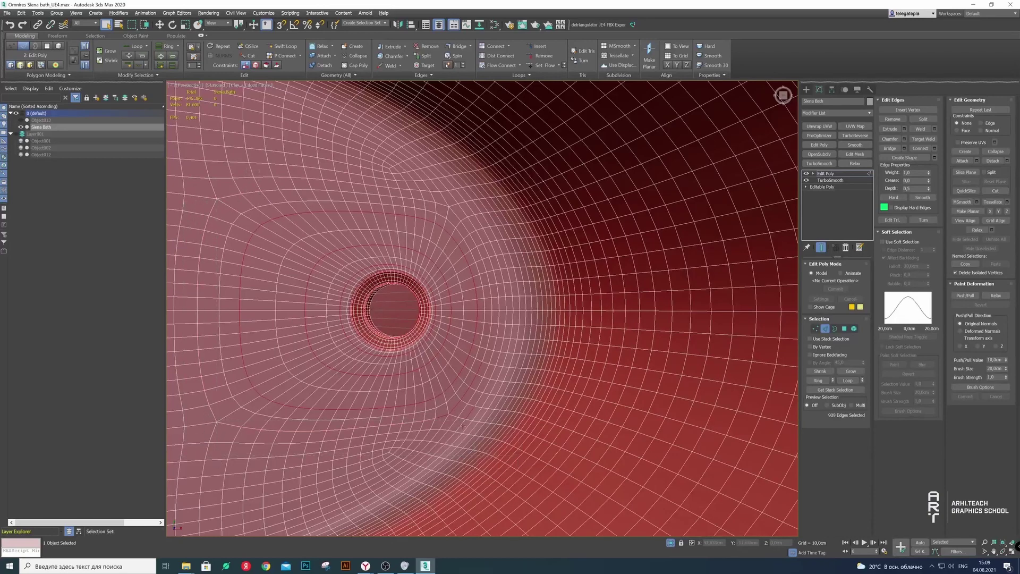
alt+click(471, 403)
alt+click(498, 393)
click(493, 392)
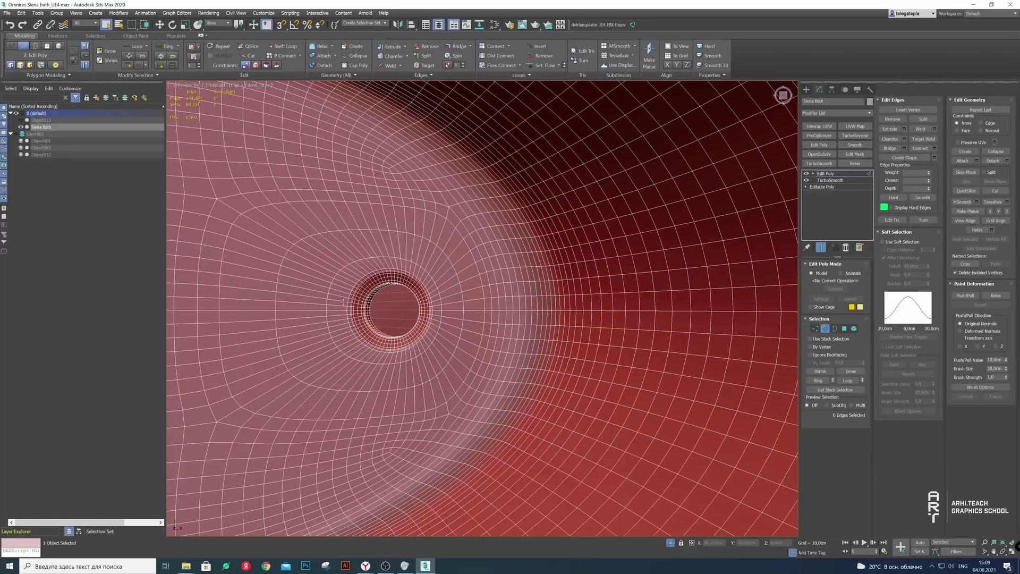
Remove the horizontal edge loop inside the drain hole with Ctrl+Backspace
scroll(380, 308, up, 3)
scroll(343, 262, up, 4)
scroll(343, 258, down, 5)
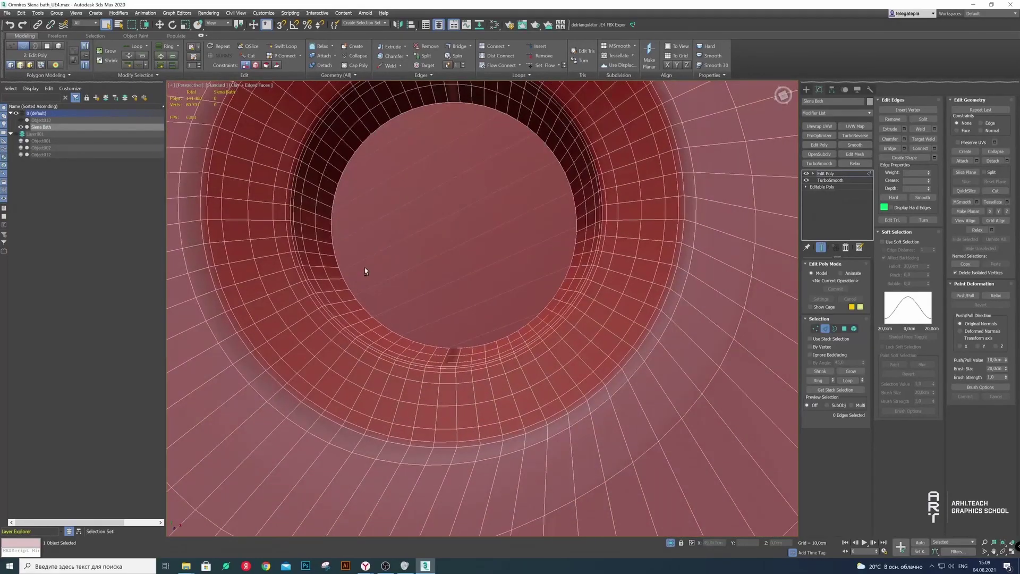
middle_drag(364, 273, 398, 499)
scroll(473, 359, up, 4)
alt+middle_drag(473, 359, 428, 411)
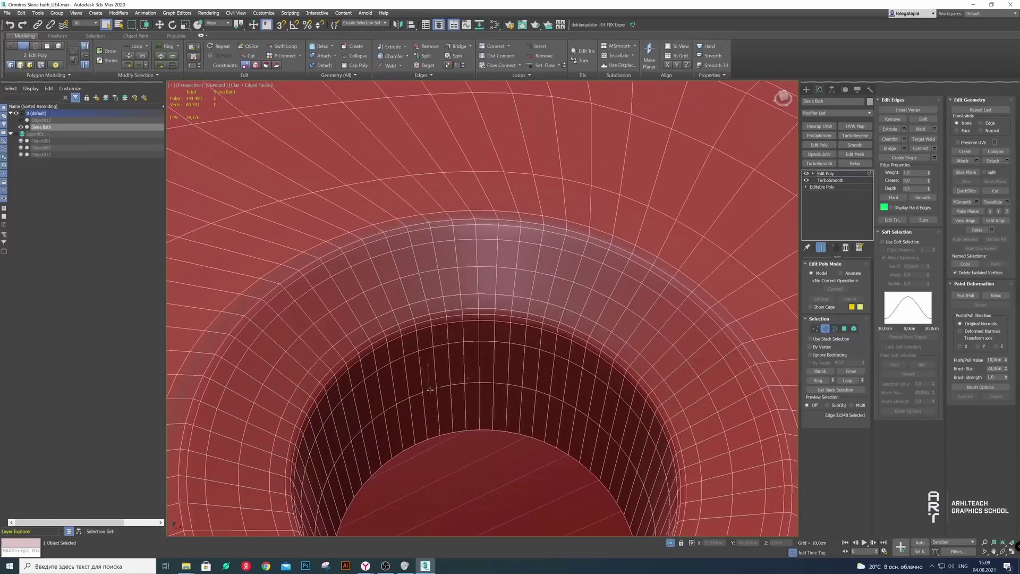
double_click(430, 390)
key(ctrl+BackSpace)
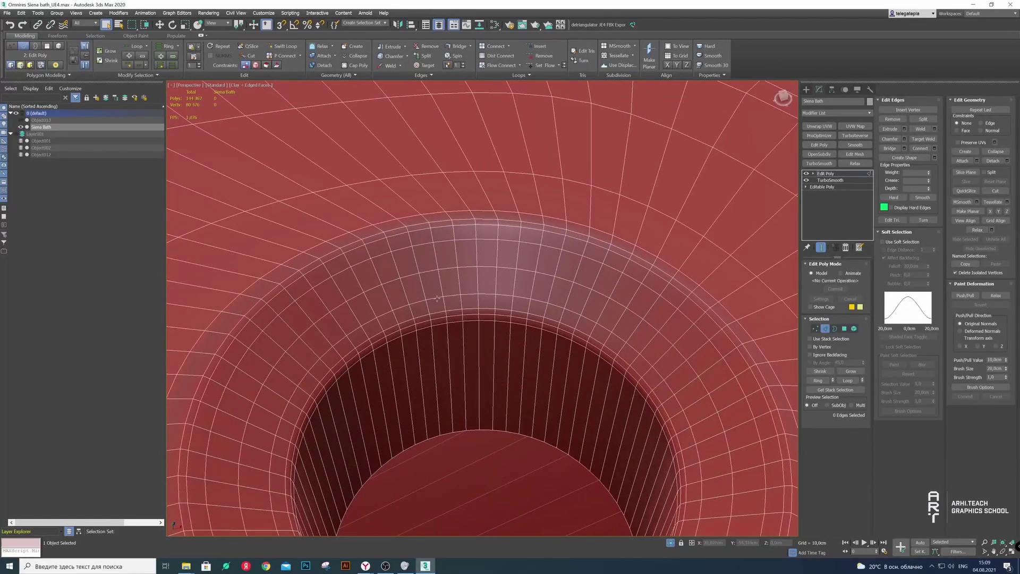
Remove the three edge loops around the drain rim, then leave Edge mode
double_click(437, 299)
ctrl+double_click(425, 272)
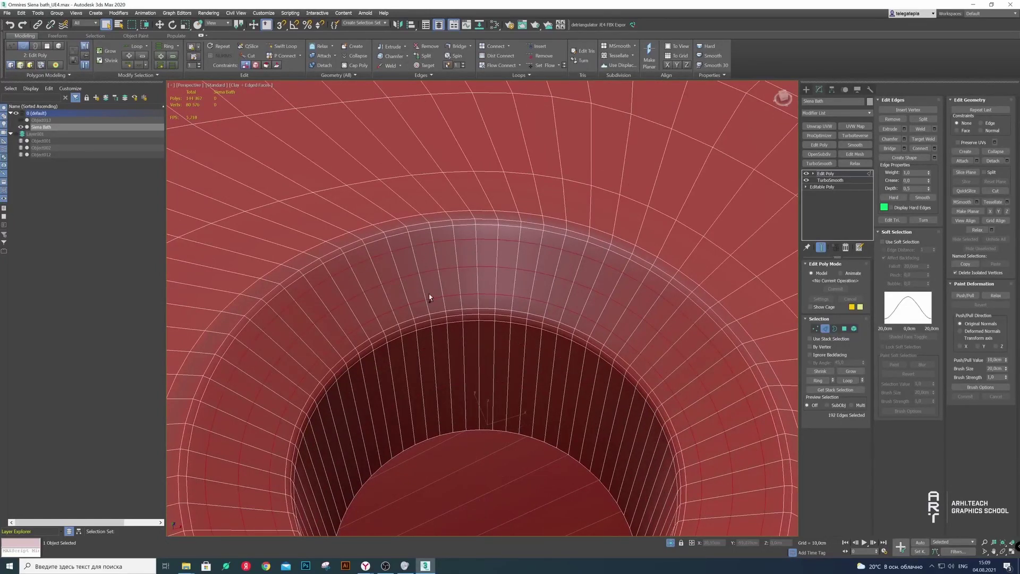
key(ctrl+BackSpace)
scroll(429, 296, down, 5)
mouse_move(428, 295)
alt+middle_down()
mouse_move(291, 280)
mouse_move(632, 316)
mouse_move(241, 284)
mouse_move(492, 379)
alt+middle_up()
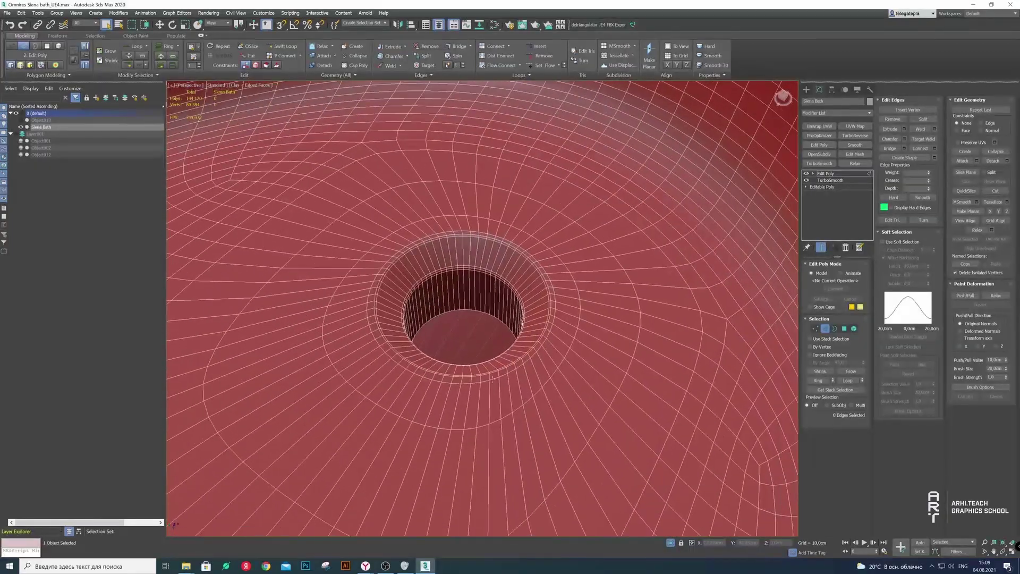
click(825, 328)
scroll(449, 319, up, 4)
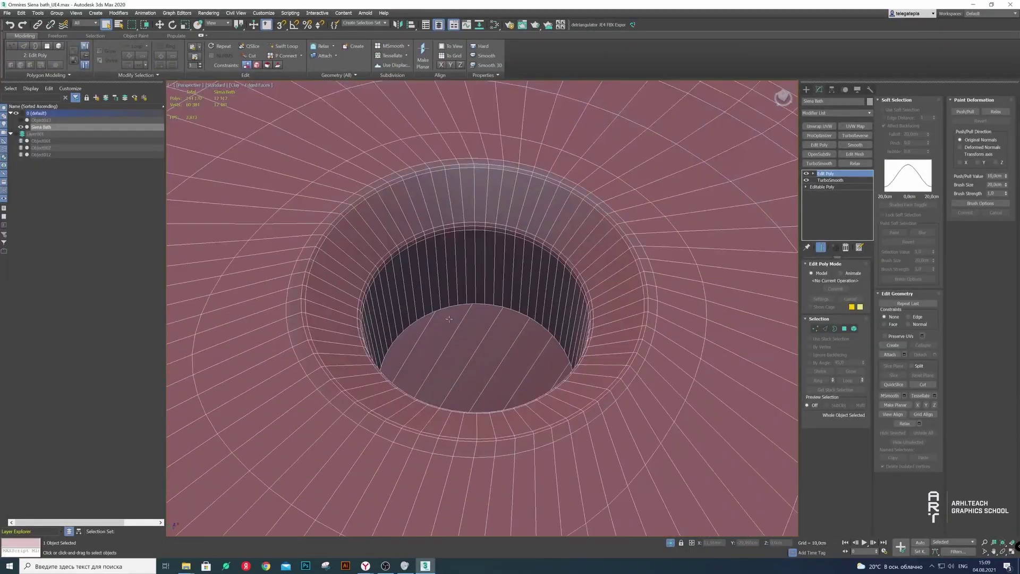
scroll(454, 308, up, 3)
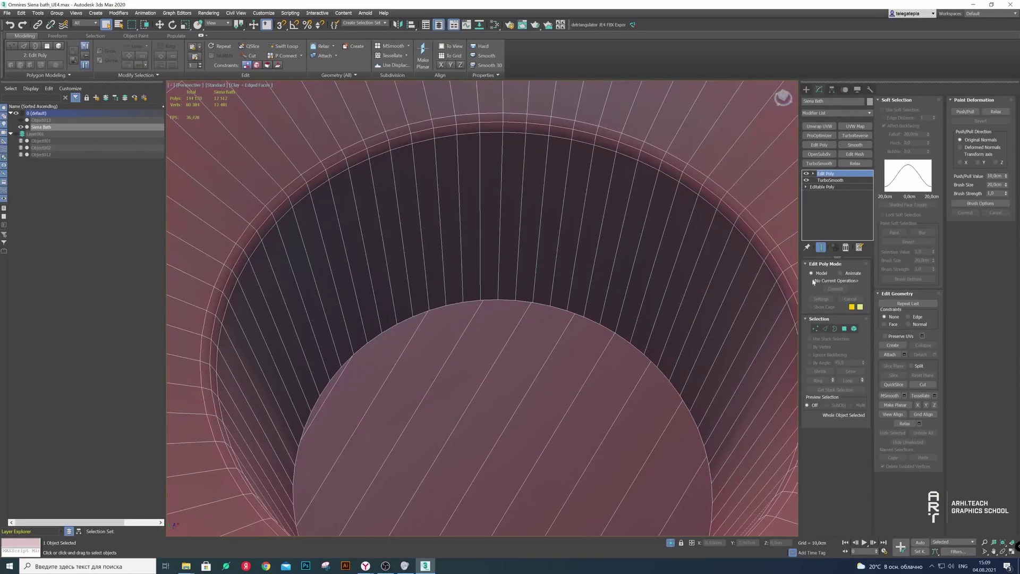
End Isolate to reveal drain plug Object013 in the bath's drain, and select it
key(z)
key(ctrl+d)
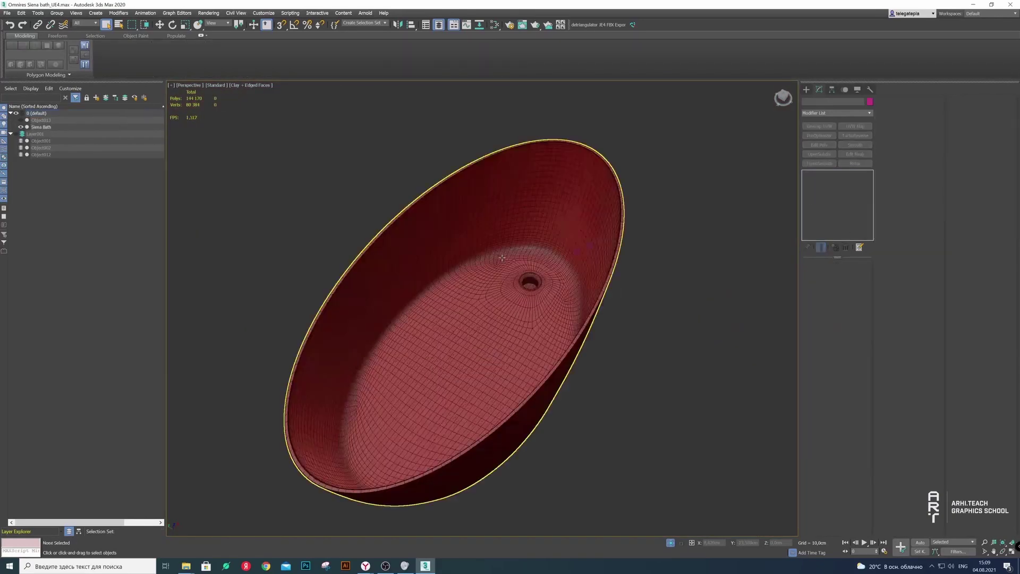
mouse_move(414, 318)
alt+middle_down()
mouse_move(514, 228)
mouse_move(533, 275)
mouse_move(500, 270)
mouse_move(488, 254)
mouse_move(485, 296)
mouse_move(483, 243)
mouse_move(483, 303)
alt+middle_up()
right_click(507, 264)
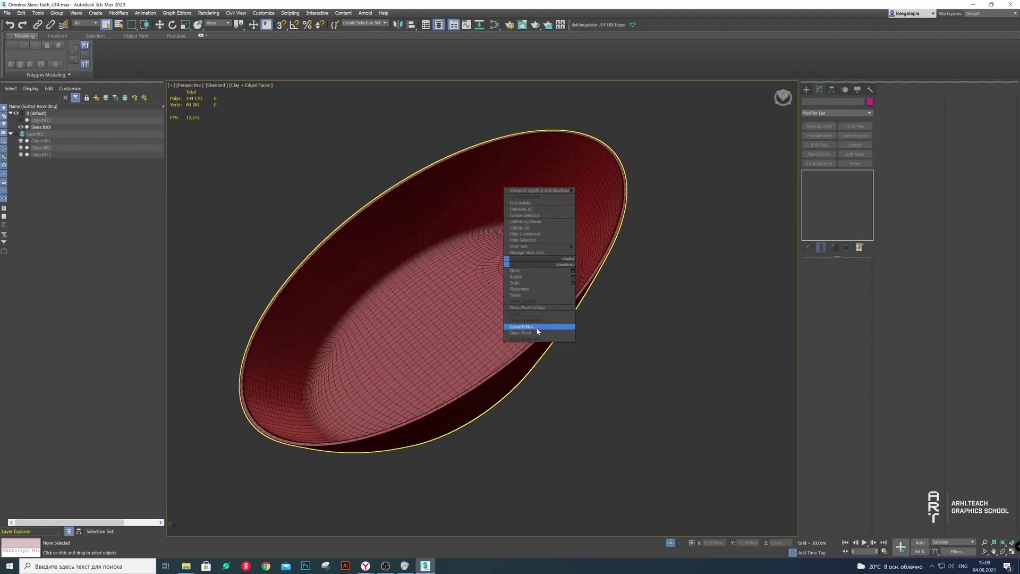
click(531, 209)
scroll(418, 295, up, 3)
click(374, 228)
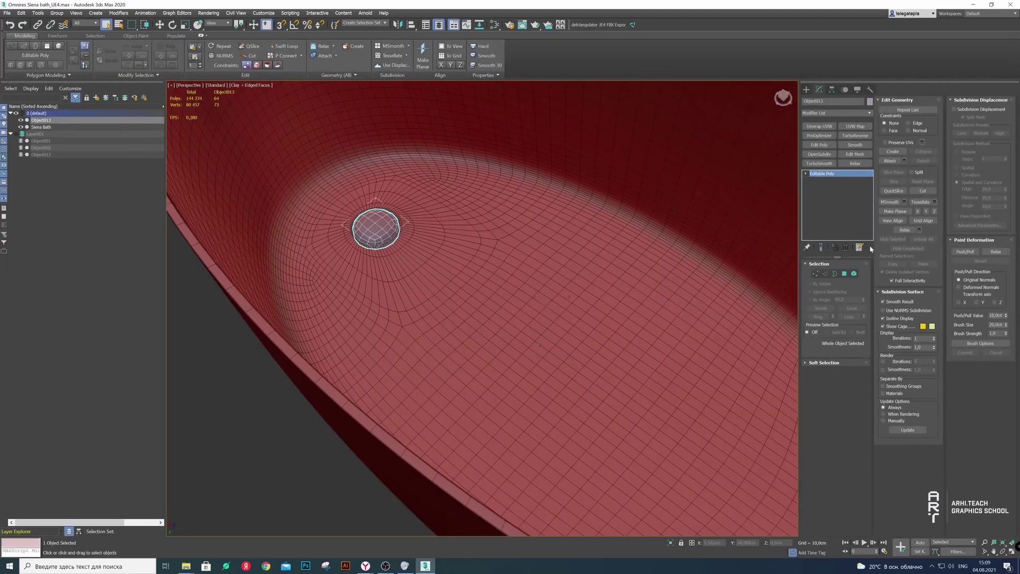
Turn off Edged Faces and add a TurboSmooth modifier to the drain plug
click(359, 251)
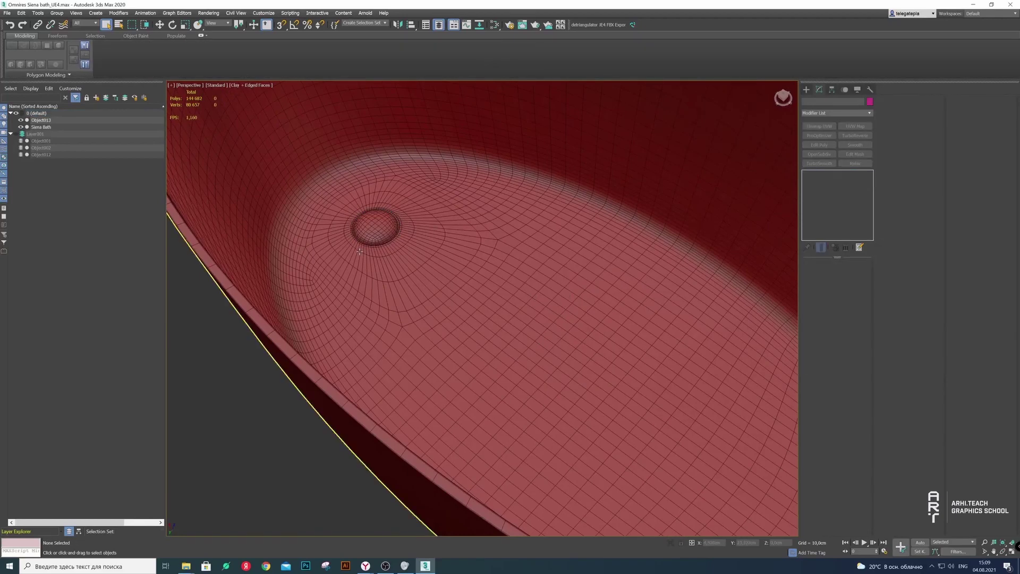
scroll(360, 252, down, 3)
alt+middle_drag(360, 252, 400, 255)
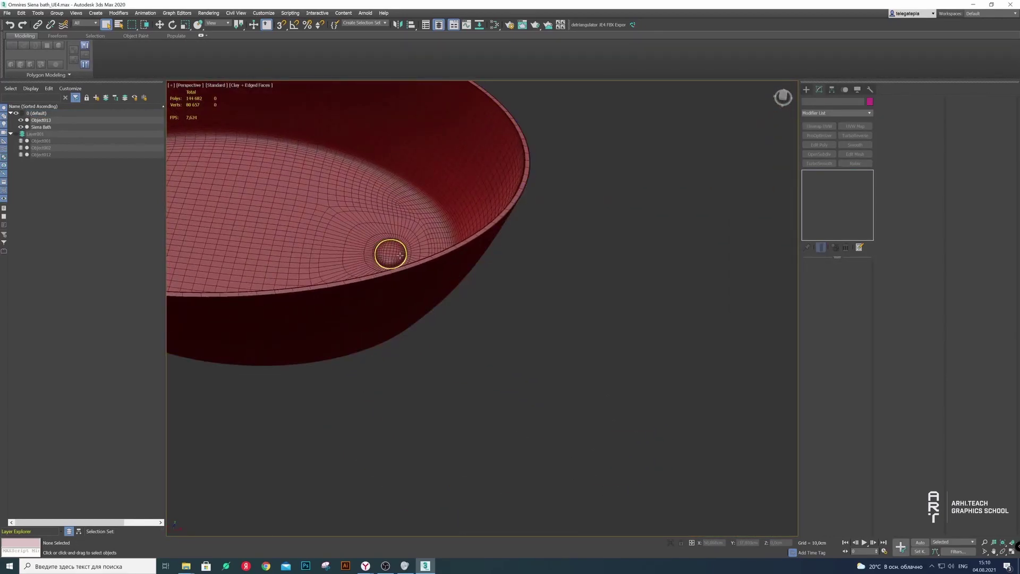
click(400, 255)
click(583, 298)
alt+middle_drag(582, 298, 553, 319)
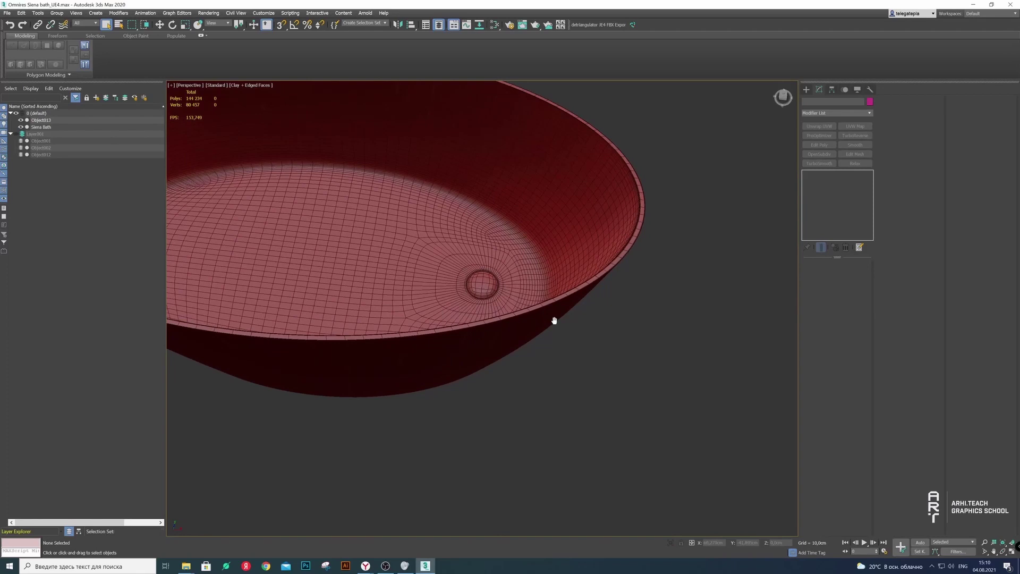
click(247, 89)
click(277, 169)
click(494, 258)
click(819, 163)
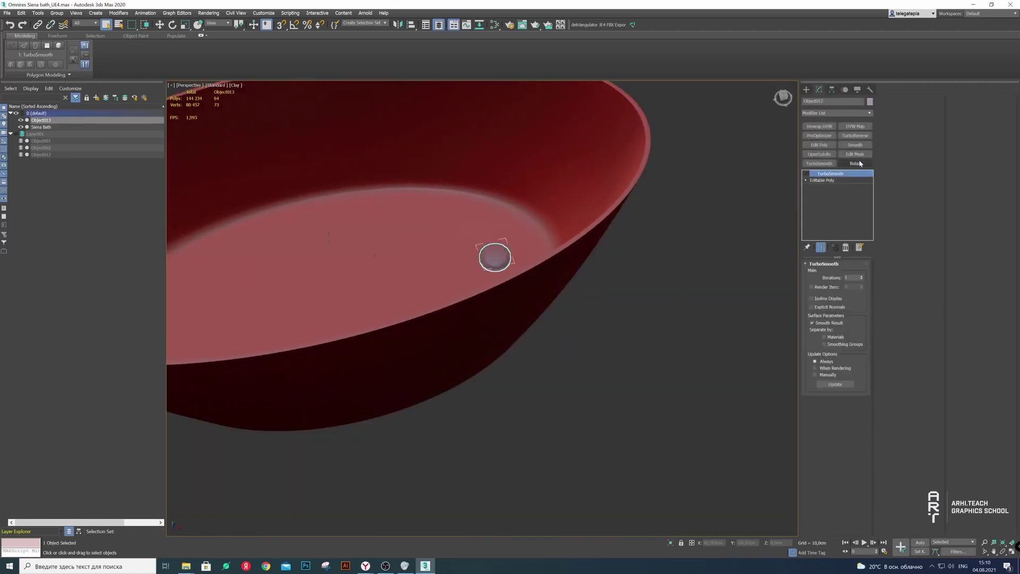
Isolate the drain plug, re-enable Edged Faces, and add an Edit Poly modifier
scroll(494, 256, up, 2)
right_click(488, 255)
click(523, 198)
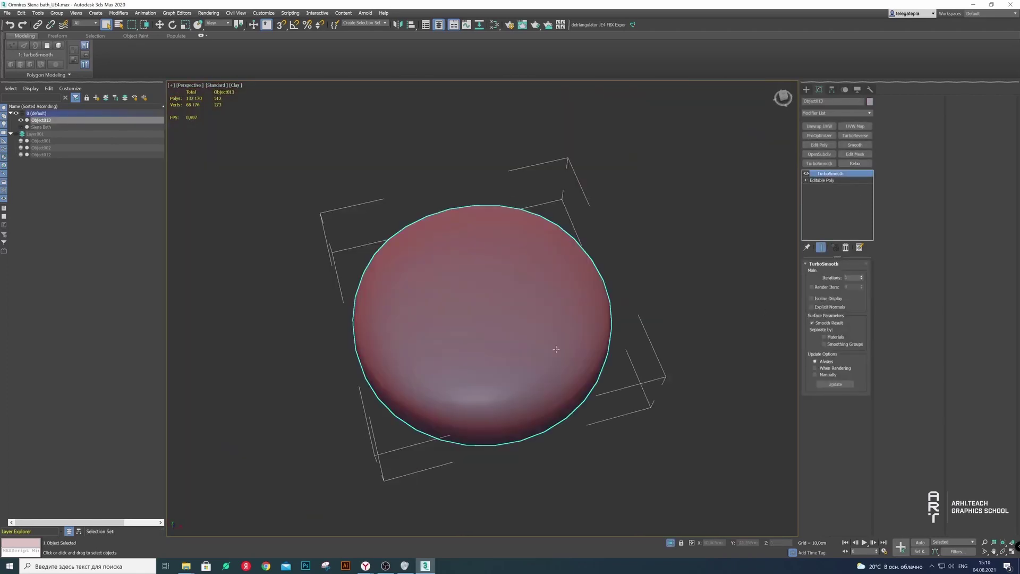
alt+middle_drag(557, 349, 553, 287)
click(226, 85)
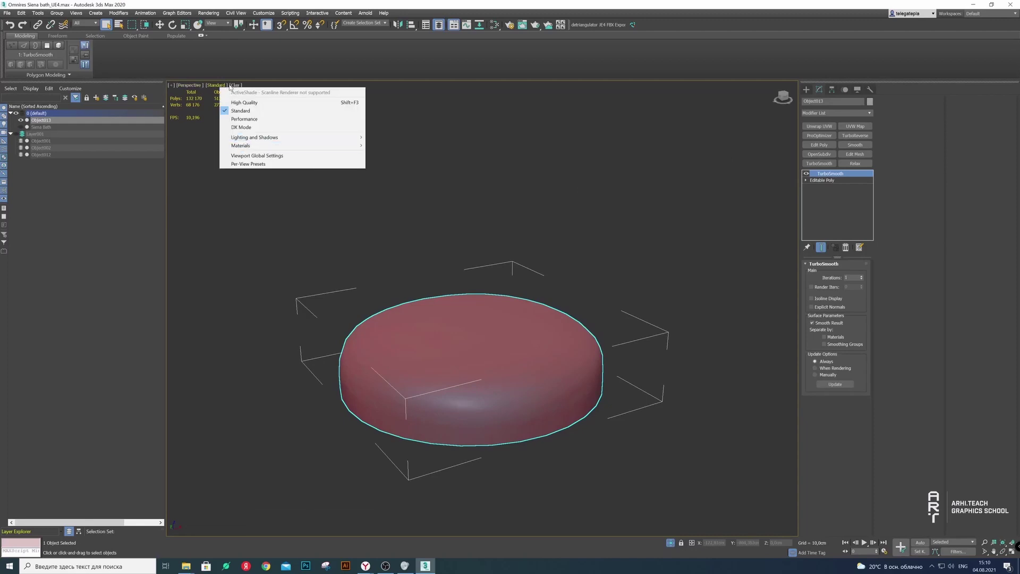
click(234, 85)
click(248, 160)
alt+middle_drag(520, 319, 453, 419)
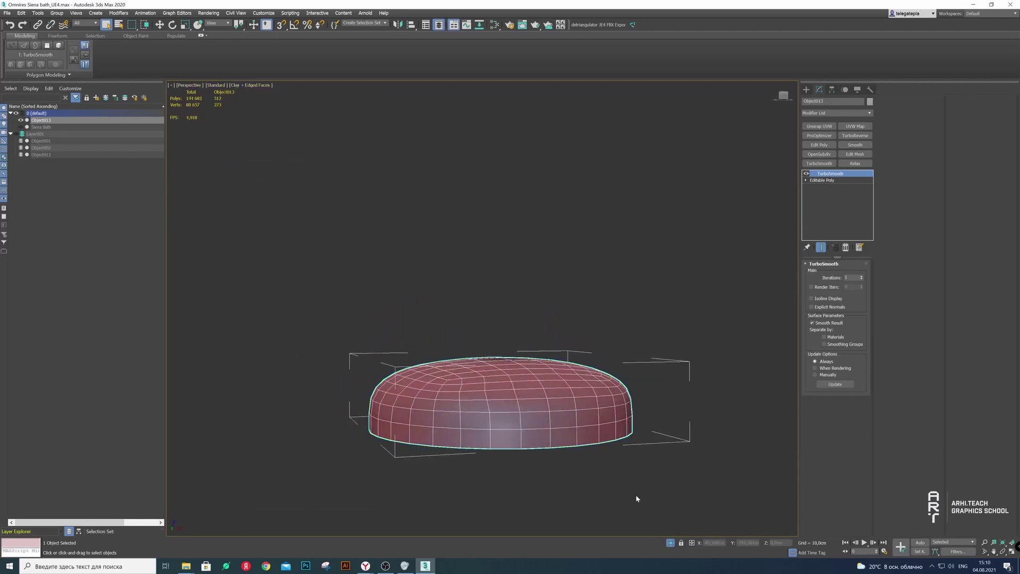
click(819, 145)
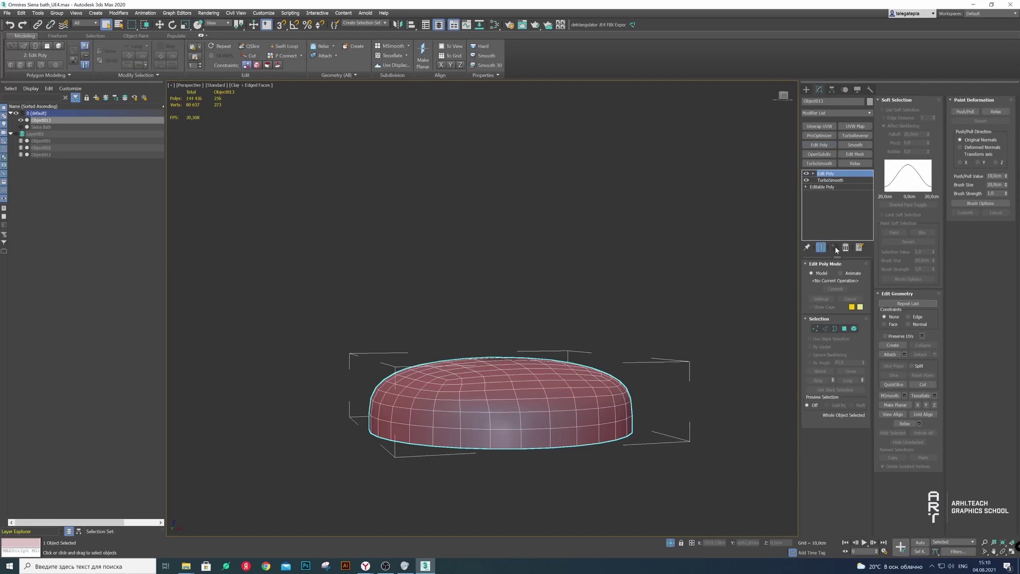
Delete the plug's Edit Poly, end isolation, and convert Siena Bath to Editable Mesh
click(845, 248)
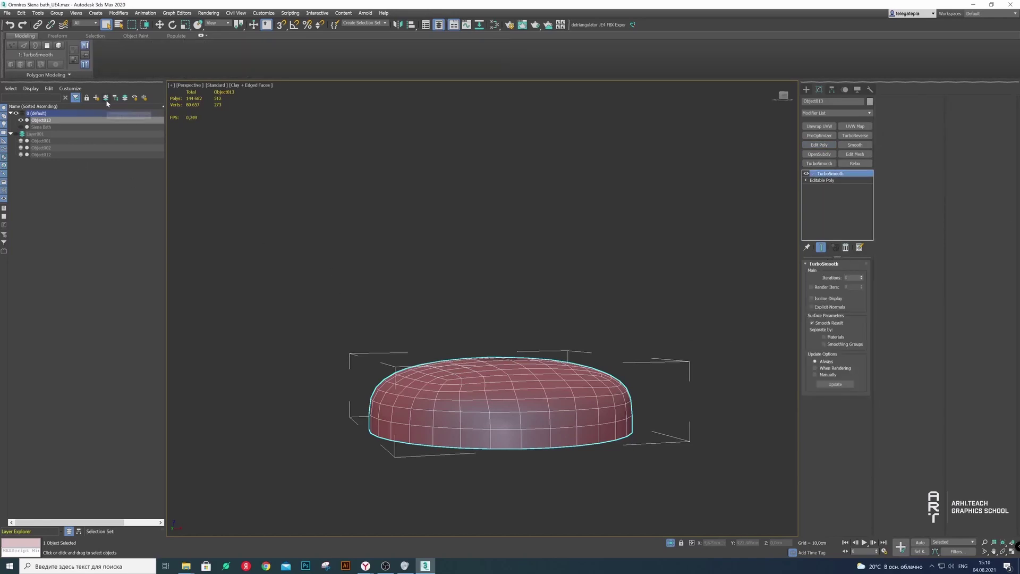
right_click(460, 205)
click(463, 194)
scroll(418, 261, down, 3)
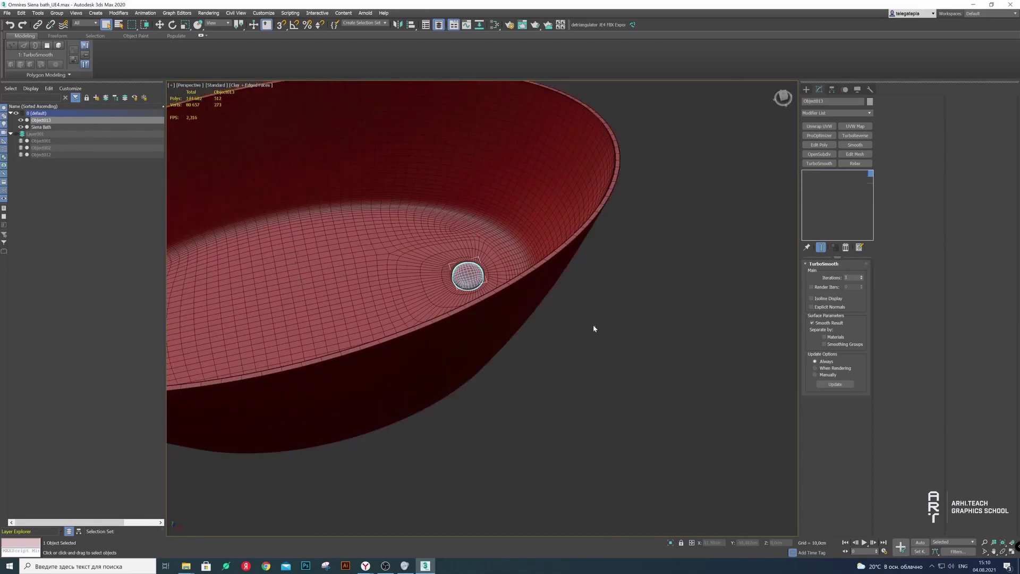
click(510, 319)
click(819, 144)
right_click(406, 239)
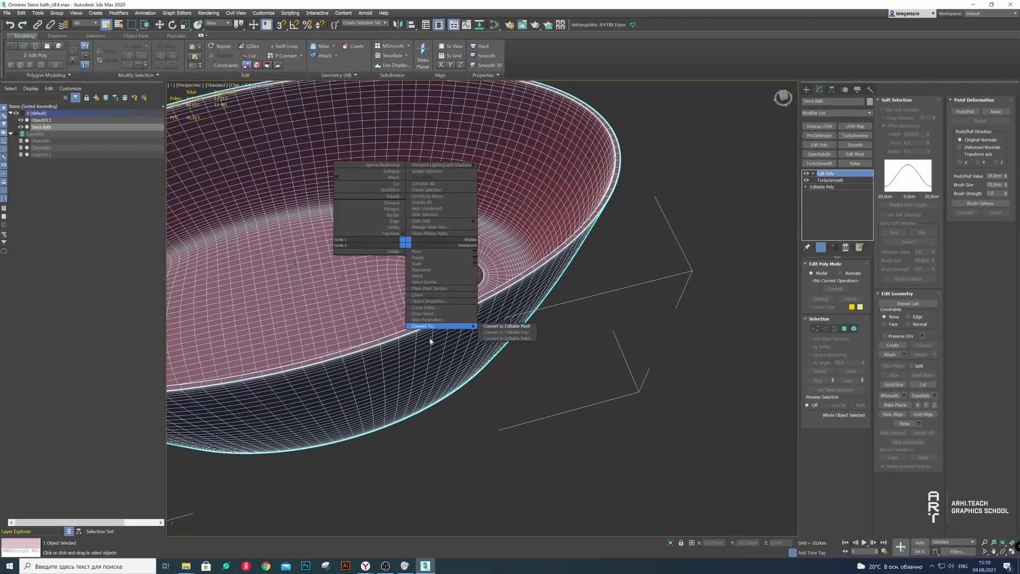
click(505, 327)
Attach the drain plug Object013 into the Siena Bath mesh
click(399, 331)
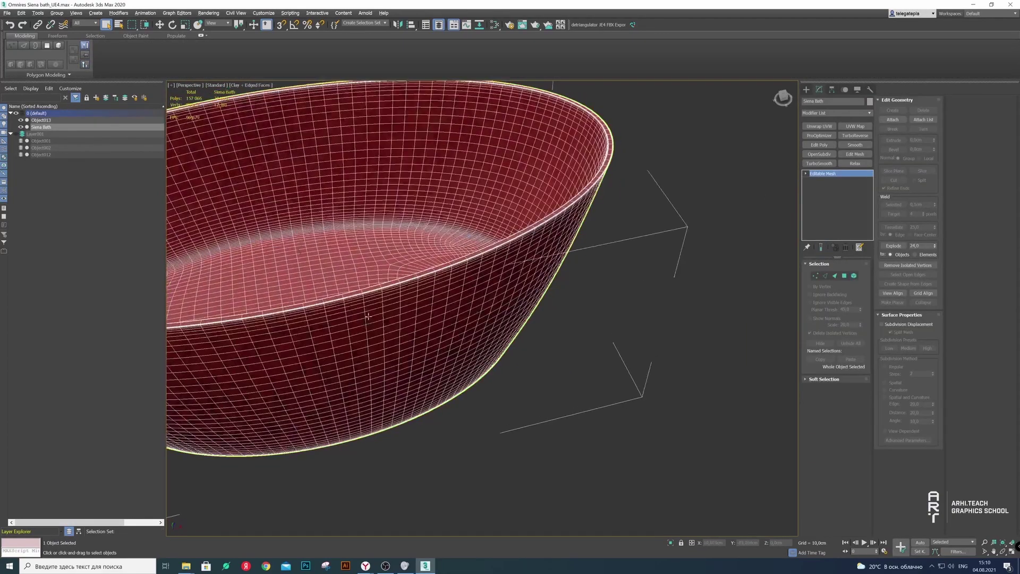
mouse_move(492, 341)
alt+middle_down()
mouse_move(479, 319)
mouse_move(462, 335)
alt+middle_up()
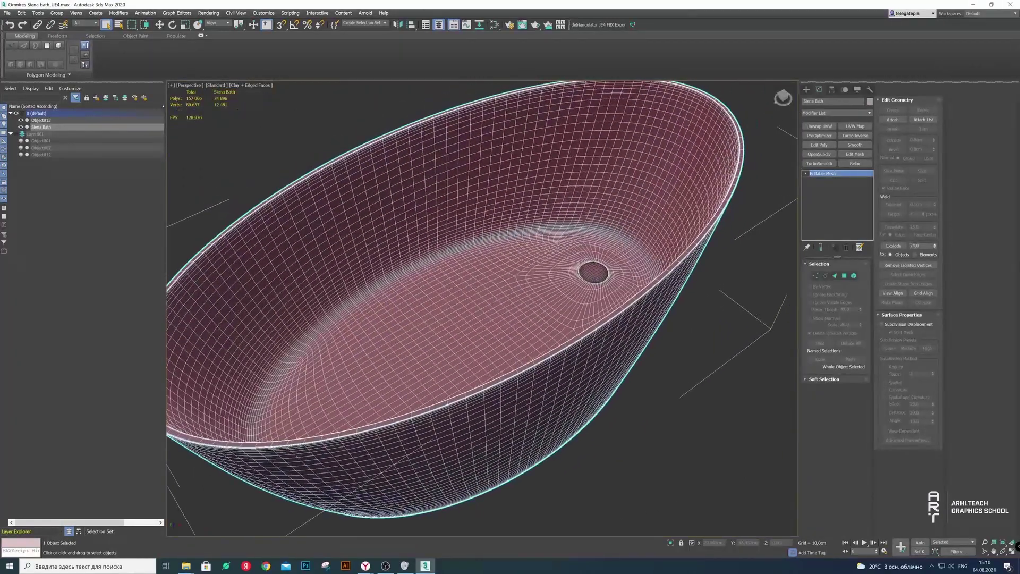
click(892, 119)
click(593, 273)
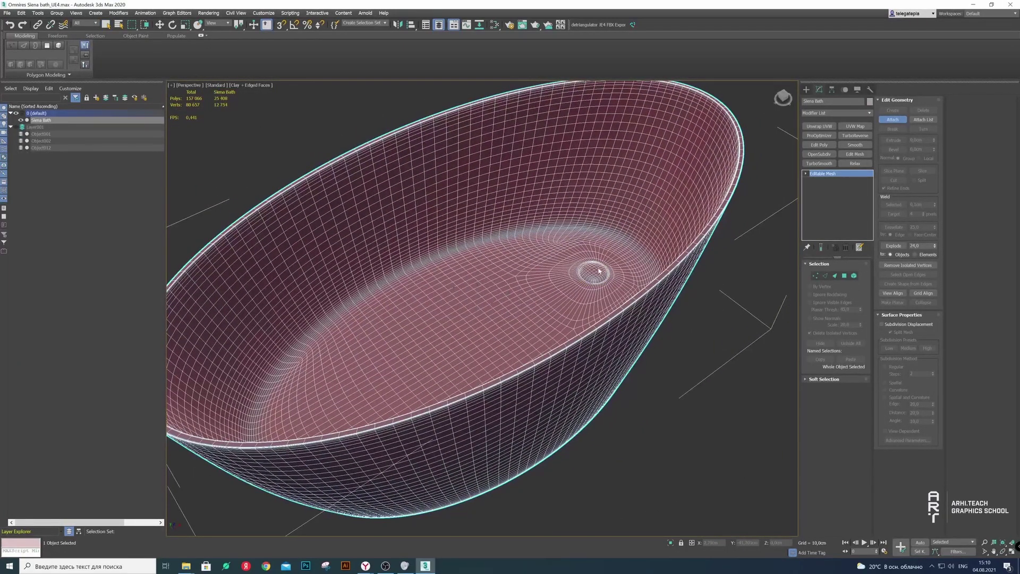
key(w)
scroll(632, 311, up, 3)
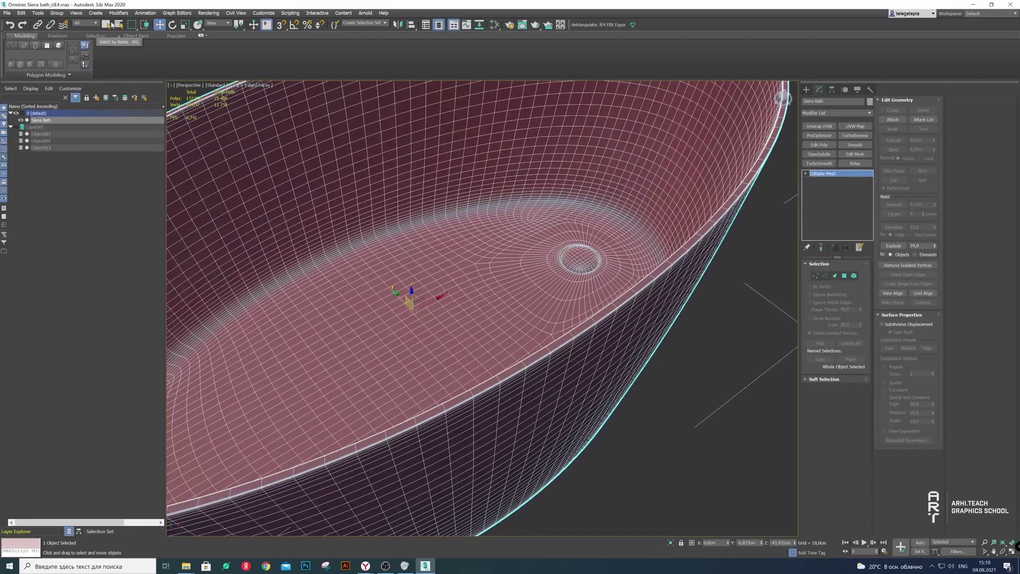
key(q)
click(709, 396)
click(616, 369)
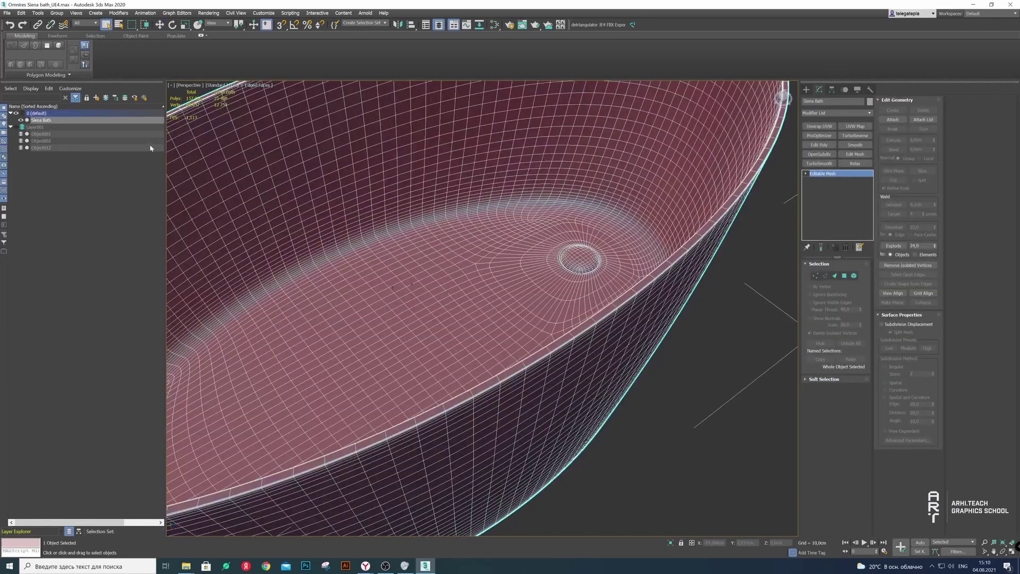
click(105, 99)
Clear the selection and Unhide All to bring back the faucets and shower fixtures
click(52, 148)
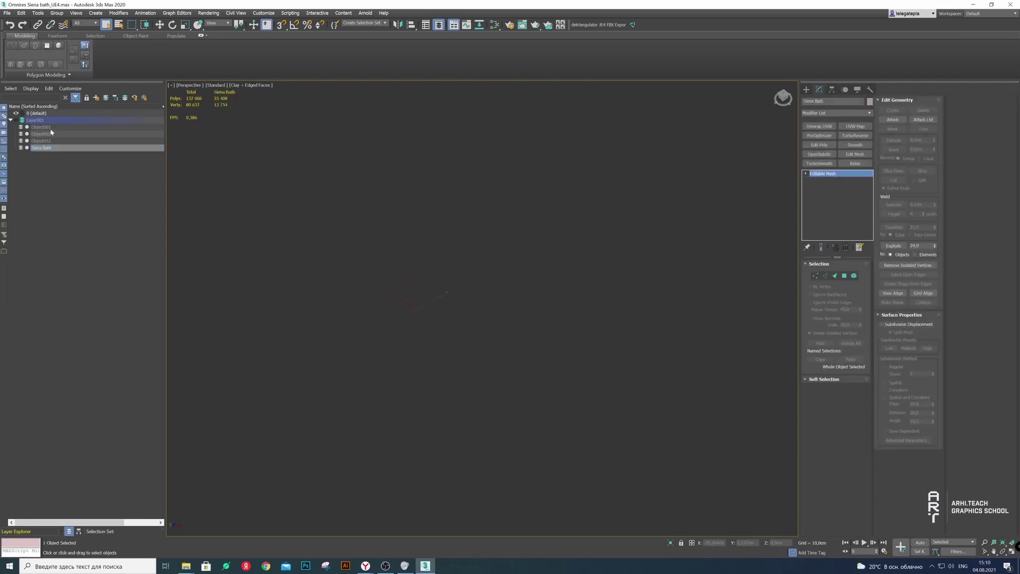
right_click(384, 254)
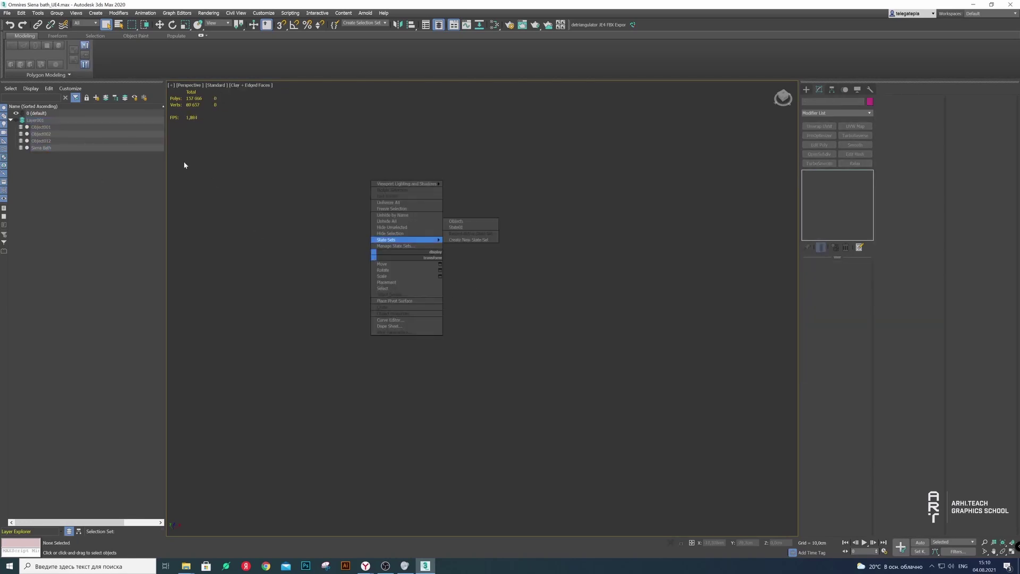
click(16, 120)
scroll(462, 292, down, 3)
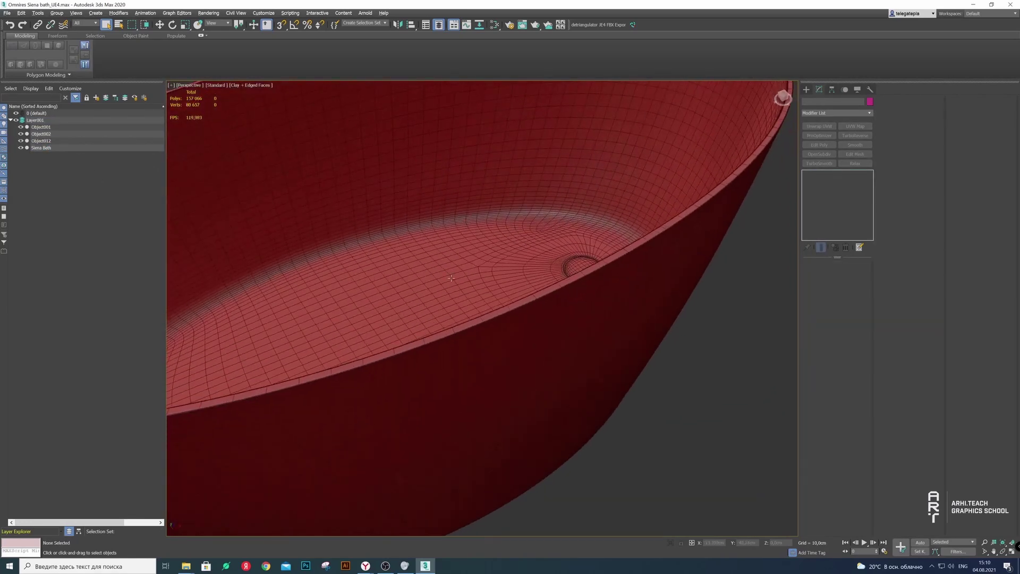
scroll(470, 296, down, 2)
scroll(478, 301, down, 2)
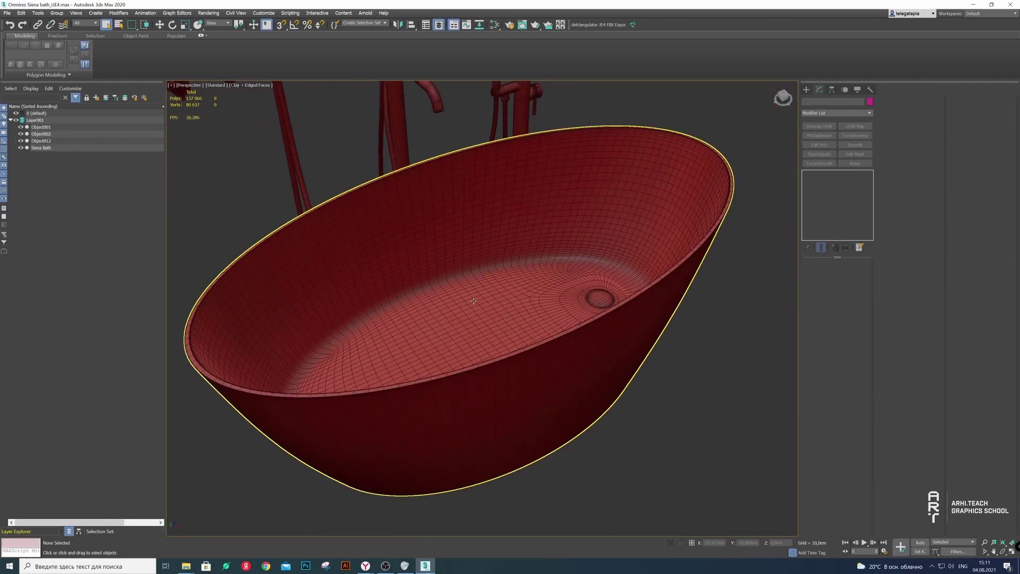
alt+middle_drag(478, 301, 479, 298)
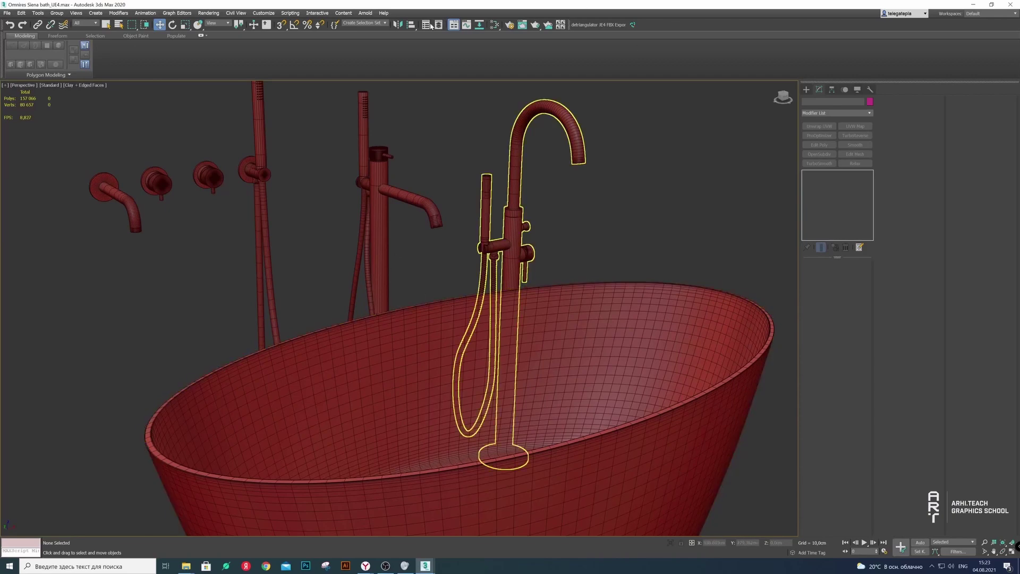
Expand Layer001 in the Layer Explorer and step through its objects to check their type
click(438, 24)
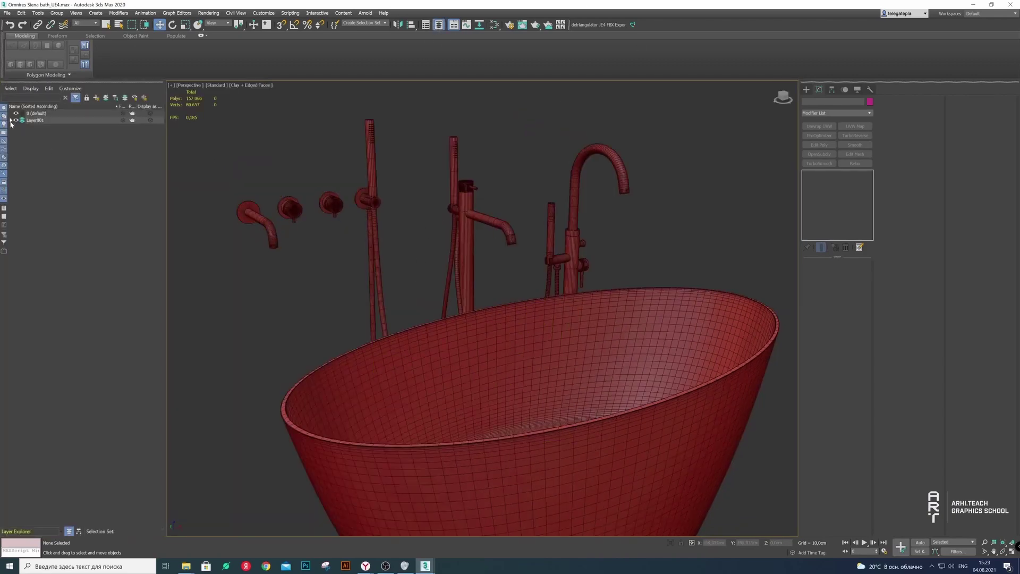
click(11, 120)
click(41, 126)
key(Down)
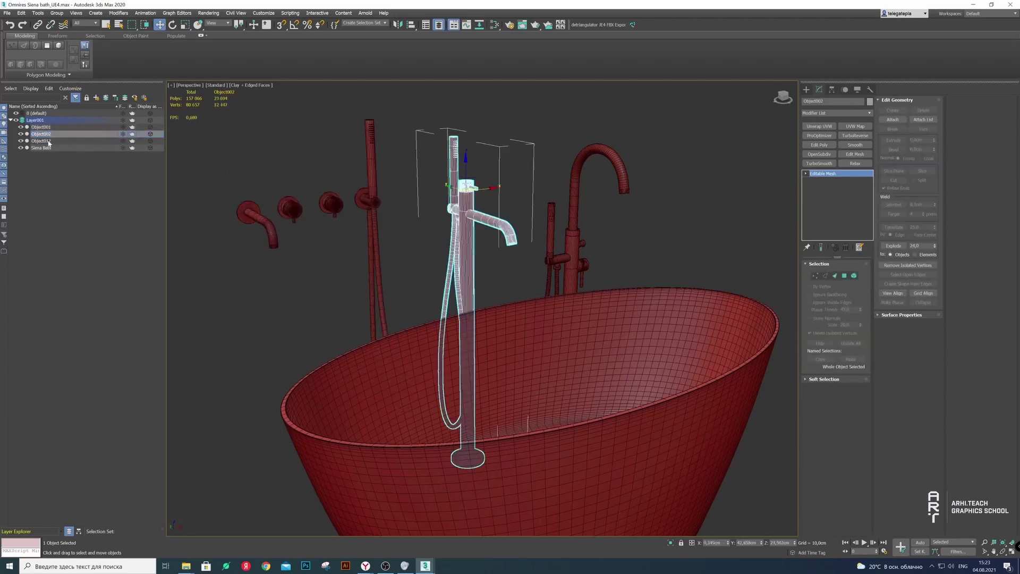
key(Down)
key(Down)
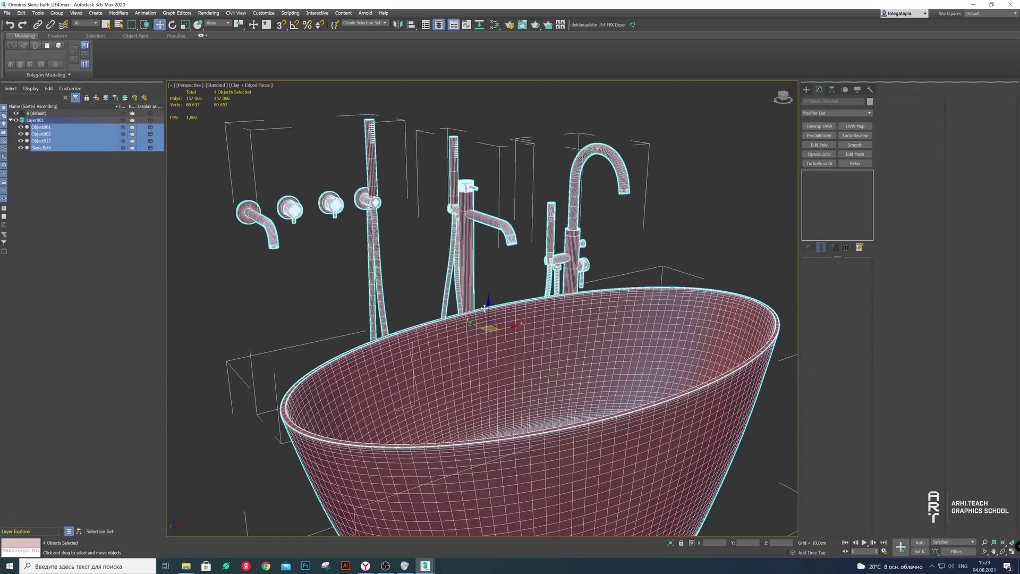
right_click(433, 286)
click(705, 238)
click(586, 315)
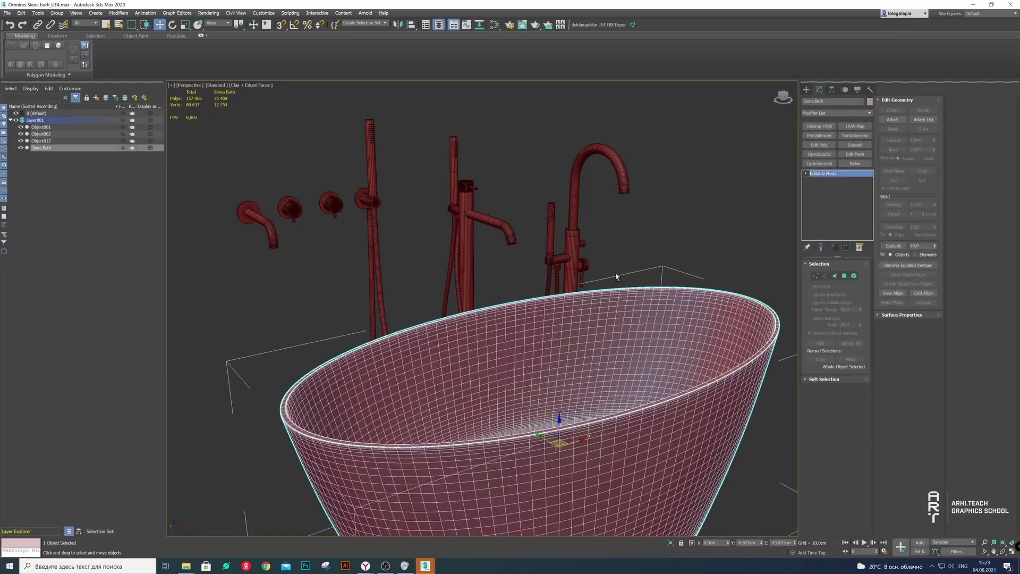
Inspect the faucets, floor-standing mixer Object012 and Siena Bath by selecting and orbiting
scroll(602, 274, up, 2)
scroll(602, 275, down, 2)
alt+middle_drag(602, 271, 426, 241)
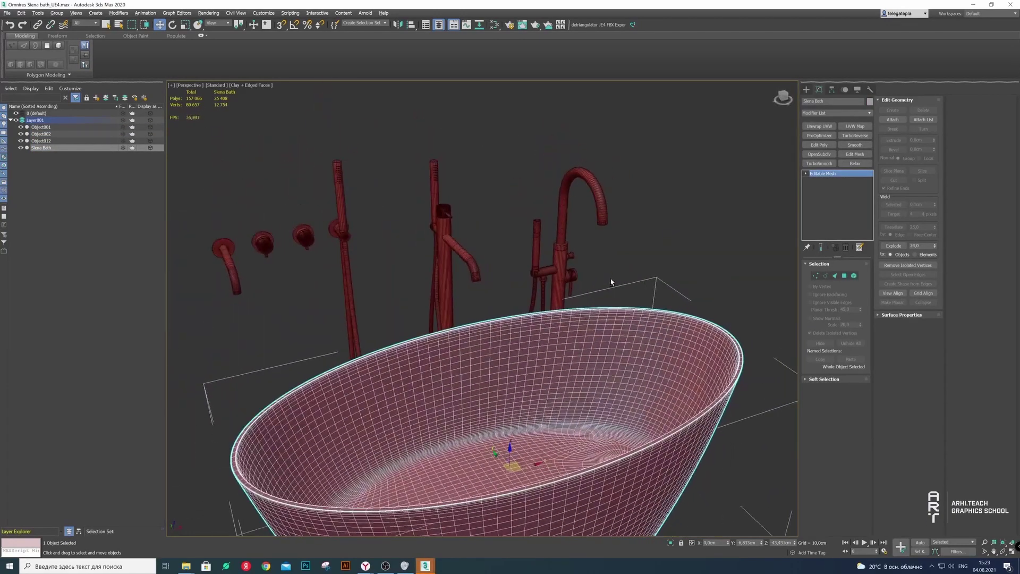
click(437, 244)
click(41, 141)
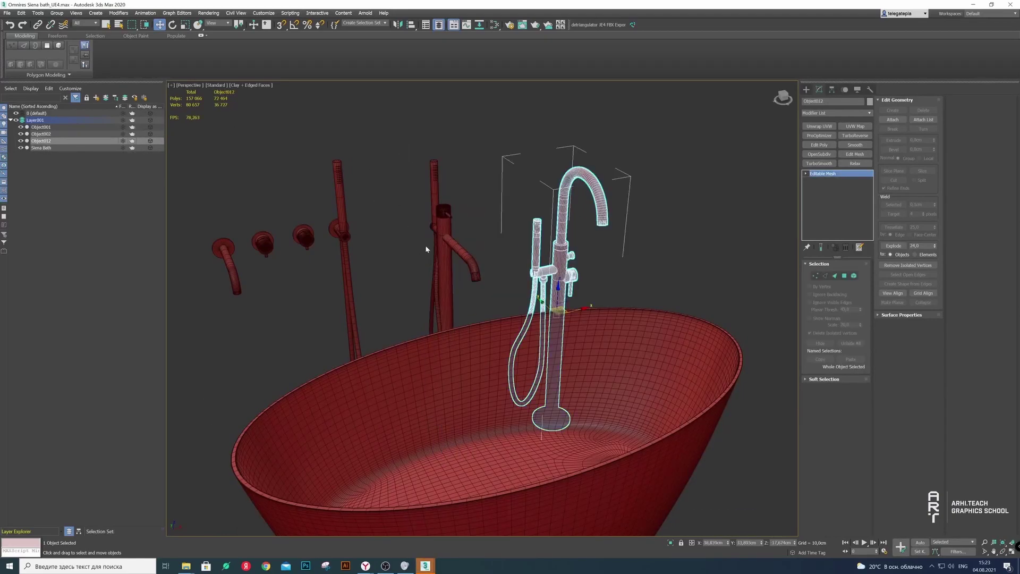
key(ctrl+d)
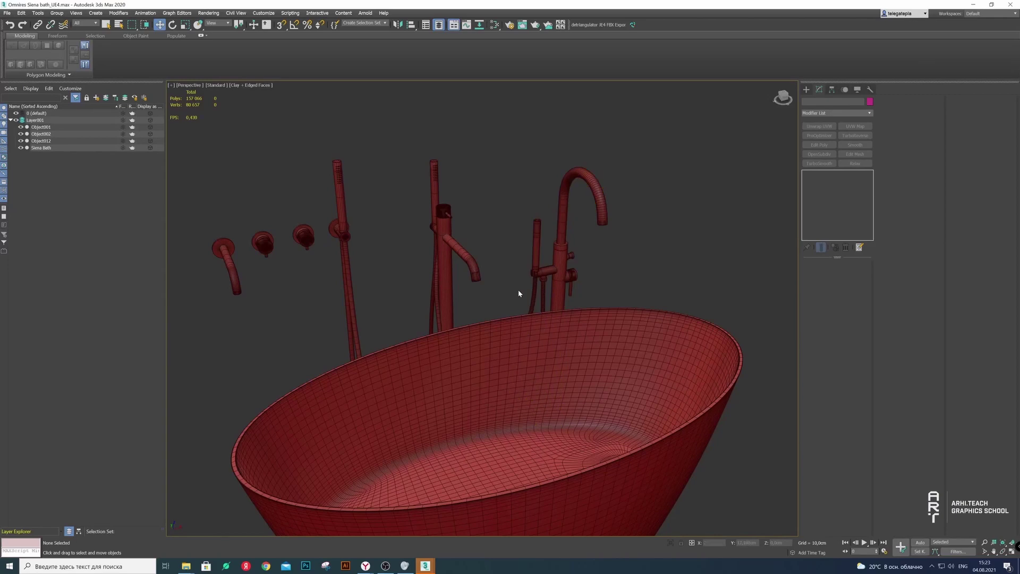
click(536, 295)
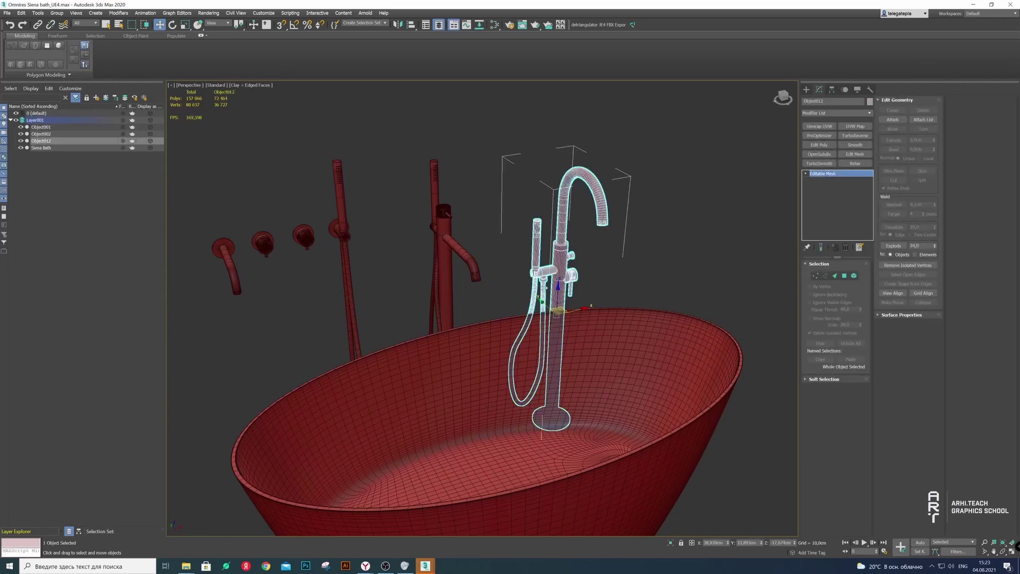
alt+middle_drag(538, 290, 547, 264)
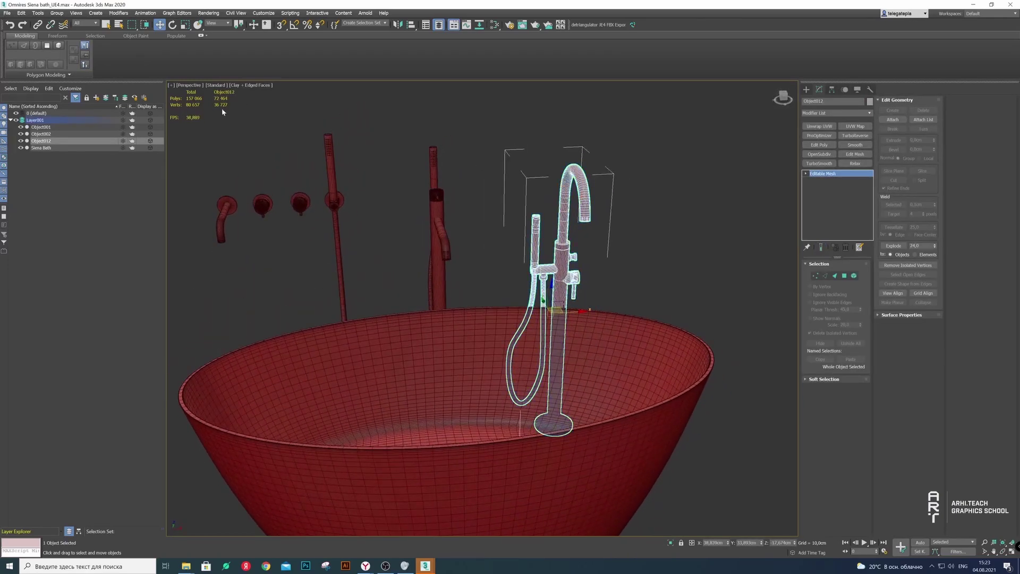
click(437, 240)
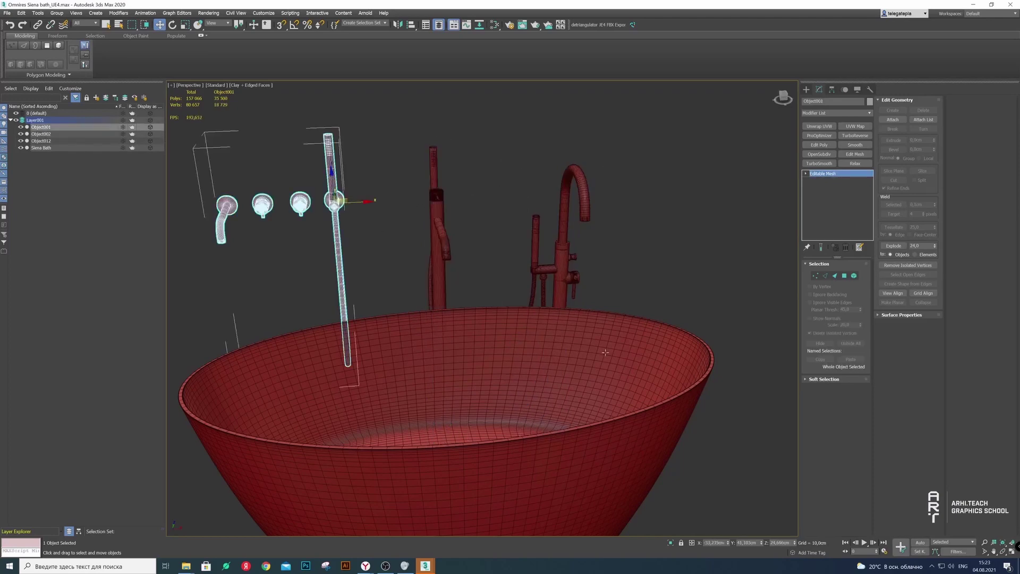
click(597, 326)
mouse_move(596, 325)
alt+middle_down()
mouse_move(522, 335)
mouse_move(629, 387)
alt+middle_up()
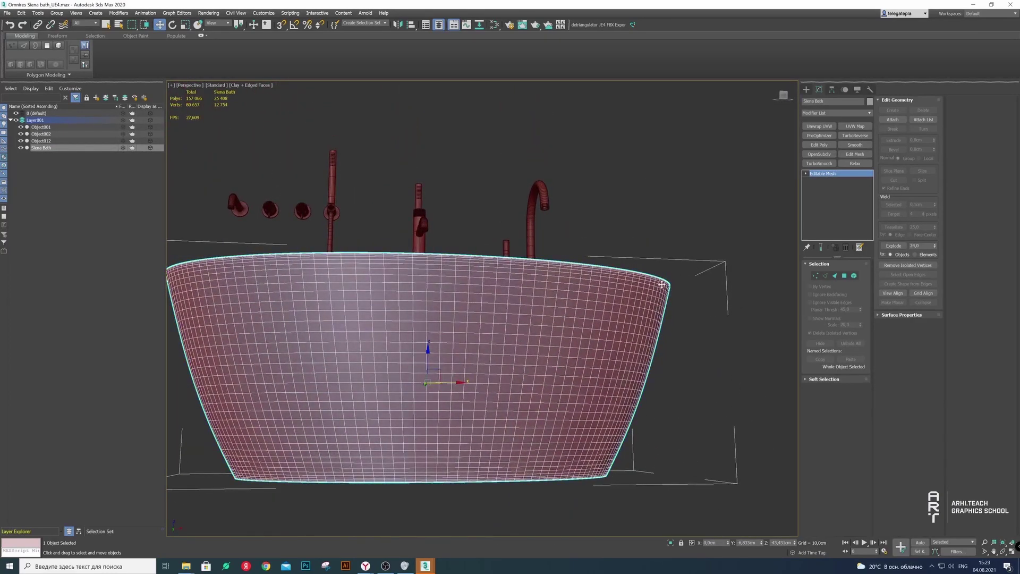
alt+middle_drag(639, 342, 631, 297)
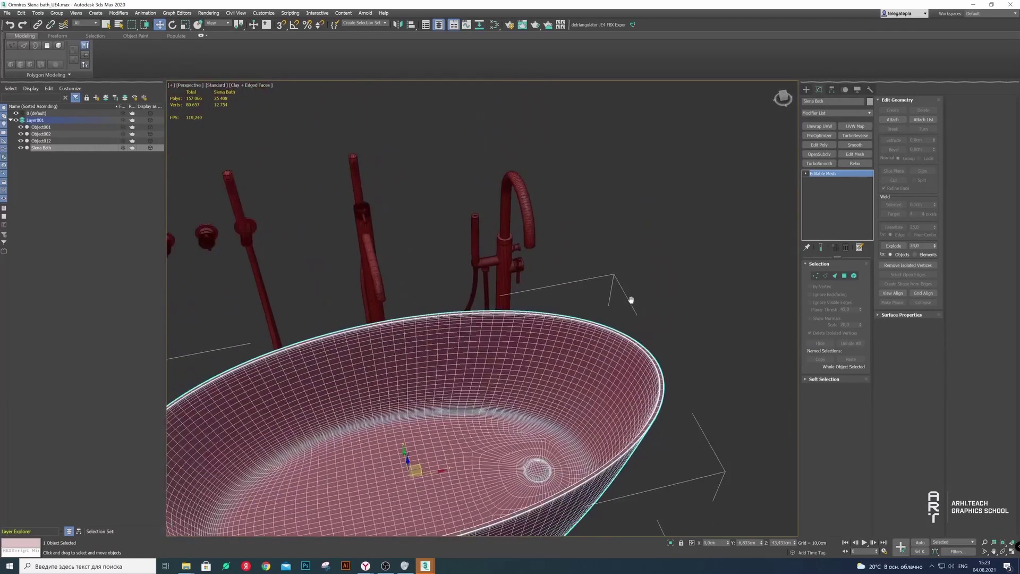
Check the floor-standing faucet again, then start renaming the Siena Bath entry
click(631, 297)
mouse_move(525, 284)
alt+middle_down()
mouse_move(492, 271)
mouse_move(502, 255)
alt+middle_up()
click(502, 255)
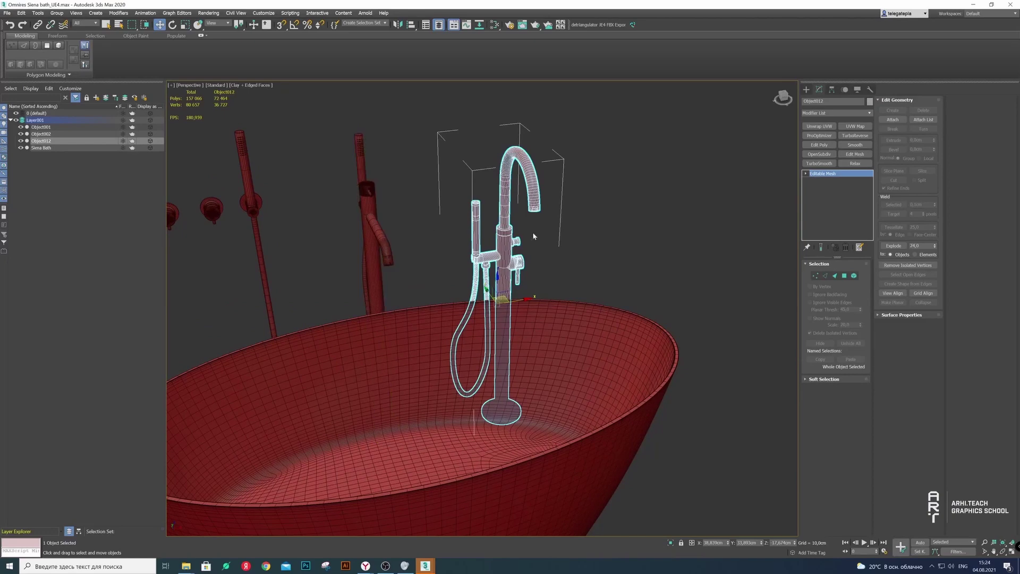
mouse_move(527, 173)
alt+middle_down()
mouse_move(448, 347)
mouse_move(451, 232)
mouse_move(452, 285)
alt+middle_up()
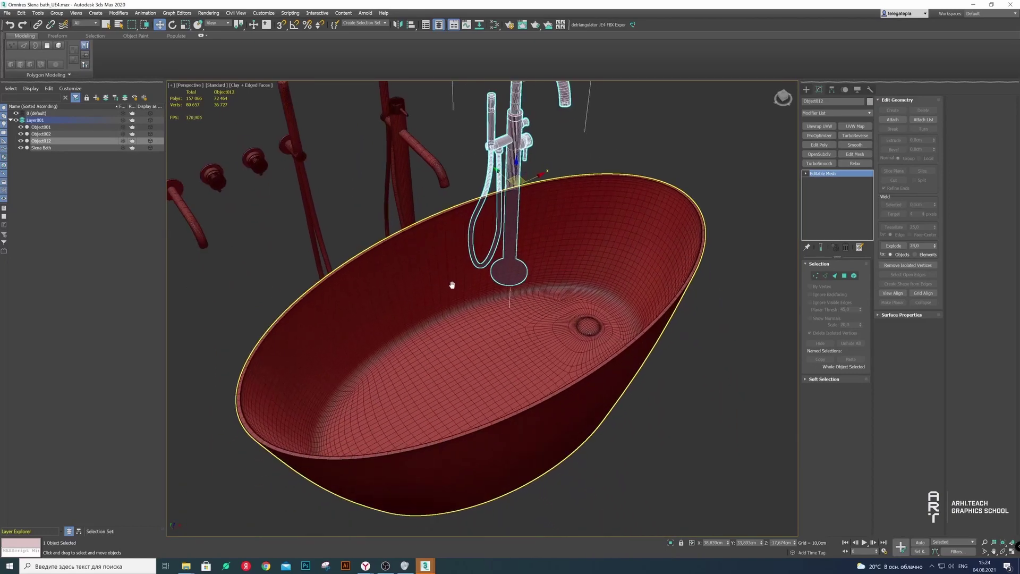
click(627, 425)
click(41, 147)
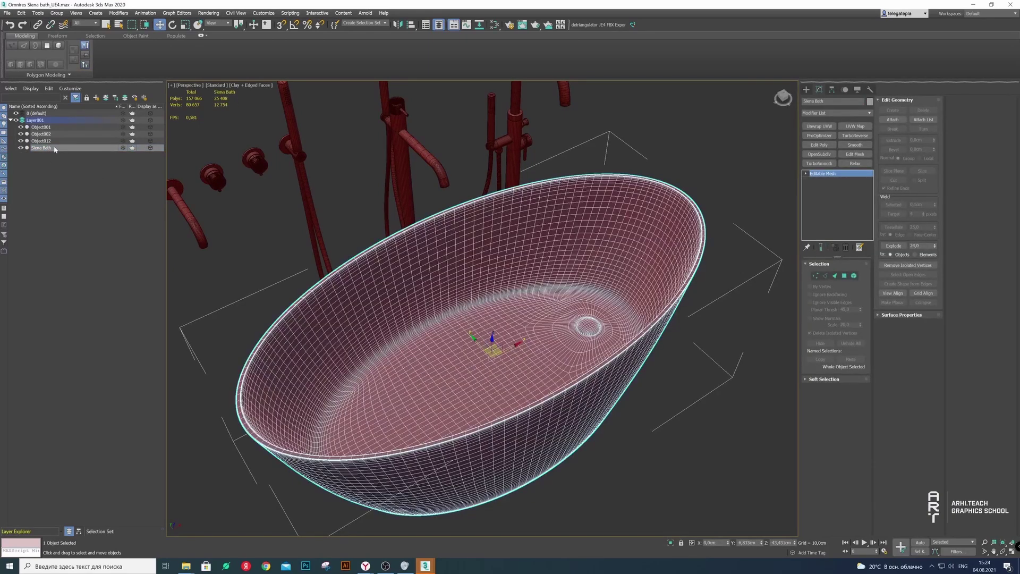
right_click(55, 149)
click(117, 182)
Rename the bath to SM_Siena_Bath
click(117, 240)
text(_)
click(117, 240)
Batch-rename Object012, Object001 and Object002 to SM_Bath_mixer_00 through SM_Bath_mixer_02
click(43, 141)
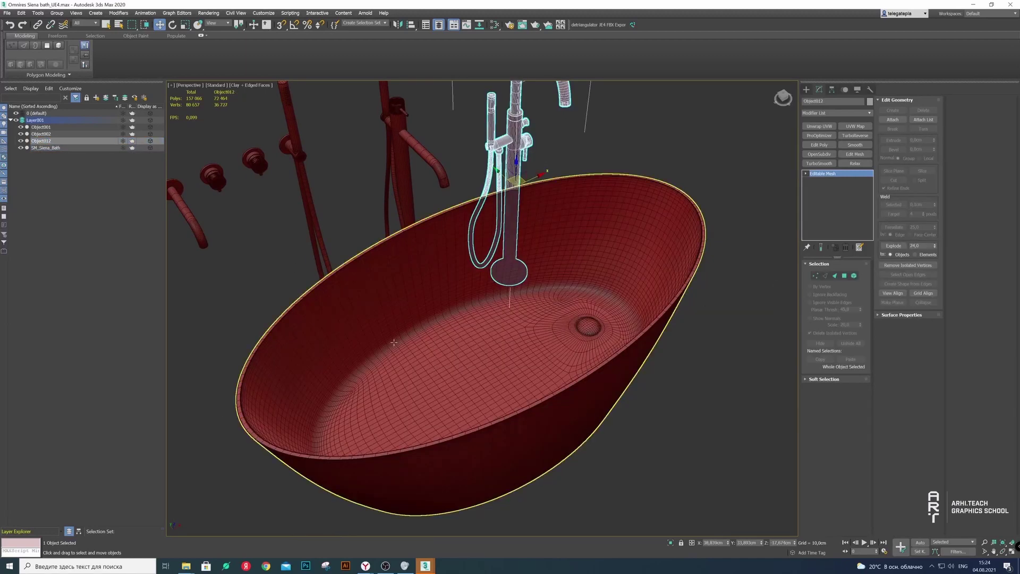
click(41, 127)
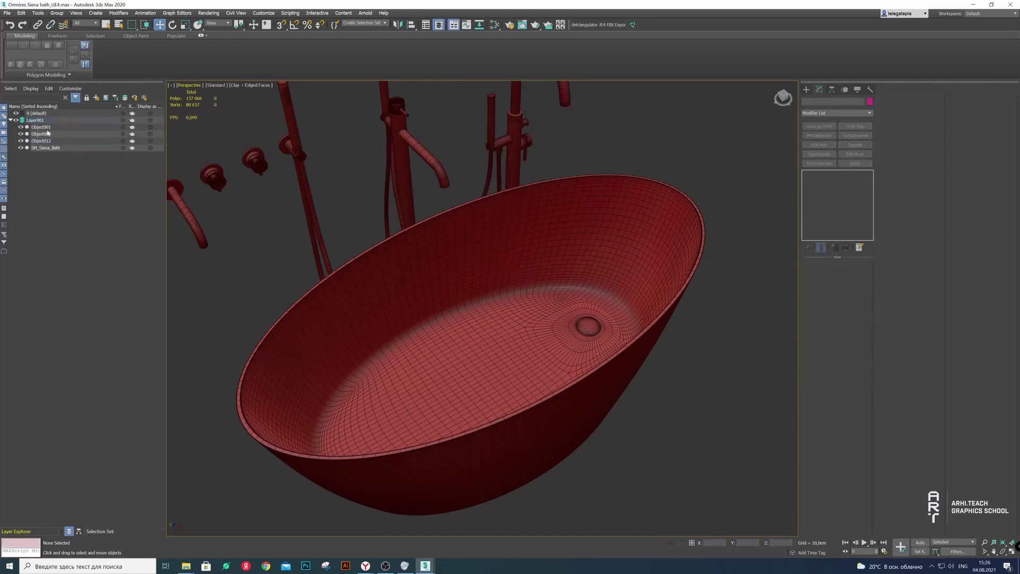
key(ctrl+r)
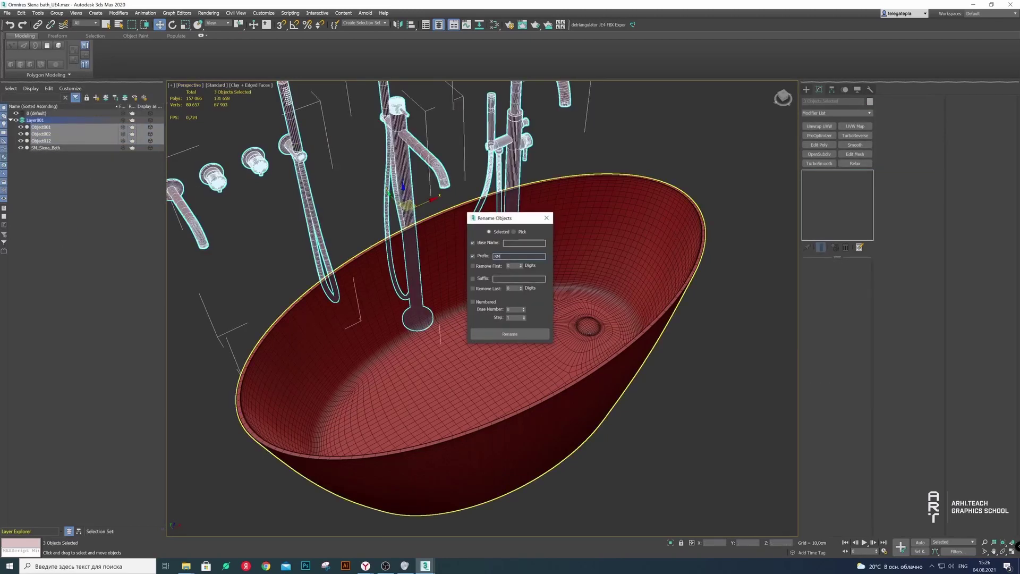
text(bath mixer)
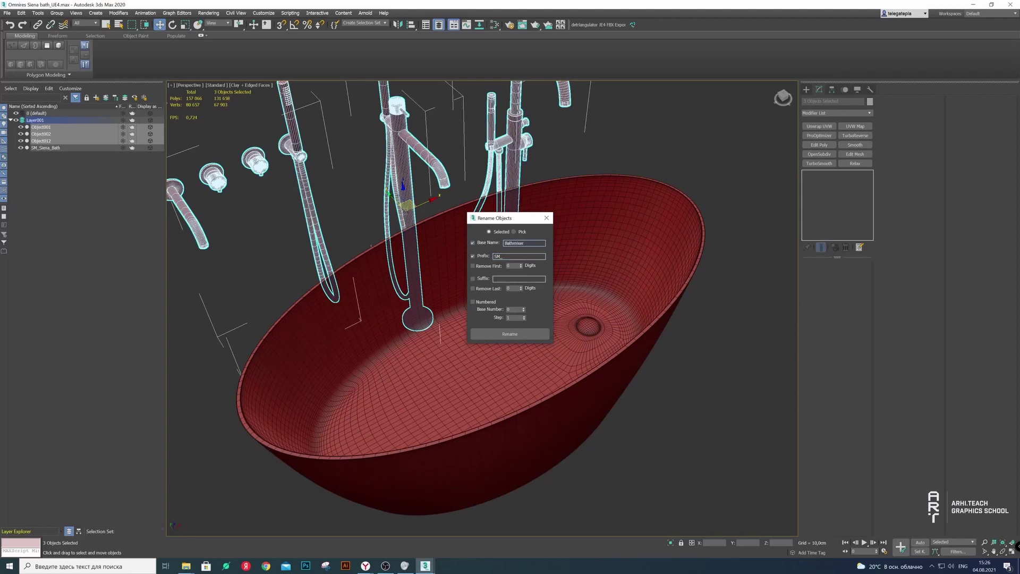
text(_)
click(503, 333)
click(546, 218)
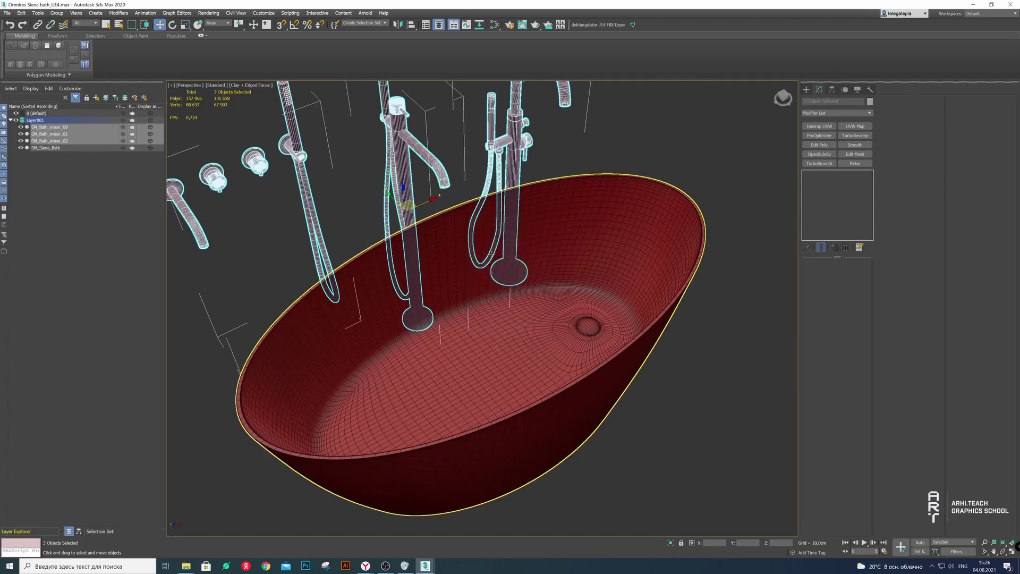
key(z)
click(403, 272)
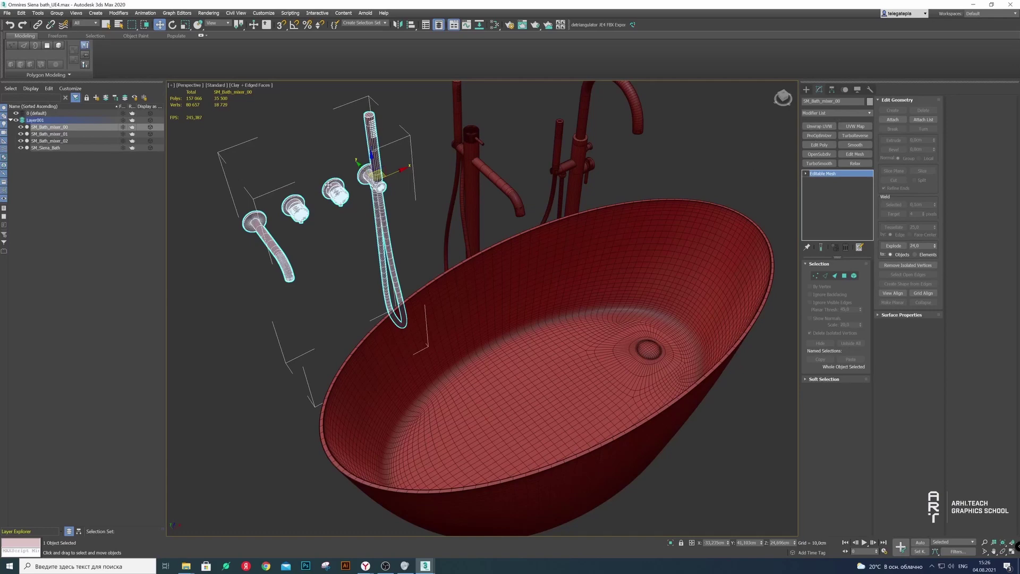
Convert the three mixers and SM_Siena_Bath to Editable Poly, then add Unwrap UVW to SM_Bath_mixer_00
right_click(329, 184)
shift+click(73, 141)
shift+click(137, 148)
right_click(464, 144)
mouse_move(480, 229)
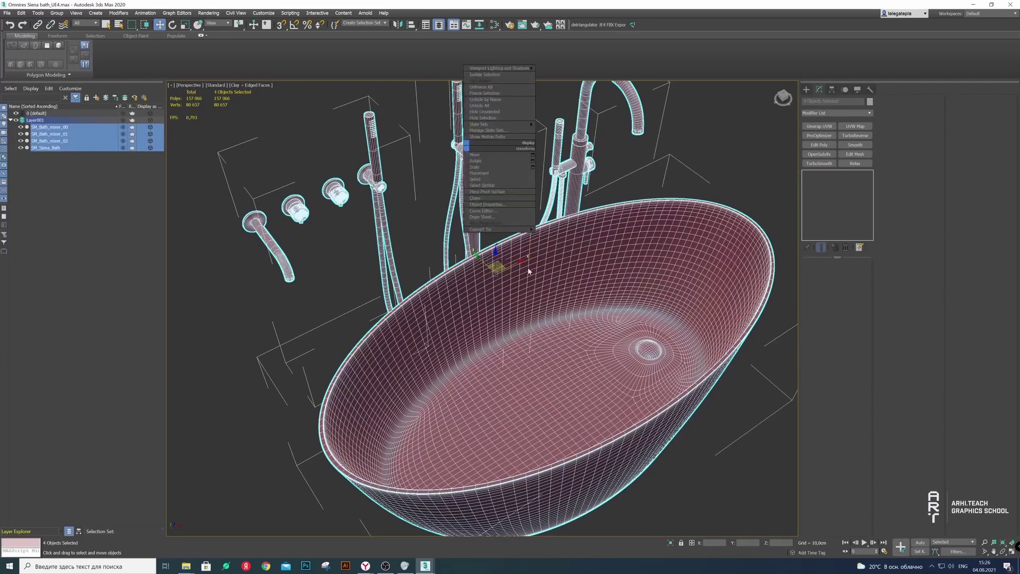
click(563, 233)
click(807, 127)
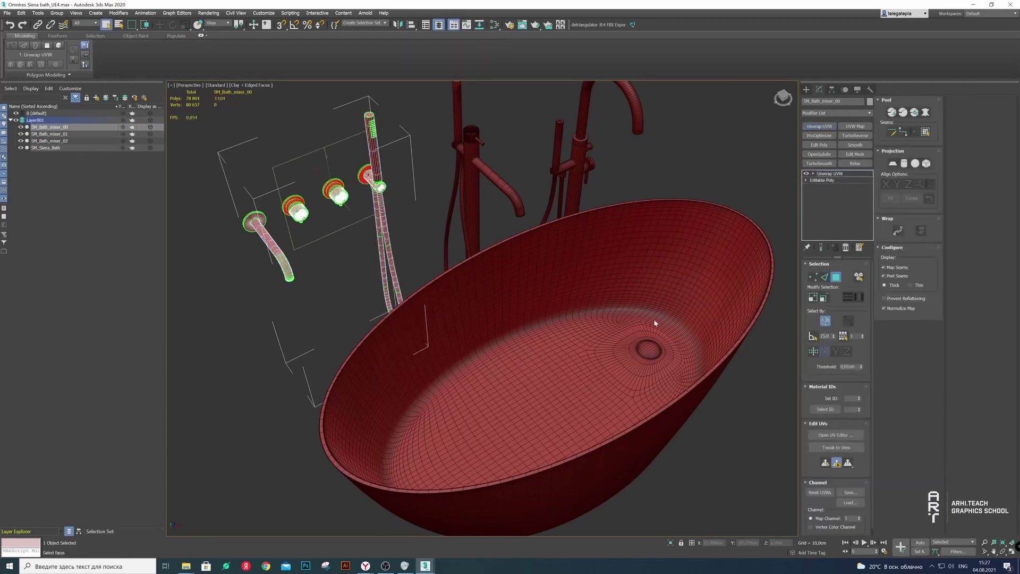